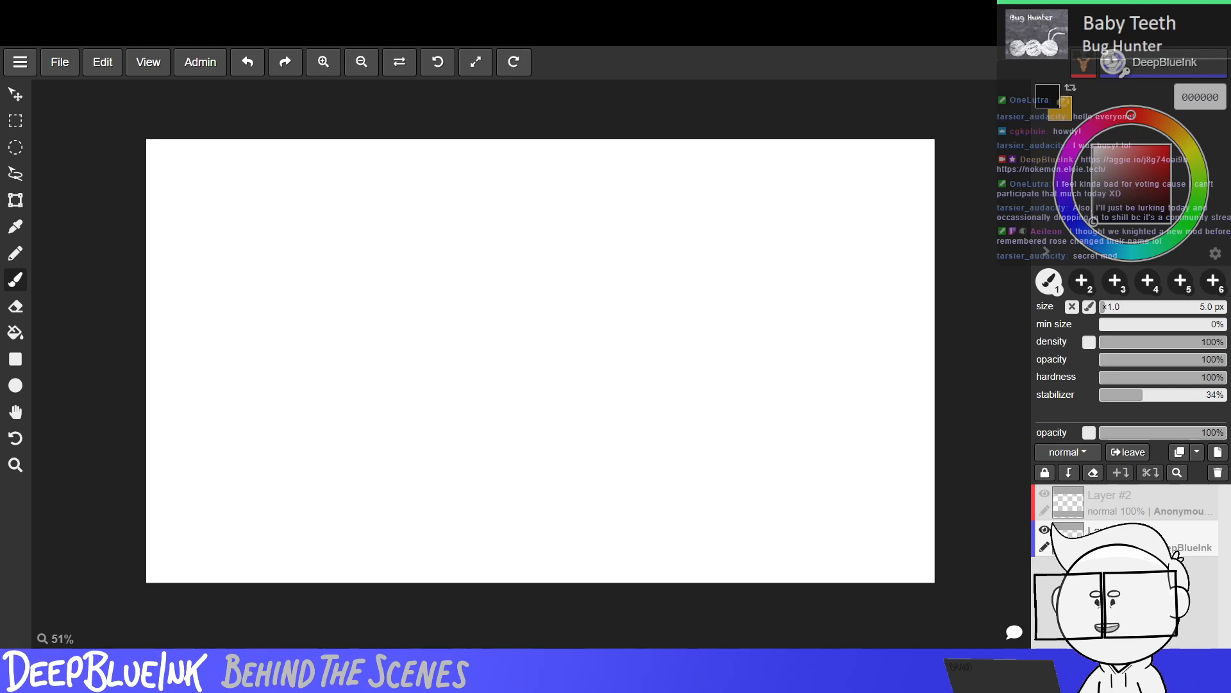
# Switch to the Nokemon generator page and keep generating creatures until a green Ghost/Water type one is produced.
pyautogui.hotkey('alt', 'Tab')
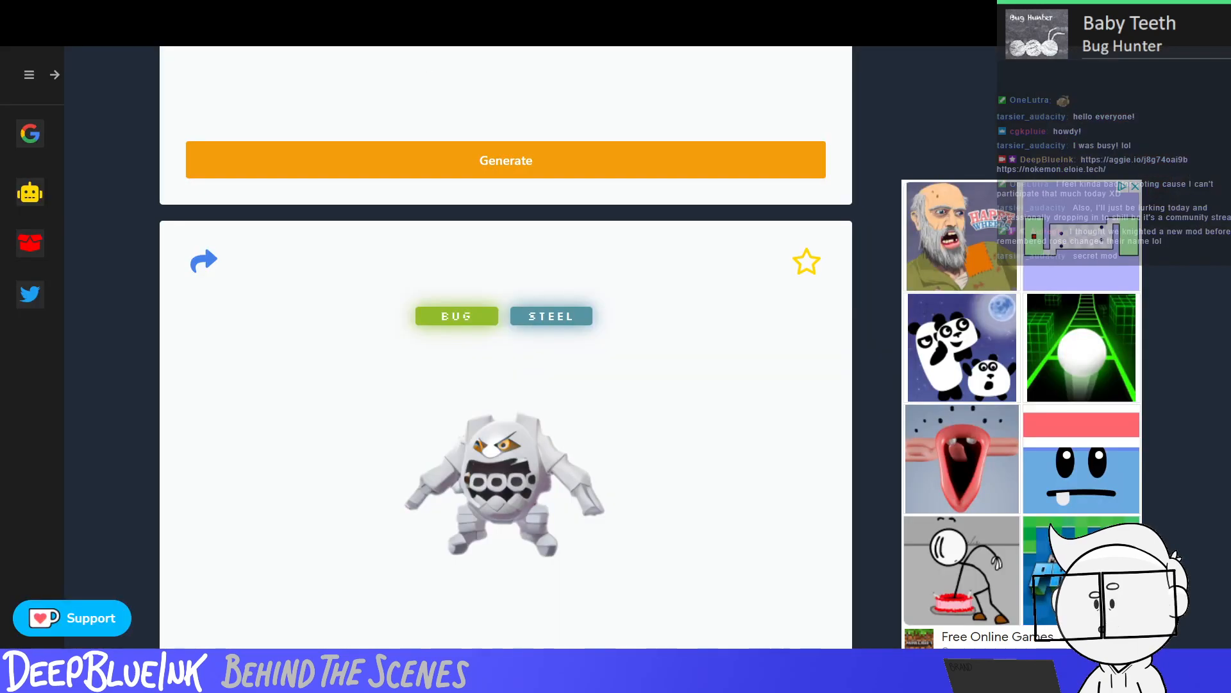
pyautogui.scroll(-1, 667, 167)
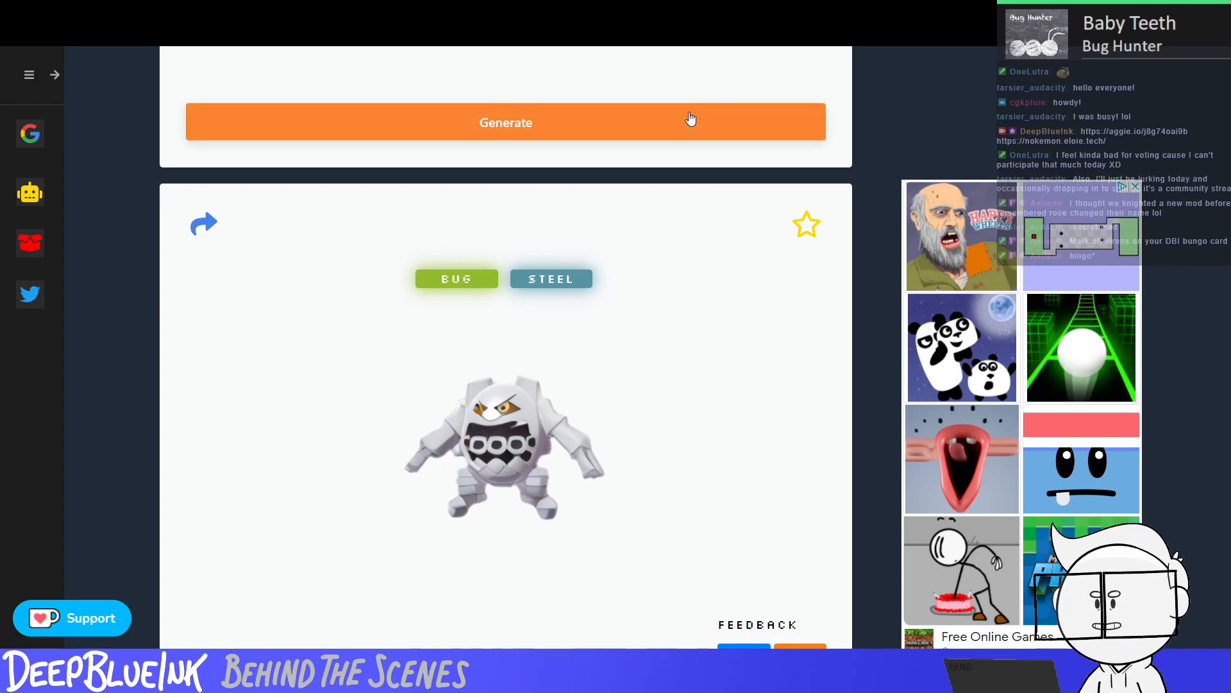
pyautogui.click(564, 129)
pyautogui.scroll(-1, 575, 129)
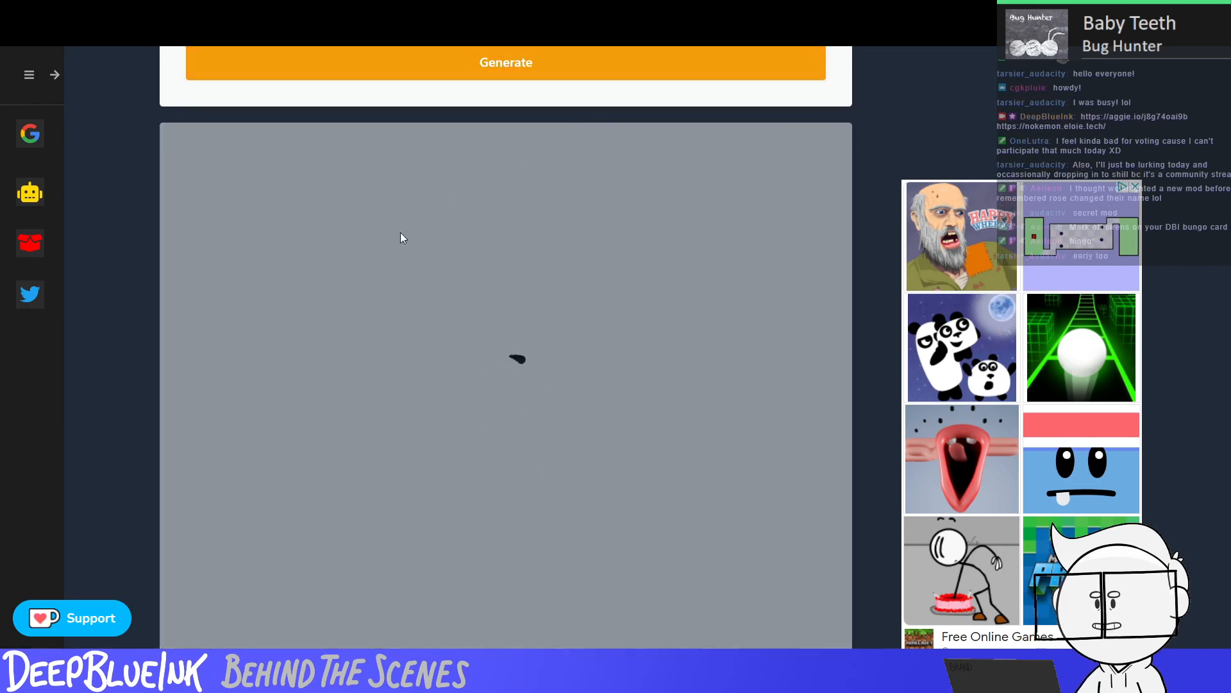
pyautogui.scroll(1, 400, 232)
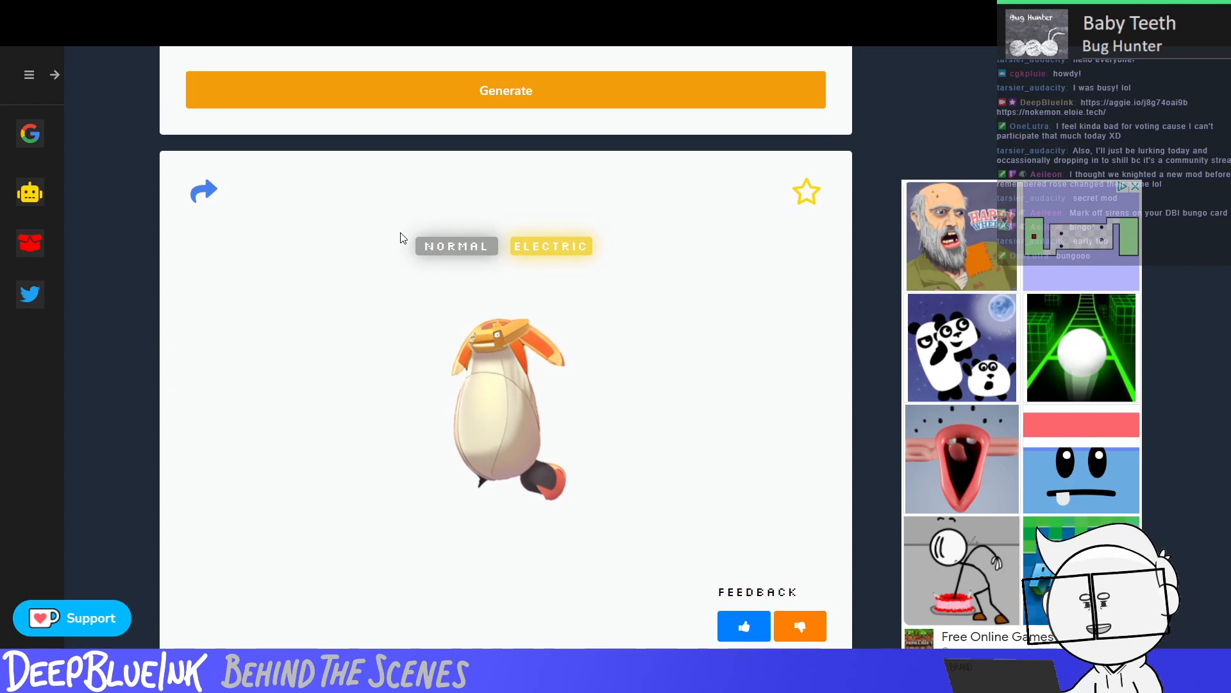
pyautogui.click(633, 88)
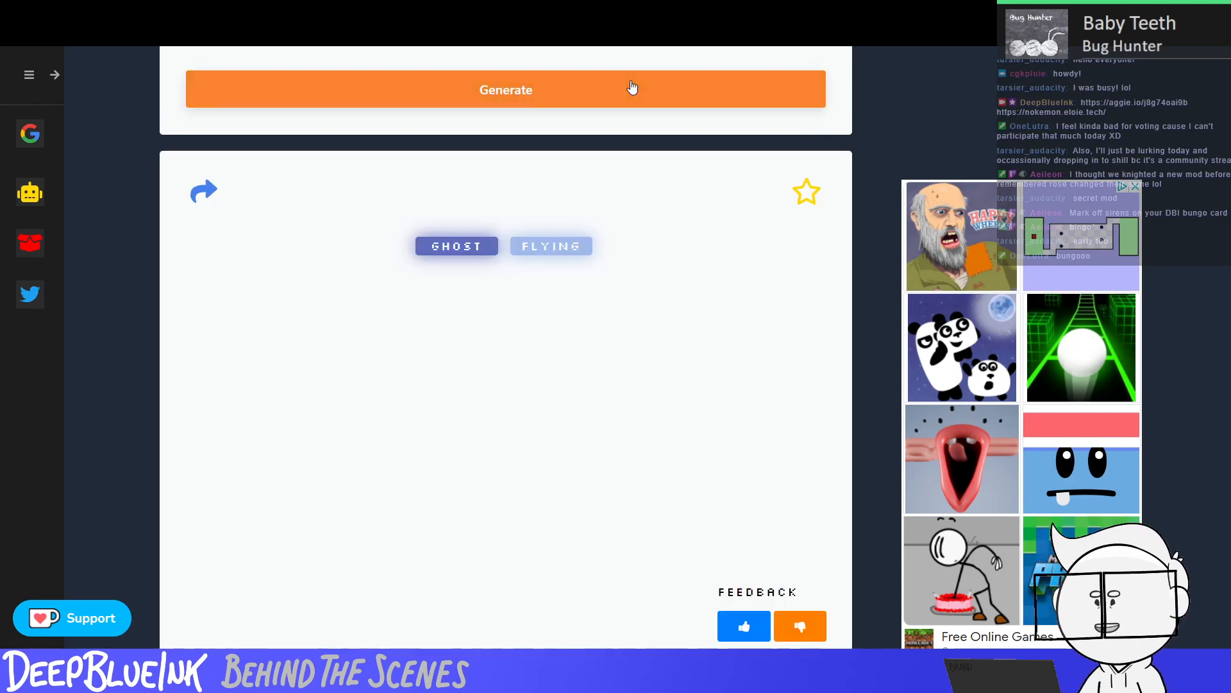
pyautogui.click(630, 91)
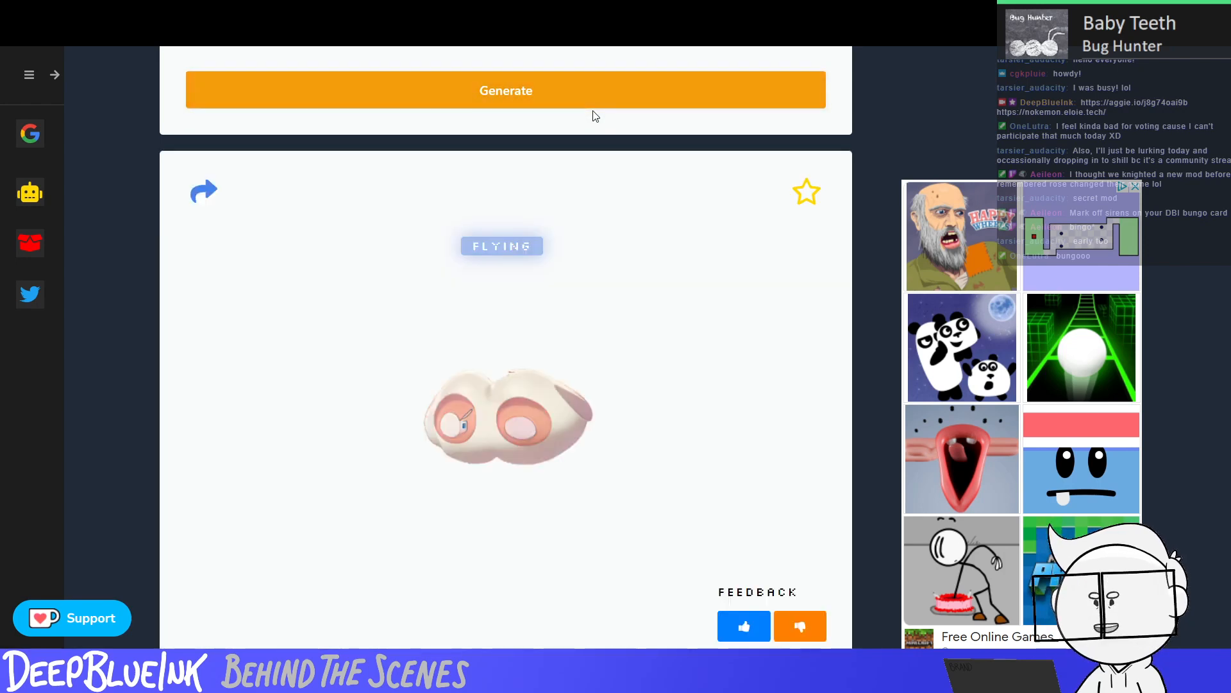
pyautogui.click(690, 105)
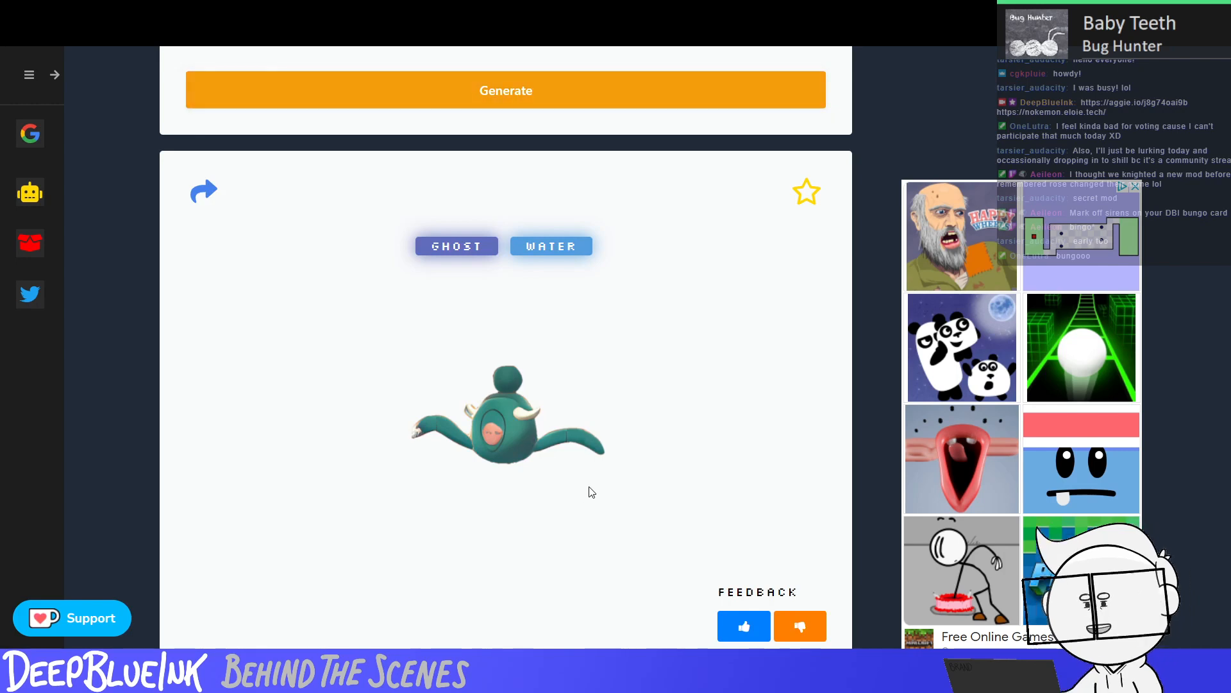
# Paste the generated green creature into the Aggie.io canvas and move it to the upper-left area.
pyautogui.click(246, 12)
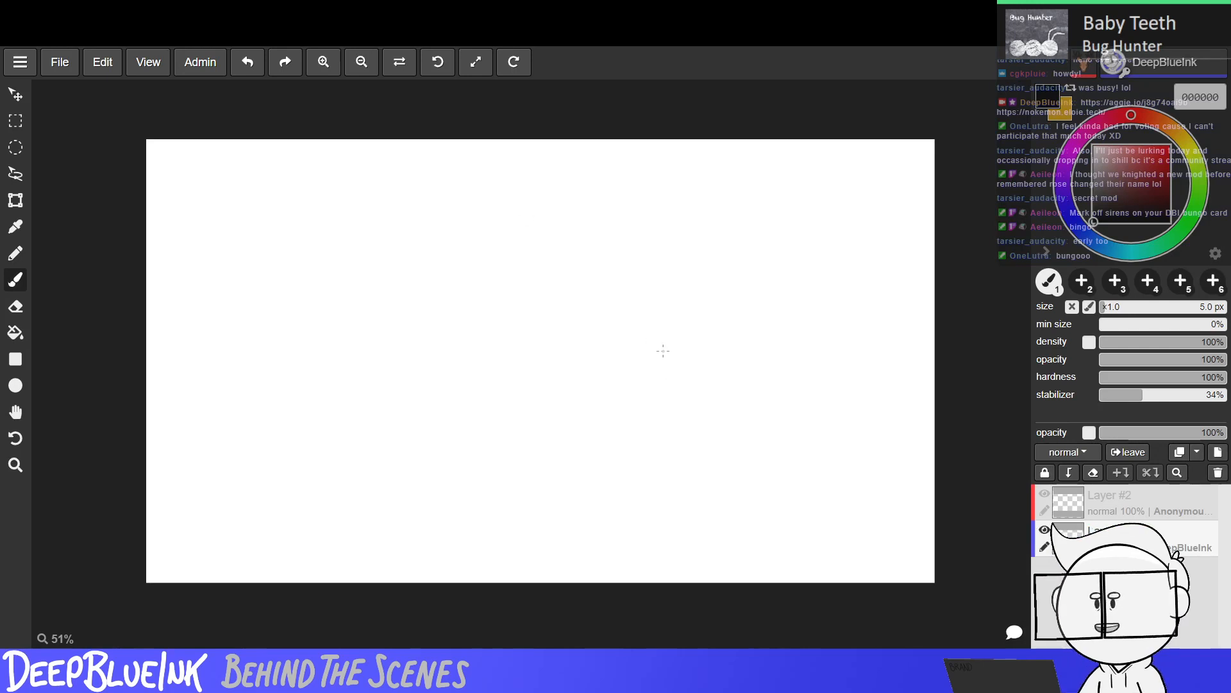
pyautogui.hotkey('ctrl', 'v')
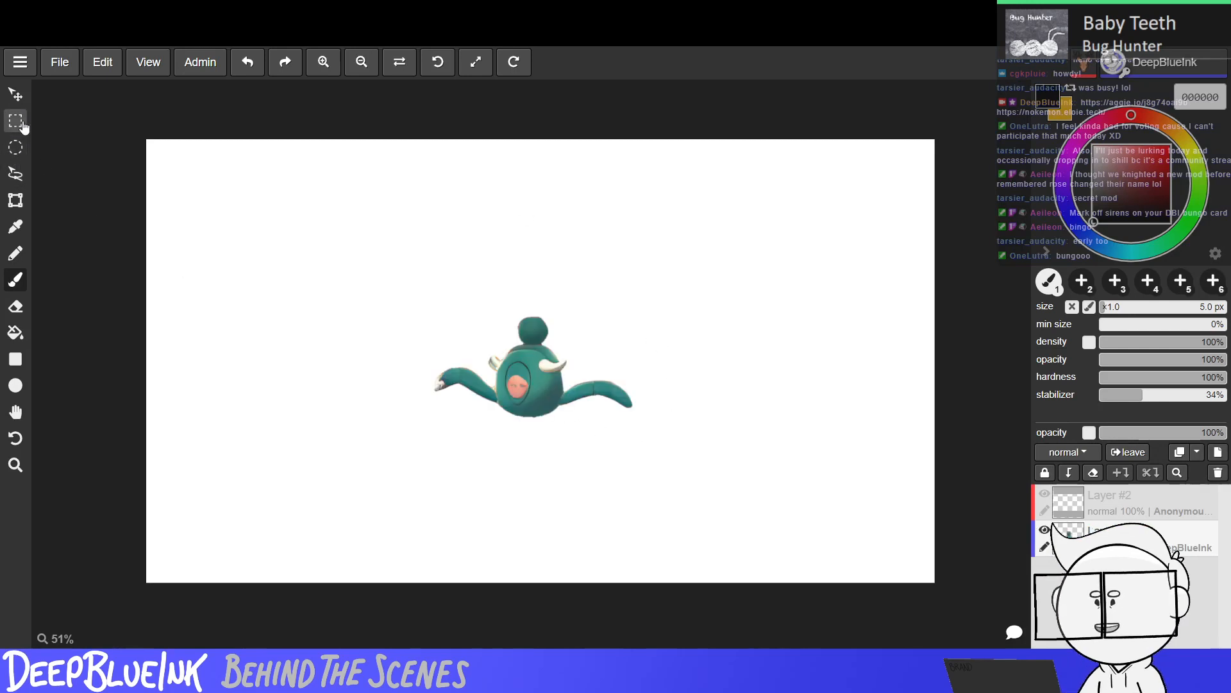
pyautogui.click(15, 94)
pyautogui.moveTo(534, 381); pyautogui.dragTo(296, 220)
pyautogui.moveTo(225, 160); pyautogui.dragTo(195, 190)
# Select the area around the pasted creature and check its types on the generator page.
pyautogui.press('m')
pyautogui.moveTo(174, 140); pyautogui.dragTo(450, 316)
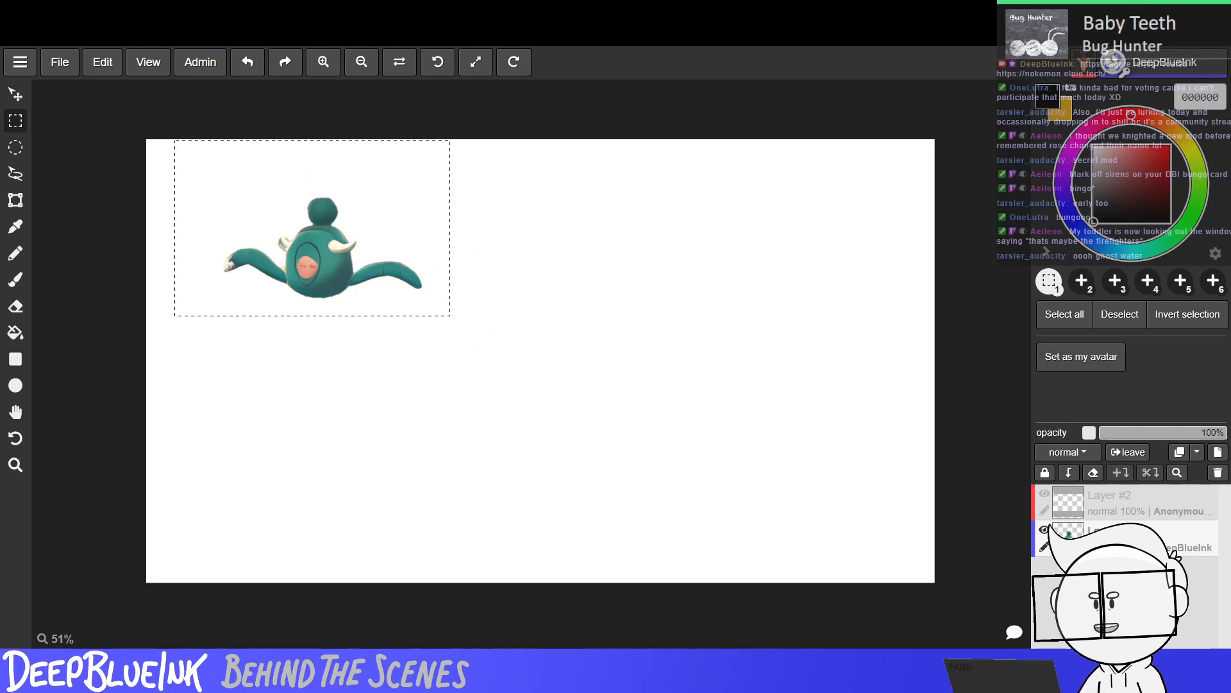
pyautogui.click(128, 38)
pyautogui.click(130, 42)
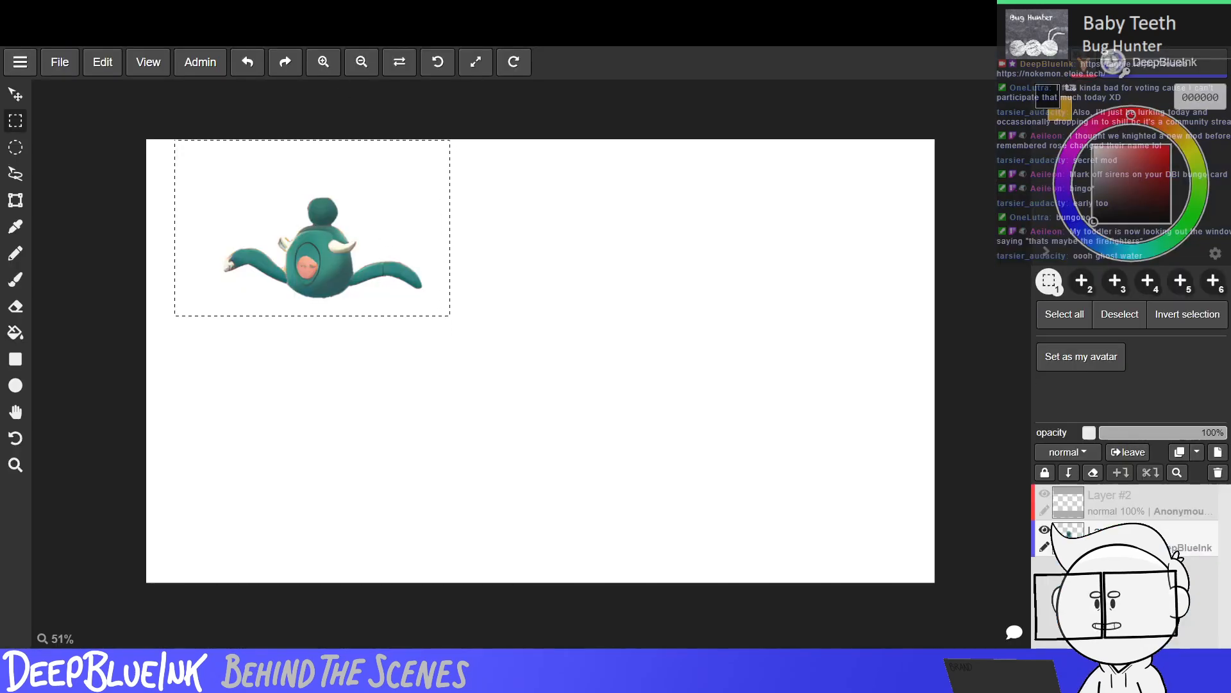
pyautogui.click(318, 40)
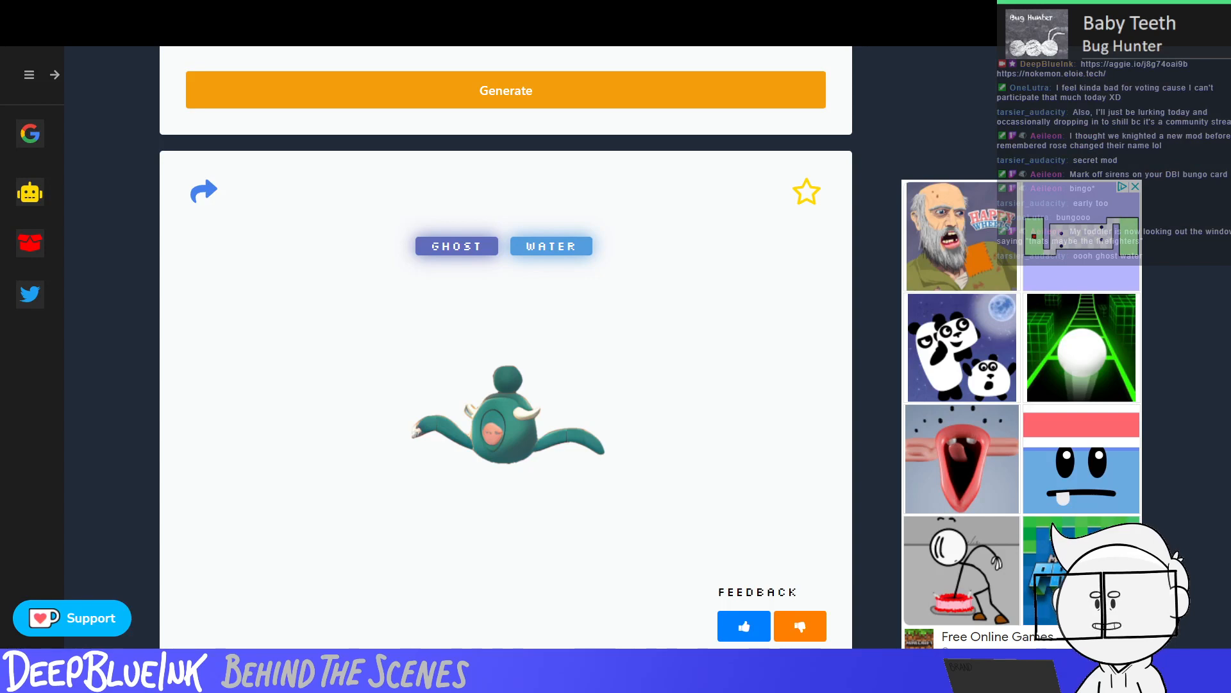
pyautogui.click(131, 41)
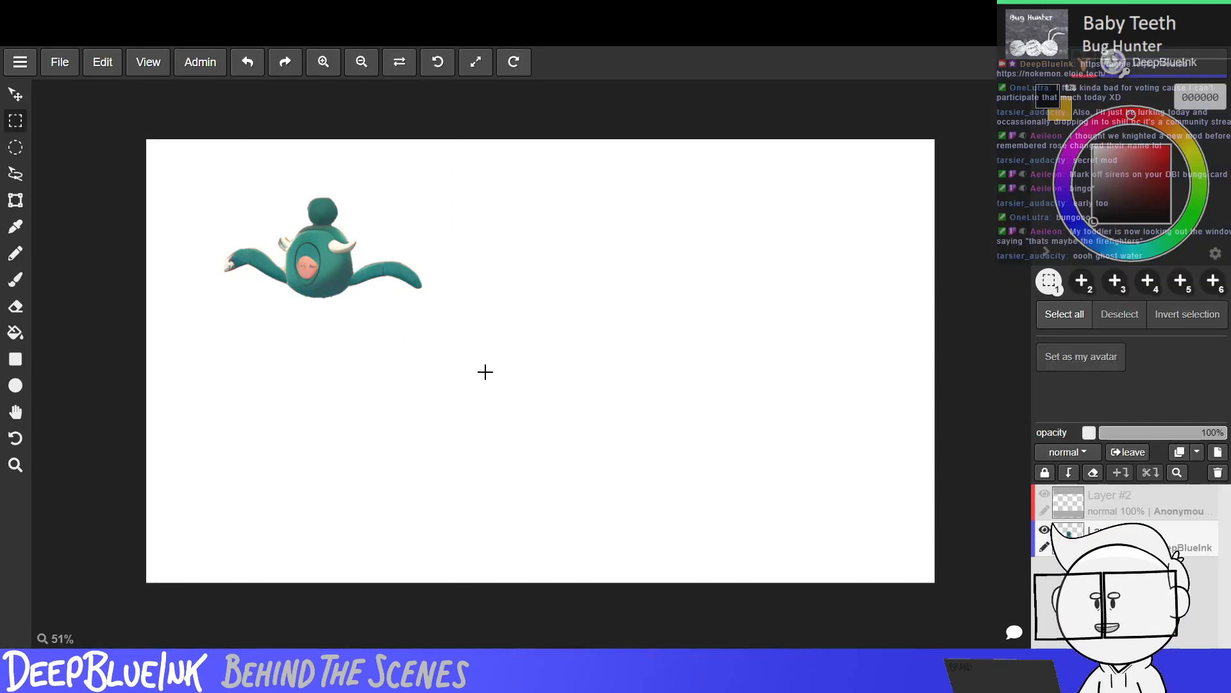
# Select the creature image, scale it down to roughly half size and place it near the canvas's left edge.
pyautogui.moveTo(206, 188); pyautogui.dragTo(442, 309)
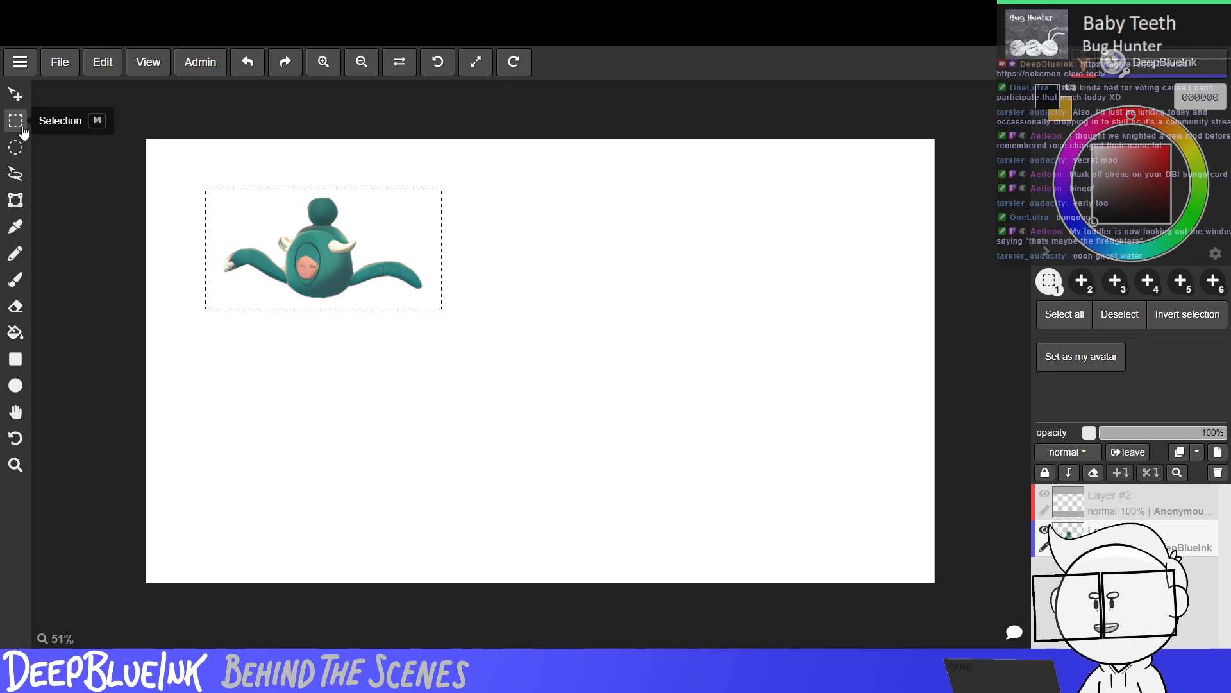
pyautogui.click(15, 95)
pyautogui.moveTo(430, 279)
pyautogui.mouseDown()
pyautogui.moveTo(402, 256)
pyautogui.moveTo(349, 253)
pyautogui.moveTo(226, 206)
pyautogui.moveTo(238, 266)
pyautogui.mouseUp()
pyautogui.press('t')
pyautogui.press('p')
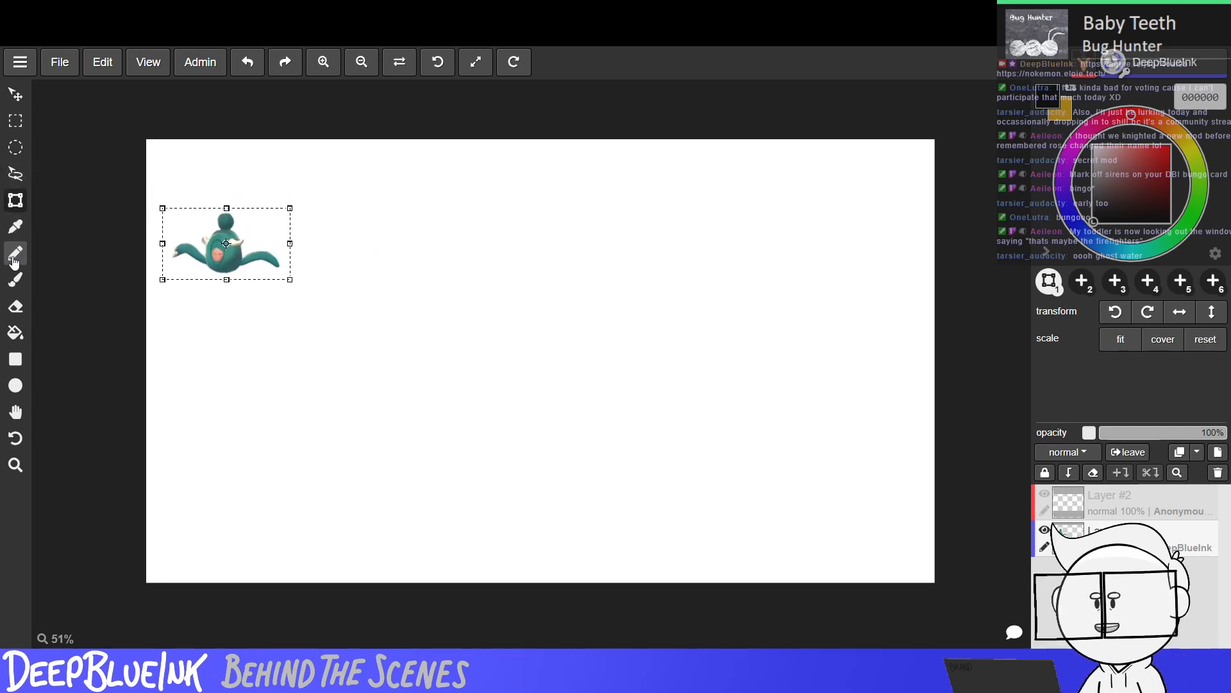
# Clear the selection around the shrunken creature image.
pyautogui.scroll(12, 211, 181)
pyautogui.scroll(-10, 214, 180)
pyautogui.scroll(5, 229, 204)
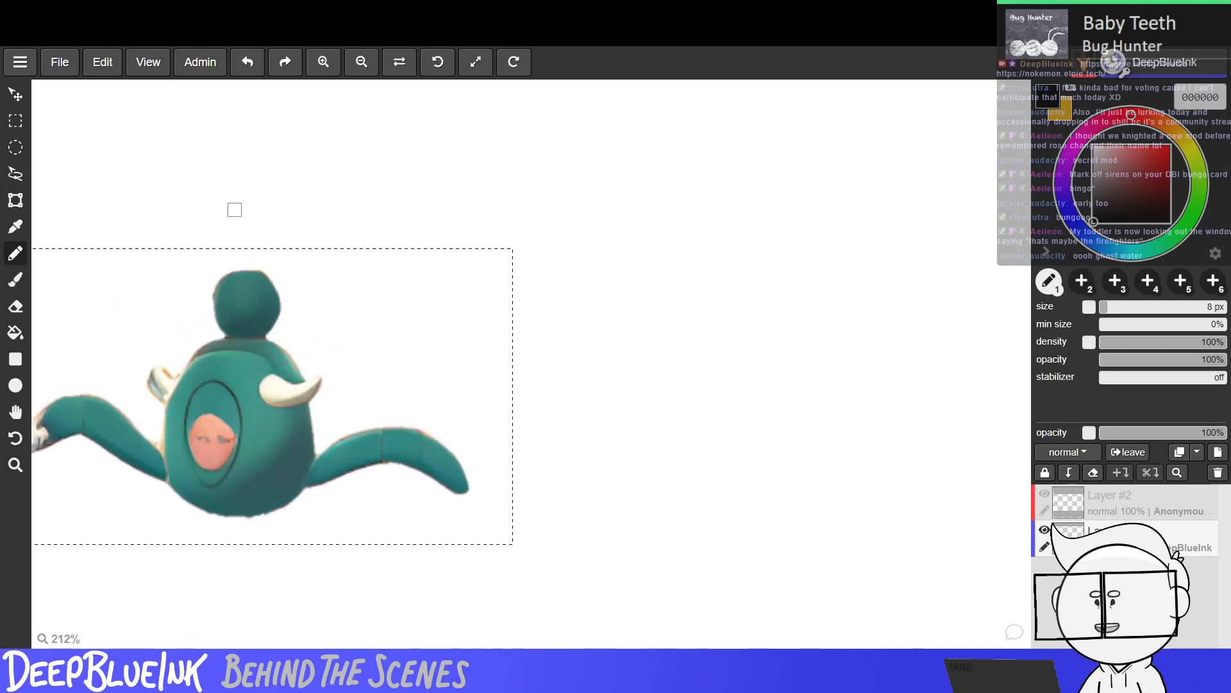
pyautogui.scroll(-1, 233, 208)
pyautogui.moveTo(383, 256); pyautogui.dragTo(536, 308, button='middle')
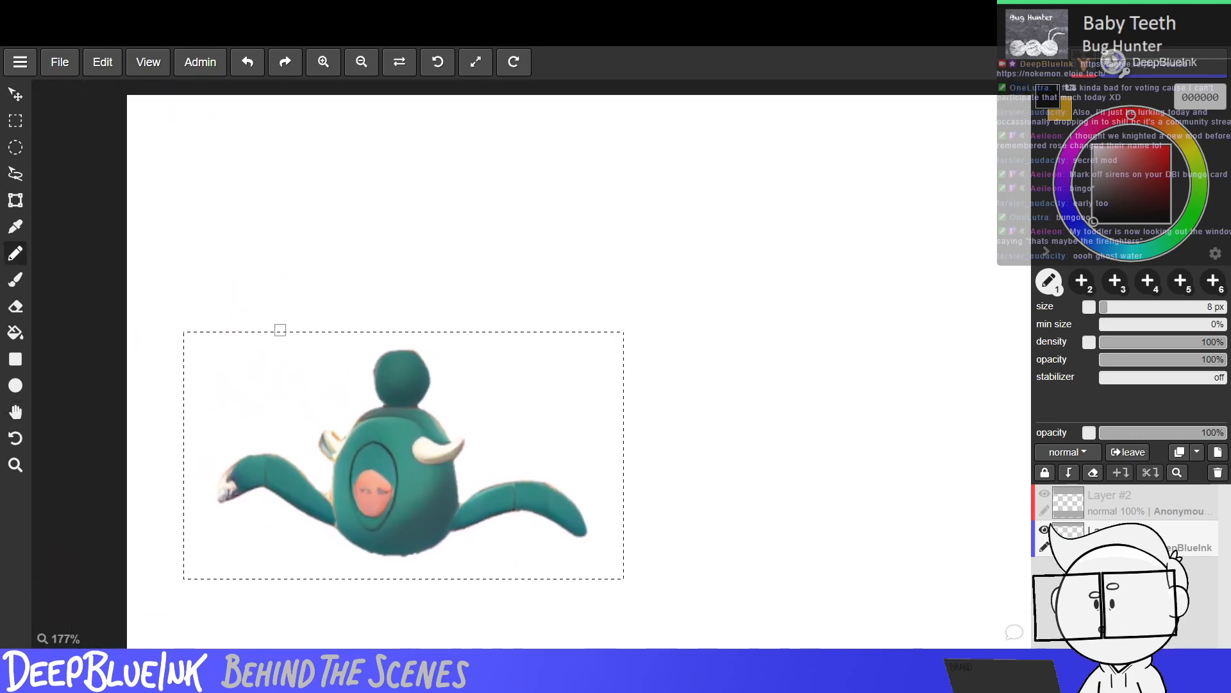
pyautogui.click(14, 280)
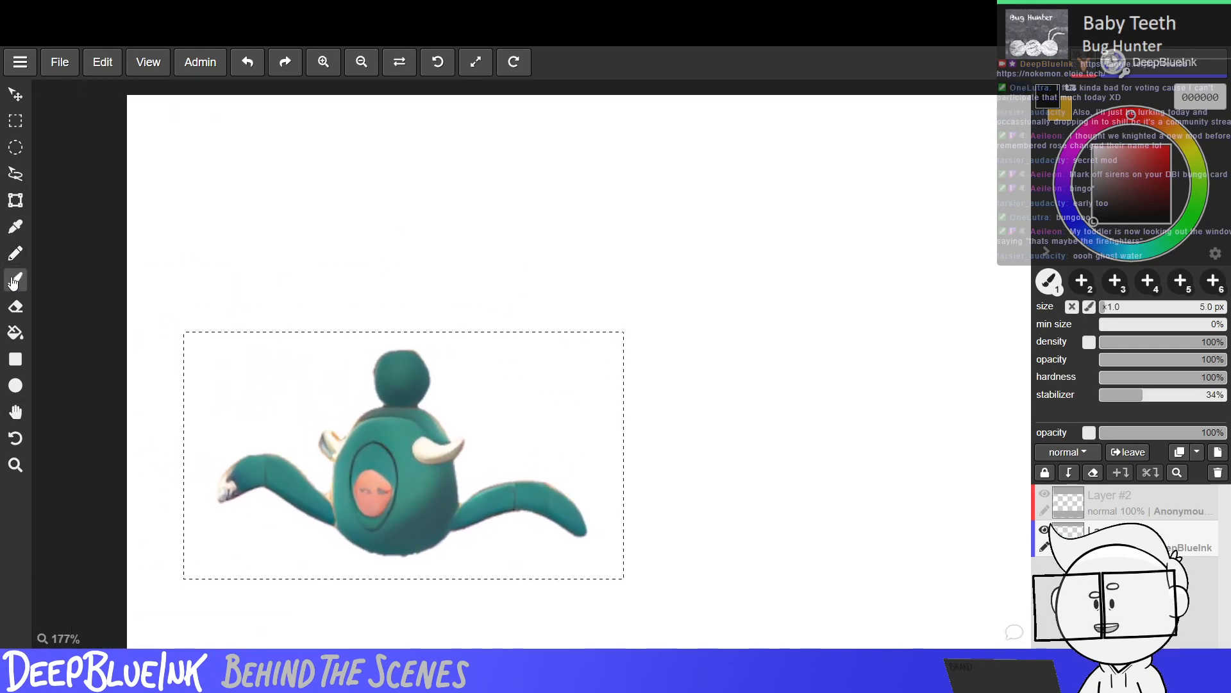
pyautogui.click(15, 121)
pyautogui.click(206, 250)
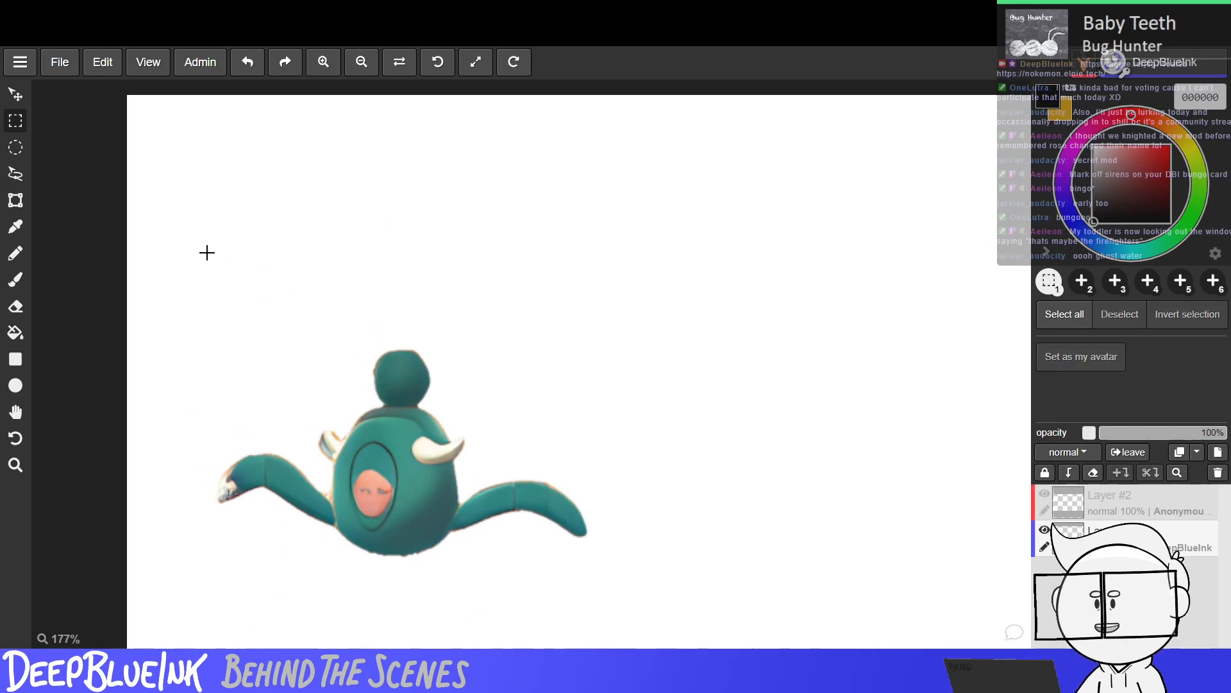
# Set the brush size to 4 px, testing pencil and brush strokes above the creature and undoing them.
pyautogui.click(18, 250)
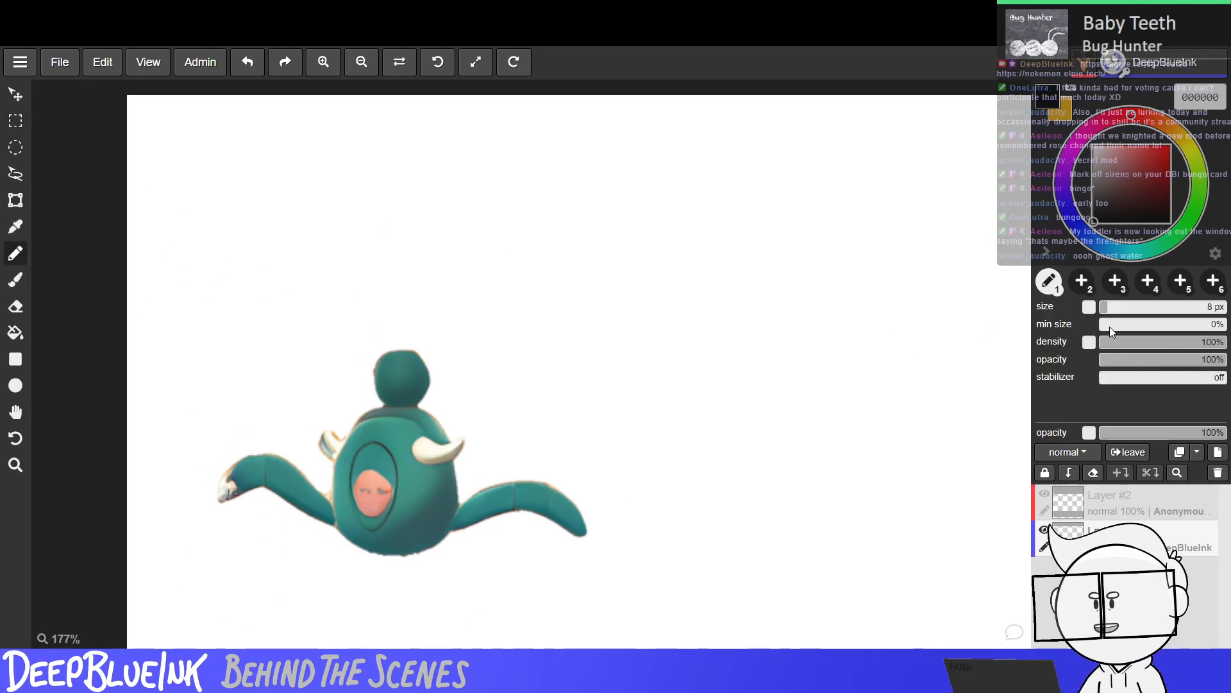
pyautogui.moveTo(391, 202); pyautogui.dragTo(390, 172)
pyautogui.hotkey('ctrl', 'z')
pyautogui.click(15, 279)
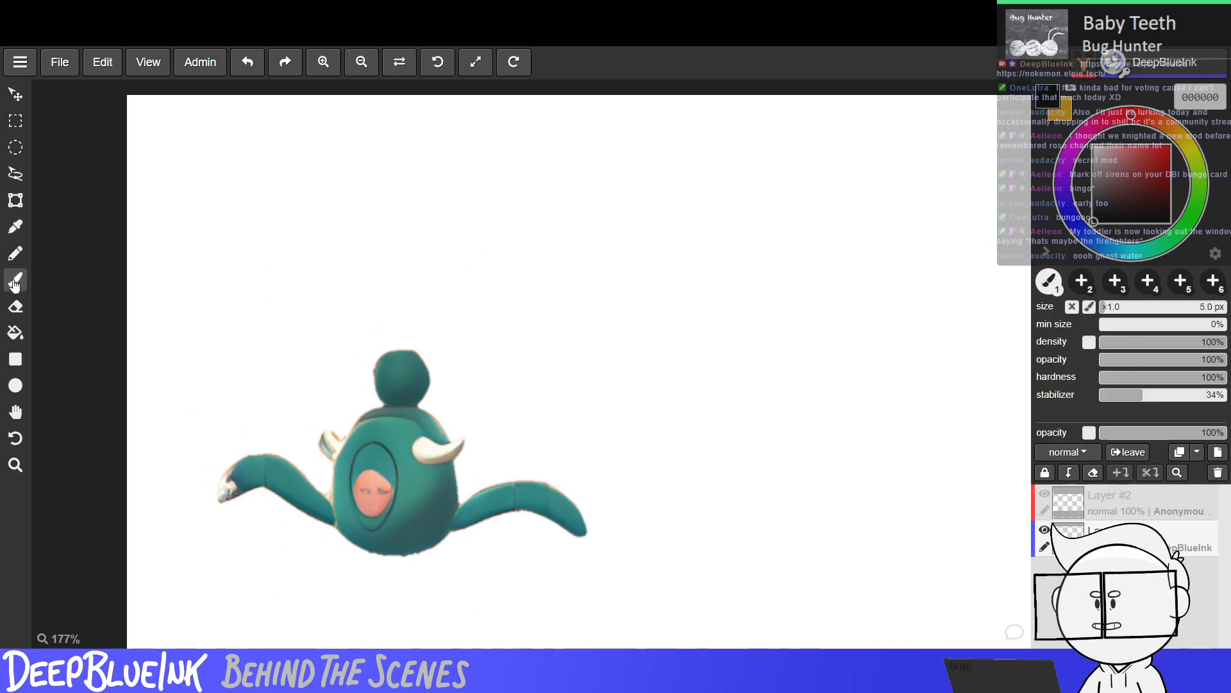
pyautogui.click(1106, 311)
pyautogui.moveTo(356, 155)
pyautogui.mouseDown()
pyautogui.moveTo(333, 209)
pyautogui.moveTo(358, 162)
pyautogui.mouseUp()
pyautogui.hotkey('ctrl', 'z')
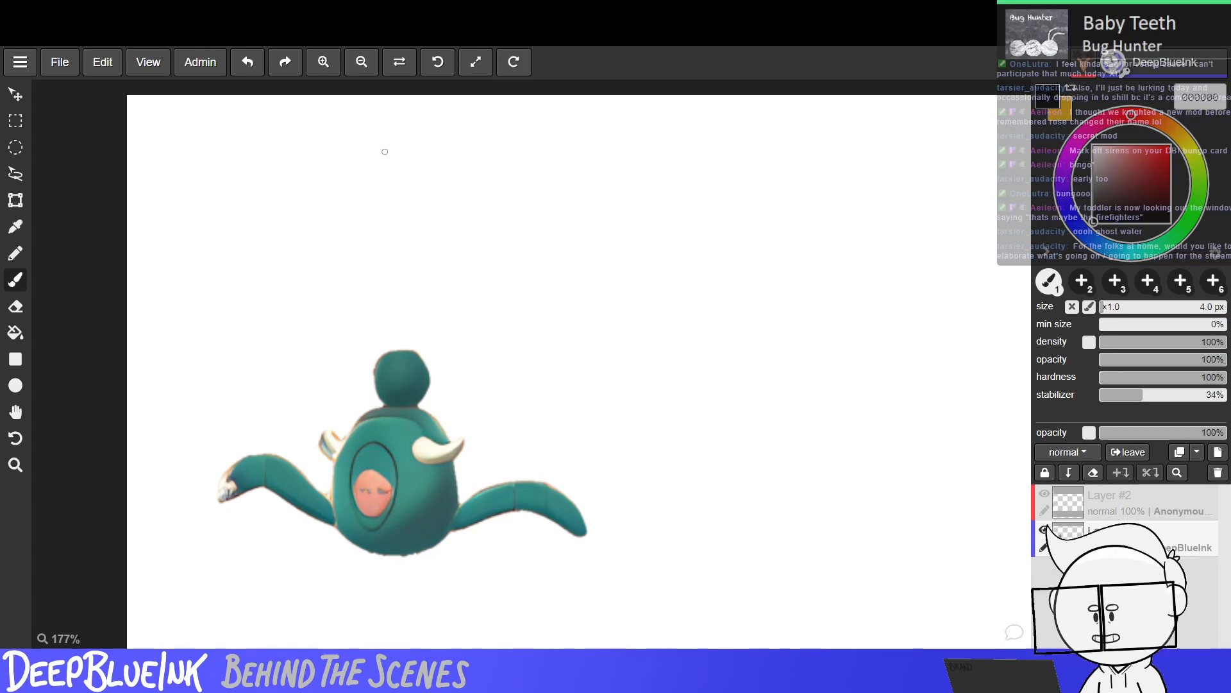
pyautogui.moveTo(385, 151); pyautogui.dragTo(388, 125)
pyautogui.hotkey('ctrl', 'z')
pyautogui.hotkey('ctrl', 'z')
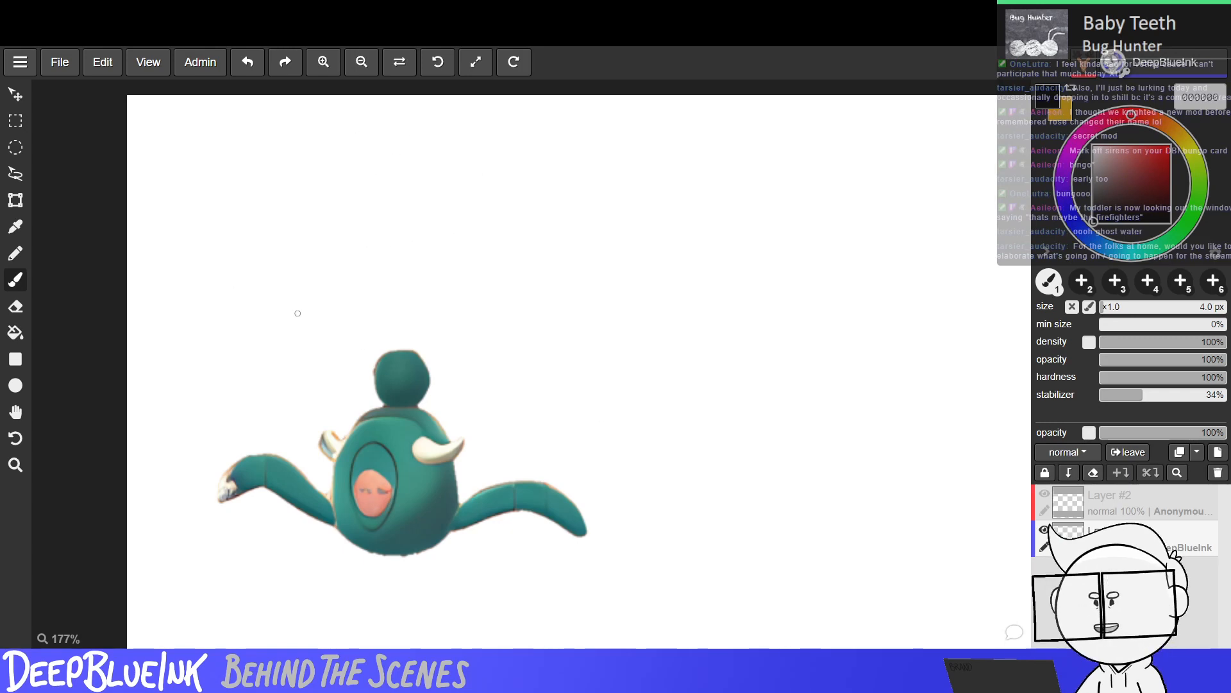
pyautogui.moveTo(186, 390); pyautogui.dragTo(478, 491)
pyautogui.hotkey('ctrl', 'z')
# Move the creature image lower and closer to the canvas's left edge, and clear the selection.
pyautogui.click(16, 121)
pyautogui.moveTo(168, 259)
pyautogui.mouseDown()
pyautogui.moveTo(515, 536)
pyautogui.moveTo(616, 554)
pyautogui.mouseUp()
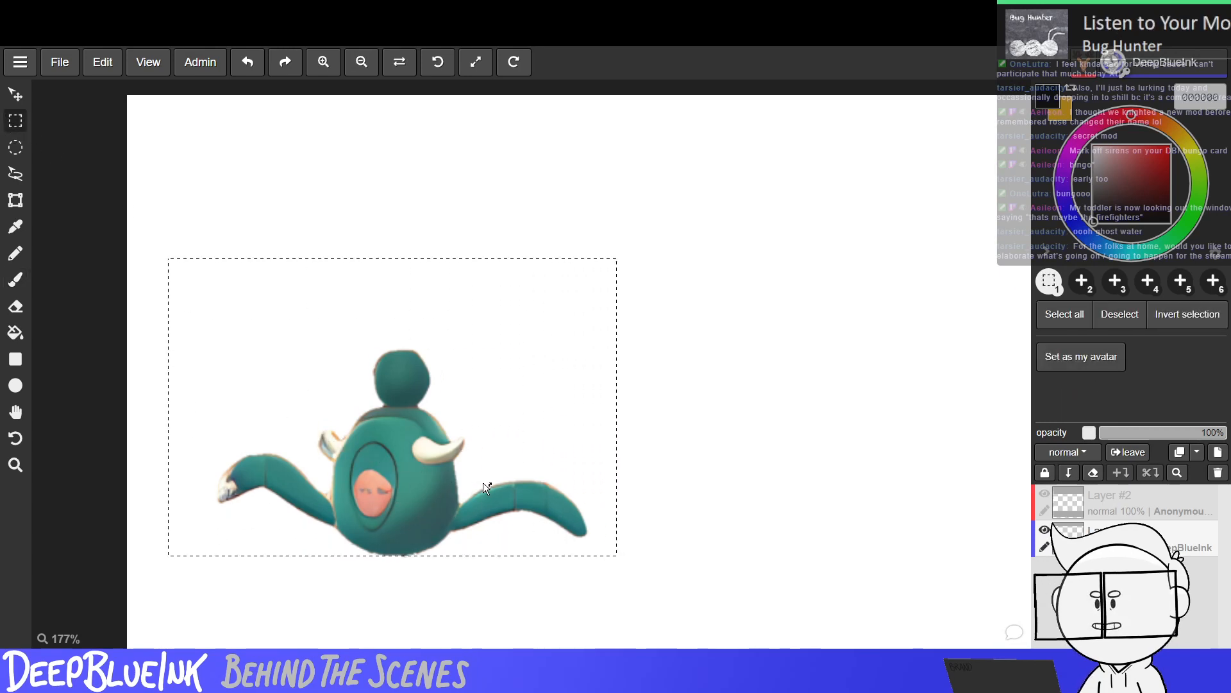
pyautogui.click(184, 269)
pyautogui.moveTo(174, 306); pyautogui.dragTo(603, 597)
pyautogui.click(15, 94)
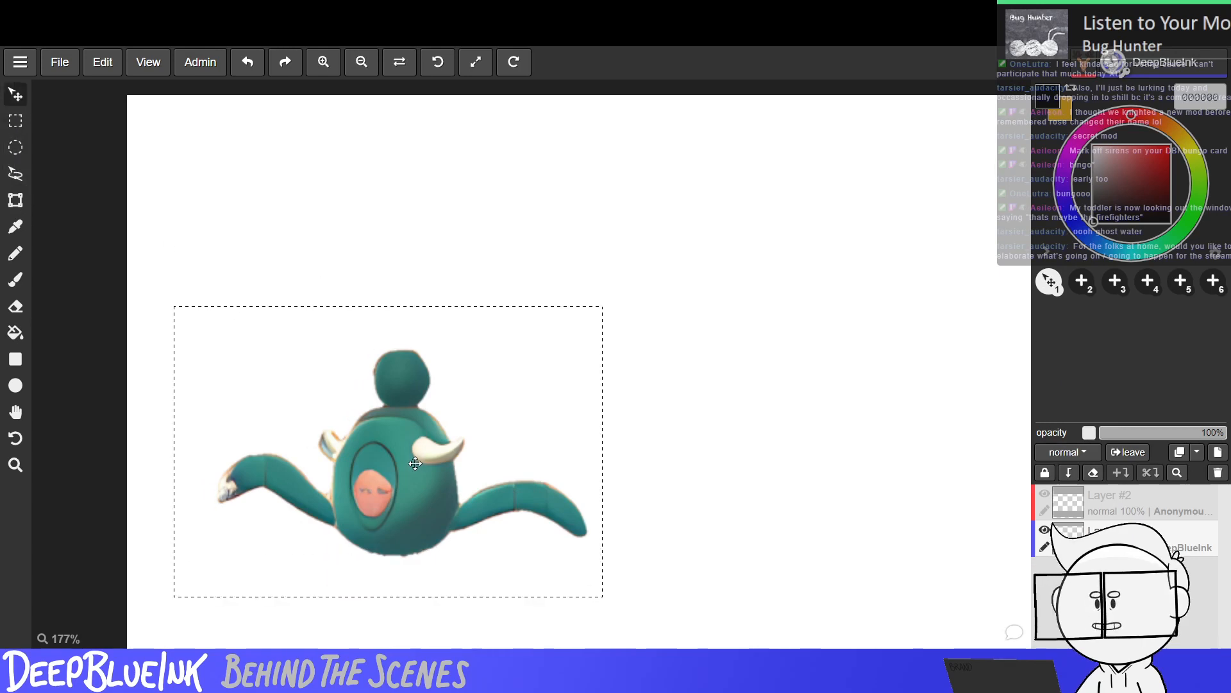
pyautogui.moveTo(419, 466)
pyautogui.mouseDown()
pyautogui.moveTo(400, 510)
pyautogui.moveTo(354, 541)
pyautogui.moveTo(359, 558)
pyautogui.moveTo(399, 562)
pyautogui.moveTo(361, 554)
pyautogui.mouseUp()
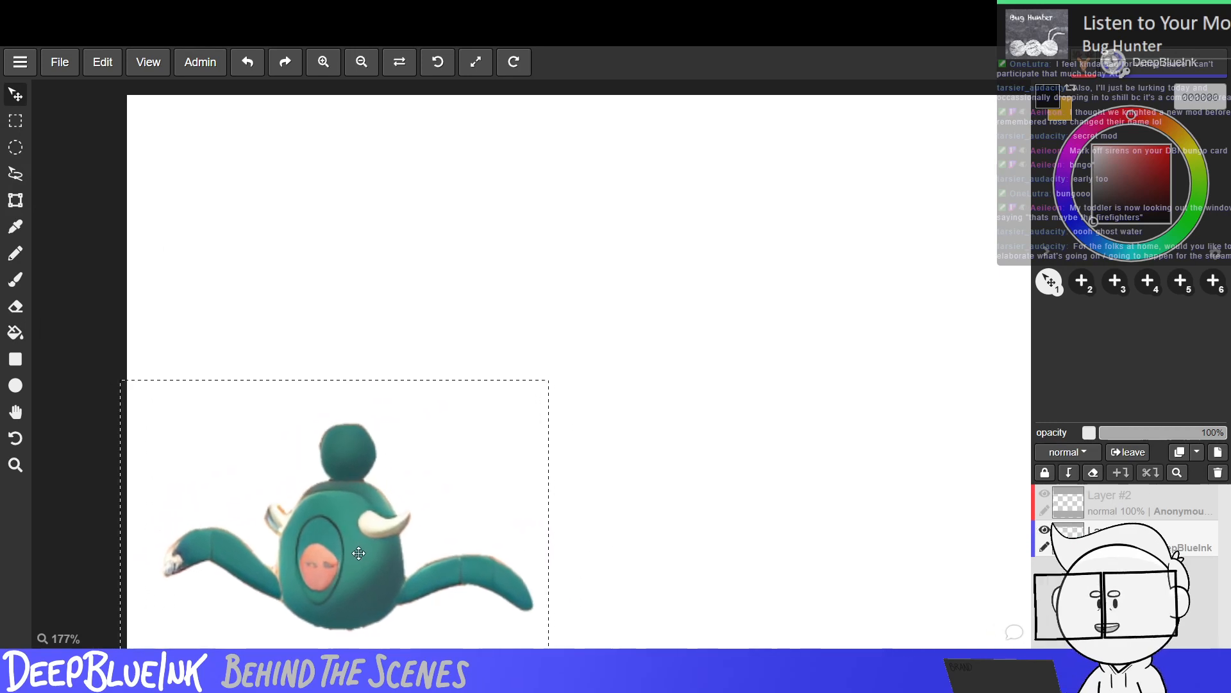
pyautogui.click(15, 280)
pyautogui.click(16, 120)
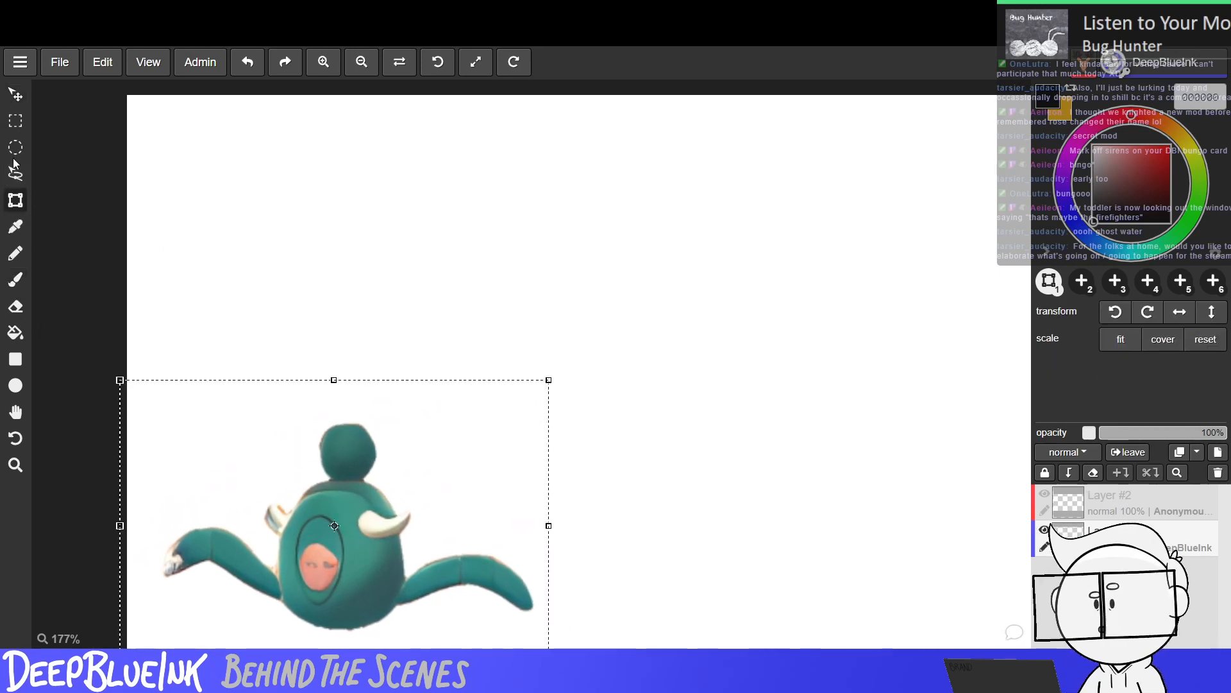
pyautogui.click(219, 275)
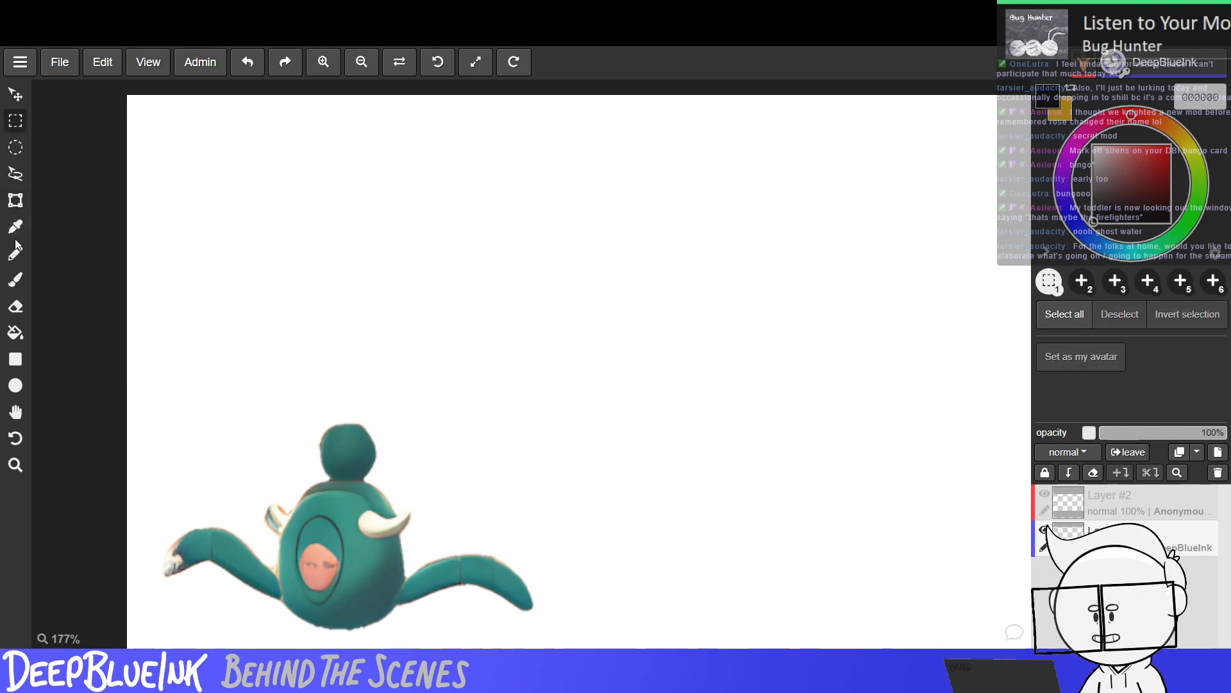
# Handwrite the label "GHOST /WATER" in black brush beside the creature image, undoing and redrawing faulty strokes.
pyautogui.click(16, 280)
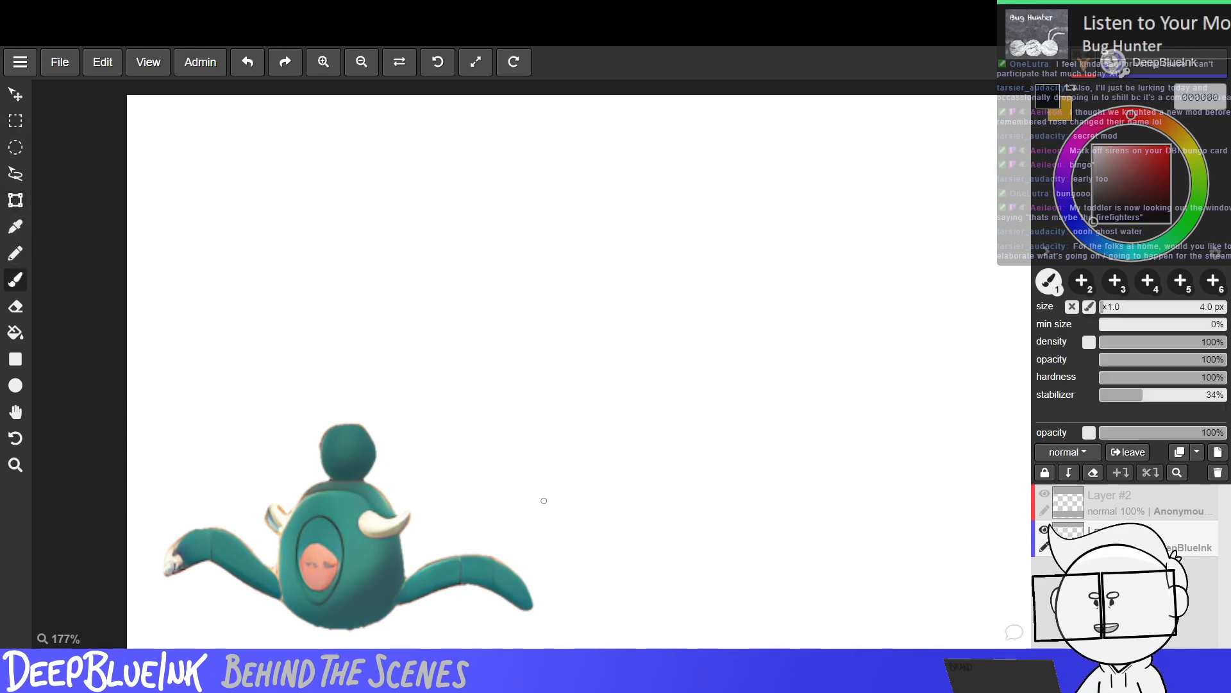
pyautogui.moveTo(442, 452)
pyautogui.mouseDown()
pyautogui.moveTo(452, 478)
pyautogui.moveTo(467, 466)
pyautogui.mouseUp()
pyautogui.moveTo(471, 450)
pyautogui.mouseDown()
pyautogui.moveTo(470, 478)
pyautogui.moveTo(483, 456)
pyautogui.moveTo(489, 481)
pyautogui.moveTo(528, 452)
pyautogui.mouseUp()
pyautogui.moveTo(517, 454); pyautogui.dragTo(514, 474)
pyautogui.hotkey('ctrl', 'z')
pyautogui.moveTo(445, 496)
pyautogui.mouseDown()
pyautogui.moveTo(424, 531)
pyautogui.moveTo(471, 534)
pyautogui.moveTo(460, 529)
pyautogui.moveTo(471, 499)
pyautogui.moveTo(487, 525)
pyautogui.mouseUp()
pyautogui.hotkey('ctrl', 'z')
pyautogui.moveTo(485, 507)
pyautogui.mouseDown()
pyautogui.moveTo(515, 503)
pyautogui.moveTo(497, 533)
pyautogui.moveTo(524, 533)
pyautogui.moveTo(524, 510)
pyautogui.mouseUp()
pyautogui.moveTo(513, 522); pyautogui.dragTo(549, 538)
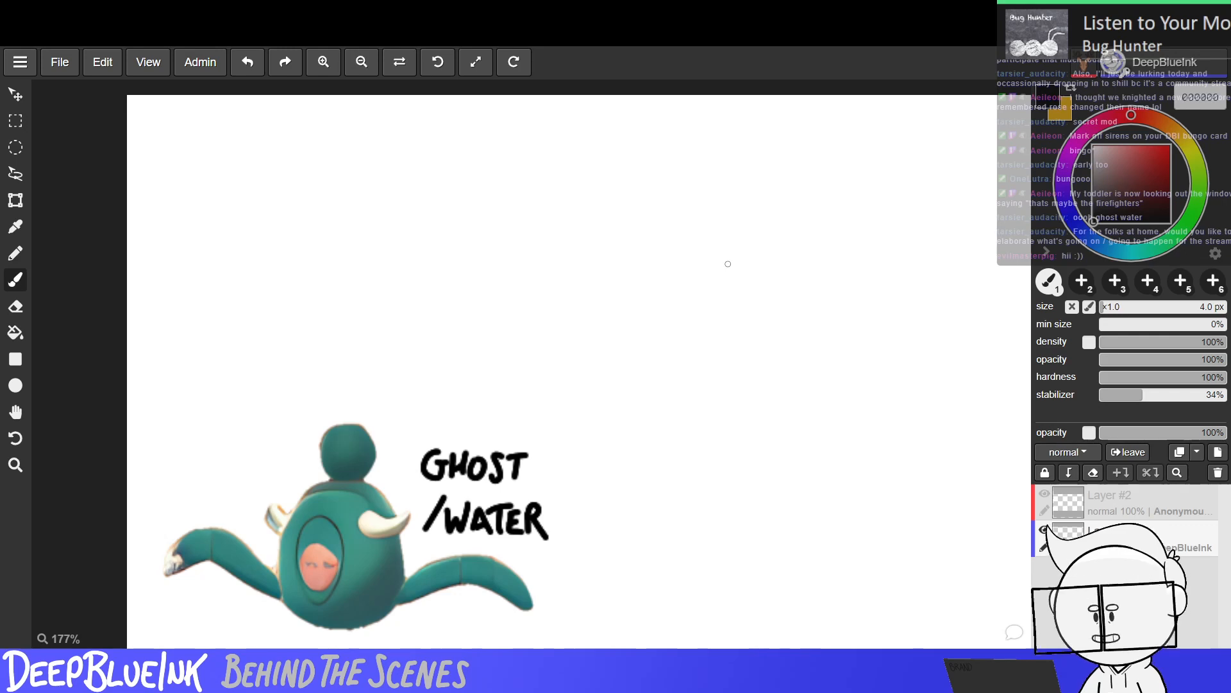
pyautogui.moveTo(312, 183)
pyautogui.mouseDown()
pyautogui.moveTo(371, 159)
pyautogui.moveTo(370, 170)
pyautogui.moveTo(321, 175)
pyautogui.moveTo(359, 172)
pyautogui.mouseUp()
pyautogui.hotkey('ctrl', 'z')
pyautogui.hotkey('ctrl', 'z')
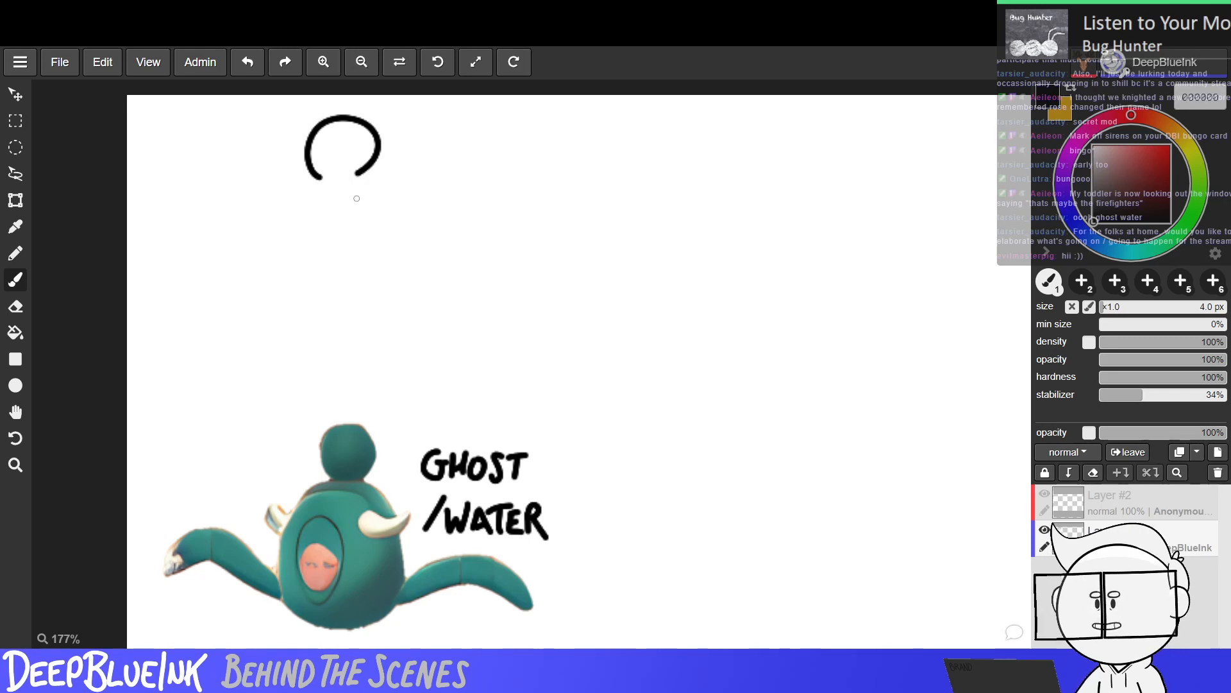
pyautogui.hotkey('ctrl', 'z')
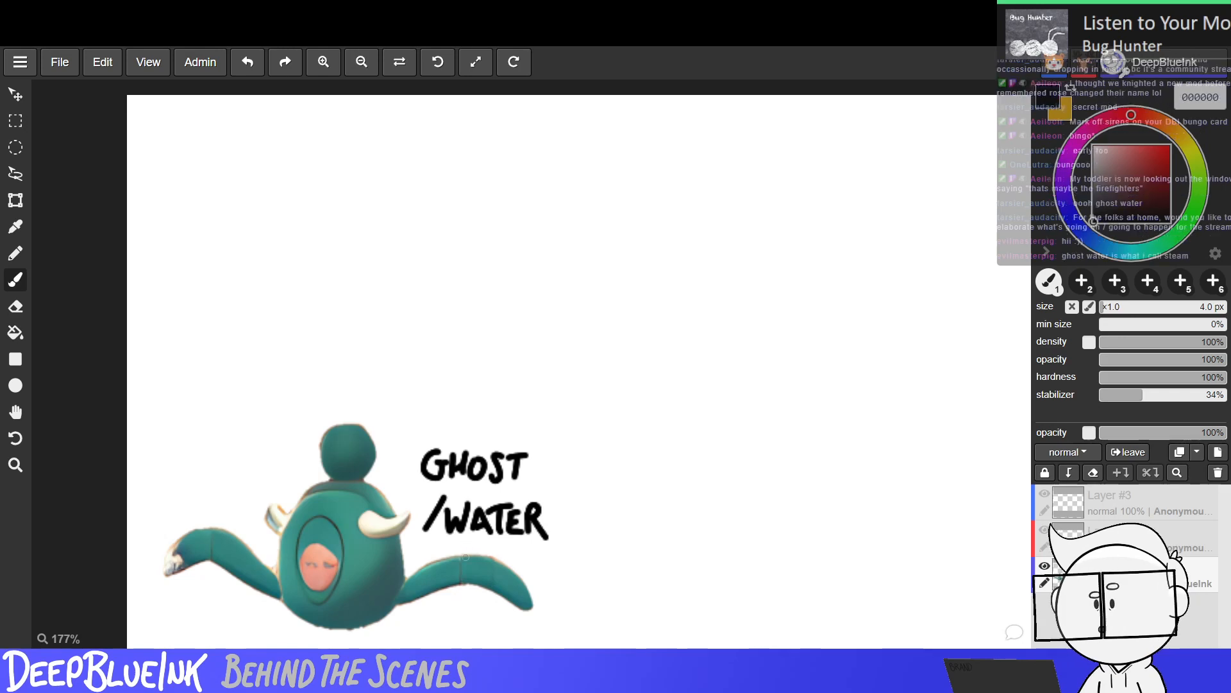
# Draw the creature's round top knob, egg-shaped body, oval face and right horn in black outline above the reference.
pyautogui.moveTo(334, 127)
pyautogui.mouseDown()
pyautogui.moveTo(317, 177)
pyautogui.moveTo(331, 129)
pyautogui.moveTo(358, 126)
pyautogui.moveTo(344, 123)
pyautogui.moveTo(308, 212)
pyautogui.moveTo(357, 156)
pyautogui.moveTo(370, 319)
pyautogui.moveTo(357, 153)
pyautogui.moveTo(392, 281)
pyautogui.moveTo(370, 187)
pyautogui.moveTo(331, 164)
pyautogui.moveTo(330, 111)
pyautogui.moveTo(359, 152)
pyautogui.moveTo(404, 148)
pyautogui.moveTo(401, 128)
pyautogui.moveTo(413, 176)
pyautogui.mouseUp()
pyautogui.hotkey('ctrl', 'z')
pyautogui.hotkey('ctrl', 'z')
pyautogui.hotkey('ctrl', 'z')
pyautogui.hotkey('ctrl', 'z')
pyautogui.hotkey('ctrl', 'z')
pyautogui.hotkey('ctrl', 'z')
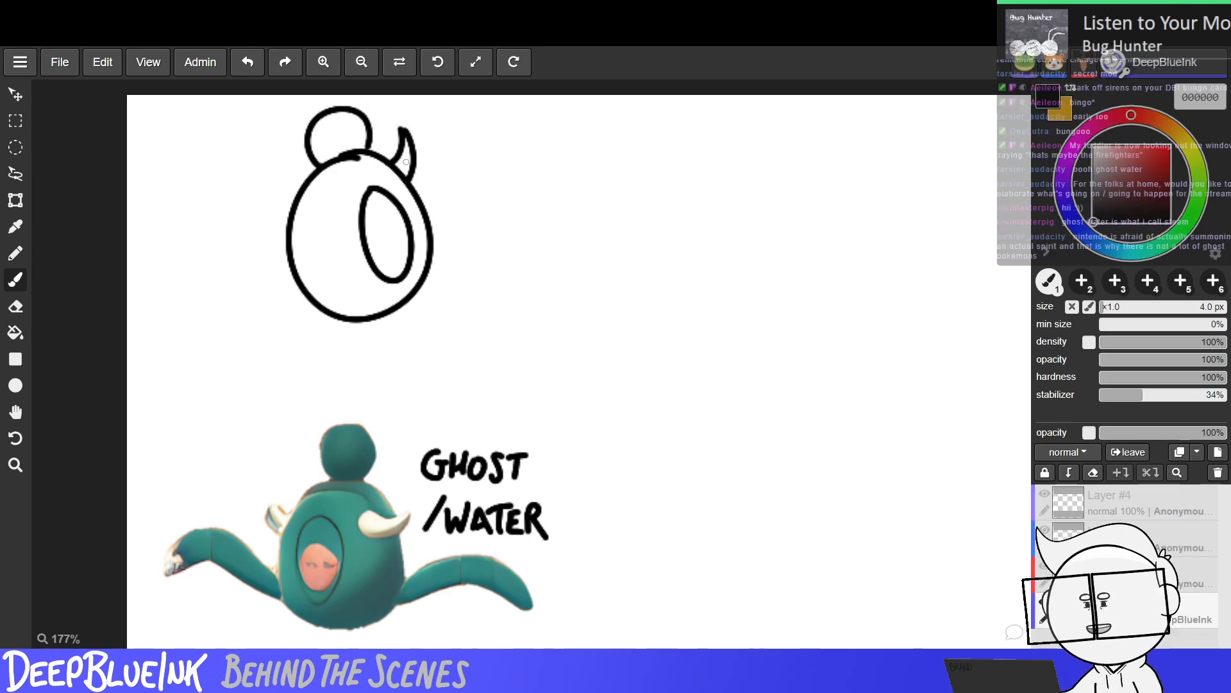
# Outline the left horn with a crease beside it and a long wavy tentacle from the body's lower left, redrawing faulty strokes.
pyautogui.moveTo(338, 181)
pyautogui.mouseDown()
pyautogui.moveTo(289, 135)
pyautogui.moveTo(279, 150)
pyautogui.moveTo(316, 204)
pyautogui.moveTo(343, 205)
pyautogui.mouseUp()
pyautogui.hotkey('ctrl', 'z')
pyautogui.moveTo(301, 287); pyautogui.dragTo(183, 356)
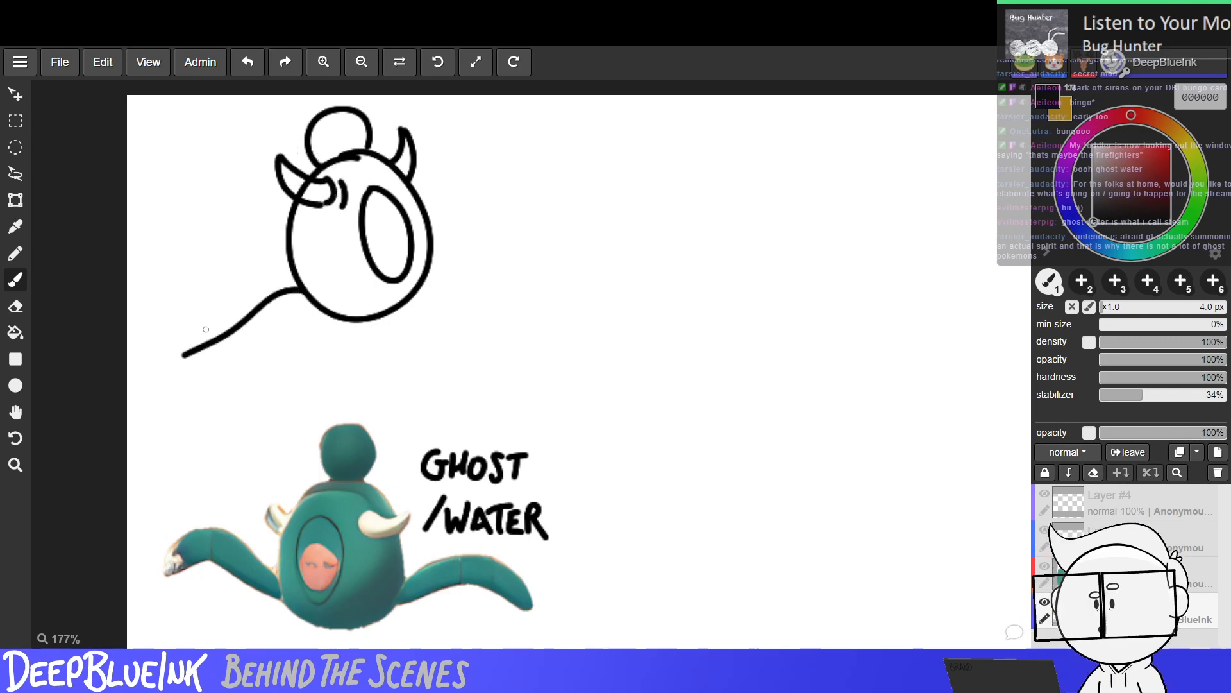
pyautogui.hotkey('ctrl', 'z')
pyautogui.moveTo(305, 291); pyautogui.dragTo(175, 338)
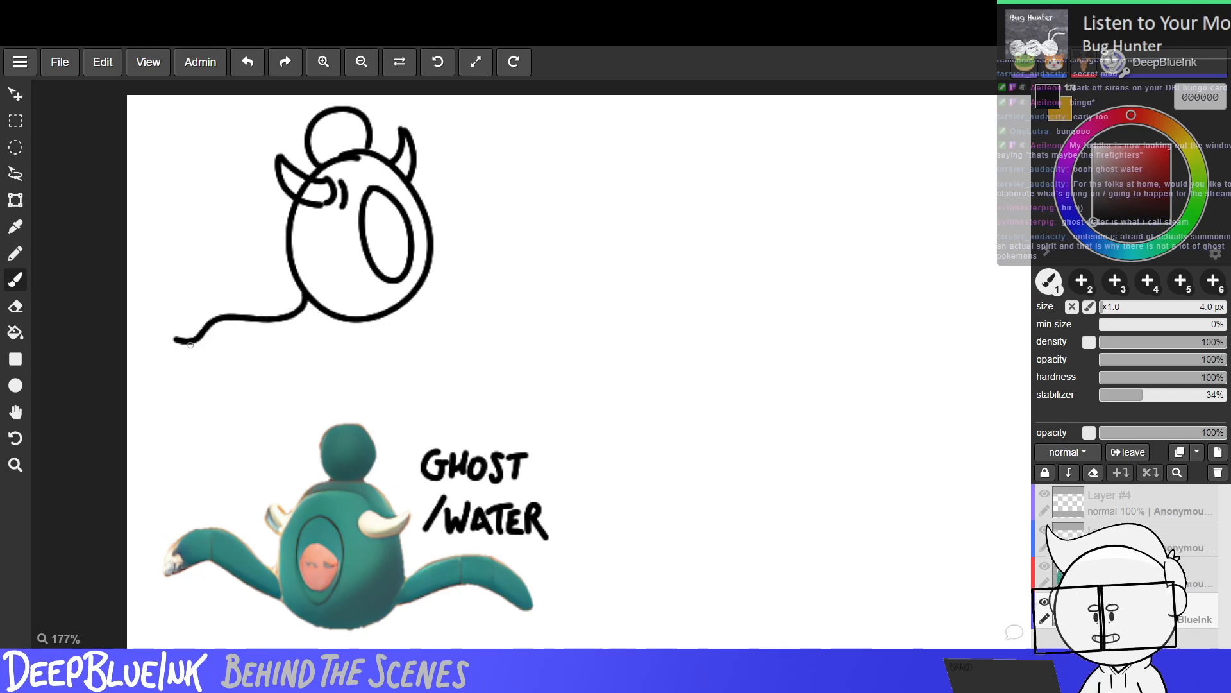
pyautogui.hotkey('ctrl', 'z')
pyautogui.moveTo(320, 295)
pyautogui.mouseDown()
pyautogui.moveTo(166, 355)
pyautogui.moveTo(282, 385)
pyautogui.mouseUp()
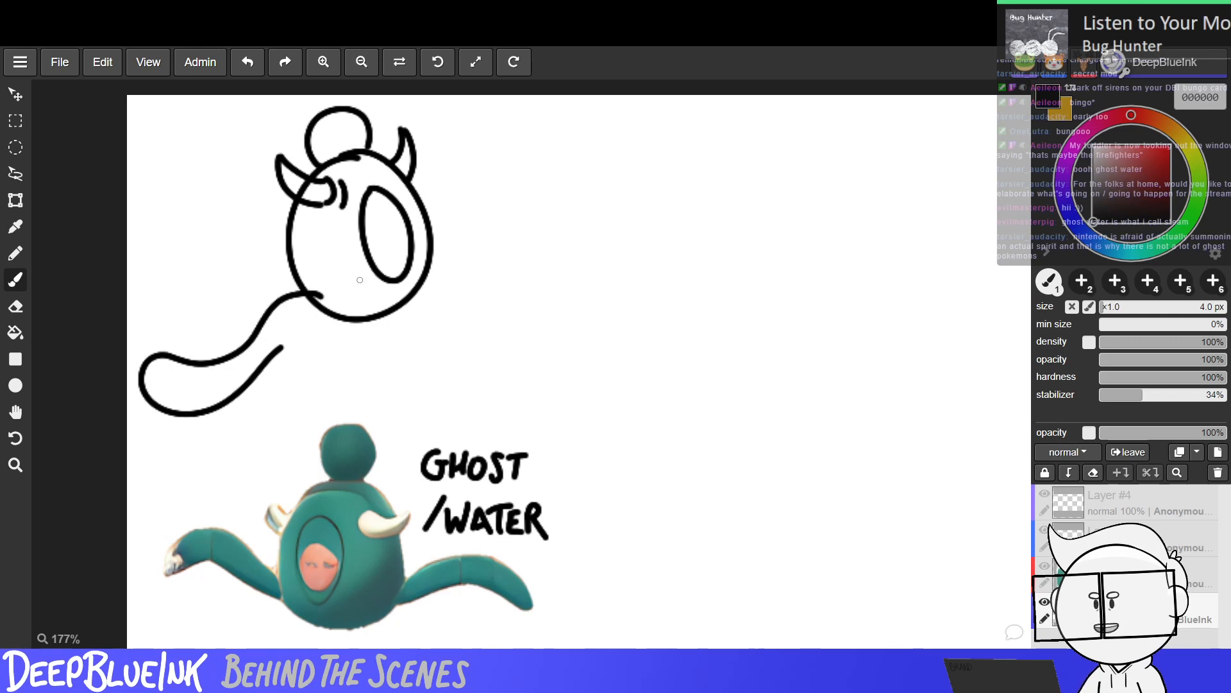
pyautogui.hotkey('ctrl', 'z')
pyautogui.moveTo(165, 353)
pyautogui.mouseDown()
pyautogui.moveTo(344, 316)
pyautogui.moveTo(320, 314)
pyautogui.moveTo(329, 304)
pyautogui.moveTo(494, 323)
pyautogui.mouseUp()
# Draw a narrower curved tentacle with a rounded tip from the body's lower right, undoing and redrawing faulty strokes.
pyautogui.hotkey('ctrl', 'z')
pyautogui.hotkey('ctrl', 'z')
pyautogui.moveTo(400, 306); pyautogui.dragTo(505, 351)
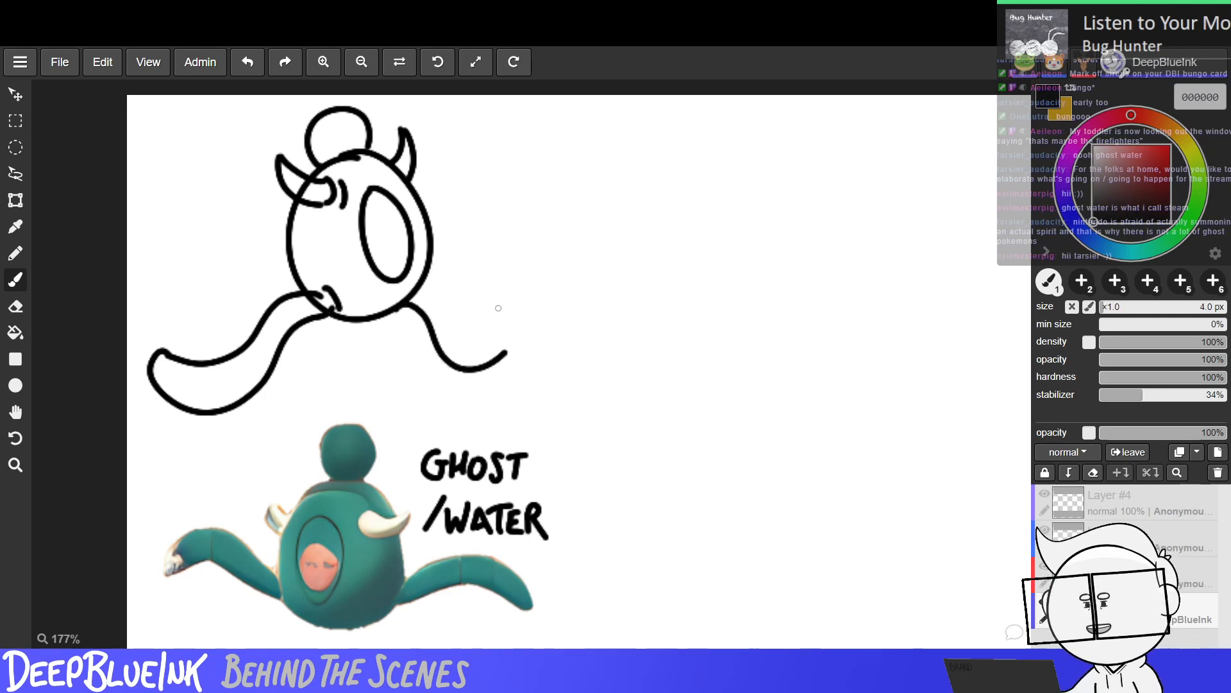
pyautogui.hotkey('ctrl', 'z')
pyautogui.moveTo(404, 302)
pyautogui.mouseDown()
pyautogui.moveTo(510, 329)
pyautogui.moveTo(436, 317)
pyautogui.moveTo(491, 345)
pyautogui.moveTo(527, 328)
pyautogui.mouseUp()
pyautogui.hotkey('ctrl', 'z')
pyautogui.hotkey('ctrl', 'z')
pyautogui.moveTo(421, 269)
pyautogui.mouseDown()
pyautogui.moveTo(533, 302)
pyautogui.moveTo(431, 284)
pyautogui.moveTo(510, 323)
pyautogui.mouseUp()
pyautogui.hotkey('ctrl', 'z')
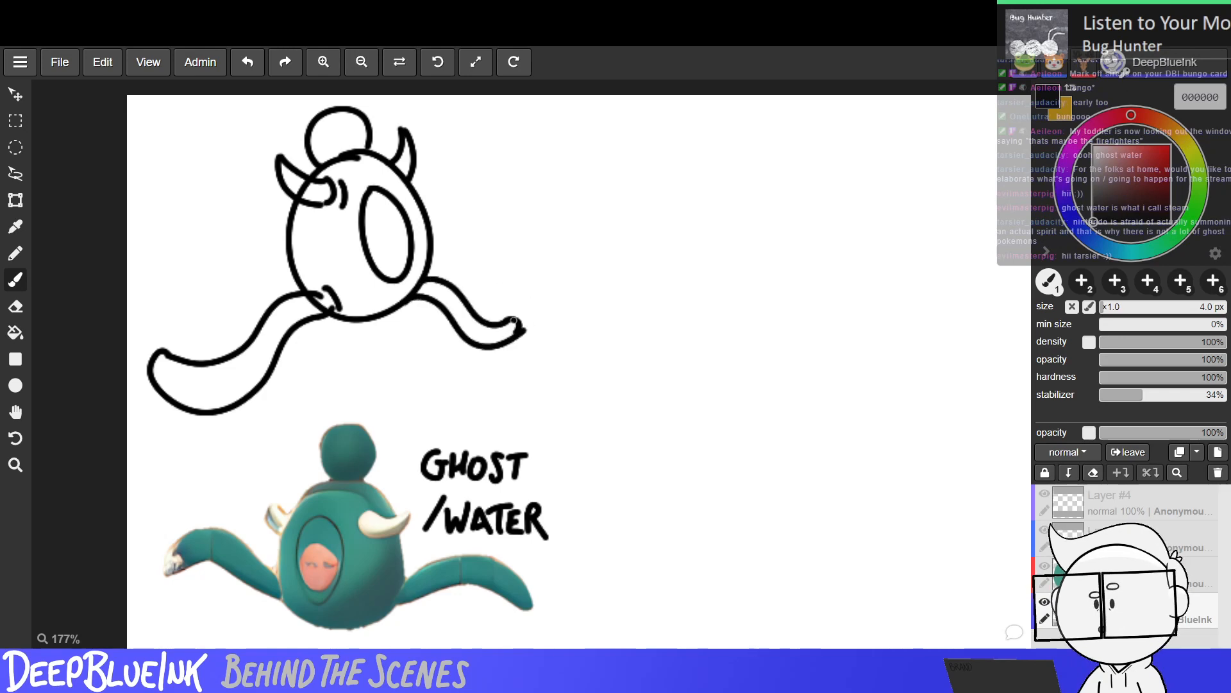
pyautogui.moveTo(505, 324); pyautogui.dragTo(532, 321)
pyautogui.hotkey('ctrl', 'z')
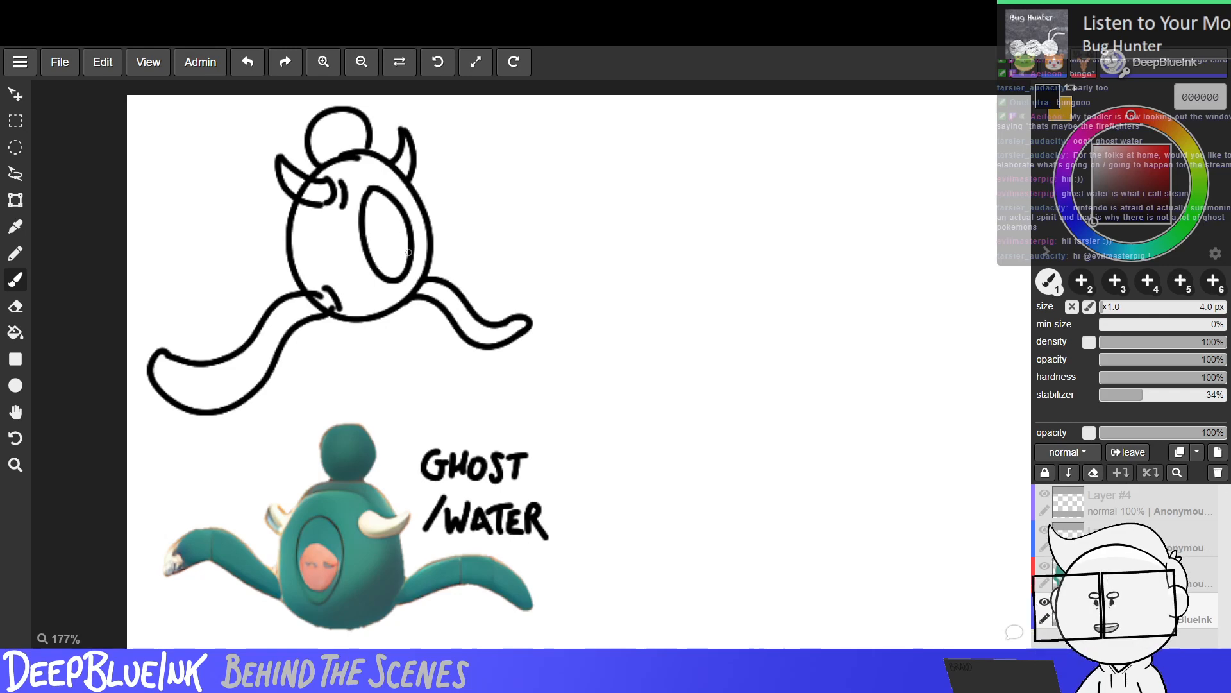
# Draw a small round head with dot eyes inside the lower part of the oval opening, redoing faulty strokes.
pyautogui.moveTo(382, 226)
pyautogui.mouseDown()
pyautogui.moveTo(394, 223)
pyautogui.moveTo(387, 263)
pyautogui.moveTo(379, 232)
pyautogui.moveTo(389, 263)
pyautogui.moveTo(390, 233)
pyautogui.mouseUp()
pyautogui.hotkey('ctrl', 'z')
pyautogui.hotkey('ctrl', 'z')
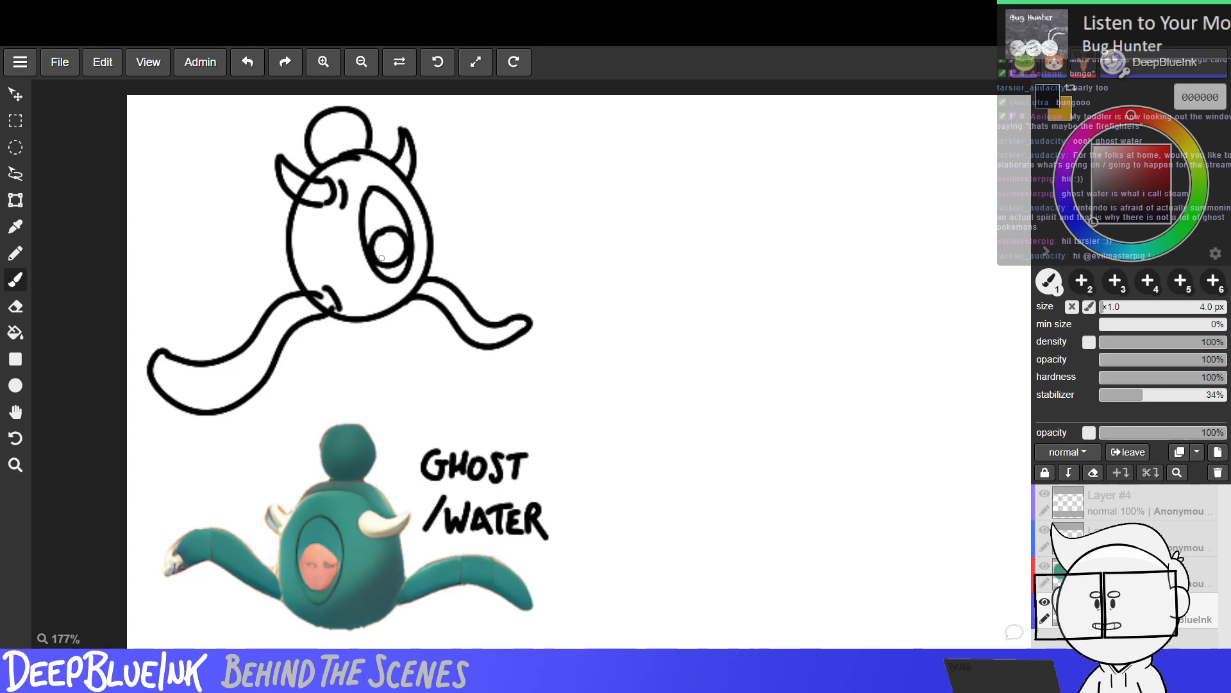
pyautogui.moveTo(390, 252); pyautogui.dragTo(405, 249)
pyautogui.hotkey('ctrl', 'z')
pyautogui.hotkey('ctrl', 'z')
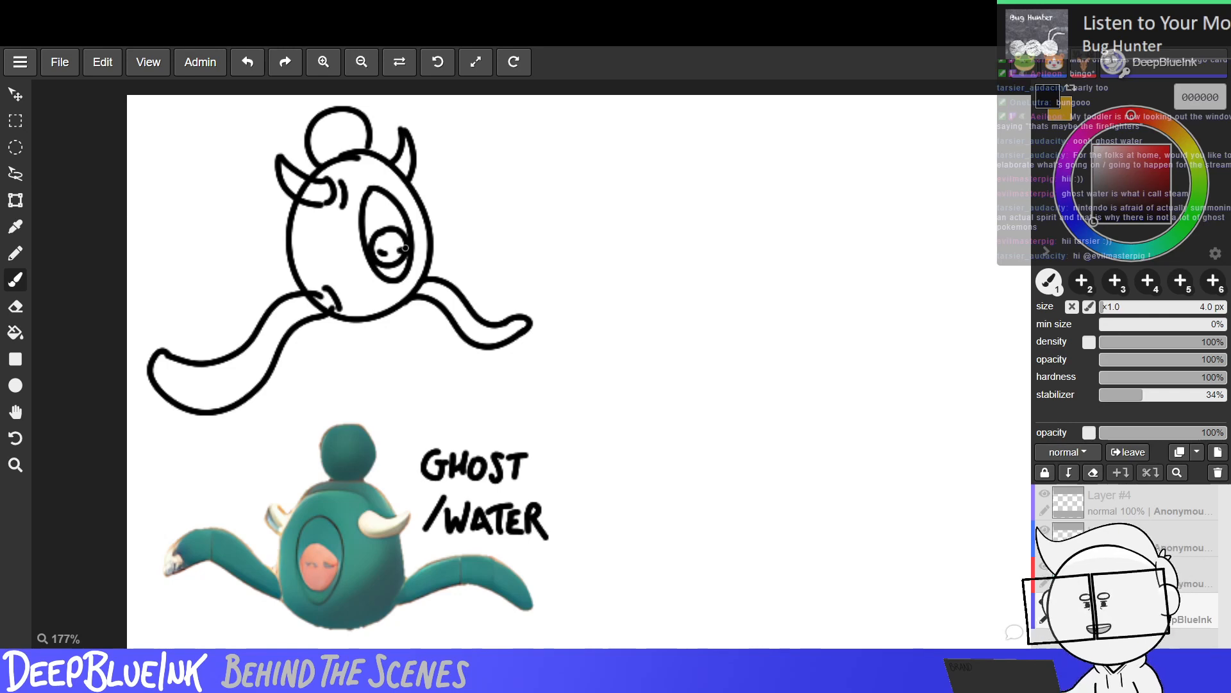
pyautogui.hotkey('ctrl', 'z')
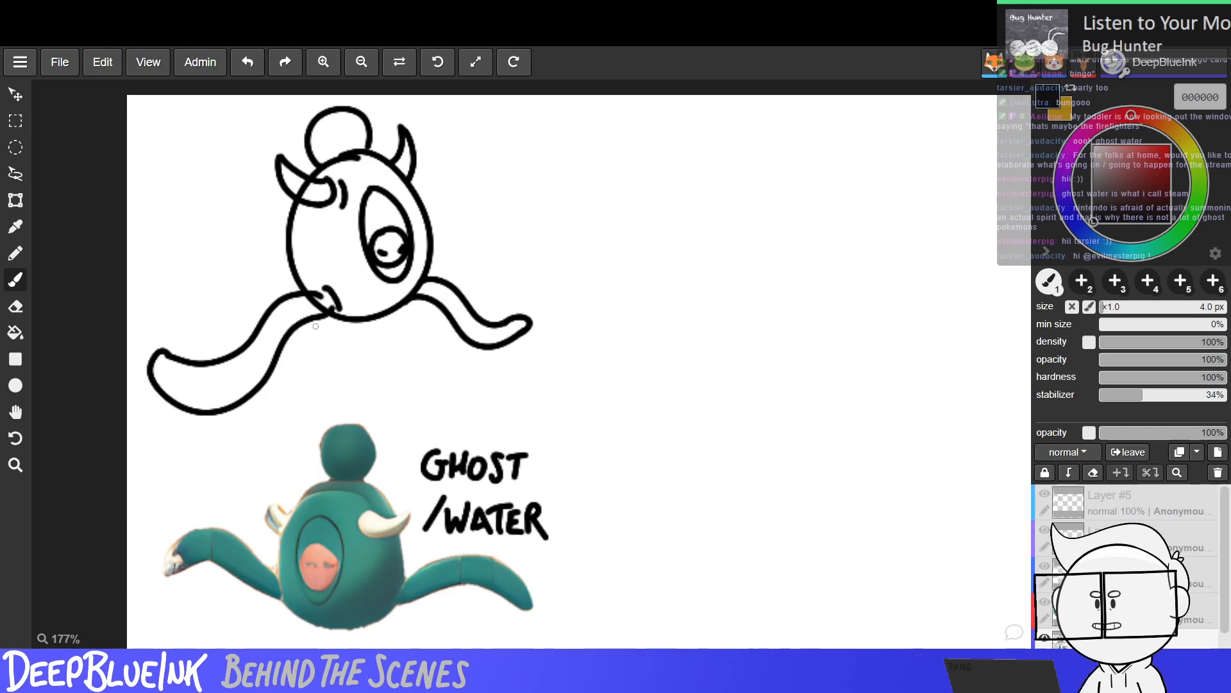
pyautogui.moveTo(316, 326)
pyautogui.mouseDown()
pyautogui.moveTo(275, 411)
pyautogui.moveTo(353, 347)
pyautogui.mouseUp()
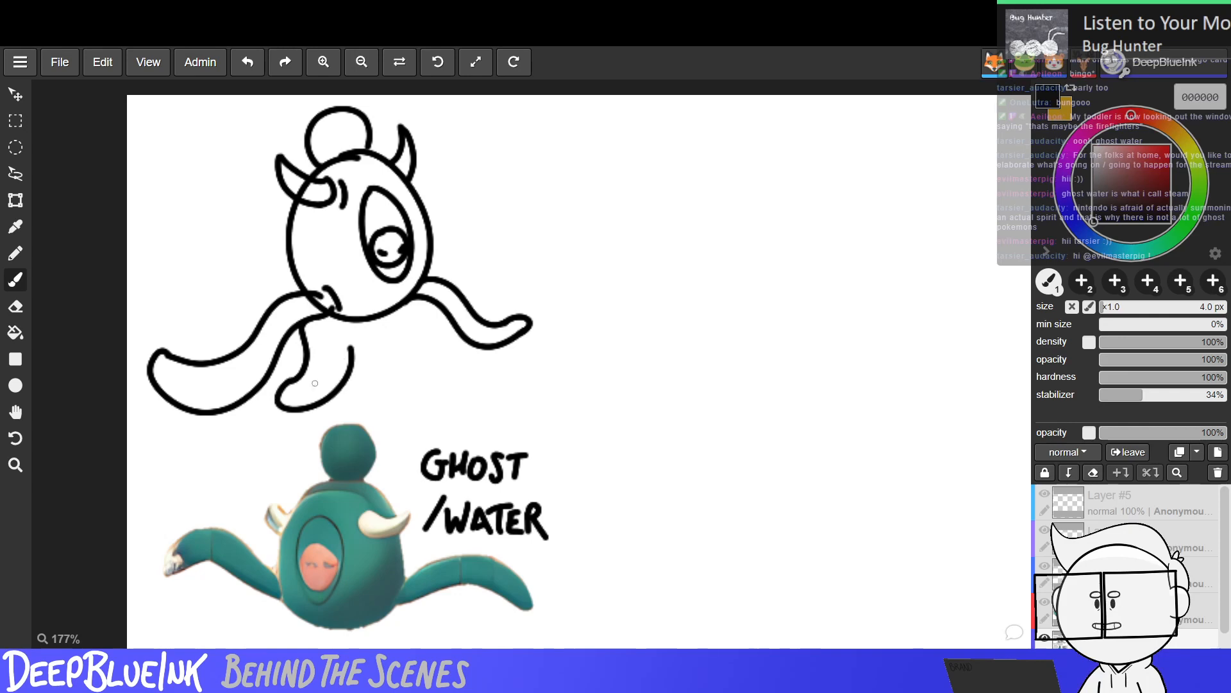
pyautogui.hotkey('ctrl', 'z')
pyautogui.hotkey('ctrl', 'z')
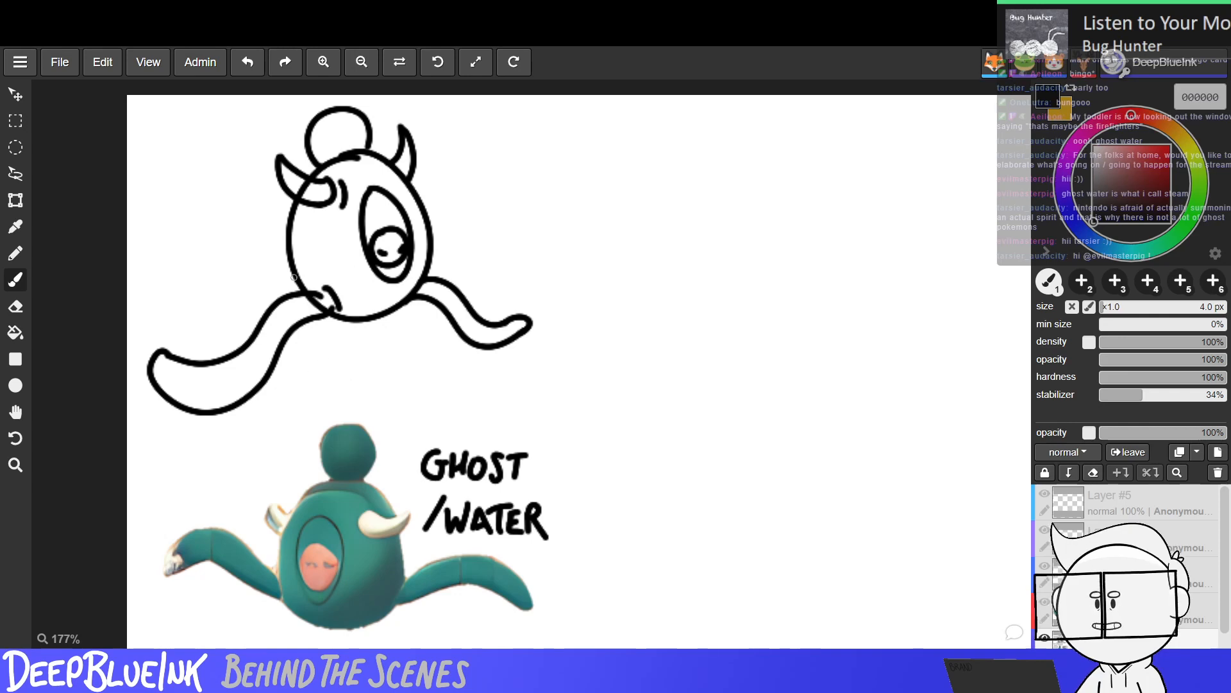
# Draw a second curved tentacle on the body's left side above the first one, redrawing its tip and underside until the shape fits.
pyautogui.moveTo(296, 292)
pyautogui.mouseDown()
pyautogui.moveTo(200, 272)
pyautogui.moveTo(264, 316)
pyautogui.mouseUp()
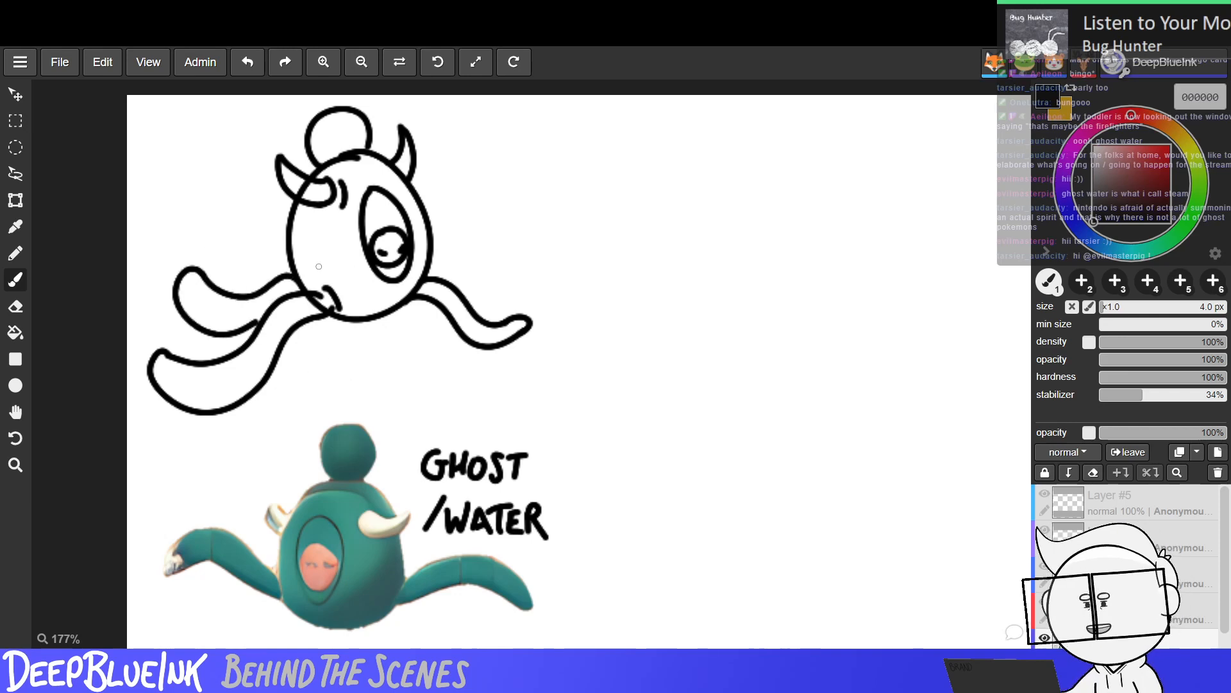
pyautogui.hotkey('ctrl', 'z')
pyautogui.moveTo(202, 275); pyautogui.dragTo(277, 320)
pyautogui.hotkey('ctrl', 'z')
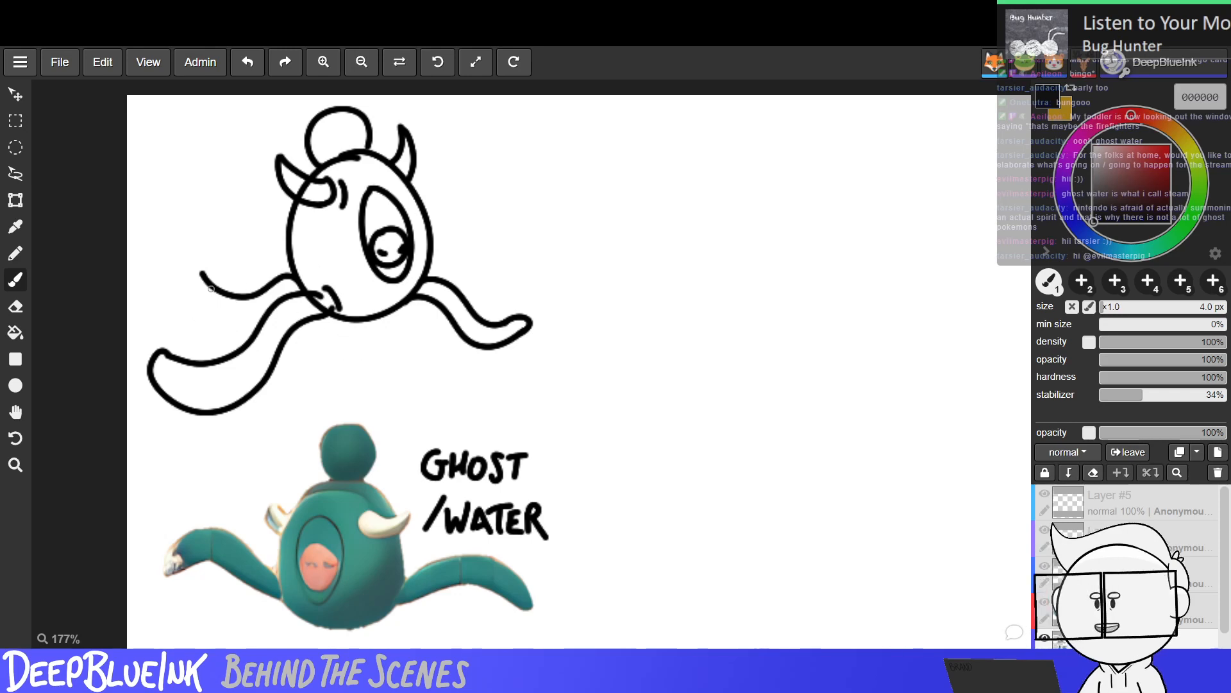
pyautogui.moveTo(206, 283)
pyautogui.mouseDown()
pyautogui.moveTo(194, 261)
pyautogui.moveTo(282, 321)
pyautogui.mouseUp()
pyautogui.hotkey('ctrl', 'z')
pyautogui.moveTo(204, 274)
pyautogui.mouseDown()
pyautogui.moveTo(264, 323)
pyautogui.moveTo(282, 320)
pyautogui.mouseUp()
pyautogui.hotkey('ctrl', 'z')
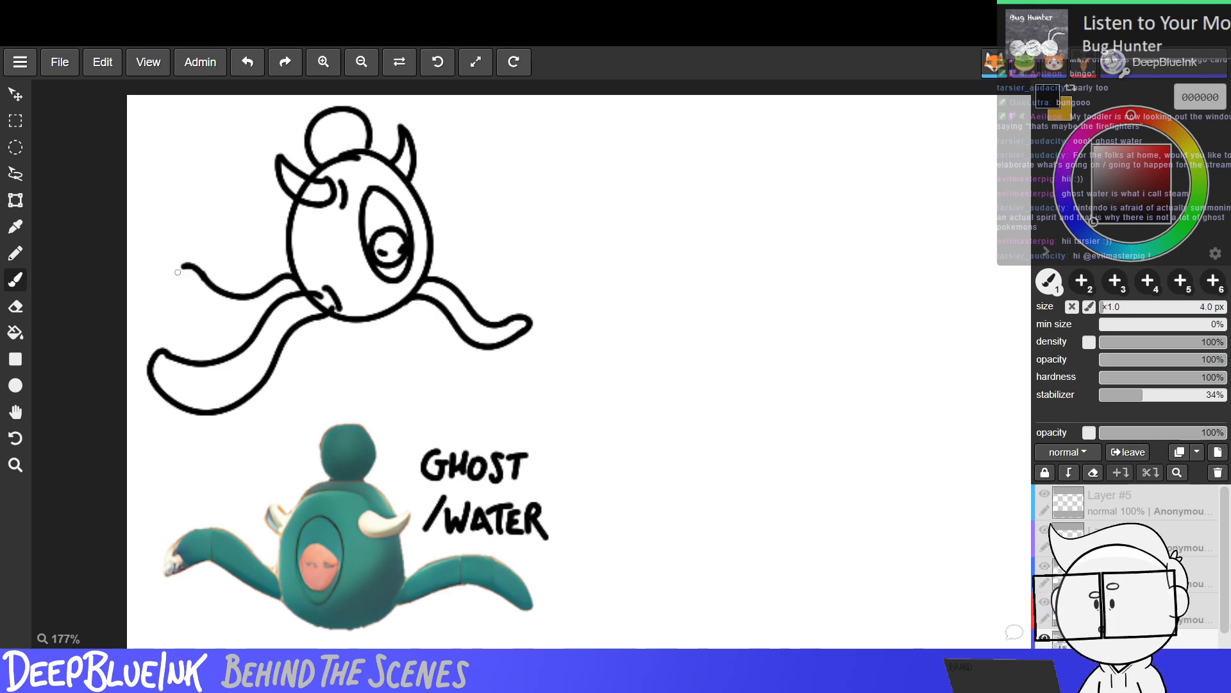
pyautogui.moveTo(202, 275); pyautogui.dragTo(269, 320)
pyautogui.hotkey('ctrl', 'z')
pyautogui.moveTo(201, 273); pyautogui.dragTo(249, 328)
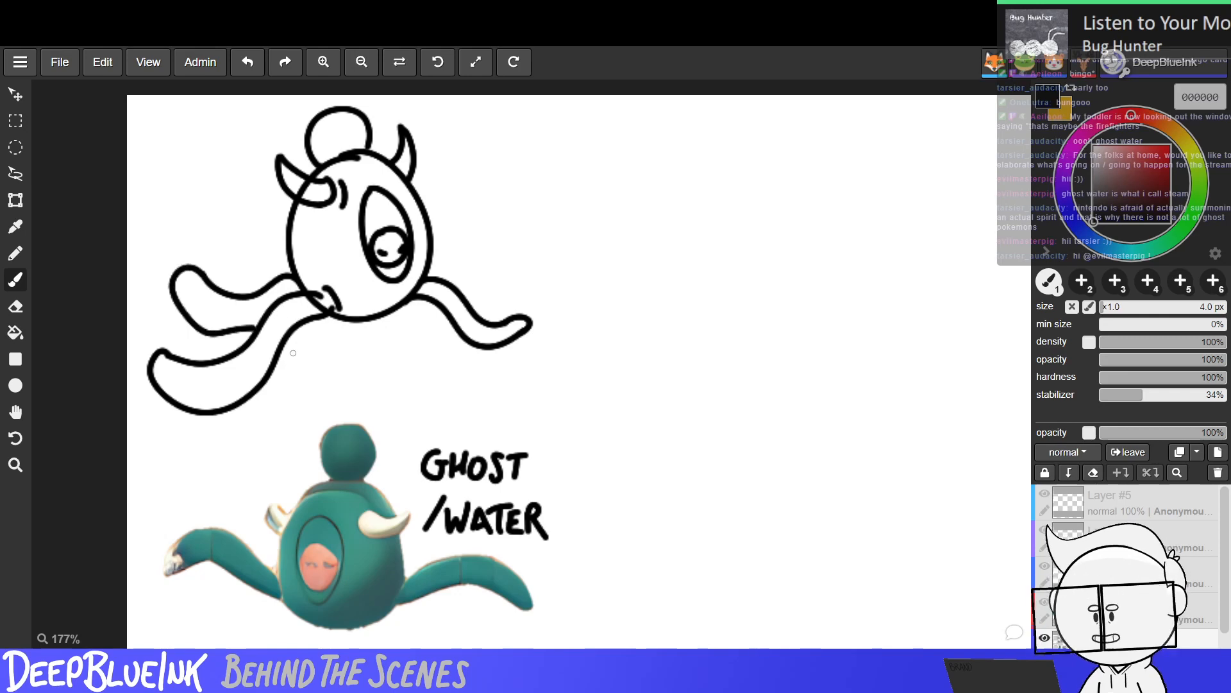
pyautogui.hotkey('ctrl', 'z')
pyautogui.moveTo(184, 300); pyautogui.dragTo(256, 333)
pyautogui.hotkey('ctrl', 'z')
pyautogui.moveTo(187, 287); pyautogui.dragTo(269, 283)
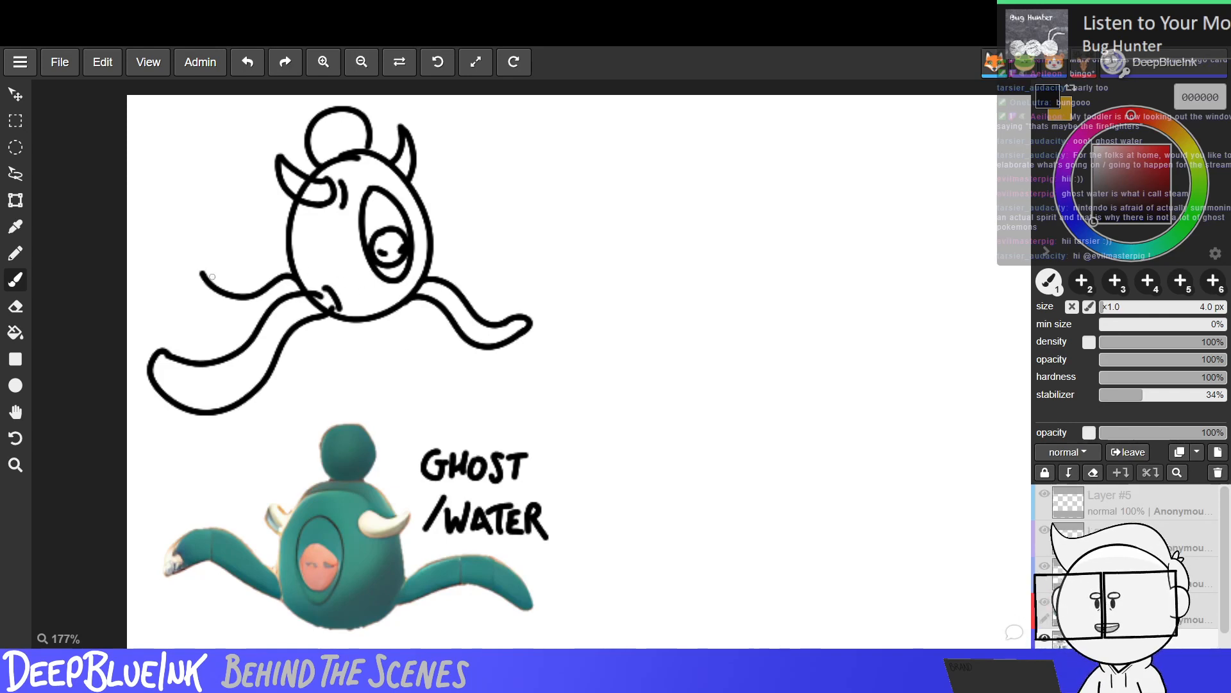
pyautogui.moveTo(198, 274)
pyautogui.mouseDown()
pyautogui.moveTo(186, 264)
pyautogui.moveTo(238, 317)
pyautogui.mouseUp()
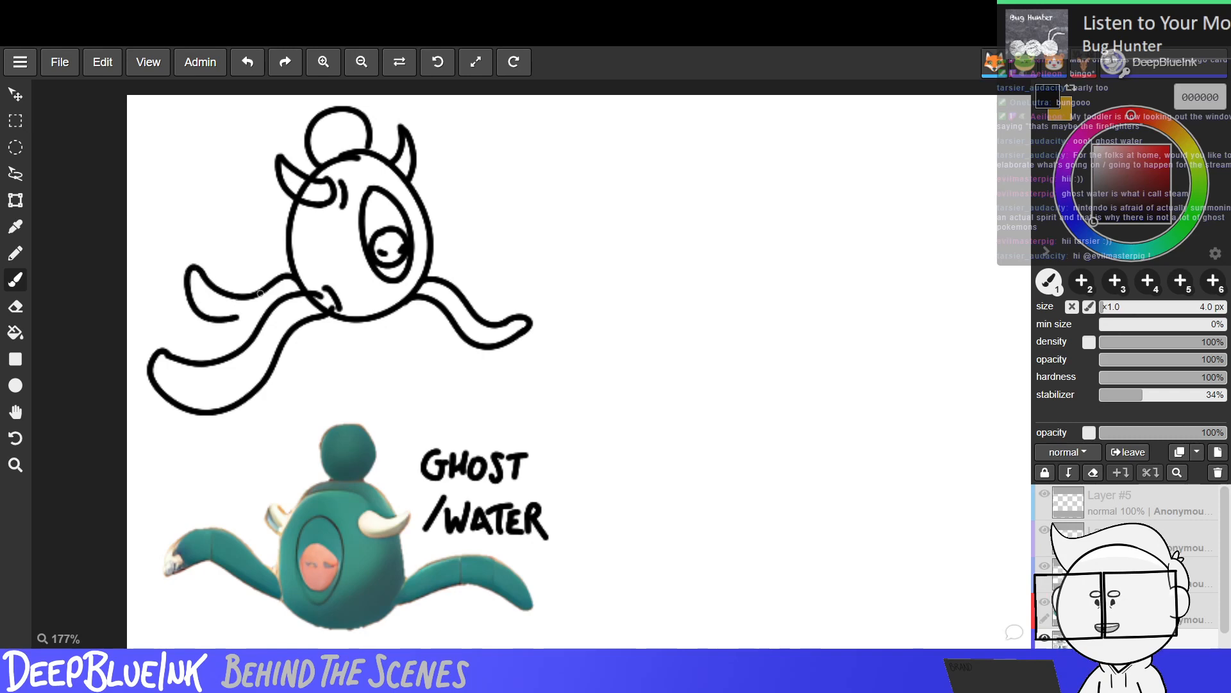
pyautogui.hotkey('ctrl', 'z')
pyautogui.moveTo(197, 274)
pyautogui.mouseDown()
pyautogui.moveTo(236, 318)
pyautogui.moveTo(259, 315)
pyautogui.mouseUp()
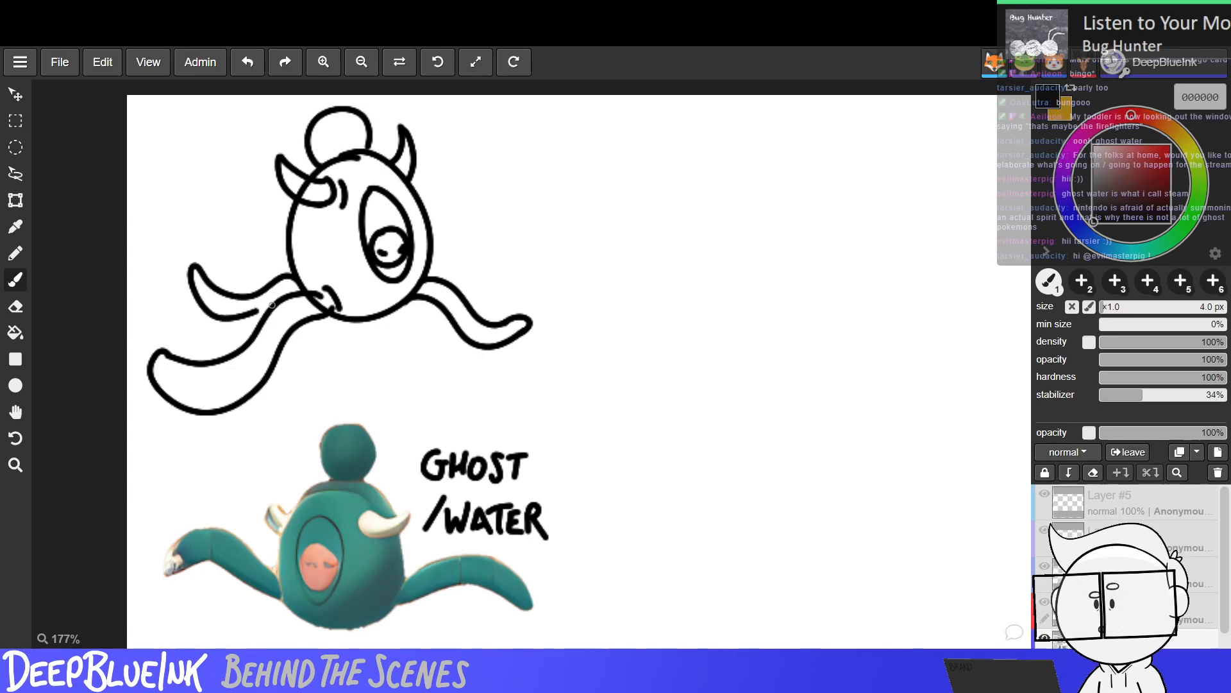
pyautogui.hotkey('ctrl', 'z')
pyautogui.moveTo(201, 275); pyautogui.dragTo(257, 306)
pyautogui.hotkey('ctrl', 'z')
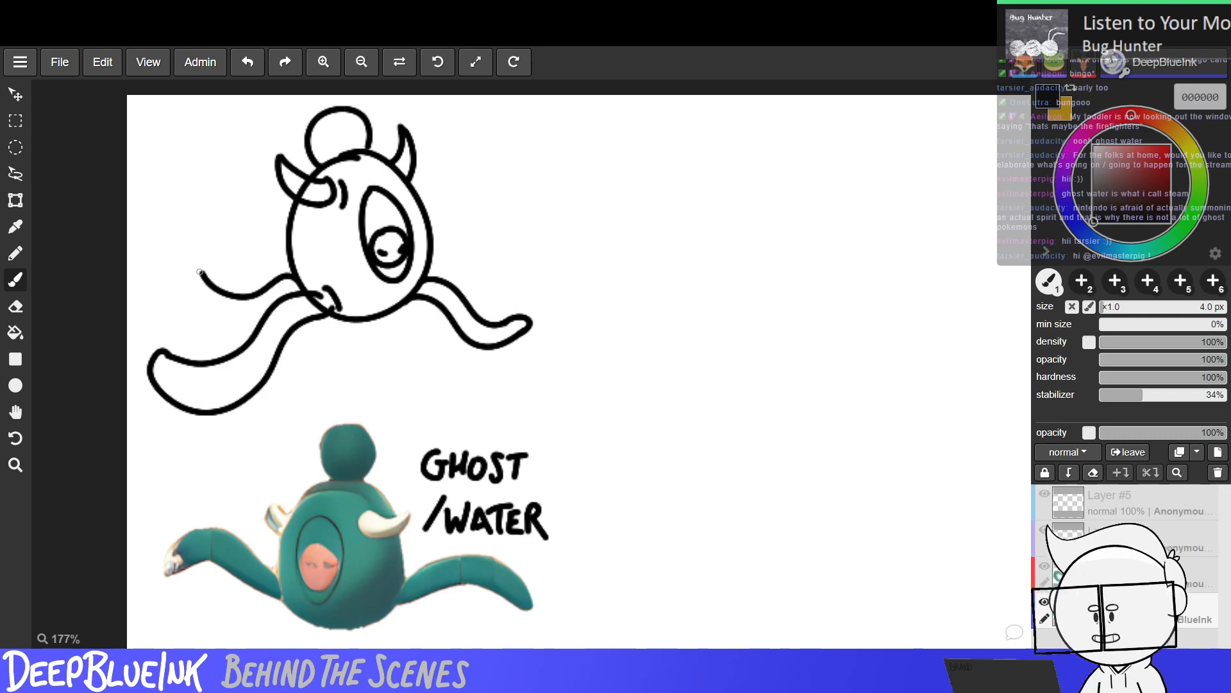
pyautogui.moveTo(204, 274)
pyautogui.mouseDown()
pyautogui.moveTo(216, 315)
pyautogui.moveTo(239, 319)
pyautogui.mouseUp()
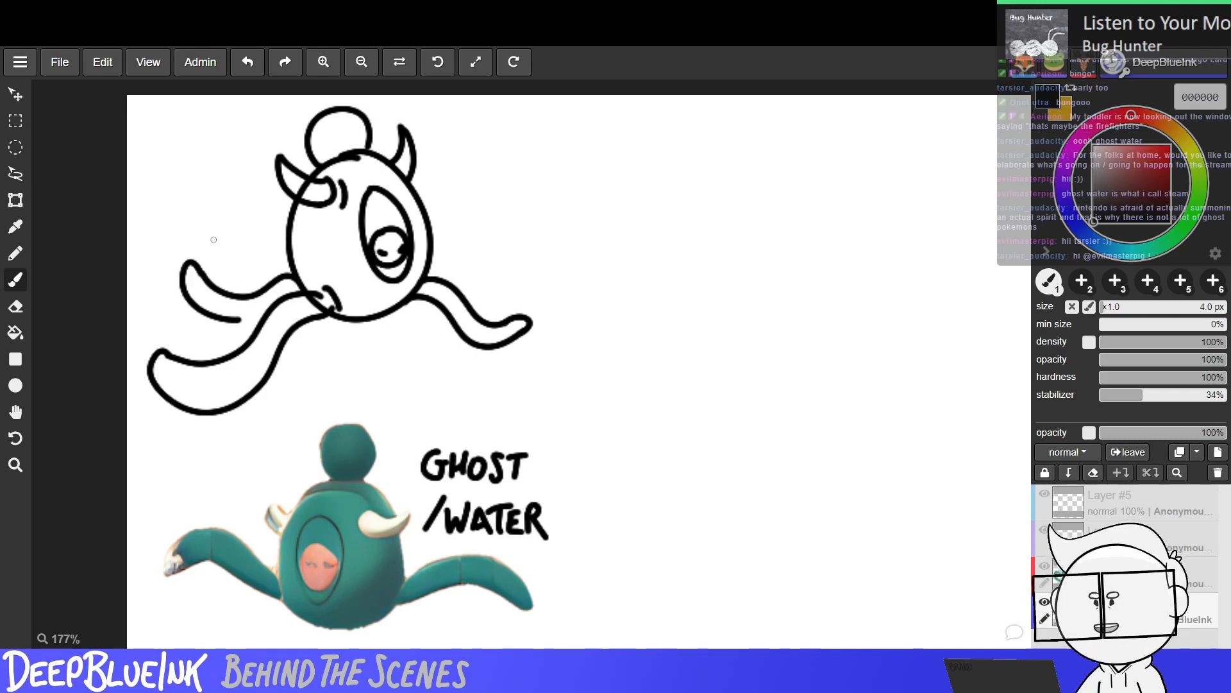
pyautogui.hotkey('ctrl', 'z')
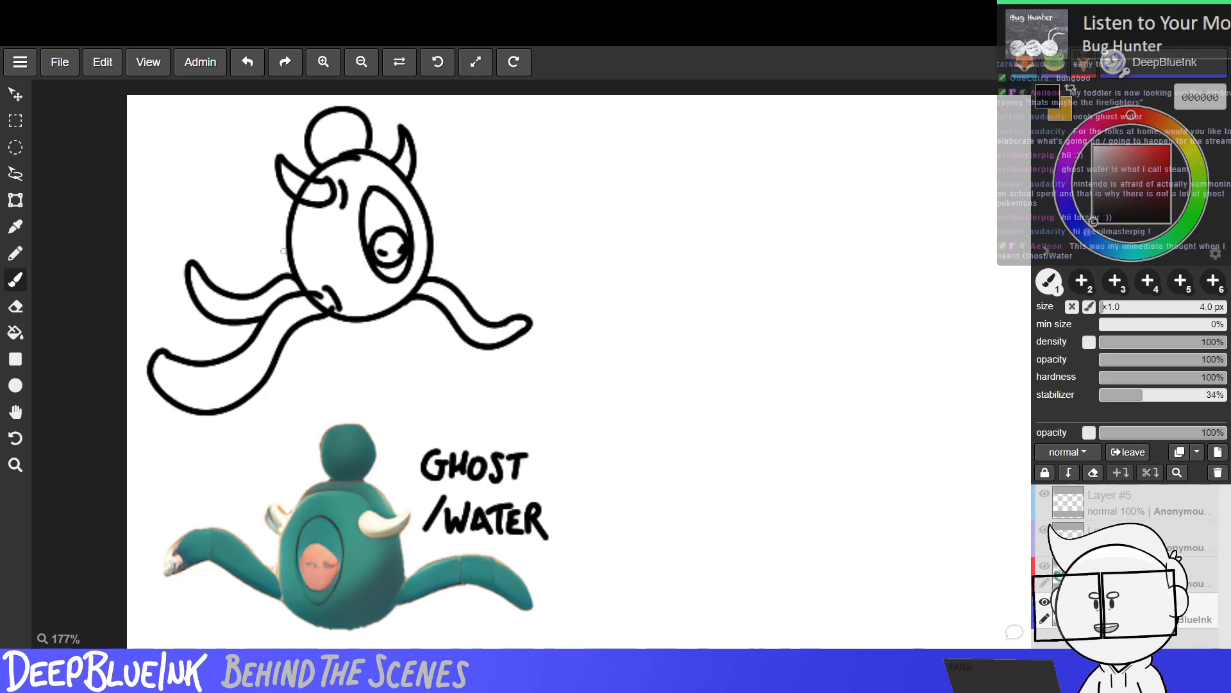
pyautogui.moveTo(204, 277)
pyautogui.mouseDown()
pyautogui.moveTo(270, 316)
pyautogui.moveTo(186, 259)
pyautogui.moveTo(217, 333)
pyautogui.moveTo(184, 269)
pyautogui.moveTo(270, 311)
pyautogui.mouseUp()
pyautogui.hotkey('ctrl', 'z')
pyautogui.hotkey('ctrl', 'z')
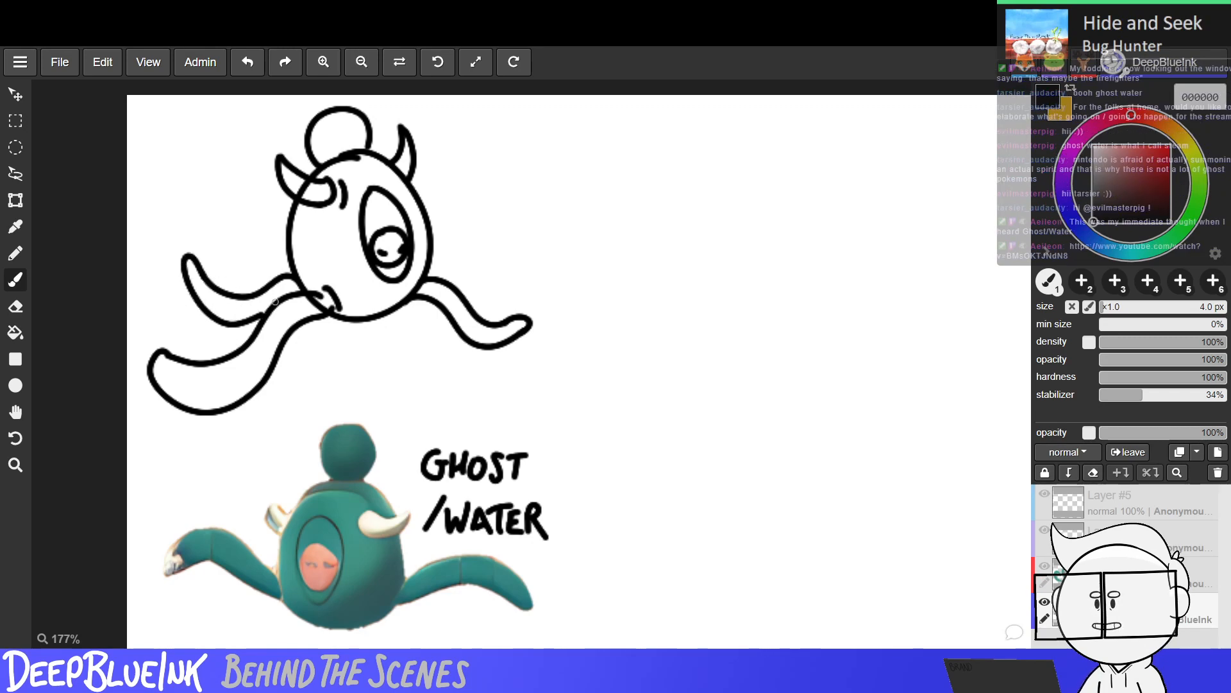
pyautogui.hotkey('ctrl', 'z')
pyautogui.moveTo(201, 276); pyautogui.dragTo(277, 317)
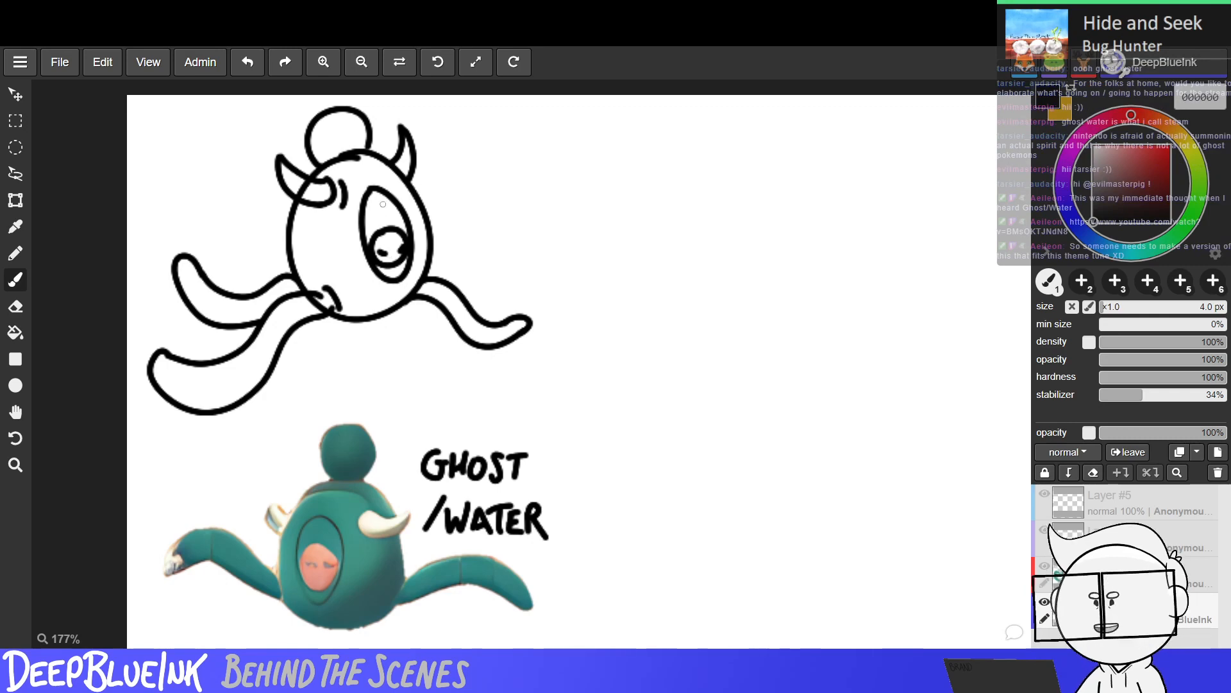
# Erase the body outline crossing the left horn, and try brush strokes near the top knob's base, undoing the faulty ones.
pyautogui.click(15, 306)
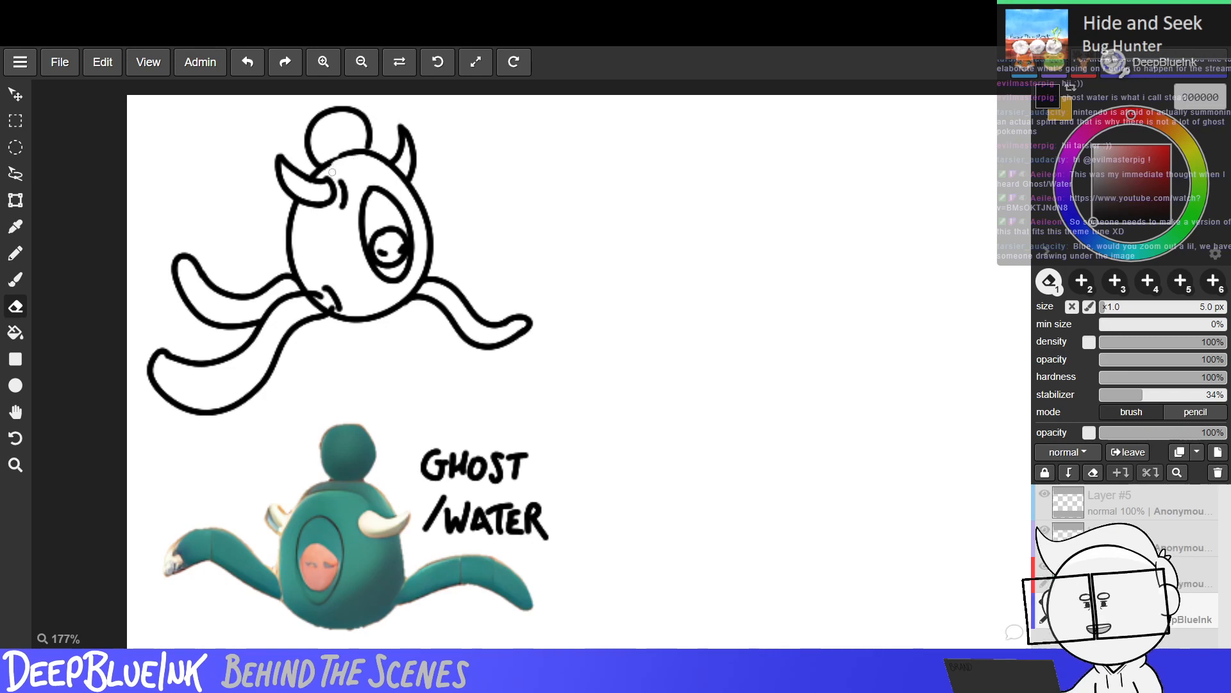
pyautogui.press('b')
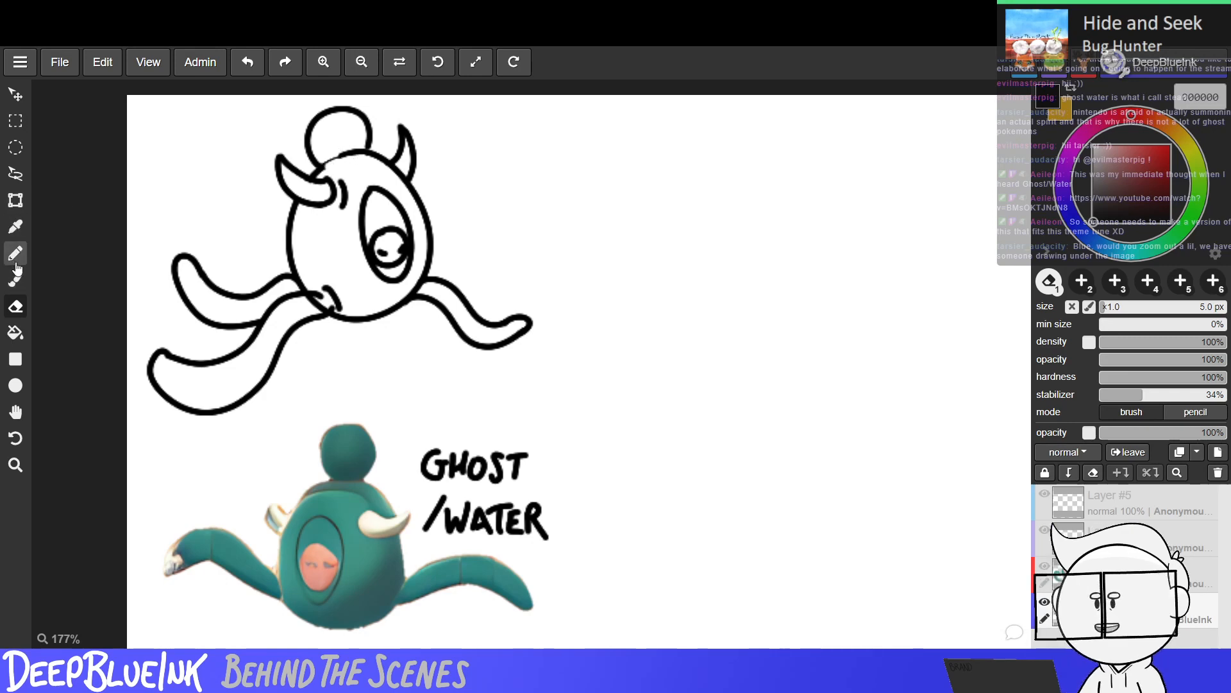
pyautogui.moveTo(321, 168); pyautogui.dragTo(360, 155)
pyautogui.hotkey('ctrl', 'z')
pyautogui.hotkey('ctrl', 'z')
pyautogui.hotkey('ctrl', 'z')
pyautogui.hotkey('ctrl', 'z')
pyautogui.hotkey('ctrl', 'z')
pyautogui.hotkey('ctrl', 'z')
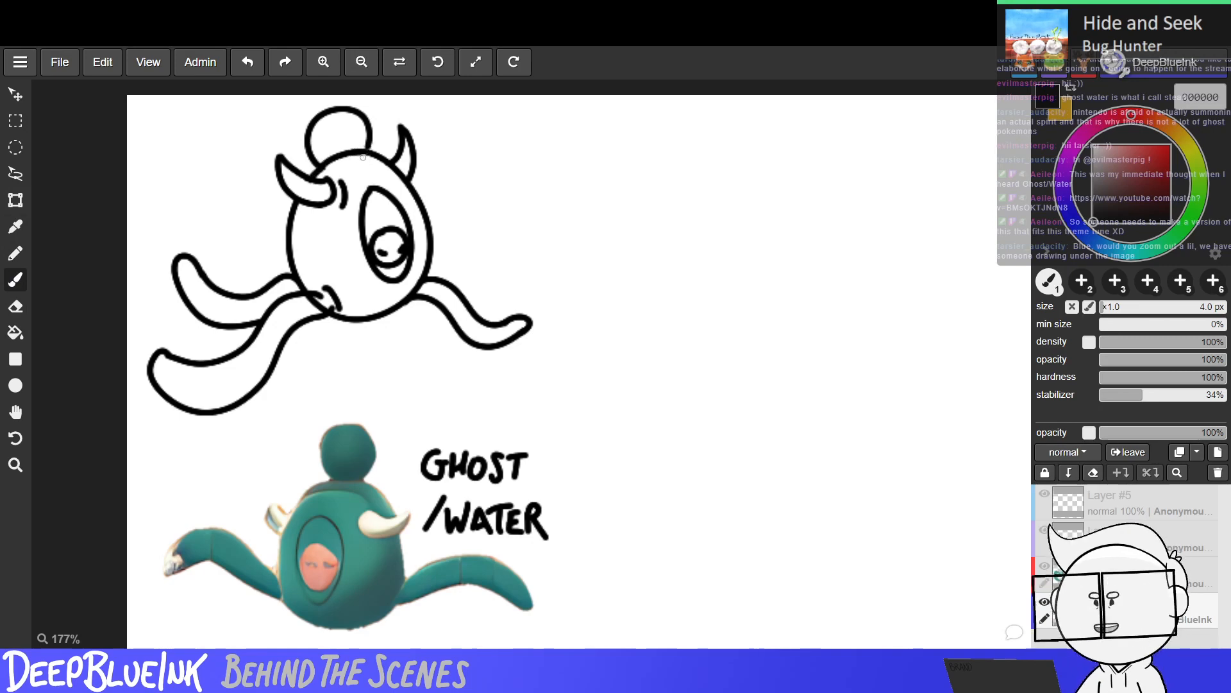
# Examine the shared canvas, including the other participant's creature drawing below the reference image.
pyautogui.scroll(-5, 433, 199)
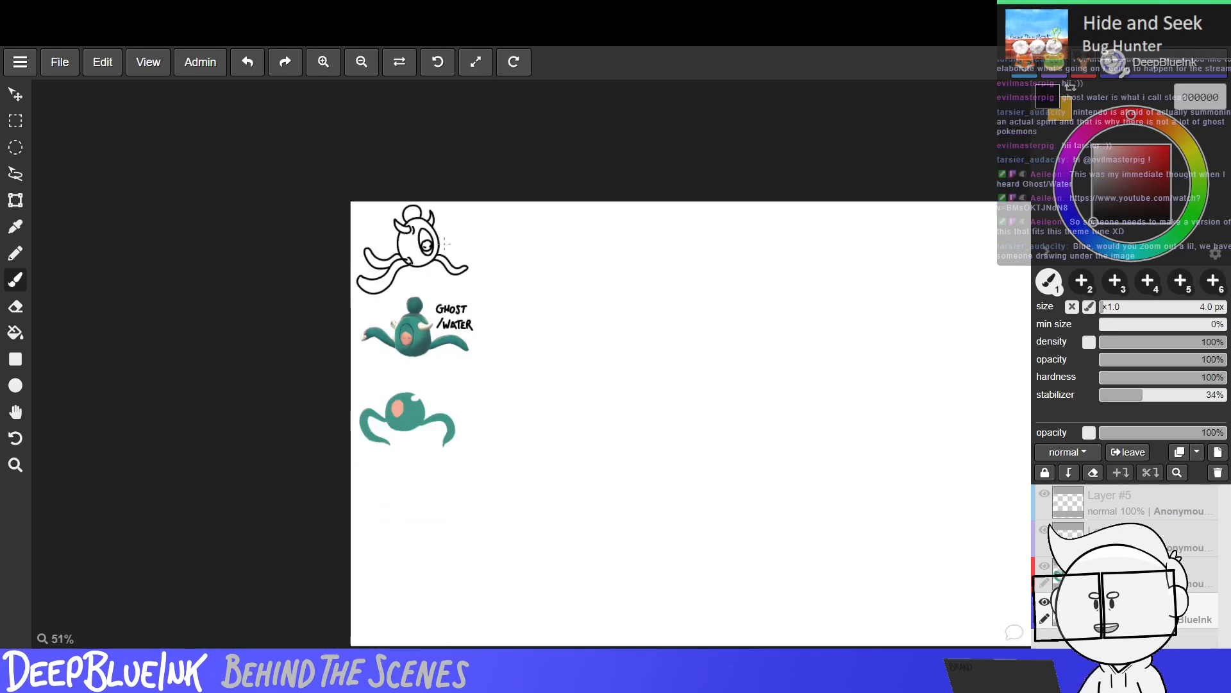
pyautogui.scroll(4, 463, 256)
pyautogui.press('h')
pyautogui.moveTo(403, 453); pyautogui.dragTo(408, 381)
pyautogui.press('b')
pyautogui.scroll(-5, 398, 443)
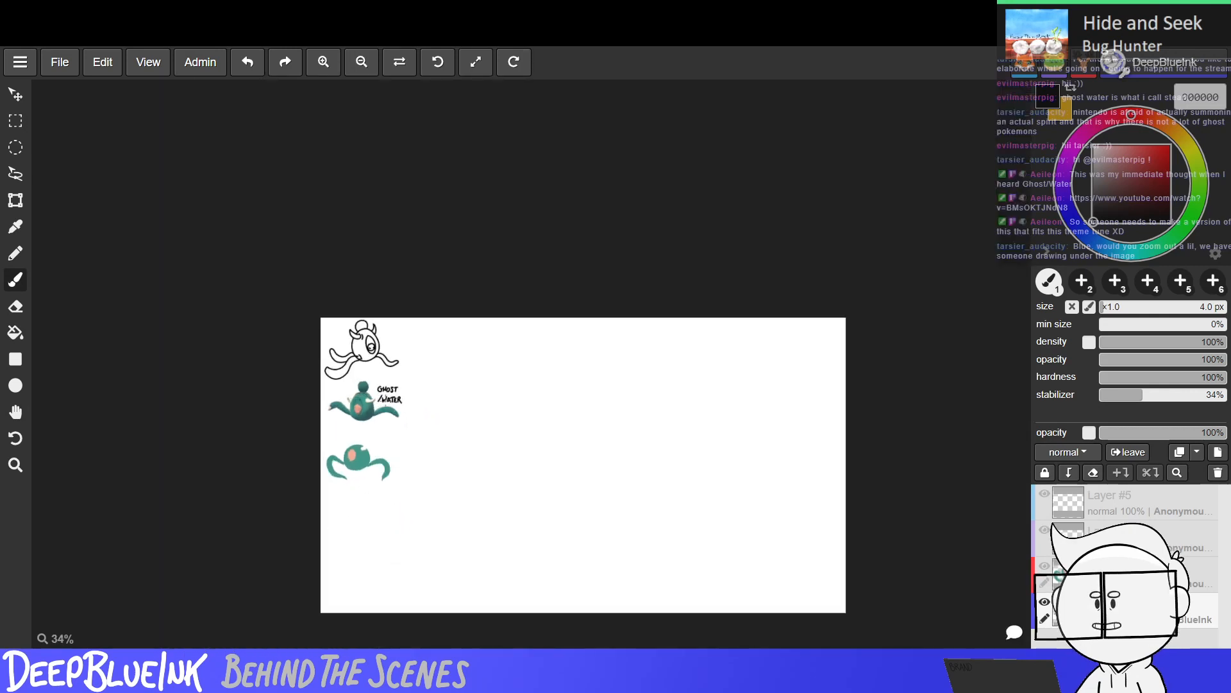
pyautogui.scroll(5, 385, 403)
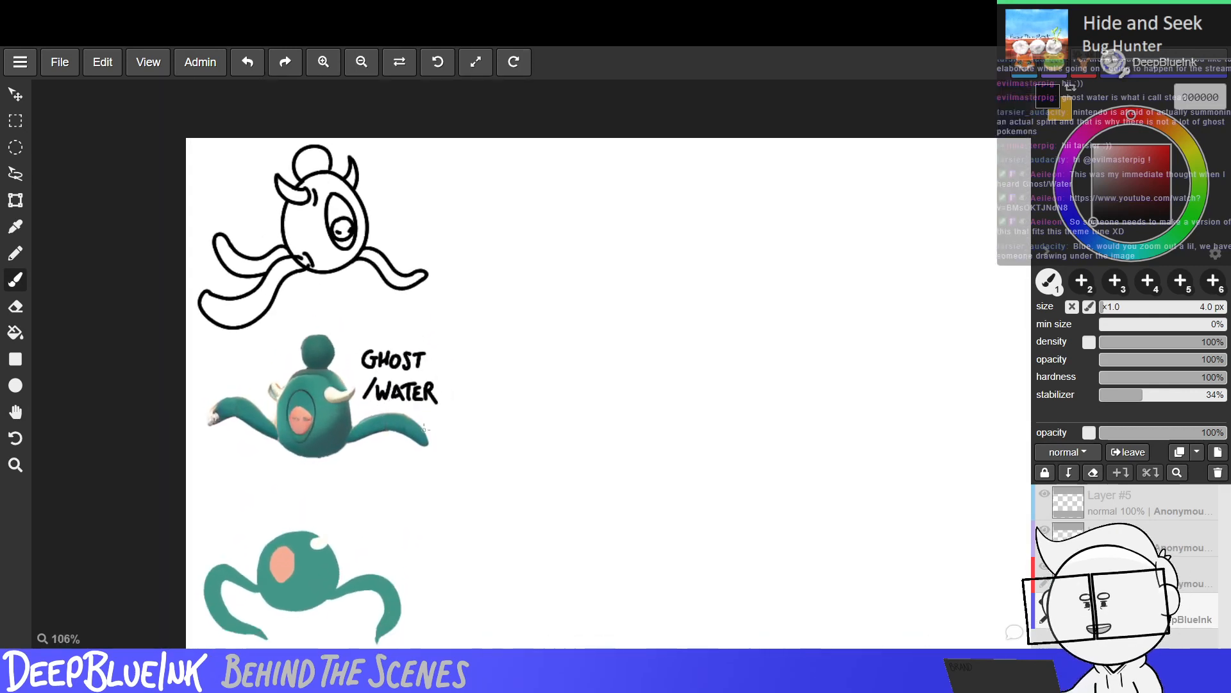
pyautogui.press('space')
pyautogui.moveTo(402, 435); pyautogui.dragTo(364, 425)
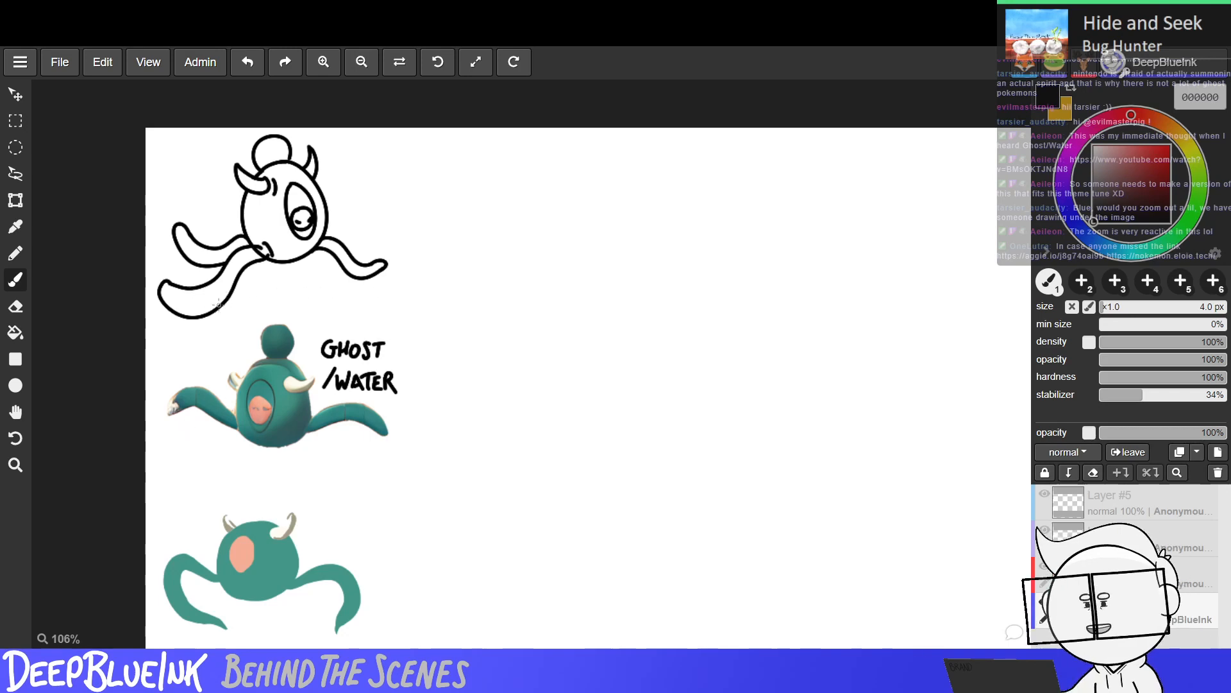
# Draw curved segment lines across the lower left tentacle in black brush, undoing faulty strokes.
pyautogui.moveTo(195, 288); pyautogui.dragTo(213, 310)
pyautogui.hotkey('ctrl', 'z')
pyautogui.hotkey('ctrl', 'z')
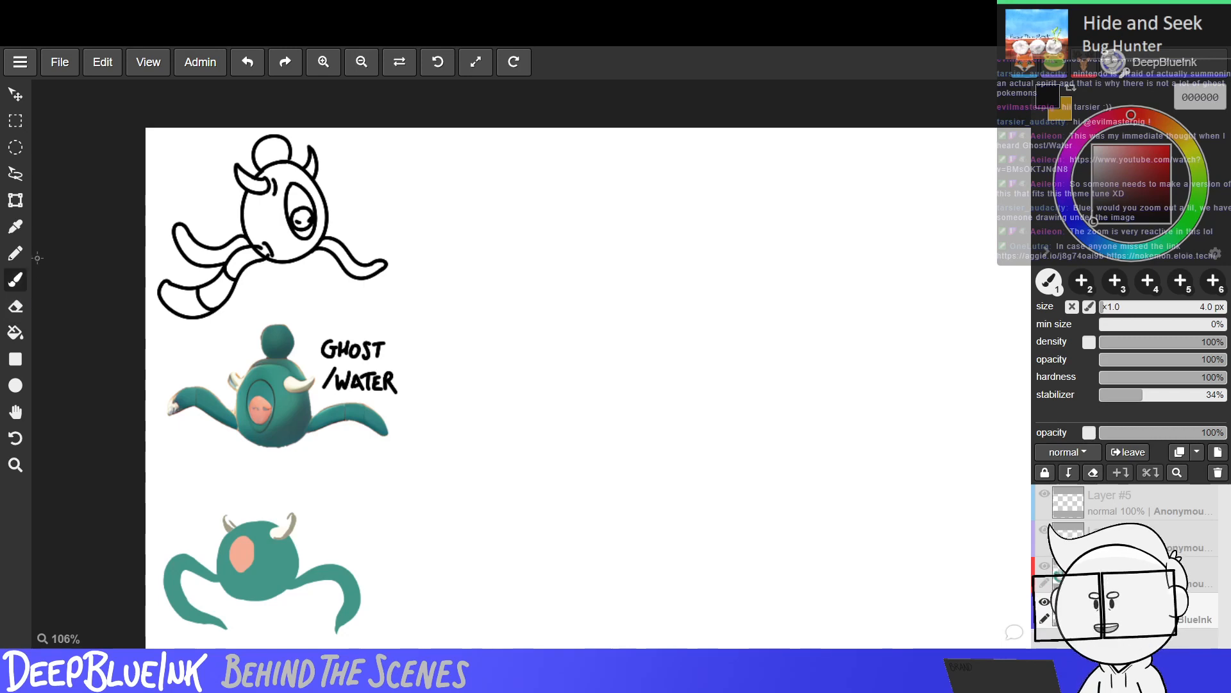
# Erase the overlapping lines where the lower left tentacle meets the body, and brush segment lines across the right tentacle.
pyautogui.click(15, 306)
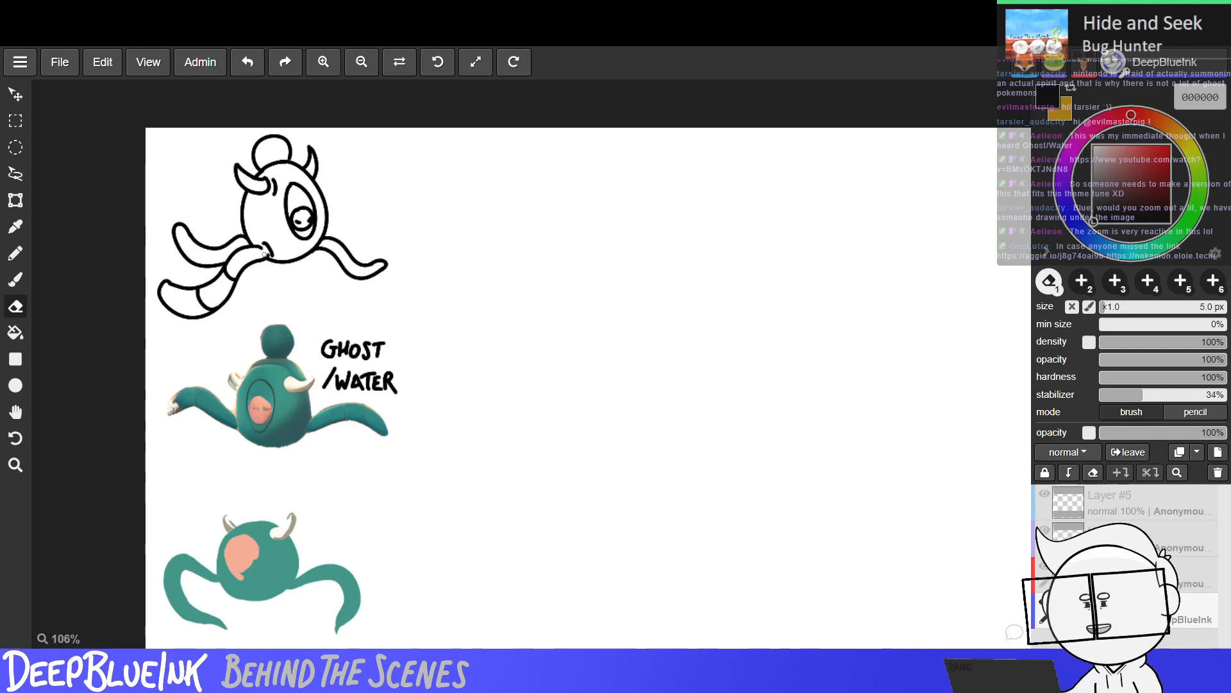
pyautogui.click(15, 253)
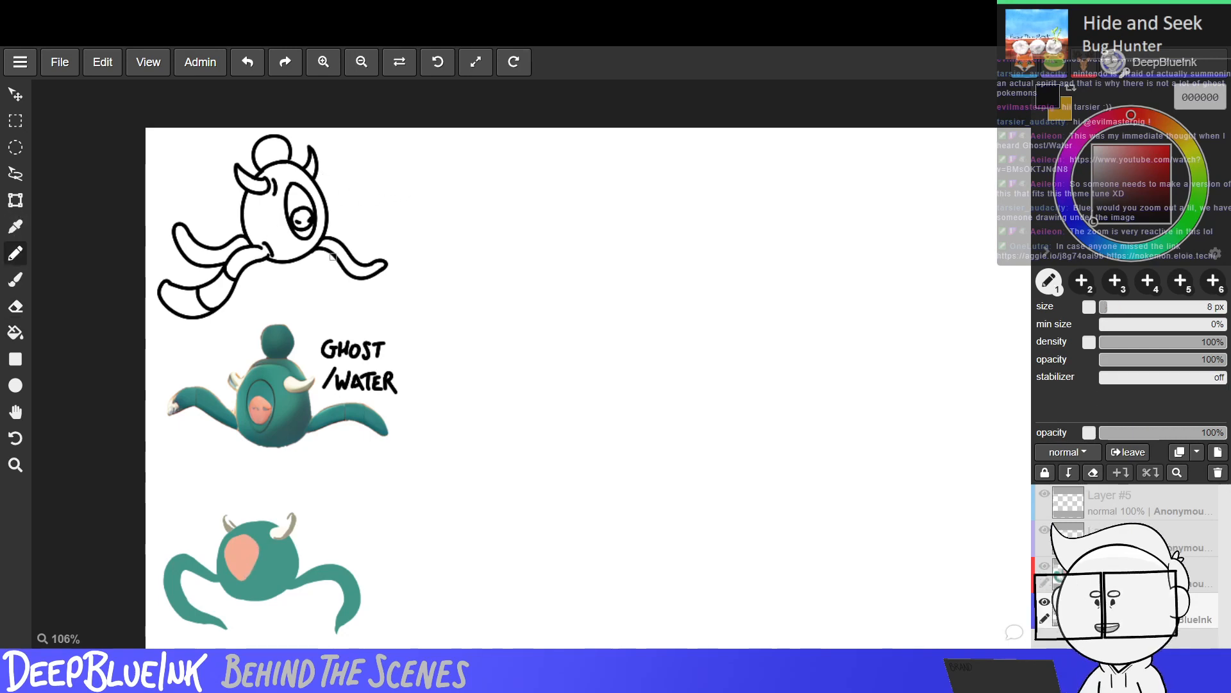
pyautogui.click(15, 228)
pyautogui.click(17, 276)
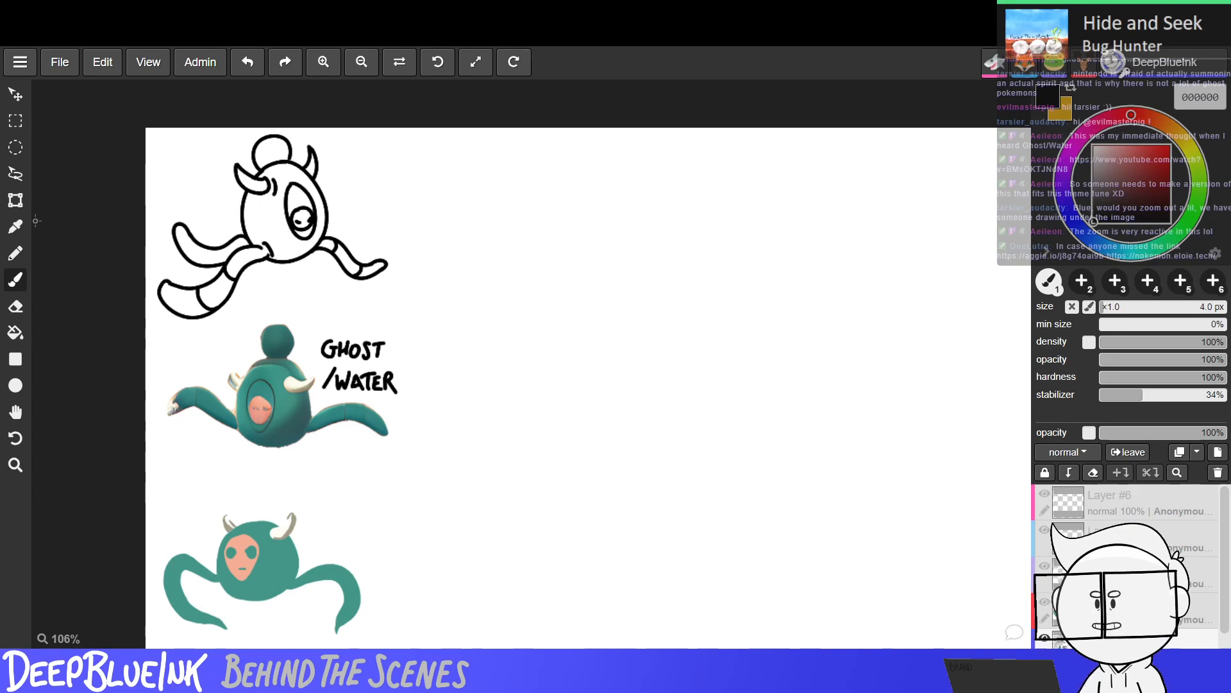
pyautogui.click(15, 307)
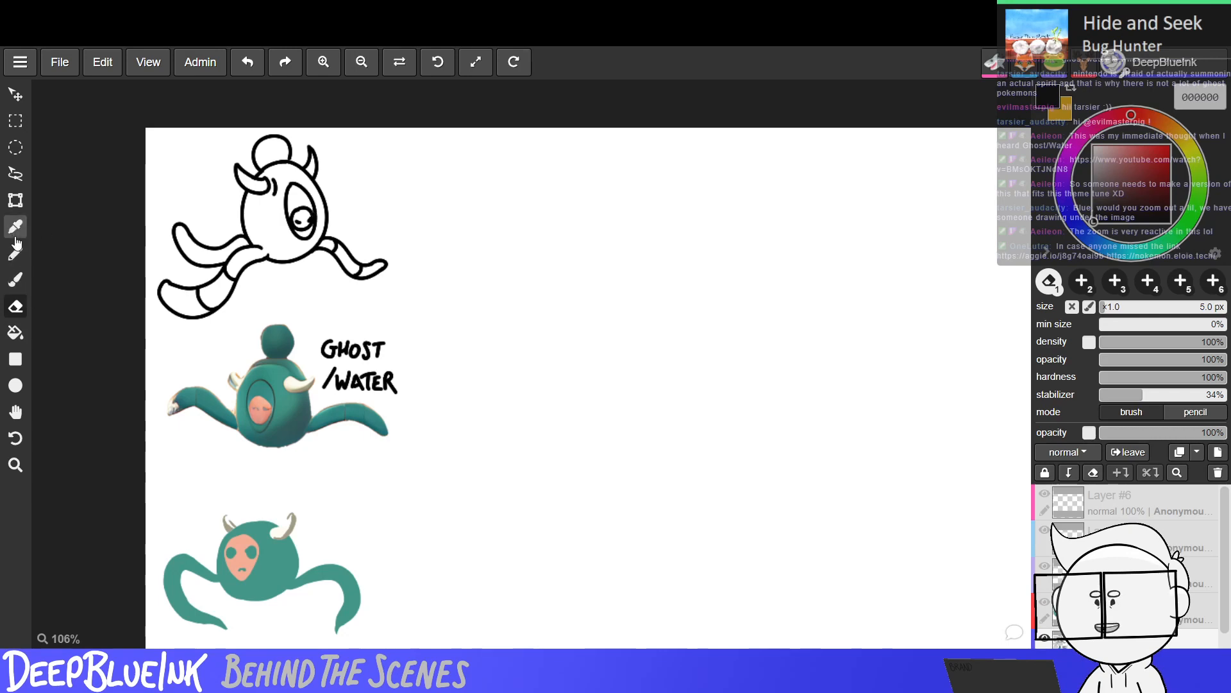
# Touch up the creature's eye by erasing the iris's inner marks and brushing short black crease lines around the eye outline.
pyautogui.click(17, 281)
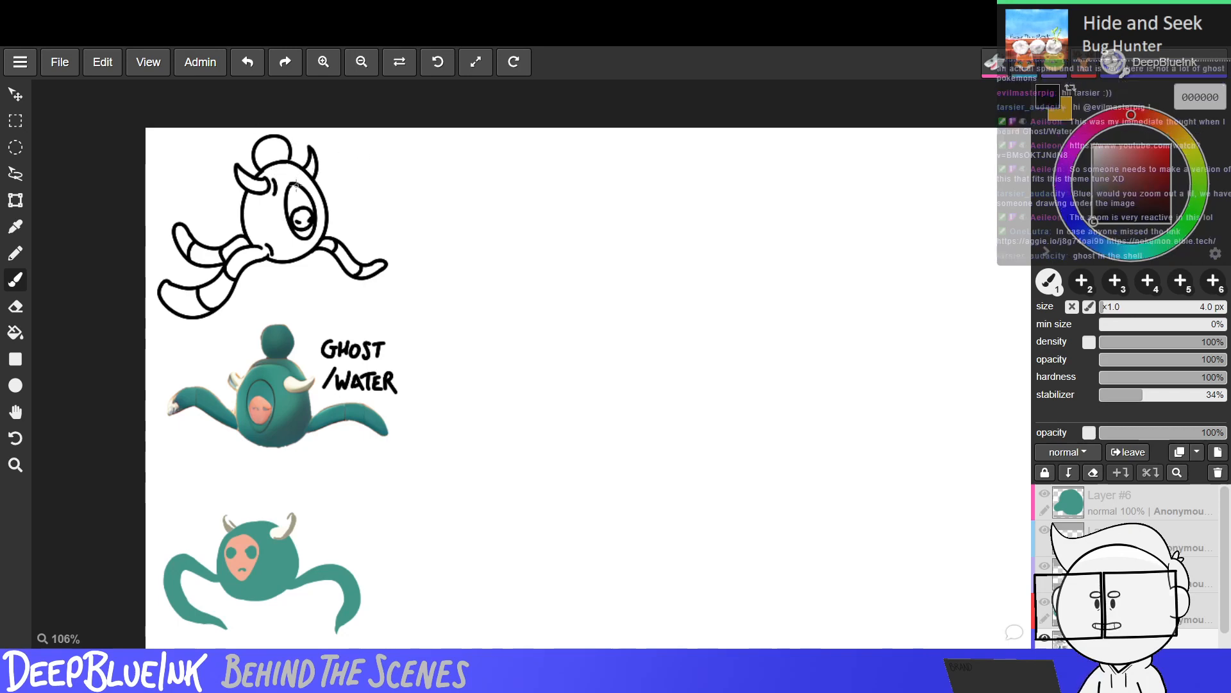
pyautogui.click(15, 306)
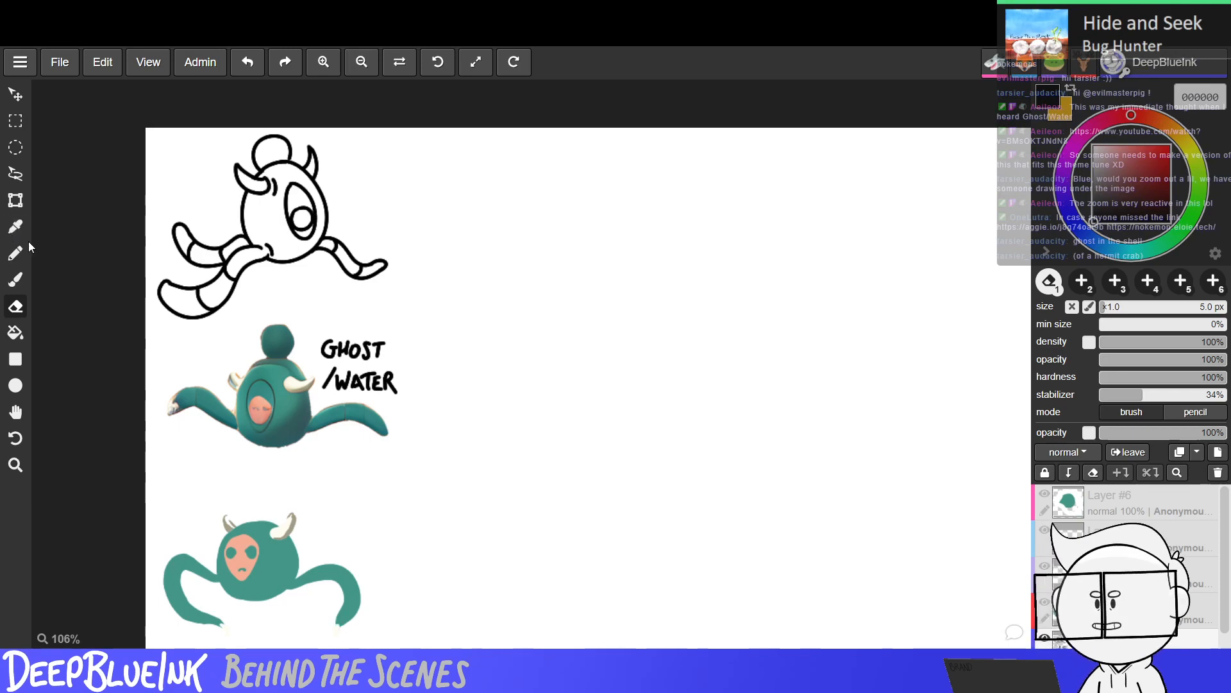
pyautogui.click(16, 281)
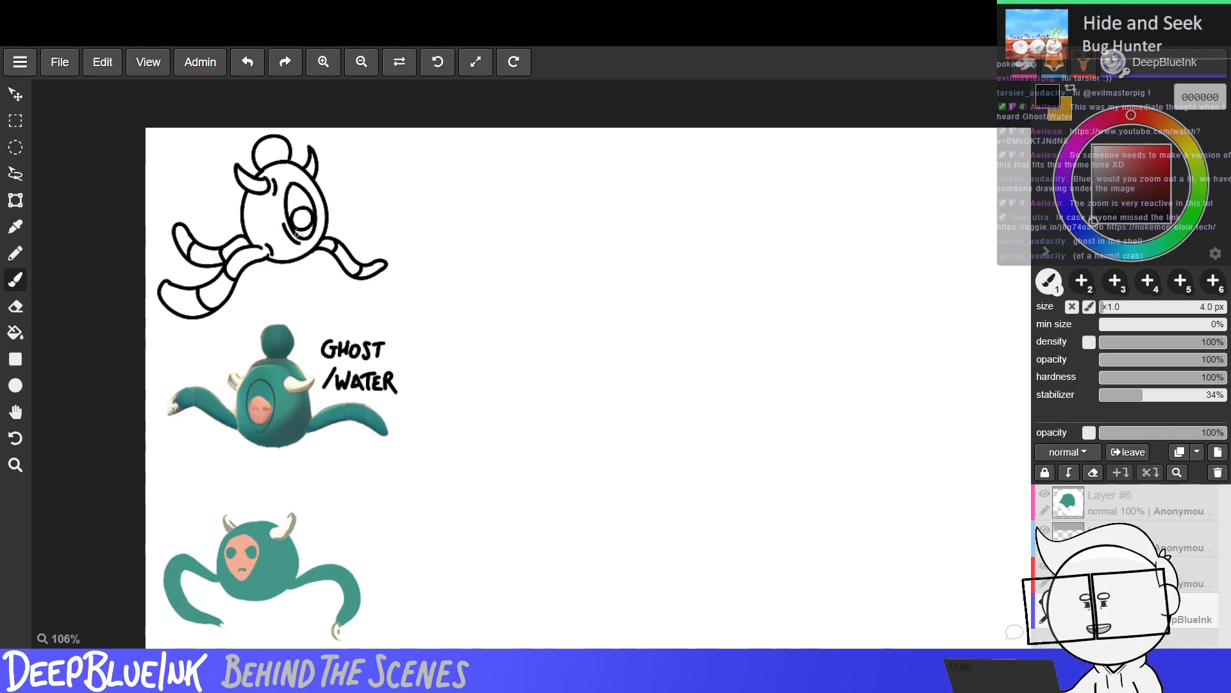
pyautogui.moveTo(305, 192)
pyautogui.mouseDown()
pyautogui.moveTo(310, 183)
pyautogui.moveTo(316, 204)
pyautogui.mouseUp()
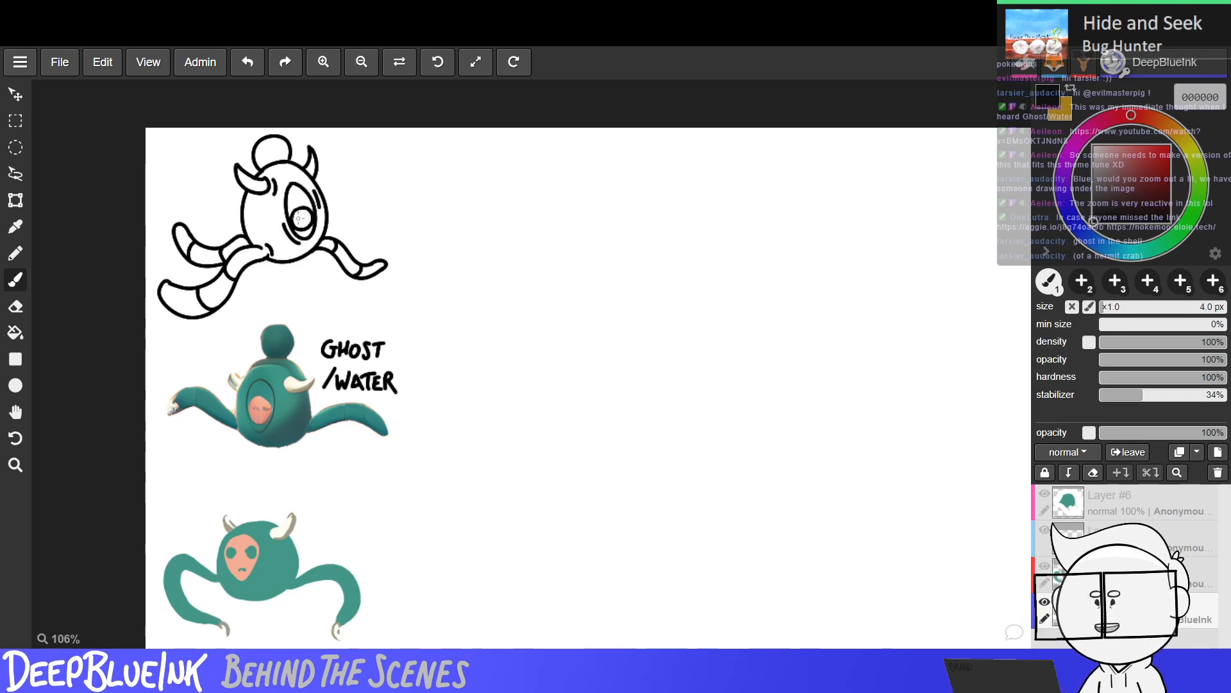
# Try horizontal eyelid lines across the iris, undo them, and brush a vertical slit pupil in their place.
pyautogui.moveTo(299, 218); pyautogui.dragTo(312, 218)
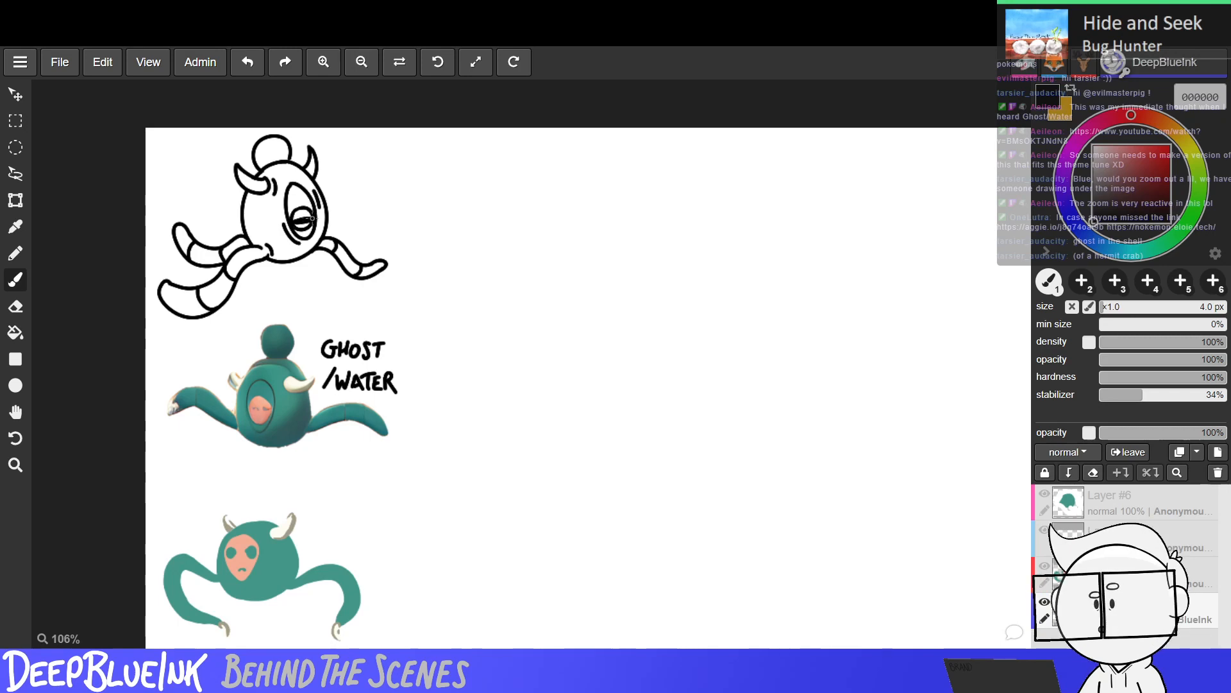
pyautogui.hotkey('ctrl', 'z')
pyautogui.hotkey('ctrl', 'z')
pyautogui.hotkey('ctrl', 'z')
pyautogui.moveTo(300, 210); pyautogui.dragTo(304, 226)
pyautogui.hotkey('ctrl', 'z')
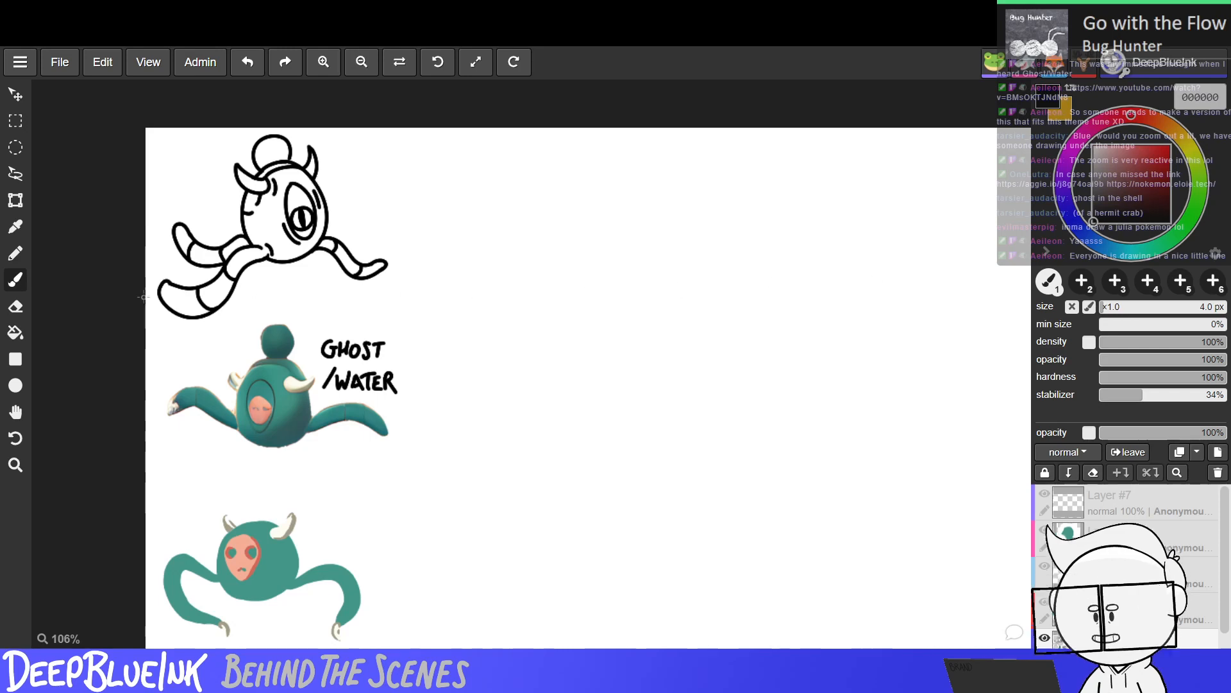
# Try filling the outlined body with teal 419384 sampled from the reference creature at 48% fill opacity, and undo it.
pyautogui.click(15, 226)
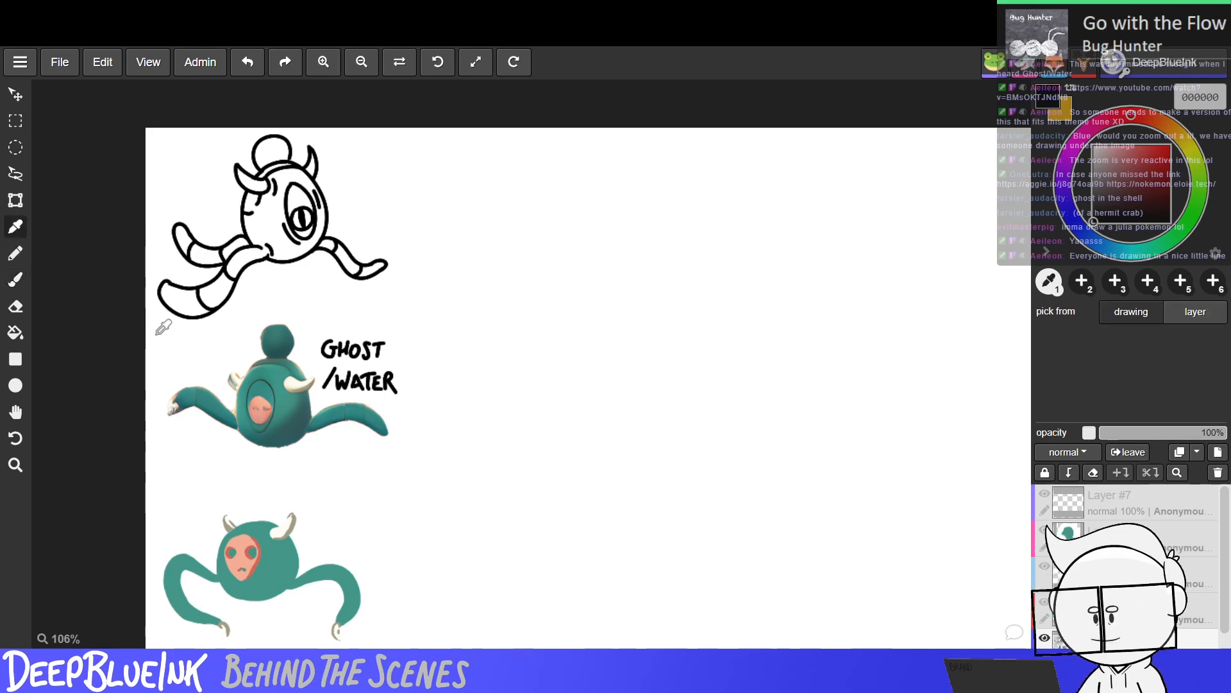
pyautogui.click(290, 402)
pyautogui.click(15, 306)
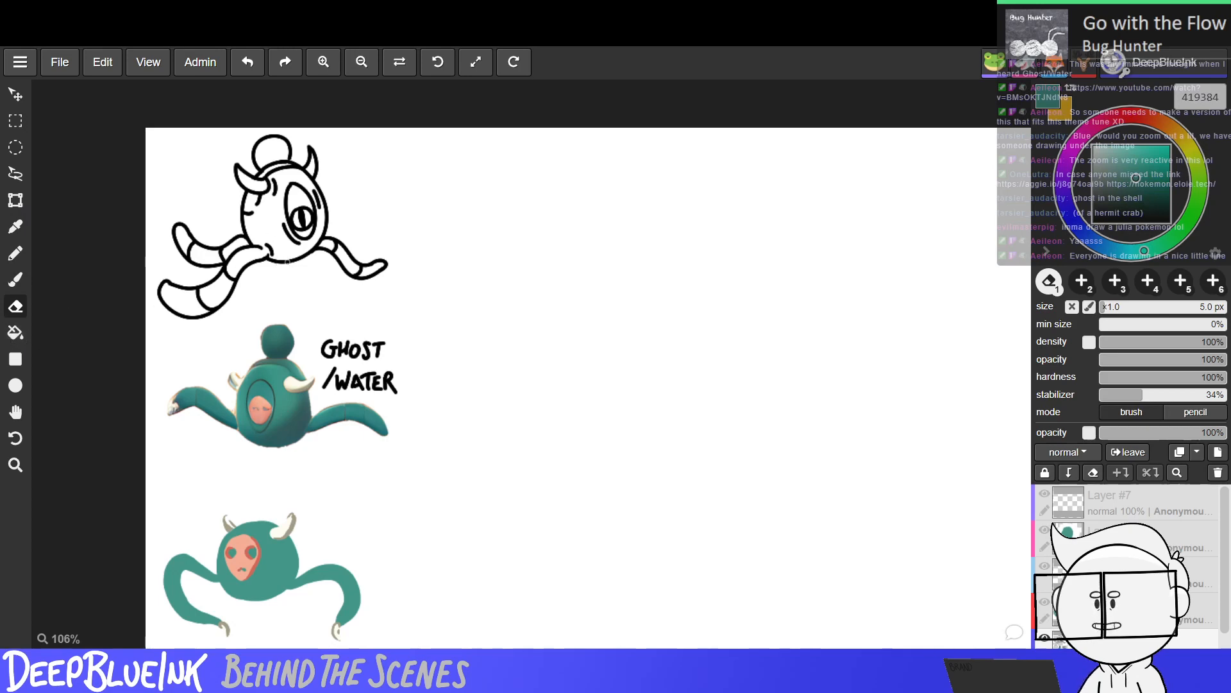
pyautogui.click(15, 333)
pyautogui.click(285, 249)
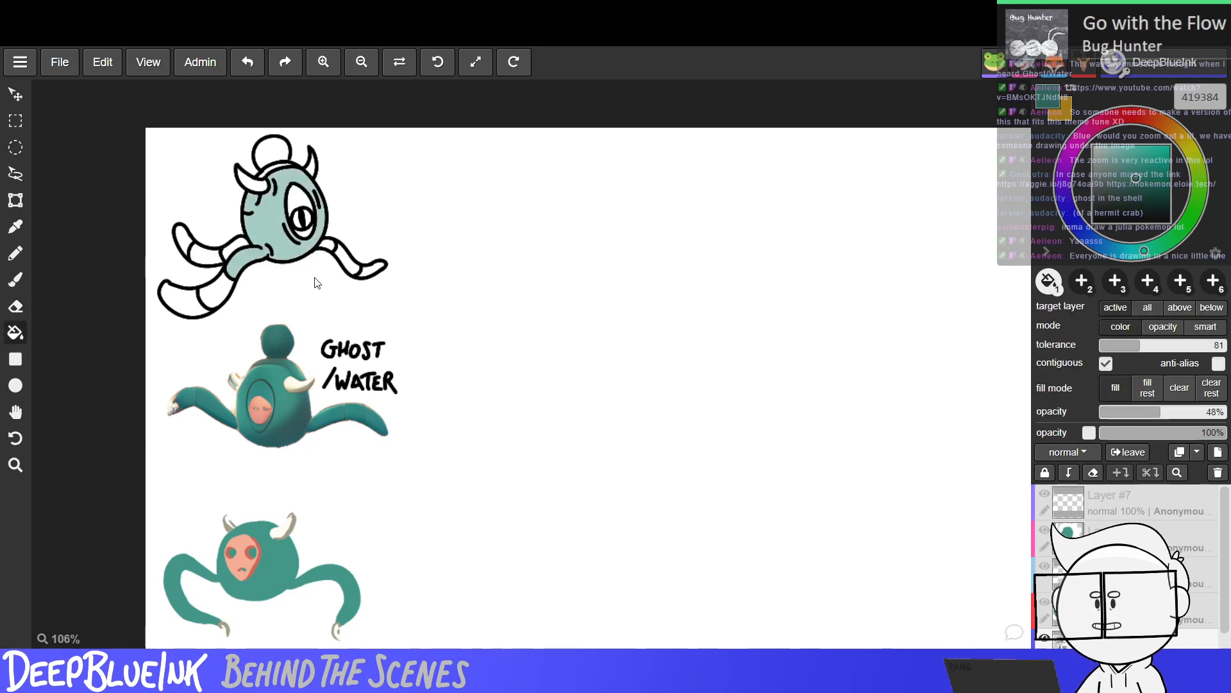
pyautogui.hotkey('ctrl', 'z')
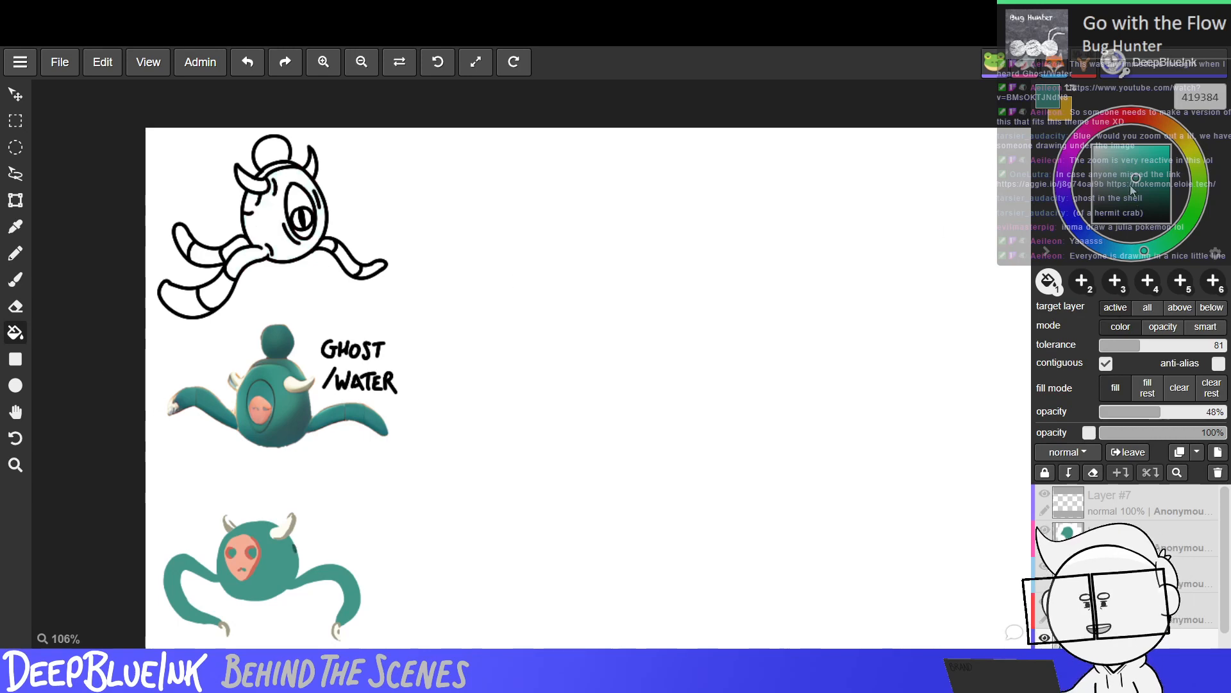
# Try filling the body with the bluer tones 207789 and 1d5865, undoing each fill.
pyautogui.click(1102, 246)
pyautogui.moveTo(1101, 241); pyautogui.dragTo(1119, 251)
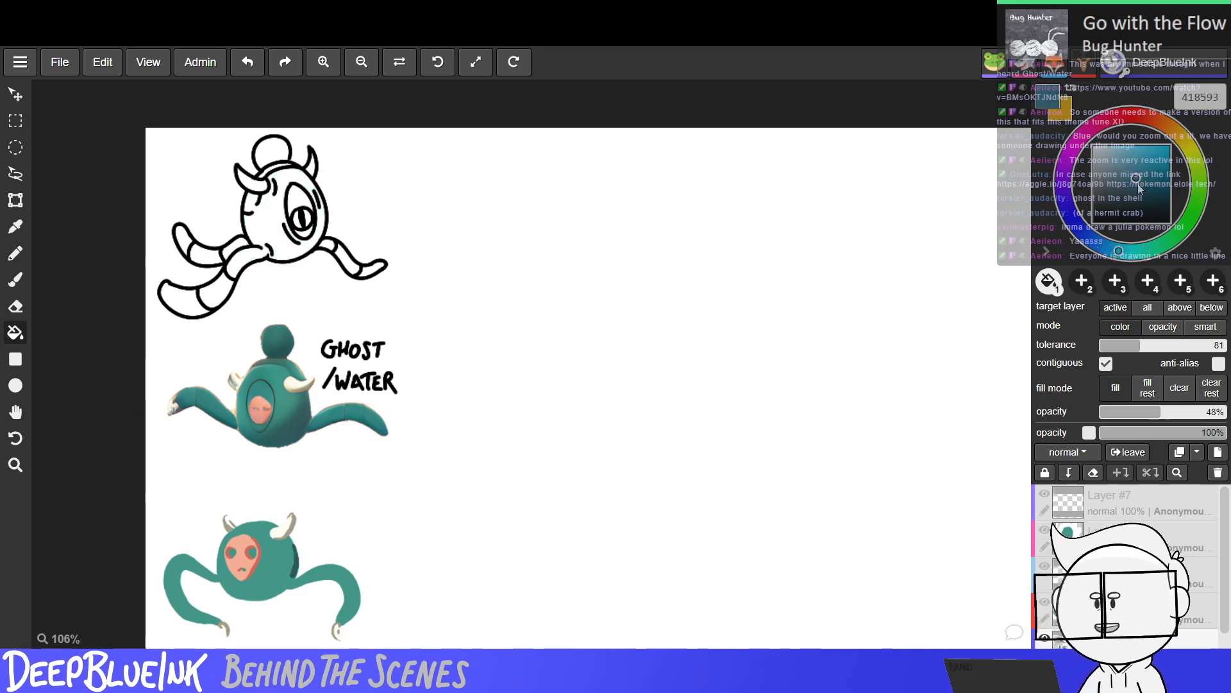
pyautogui.moveTo(1153, 176); pyautogui.dragTo(1152, 181)
pyautogui.click(295, 268)
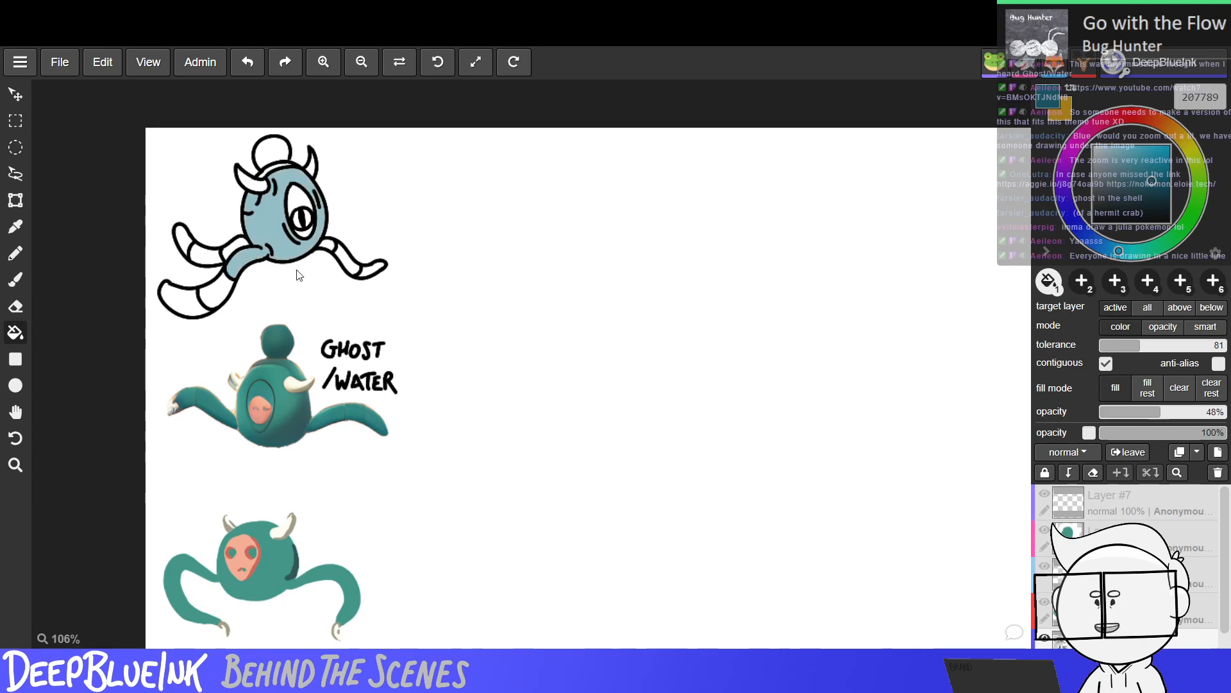
pyautogui.hotkey('ctrl', 'z')
pyautogui.click(1148, 192)
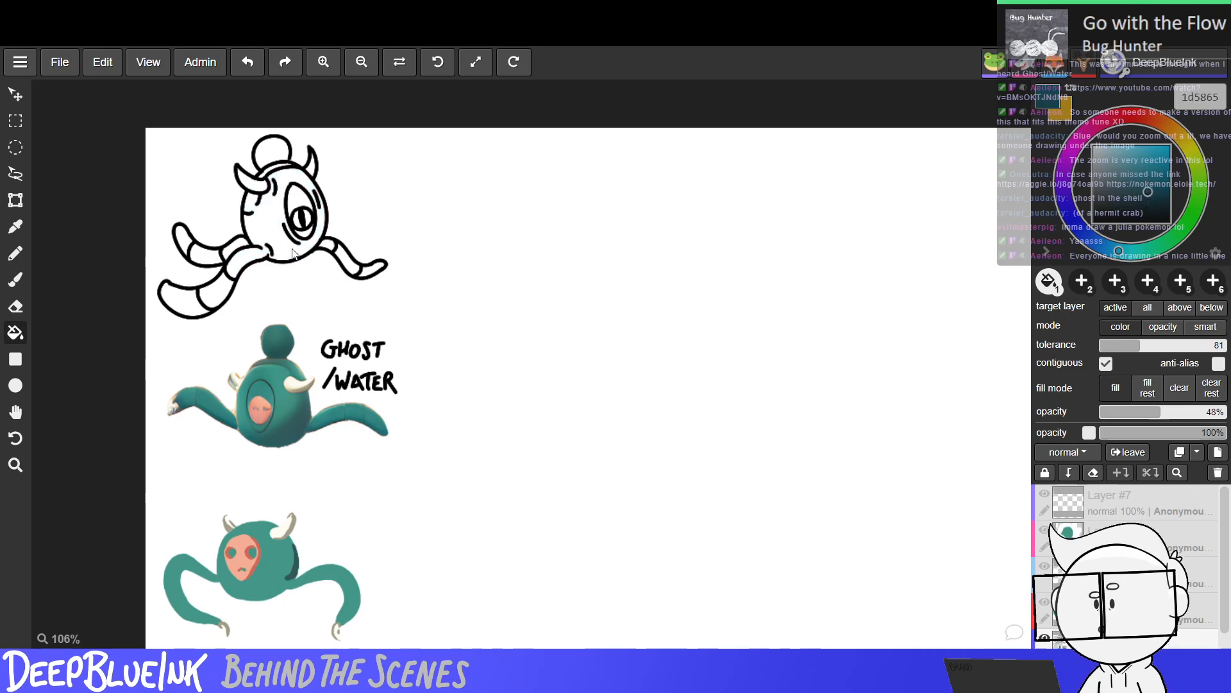
pyautogui.click(297, 267)
pyautogui.hotkey('ctrl', 'z')
# Test the dark tone 1e2527 on the body, raise the fill opacity to 100%, and undo the test fills.
pyautogui.click(1110, 211)
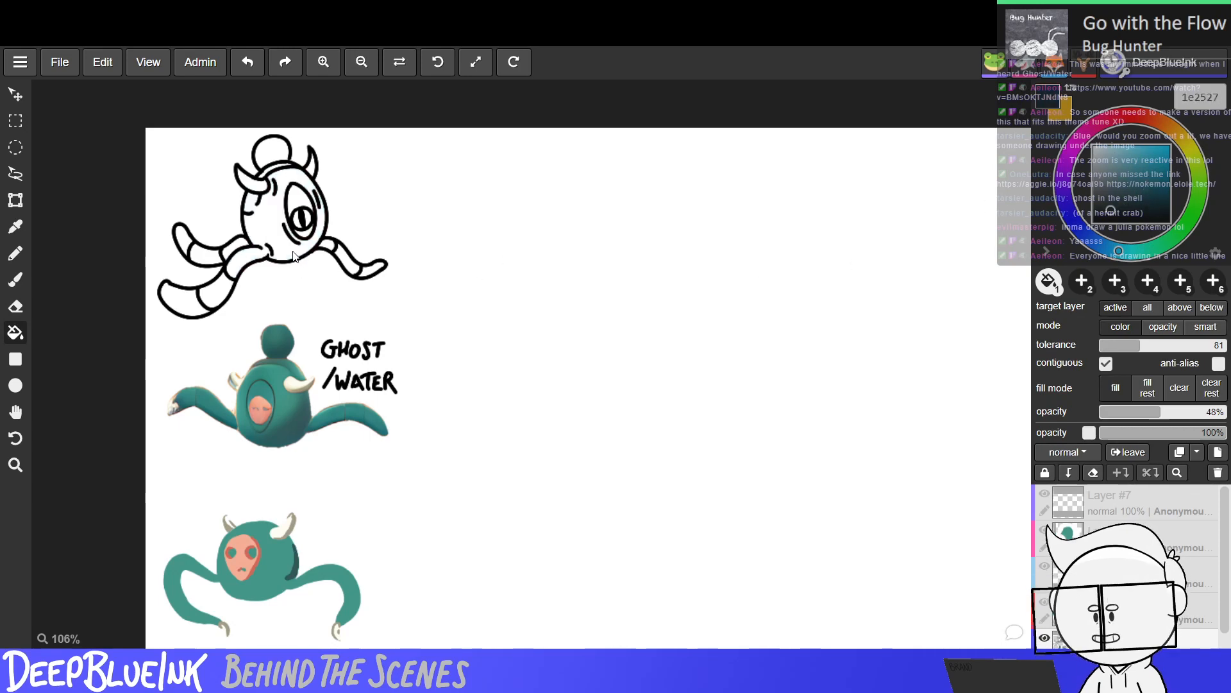
pyautogui.click(297, 266)
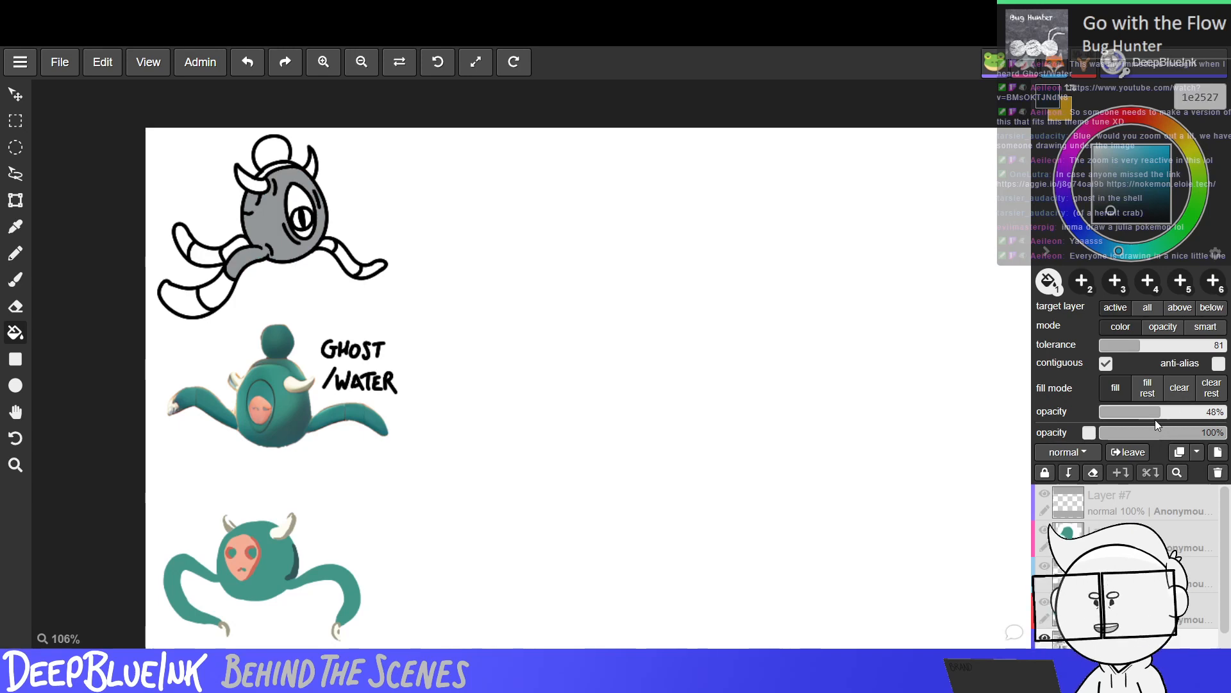
pyautogui.moveTo(1156, 412); pyautogui.dragTo(1227, 411)
pyautogui.hotkey('ctrl', 'z')
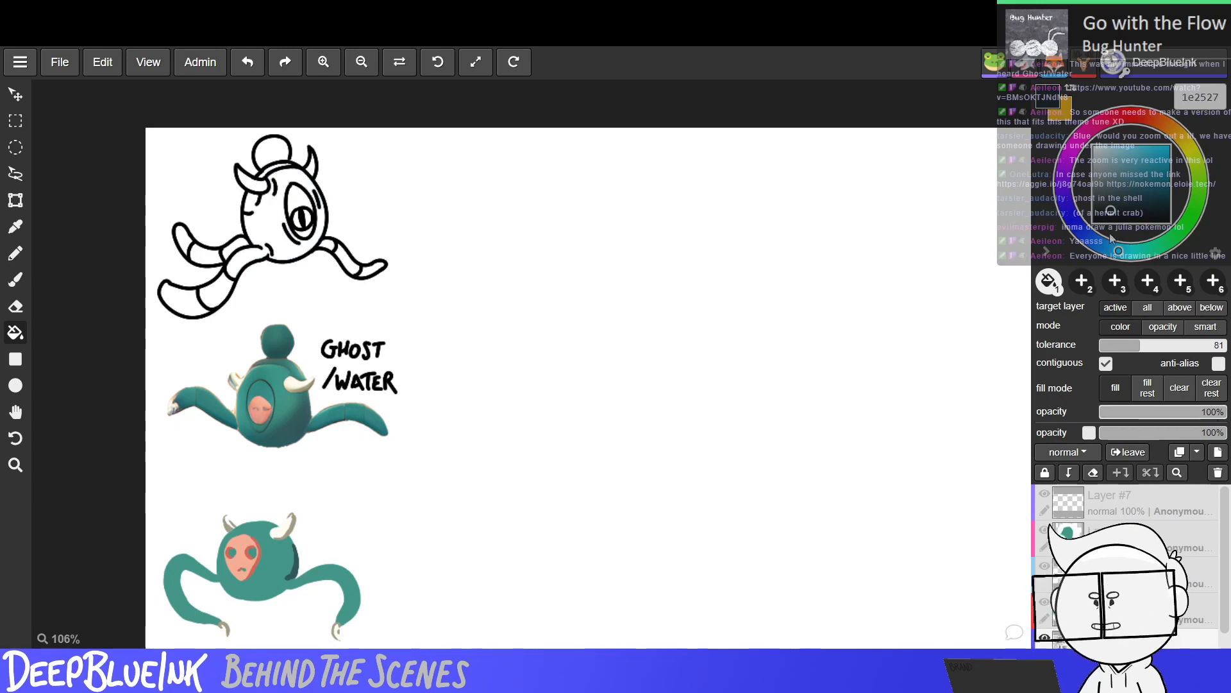
pyautogui.click(16, 227)
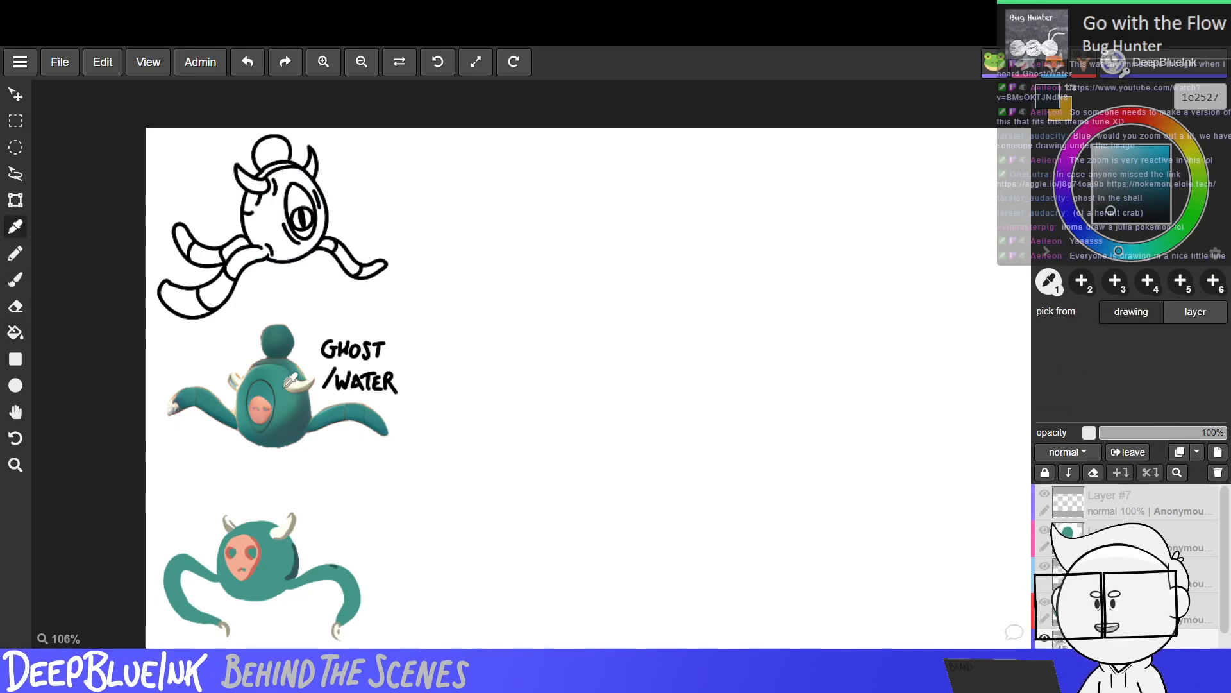
pyautogui.click(16, 332)
pyautogui.click(292, 238)
pyautogui.hotkey('ctrl', 'z')
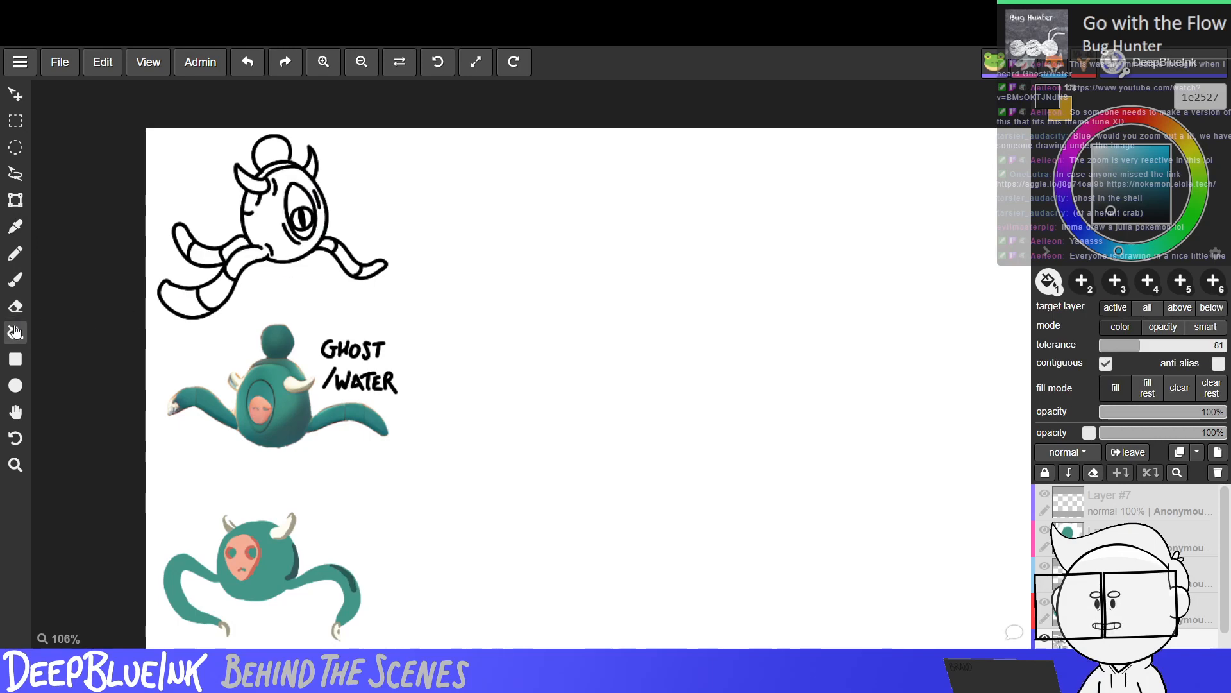
# Fill the body with teal 418f7f sampled from the reference creature, using a fill tolerance of 129.
pyautogui.click(15, 306)
pyautogui.click(15, 280)
pyautogui.click(16, 252)
pyautogui.click(16, 227)
pyautogui.click(287, 408)
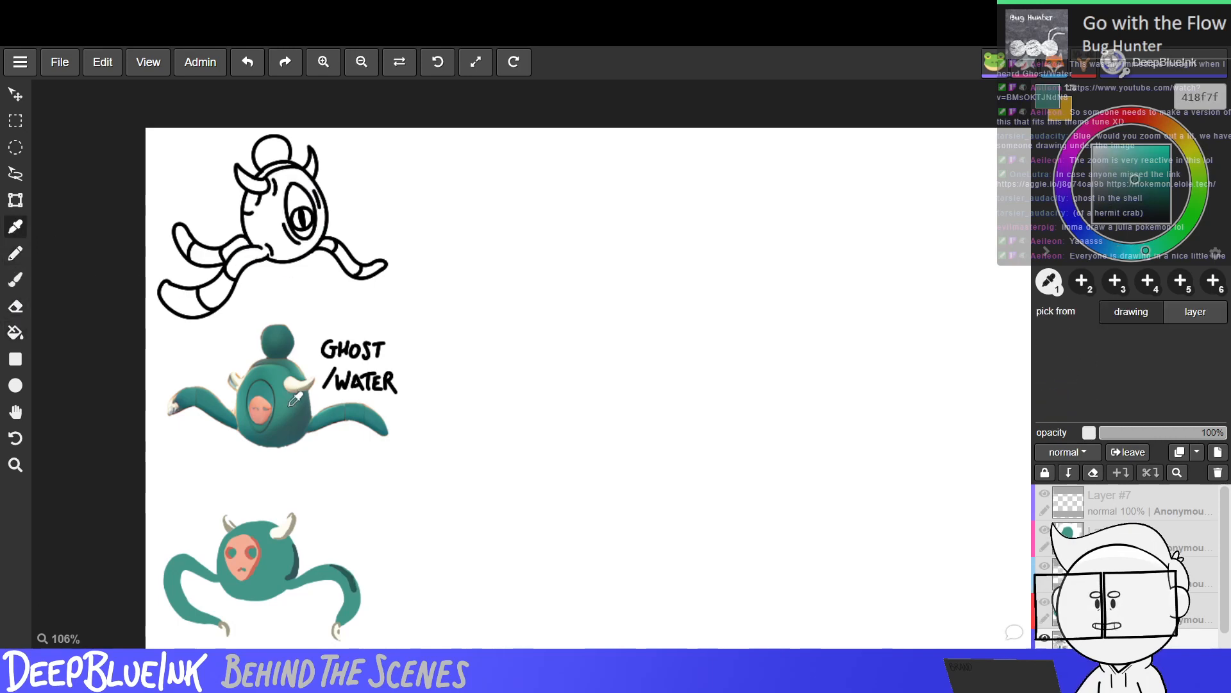
pyautogui.click(15, 334)
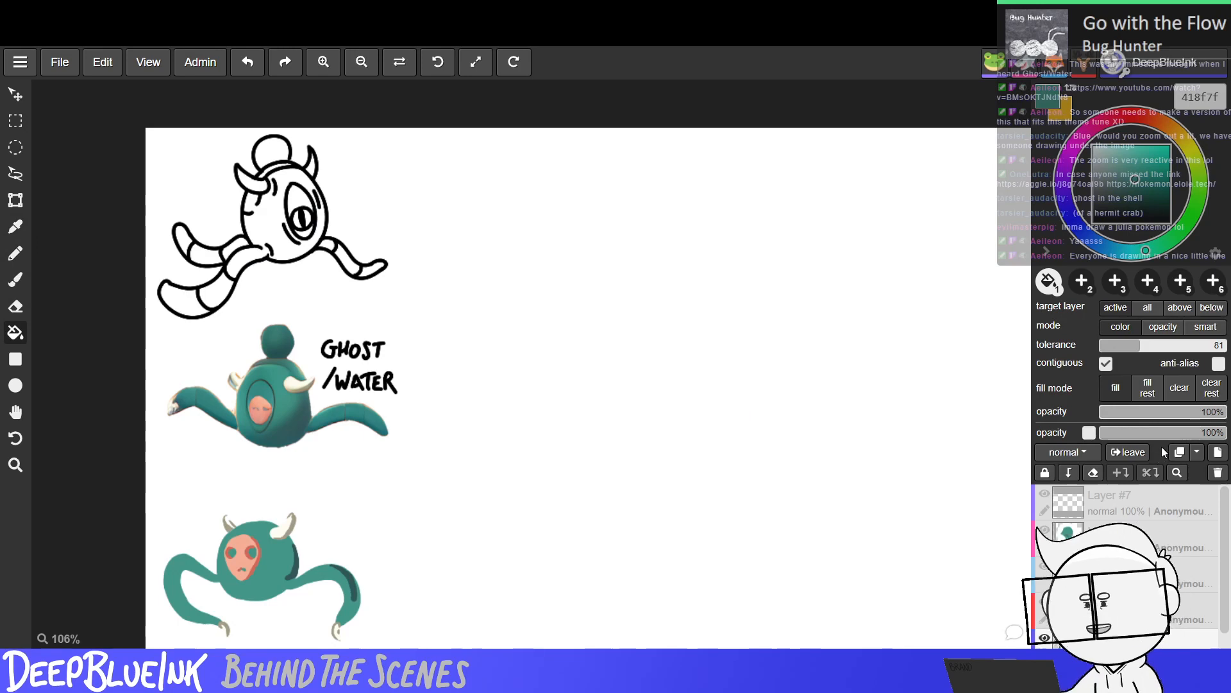
pyautogui.click(1162, 345)
pyautogui.click(299, 259)
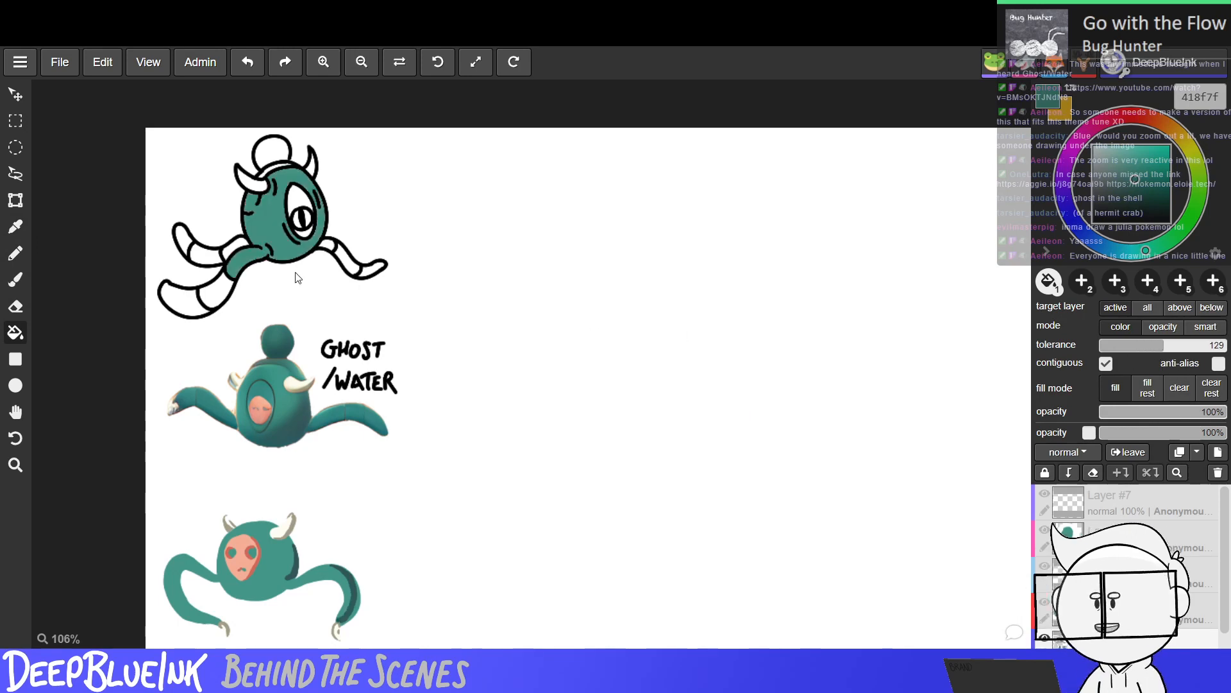
# Fill all the white tentacle segments with the sampled teal and the top knob with the darker teal 2c5e54.
pyautogui.click(204, 255)
pyautogui.click(186, 239)
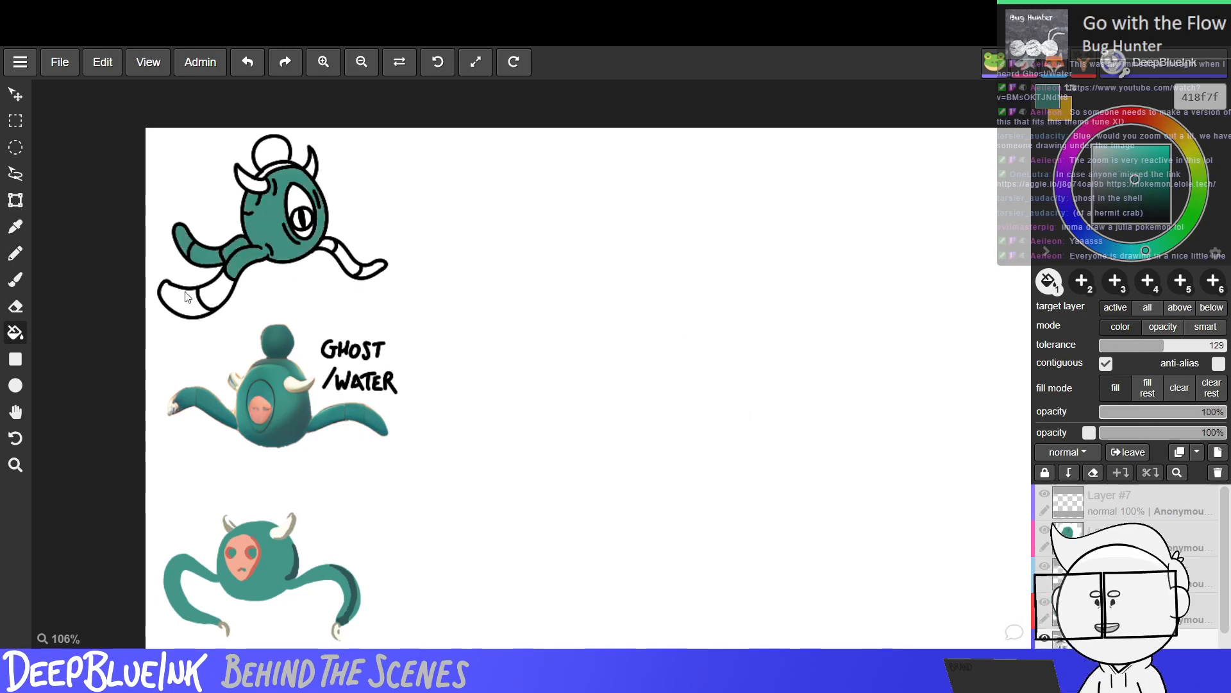
pyautogui.click(182, 300)
pyautogui.click(215, 288)
pyautogui.click(329, 250)
pyautogui.click(349, 262)
pyautogui.click(371, 272)
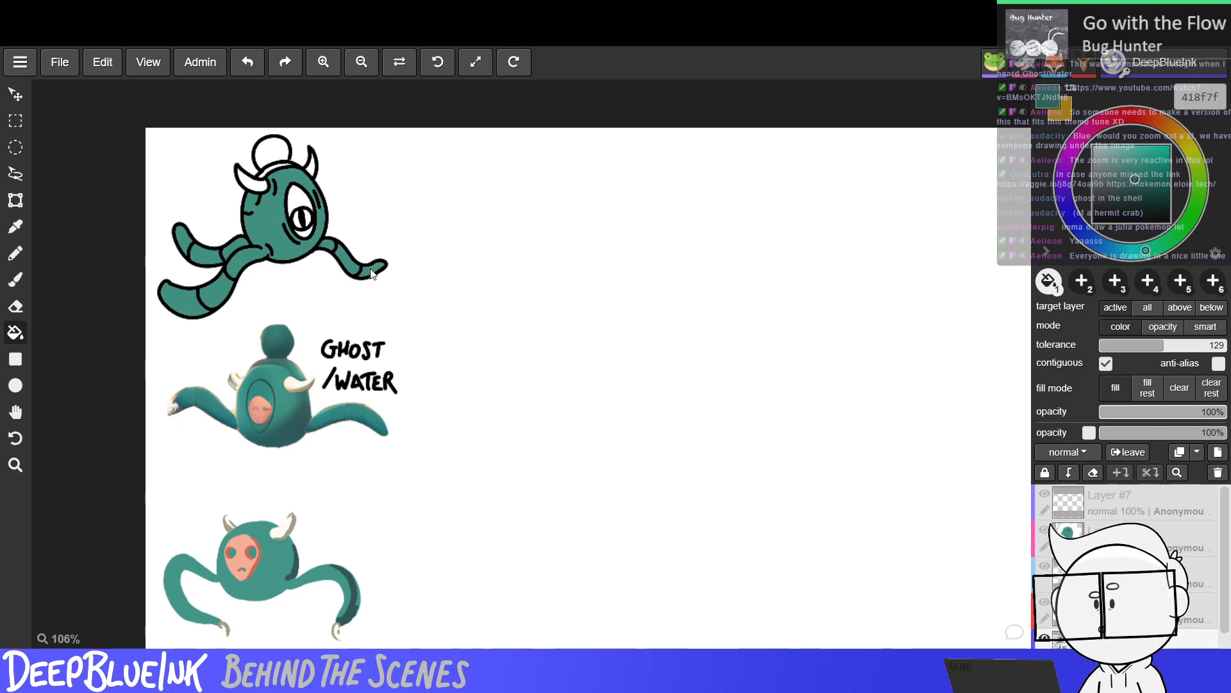
pyautogui.click(1134, 194)
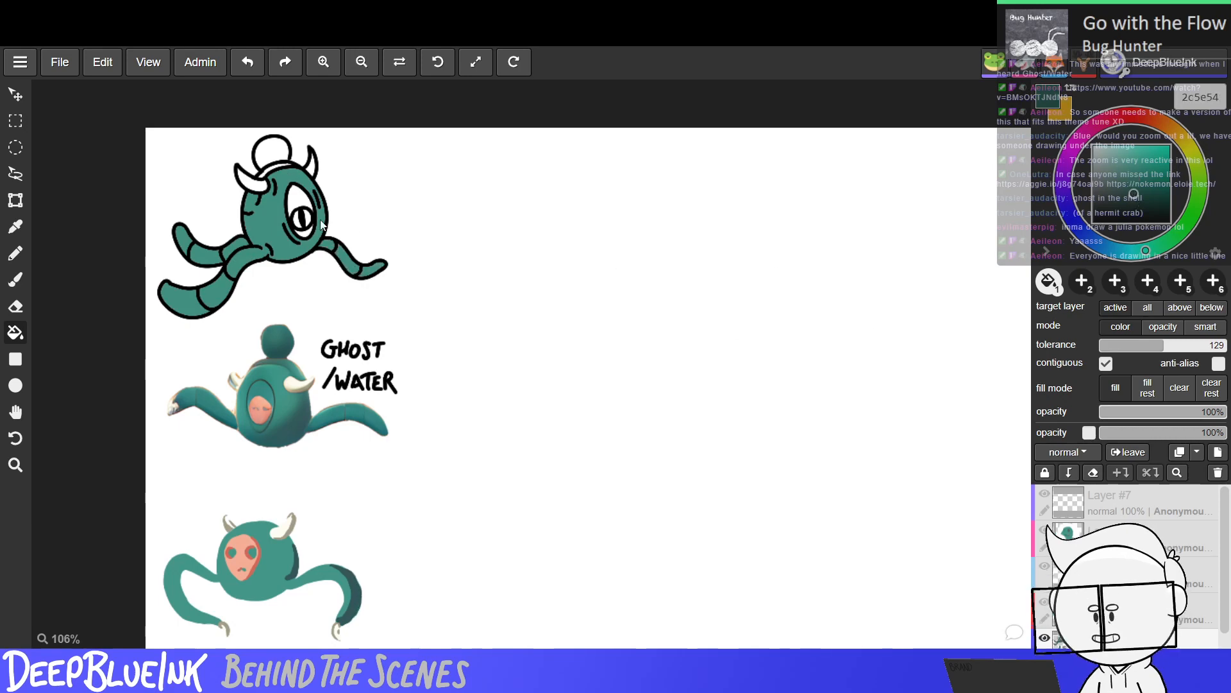
pyautogui.click(273, 157)
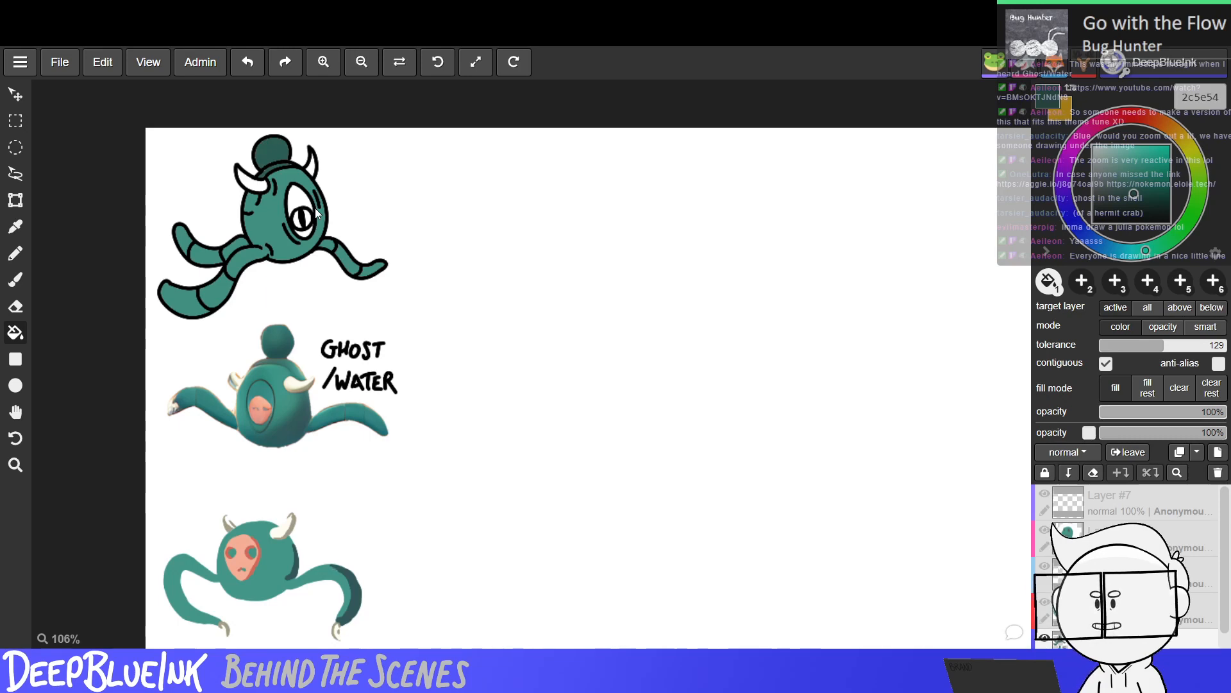
# Examine the other participants' drawings below the reference, and compare the coloured creature with the reference up close.
pyautogui.press('h')
pyautogui.moveTo(437, 374)
pyautogui.mouseDown()
pyautogui.moveTo(468, 308)
pyautogui.moveTo(447, 263)
pyautogui.mouseUp()
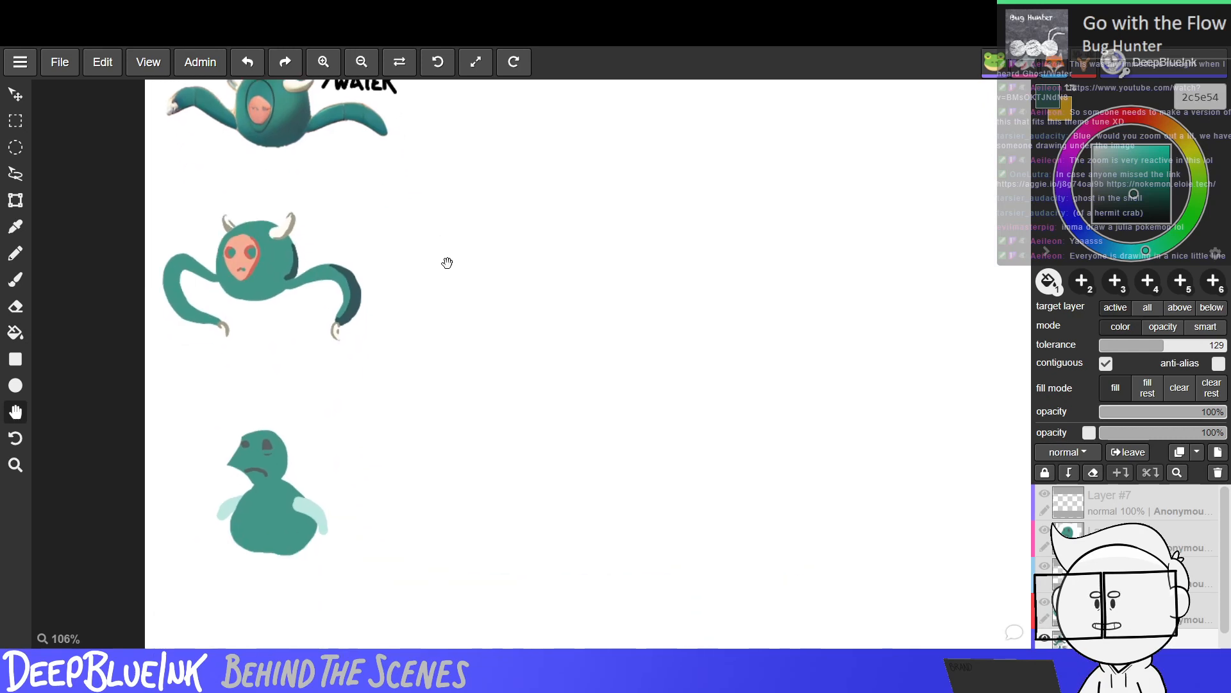
pyautogui.scroll(-3, 392, 479)
pyautogui.scroll(1, 399, 474)
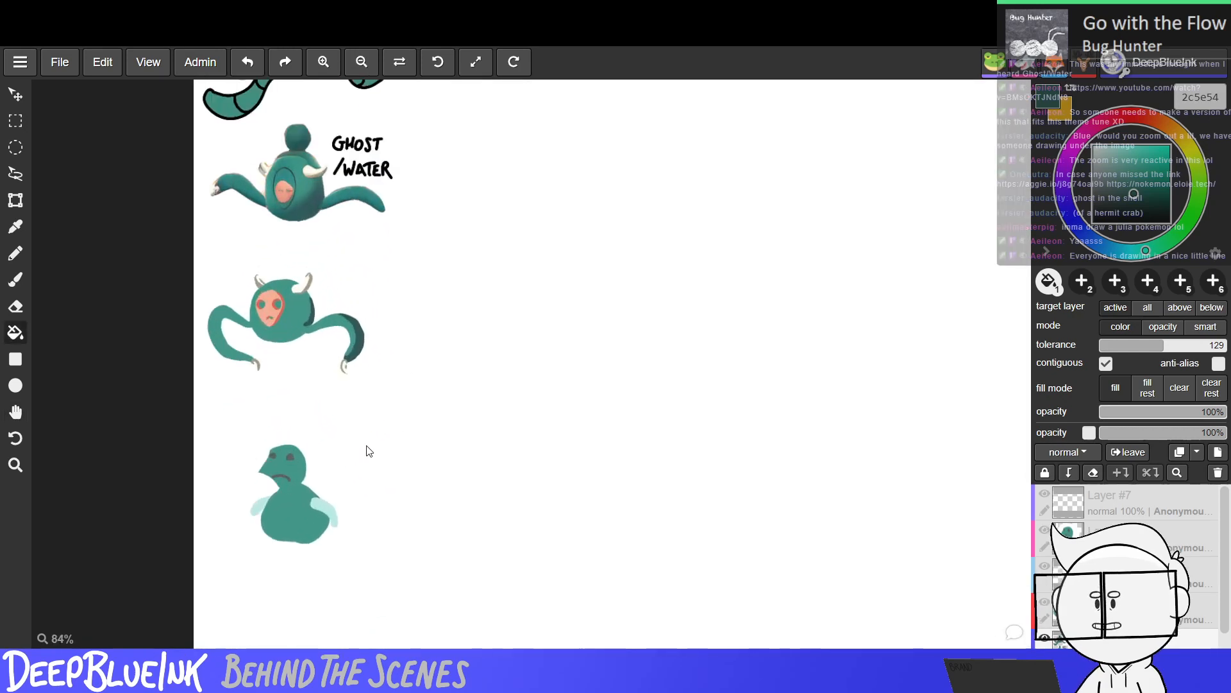
pyautogui.scroll(-9, 367, 452)
pyautogui.scroll(5, 388, 395)
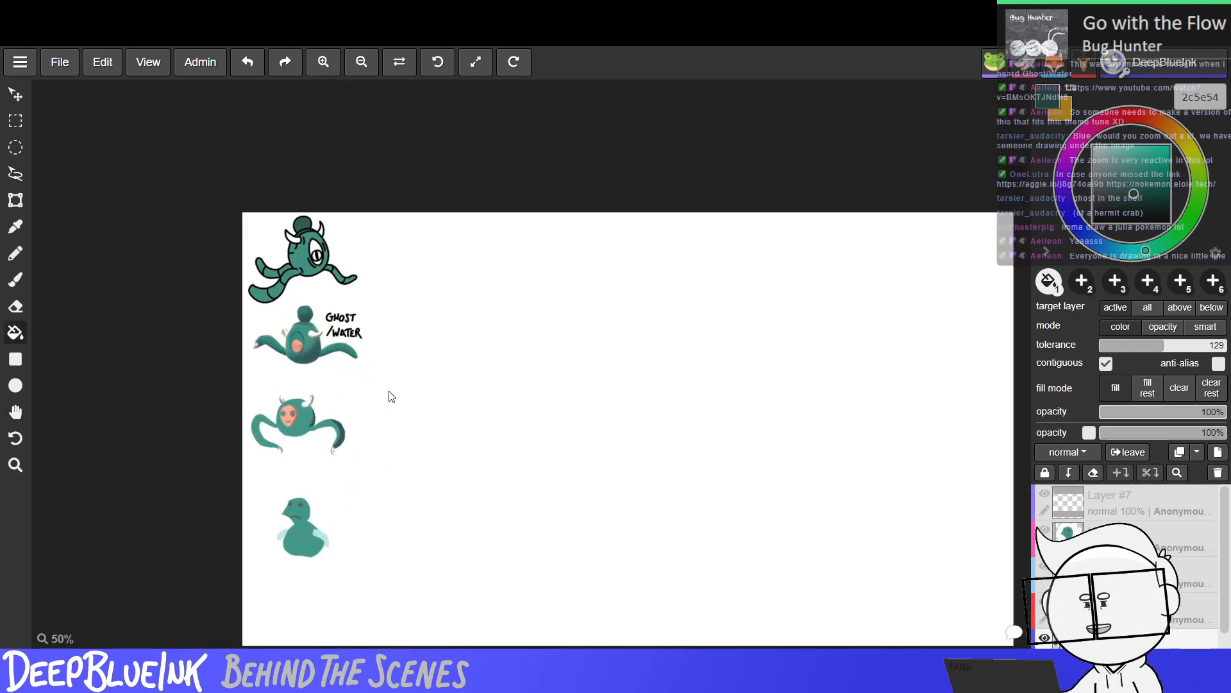
pyautogui.scroll(1, 389, 396)
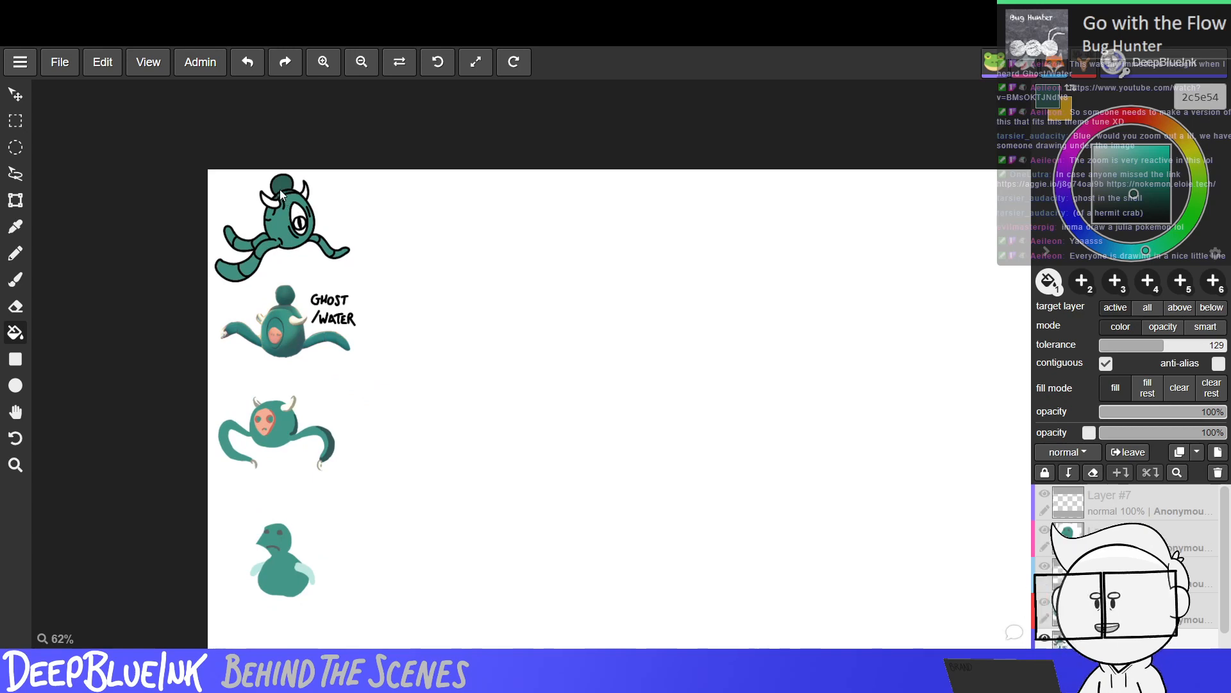
pyautogui.scroll(3, 282, 195)
pyautogui.scroll(1, 291, 199)
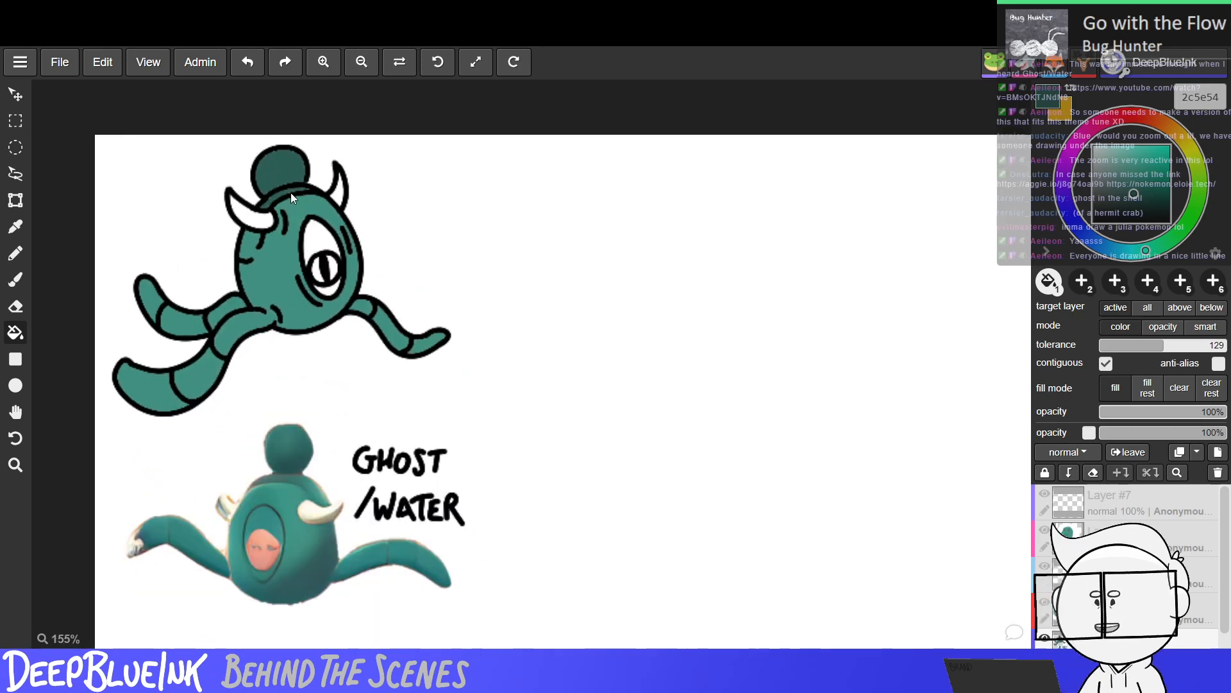
pyautogui.scroll(-4, 314, 258)
pyautogui.scroll(4, 317, 258)
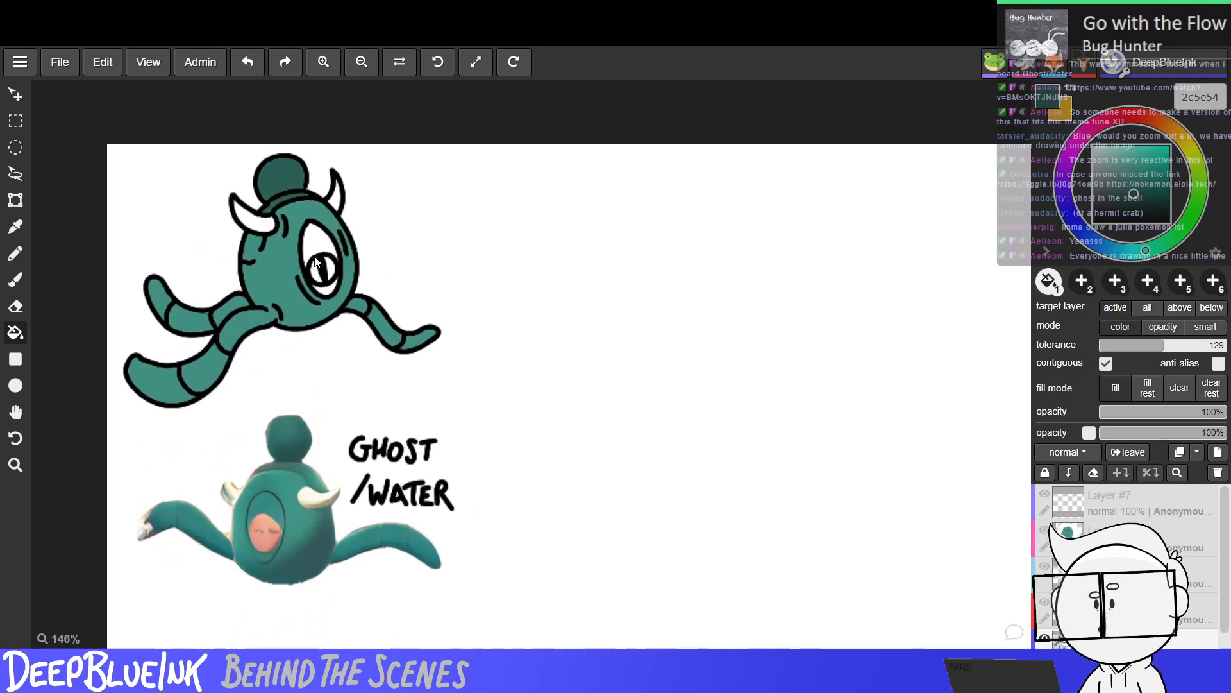
pyautogui.scroll(-2, 324, 260)
pyautogui.scroll(1, 320, 262)
pyautogui.moveTo(374, 313); pyautogui.dragTo(394, 270)
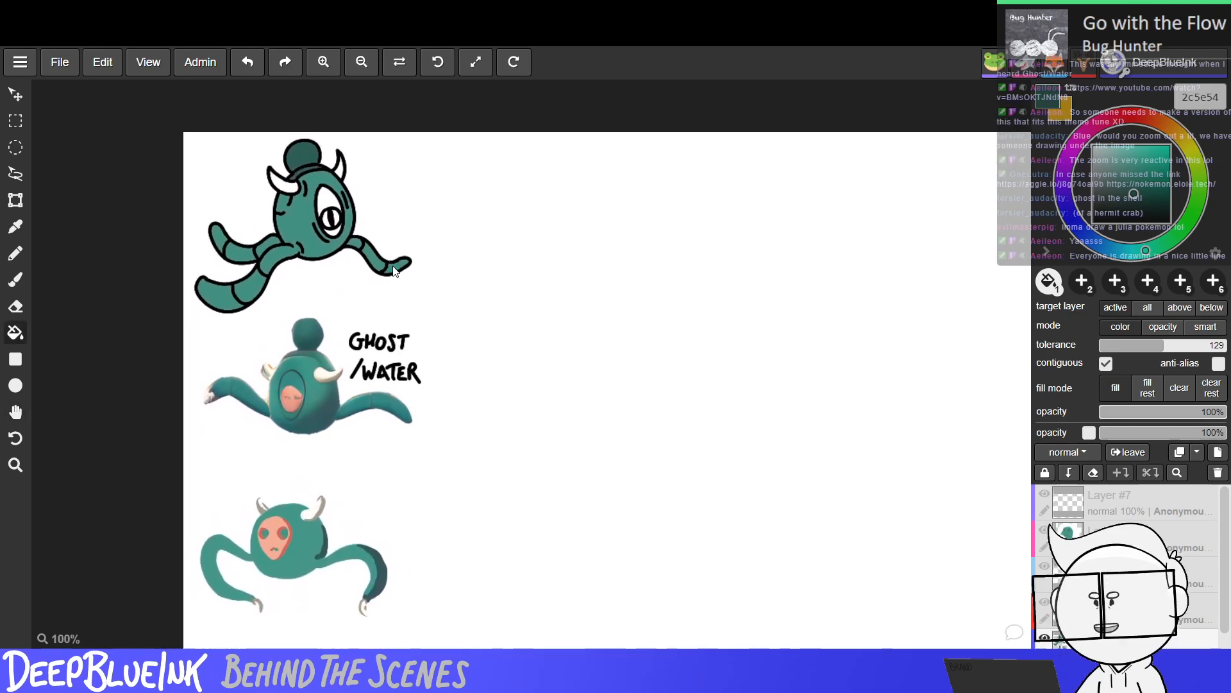
# Brush a lighter teal 498c7e accent onto the creature's top knob with the 4 px brush.
pyautogui.click(15, 253)
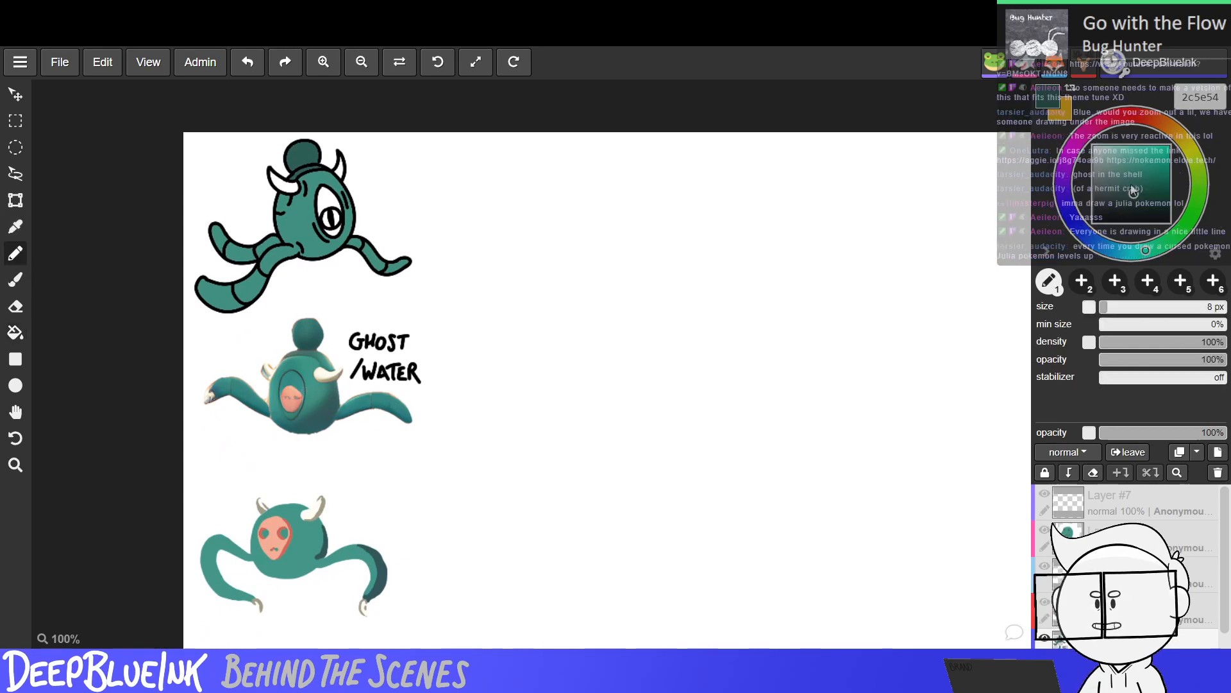
pyautogui.click(1130, 179)
pyautogui.click(15, 279)
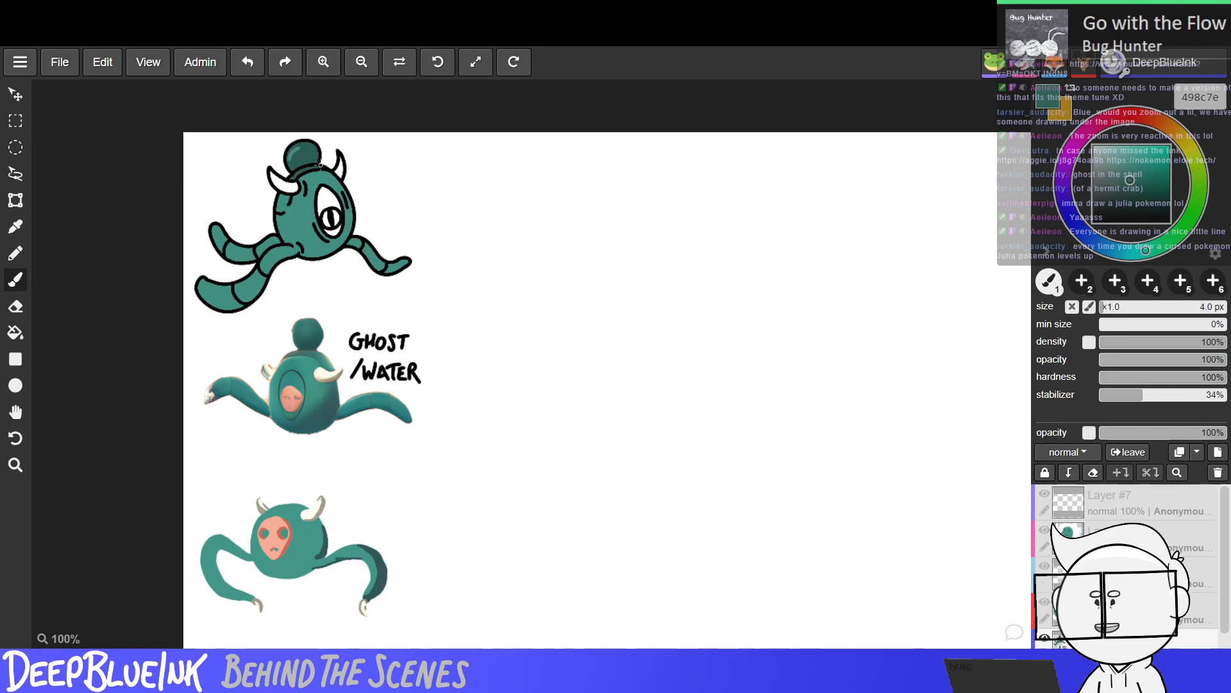
# Fill the white area around the iris inside the large eye outline with dark teal 30655a.
pyautogui.click(1134, 192)
pyautogui.press('g')
pyautogui.click(327, 222)
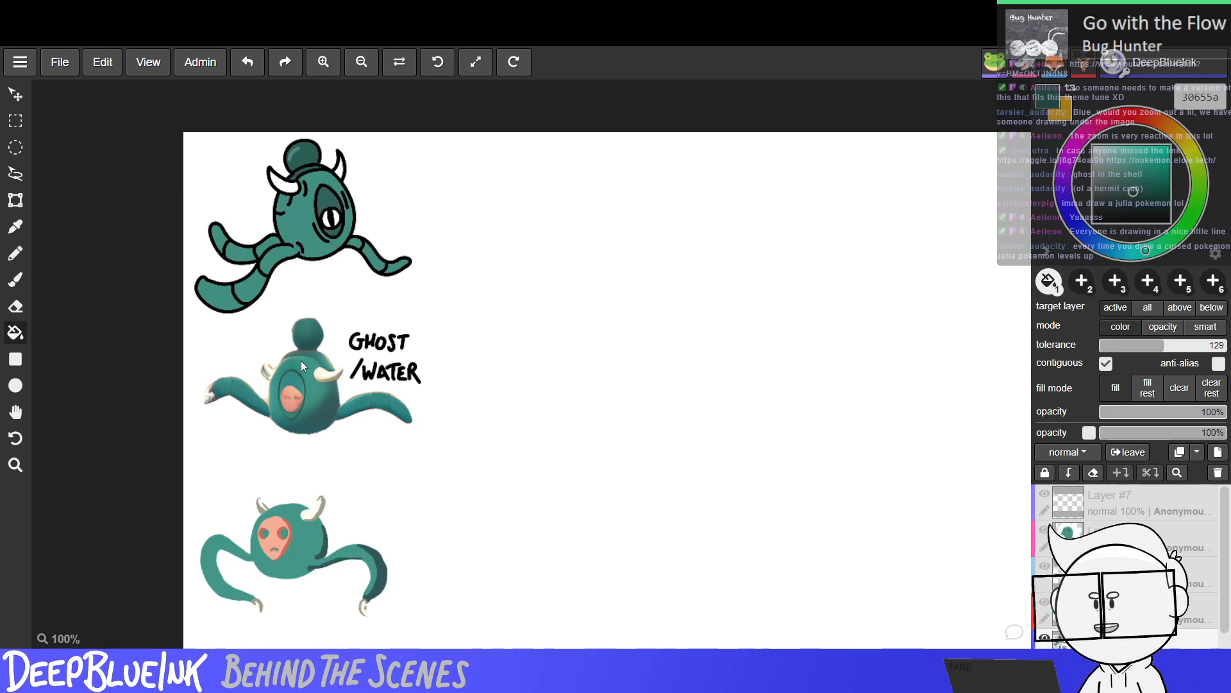
# Sample the pink e69c8c from the reference creature's face and fill the iris of the large eye with it.
pyautogui.click(16, 226)
pyautogui.click(295, 404)
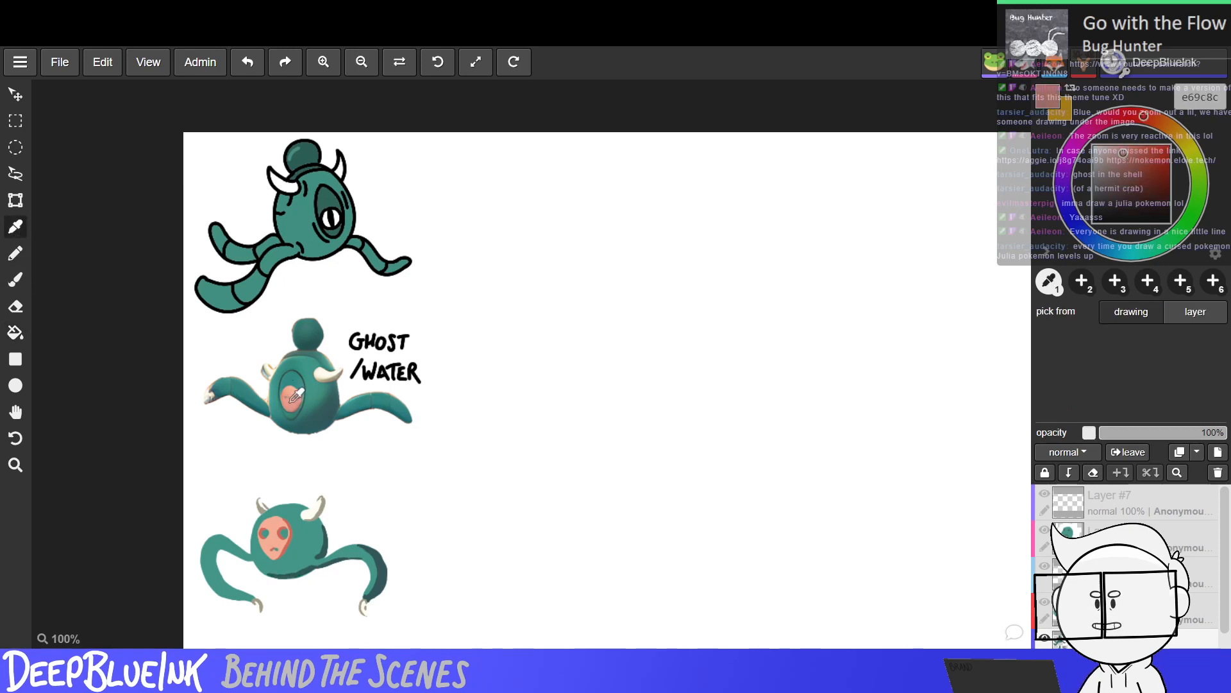
pyautogui.click(15, 332)
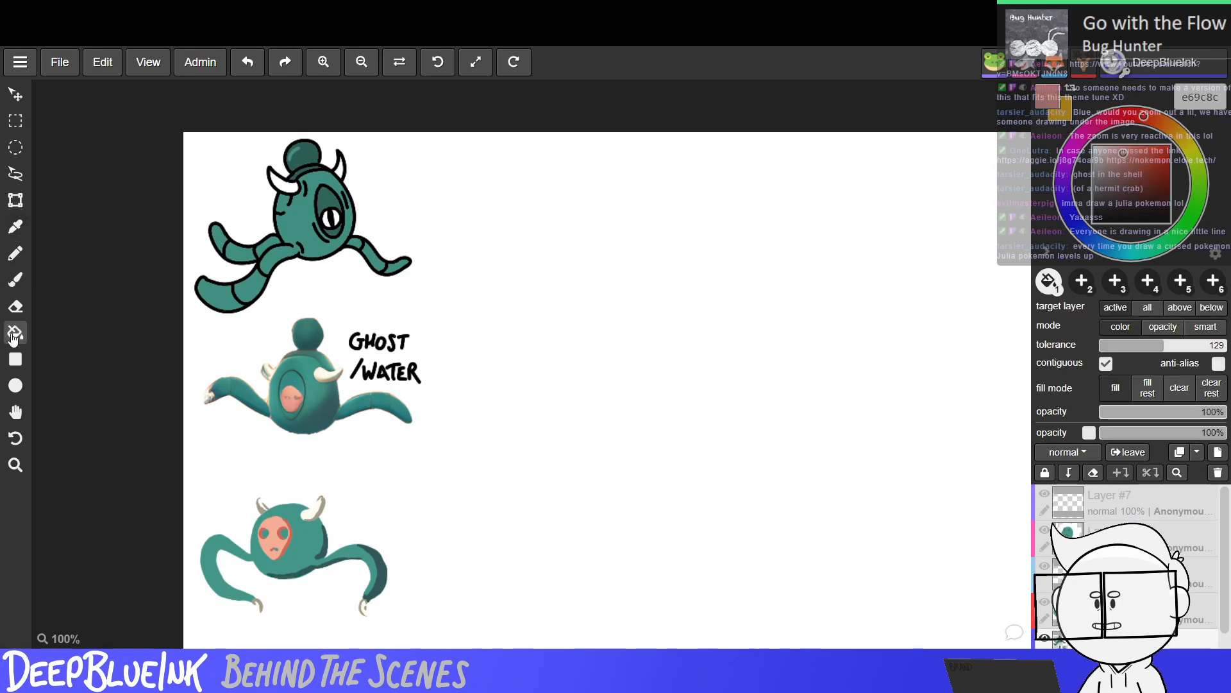
pyautogui.click(334, 225)
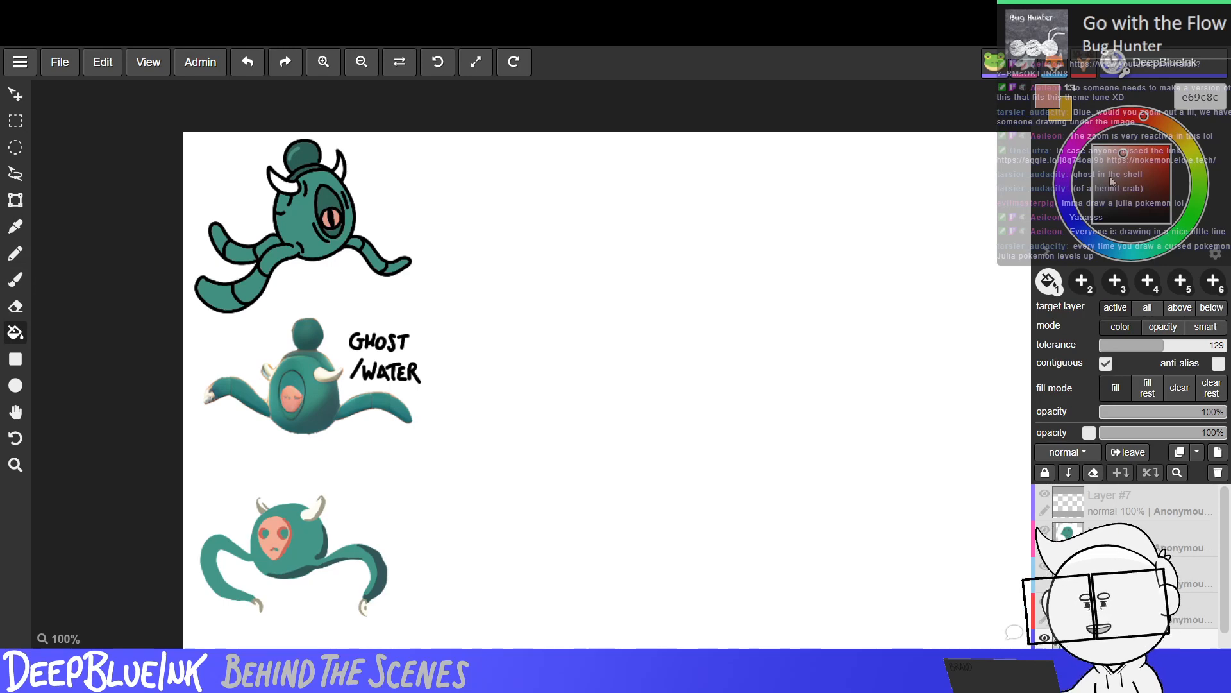
# Brush a white ffffff highlight into the pink iris with the 4 px brush.
pyautogui.click(1094, 147)
pyautogui.click(15, 279)
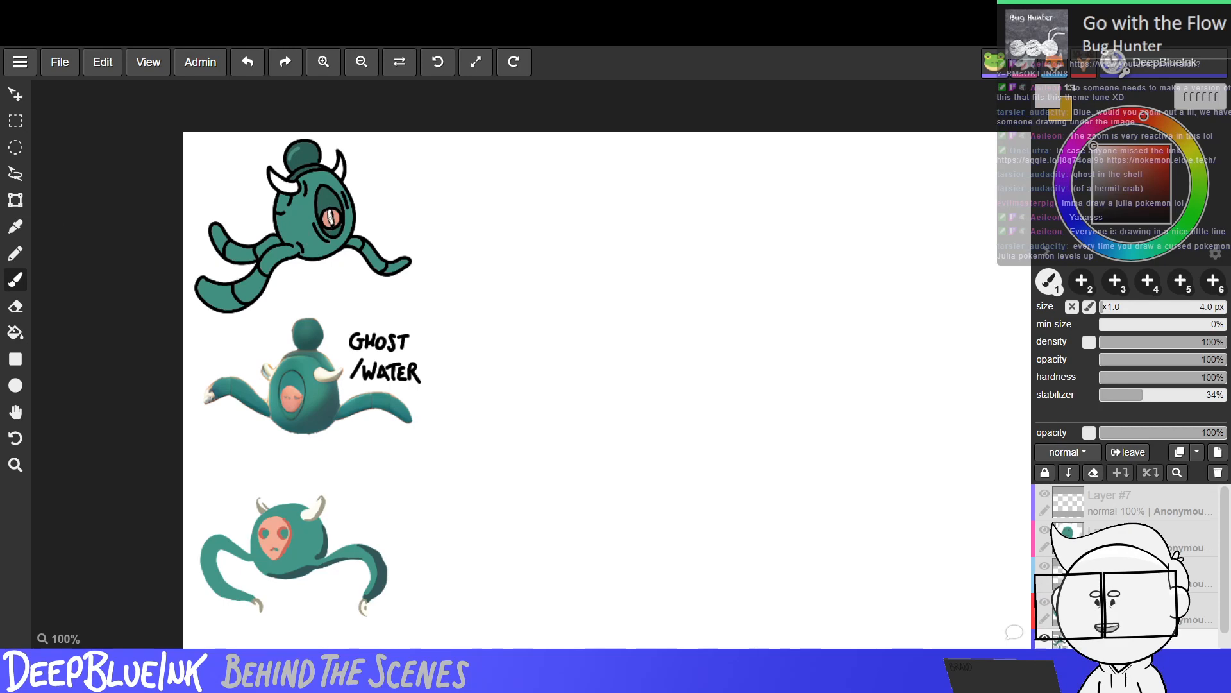
pyautogui.moveTo(330, 214); pyautogui.dragTo(333, 222)
pyautogui.hotkey('ctrl', 'z')
pyautogui.hotkey('ctrl', 'z')
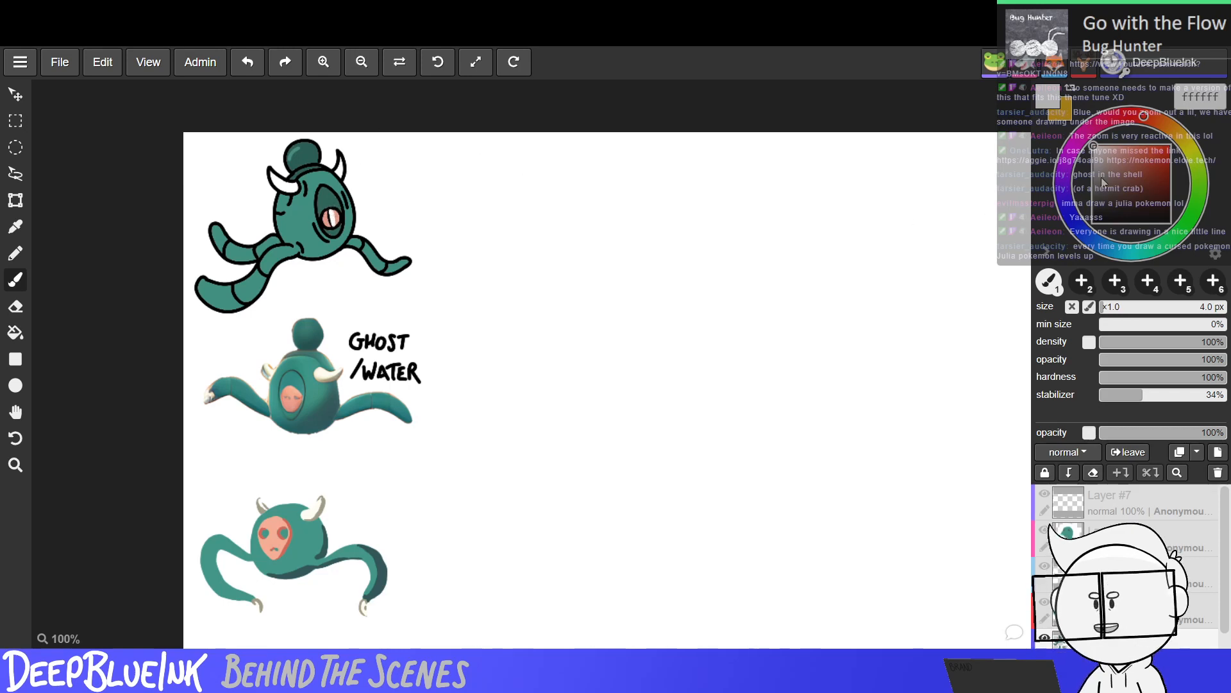
# Try to brush a black 000000 pupil into the pink iris.
pyautogui.moveTo(1116, 164); pyautogui.dragTo(1002, 297)
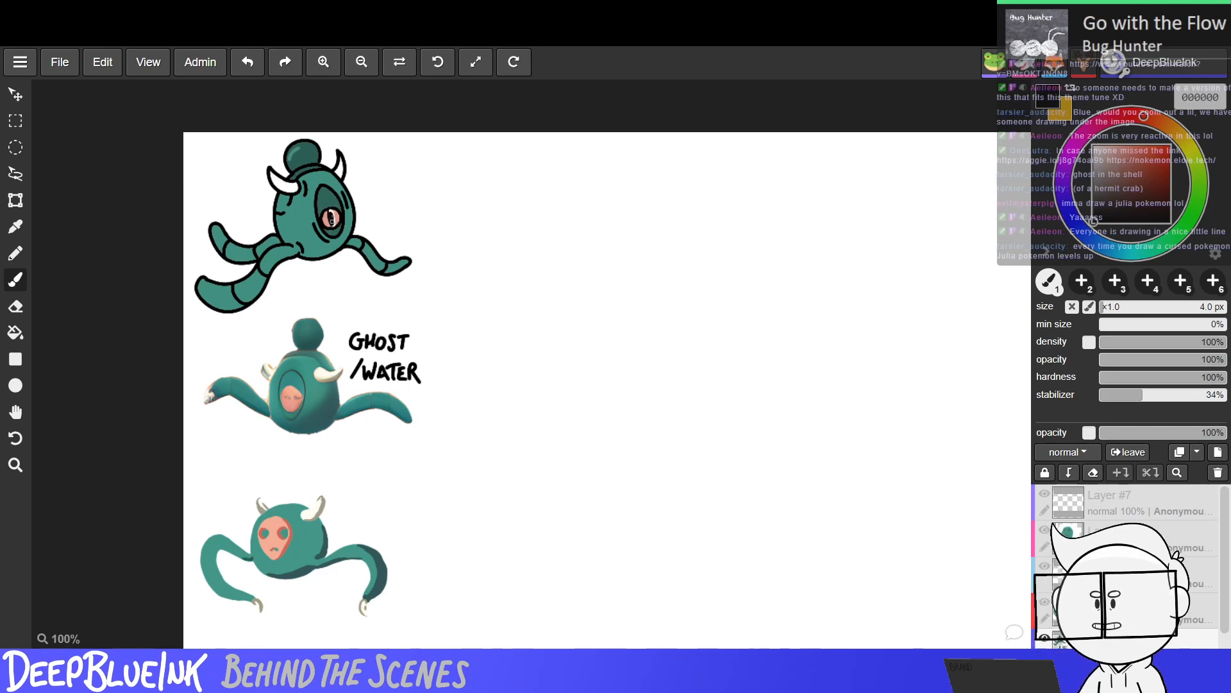
pyautogui.hotkey('ctrl', 'z')
pyautogui.moveTo(331, 212); pyautogui.dragTo(332, 223)
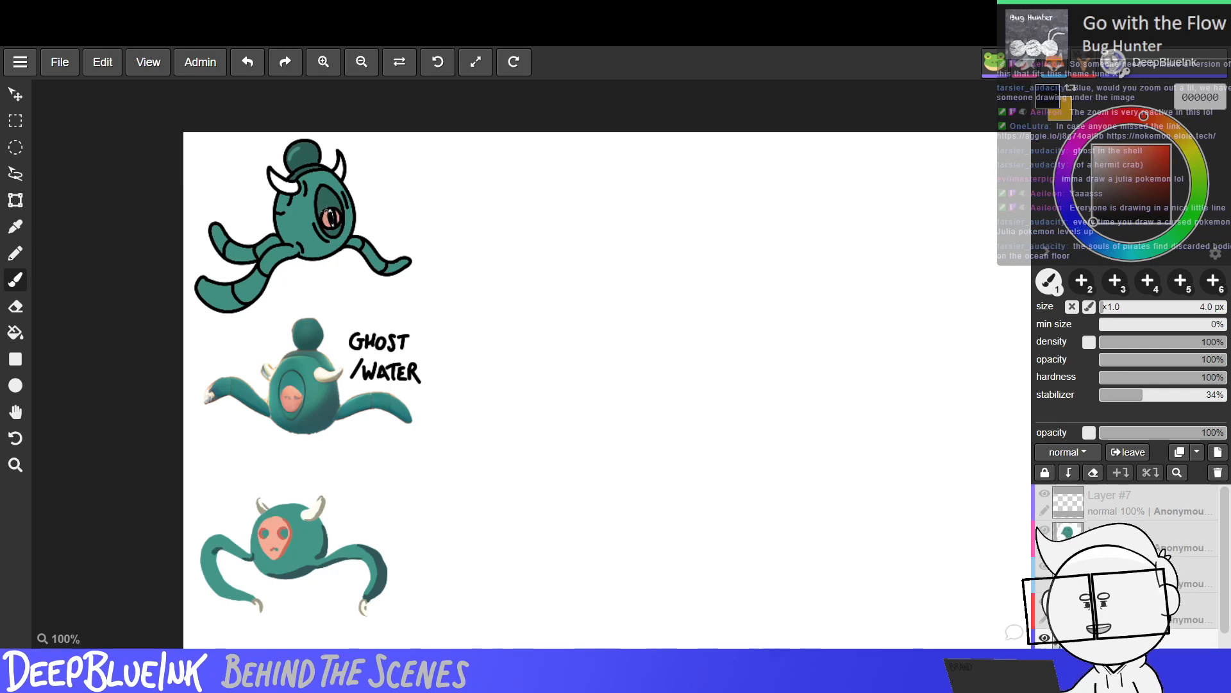
pyautogui.moveTo(330, 212); pyautogui.dragTo(331, 225)
pyautogui.hotkey('ctrl', 'z')
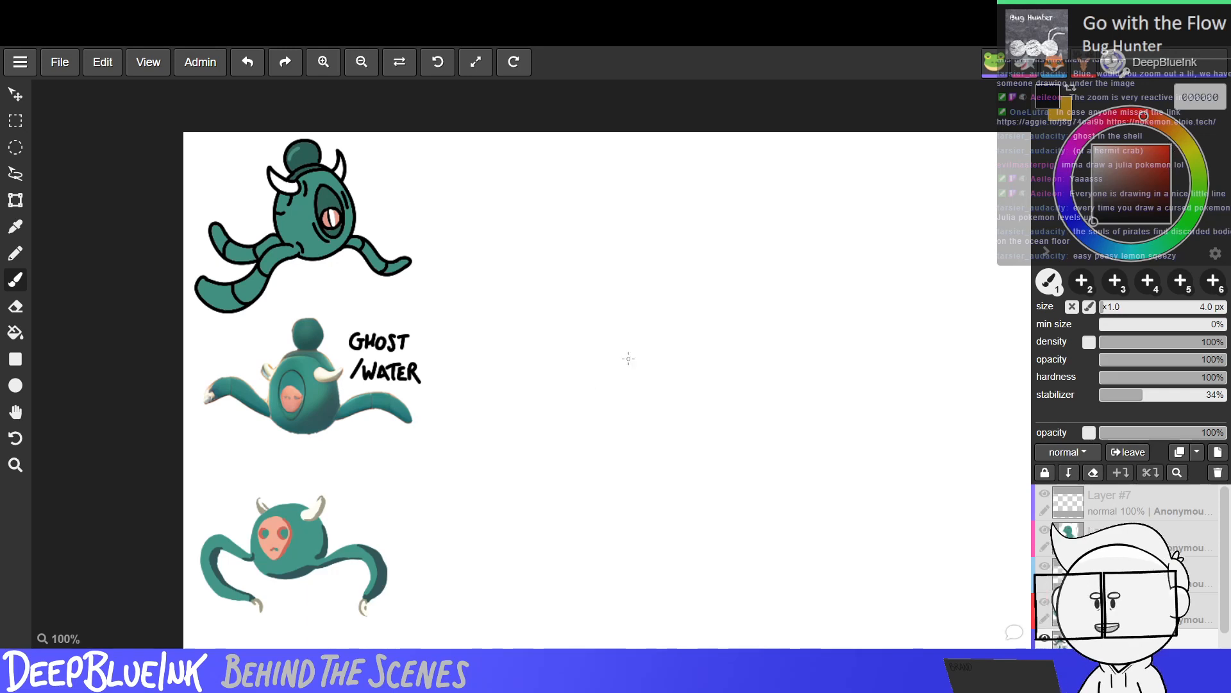
# Fill the creature's horns with pale cream fffee5 and touch them up with white ffffff using the 4 px brush.
pyautogui.click(1177, 142)
pyautogui.moveTo(1166, 156)
pyautogui.mouseDown()
pyautogui.moveTo(1119, 162)
pyautogui.moveTo(1111, 177)
pyautogui.moveTo(1102, 147)
pyautogui.mouseUp()
pyautogui.click(14, 307)
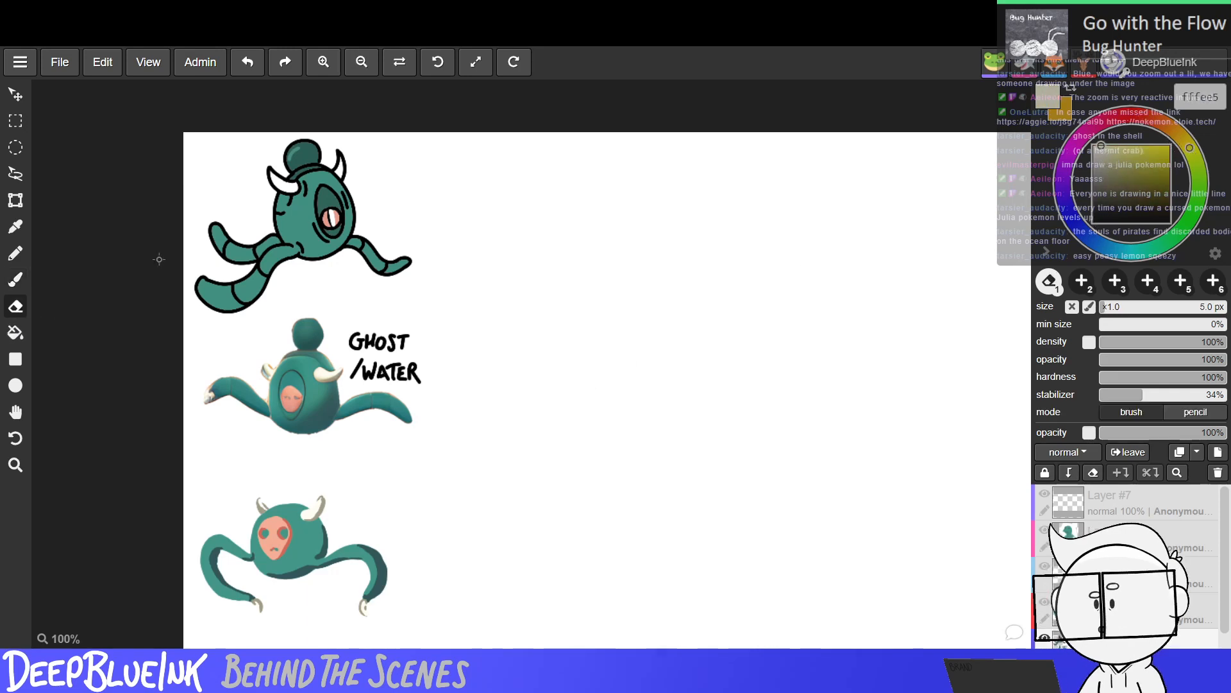
pyautogui.click(13, 333)
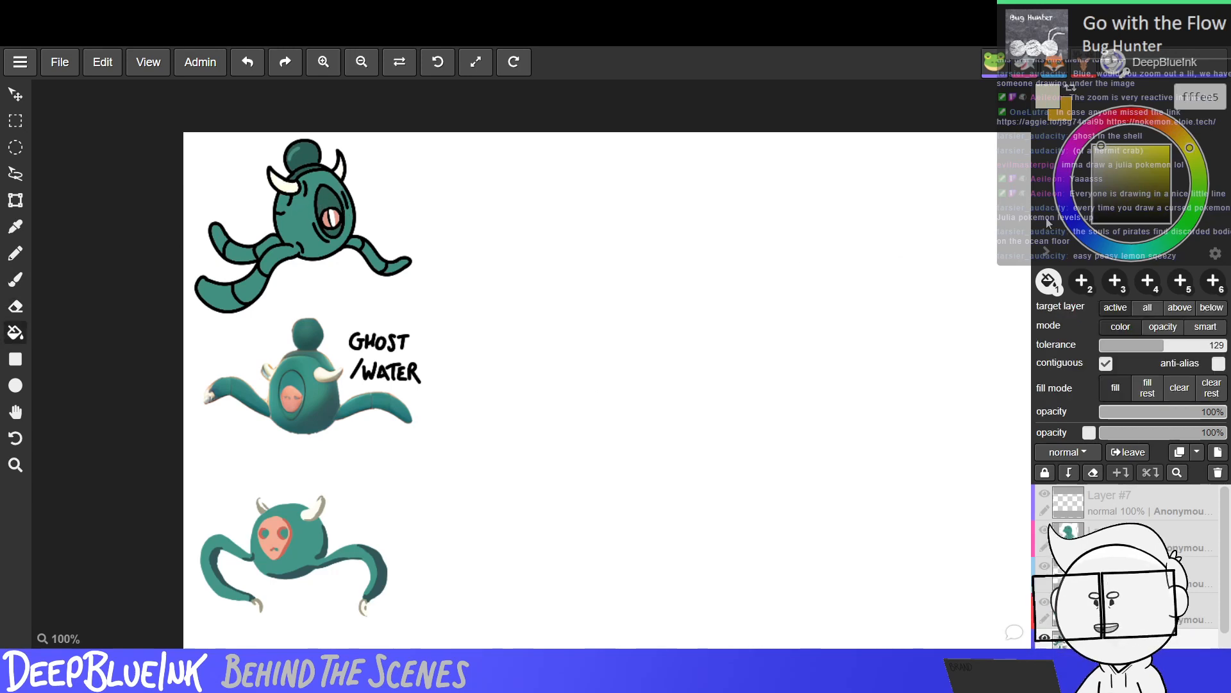
pyautogui.moveTo(1124, 159); pyautogui.dragTo(1044, 106)
pyautogui.click(15, 279)
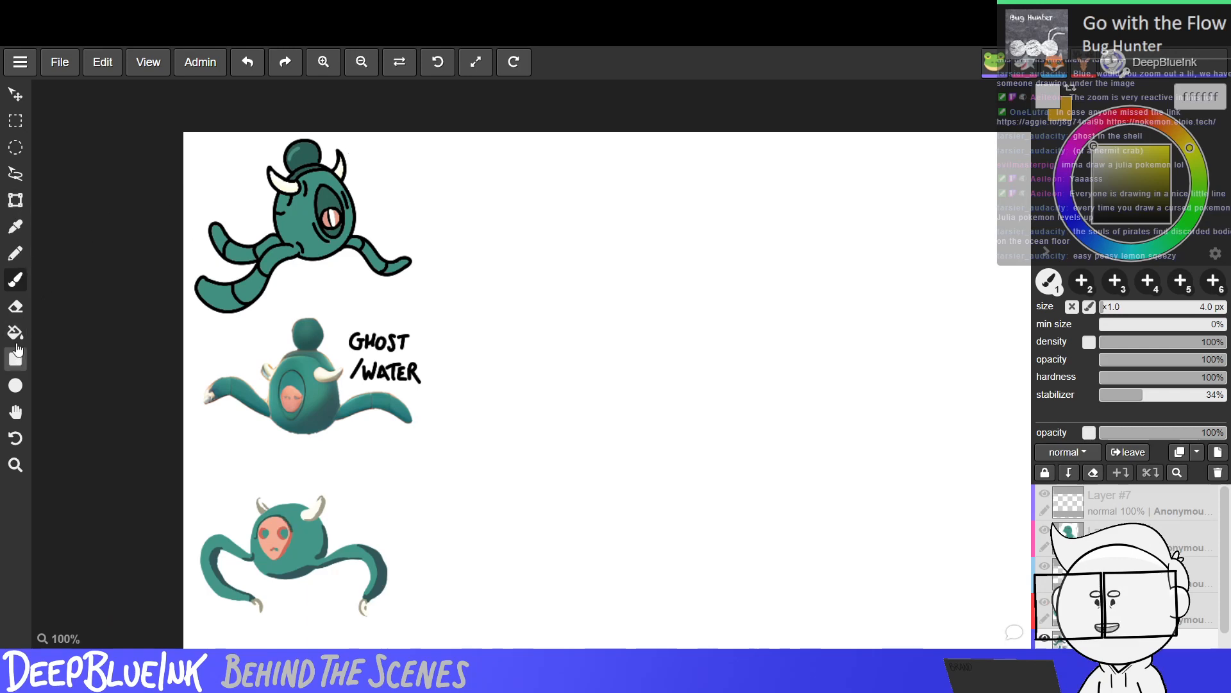
# Sample the top knob's dark teal 2c5e54 and brush shading onto the side of the body below the front horn.
pyautogui.click(25, 227)
pyautogui.click(306, 156)
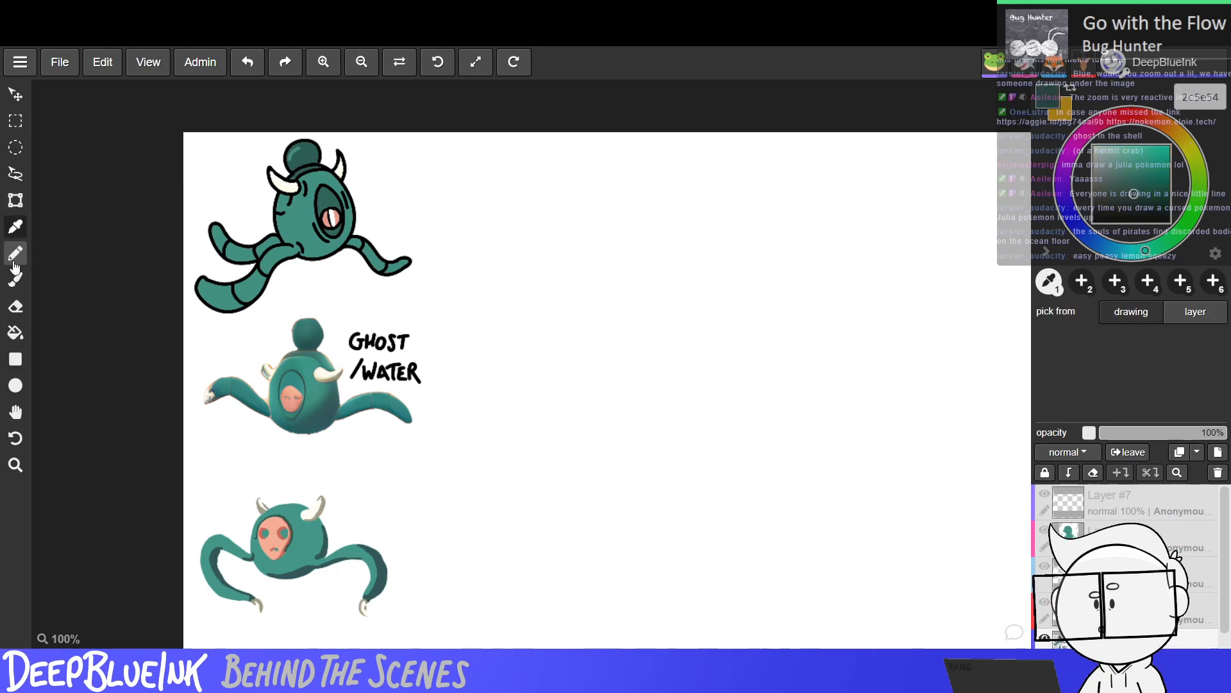
pyautogui.click(16, 253)
pyautogui.click(16, 331)
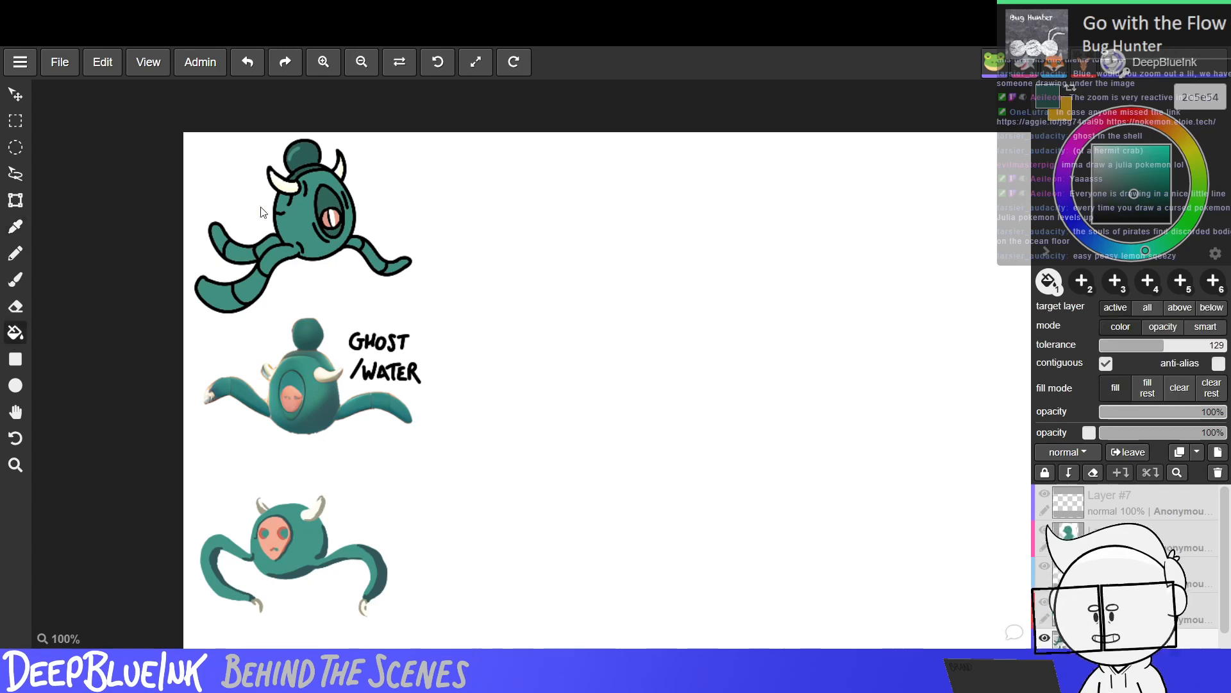
pyautogui.click(285, 231)
pyautogui.hotkey('ctrl', 'z')
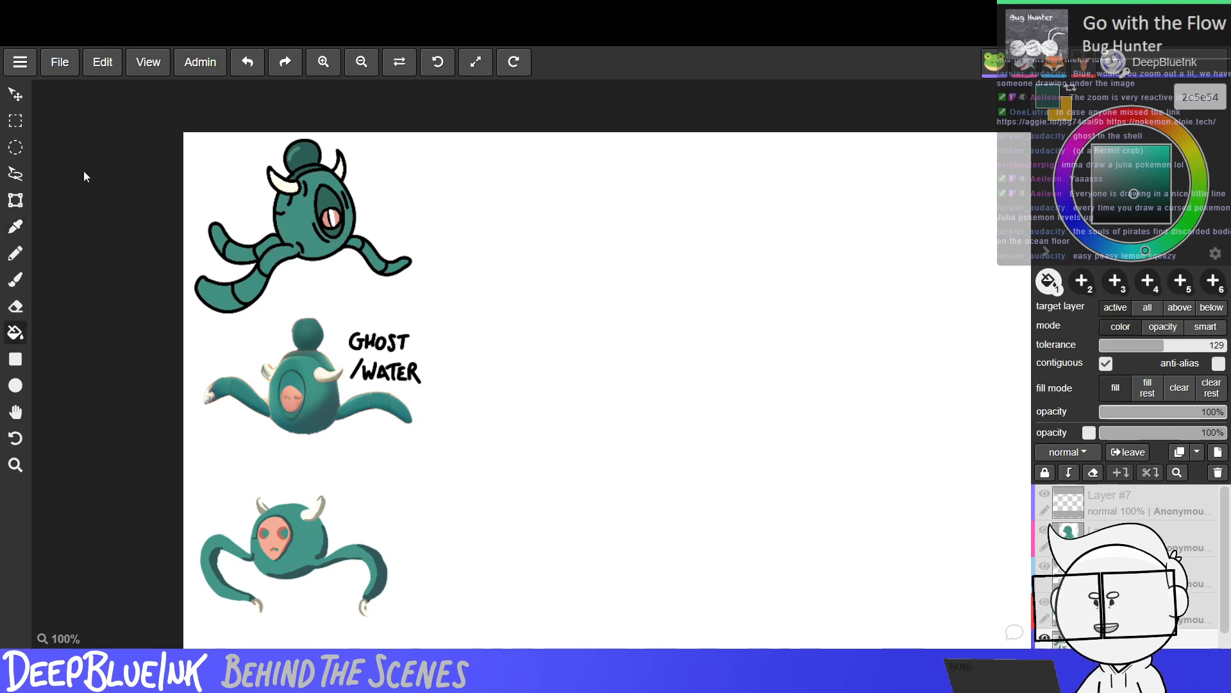
pyautogui.click(15, 279)
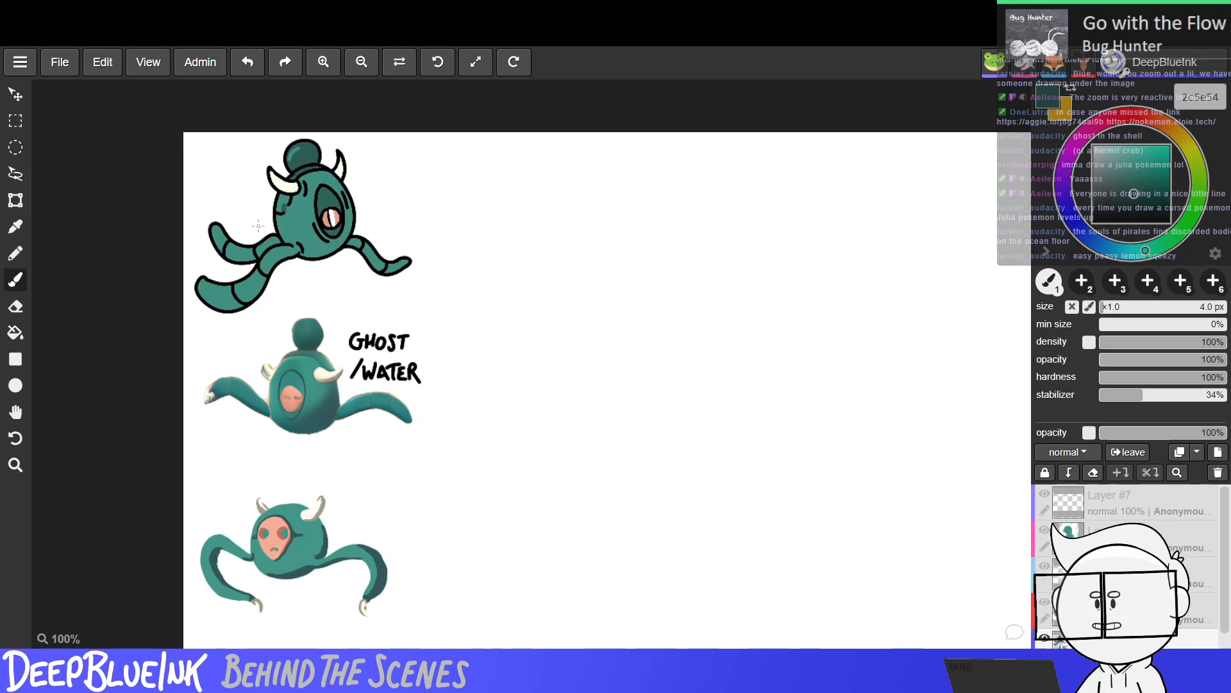
# Extend the dark teal body shading with the 4 px brush and lower the fill tolerance to 72.
pyautogui.click(15, 333)
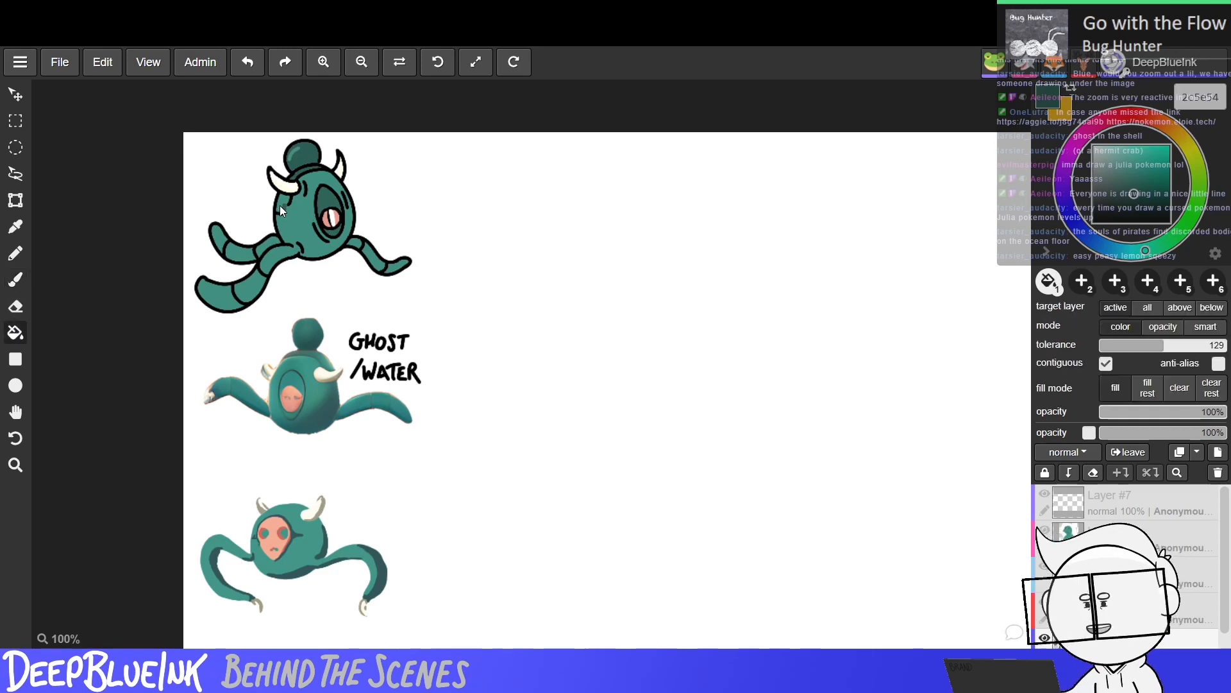
pyautogui.click(281, 207)
pyautogui.hotkey('ctrl', 'z')
pyautogui.click(17, 281)
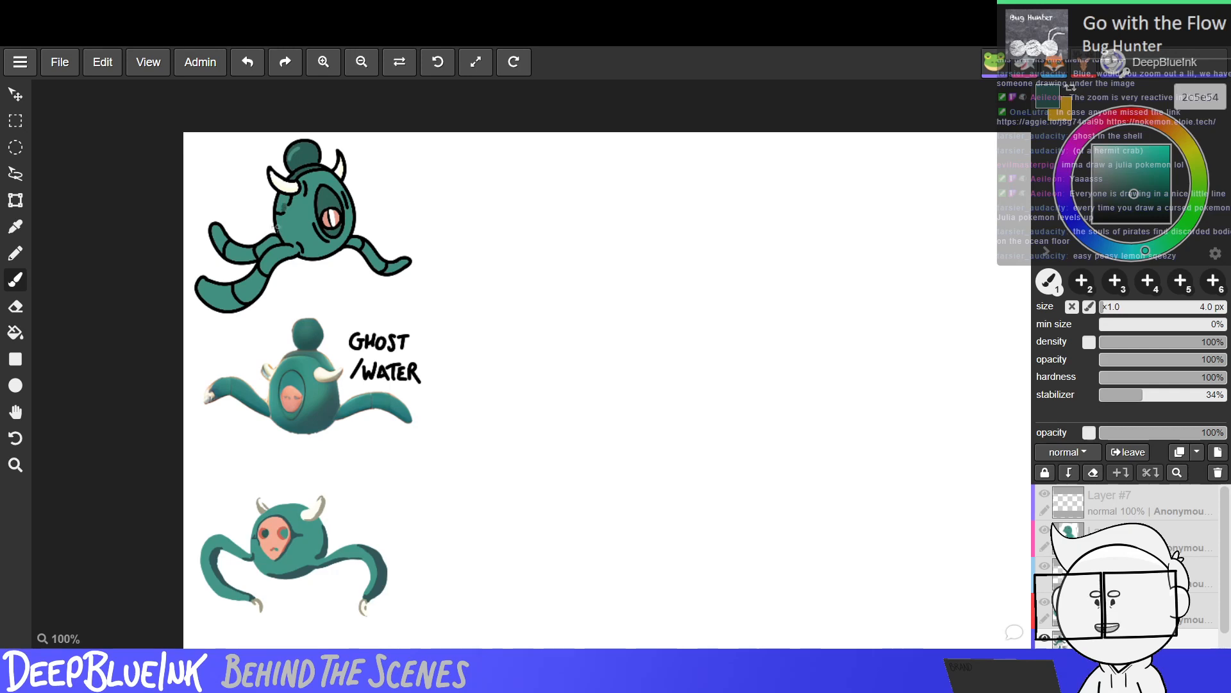
pyautogui.click(15, 332)
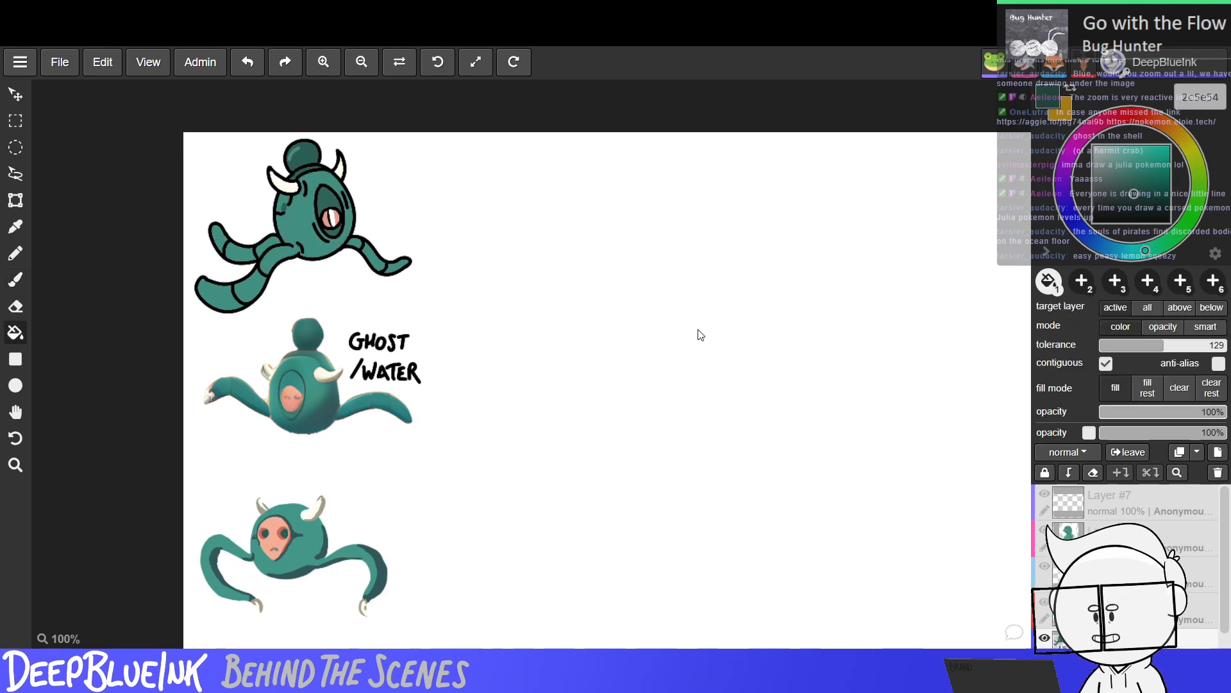
pyautogui.click(1135, 345)
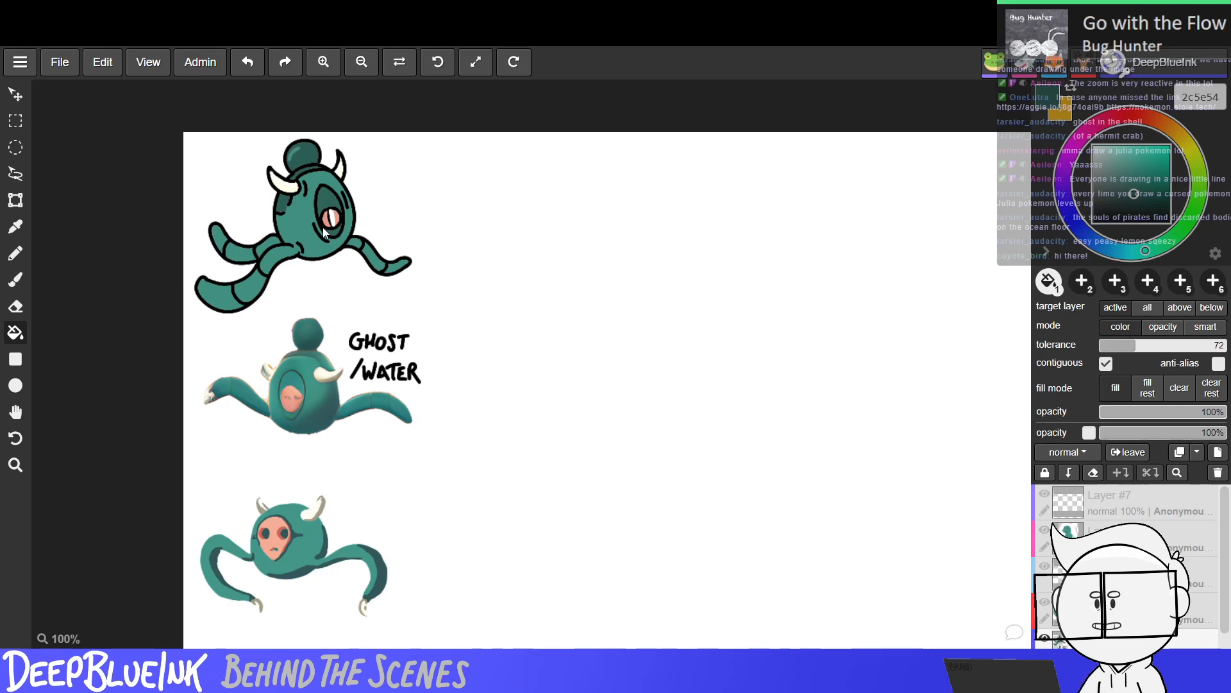
# Brush two small black 000000 outlined bubbles to the left of the creature with the 4 px brush.
pyautogui.click(16, 256)
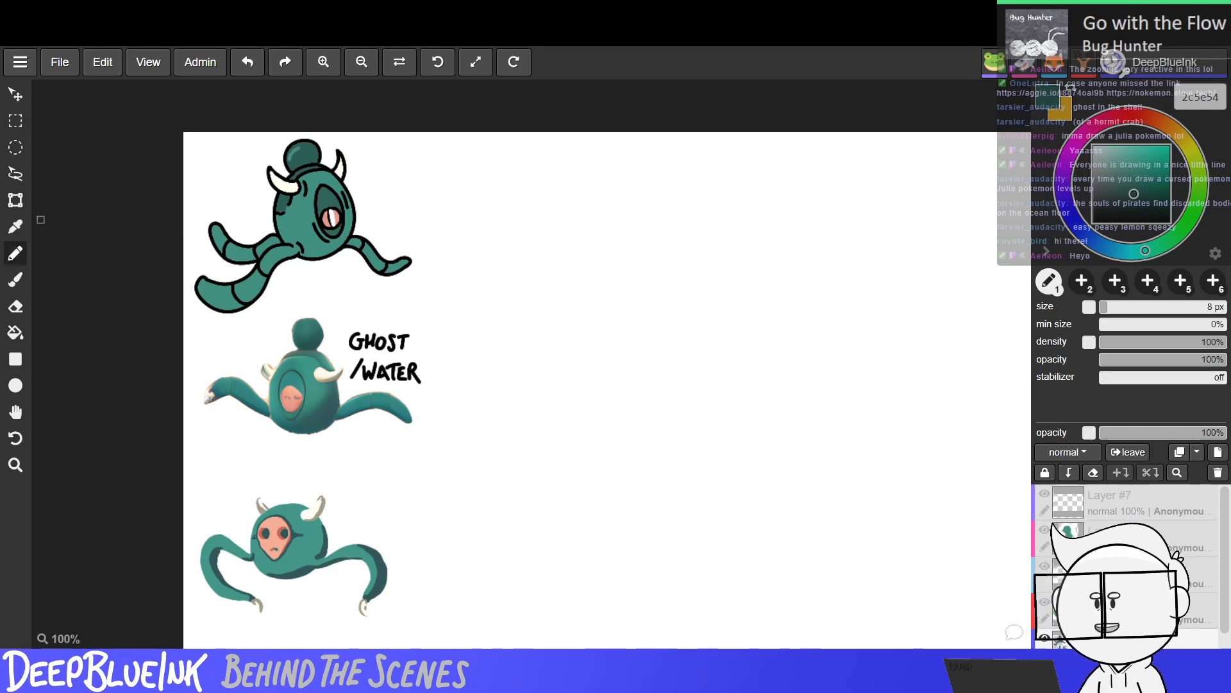
pyautogui.moveTo(1120, 204); pyautogui.dragTo(1093, 223)
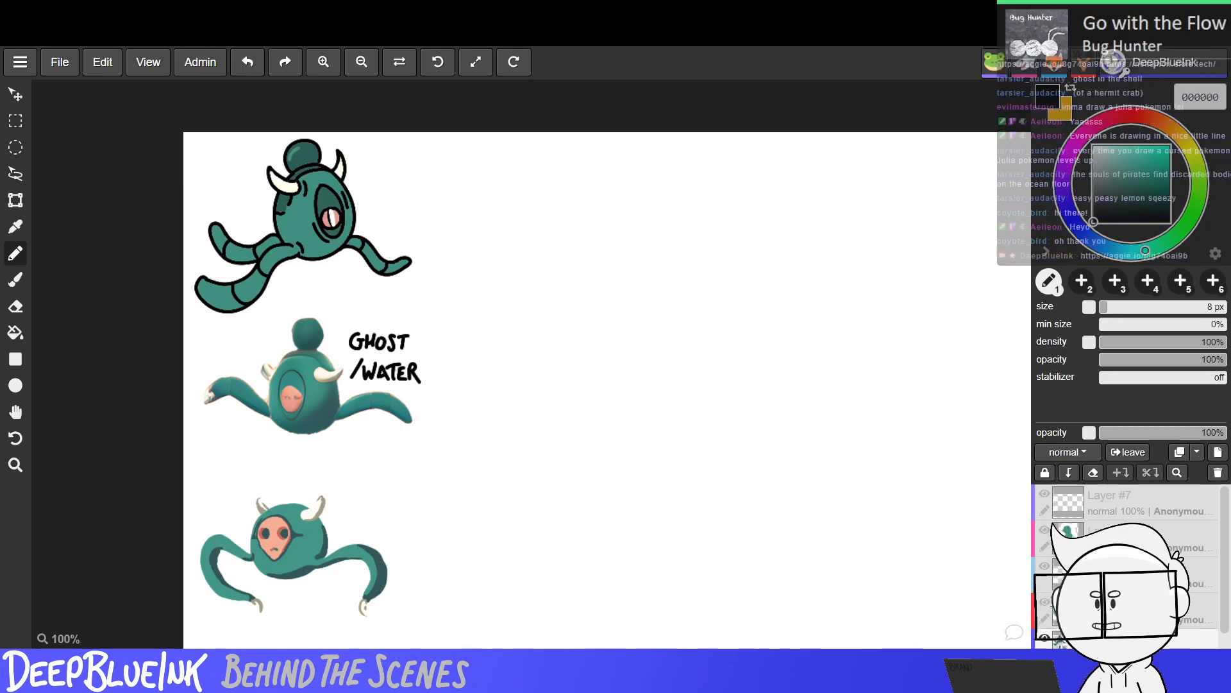
pyautogui.hotkey('ctrl', 'Tab')
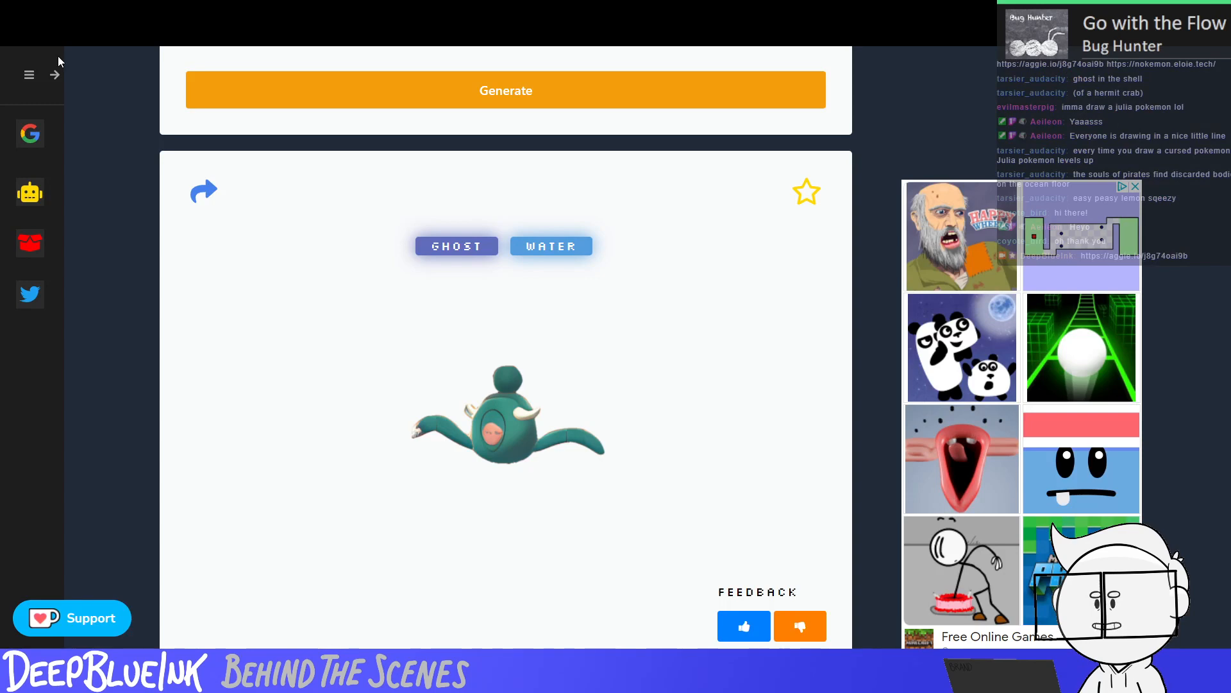
pyautogui.hotkey('ctrl', 'Tab')
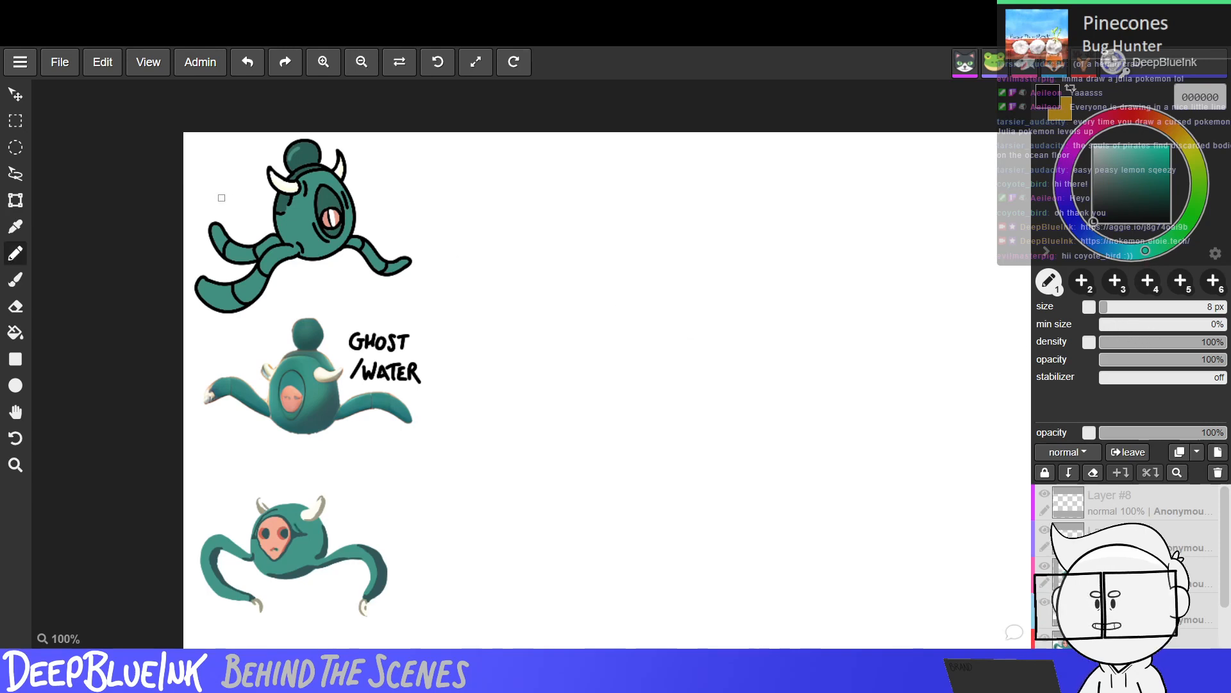
pyautogui.click(16, 227)
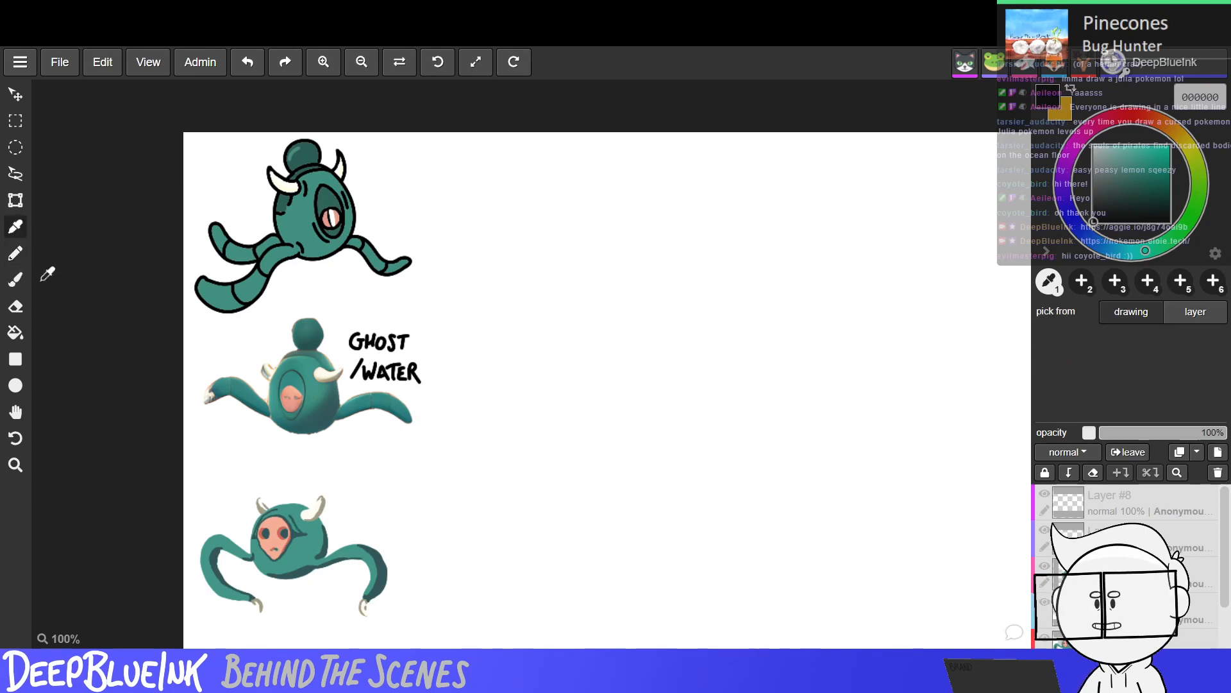
pyautogui.click(15, 252)
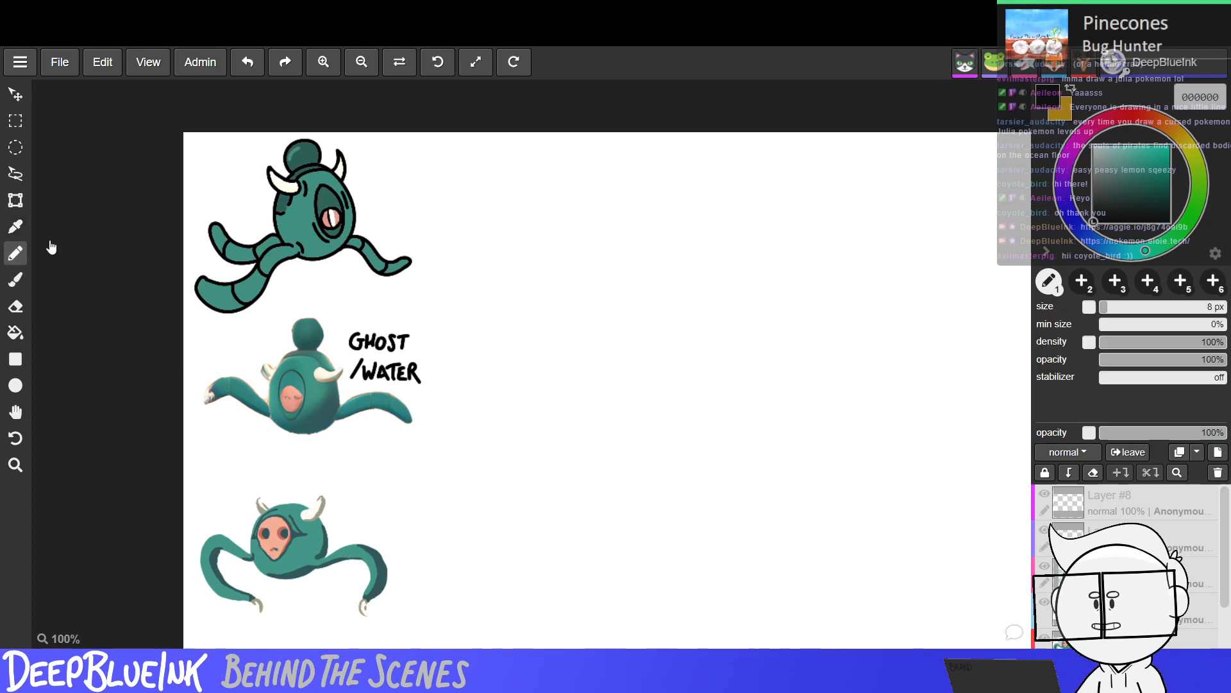
pyautogui.click(17, 283)
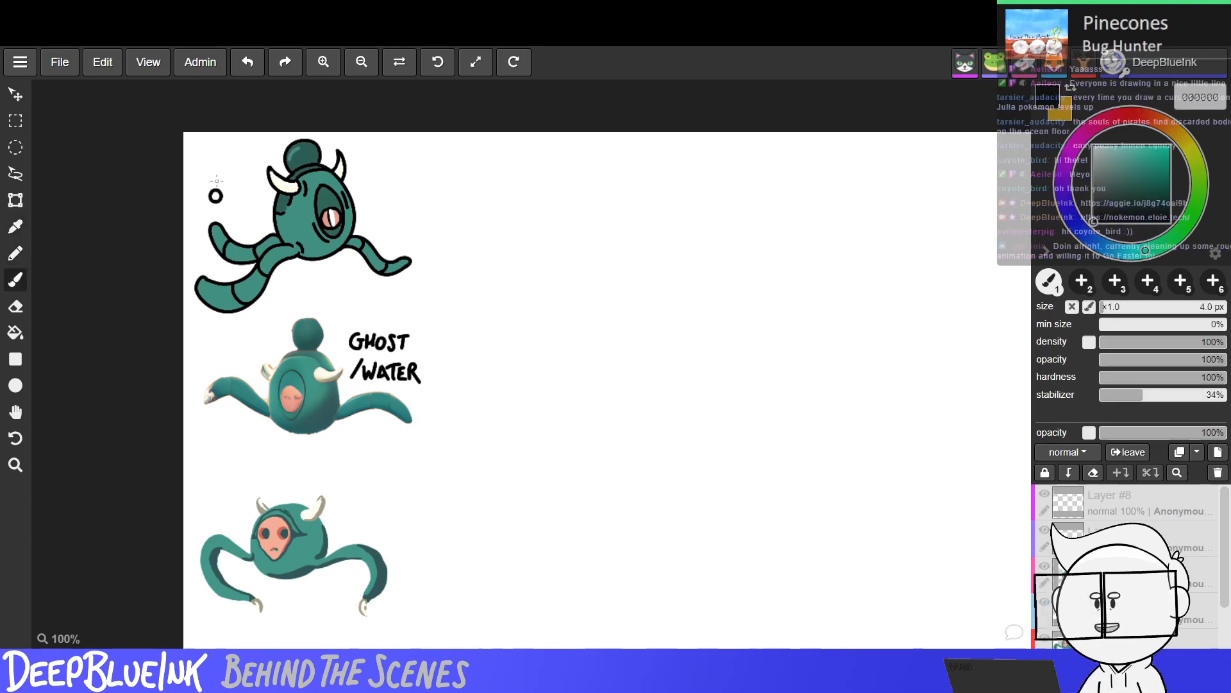
pyautogui.moveTo(217, 181); pyautogui.dragTo(219, 176)
pyautogui.hotkey('ctrl', 'z')
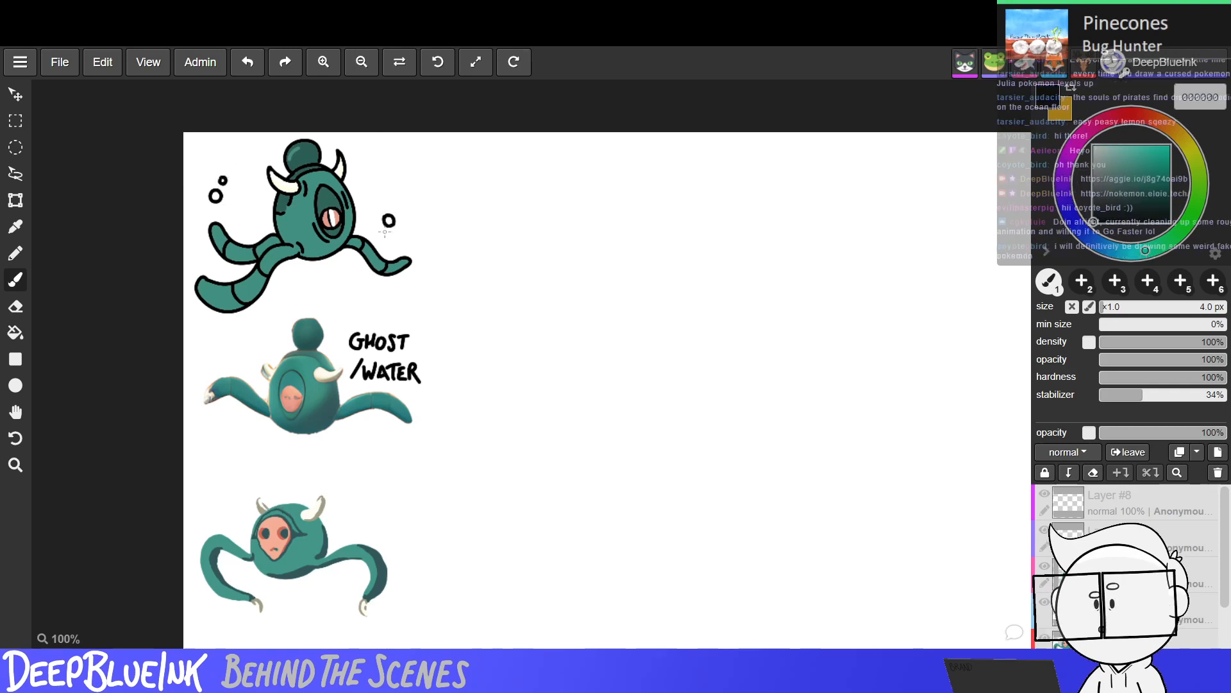
# Brush more black bubbles to the right of and below the creature, and tiny dots on both sides of its head.
pyautogui.moveTo(381, 223); pyautogui.dragTo(384, 219)
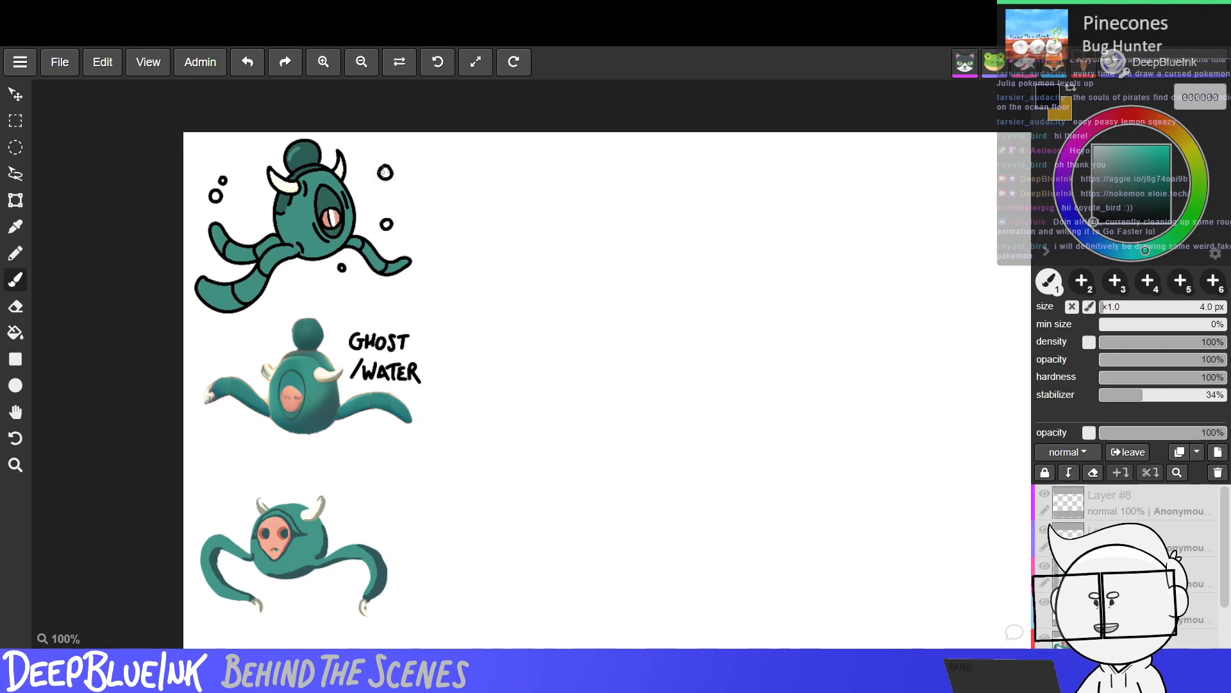
pyautogui.moveTo(383, 168); pyautogui.dragTo(383, 164)
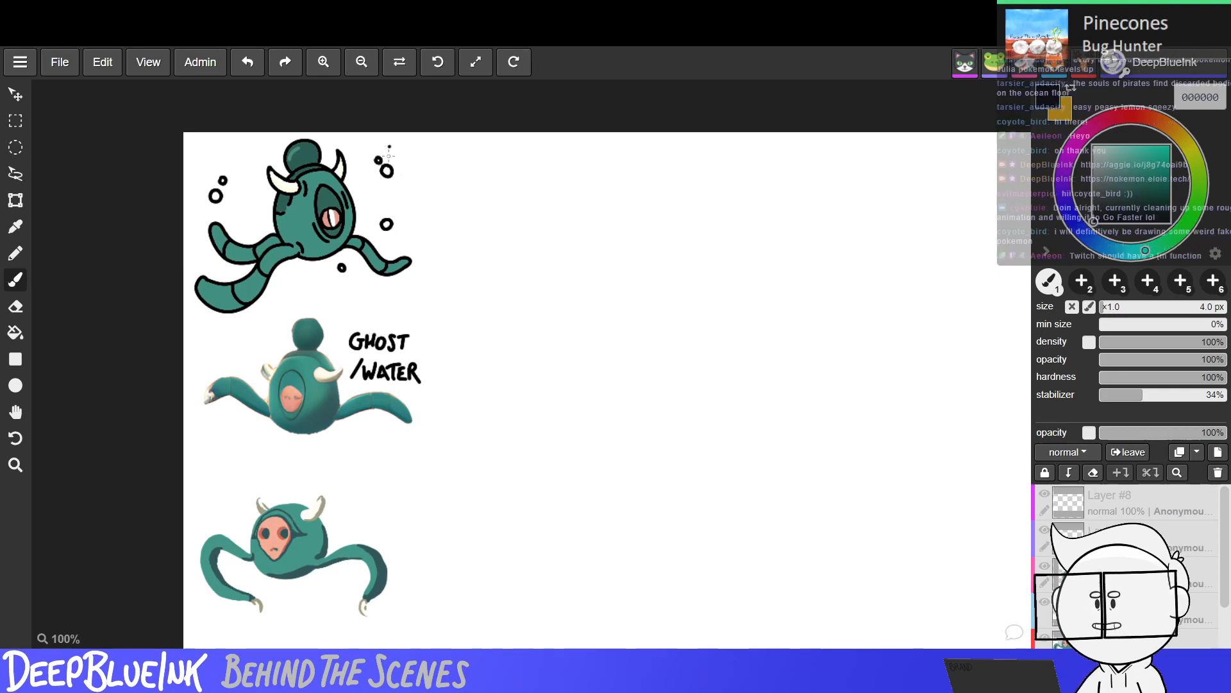
pyautogui.click(255, 157)
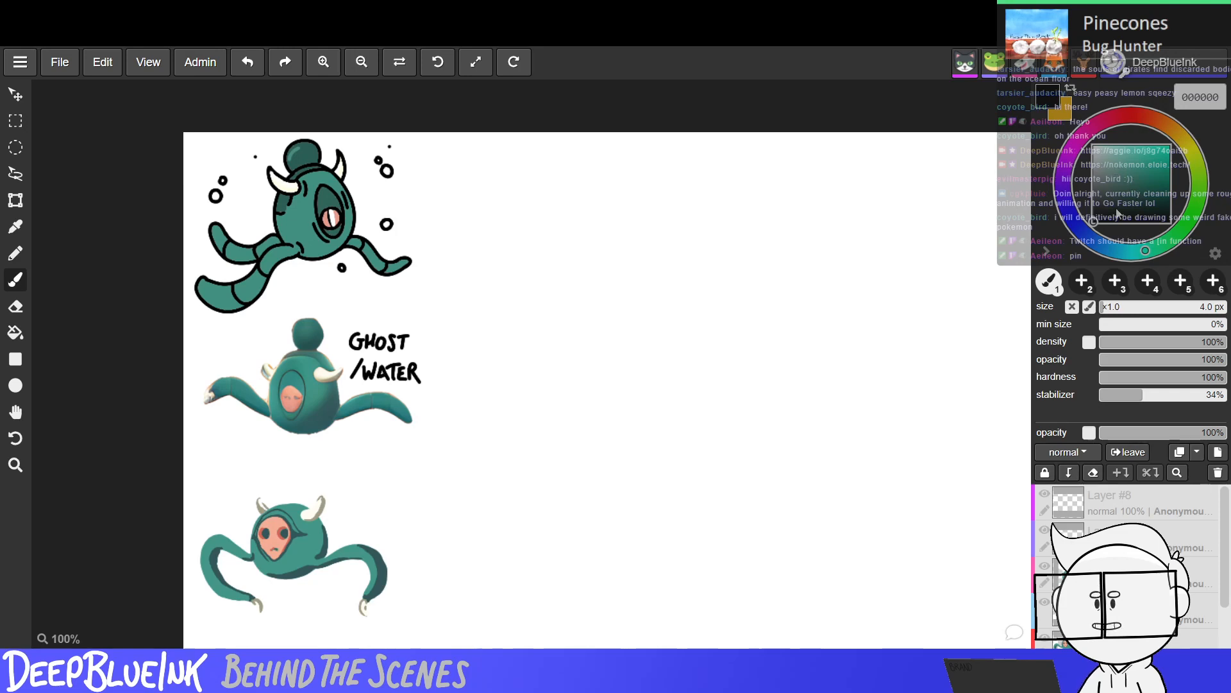
# Set the colour to pale periwinkle 9ca2ff and brush shading inside the bubbles around the outlined creature with the 4 px brush.
pyautogui.click(1077, 223)
pyautogui.moveTo(1126, 250); pyautogui.dragTo(1074, 221)
pyautogui.moveTo(1130, 174)
pyautogui.mouseDown()
pyautogui.moveTo(1139, 154)
pyautogui.moveTo(1123, 146)
pyautogui.mouseUp()
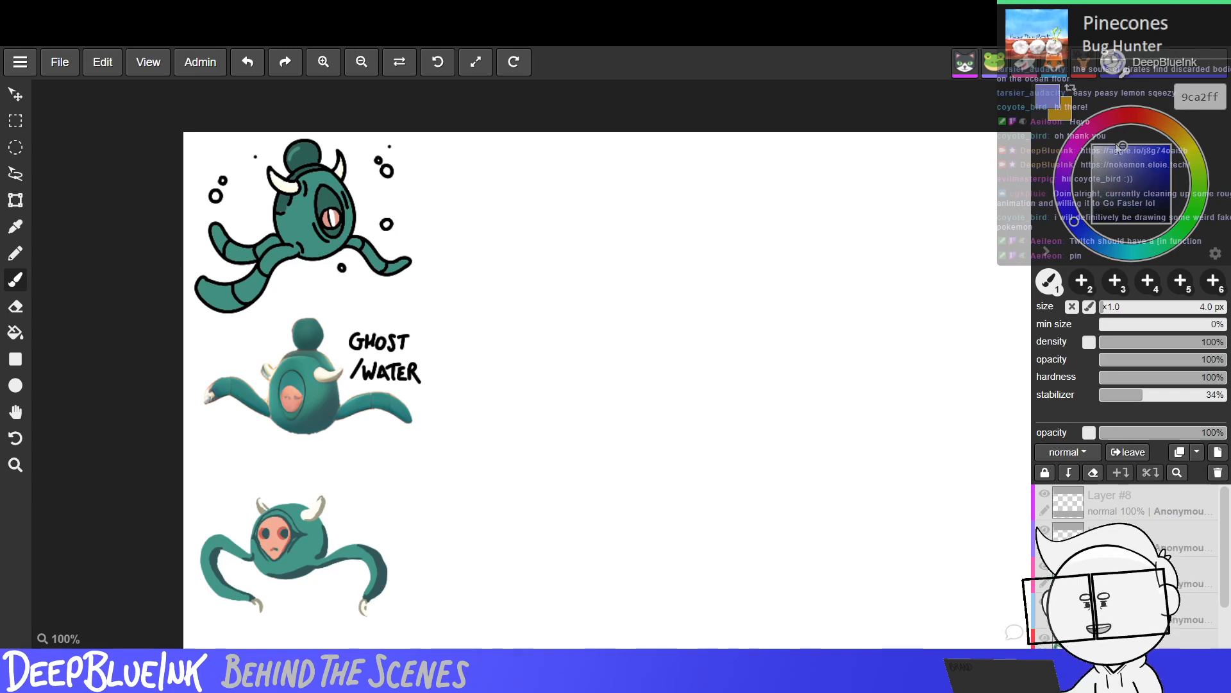
pyautogui.click(16, 254)
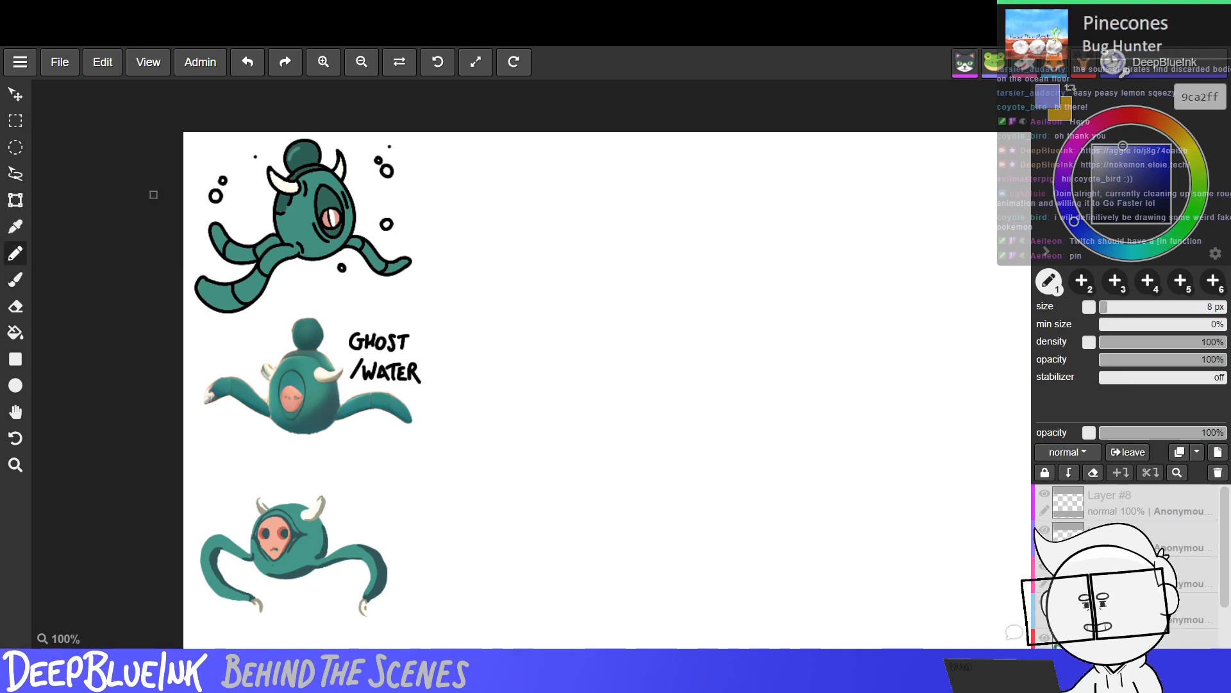
pyautogui.click(15, 279)
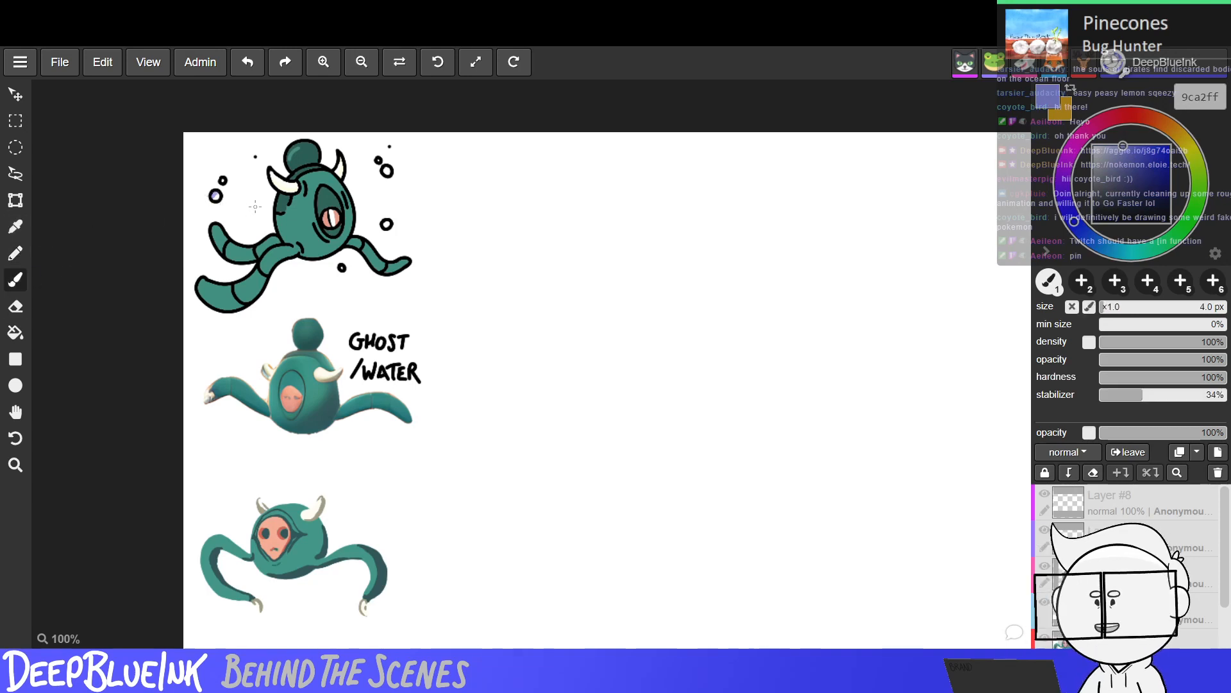
pyautogui.hotkey('ctrl', 'z')
pyautogui.hotkey('ctrl', 'z')
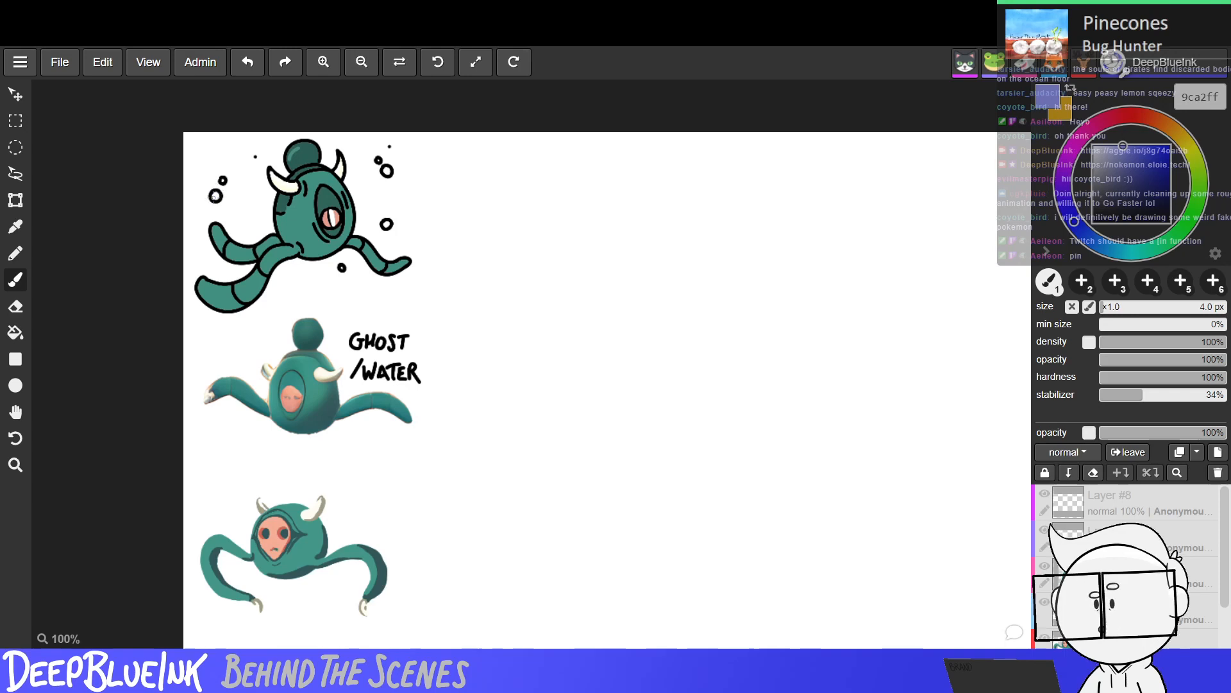
pyautogui.hotkey('ctrl', 'z')
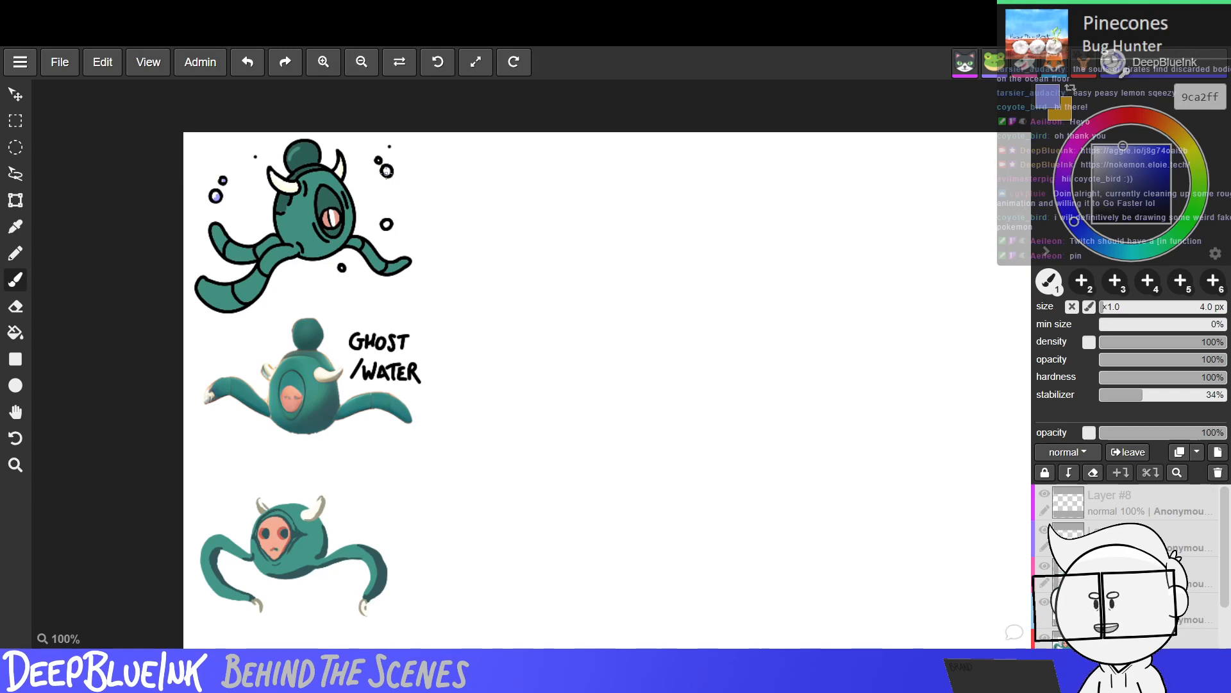
pyautogui.click(386, 224)
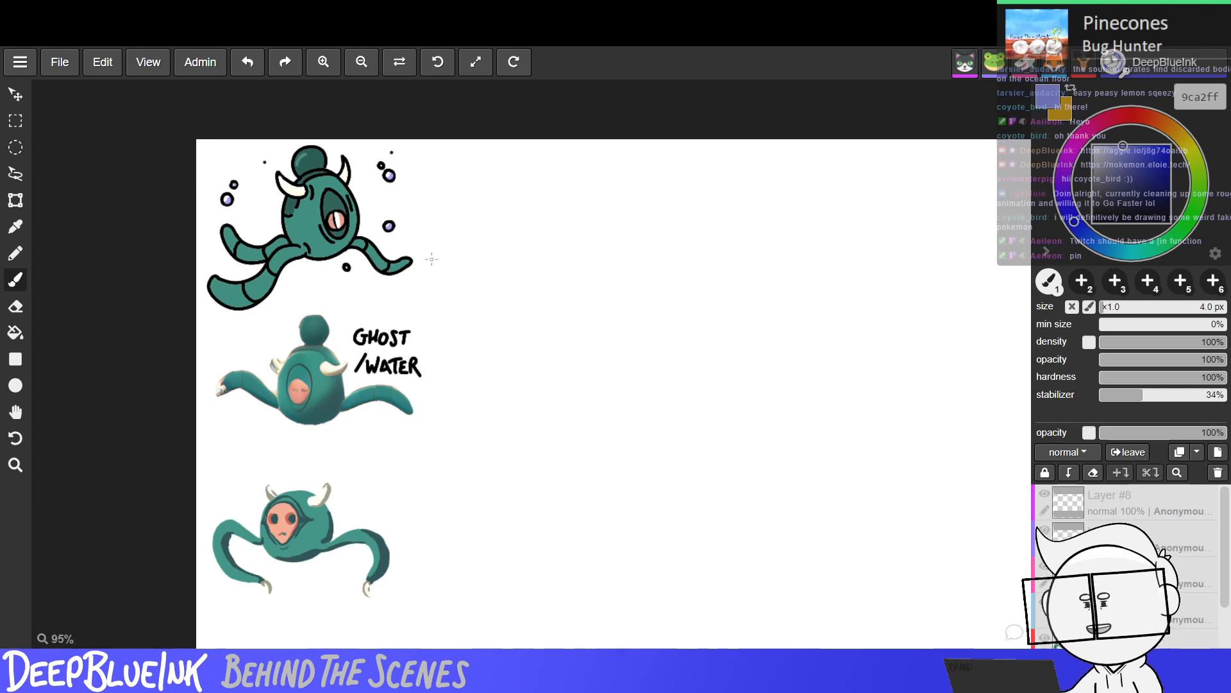
pyautogui.press('h')
pyautogui.moveTo(473, 357); pyautogui.dragTo(484, 320)
pyautogui.scroll(-2, 484, 320)
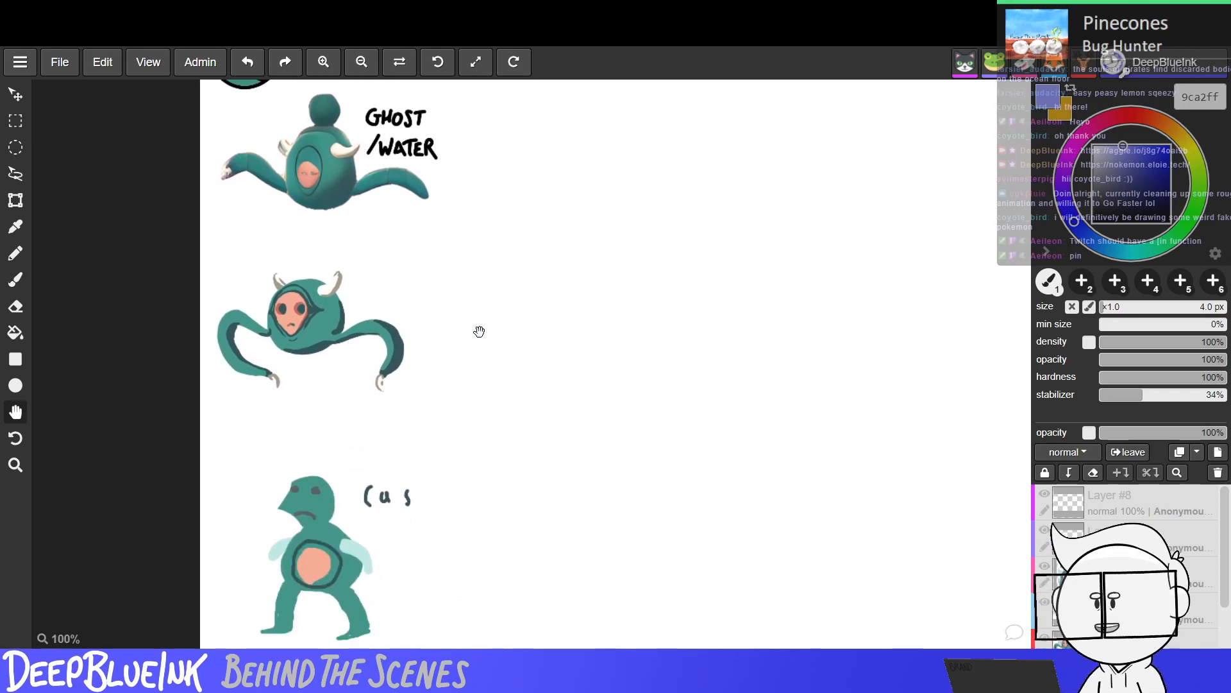
pyautogui.press('b')
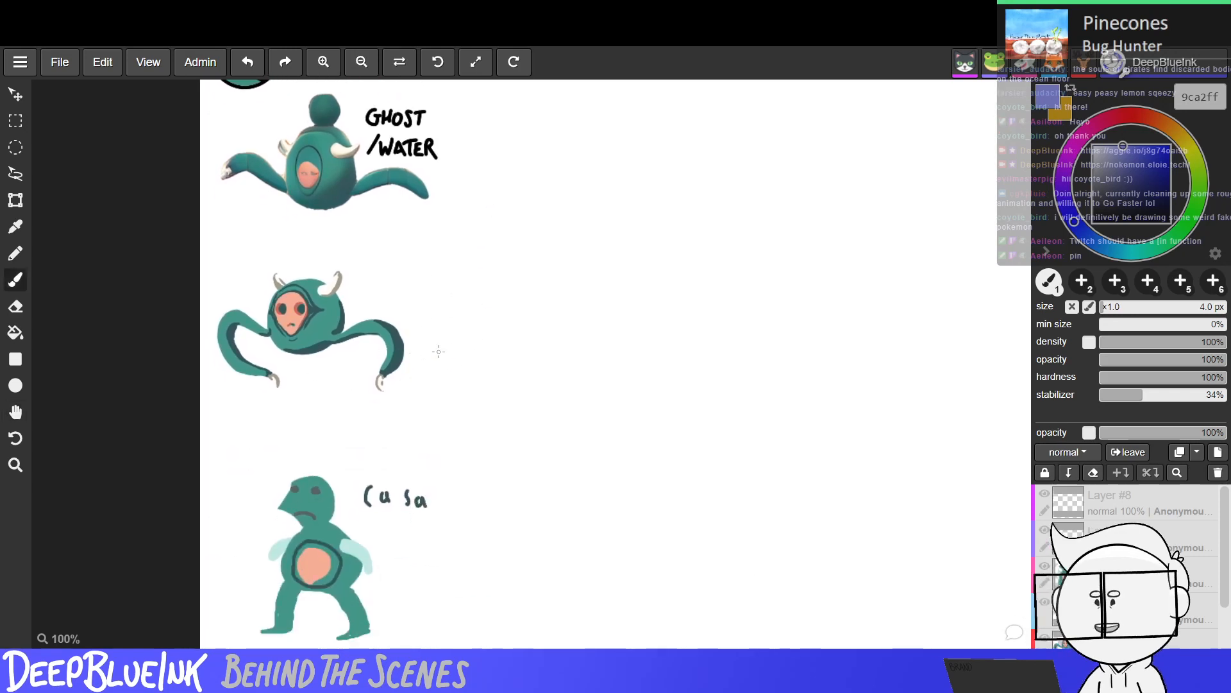
pyautogui.scroll(5, 449, 346)
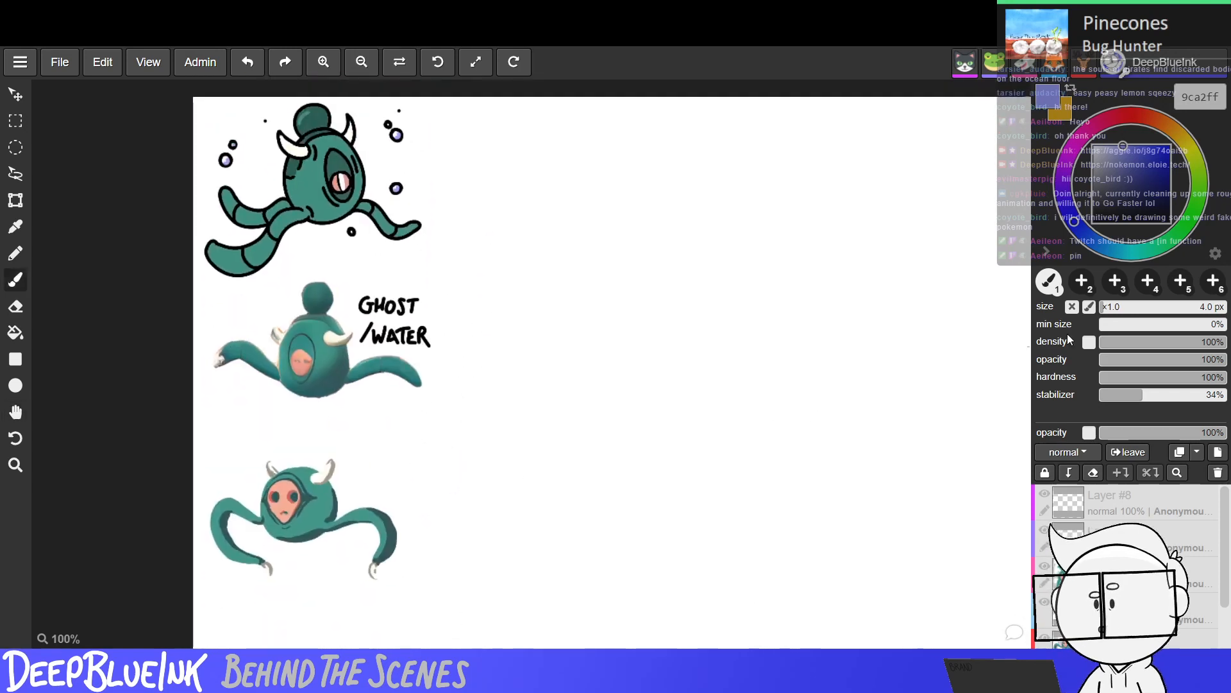
# Set the colour to black 000000 and handwrite the signature DBI in the canvas corner beside the outlined creature.
pyautogui.click(1094, 220)
pyautogui.click(13, 256)
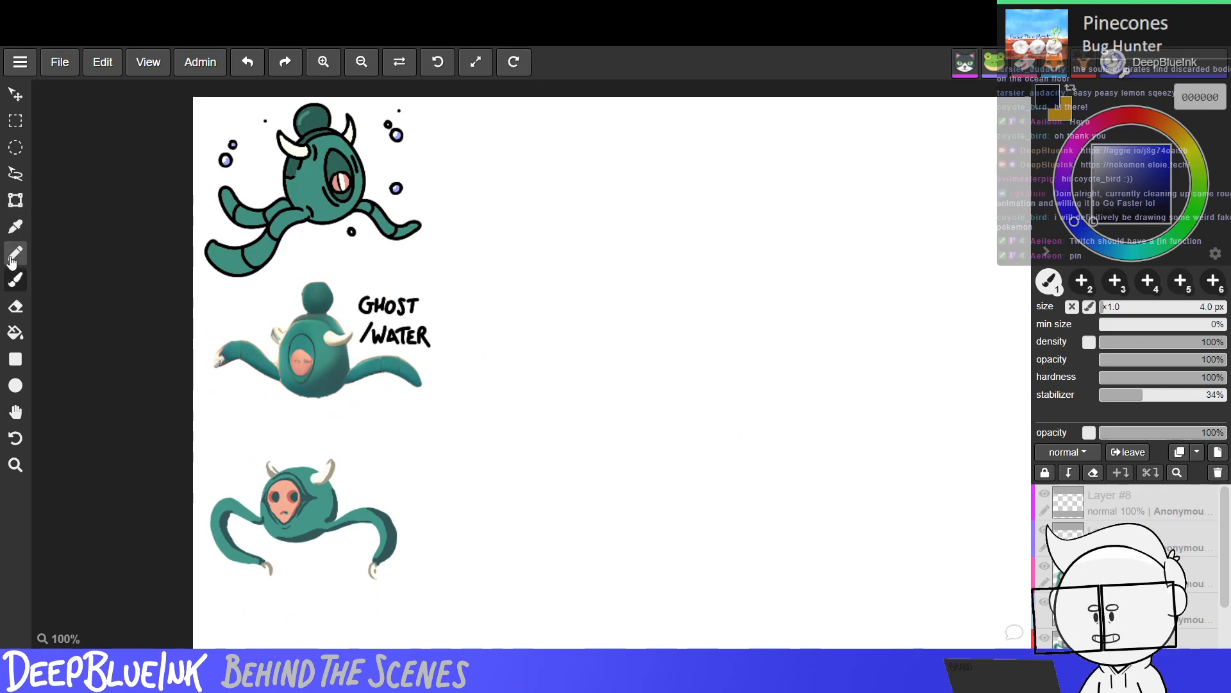
pyautogui.moveTo(200, 108)
pyautogui.mouseDown()
pyautogui.moveTo(200, 126)
pyautogui.moveTo(218, 125)
pyautogui.mouseUp()
pyautogui.hotkey('ctrl', 'z')
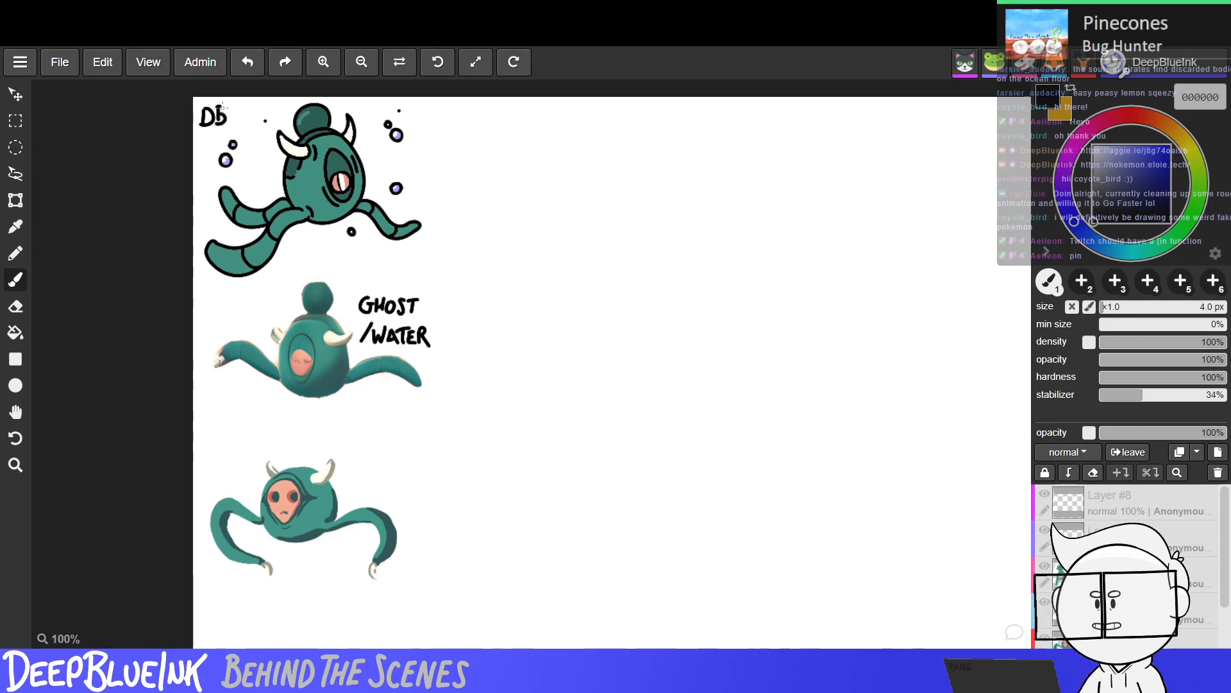
pyautogui.moveTo(217, 108); pyautogui.dragTo(218, 117)
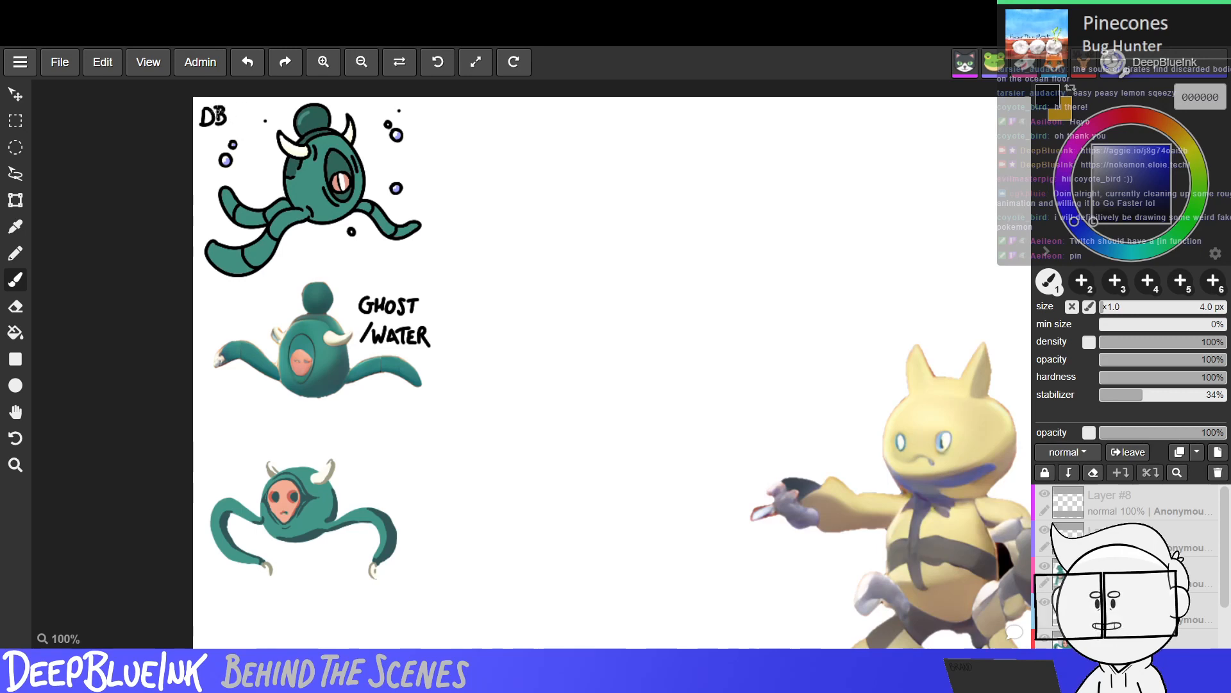
pyautogui.moveTo(232, 107); pyautogui.dragTo(231, 120)
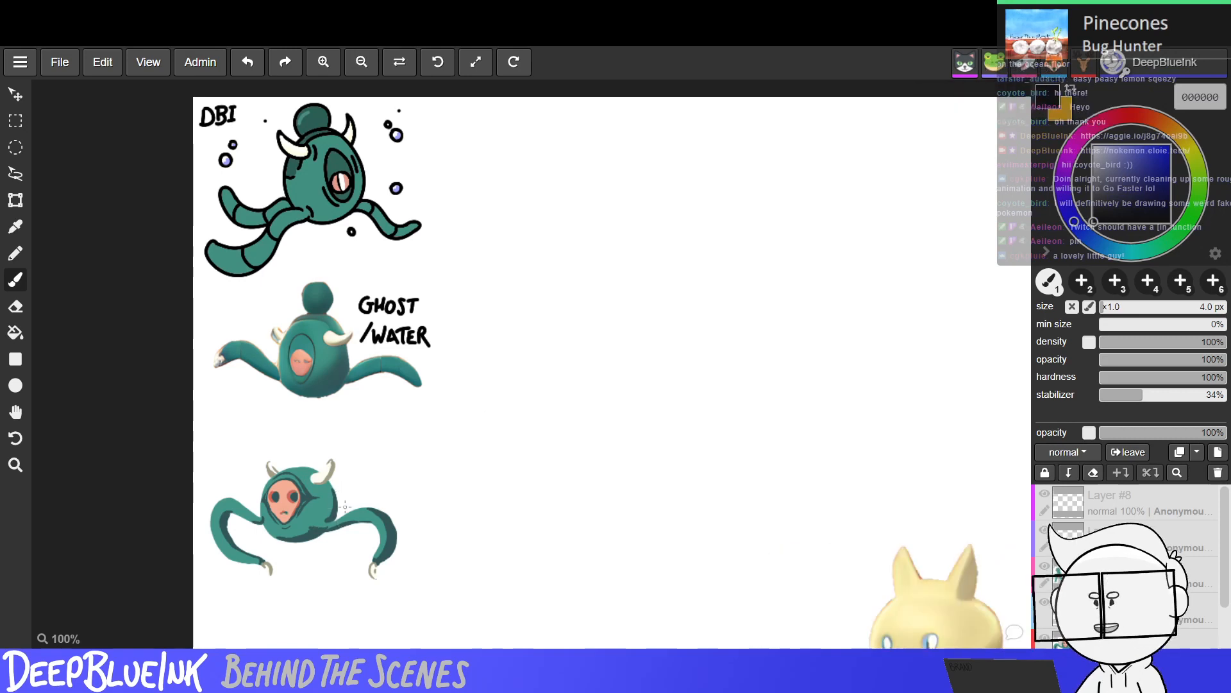
# Handwrite the artist's nickname with an exclamation mark in black beneath the horned, long-armed teal creature.
pyautogui.press('h')
pyautogui.scroll(-1, 358, 487)
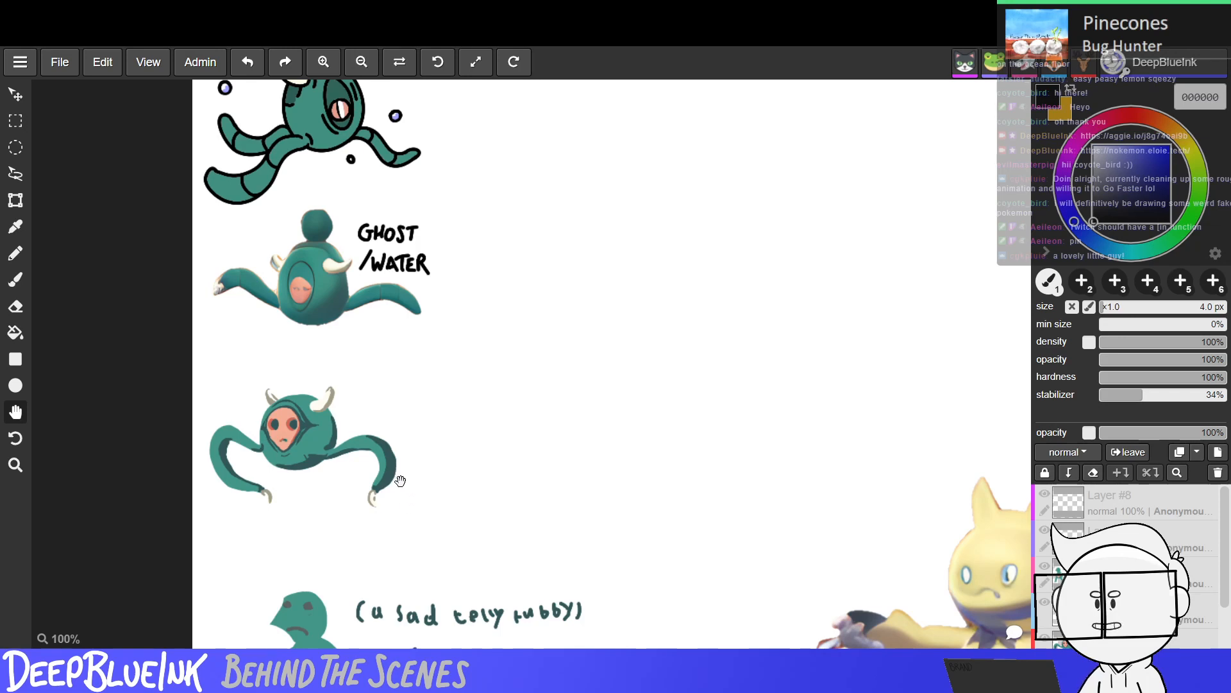
pyautogui.scroll(-3, 440, 439)
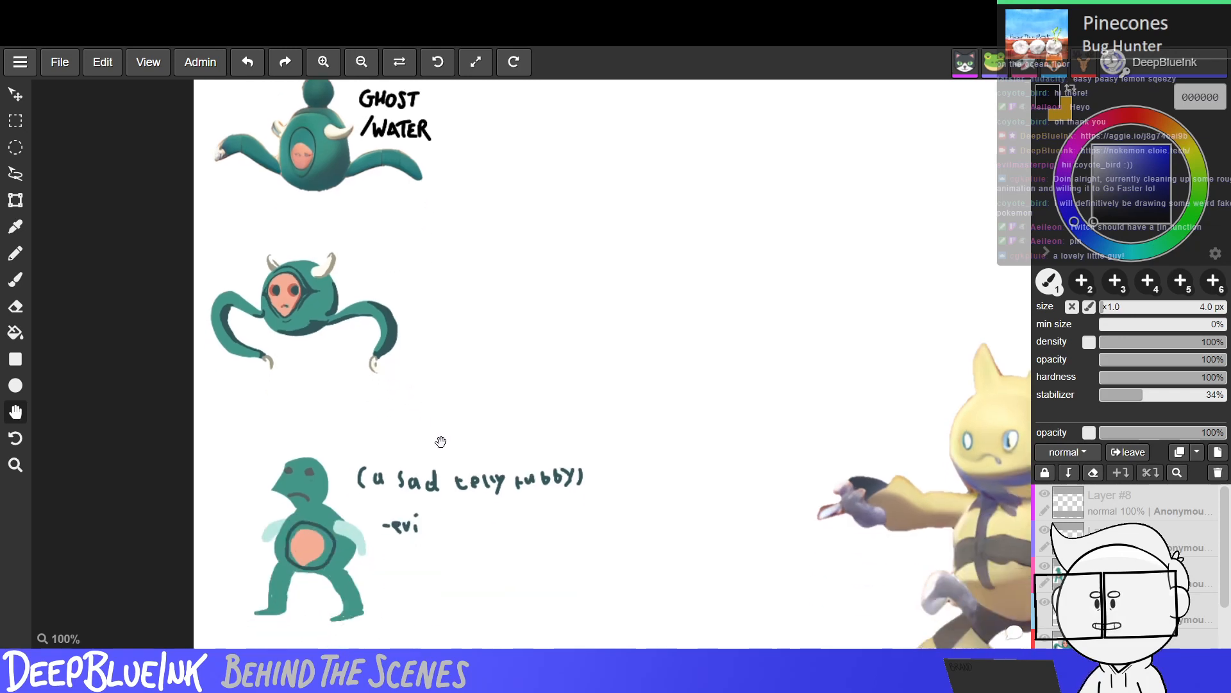
pyautogui.scroll(-1, 429, 485)
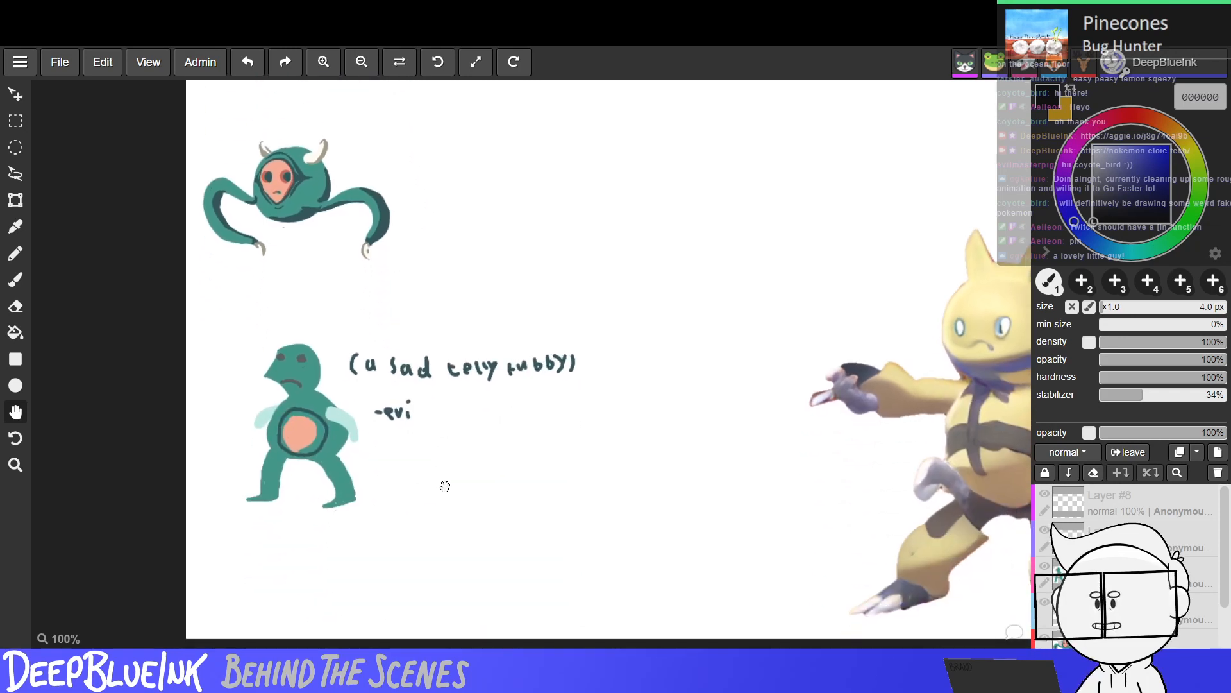
pyautogui.press('b')
pyautogui.moveTo(280, 228); pyautogui.dragTo(290, 241)
pyautogui.moveTo(293, 230); pyautogui.dragTo(313, 229)
pyautogui.moveTo(308, 229)
pyautogui.mouseDown()
pyautogui.moveTo(307, 241)
pyautogui.moveTo(345, 236)
pyautogui.mouseUp()
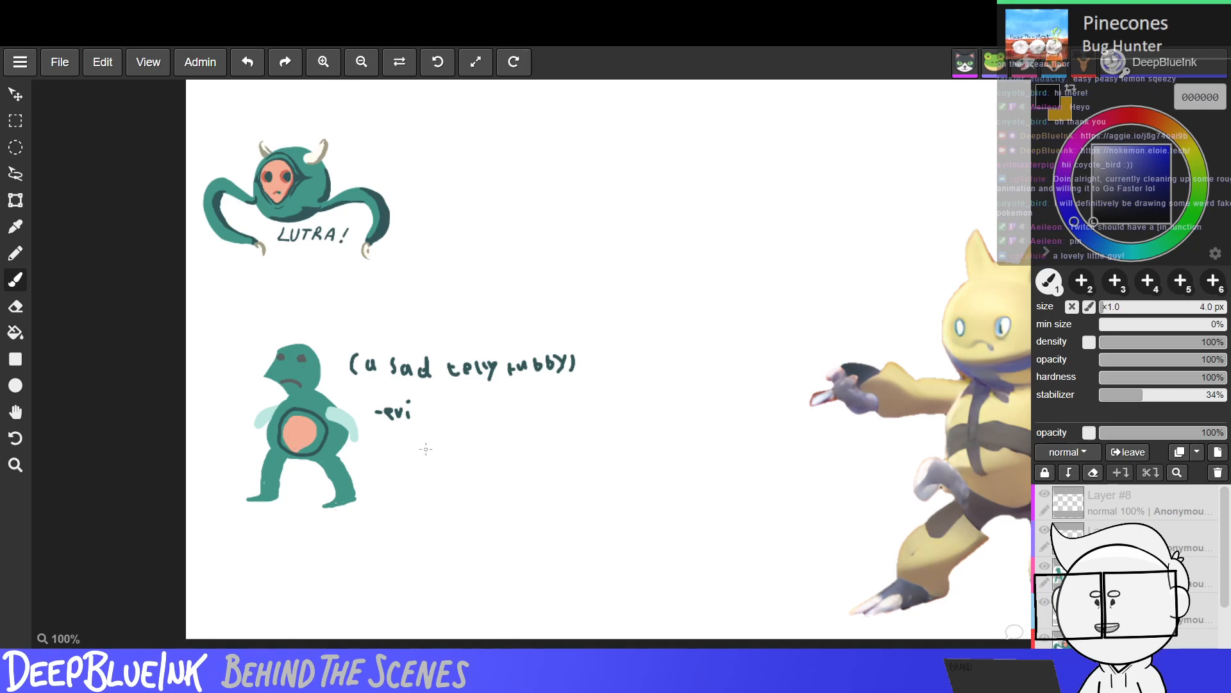
# Look over the whole shared canvas, examining the teal drawings and the large yellow creature.
pyautogui.press('h')
pyautogui.moveTo(366, 470); pyautogui.dragTo(331, 497)
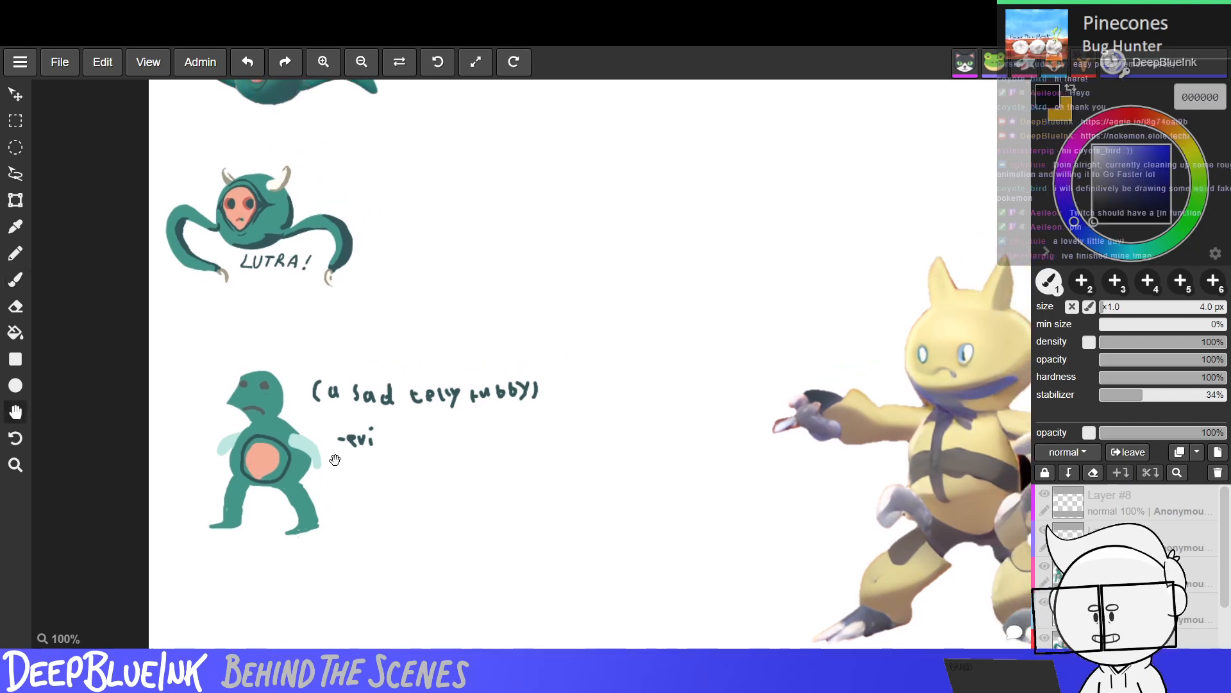
pyautogui.moveTo(359, 501); pyautogui.dragTo(128, 457)
pyautogui.press('b')
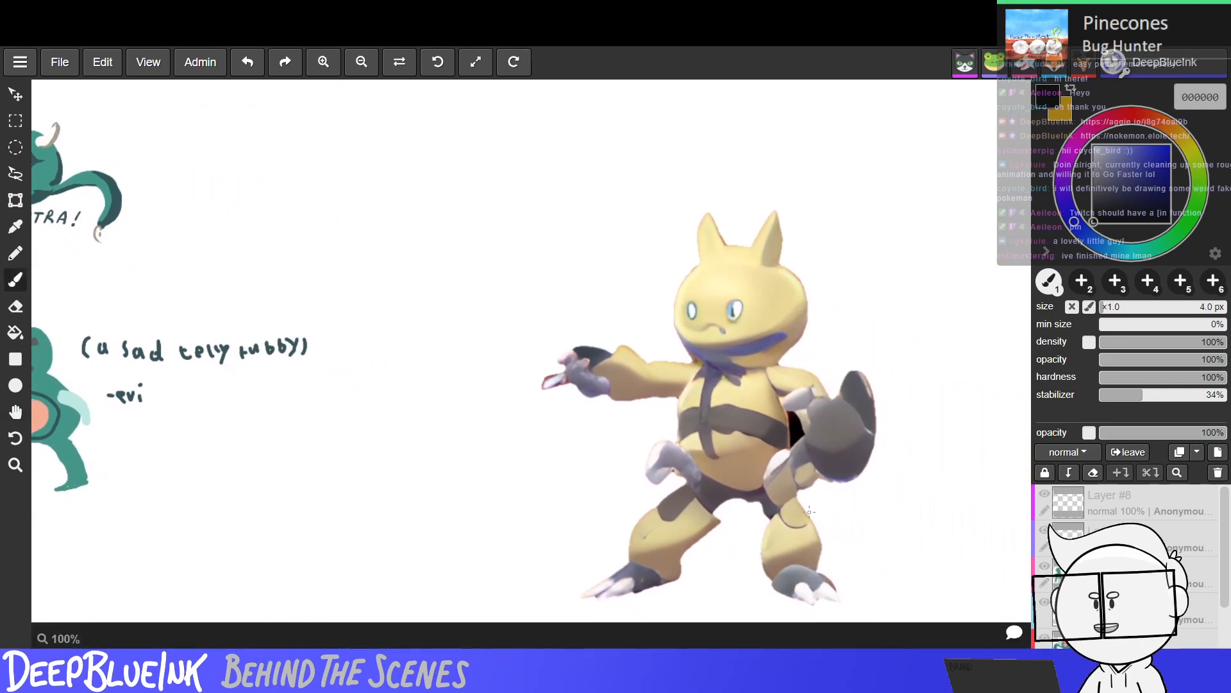
pyautogui.scroll(-3, 810, 498)
pyautogui.scroll(2, 814, 515)
pyautogui.scroll(-1, 813, 515)
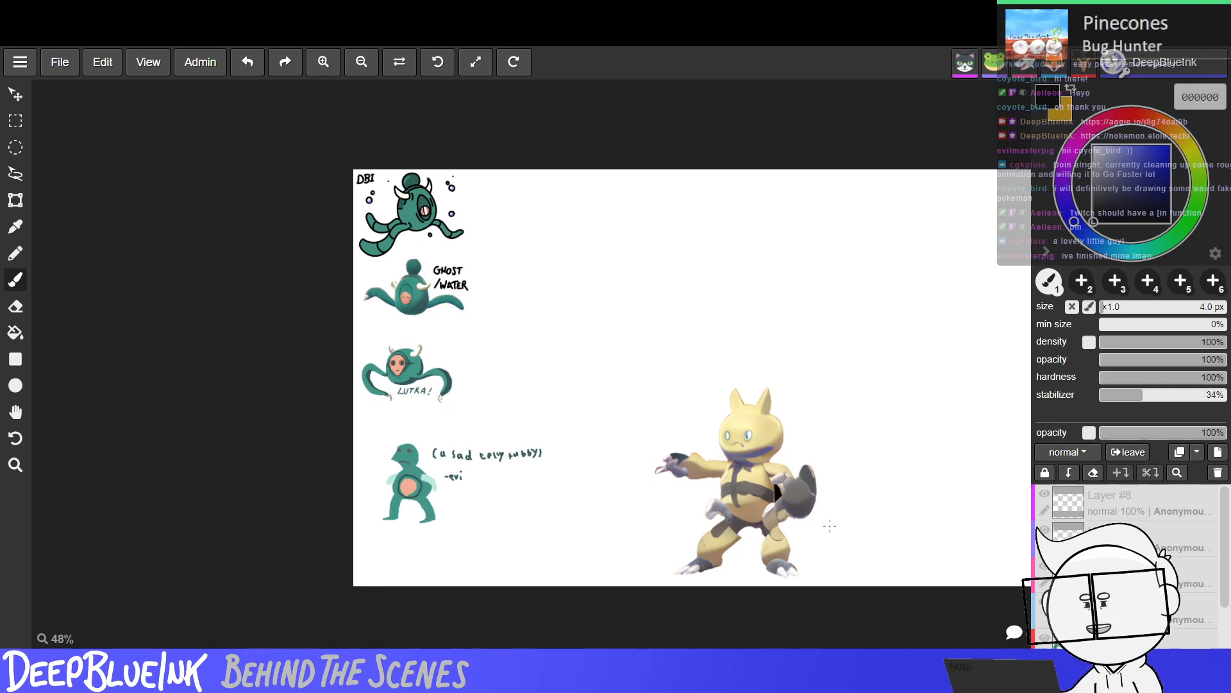
pyautogui.scroll(2, 829, 525)
pyautogui.moveTo(760, 338); pyautogui.dragTo(756, 373)
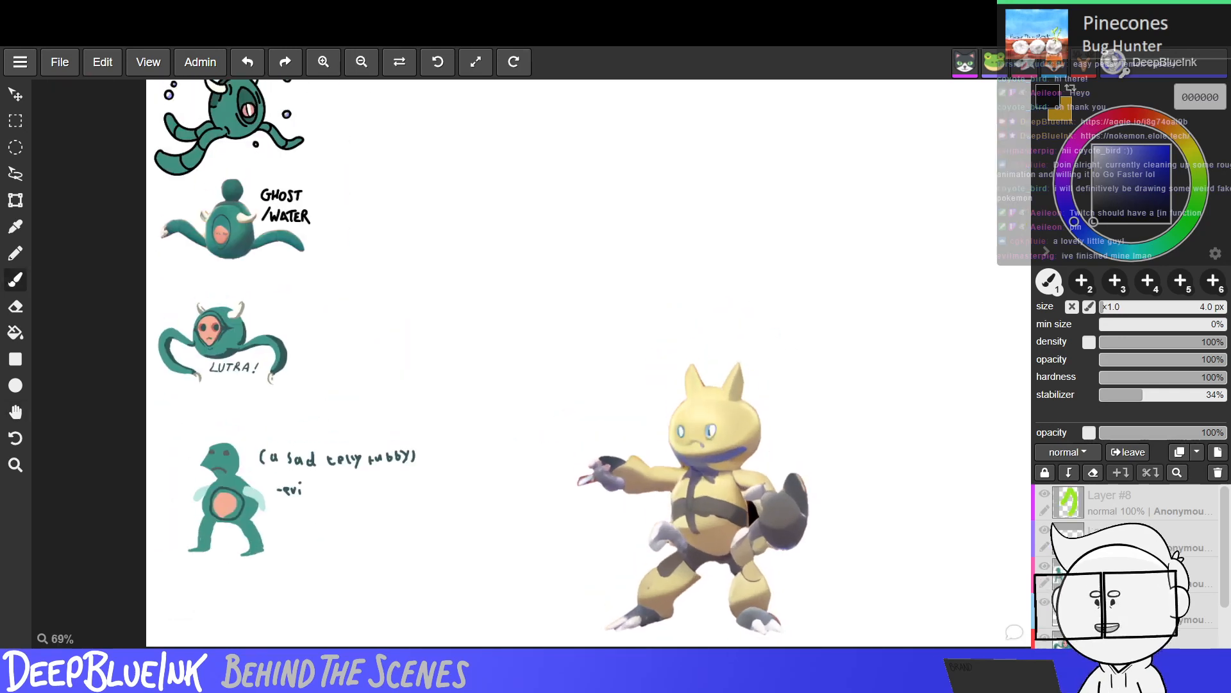
# Switch to the Nokemon generator, generate a new creature and dismiss the advertisement beside it.
pyautogui.hotkey('ctrl', 'Tab')
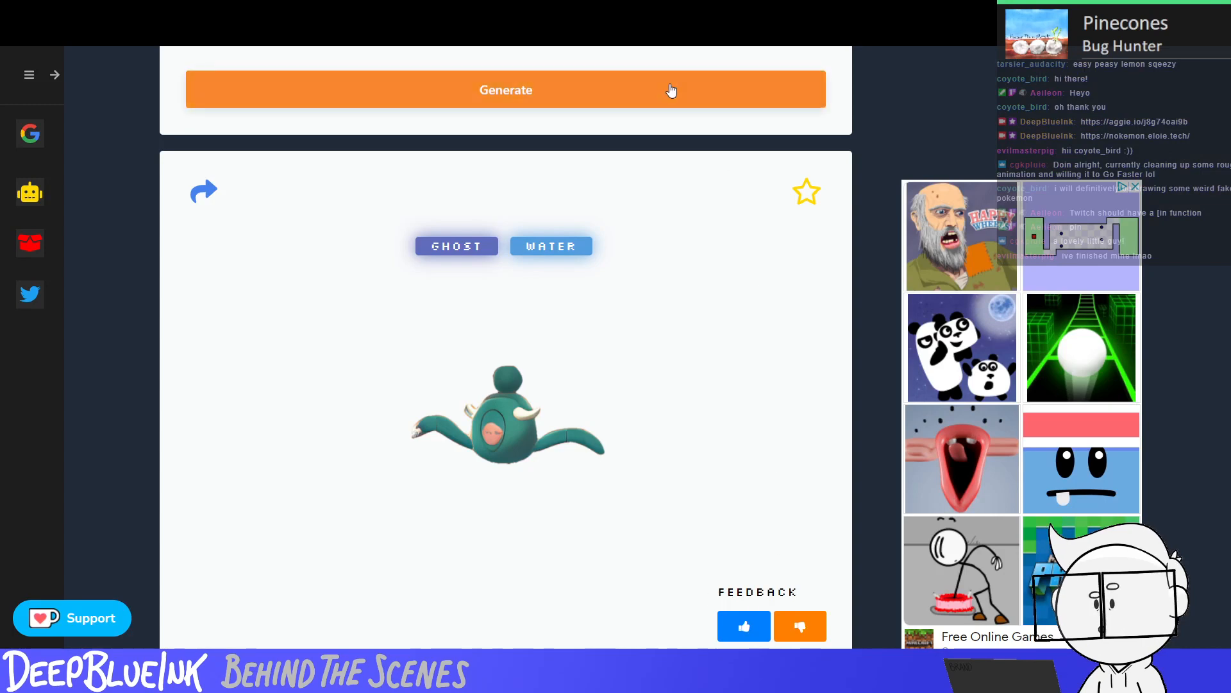
pyautogui.click(667, 96)
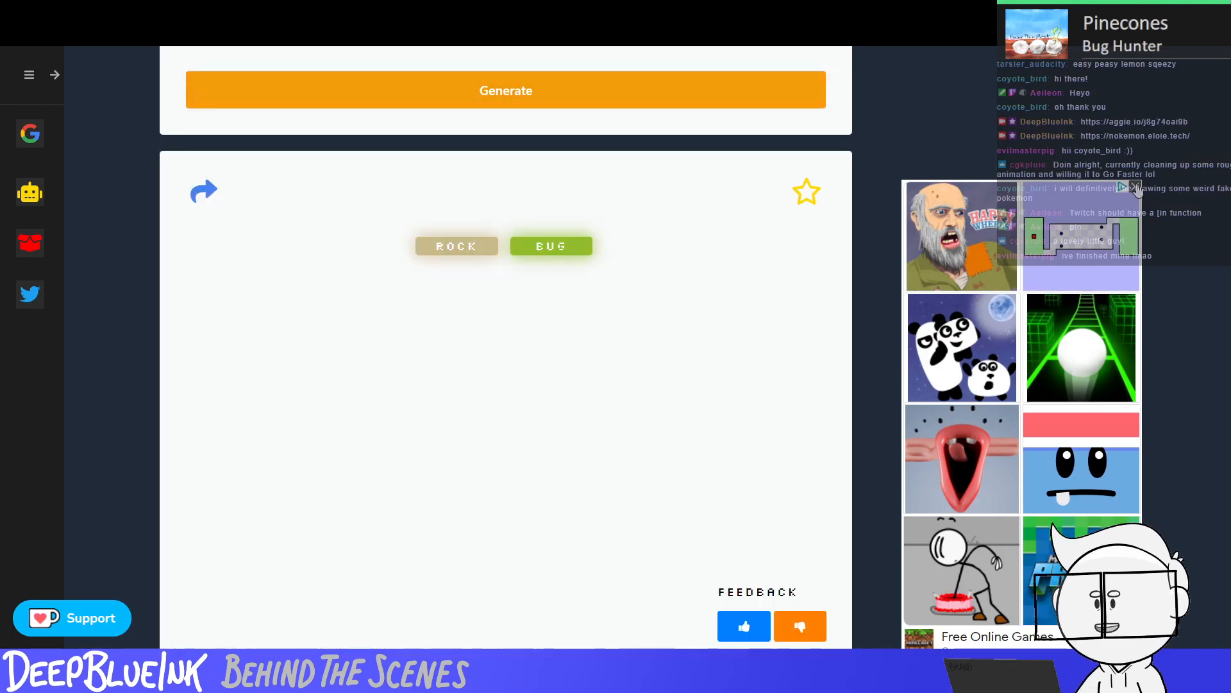
pyautogui.click(1136, 187)
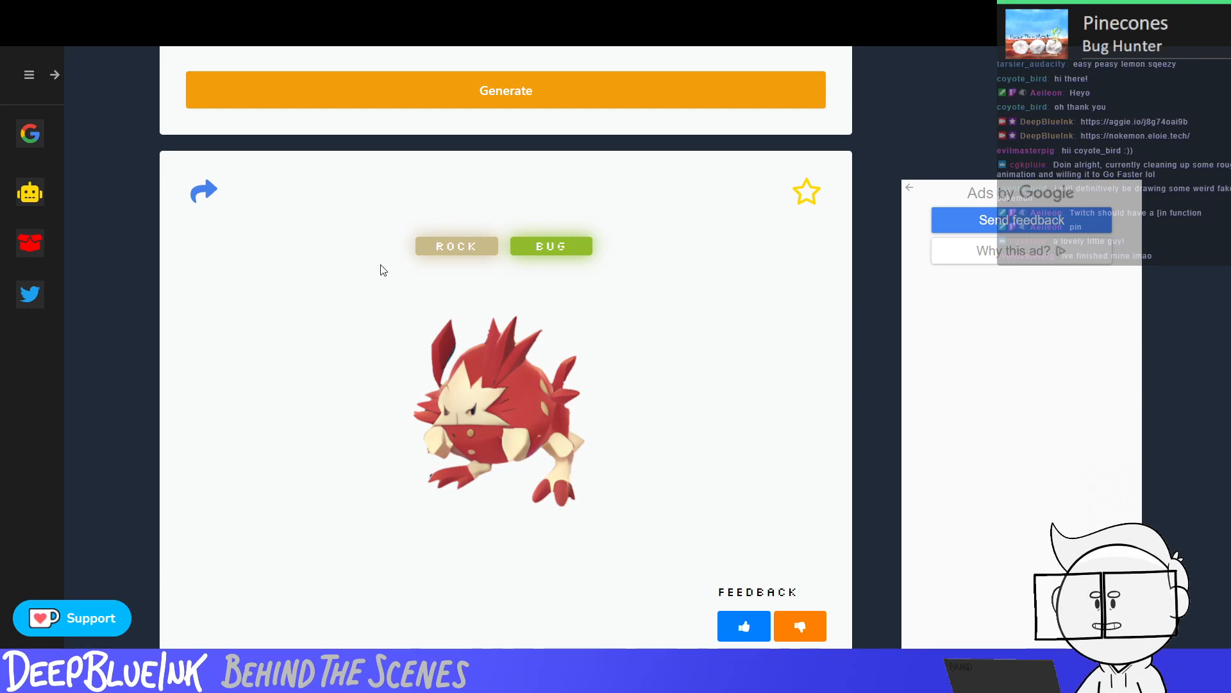
# Switch back to the shared drawing canvas and paste the generated red creature beside the teal drawings.
pyautogui.hotkey('alt', 'Tab')
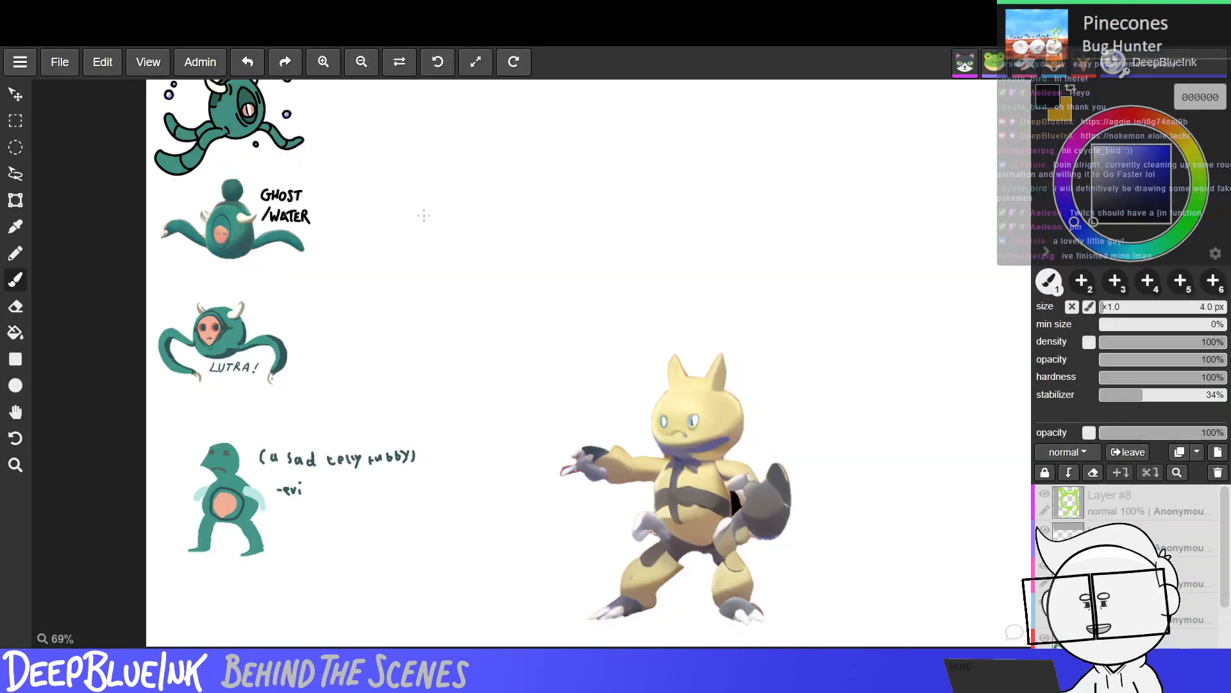
pyautogui.moveTo(426, 212); pyautogui.dragTo(462, 307, button='middle')
pyautogui.hotkey('ctrl', 'v')
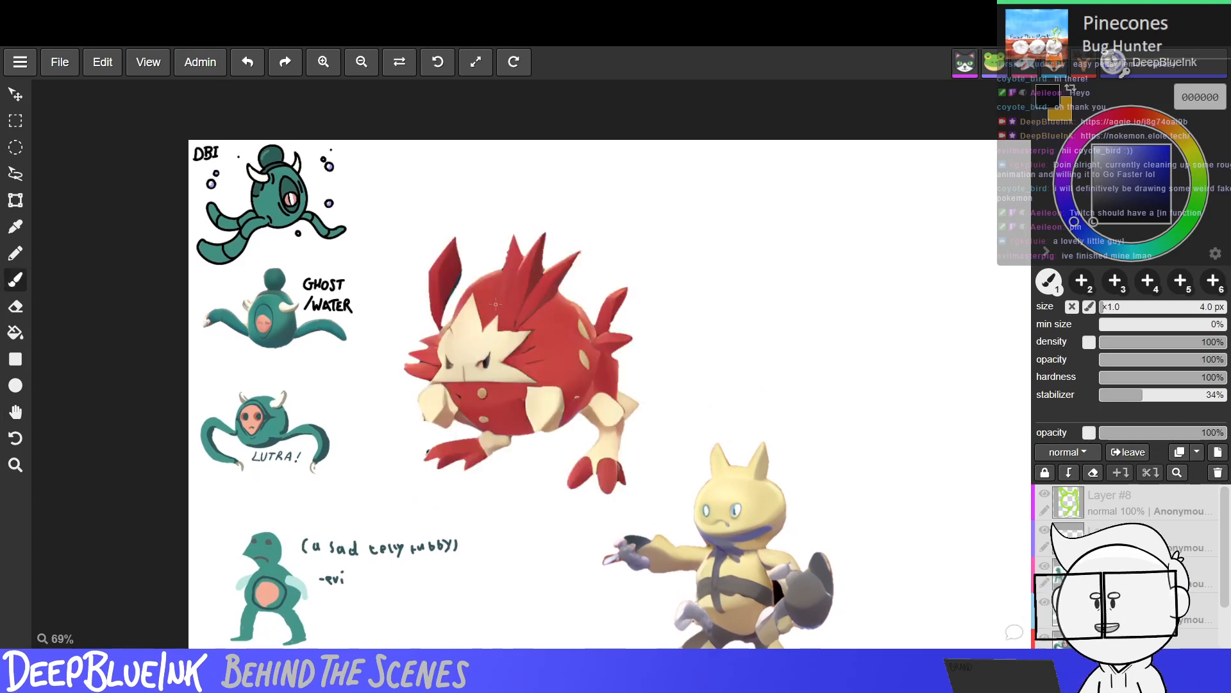
# Scale the red creature down to roughly the Ghost/Water reference's size and place it level with that reference, beyond its label.
pyautogui.press('v')
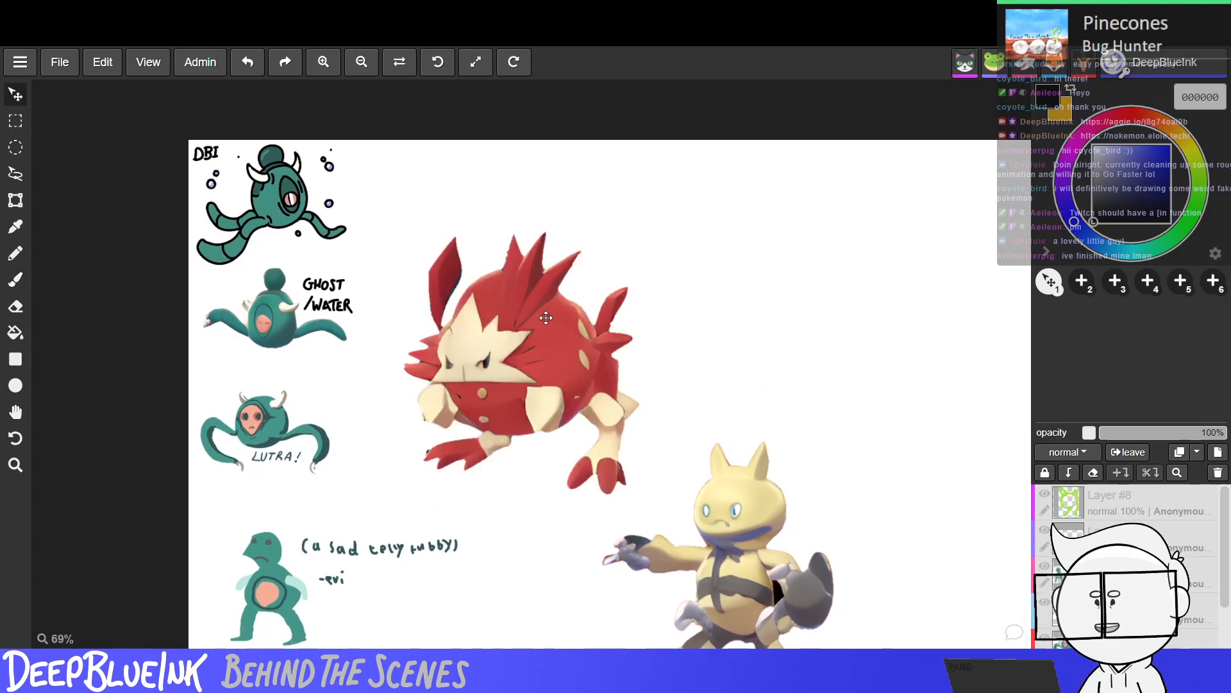
pyautogui.press('t')
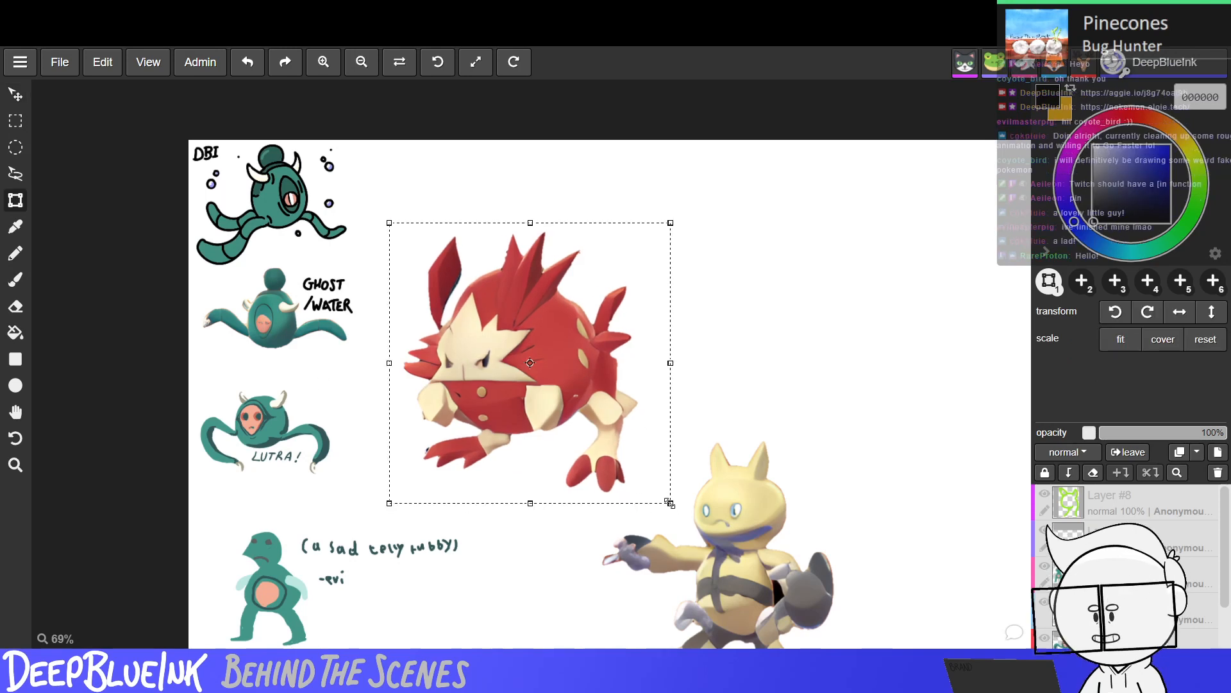
pyautogui.moveTo(672, 505); pyautogui.dragTo(548, 424)
pyautogui.hotkey('ctrl', 'z')
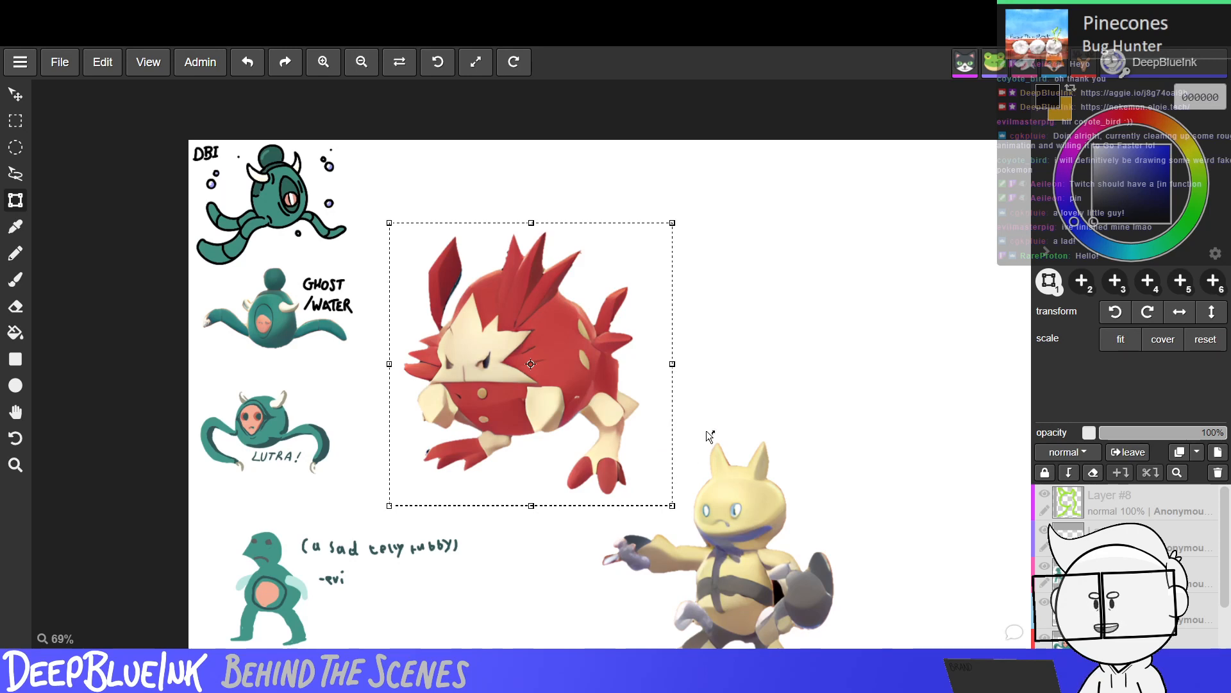
pyautogui.moveTo(672, 507); pyautogui.dragTo(510, 344)
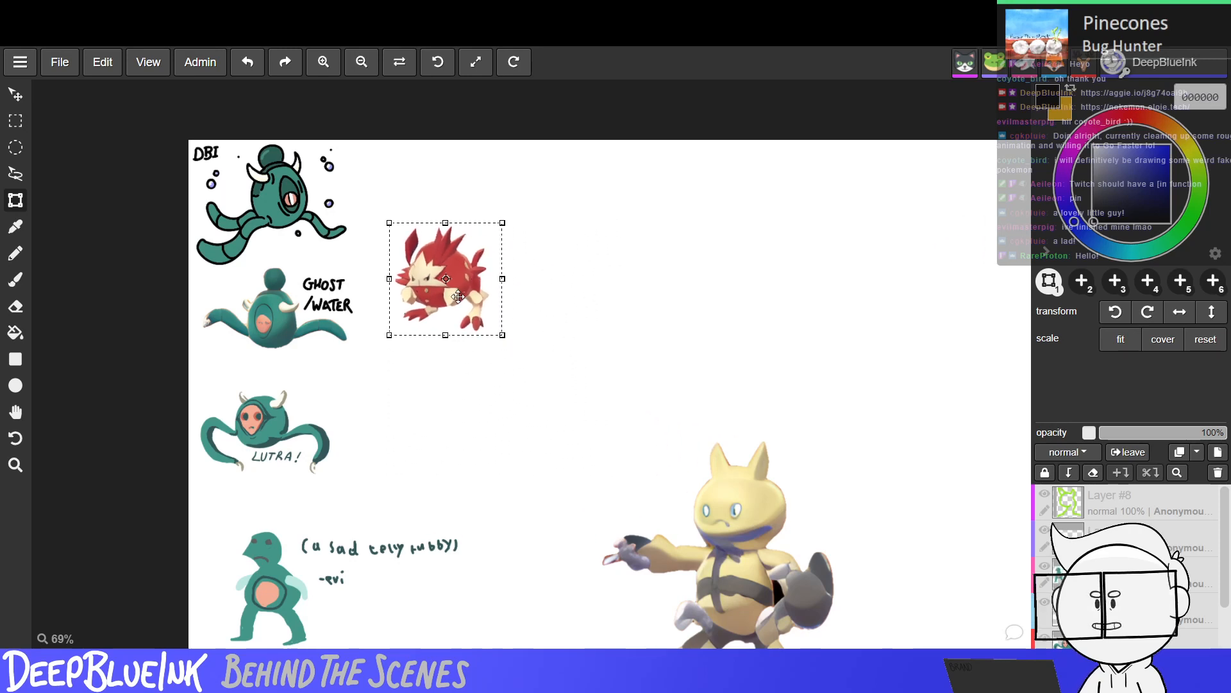
pyautogui.moveTo(459, 297); pyautogui.dragTo(470, 325)
pyautogui.moveTo(510, 364)
pyautogui.mouseDown()
pyautogui.moveTo(485, 328)
pyautogui.moveTo(497, 363)
pyautogui.mouseUp()
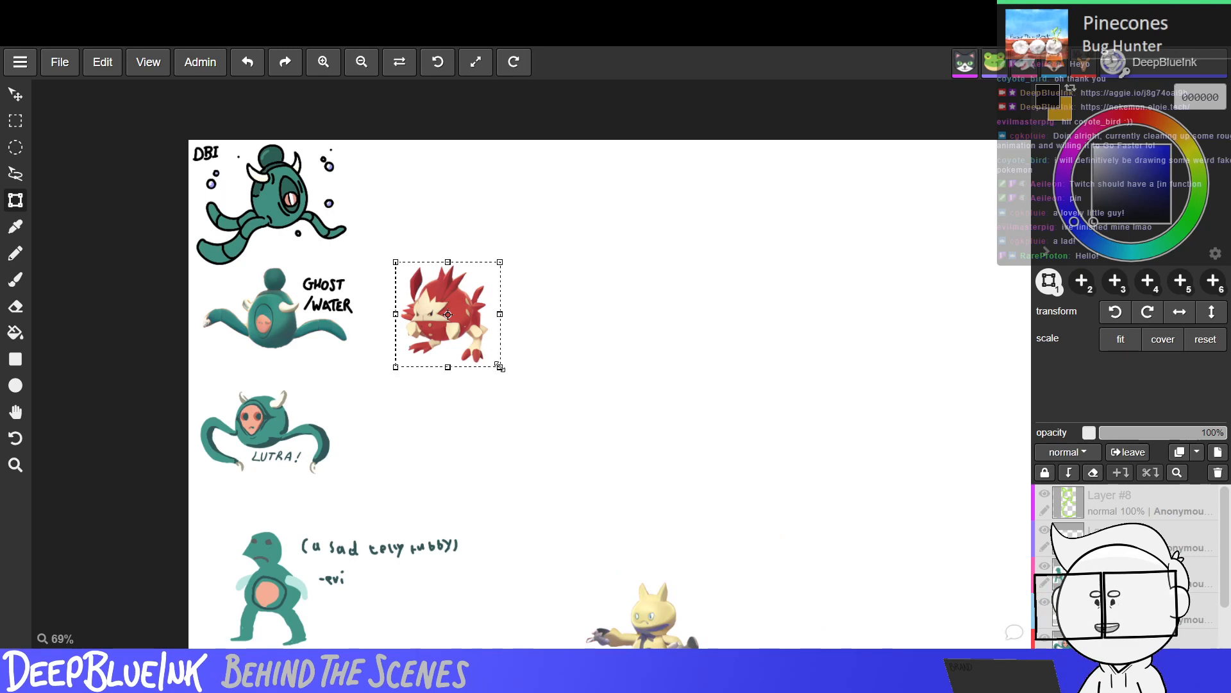
pyautogui.moveTo(500, 367); pyautogui.dragTo(462, 328)
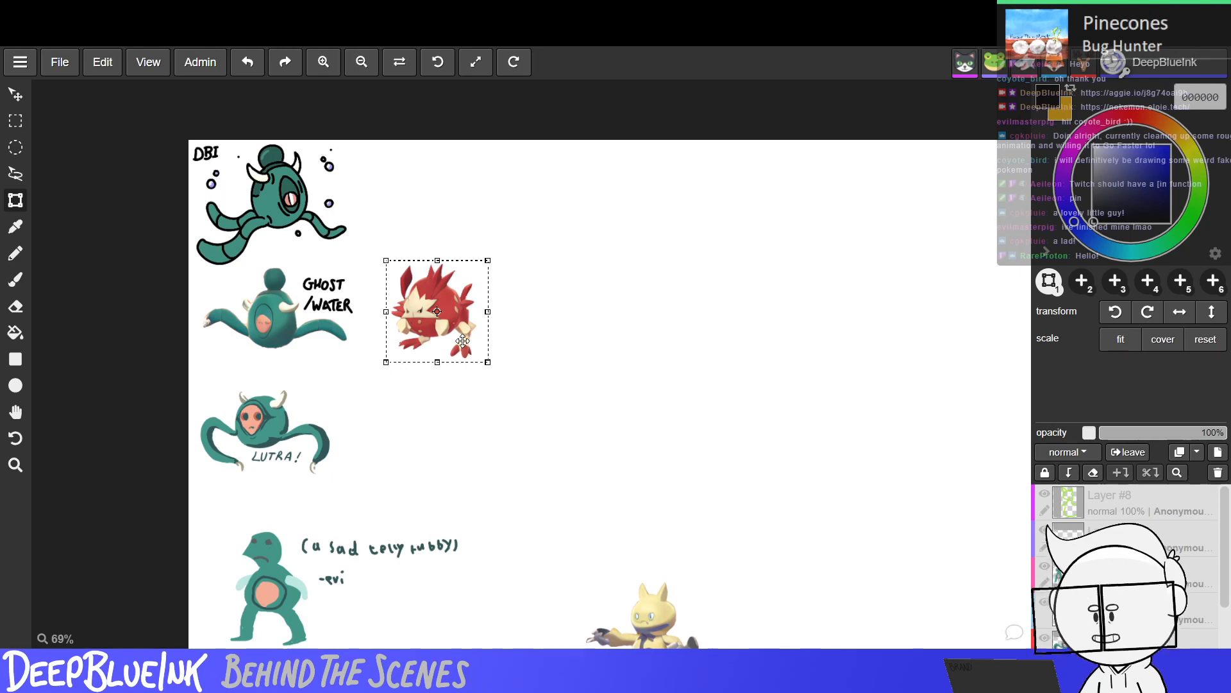
# Letter the label ROCK /BUG in black beside the red creature with the 4 px brush.
pyautogui.click(15, 253)
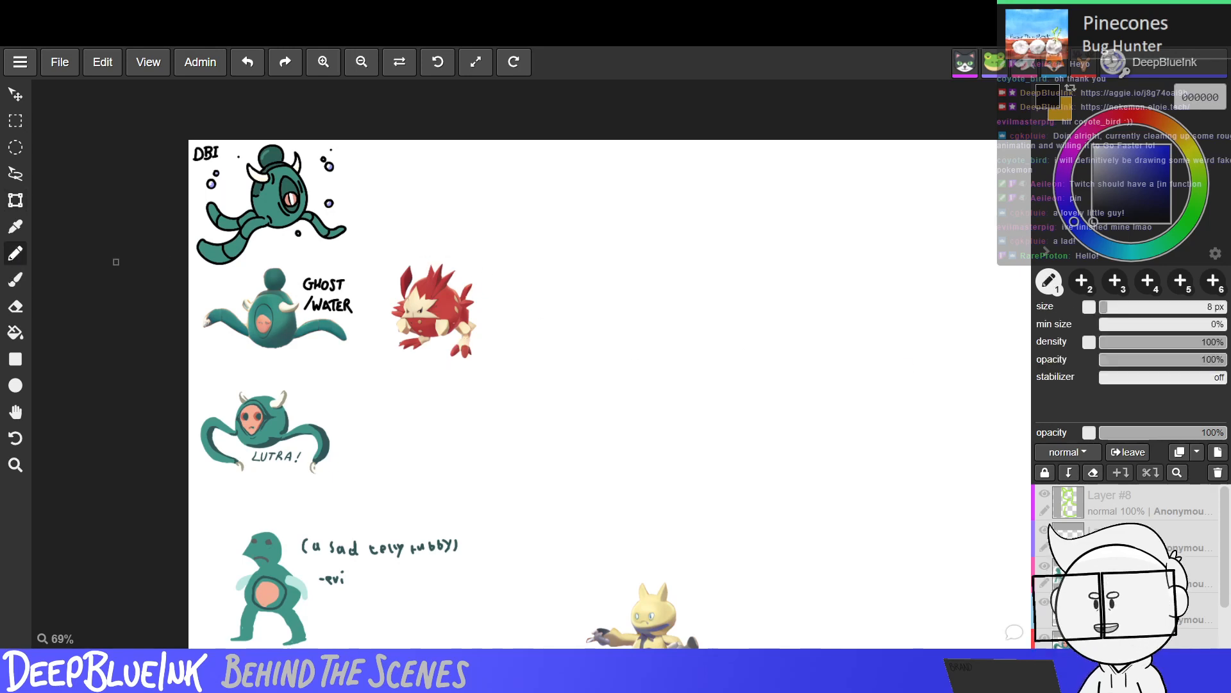
pyautogui.click(25, 274)
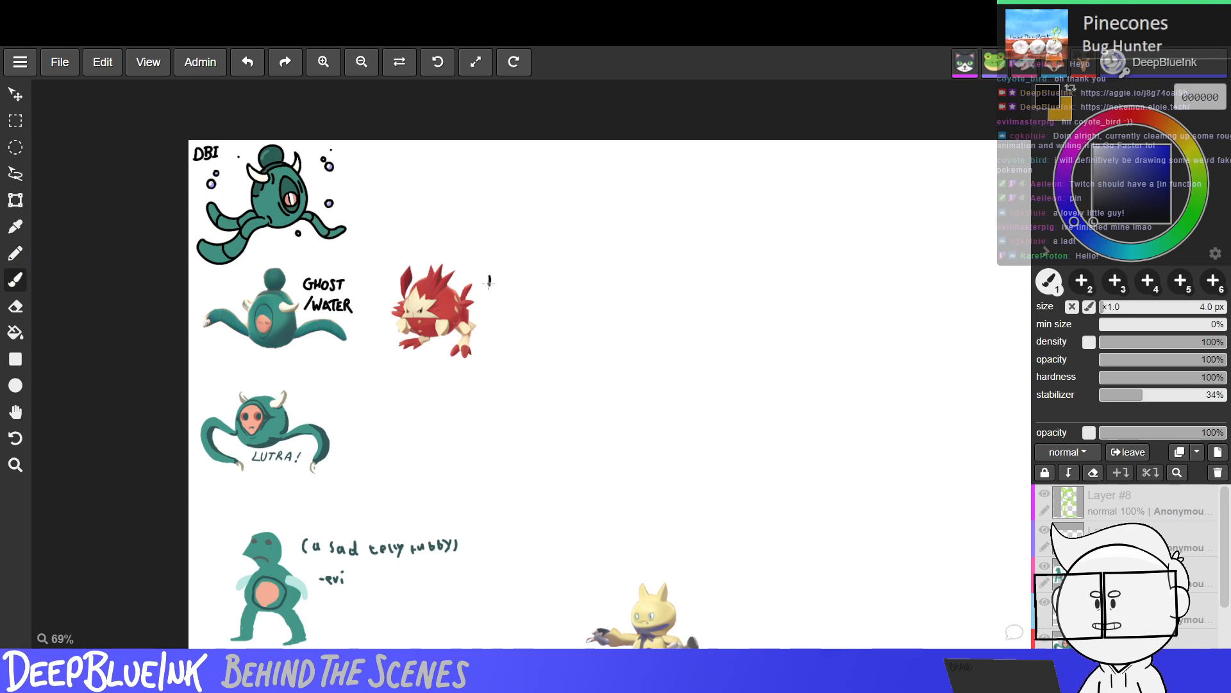
pyautogui.moveTo(489, 281)
pyautogui.mouseDown()
pyautogui.moveTo(525, 288)
pyautogui.moveTo(488, 308)
pyautogui.moveTo(520, 297)
pyautogui.moveTo(530, 307)
pyautogui.mouseUp()
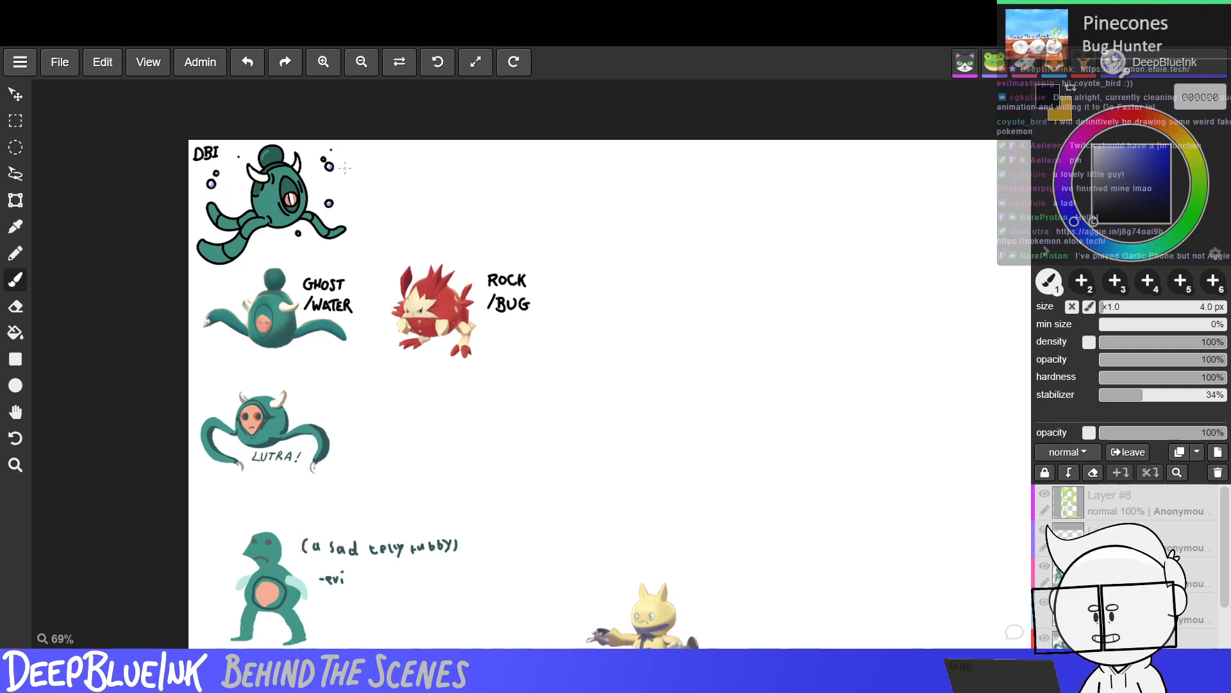
# Try a round black body outline in the blank space above the Rock/Bug reference with the 4 px brush.
pyautogui.scroll(1, 345, 168)
pyautogui.scroll(2, 345, 168)
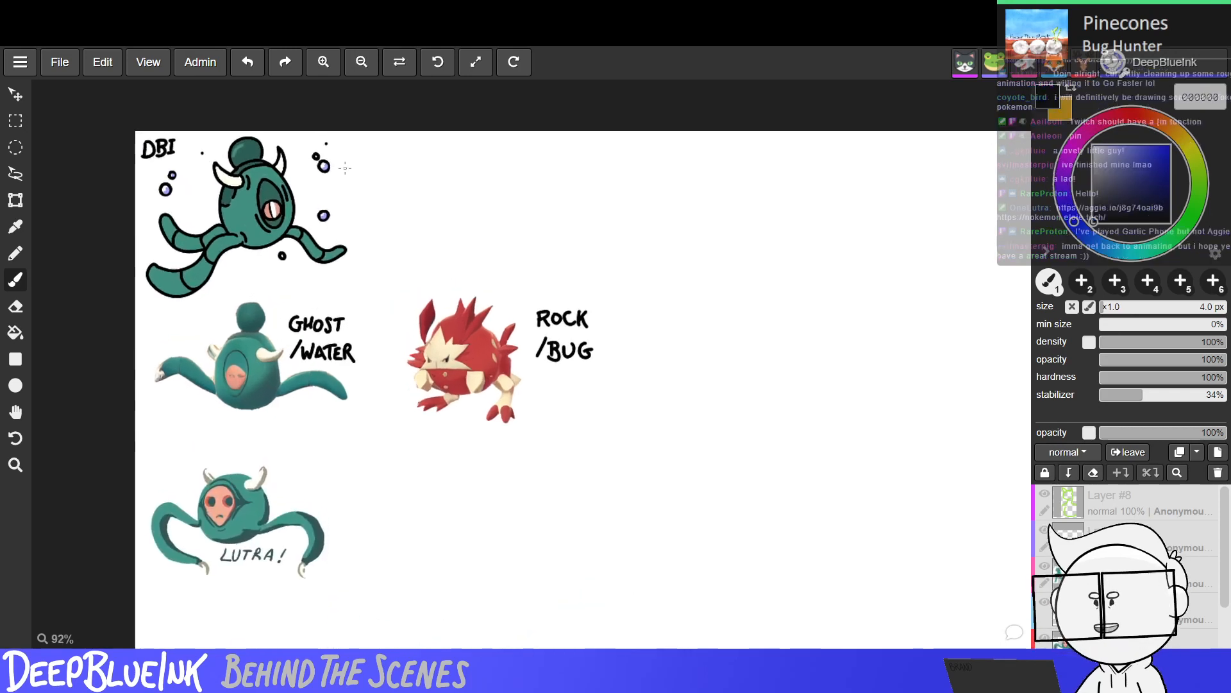
pyautogui.moveTo(344, 264); pyautogui.dragTo(308, 244)
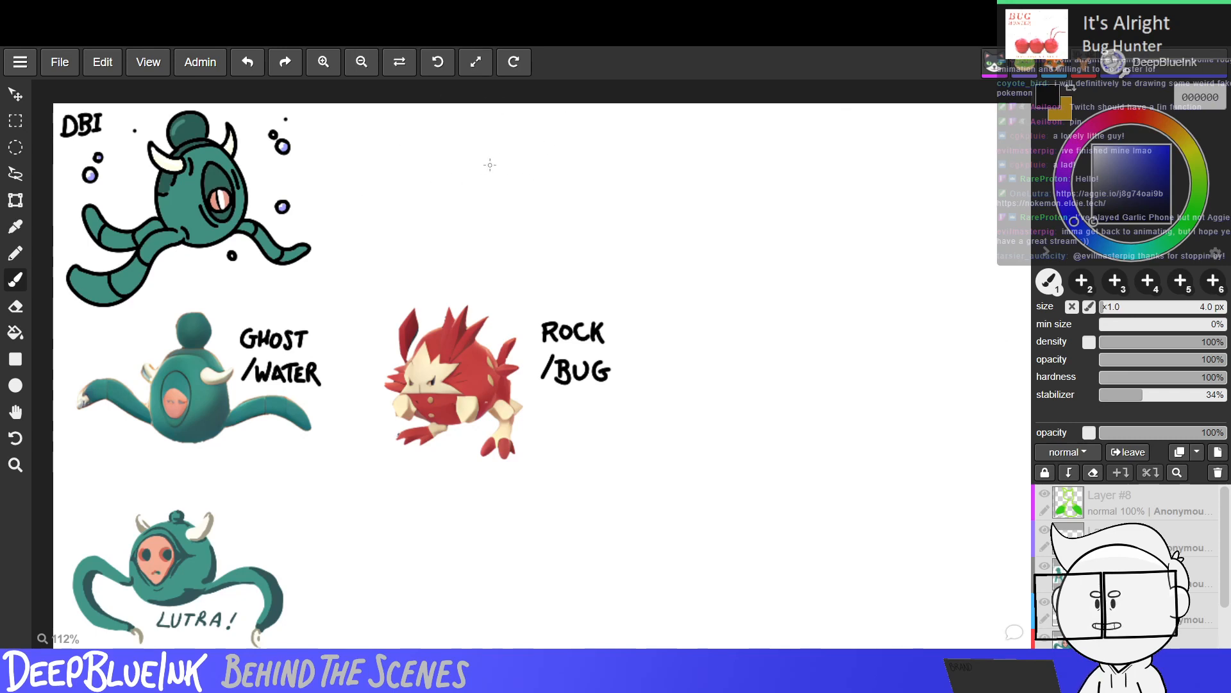
pyautogui.moveTo(405, 145)
pyautogui.mouseDown()
pyautogui.moveTo(423, 217)
pyautogui.moveTo(412, 137)
pyautogui.moveTo(494, 209)
pyautogui.mouseUp()
pyautogui.hotkey('ctrl', 'z')
pyautogui.hotkey('ctrl', 'z')
pyautogui.moveTo(417, 136)
pyautogui.mouseDown()
pyautogui.moveTo(448, 129)
pyautogui.moveTo(440, 143)
pyautogui.moveTo(477, 221)
pyautogui.moveTo(397, 139)
pyautogui.moveTo(377, 211)
pyautogui.moveTo(399, 137)
pyautogui.moveTo(370, 197)
pyautogui.moveTo(484, 183)
pyautogui.moveTo(448, 226)
pyautogui.moveTo(479, 159)
pyautogui.moveTo(412, 154)
pyautogui.moveTo(451, 236)
pyautogui.moveTo(414, 152)
pyautogui.mouseUp()
pyautogui.hotkey('ctrl', 'z')
pyautogui.hotkey('ctrl', 'z')
pyautogui.hotkey('ctrl', 'z')
pyautogui.hotkey('ctrl', 'z')
pyautogui.hotkey('ctrl', 'z')
pyautogui.hotkey('ctrl', 'z')
pyautogui.hotkey('ctrl', 'z')
pyautogui.hotkey('ctrl', 'z')
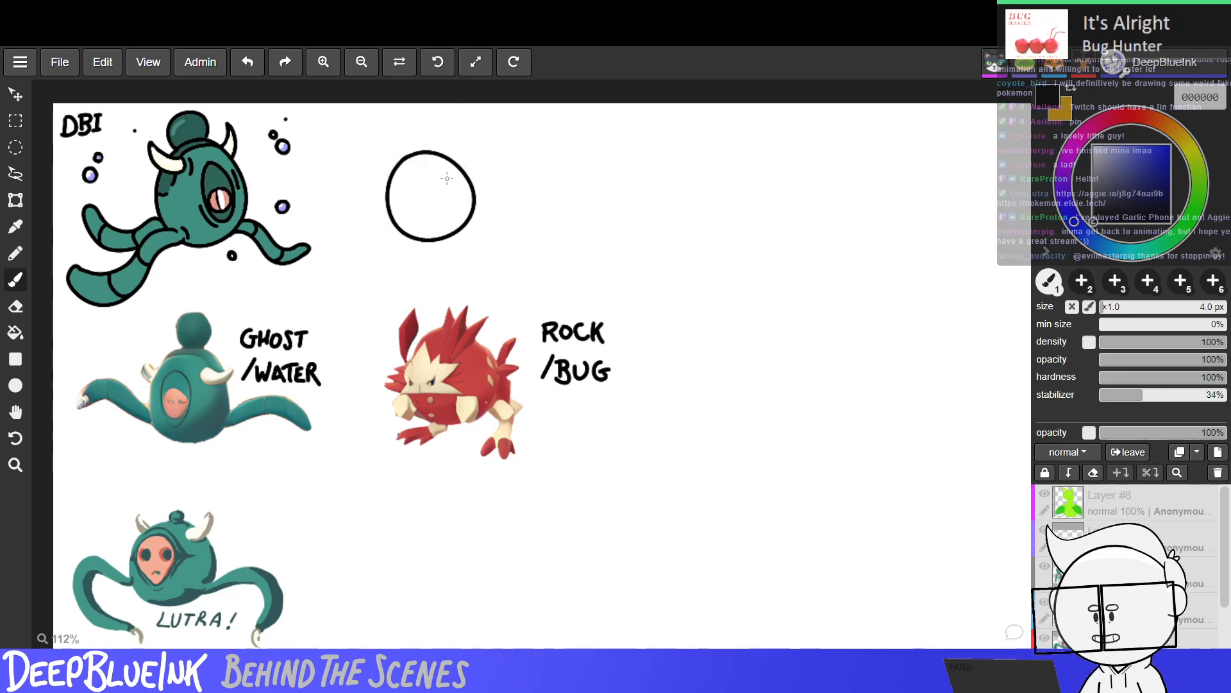
# Try angular face lines inside the body circle, then undo them.
pyautogui.moveTo(417, 209)
pyautogui.mouseDown()
pyautogui.moveTo(468, 203)
pyautogui.moveTo(416, 208)
pyautogui.moveTo(420, 176)
pyautogui.moveTo(440, 160)
pyautogui.mouseUp()
pyautogui.hotkey('ctrl', 'z')
pyautogui.hotkey('ctrl', 'z')
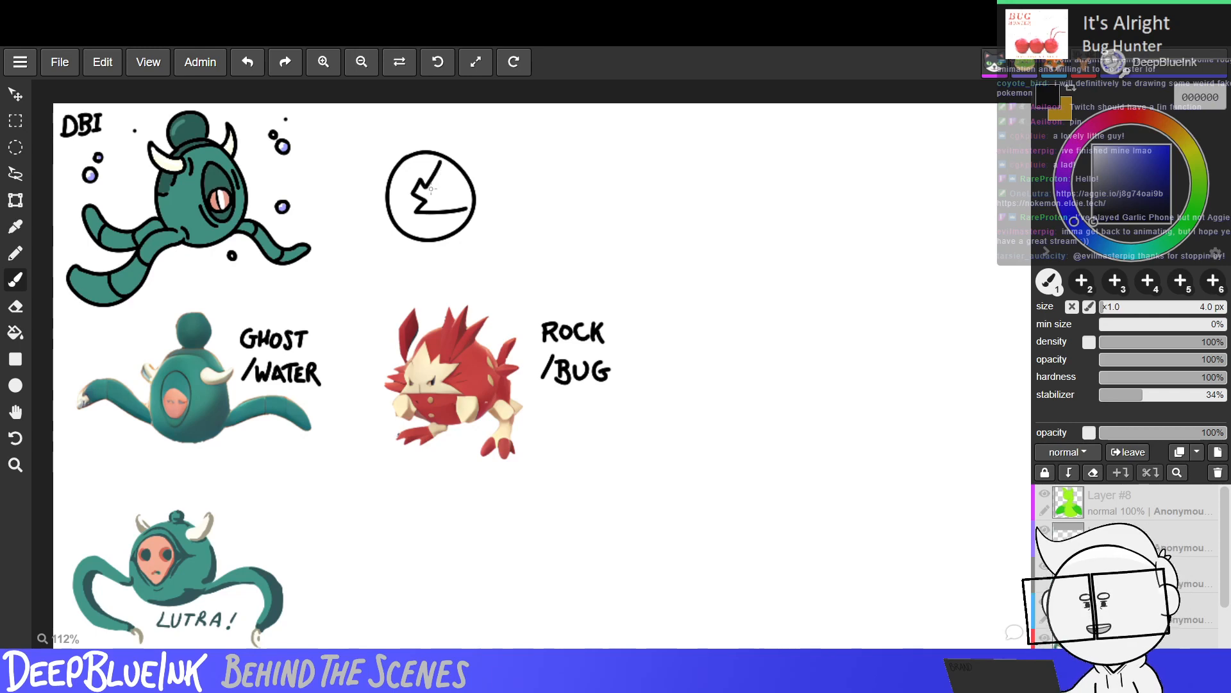
pyautogui.hotkey('ctrl', 'z')
pyautogui.moveTo(420, 182)
pyautogui.mouseDown()
pyautogui.moveTo(441, 157)
pyautogui.moveTo(470, 186)
pyautogui.mouseUp()
pyautogui.hotkey('ctrl', 'z')
pyautogui.hotkey('ctrl', 'z')
pyautogui.hotkey('ctrl', 'z')
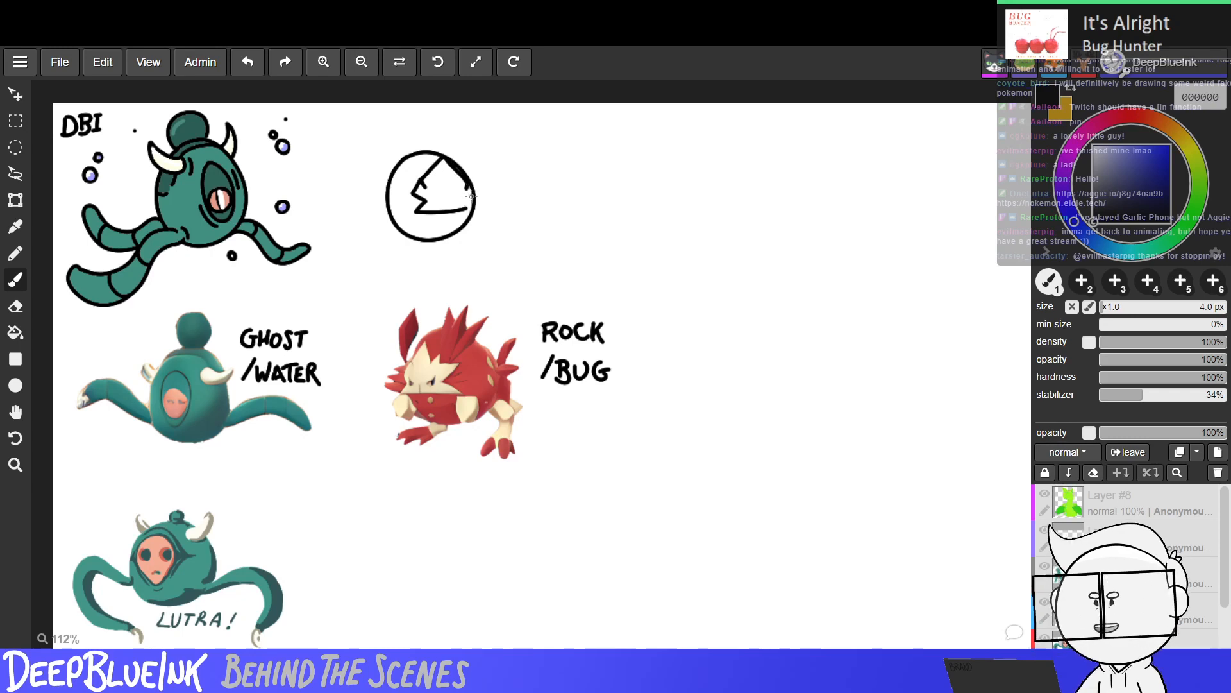
pyautogui.moveTo(469, 191); pyautogui.dragTo(472, 205)
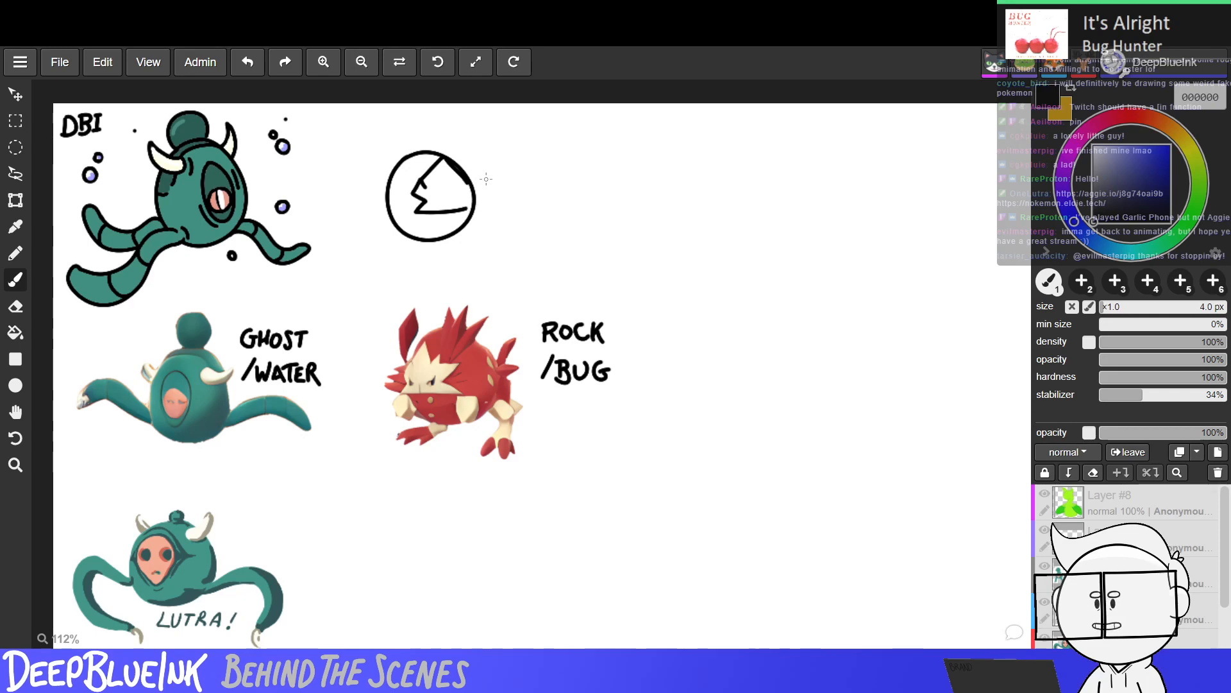
pyautogui.hotkey('ctrl', 'z')
pyautogui.hotkey('ctrl', 'z')
pyautogui.hotkey('ctrl', 'z')
pyautogui.hotkey('ctrl', 'z')
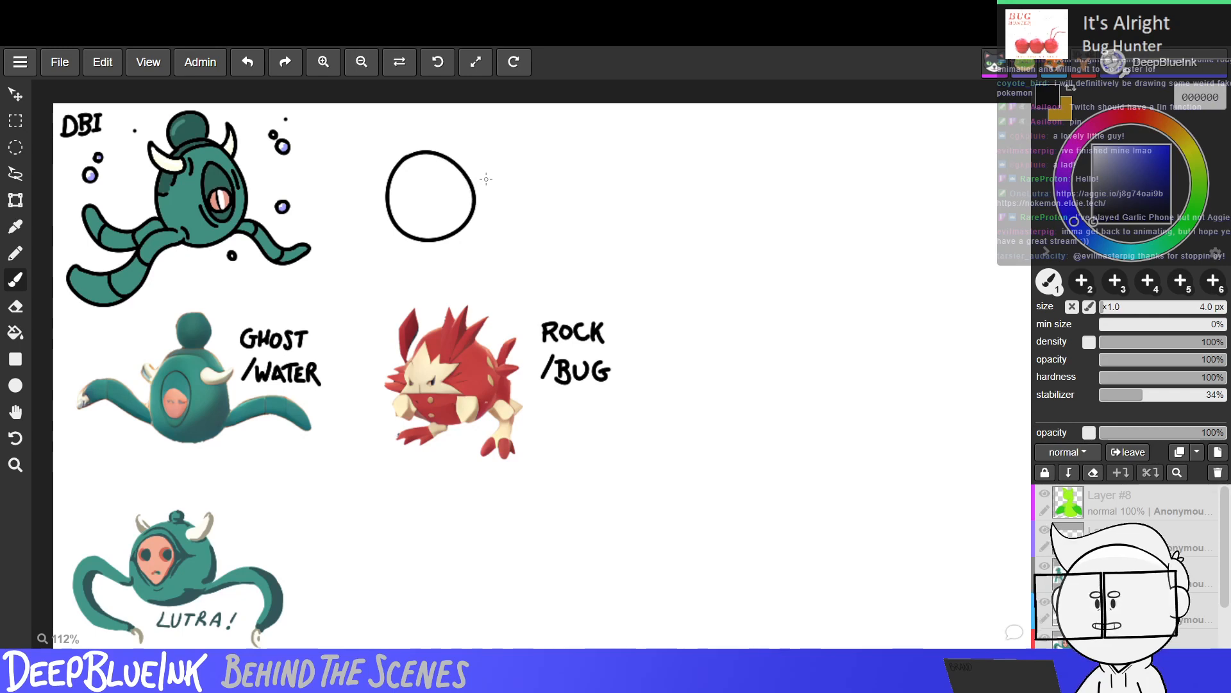
# Replace the body circle with a new black circle set slightly further right above the red reference creature.
pyautogui.hotkey('ctrl', 'z')
pyautogui.moveTo(437, 157)
pyautogui.mouseDown()
pyautogui.moveTo(408, 215)
pyautogui.moveTo(460, 152)
pyautogui.moveTo(490, 240)
pyautogui.moveTo(442, 151)
pyautogui.moveTo(459, 242)
pyautogui.mouseUp()
pyautogui.hotkey('ctrl', 'z')
pyautogui.hotkey('ctrl', 'z')
pyautogui.hotkey('ctrl', 'z')
pyautogui.hotkey('ctrl', 'z')
pyautogui.moveTo(465, 149)
pyautogui.mouseDown()
pyautogui.moveTo(508, 206)
pyautogui.moveTo(470, 149)
pyautogui.mouseUp()
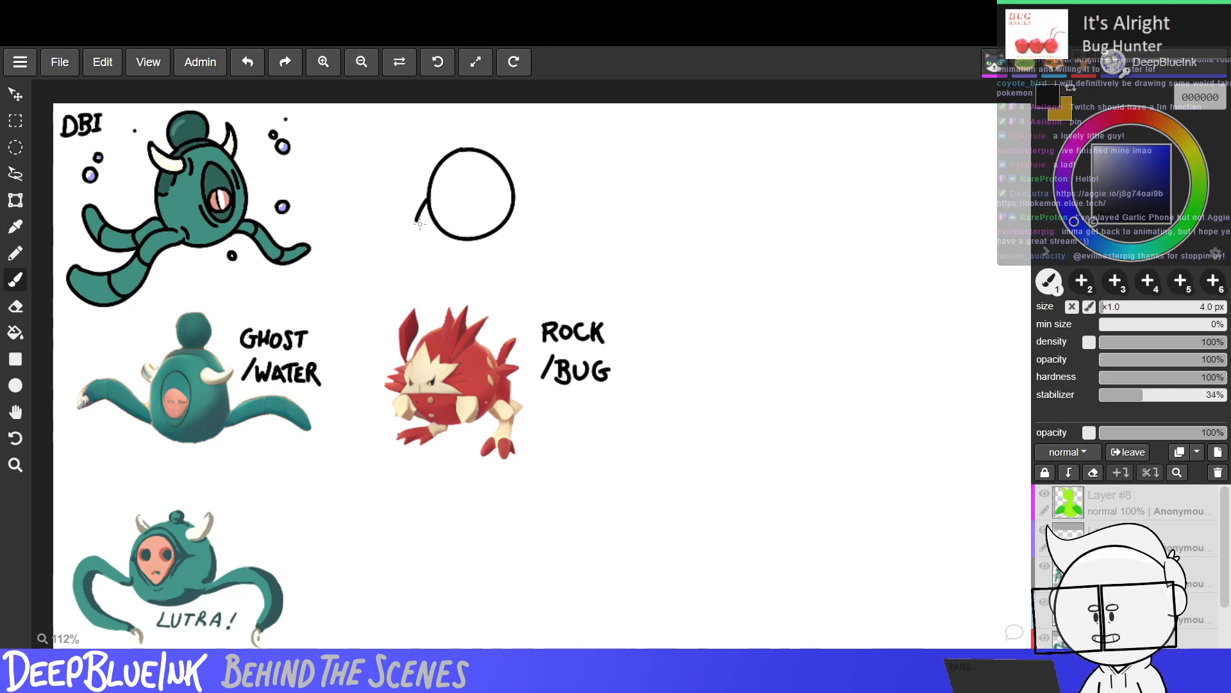
# Draw a claw with three pointed fingers projecting from the left edge of the body circle.
pyautogui.moveTo(409, 181)
pyautogui.mouseDown()
pyautogui.moveTo(427, 191)
pyautogui.moveTo(396, 184)
pyautogui.mouseUp()
pyautogui.hotkey('ctrl', 'z')
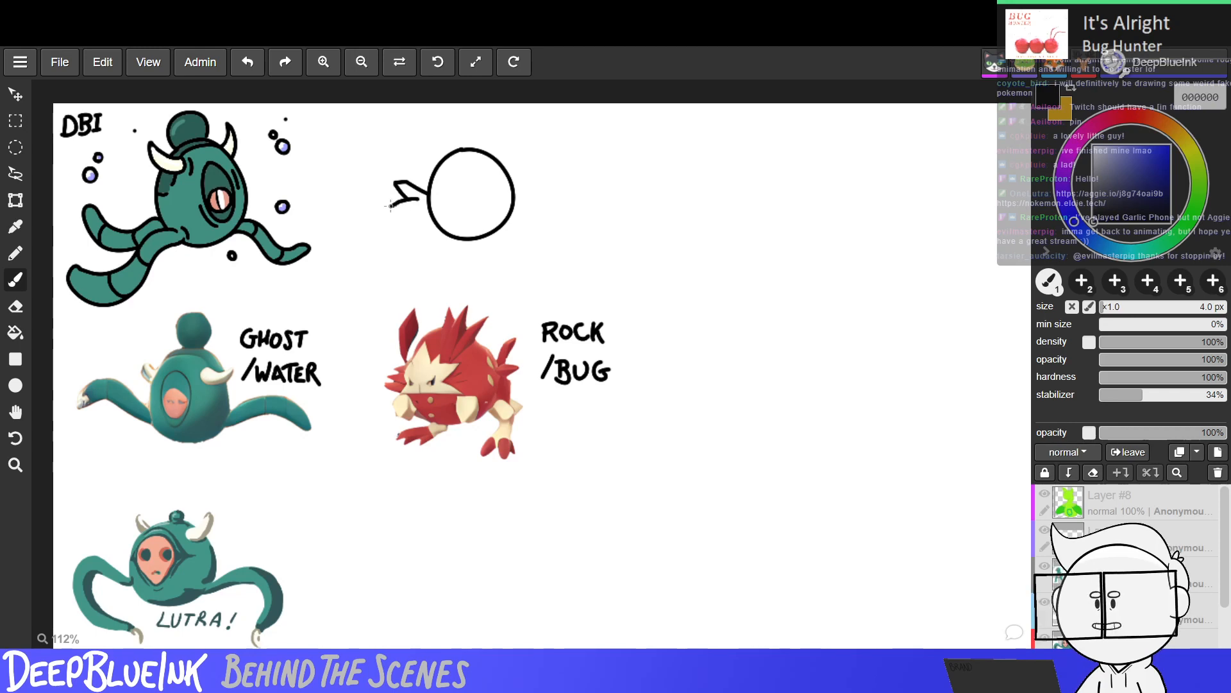
pyautogui.moveTo(418, 199); pyautogui.dragTo(393, 206)
# Draw a bent leg descending below the claw and running under the body, ending in pointed toes.
pyautogui.moveTo(411, 218); pyautogui.dragTo(404, 243)
pyautogui.hotkey('ctrl', 'z')
pyautogui.hotkey('ctrl', 'z')
pyautogui.moveTo(403, 244); pyautogui.dragTo(394, 252)
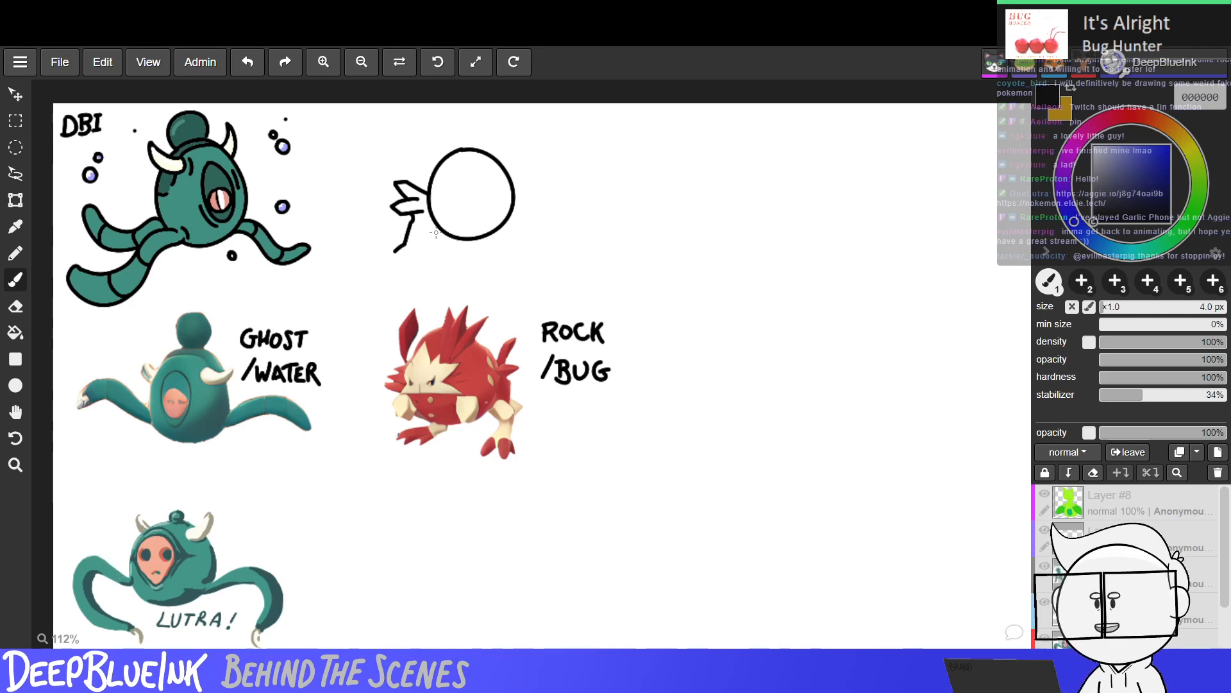
pyautogui.hotkey('ctrl', 'z')
pyautogui.moveTo(403, 243)
pyautogui.mouseDown()
pyautogui.moveTo(394, 252)
pyautogui.moveTo(410, 259)
pyautogui.moveTo(443, 251)
pyautogui.moveTo(442, 274)
pyautogui.mouseUp()
pyautogui.hotkey('ctrl', 'z')
pyautogui.hotkey('ctrl', 'z')
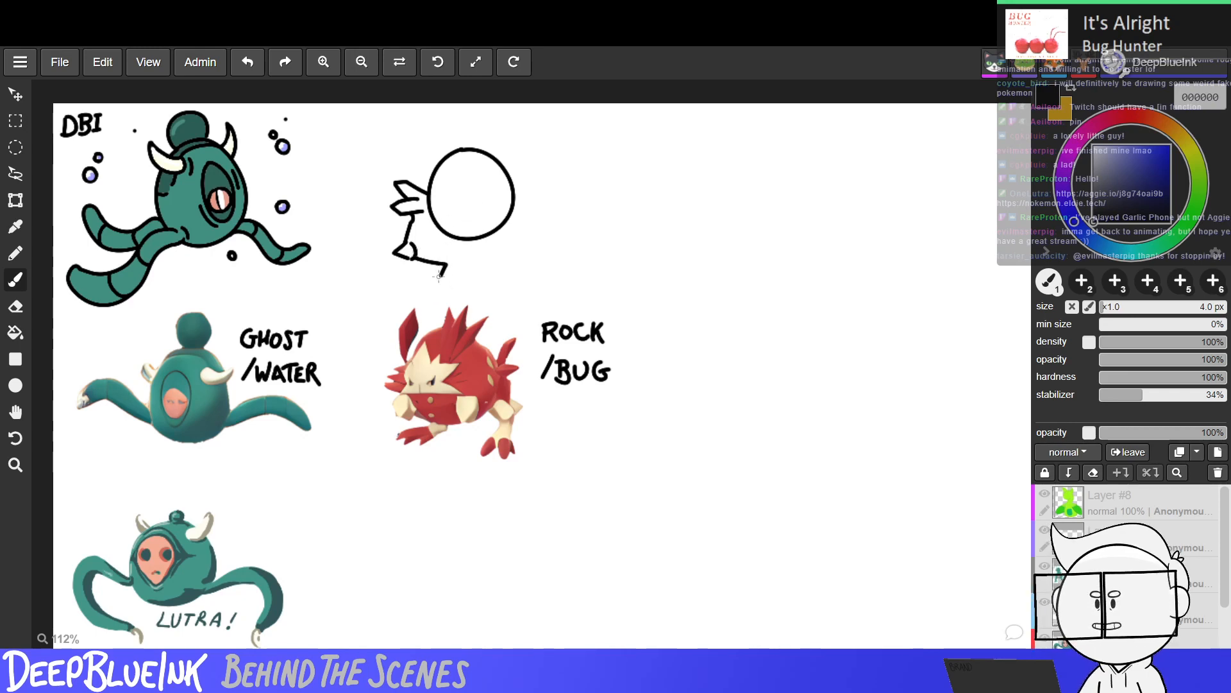
pyautogui.moveTo(442, 269)
pyautogui.mouseDown()
pyautogui.moveTo(436, 289)
pyautogui.moveTo(452, 275)
pyautogui.mouseUp()
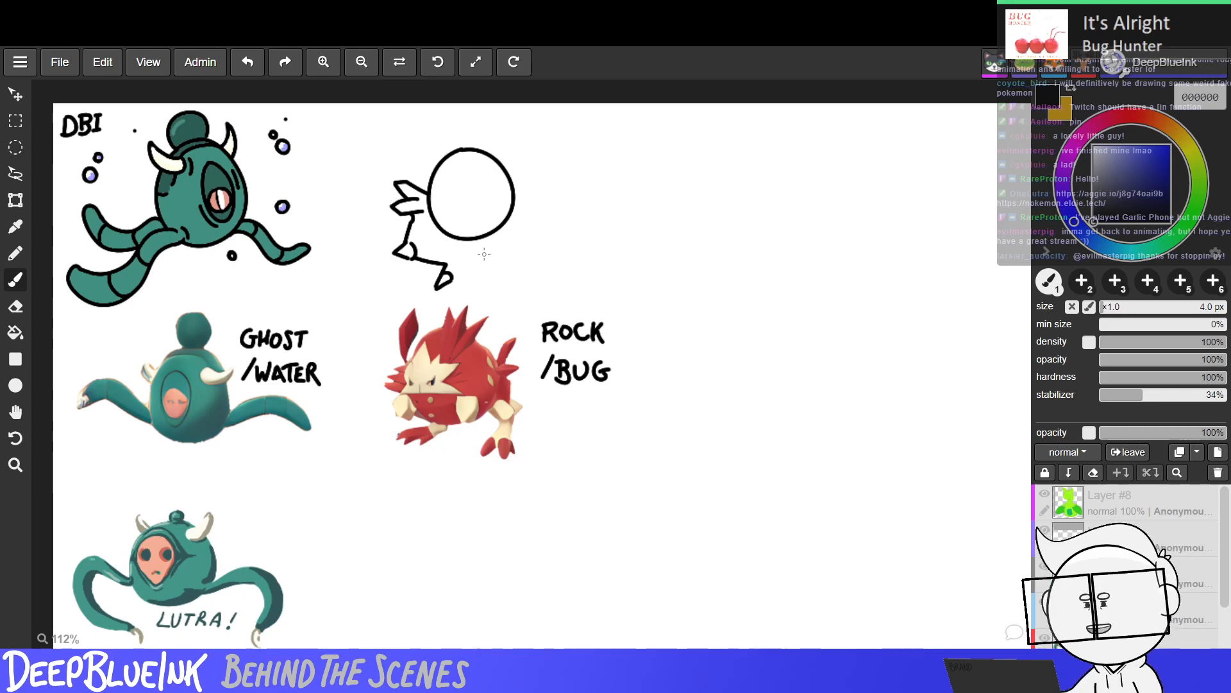
pyautogui.moveTo(454, 275); pyautogui.dragTo(478, 273)
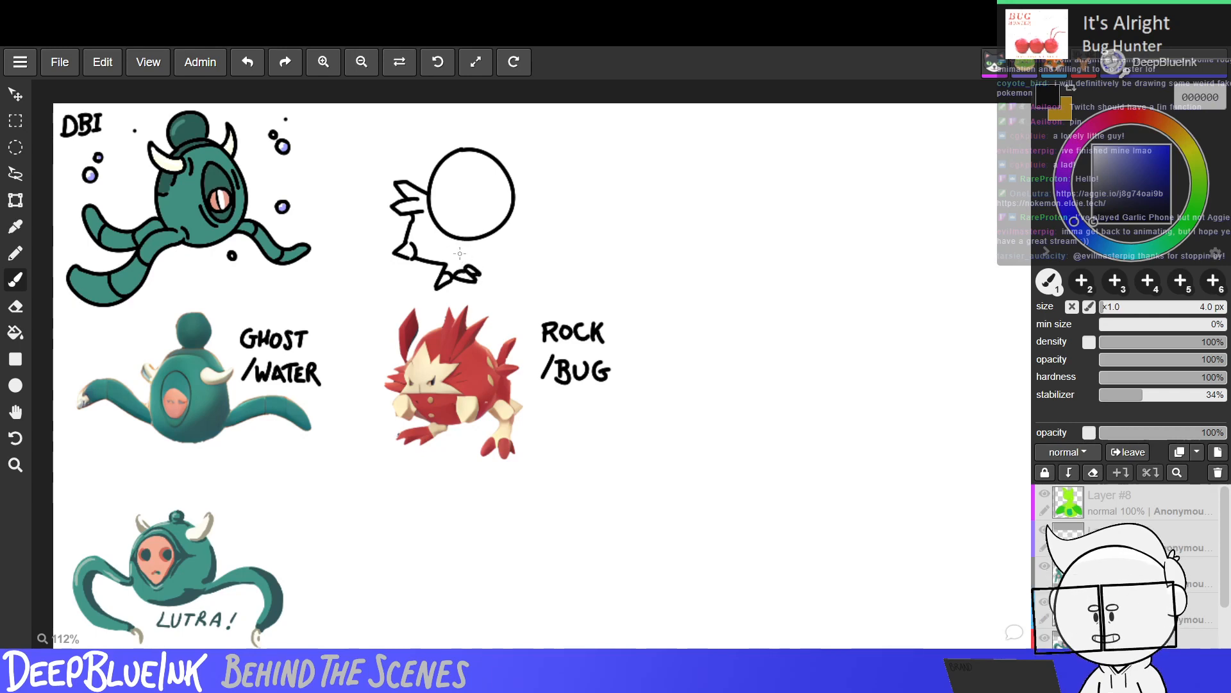
# Join the leg to the underside of the body with an upper contour and add inner lines to the claw.
pyautogui.moveTo(455, 251)
pyautogui.mouseDown()
pyautogui.moveTo(470, 264)
pyautogui.moveTo(433, 233)
pyautogui.moveTo(436, 247)
pyautogui.mouseUp()
pyautogui.hotkey('ctrl', 'z')
pyautogui.hotkey('ctrl', 'z')
pyautogui.hotkey('ctrl', 'z')
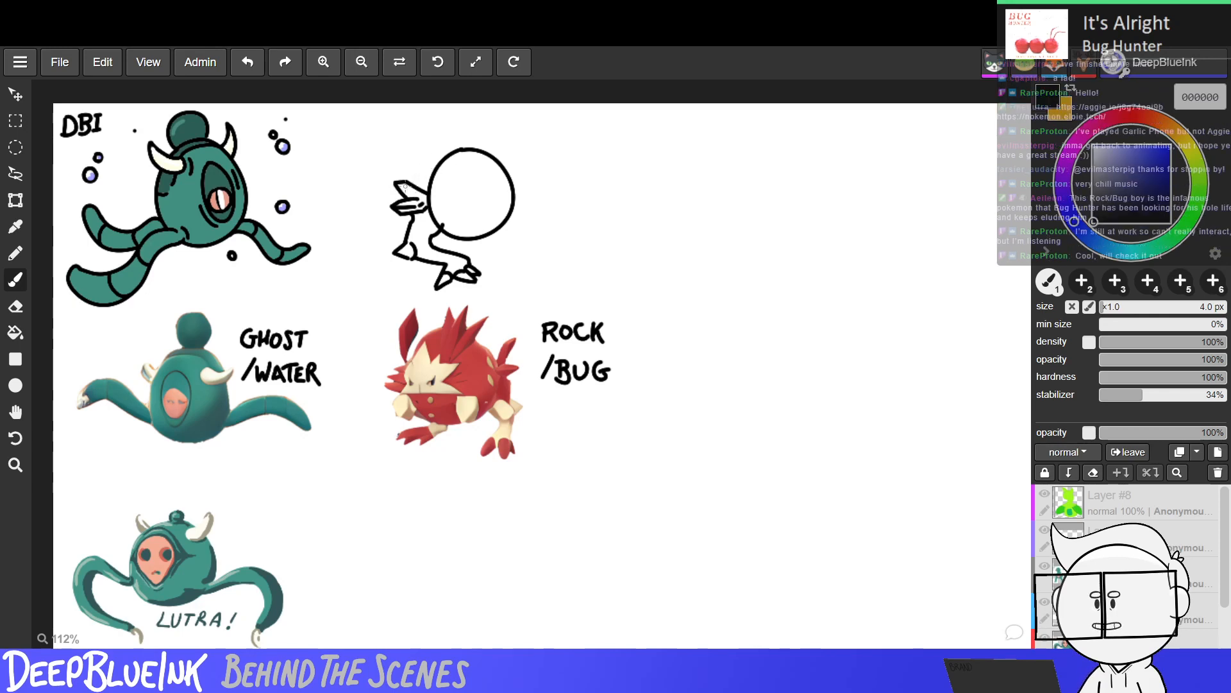
pyautogui.moveTo(415, 191)
pyautogui.mouseDown()
pyautogui.moveTo(393, 182)
pyautogui.moveTo(424, 202)
pyautogui.mouseUp()
# Examine the other artists' drawings across the shared canvas and return to the Rock/Bug sketch.
pyautogui.press('space')
pyautogui.moveTo(533, 592); pyautogui.dragTo(525, 222)
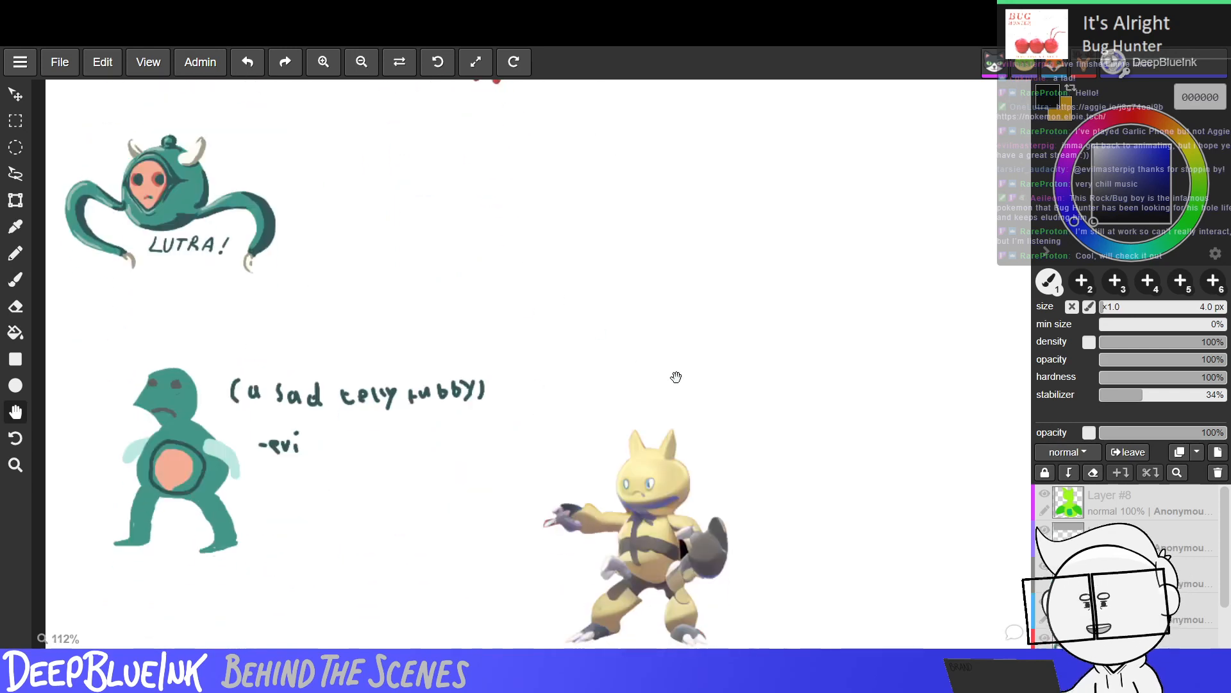
pyautogui.moveTo(762, 457); pyautogui.dragTo(454, 510)
pyautogui.scroll(2, 494, 498)
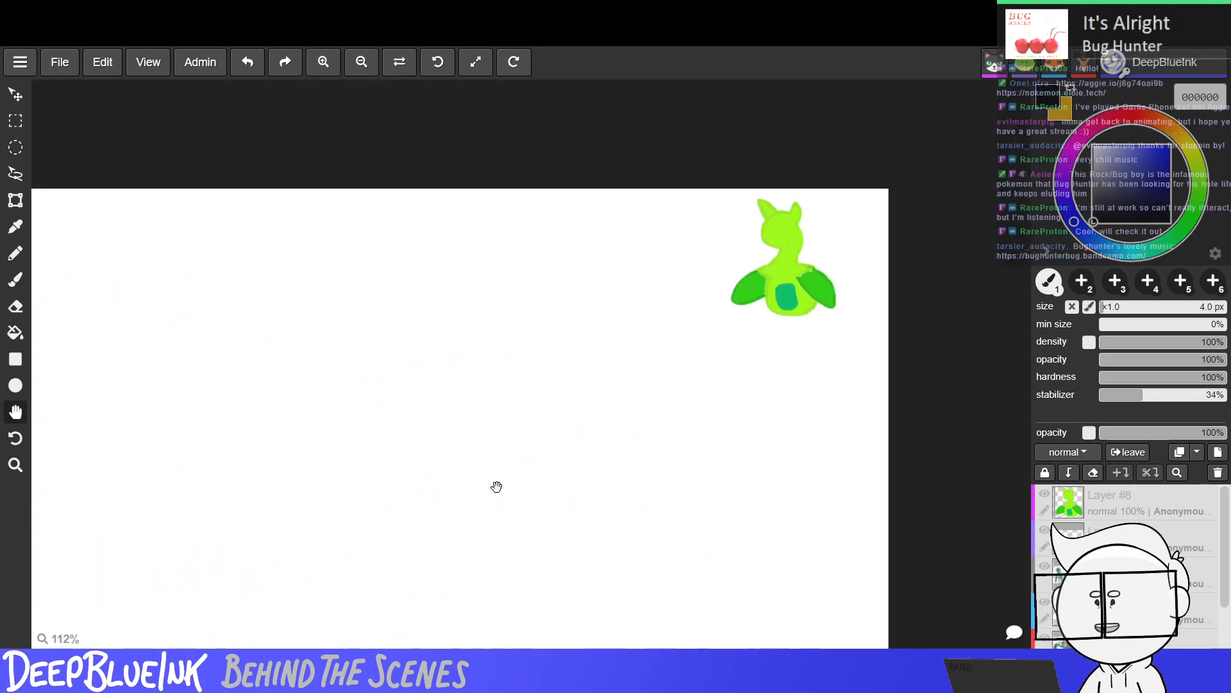
pyautogui.moveTo(397, 444); pyautogui.dragTo(451, 449)
pyautogui.moveTo(344, 435); pyautogui.dragTo(451, 440)
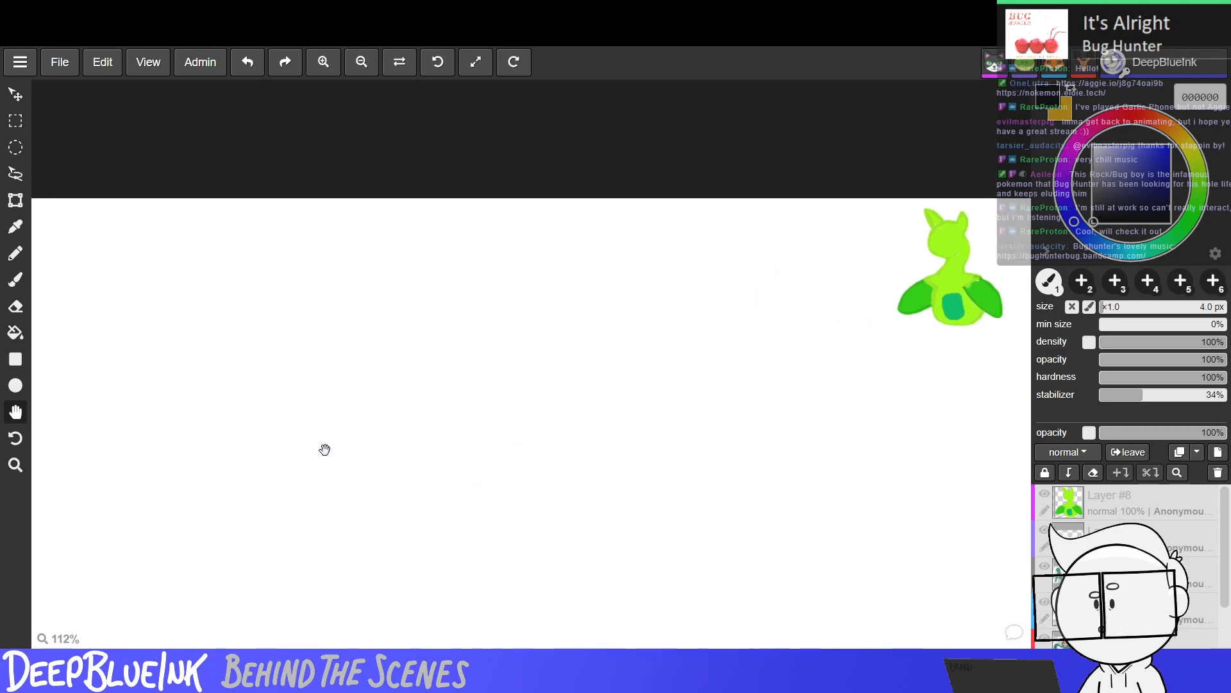
pyautogui.moveTo(219, 468)
pyautogui.mouseDown()
pyautogui.moveTo(206, 463)
pyautogui.moveTo(391, 487)
pyautogui.moveTo(453, 363)
pyautogui.moveTo(420, 411)
pyautogui.moveTo(488, 431)
pyautogui.mouseUp()
pyautogui.moveTo(418, 335); pyautogui.dragTo(468, 330)
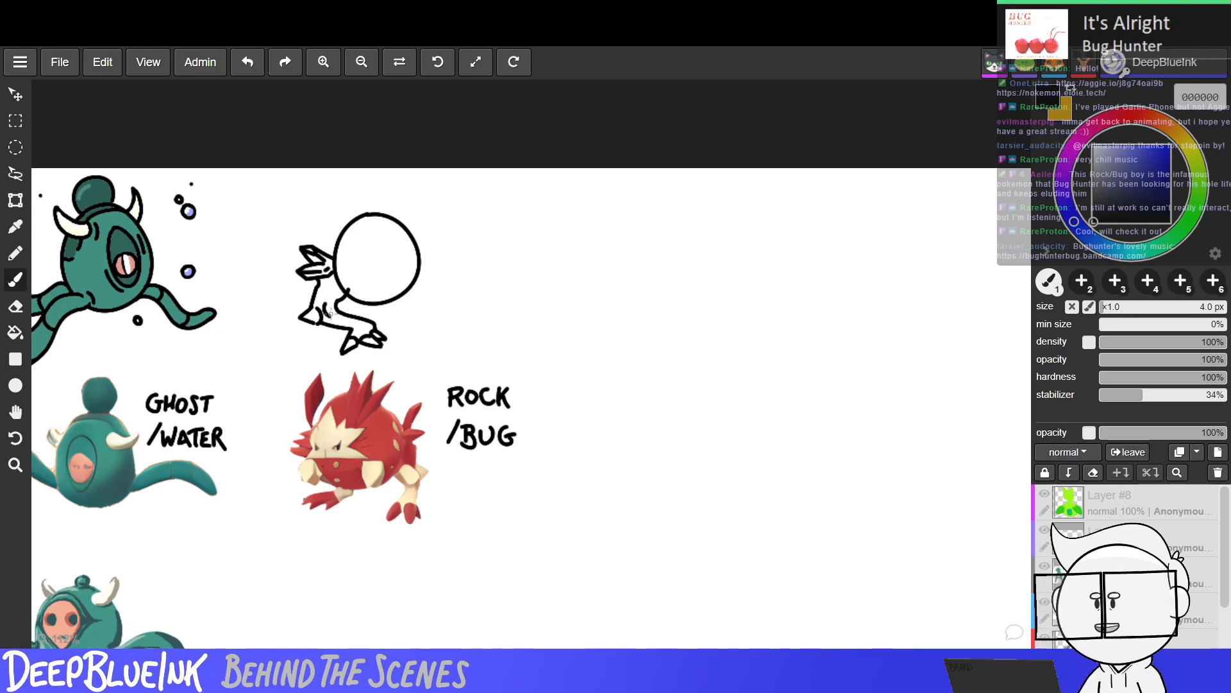
# Draw a small angular rock shape where the leg meets the body, erasing the stray lines around it.
pyautogui.moveTo(338, 317); pyautogui.dragTo(347, 306)
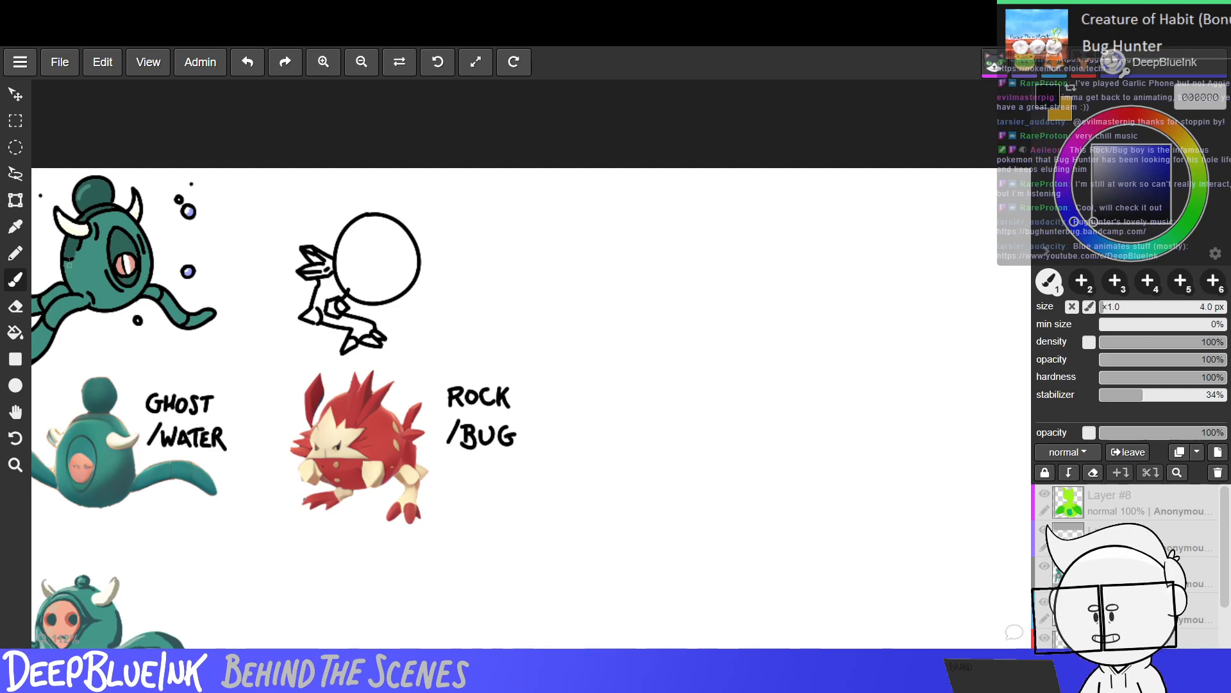
pyautogui.click(16, 307)
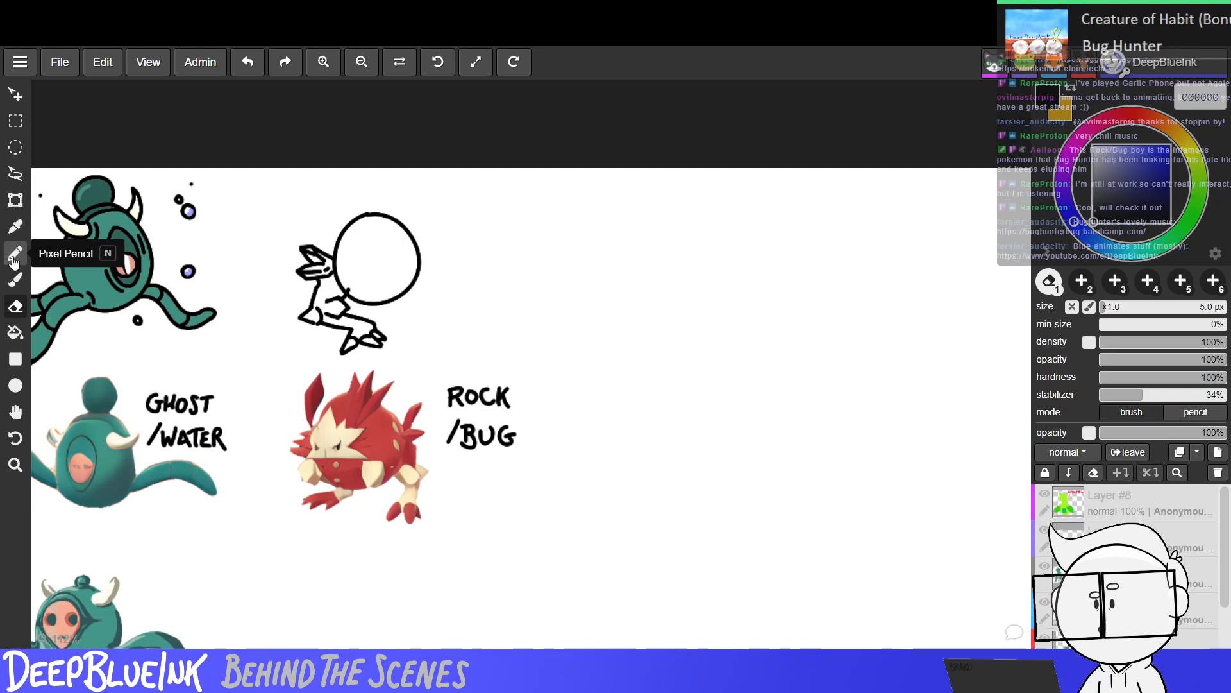
pyautogui.click(16, 252)
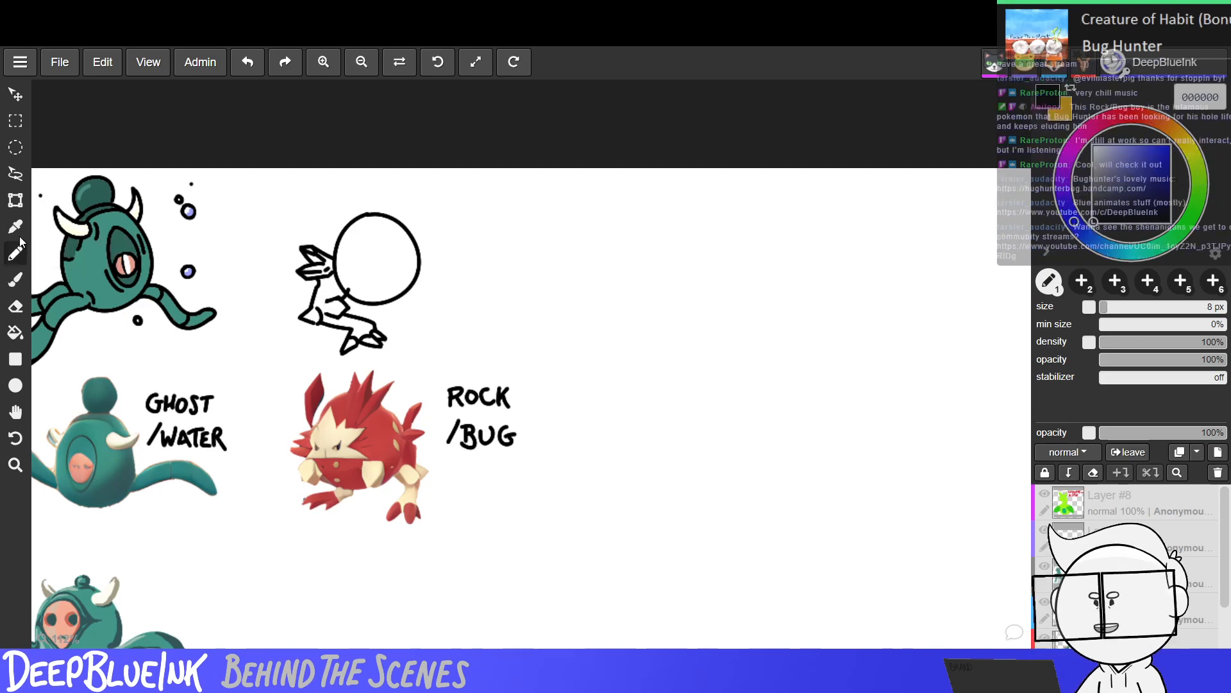
pyautogui.press('b')
pyautogui.moveTo(338, 301); pyautogui.dragTo(339, 315)
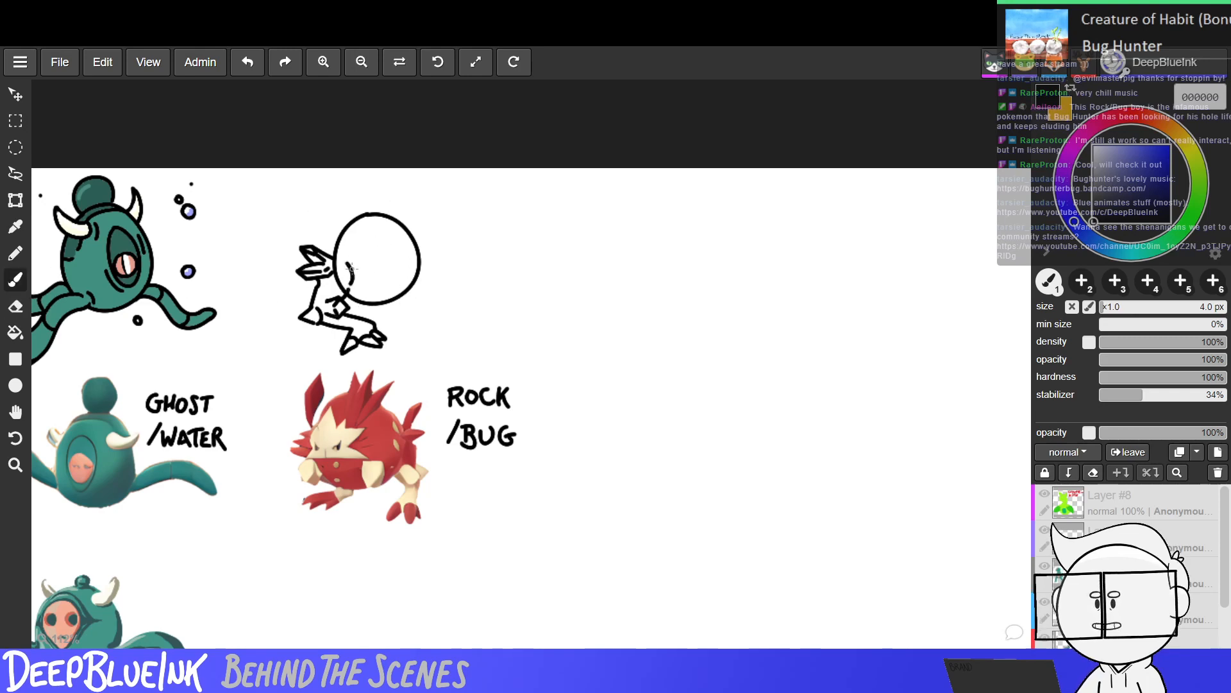
# Draw a curved inner line along the body's left side and erase the circle's outline beyond it with the 5 px eraser.
pyautogui.moveTo(345, 263); pyautogui.dragTo(347, 283)
pyautogui.hotkey('ctrl', 'z')
pyautogui.hotkey('ctrl', 'z')
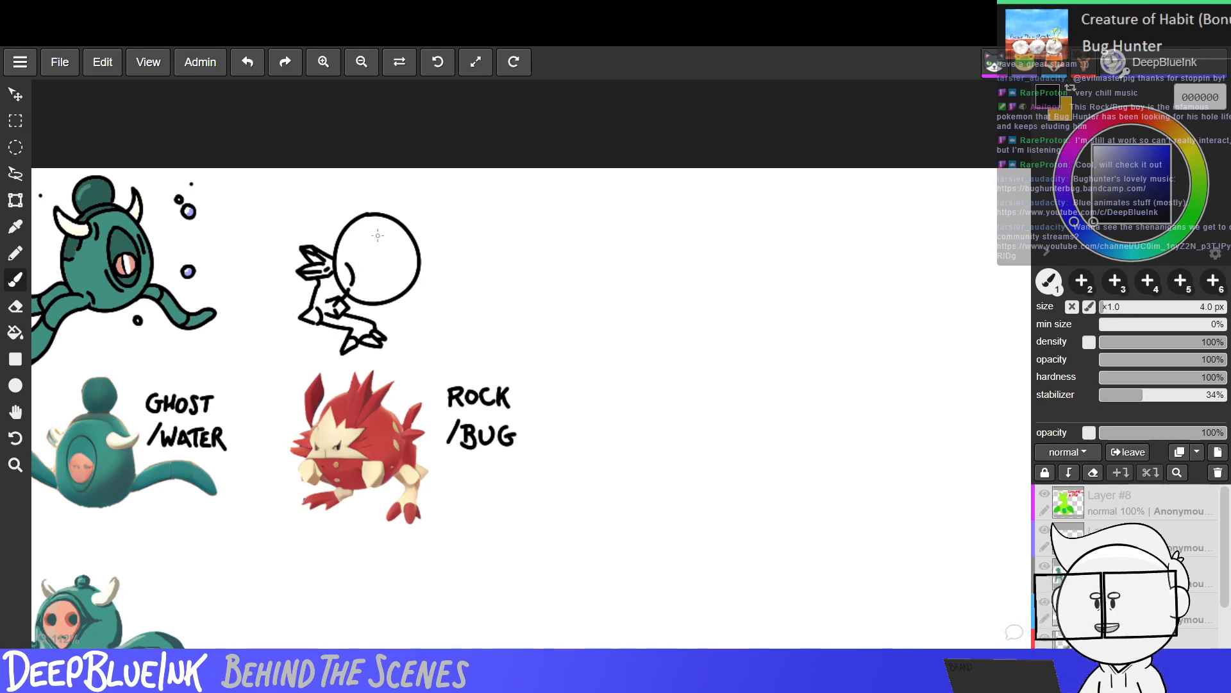
pyautogui.click(15, 307)
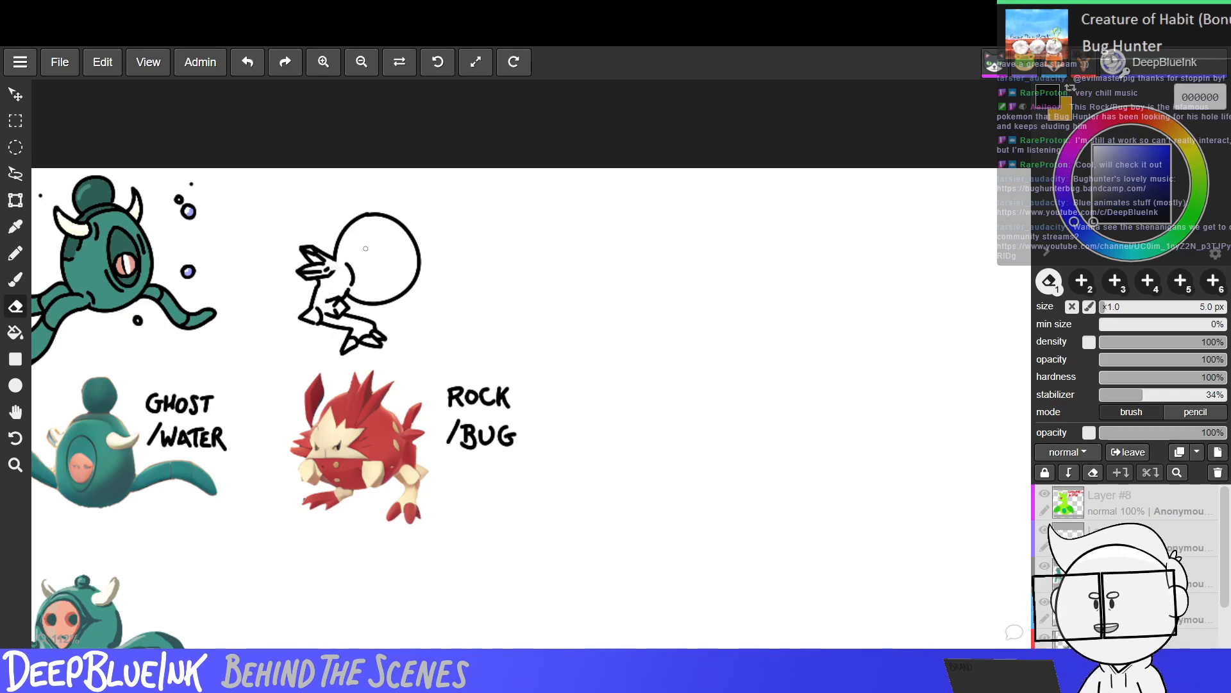
pyautogui.click(17, 257)
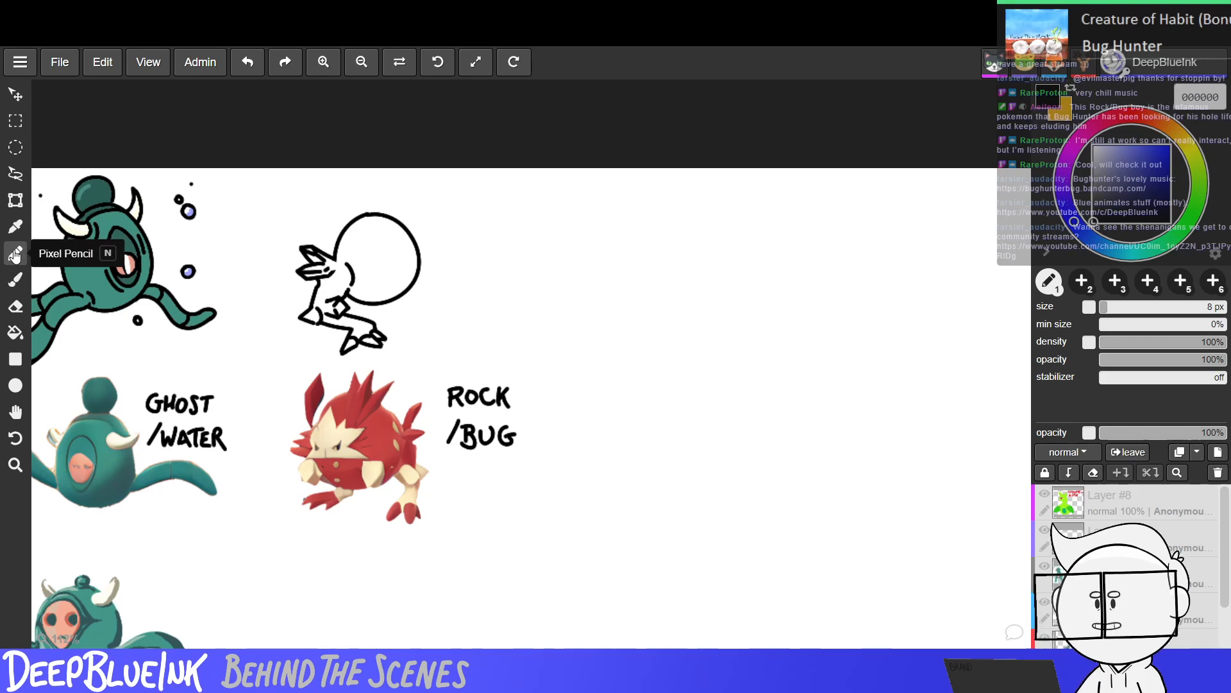
pyautogui.press('b')
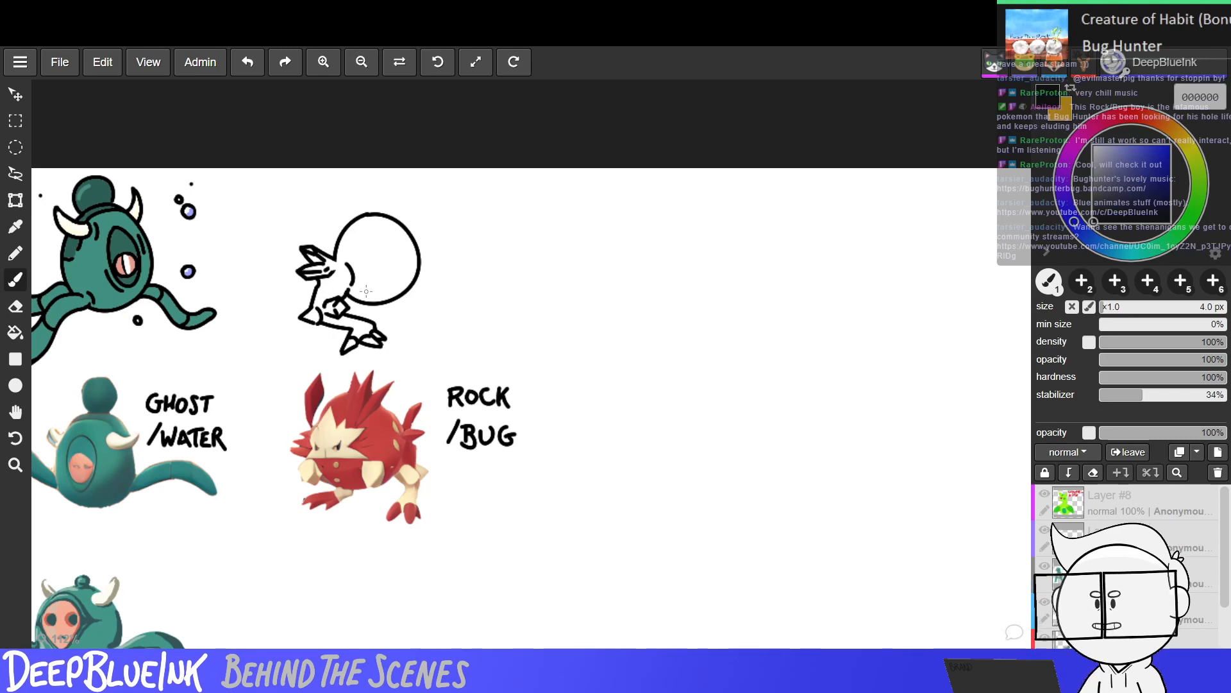
# Erase the limb line below the claw and redraw it as a jagged contour with the 4 px brush.
pyautogui.press('e')
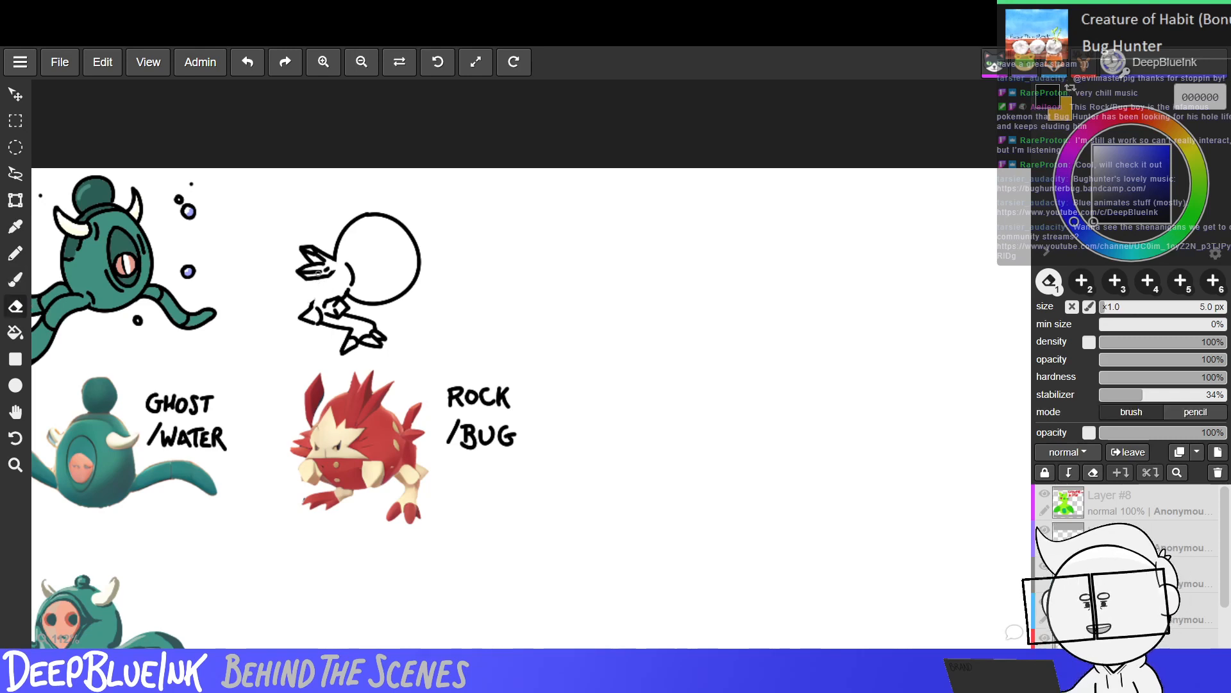
pyautogui.click(16, 280)
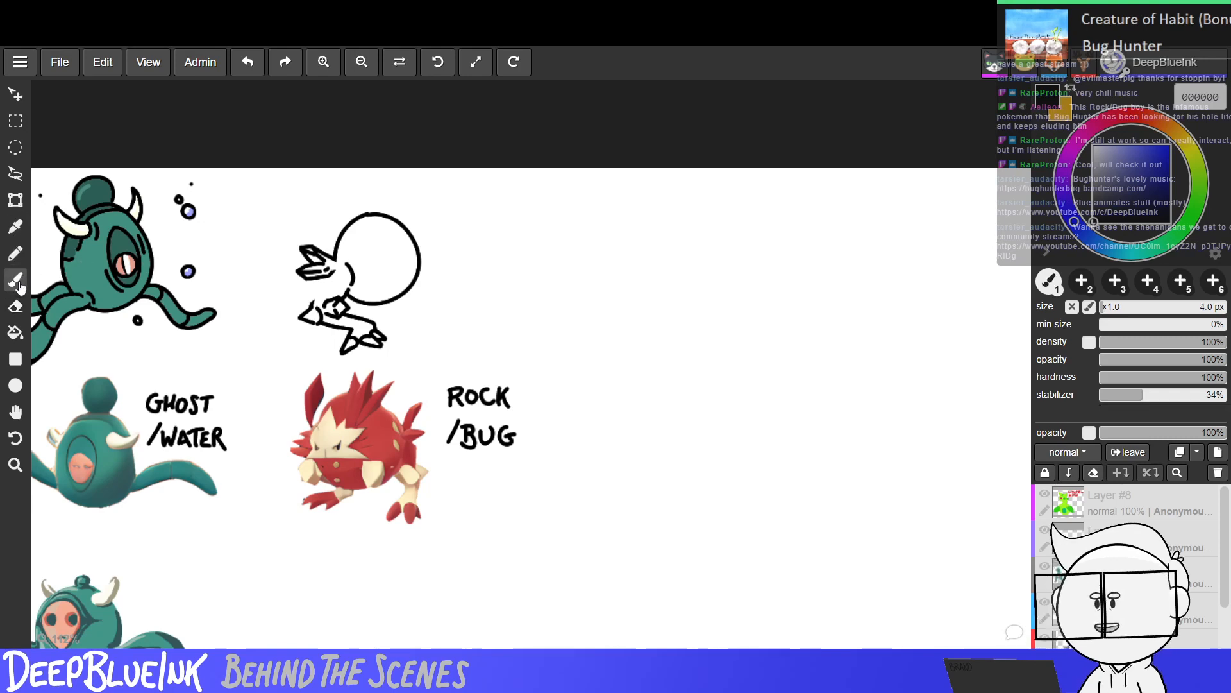
pyautogui.moveTo(310, 309); pyautogui.dragTo(316, 287)
pyautogui.hotkey('ctrl', 'z')
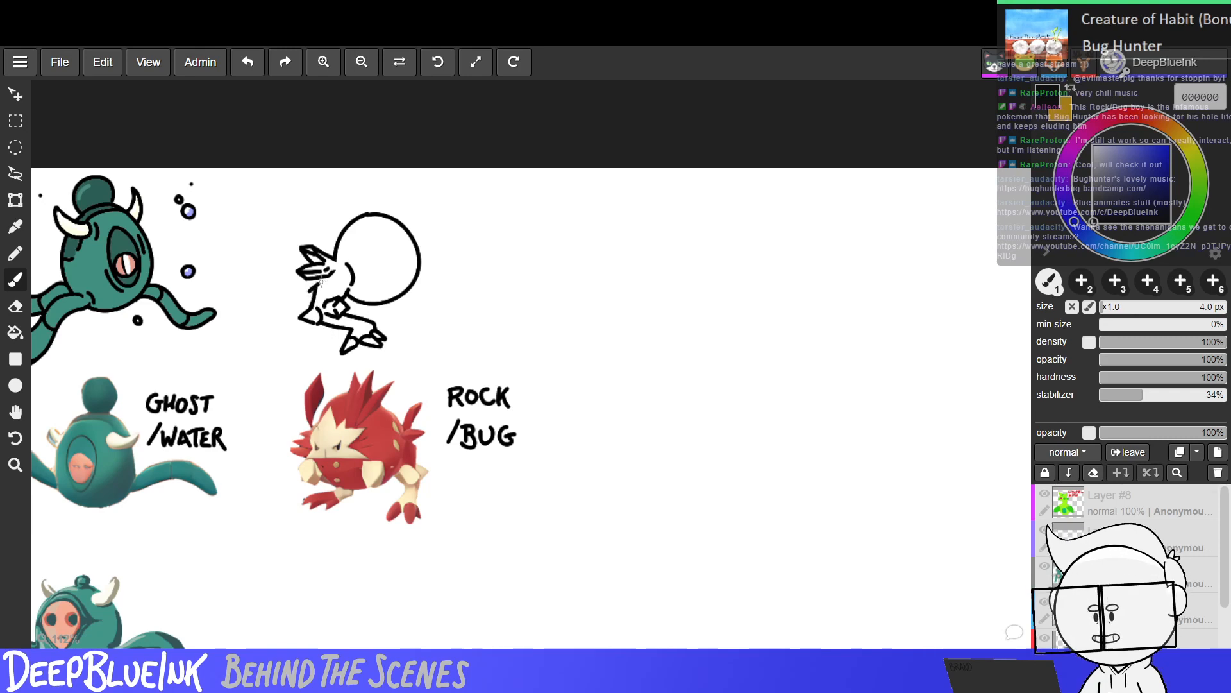
pyautogui.moveTo(315, 287); pyautogui.dragTo(321, 280)
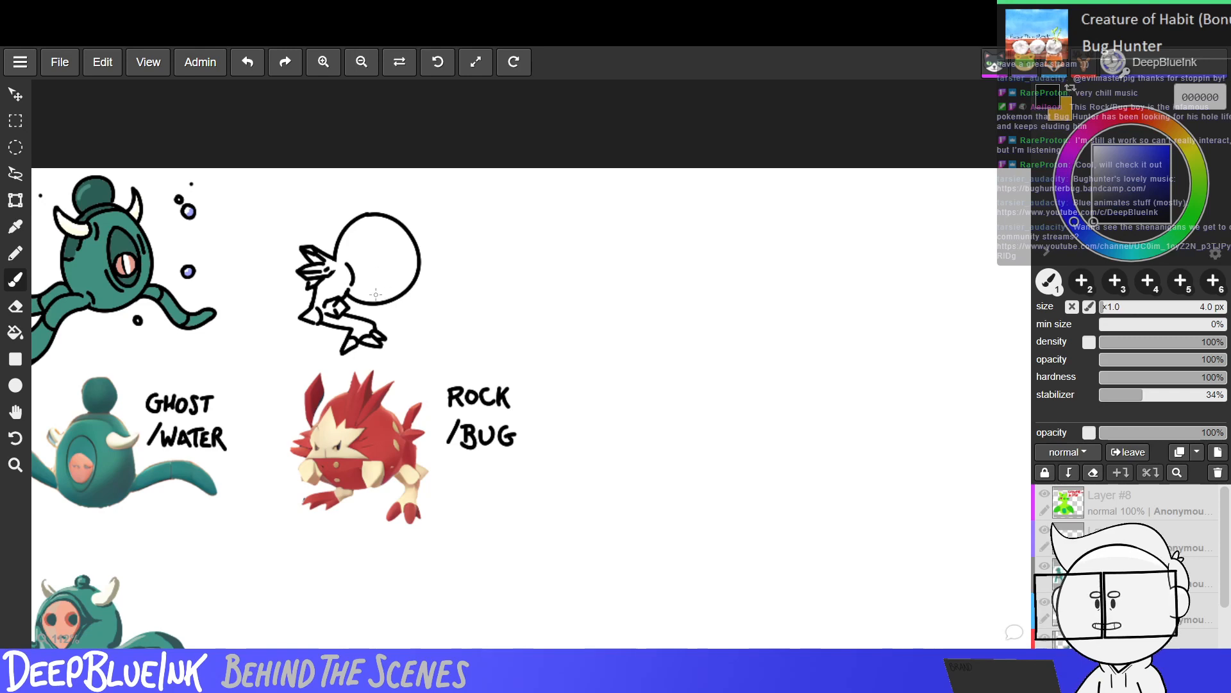
# Draw an angular, rock-like knob over the body's lower right edge and erase the body outline overlapping it.
pyautogui.moveTo(368, 285)
pyautogui.mouseDown()
pyautogui.moveTo(367, 299)
pyautogui.moveTo(403, 315)
pyautogui.moveTo(406, 300)
pyautogui.mouseUp()
pyautogui.hotkey('ctrl', 'z')
pyautogui.hotkey('ctrl', 'z')
pyautogui.hotkey('ctrl', 'z')
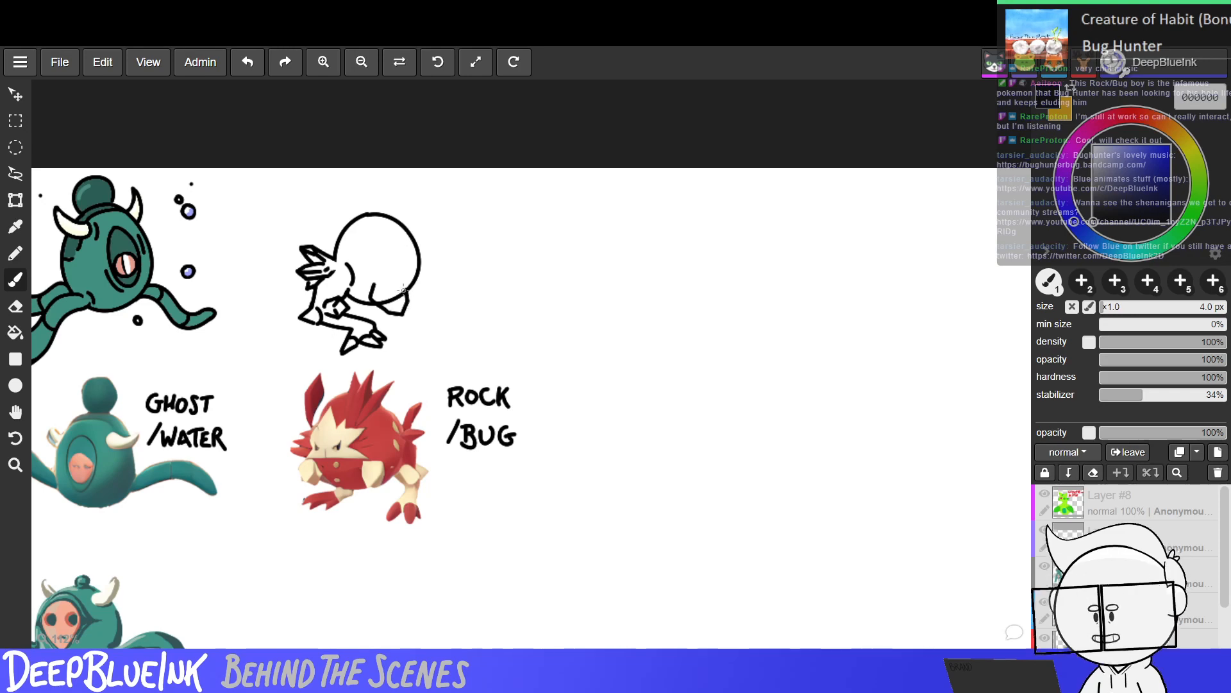
pyautogui.moveTo(396, 287); pyautogui.dragTo(406, 293)
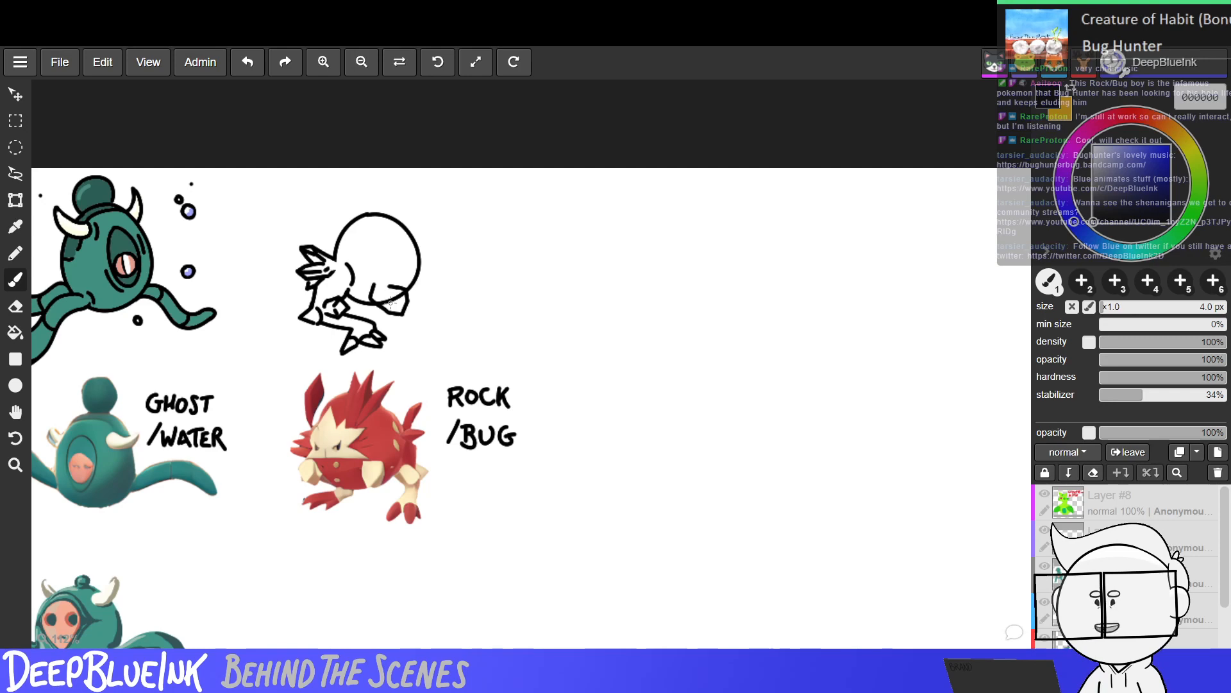
pyautogui.press('e')
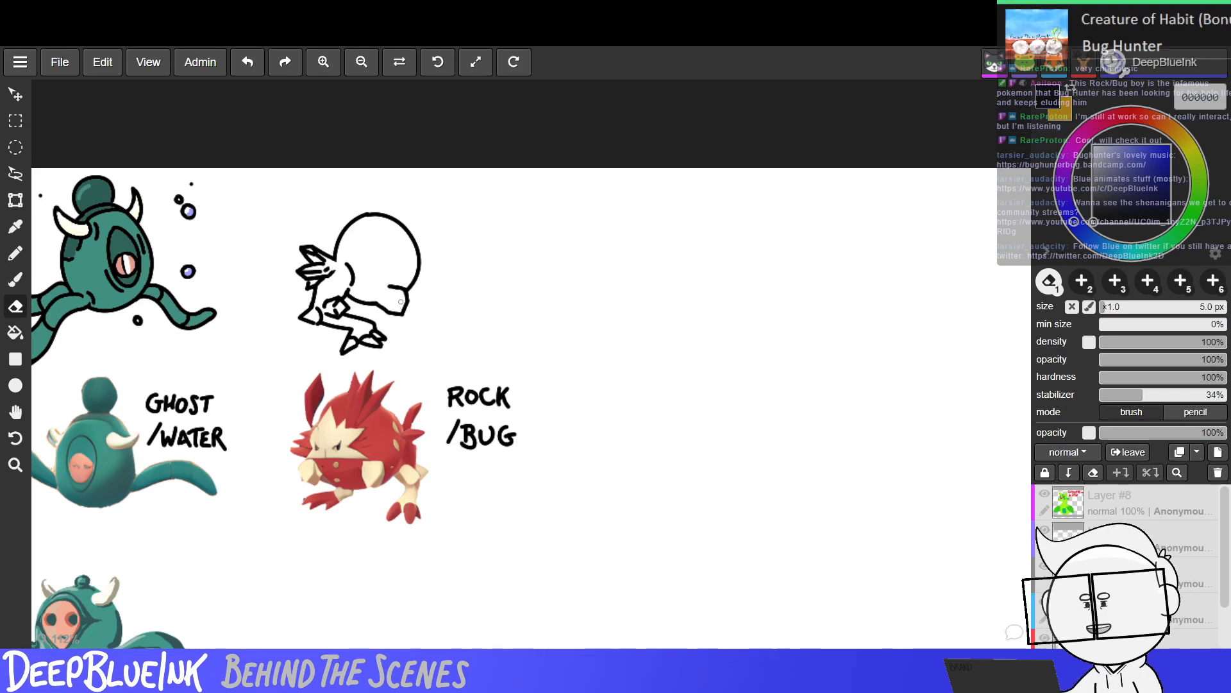
pyautogui.click(20, 256)
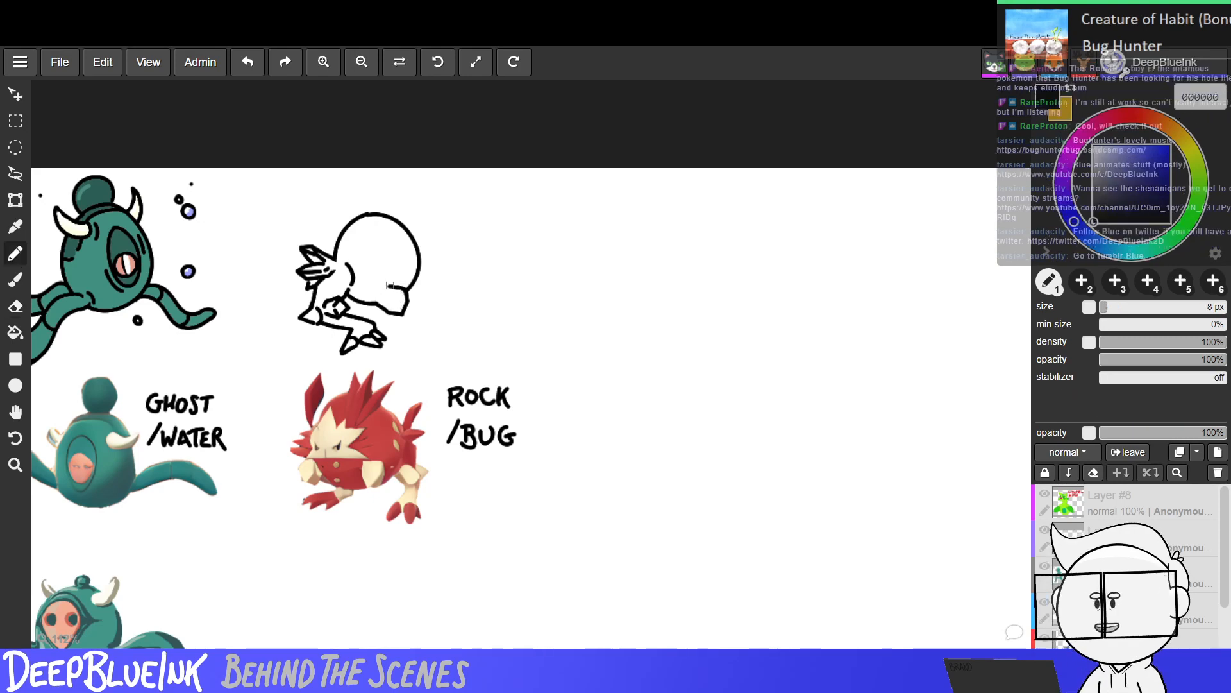
pyautogui.press('b')
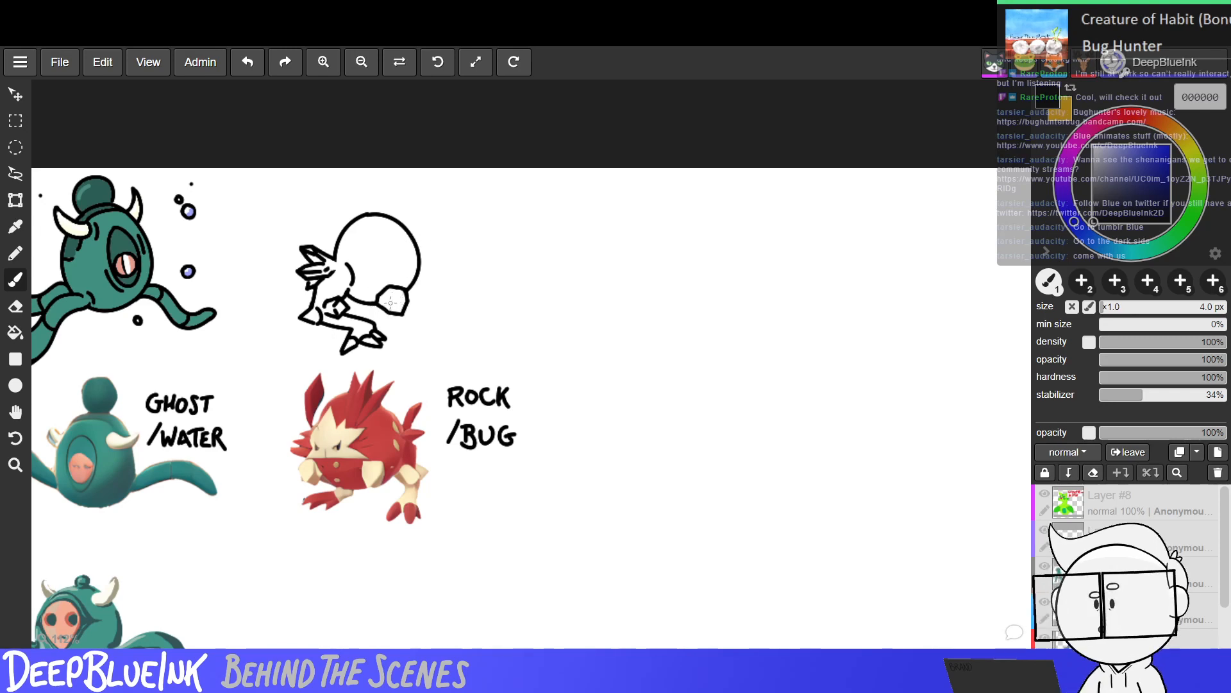
# Draw facet lines inside the knob at the body's lower right edge to make it look like a blocky rock.
pyautogui.moveTo(389, 289); pyautogui.dragTo(399, 306)
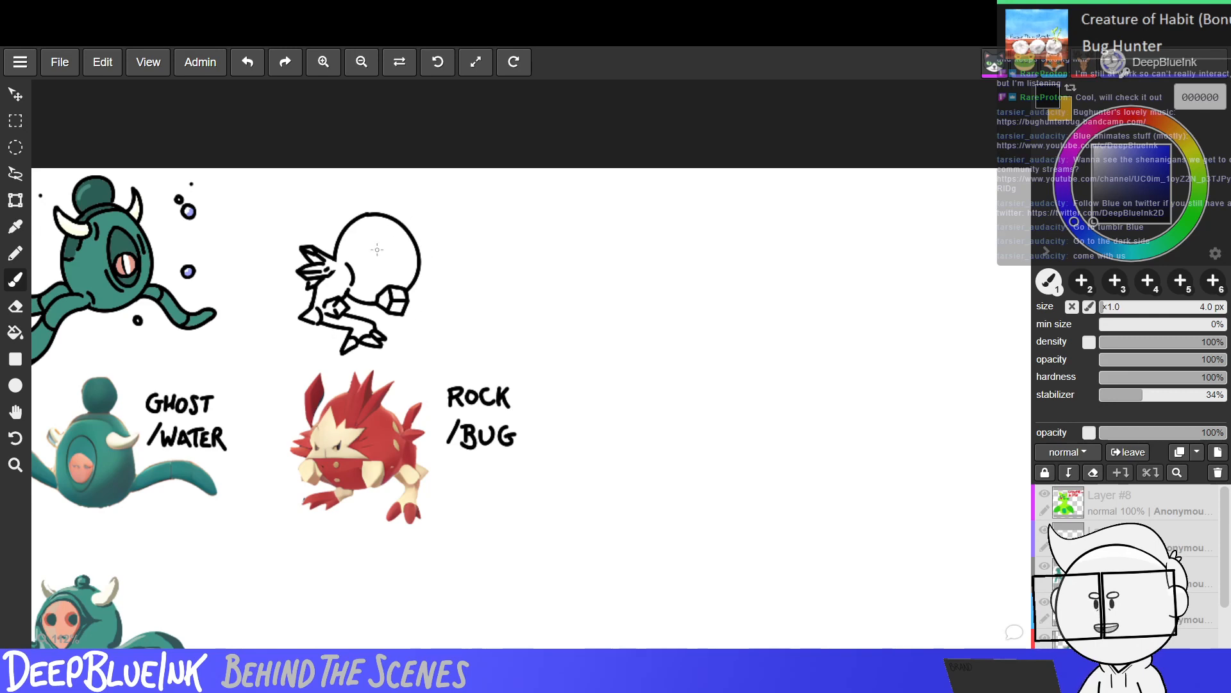
# Draw a jagged, pointed face plate over the body's right side and erase the body outline overlapping it with the 5 px eraser.
pyautogui.moveTo(376, 275); pyautogui.dragTo(431, 271)
pyautogui.hotkey('ctrl', 'z')
pyautogui.hotkey('ctrl', 'z')
pyautogui.hotkey('ctrl', 'z')
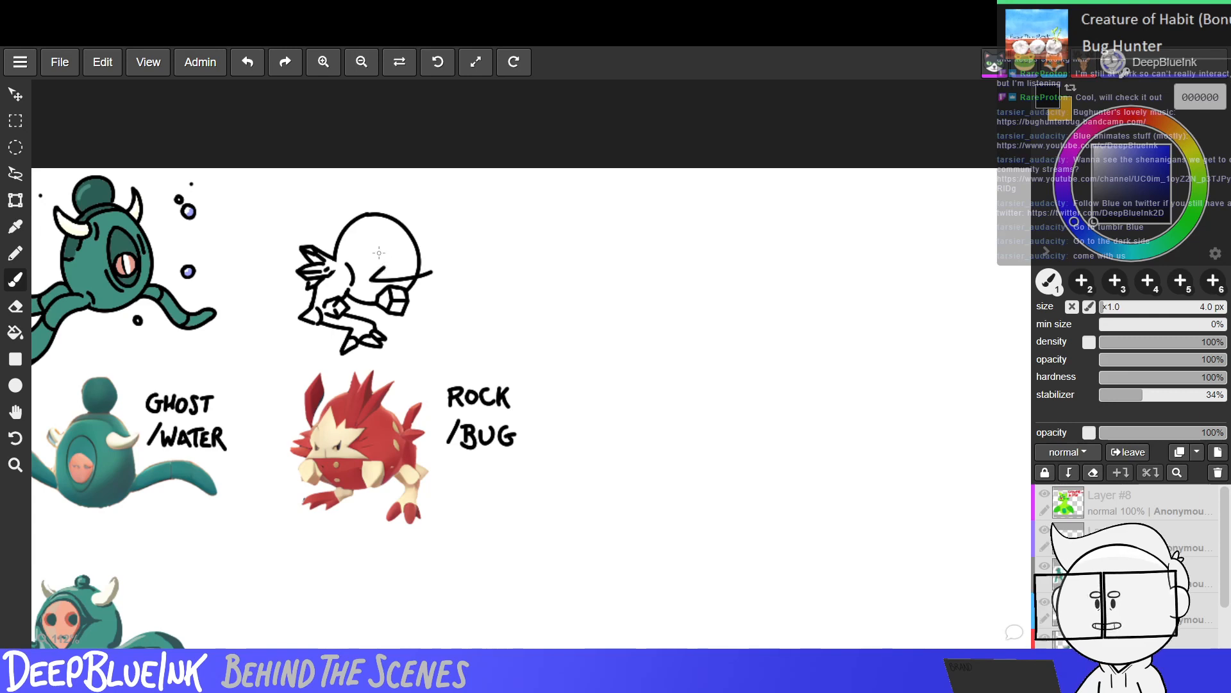
pyautogui.moveTo(382, 266); pyautogui.dragTo(371, 249)
pyautogui.moveTo(368, 253)
pyautogui.mouseDown()
pyautogui.moveTo(397, 215)
pyautogui.moveTo(429, 249)
pyautogui.moveTo(421, 265)
pyautogui.mouseUp()
pyautogui.hotkey('ctrl', 'z')
pyautogui.hotkey('ctrl', 'z')
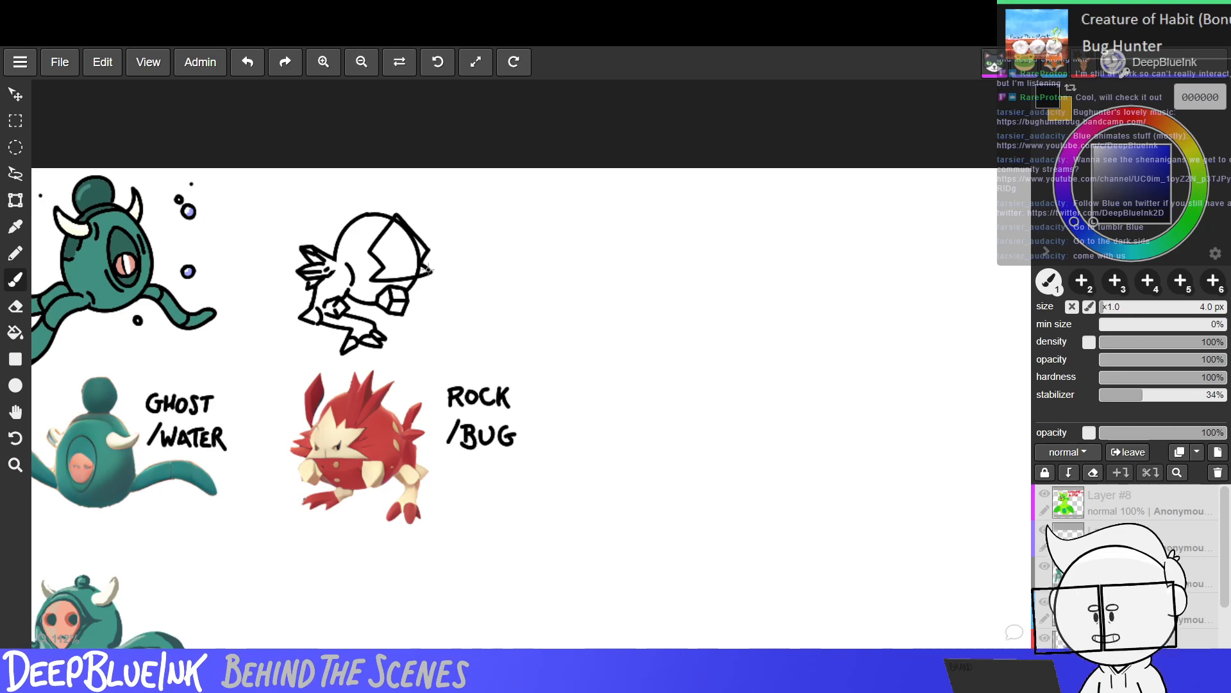
pyautogui.click(19, 303)
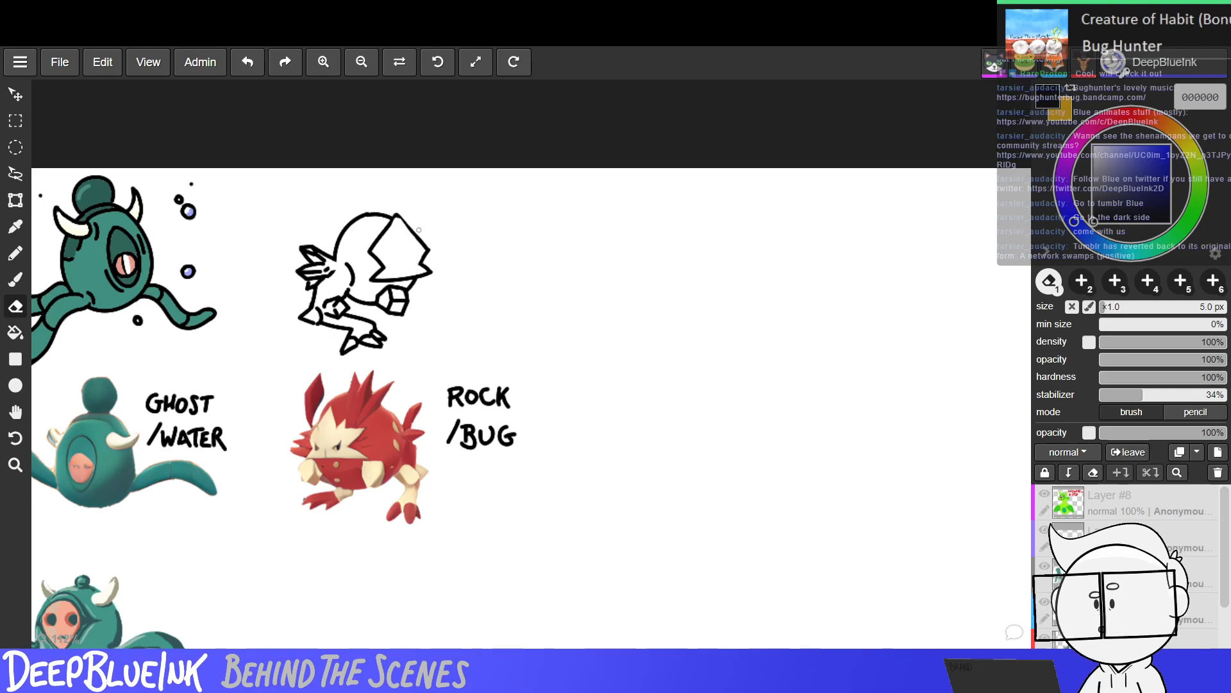
# Draw a small upright oval eye inside the face with the 4 px brush and try a second one beside it.
pyautogui.click(15, 253)
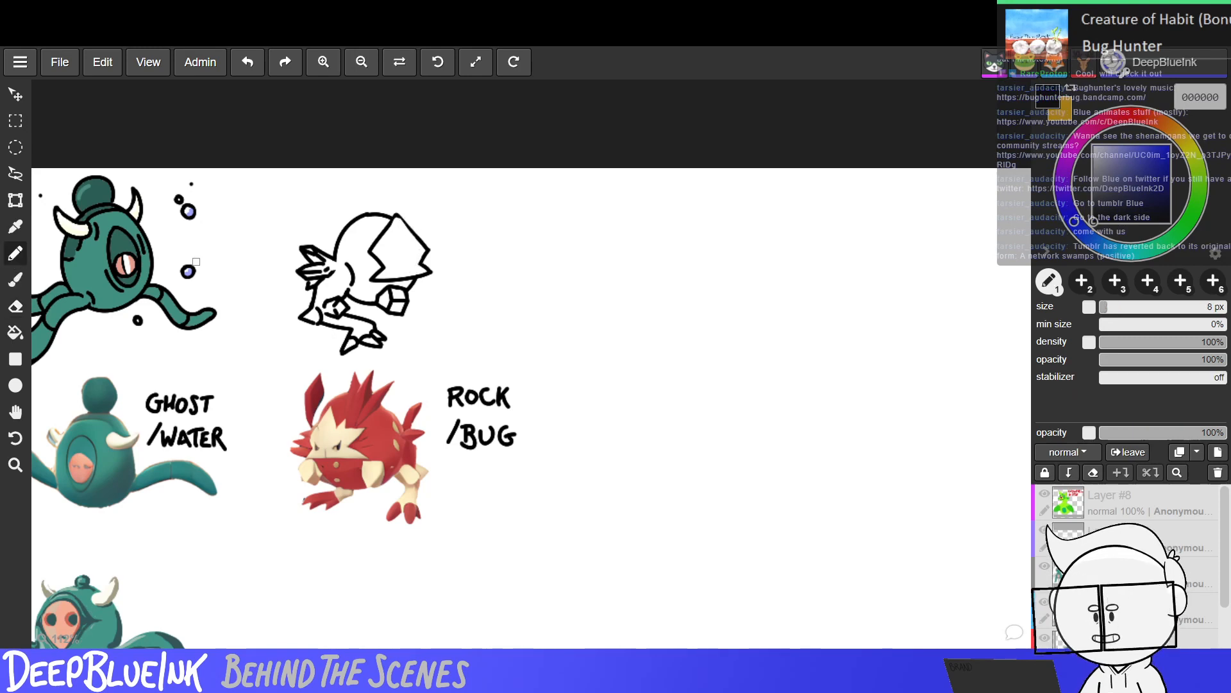
pyautogui.press('b')
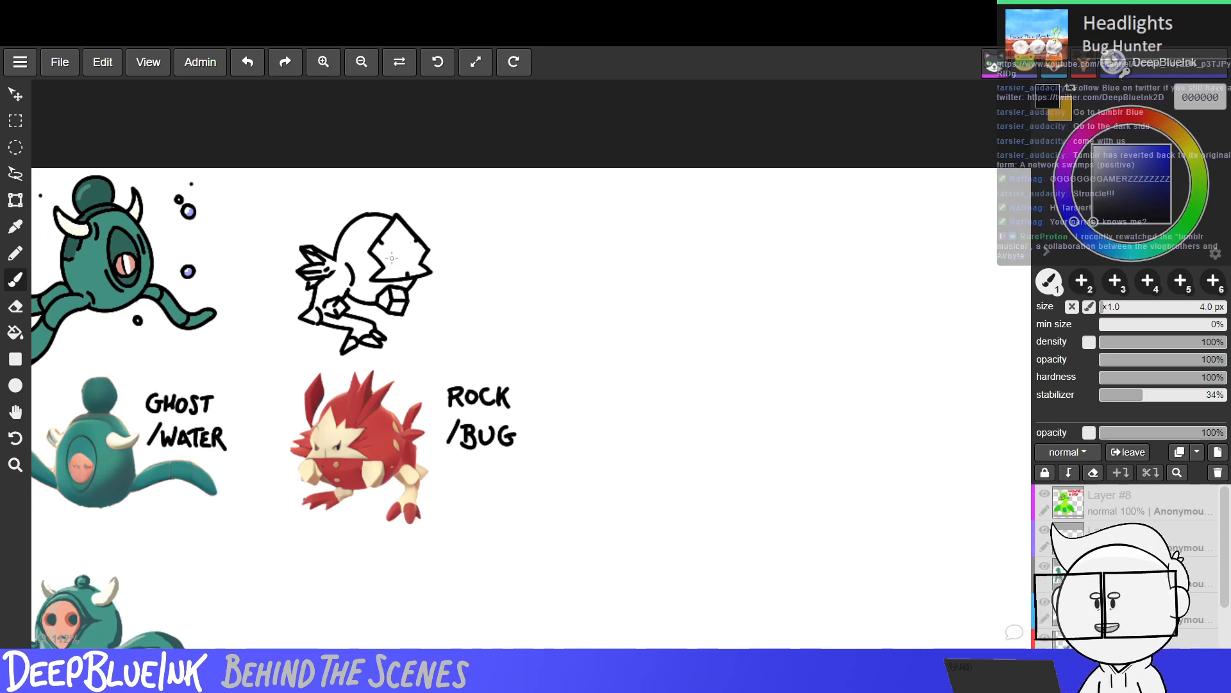
pyautogui.moveTo(391, 256); pyautogui.dragTo(404, 263)
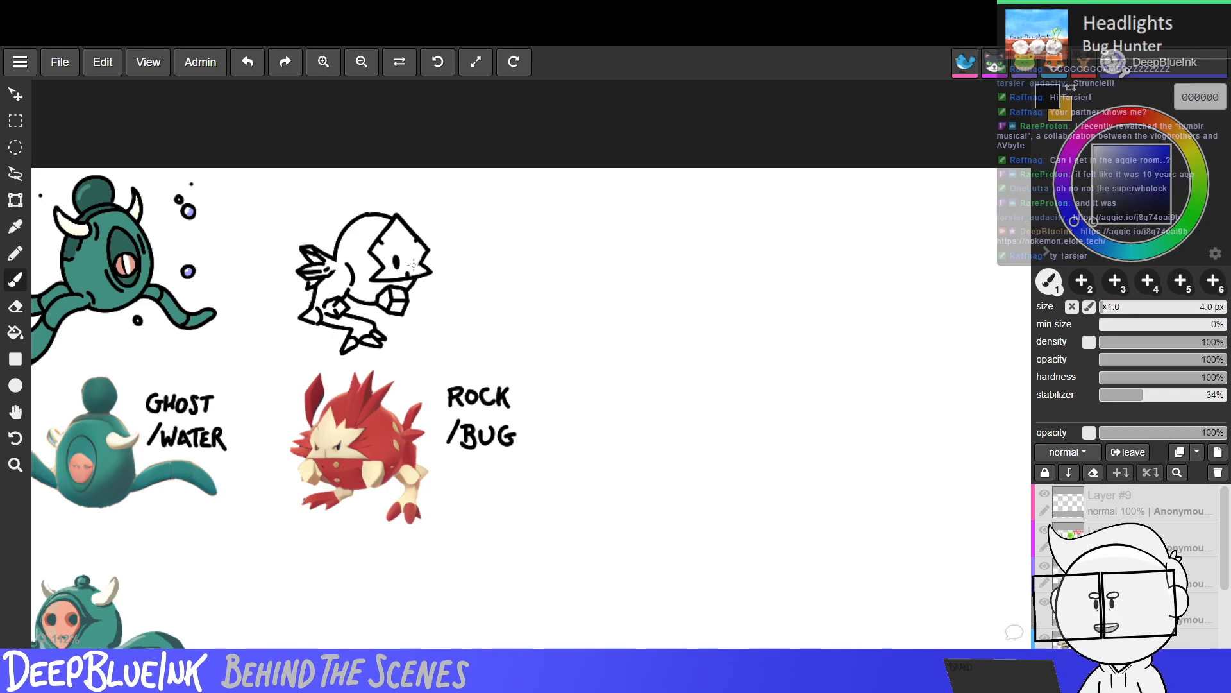
pyautogui.moveTo(412, 256); pyautogui.dragTo(413, 269)
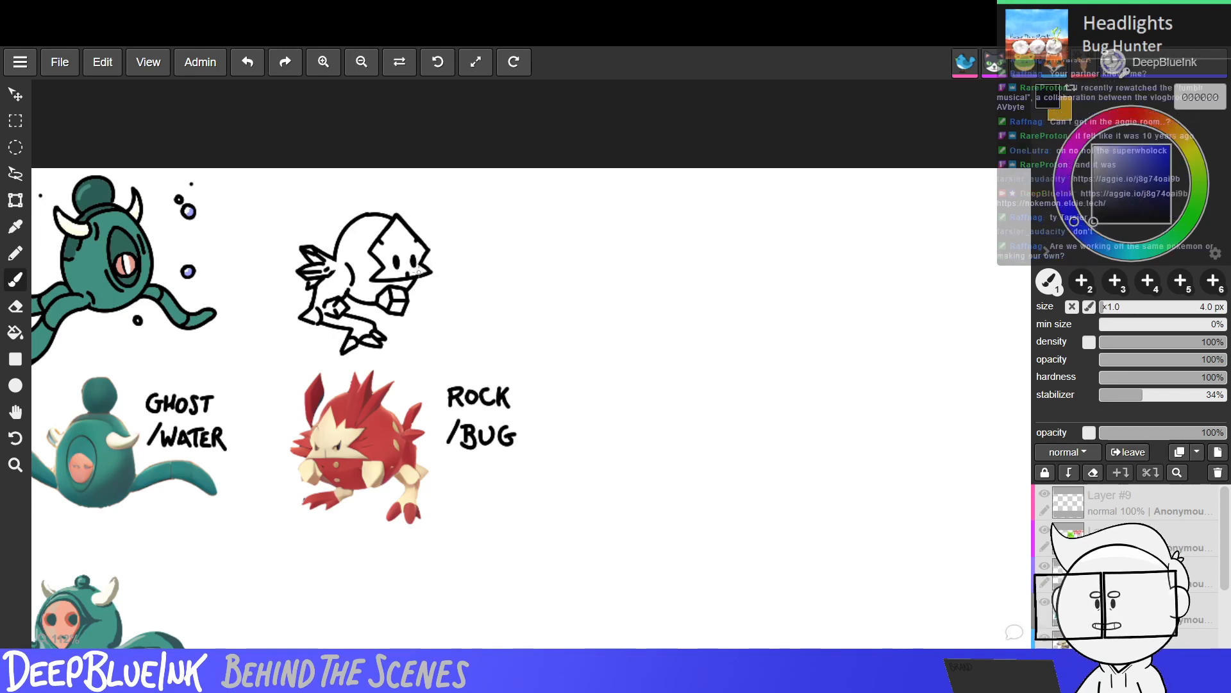
pyautogui.moveTo(411, 259); pyautogui.dragTo(410, 264)
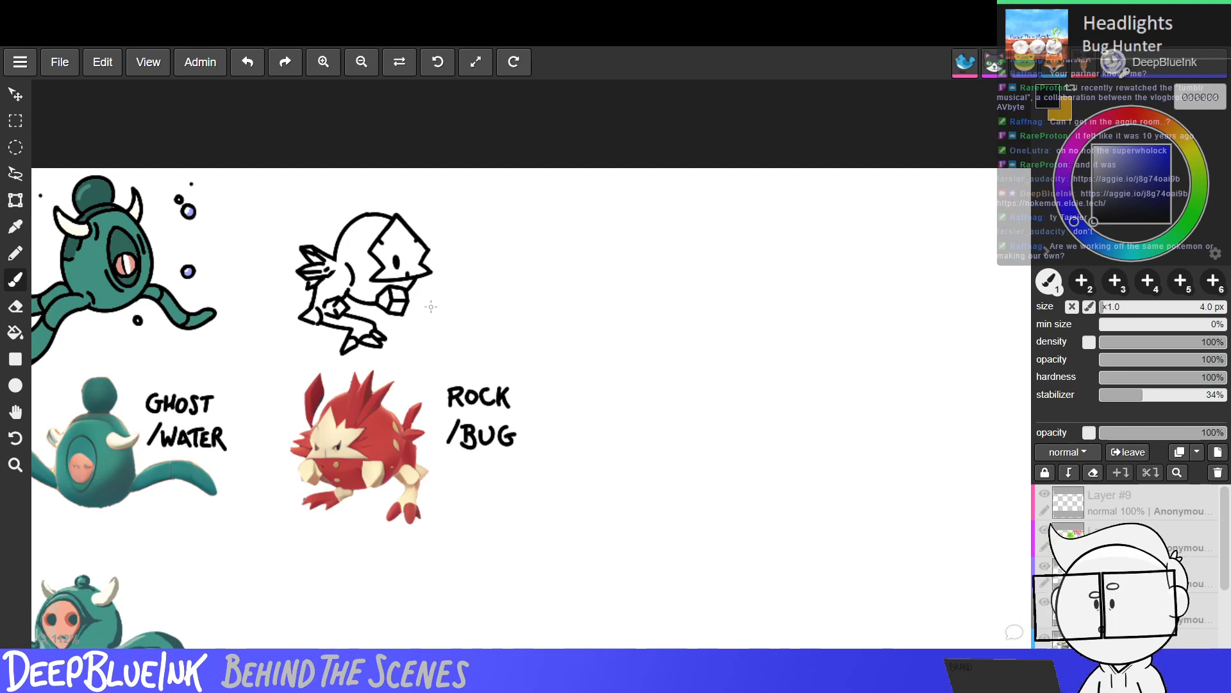
# Look over the other creature drawings on the shared canvas, including the Steel+Fighting and Water/Grass ones, and return to the Rock/Bug sketch.
pyautogui.keyDown('alt'); pyautogui.click(514, 327); pyautogui.keyUp('alt')
pyautogui.press('space')
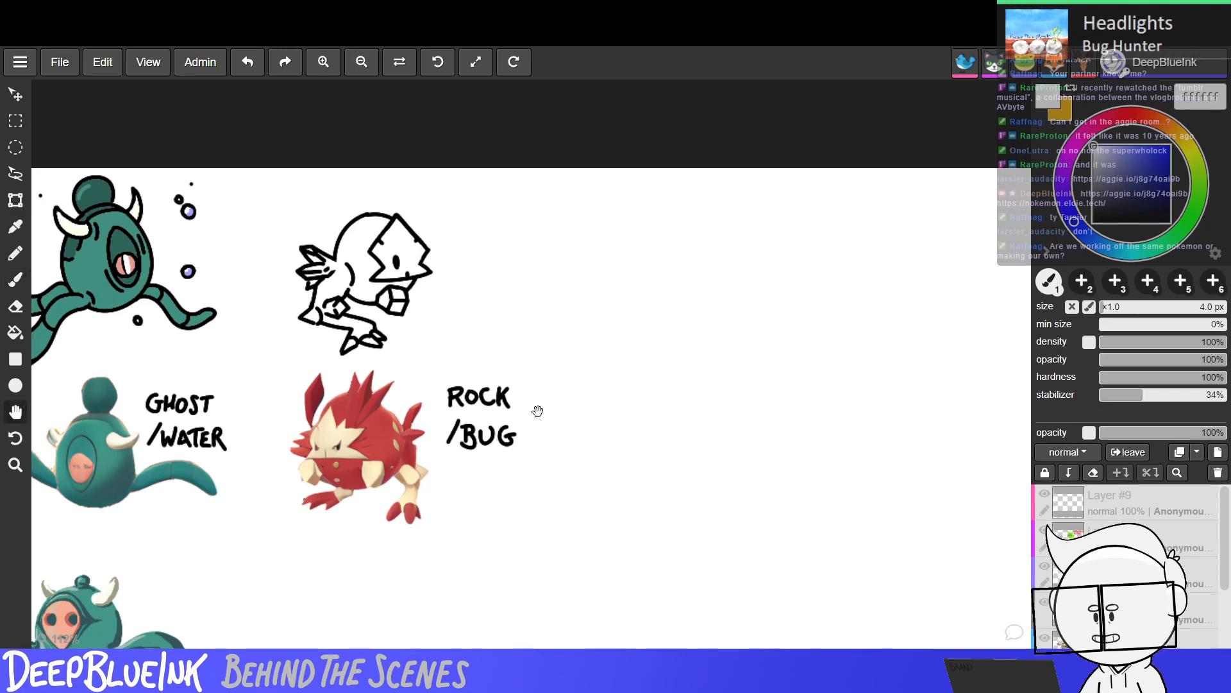
pyautogui.moveTo(553, 507); pyautogui.dragTo(572, 343)
pyautogui.moveTo(485, 560); pyautogui.dragTo(633, 253)
pyautogui.moveTo(439, 620); pyautogui.dragTo(310, 530)
pyautogui.moveTo(604, 496); pyautogui.dragTo(385, 549)
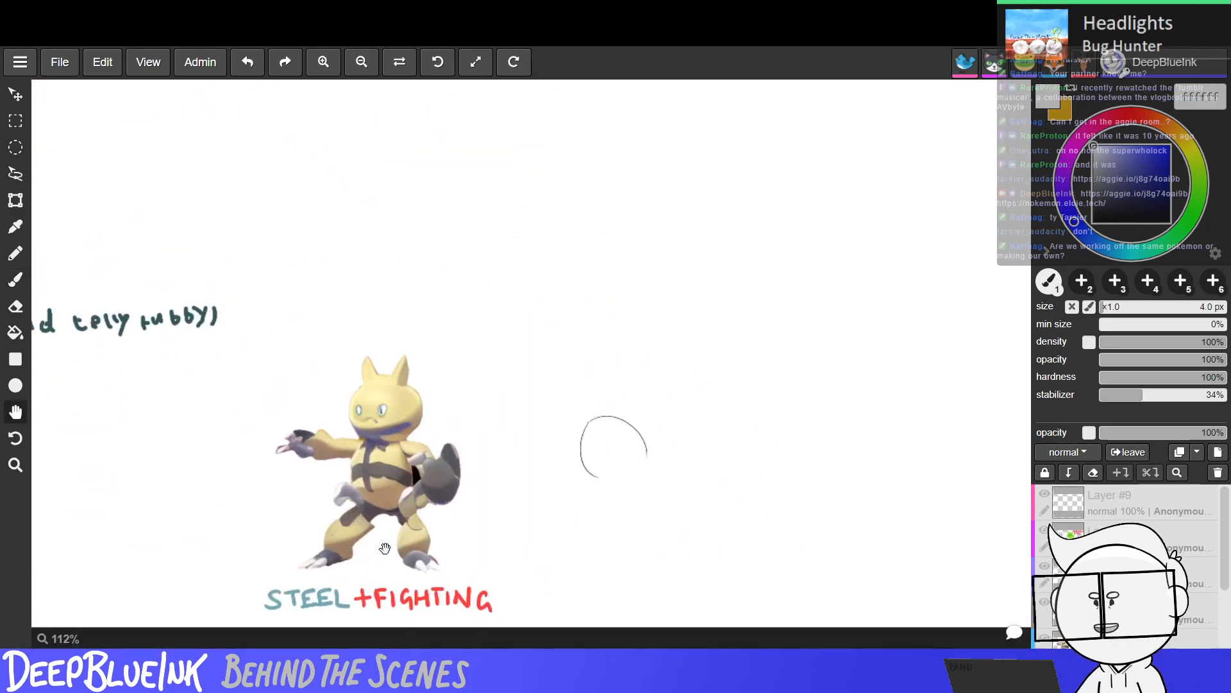
pyautogui.moveTo(725, 440); pyautogui.dragTo(586, 544)
pyautogui.moveTo(801, 186); pyautogui.dragTo(560, 587)
pyautogui.moveTo(590, 278); pyautogui.dragTo(311, 270)
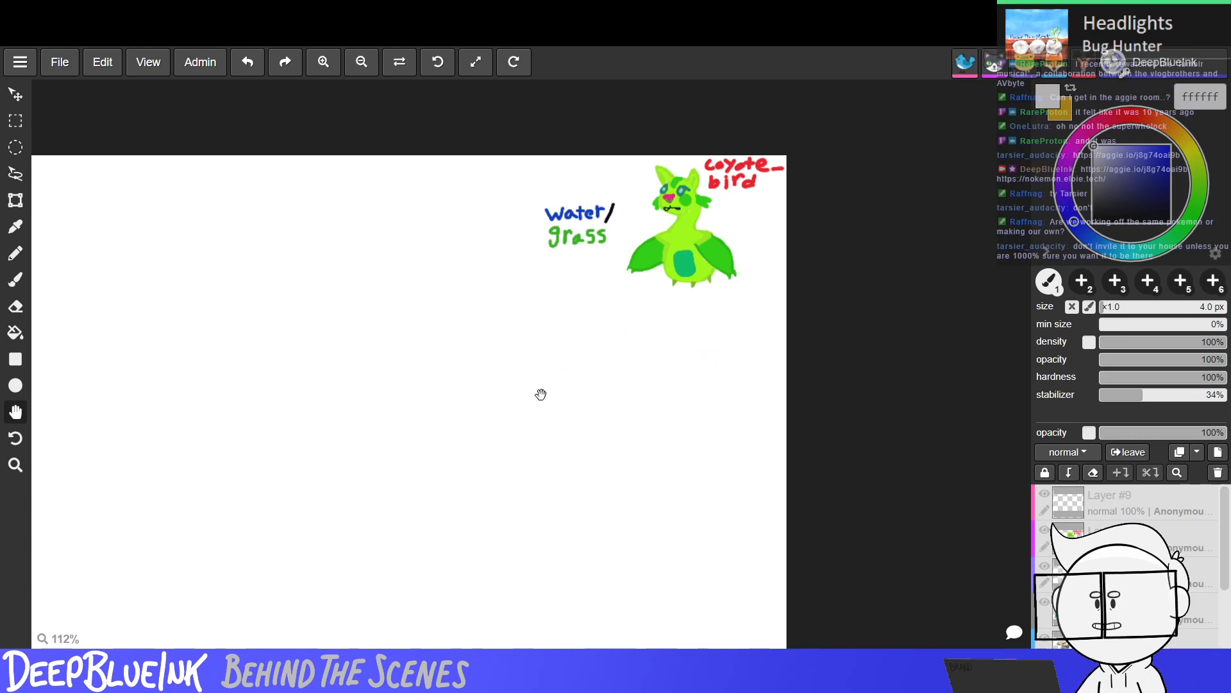
pyautogui.moveTo(499, 486)
pyautogui.mouseDown()
pyautogui.moveTo(596, 376)
pyautogui.moveTo(769, 244)
pyautogui.mouseUp()
pyautogui.moveTo(581, 396)
pyautogui.mouseDown()
pyautogui.moveTo(762, 189)
pyautogui.moveTo(784, 376)
pyautogui.moveTo(633, 415)
pyautogui.moveTo(646, 379)
pyautogui.mouseUp()
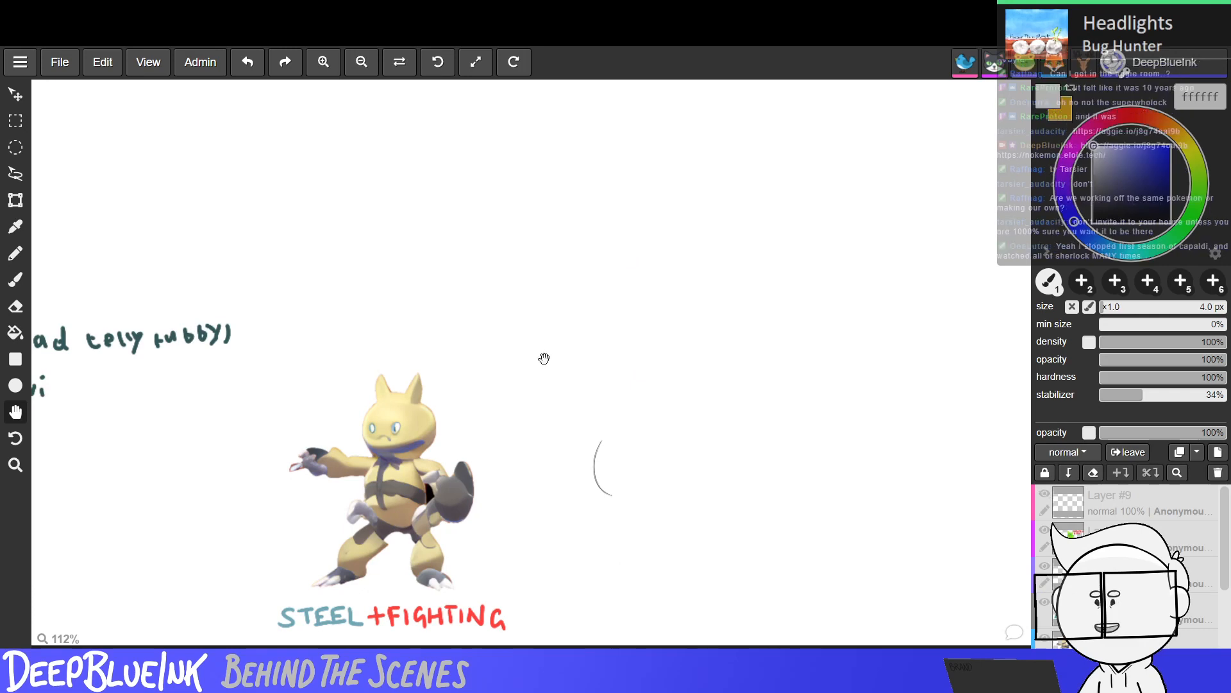
pyautogui.moveTo(530, 345); pyautogui.dragTo(550, 387)
pyautogui.moveTo(510, 312); pyautogui.dragTo(601, 468)
pyautogui.moveTo(537, 334); pyautogui.dragTo(586, 443)
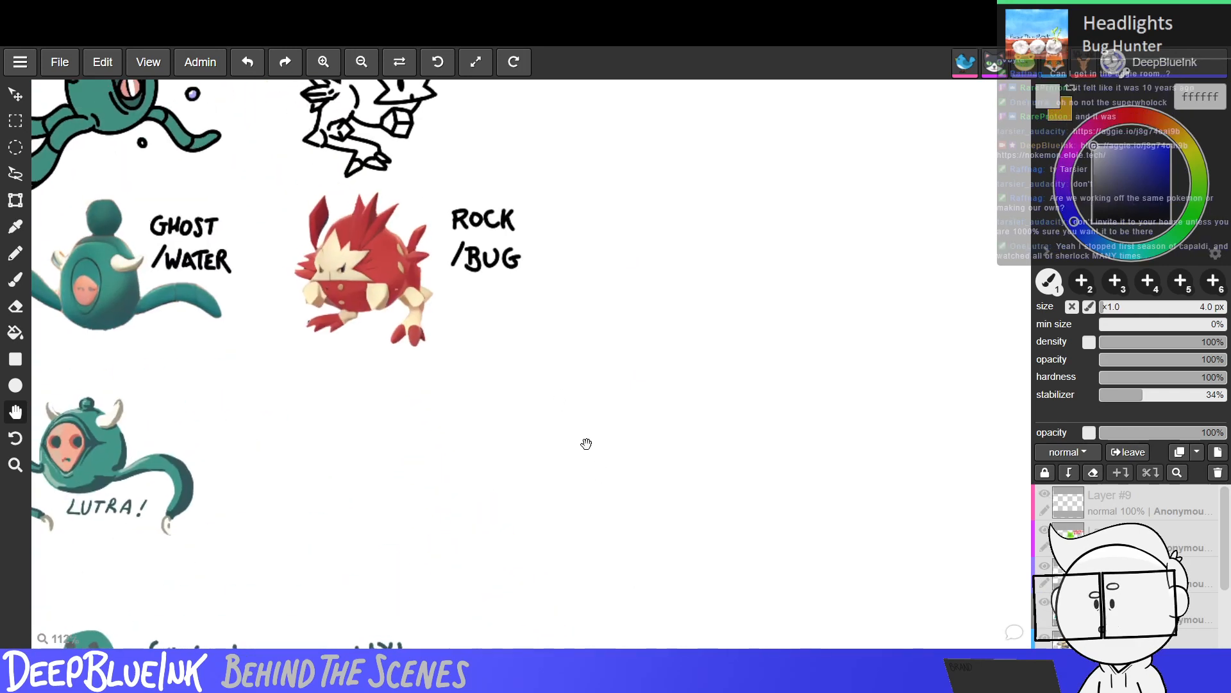
pyautogui.moveTo(514, 361); pyautogui.dragTo(585, 352)
pyautogui.moveTo(588, 293); pyautogui.dragTo(583, 385)
pyautogui.moveTo(582, 446)
pyautogui.mouseDown()
pyautogui.moveTo(577, 432)
pyautogui.moveTo(599, 429)
pyautogui.mouseUp()
pyautogui.press('b')
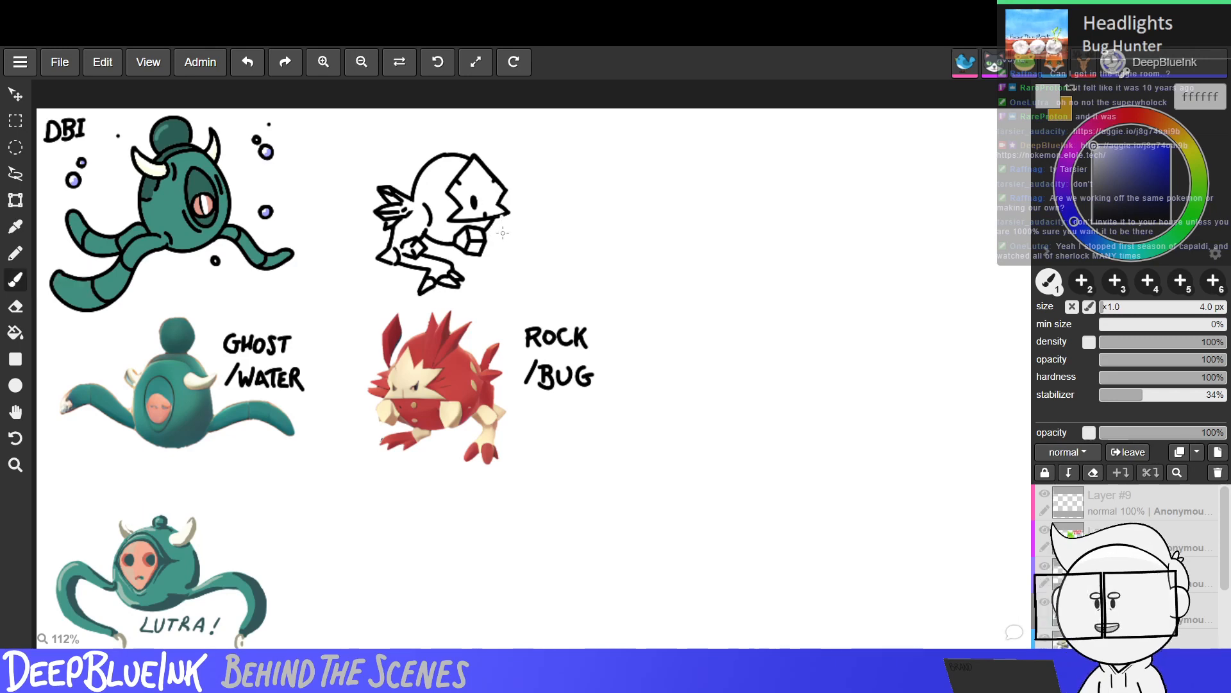
# Restore black (000000) as the drawing colour and erase the rock-like knob below the face with the 5 px eraser.
pyautogui.moveTo(1110, 198); pyautogui.dragTo(1057, 274)
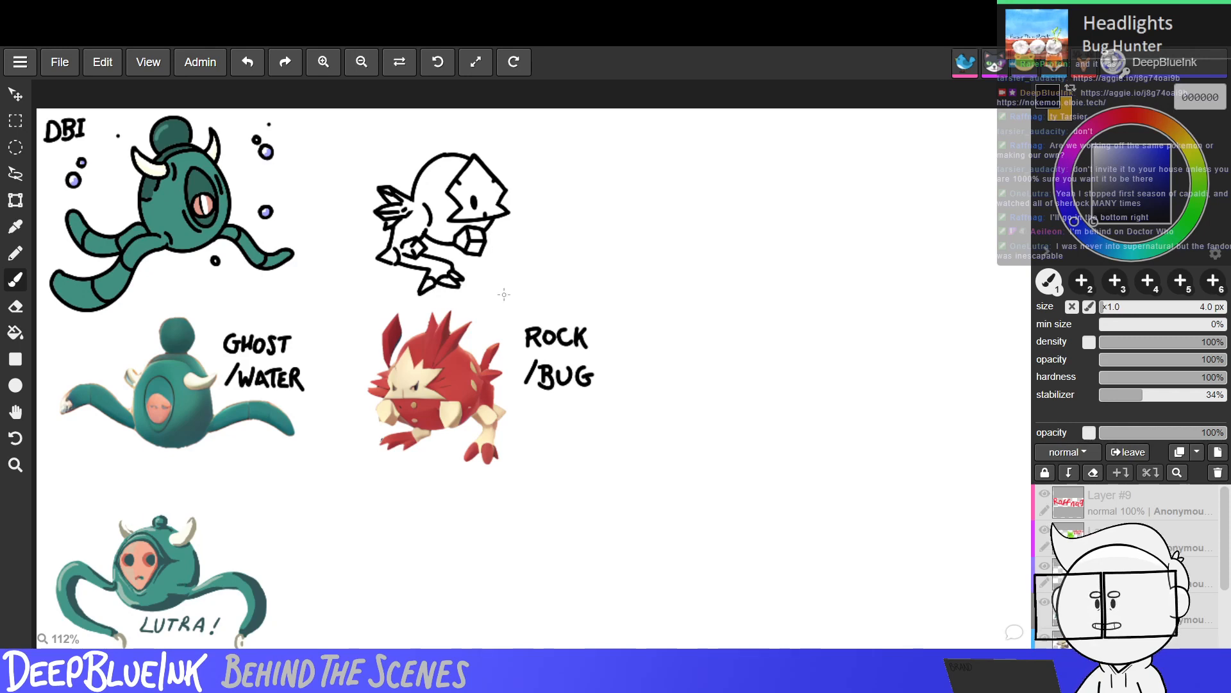
pyautogui.click(16, 308)
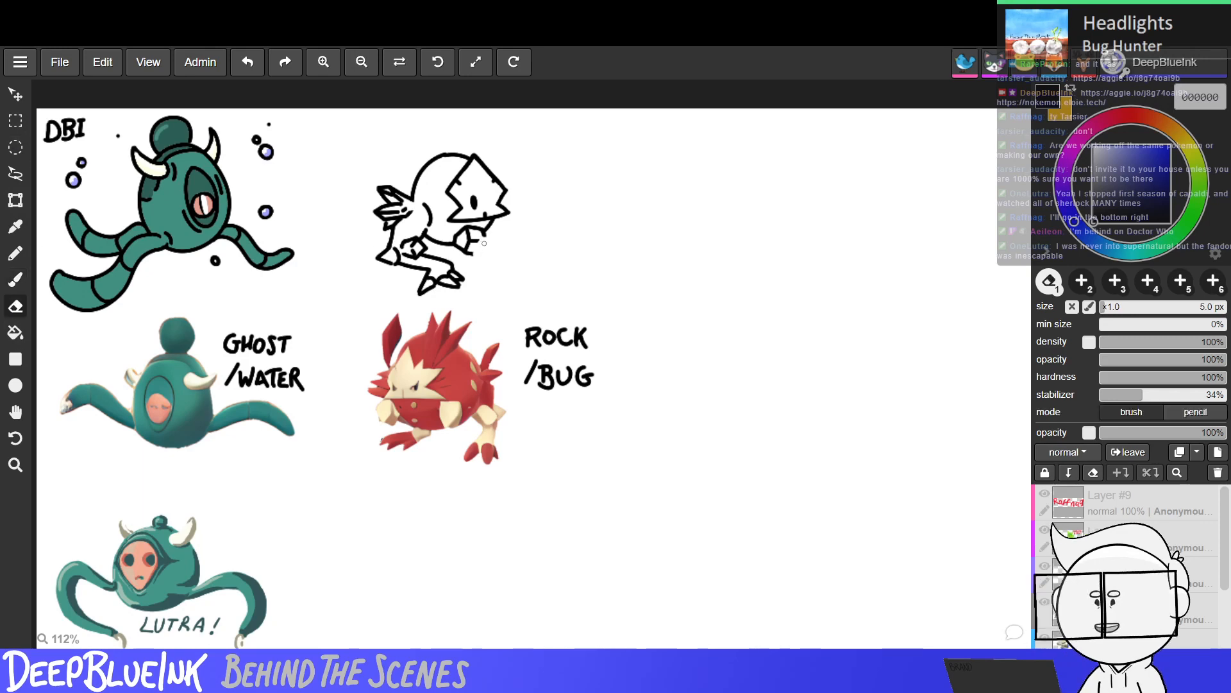
pyautogui.moveTo(482, 228)
pyautogui.mouseDown()
pyautogui.moveTo(454, 243)
pyautogui.moveTo(476, 252)
pyautogui.moveTo(482, 233)
pyautogui.mouseUp()
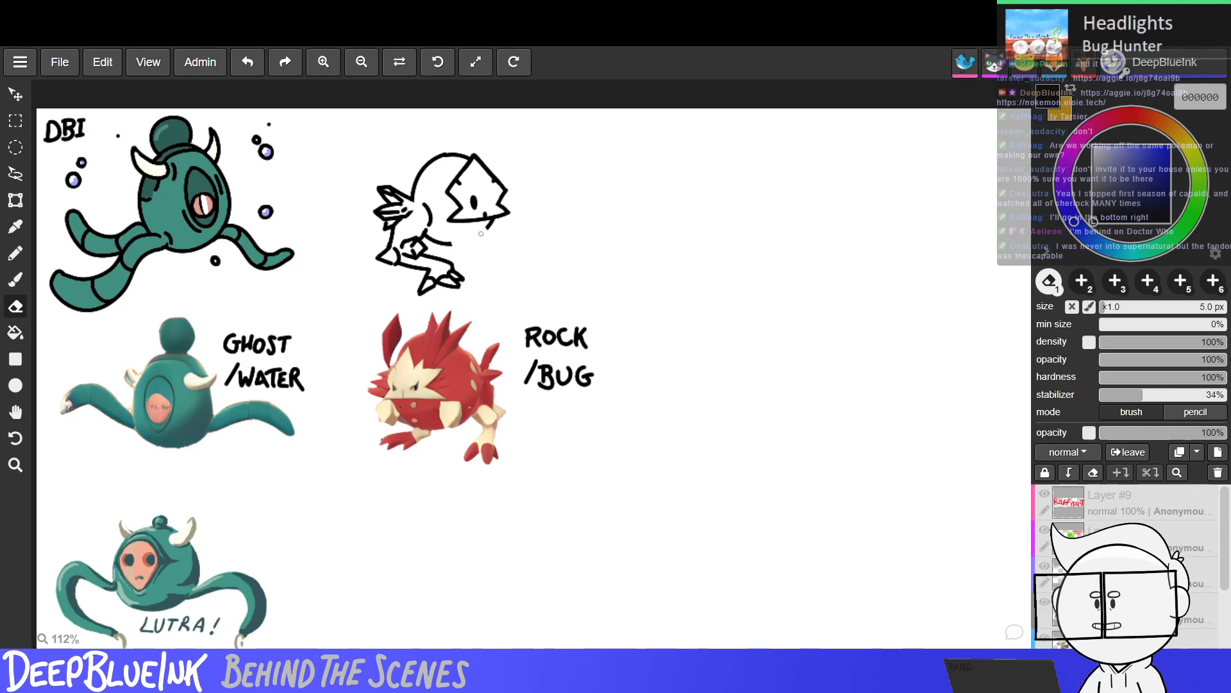
# Redraw the rock-like knob below the face as a faceted block at the end of the short line, using the 4 px brush.
pyautogui.click(16, 255)
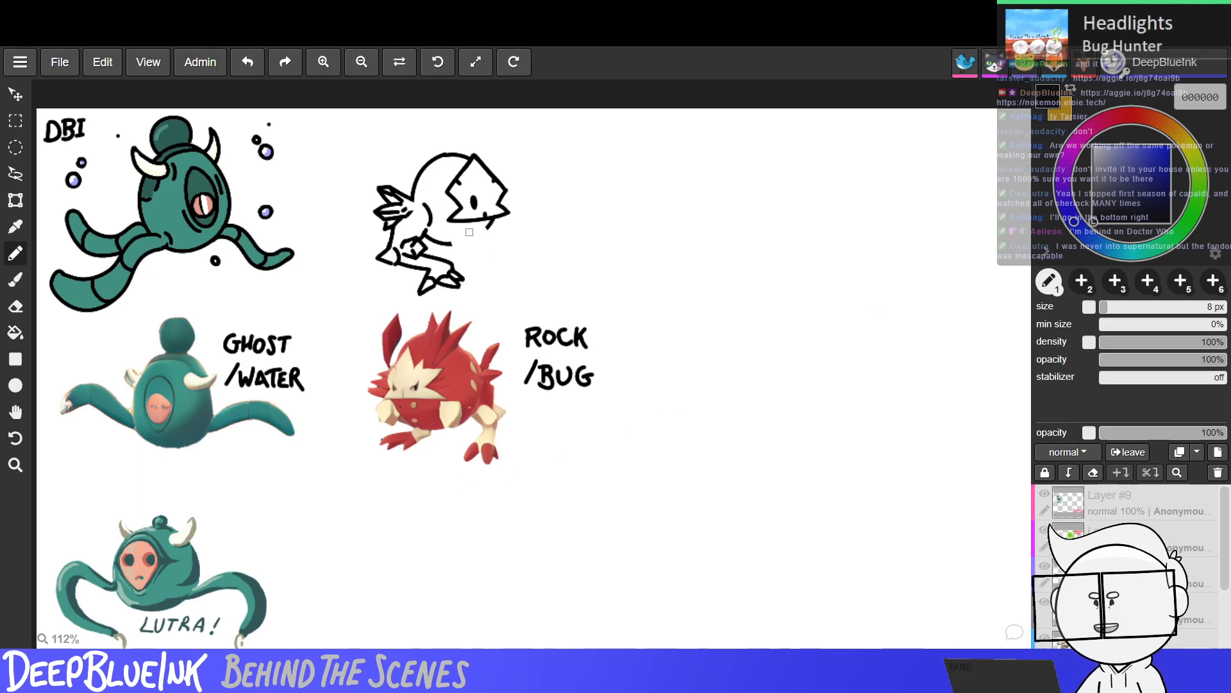
pyautogui.click(15, 279)
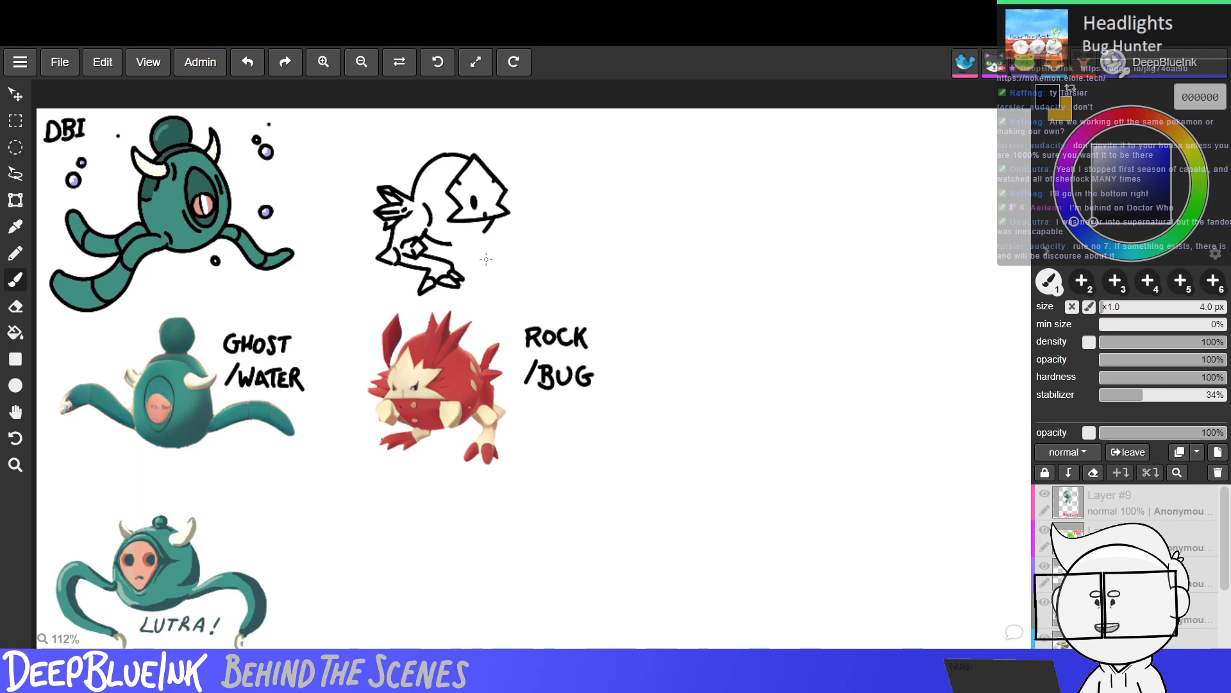
pyautogui.moveTo(450, 242); pyautogui.dragTo(454, 248)
pyautogui.hotkey('ctrl', 'z')
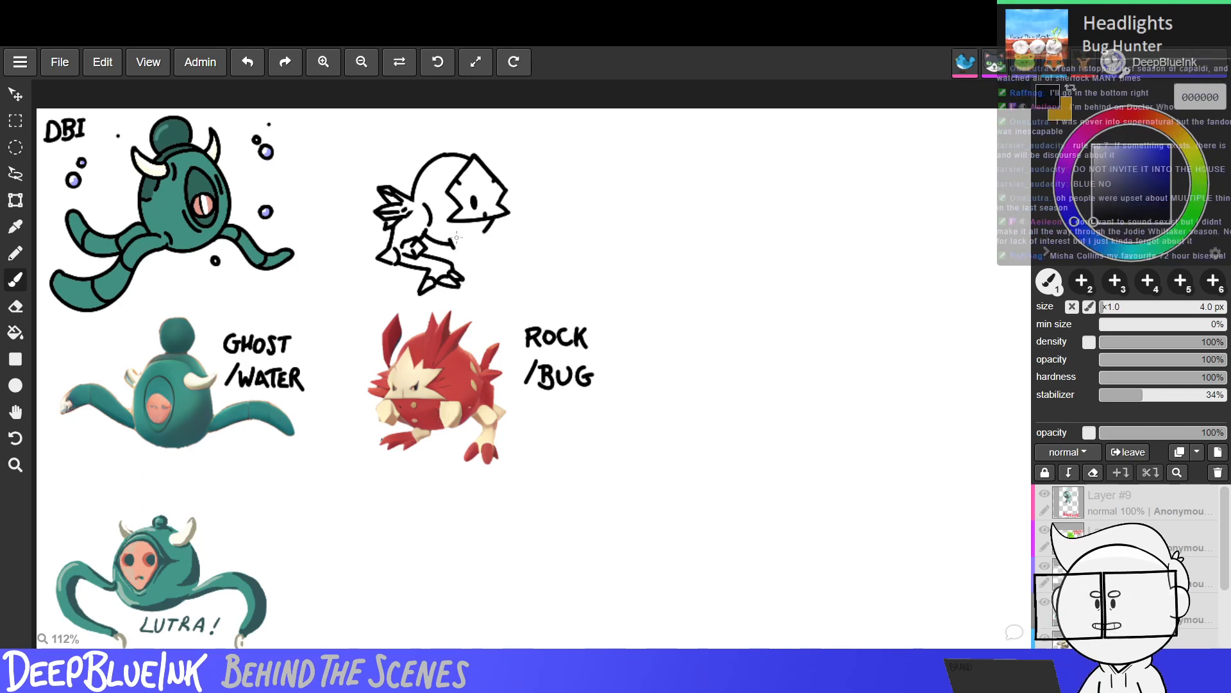
pyautogui.moveTo(458, 231)
pyautogui.mouseDown()
pyautogui.moveTo(479, 245)
pyautogui.moveTo(466, 260)
pyautogui.mouseUp()
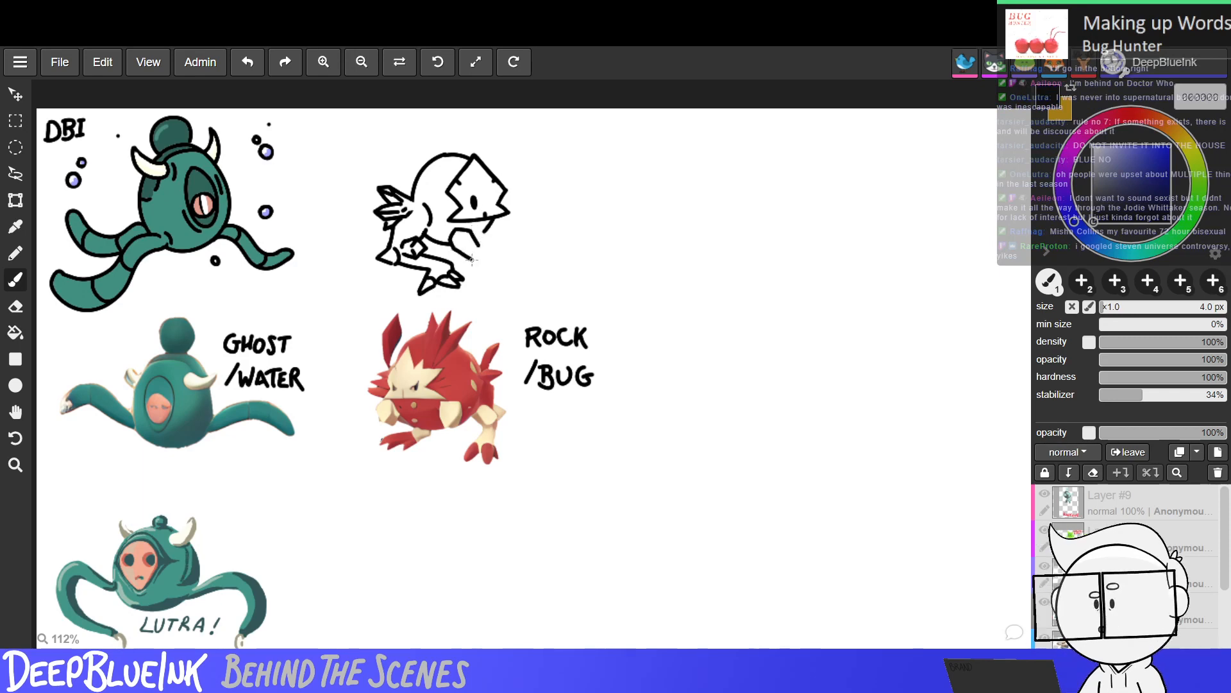
pyautogui.moveTo(453, 247)
pyautogui.mouseDown()
pyautogui.moveTo(478, 257)
pyautogui.moveTo(470, 242)
pyautogui.moveTo(477, 256)
pyautogui.mouseUp()
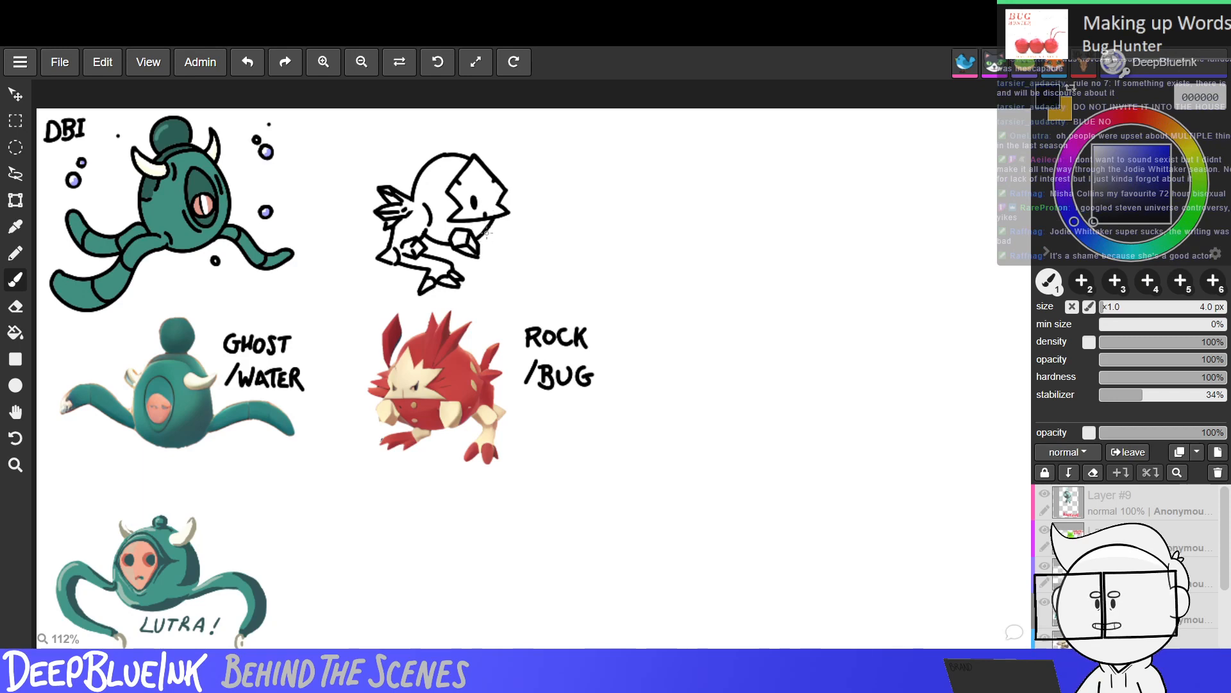
pyautogui.moveTo(489, 224); pyautogui.dragTo(499, 242)
pyautogui.hotkey('ctrl', 'z')
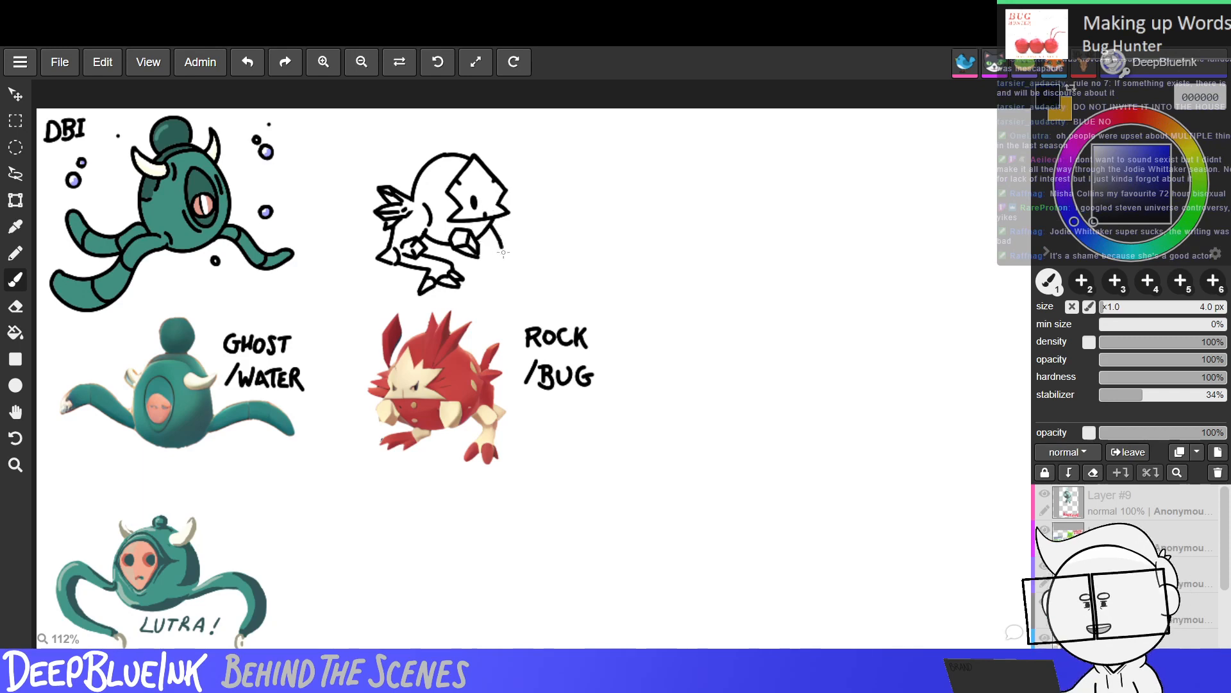
pyautogui.hotkey('ctrl', 'z')
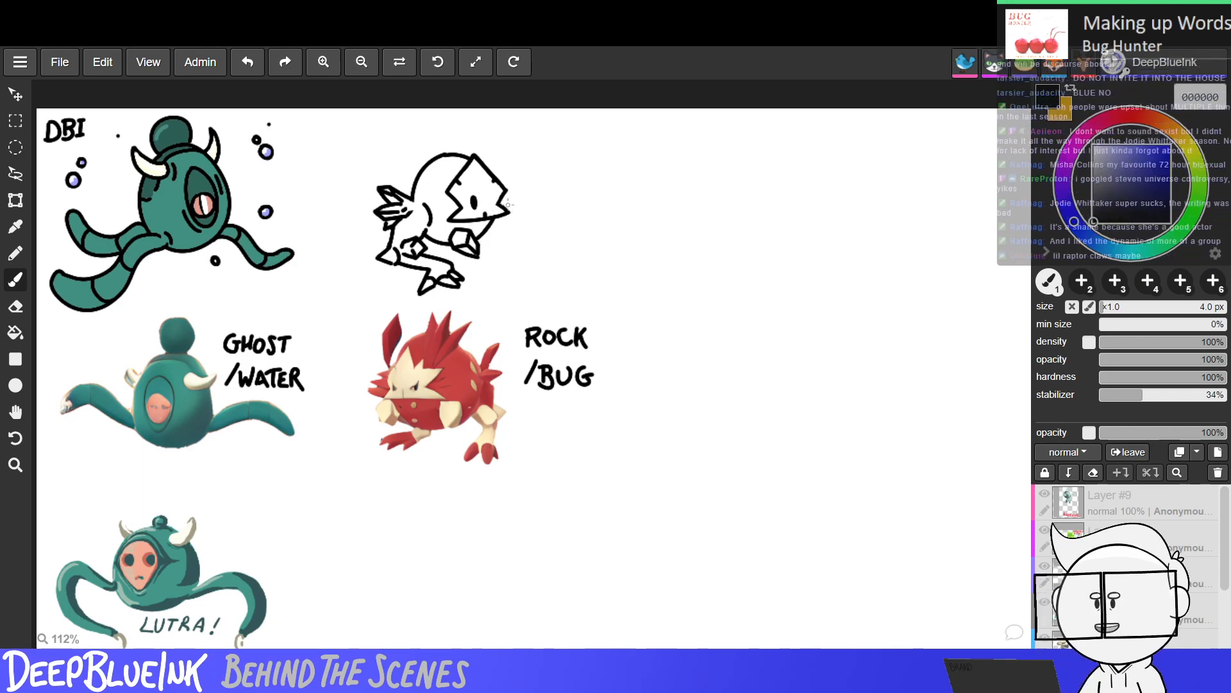
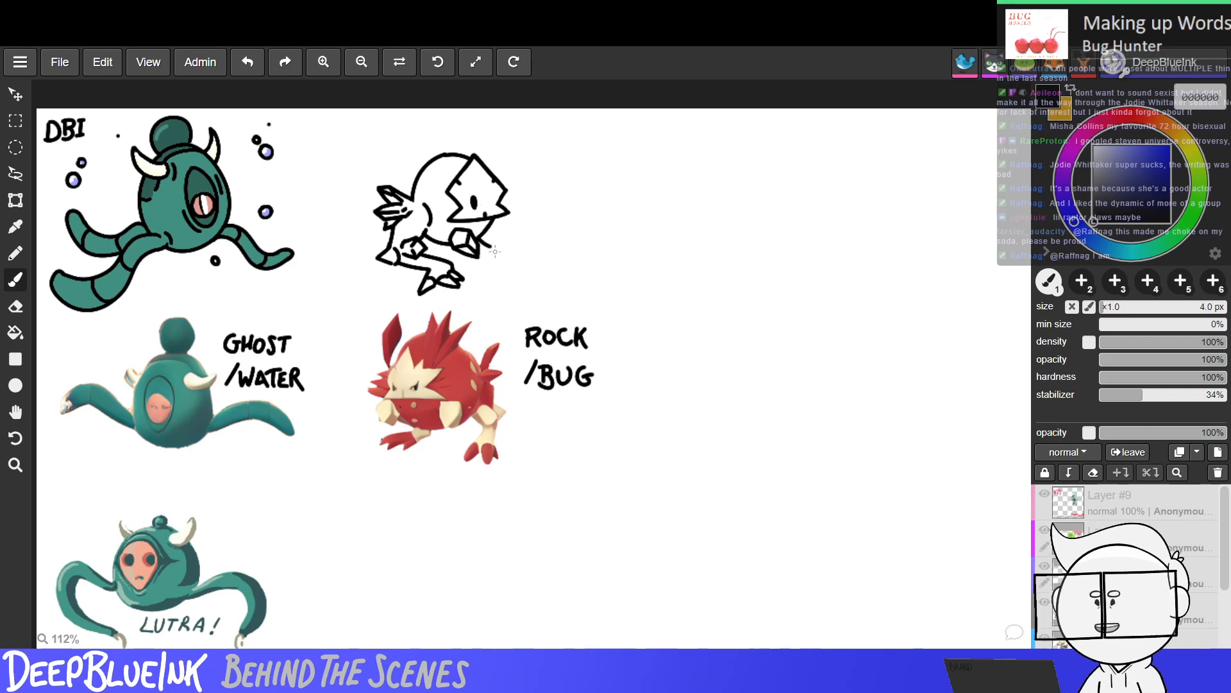
# Draw the Rock/Bug creature's second blocky claw beside the first one, joined to the underside of the face.
pyautogui.moveTo(479, 240)
pyautogui.mouseDown()
pyautogui.moveTo(499, 257)
pyautogui.moveTo(504, 243)
pyautogui.mouseUp()
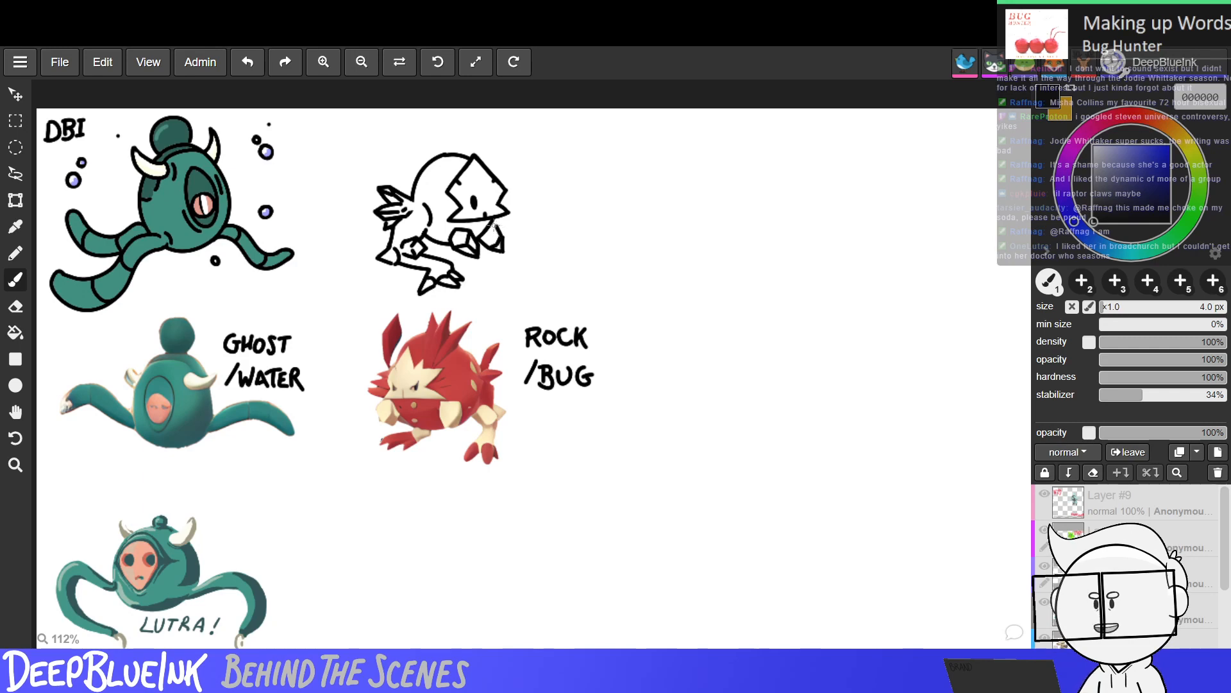
pyautogui.moveTo(501, 237); pyautogui.dragTo(497, 228)
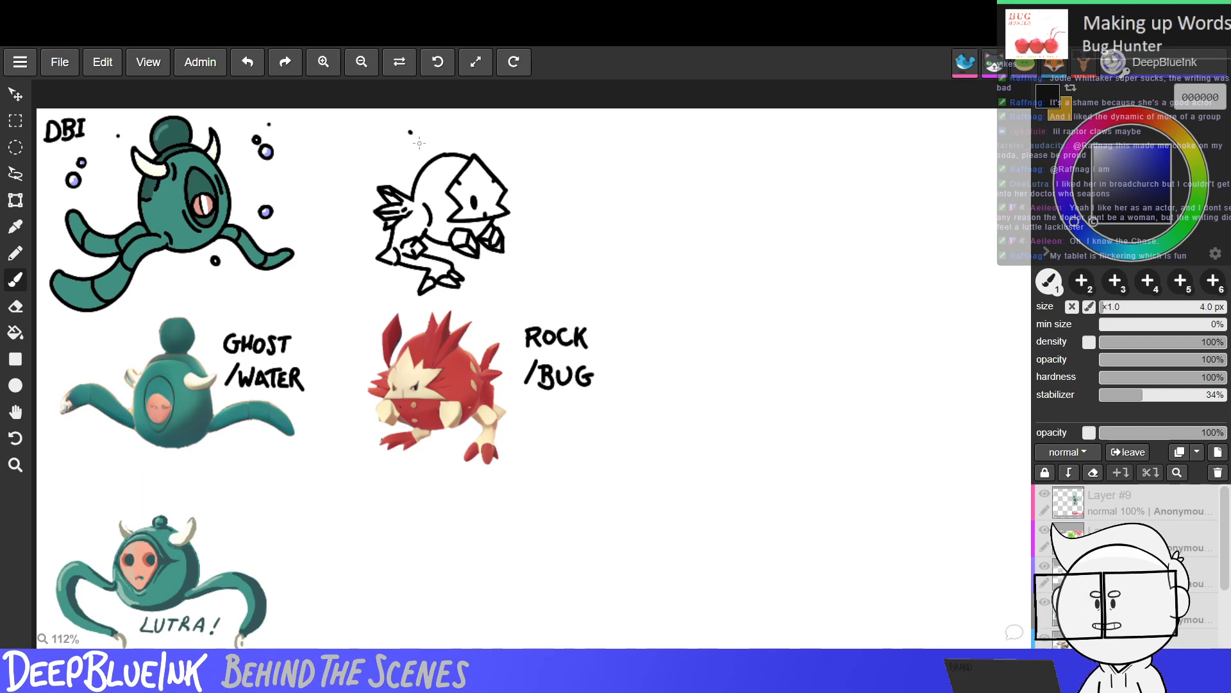
# Draw a long angular crystal spike sweeping back from the top of the Rock/Bug creature's head, redoing strokes as needed.
pyautogui.moveTo(409, 131); pyautogui.dragTo(449, 177)
pyautogui.moveTo(406, 130)
pyautogui.mouseDown()
pyautogui.moveTo(383, 128)
pyautogui.moveTo(394, 154)
pyautogui.moveTo(449, 186)
pyautogui.mouseUp()
pyautogui.hotkey('ctrl', 'z')
pyautogui.hotkey('ctrl', 'z')
pyautogui.hotkey('ctrl', 'z')
pyautogui.hotkey('ctrl', 'z')
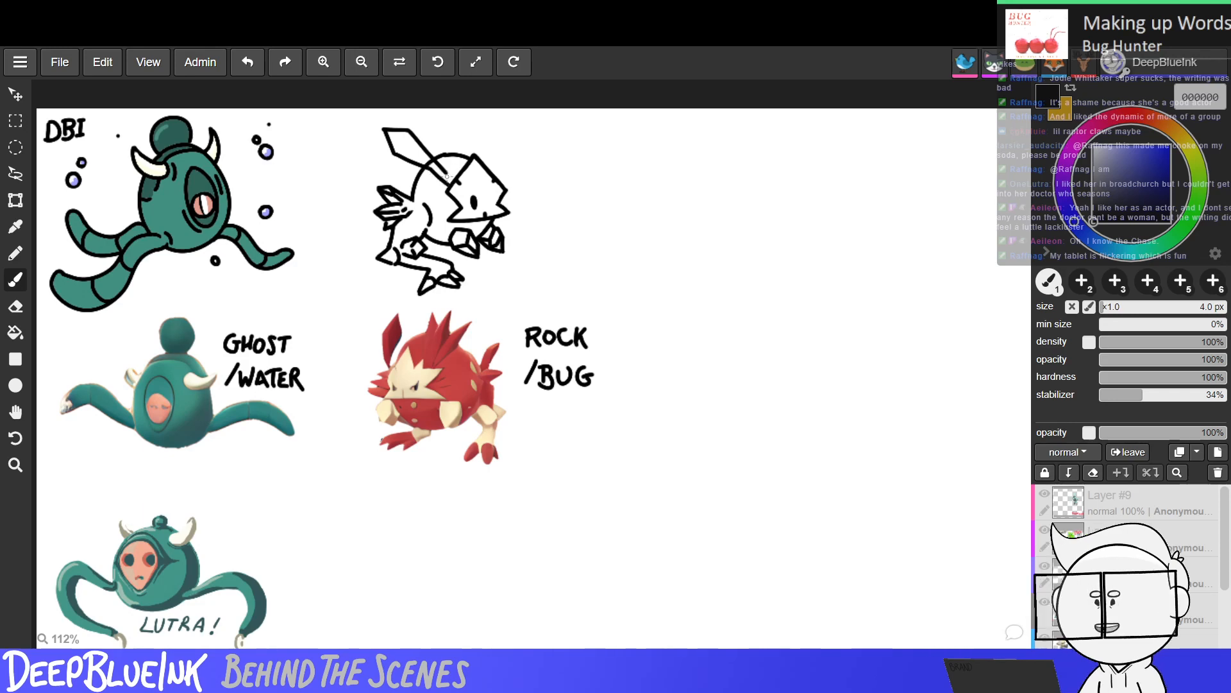
pyautogui.hotkey('ctrl', 'z')
pyautogui.hotkey('ctrl', 'z')
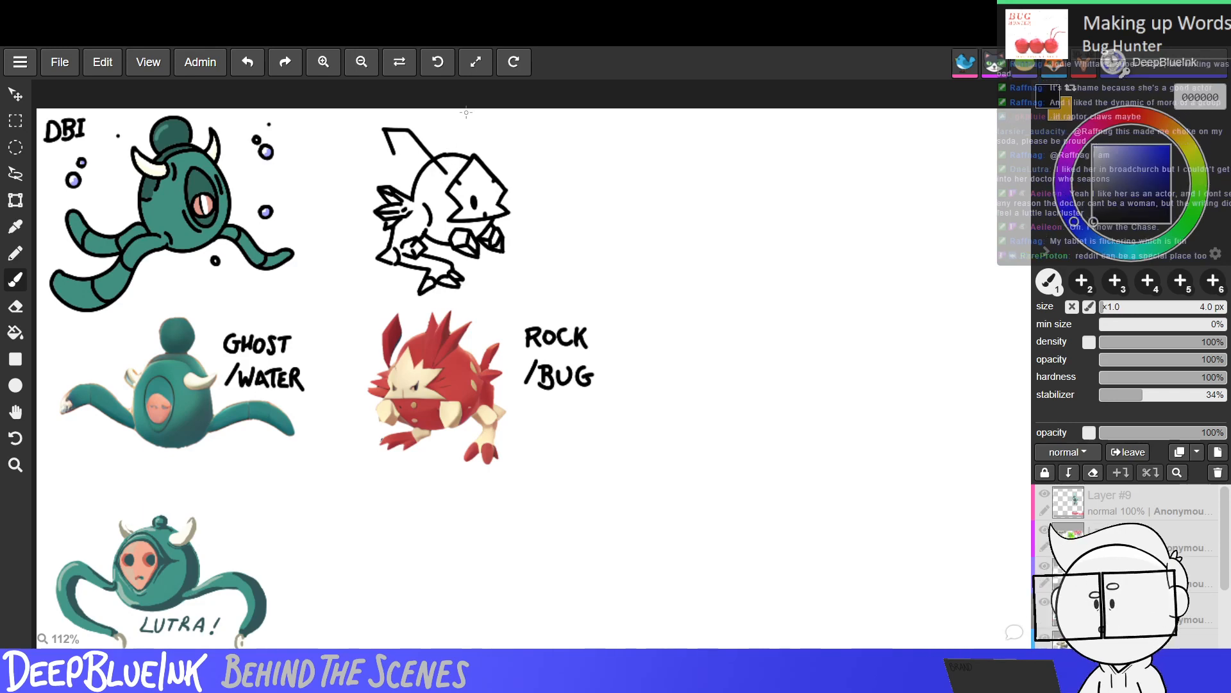
pyautogui.moveTo(395, 154); pyautogui.dragTo(449, 175)
pyautogui.hotkey('ctrl', 'z')
pyautogui.hotkey('ctrl', 'z')
pyautogui.hotkey('ctrl', 'z')
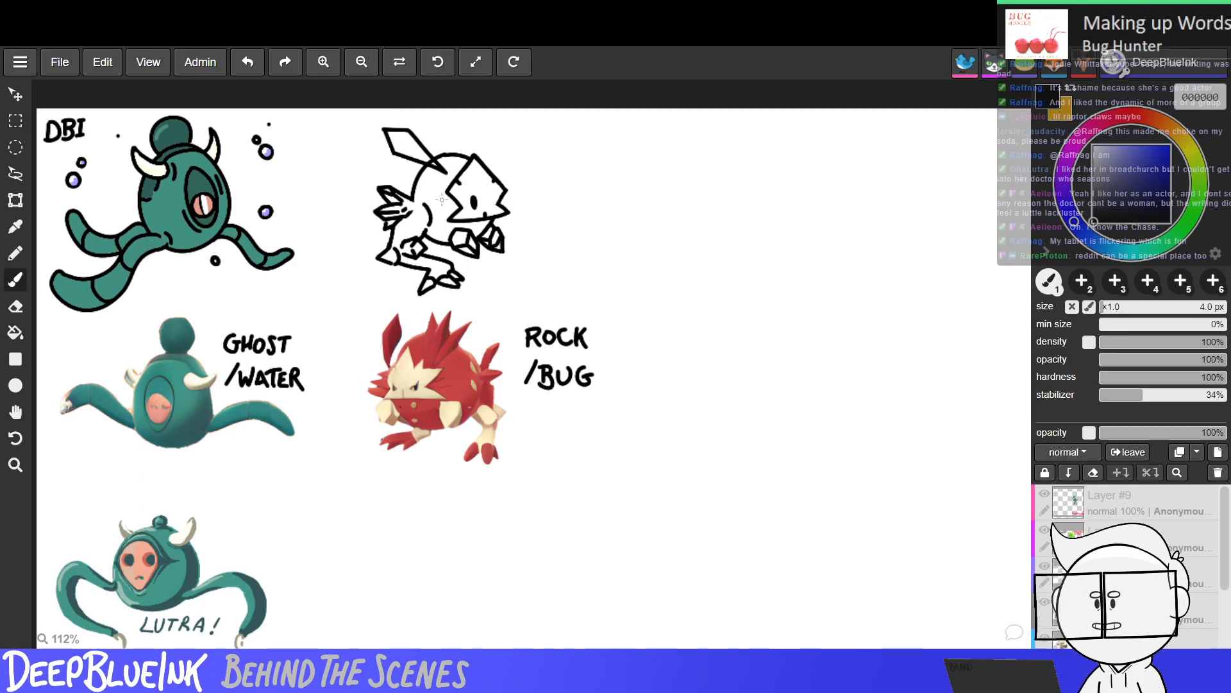
# Draw a second angular crystal spike just below the first, meeting it at the base on the head.
pyautogui.moveTo(394, 154); pyautogui.dragTo(372, 156)
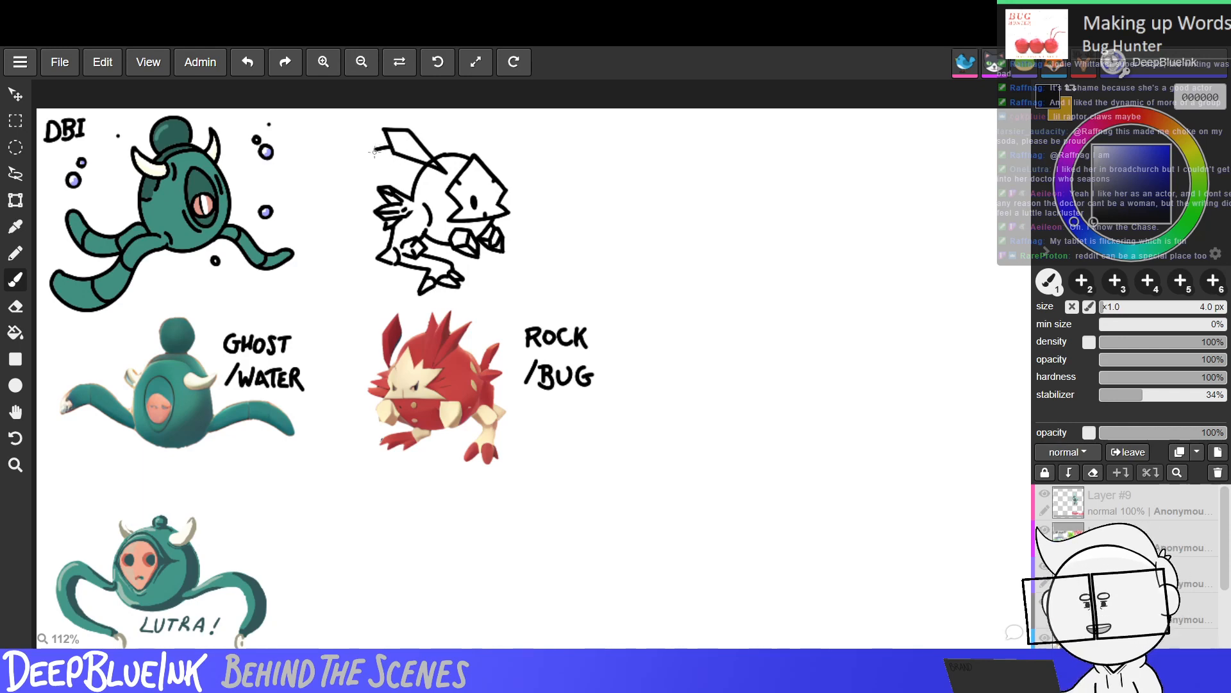
pyautogui.hotkey('ctrl', 'z')
pyautogui.moveTo(376, 152); pyautogui.dragTo(444, 173)
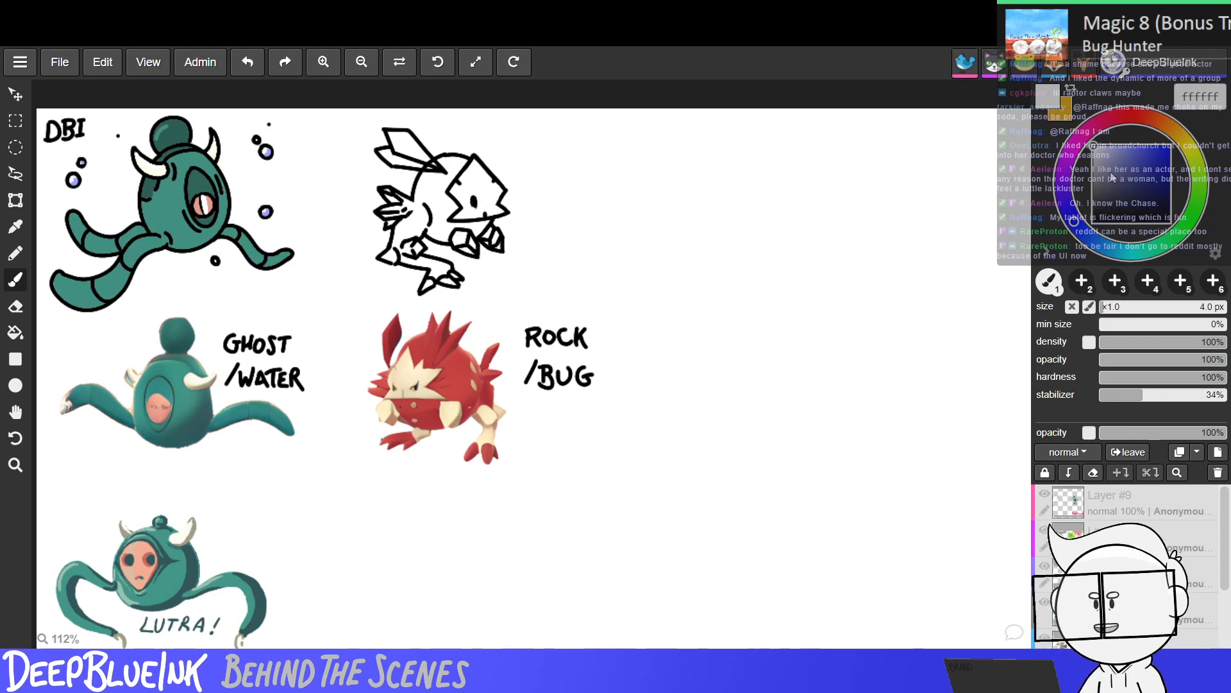
# Set the drawing colour to black (000000) and return to the brush.
pyautogui.moveTo(1108, 173); pyautogui.dragTo(1065, 264)
pyautogui.click(16, 227)
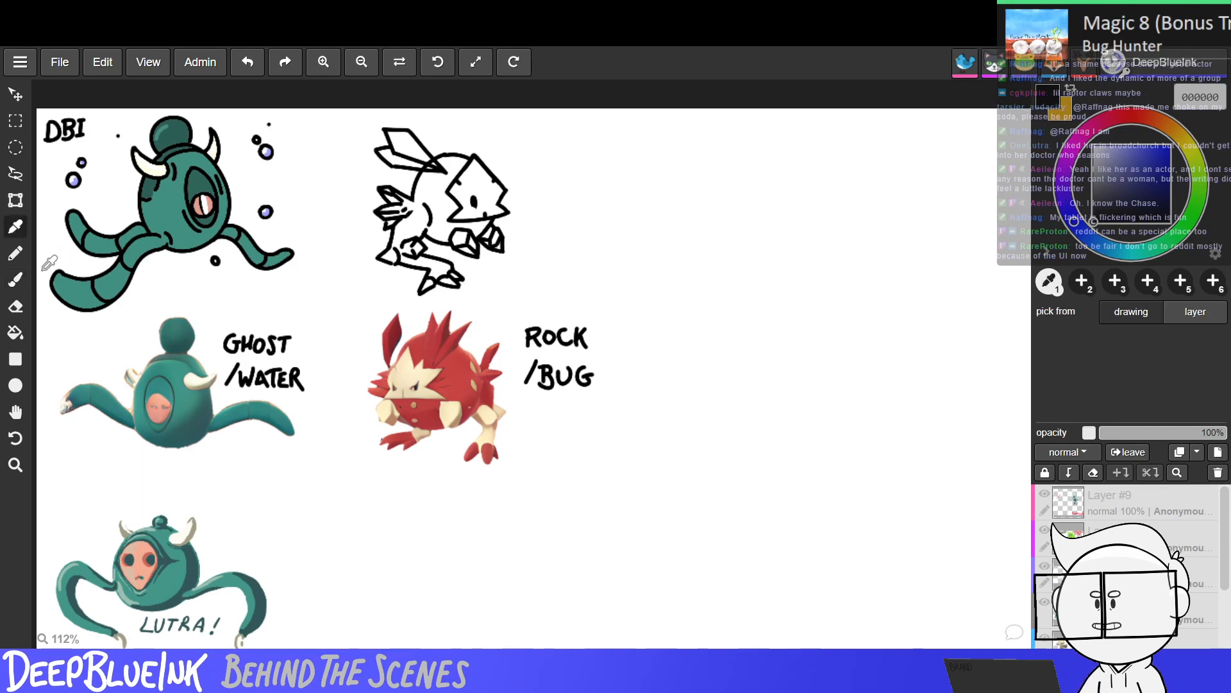
pyautogui.click(18, 280)
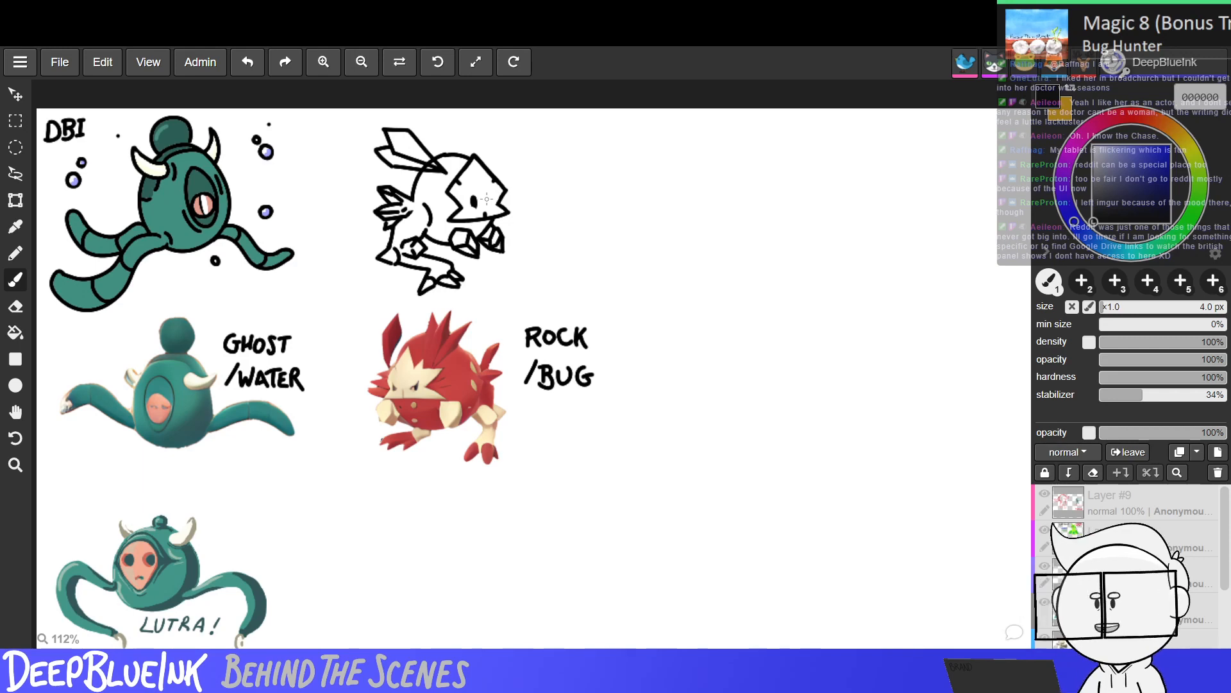
# Examine the other participants' Steel/Fighting, Fighting/Ghost and Water/Grass sketches around the shared canvas, returning to the Rock/Bug drawing.
pyautogui.press('space')
pyautogui.moveTo(536, 474); pyautogui.dragTo(544, 356)
pyautogui.moveTo(547, 498); pyautogui.dragTo(526, 318)
pyautogui.moveTo(581, 543)
pyautogui.mouseDown()
pyautogui.moveTo(575, 486)
pyautogui.moveTo(436, 486)
pyautogui.mouseUp()
pyautogui.moveTo(667, 622); pyautogui.dragTo(562, 622)
pyautogui.moveTo(718, 571)
pyautogui.mouseDown()
pyautogui.moveTo(616, 561)
pyautogui.moveTo(596, 533)
pyautogui.mouseUp()
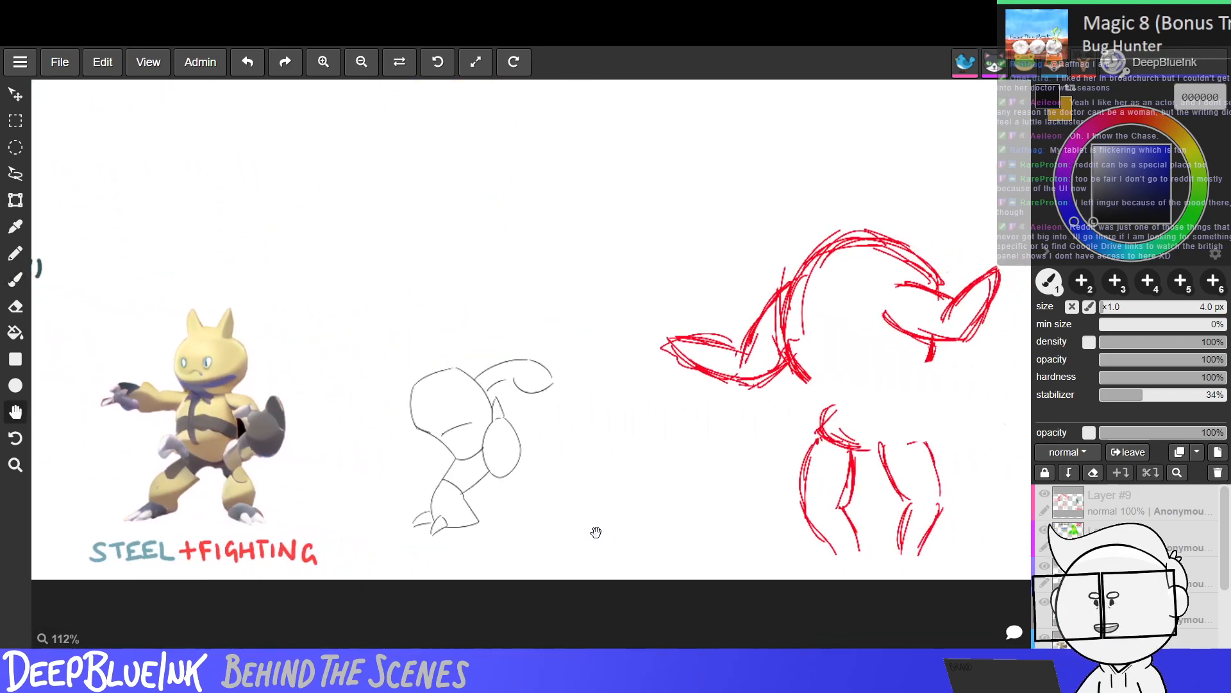
pyautogui.moveTo(553, 574); pyautogui.dragTo(474, 585)
pyautogui.moveTo(858, 470); pyautogui.dragTo(590, 496)
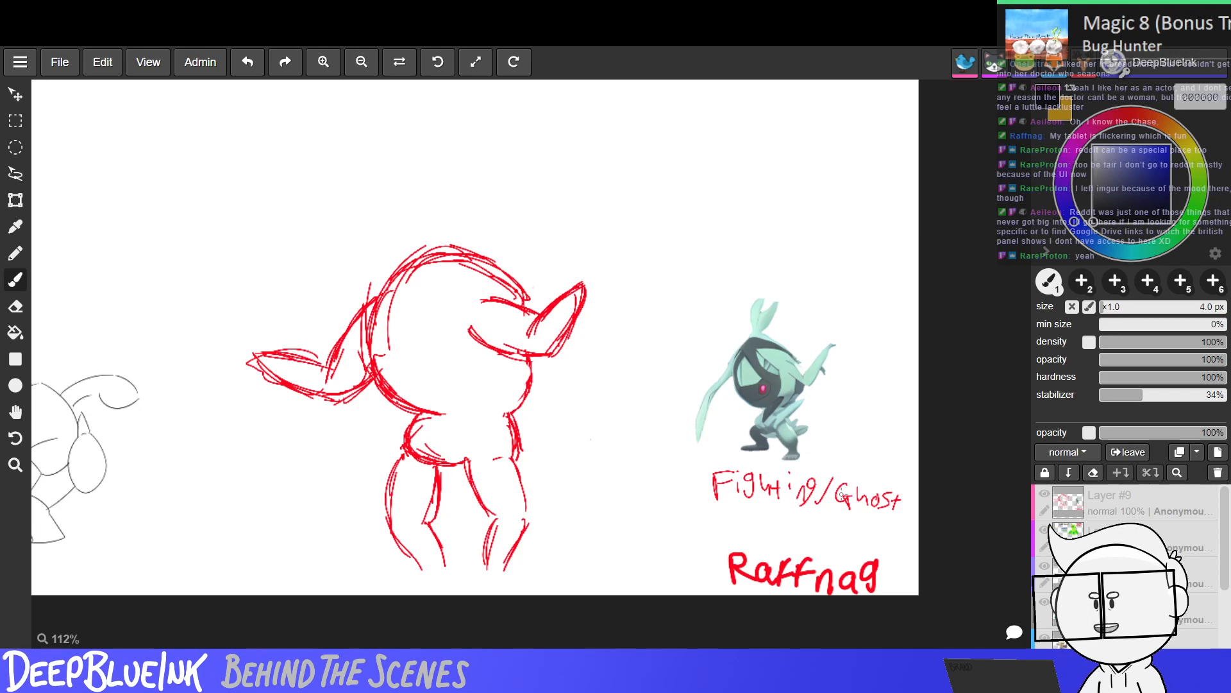
pyautogui.press('h')
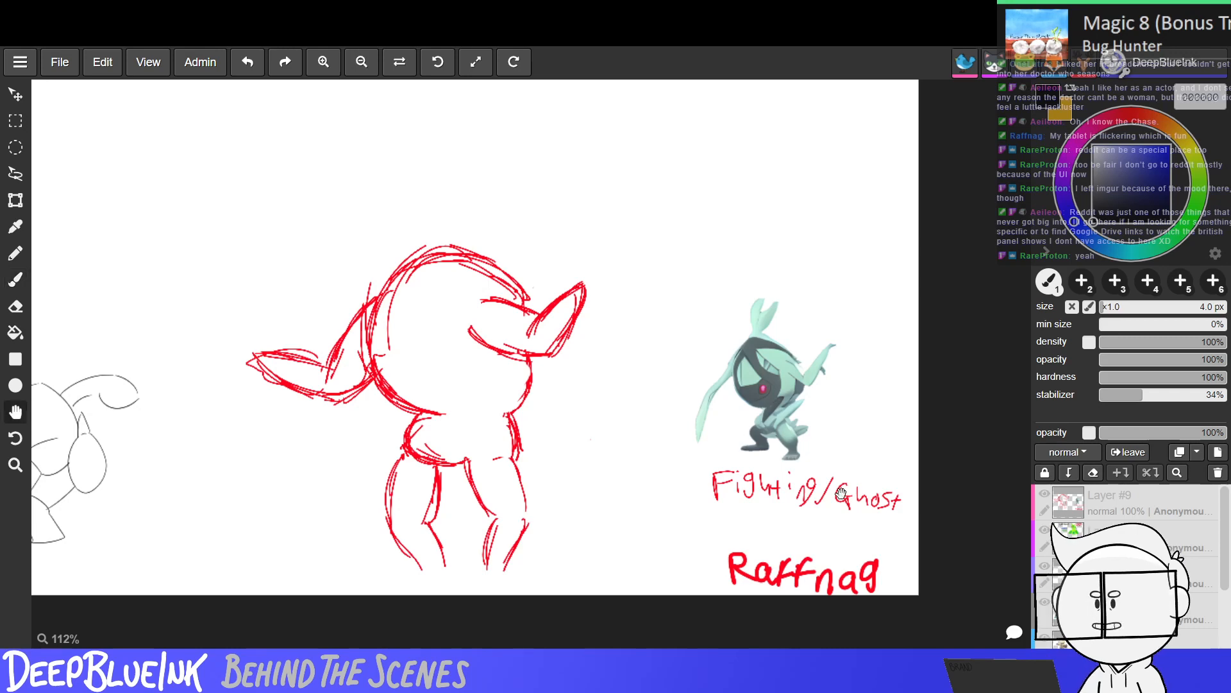
pyautogui.moveTo(681, 264)
pyautogui.mouseDown()
pyautogui.moveTo(685, 322)
pyautogui.moveTo(632, 453)
pyautogui.moveTo(583, 512)
pyautogui.mouseUp()
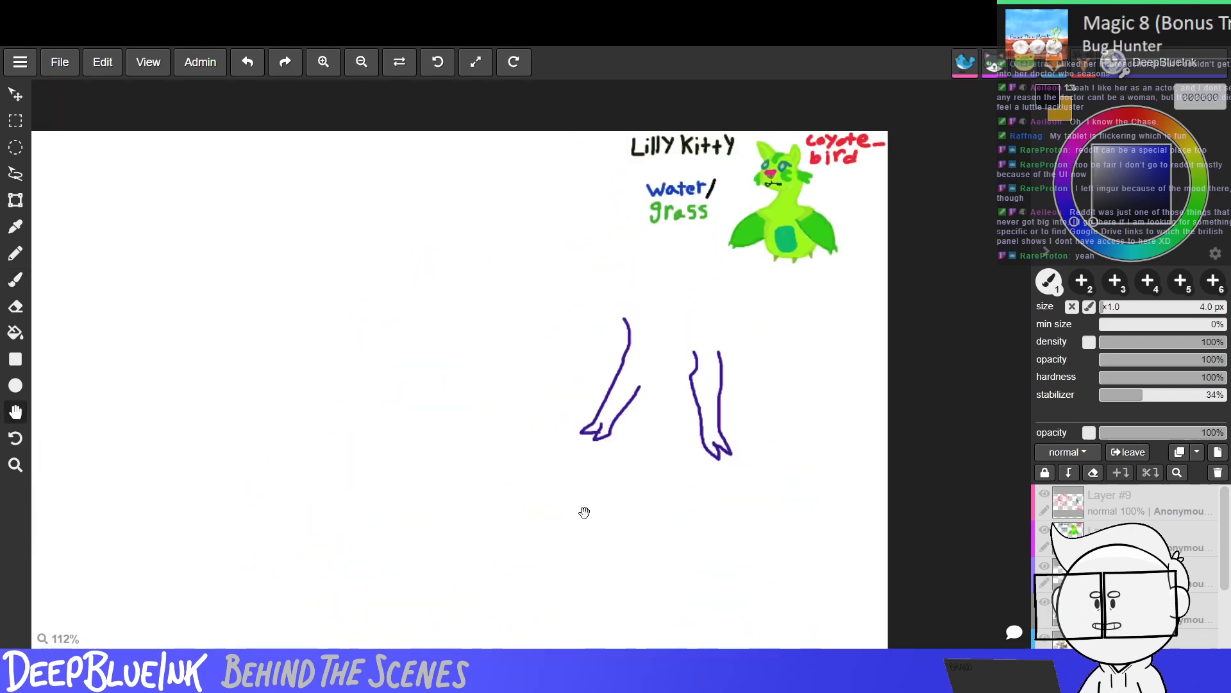
pyautogui.moveTo(480, 424)
pyautogui.mouseDown()
pyautogui.moveTo(652, 407)
pyautogui.moveTo(818, 419)
pyautogui.mouseUp()
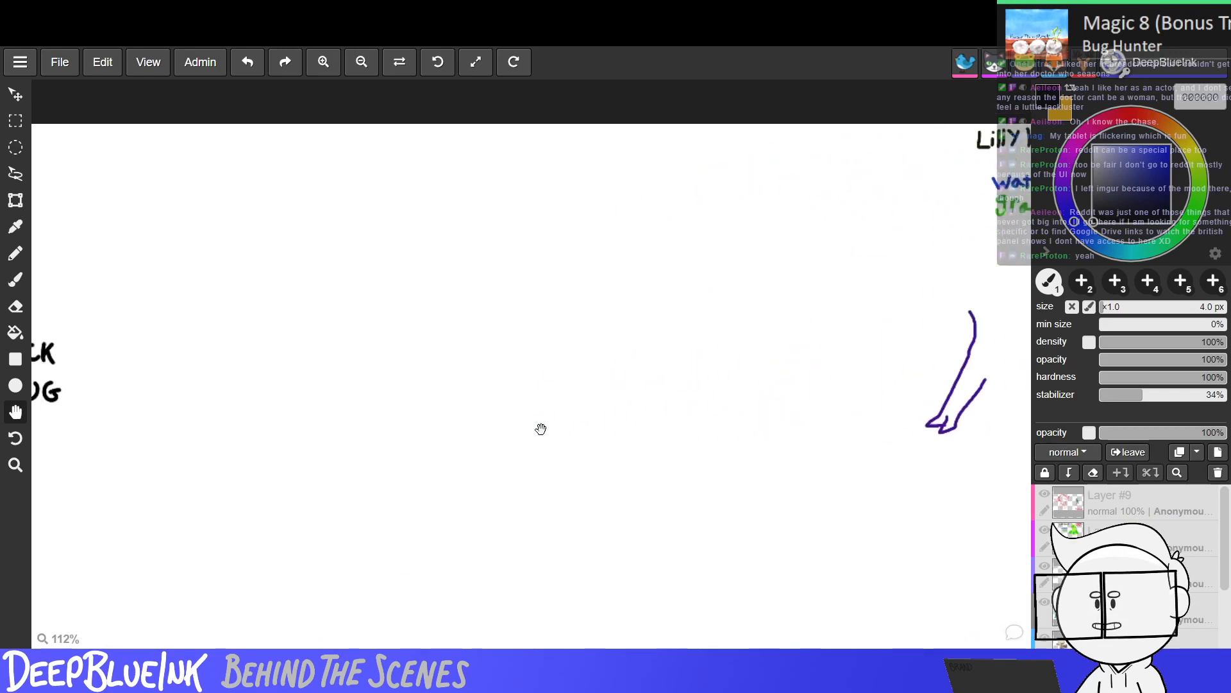
pyautogui.moveTo(542, 429); pyautogui.dragTo(796, 420)
pyautogui.moveTo(587, 463)
pyautogui.mouseDown()
pyautogui.moveTo(704, 261)
pyautogui.moveTo(656, 189)
pyautogui.moveTo(590, 267)
pyautogui.moveTo(576, 340)
pyautogui.mouseUp()
pyautogui.press('b')
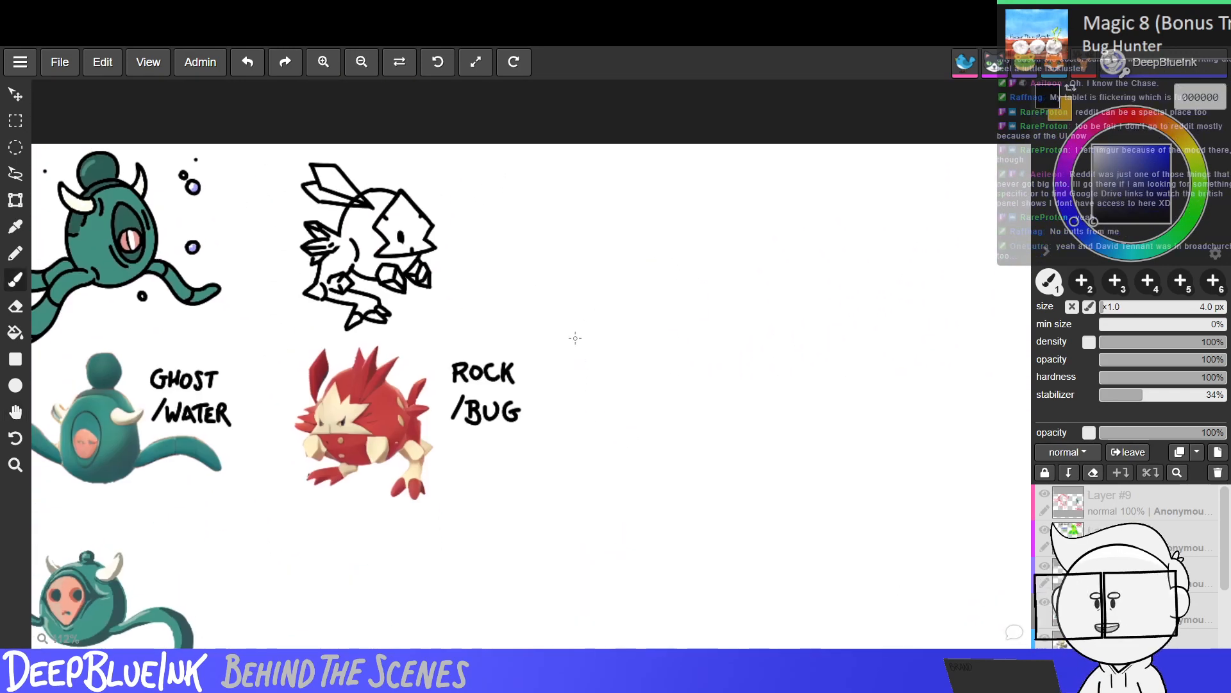
pyautogui.press('space')
pyautogui.moveTo(559, 301); pyautogui.dragTo(591, 318)
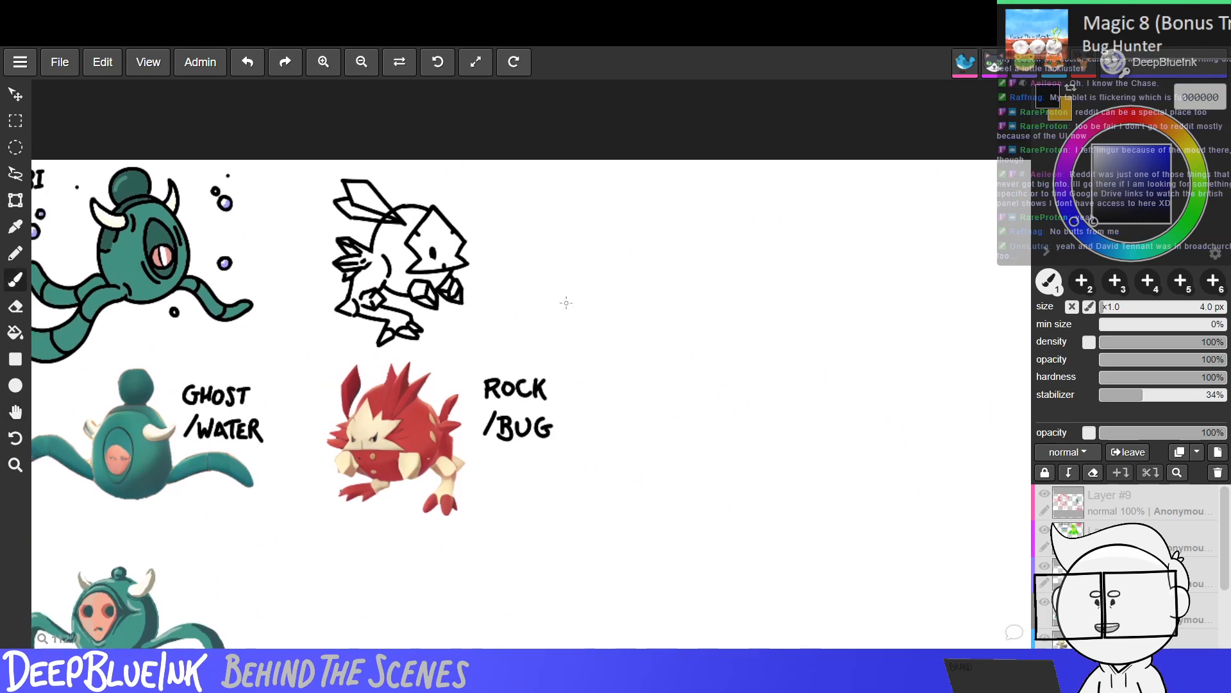
# Erase the stray line where the head spikes join the Rock/Bug creature's head and switch back to the brush.
pyautogui.press('e')
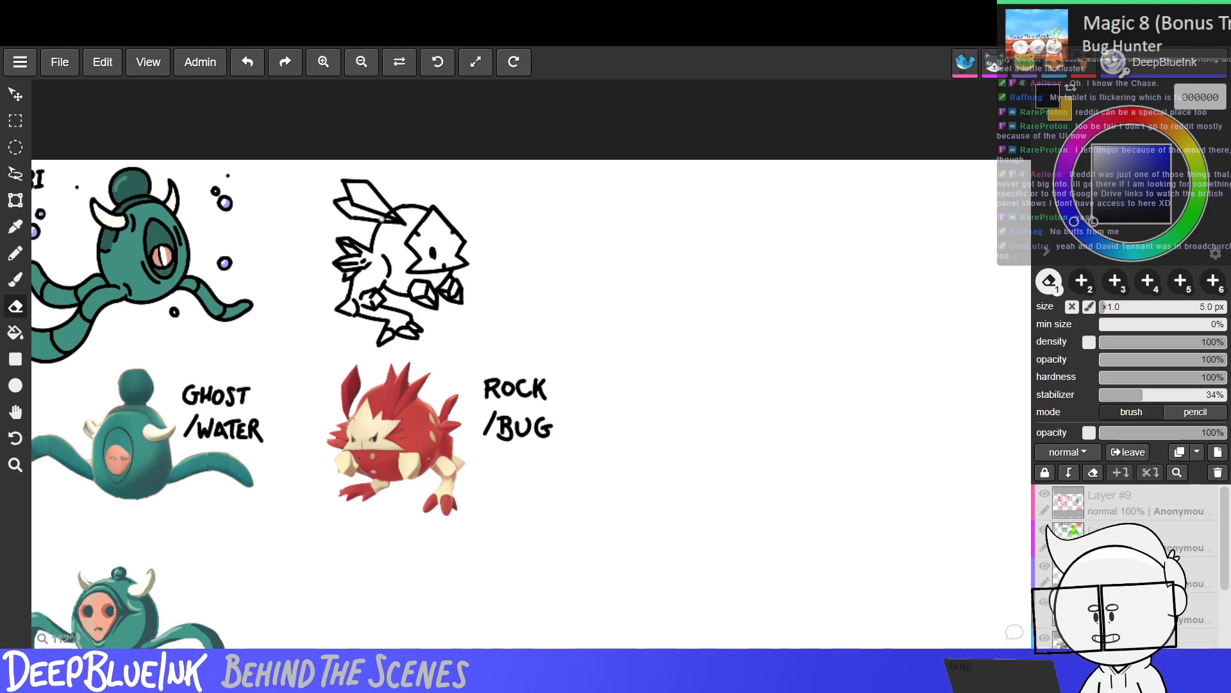
pyautogui.moveTo(386, 213); pyautogui.dragTo(394, 218)
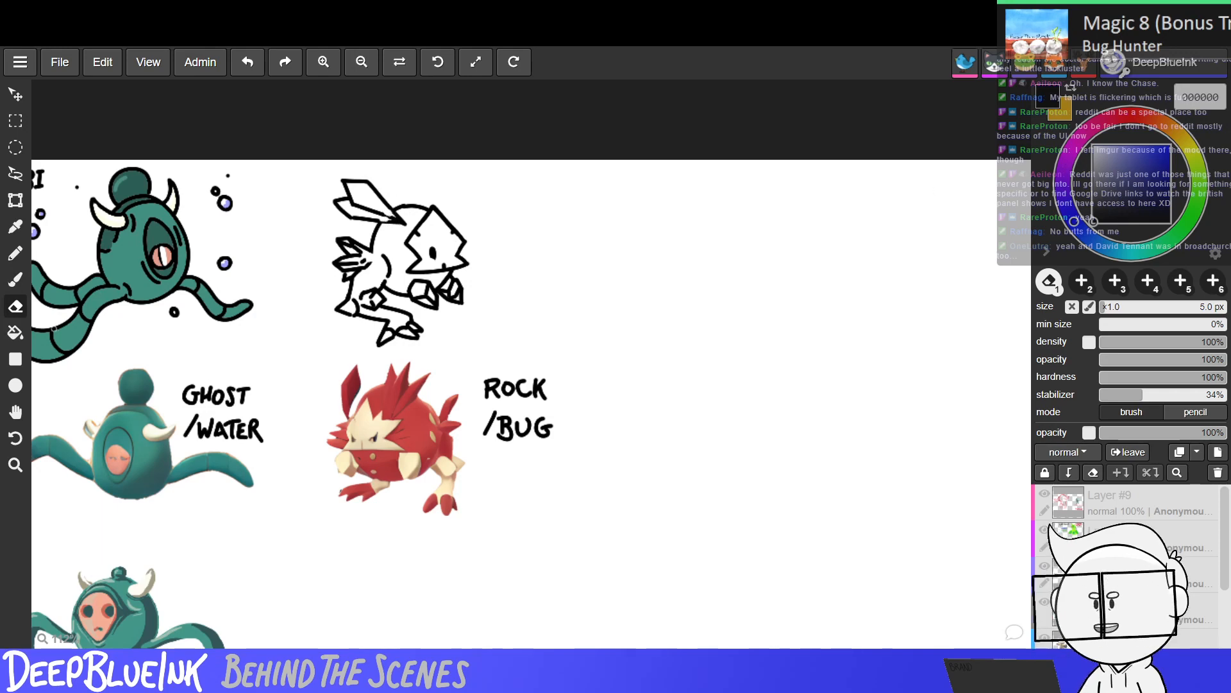
pyautogui.click(16, 279)
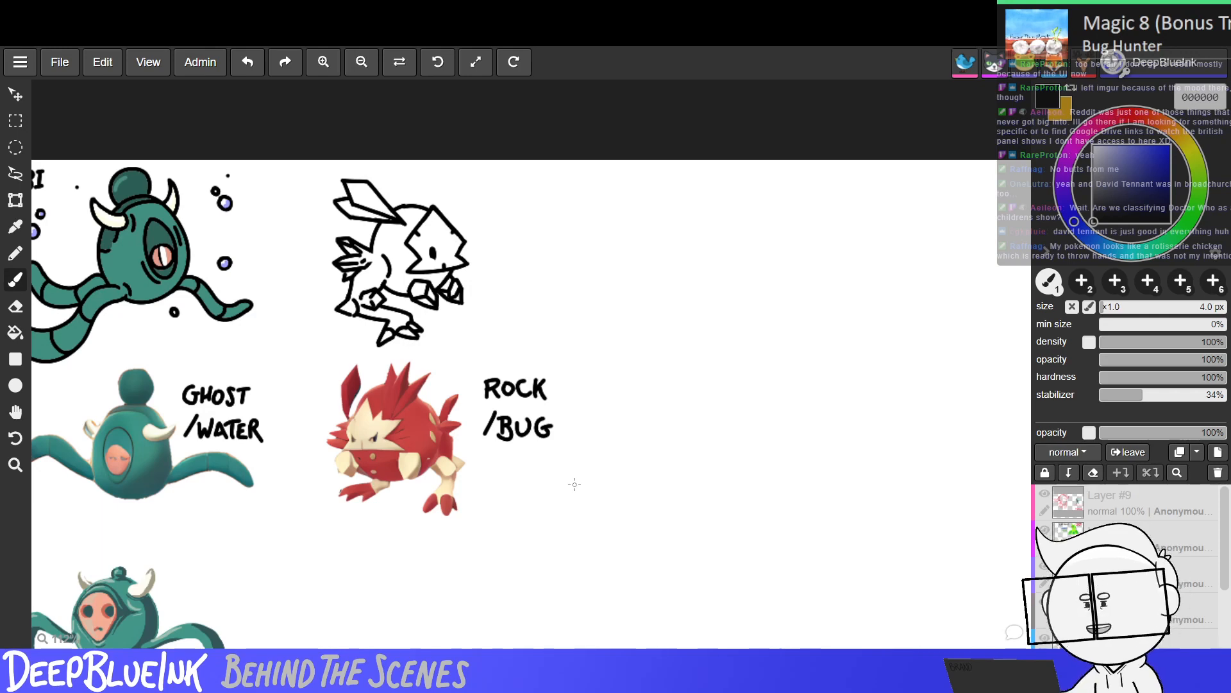
# Review the progress of the purple Water/Grass legs and the red Fighting/Ghost figure, returning to the Rock/Bug drawing.
pyautogui.moveTo(569, 416); pyautogui.dragTo(285, 393)
pyautogui.moveTo(451, 433); pyautogui.dragTo(162, 437)
pyautogui.moveTo(404, 484); pyautogui.dragTo(226, 451)
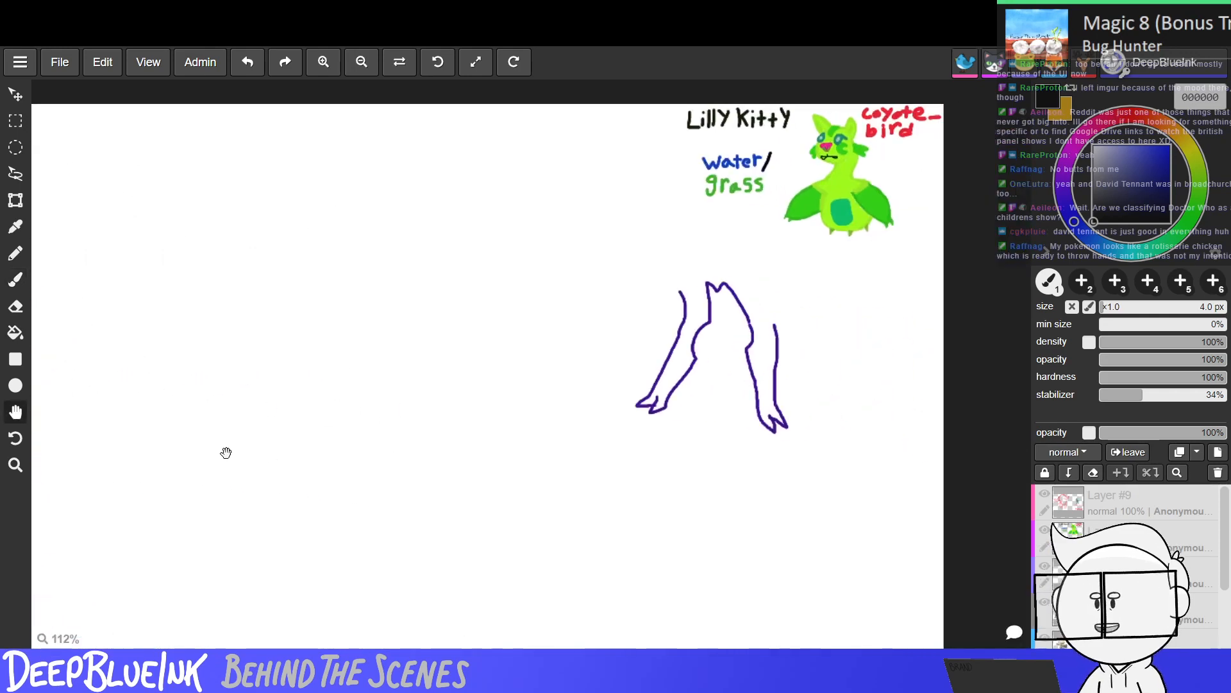
pyautogui.moveTo(399, 541); pyautogui.dragTo(310, 359)
pyautogui.moveTo(651, 628)
pyautogui.mouseDown()
pyautogui.moveTo(754, 408)
pyautogui.moveTo(726, 256)
pyautogui.mouseUp()
pyautogui.moveTo(847, 379)
pyautogui.mouseDown()
pyautogui.moveTo(846, 406)
pyautogui.moveTo(811, 462)
pyautogui.mouseUp()
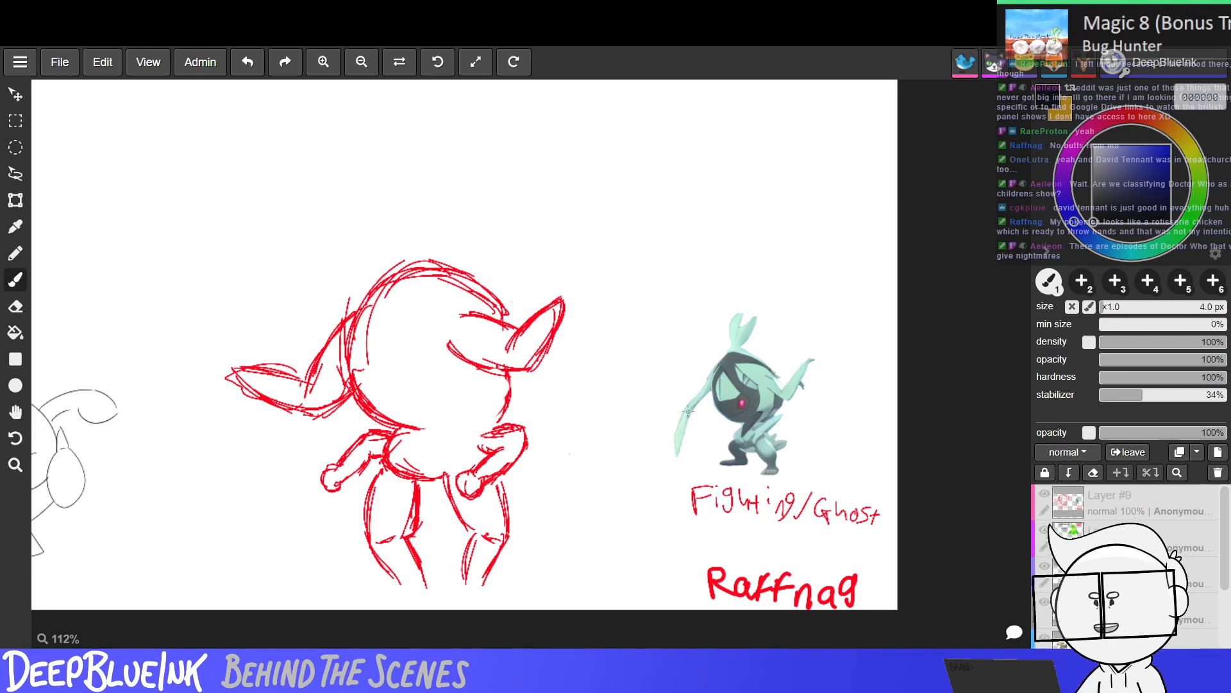
pyautogui.press('space')
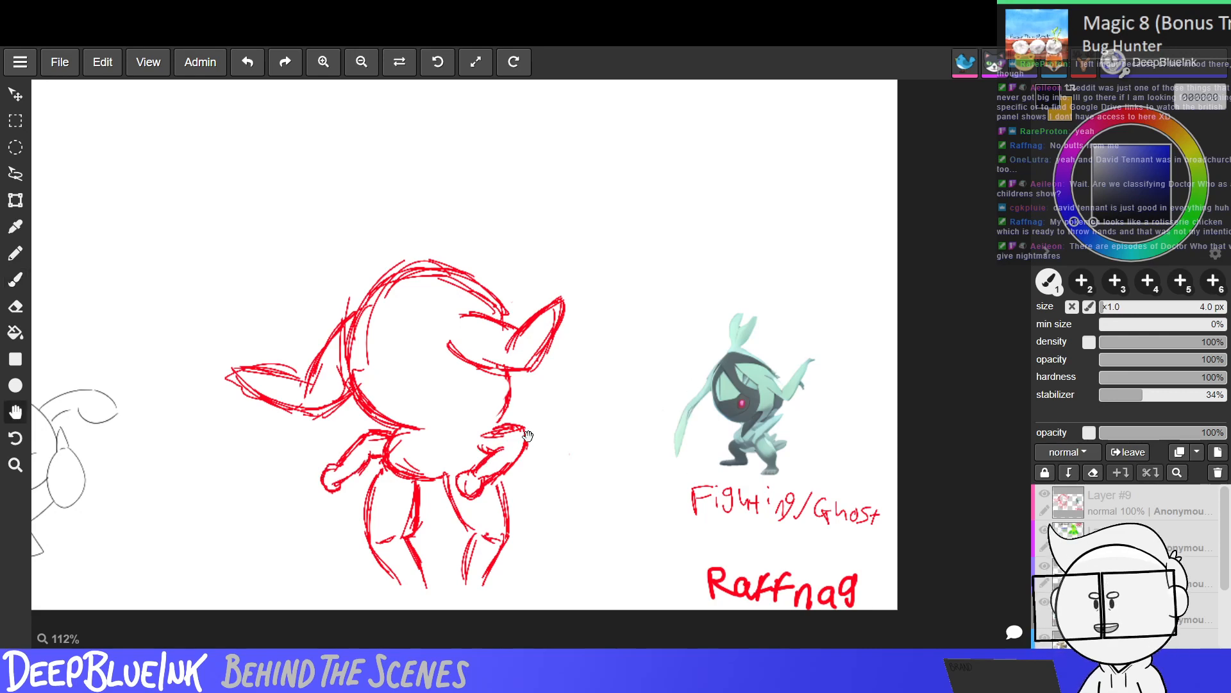
pyautogui.moveTo(531, 330); pyautogui.dragTo(585, 360)
pyautogui.moveTo(488, 304)
pyautogui.mouseDown()
pyautogui.moveTo(581, 331)
pyautogui.moveTo(596, 405)
pyautogui.mouseUp()
pyautogui.moveTo(585, 320); pyautogui.dragTo(611, 419)
pyautogui.moveTo(594, 369); pyautogui.dragTo(507, 247)
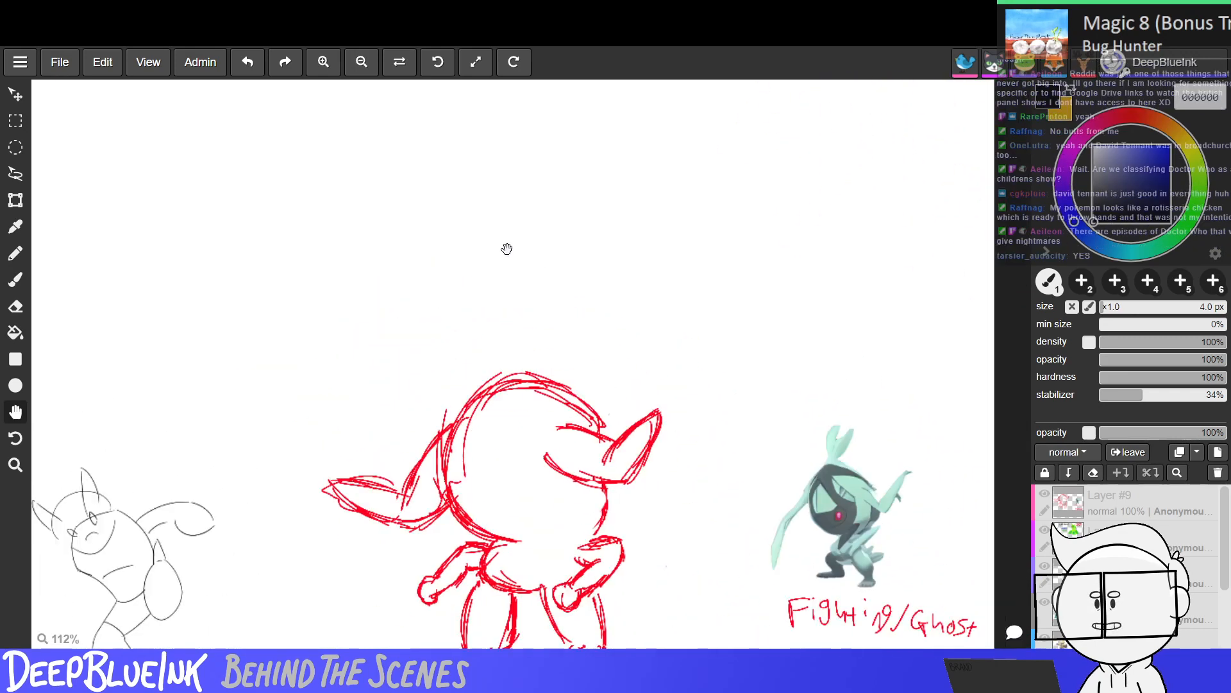
pyautogui.moveTo(669, 389); pyautogui.dragTo(622, 288)
pyautogui.moveTo(537, 262); pyautogui.dragTo(576, 347)
pyautogui.moveTo(520, 283); pyautogui.dragTo(661, 491)
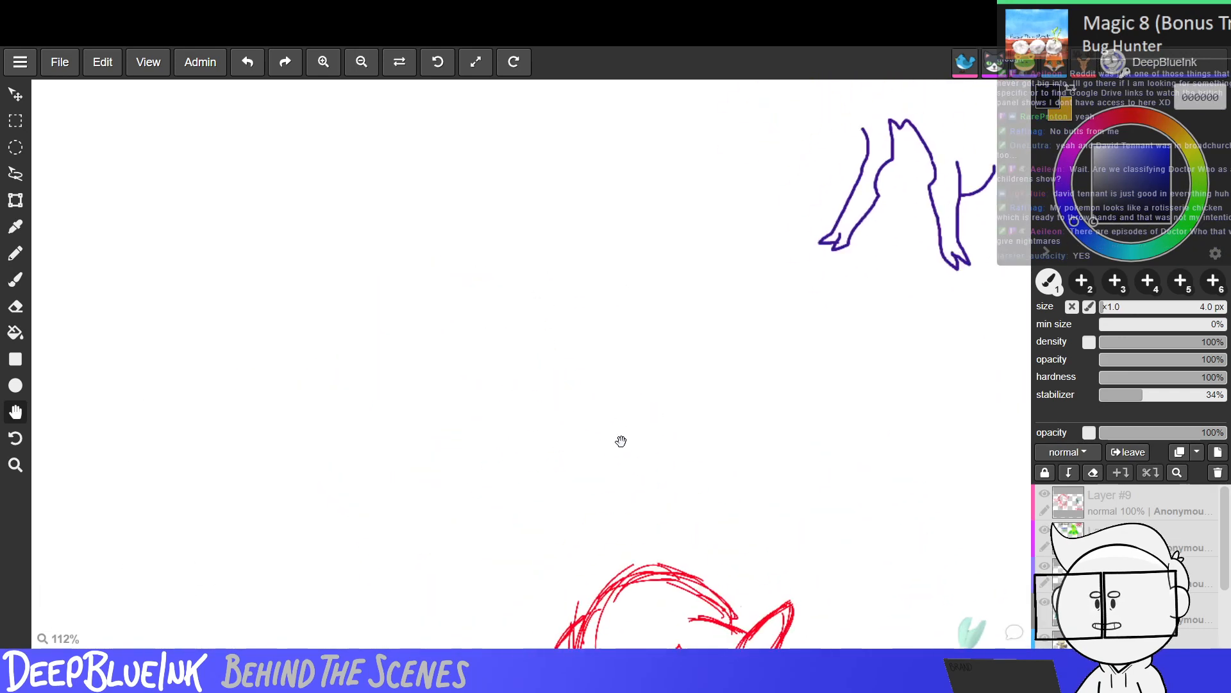
pyautogui.moveTo(591, 333); pyautogui.dragTo(654, 437)
pyautogui.moveTo(665, 510); pyautogui.dragTo(518, 274)
pyautogui.moveTo(655, 339); pyautogui.dragTo(587, 150)
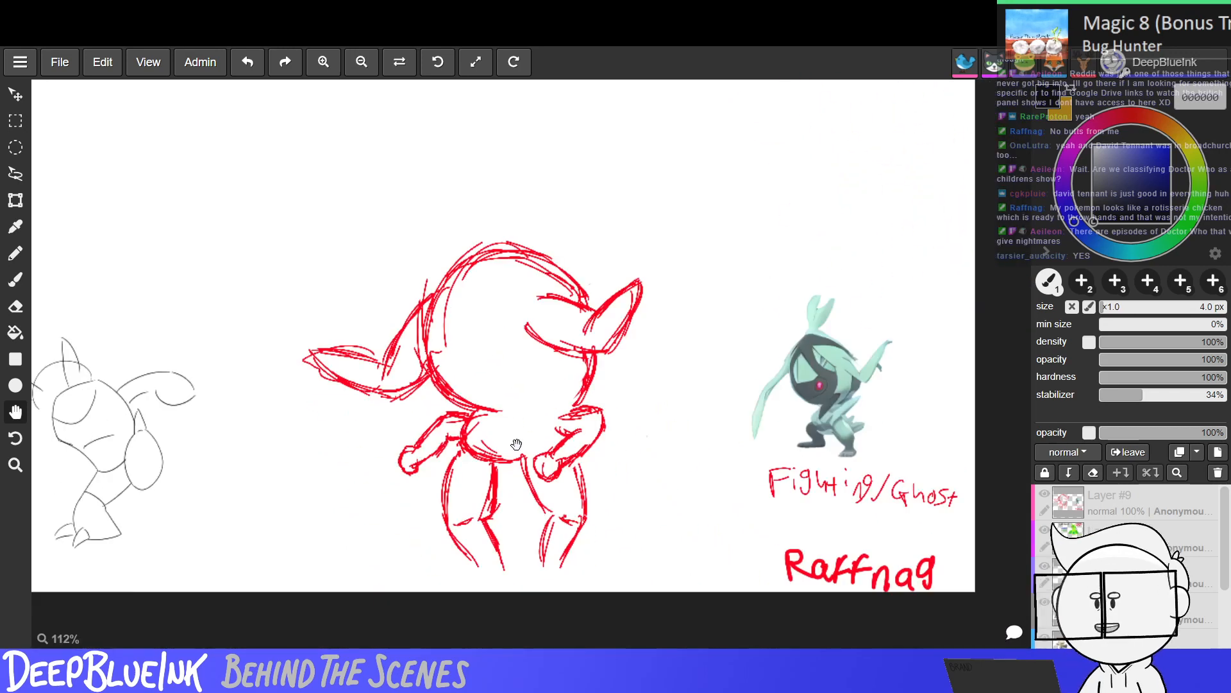
pyautogui.moveTo(484, 227); pyautogui.dragTo(651, 390)
pyautogui.moveTo(473, 277); pyautogui.dragTo(712, 467)
pyautogui.moveTo(433, 264)
pyautogui.mouseDown()
pyautogui.moveTo(653, 386)
pyautogui.moveTo(713, 442)
pyautogui.mouseUp()
pyautogui.moveTo(584, 412); pyautogui.dragTo(652, 449)
pyautogui.press('space')
pyautogui.moveTo(525, 302); pyautogui.dragTo(561, 323)
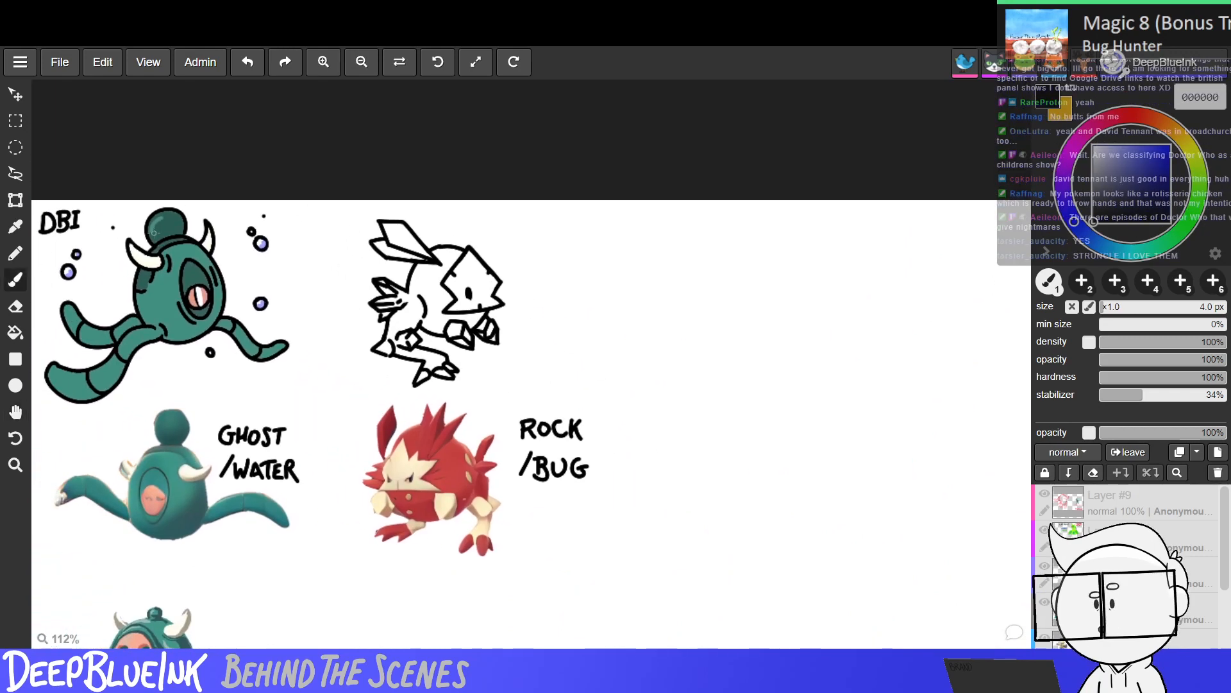
# Add inner facet lines with the 4 px brush to the two crystal spikes on the Rock/Bug creature's head.
pyautogui.click(16, 258)
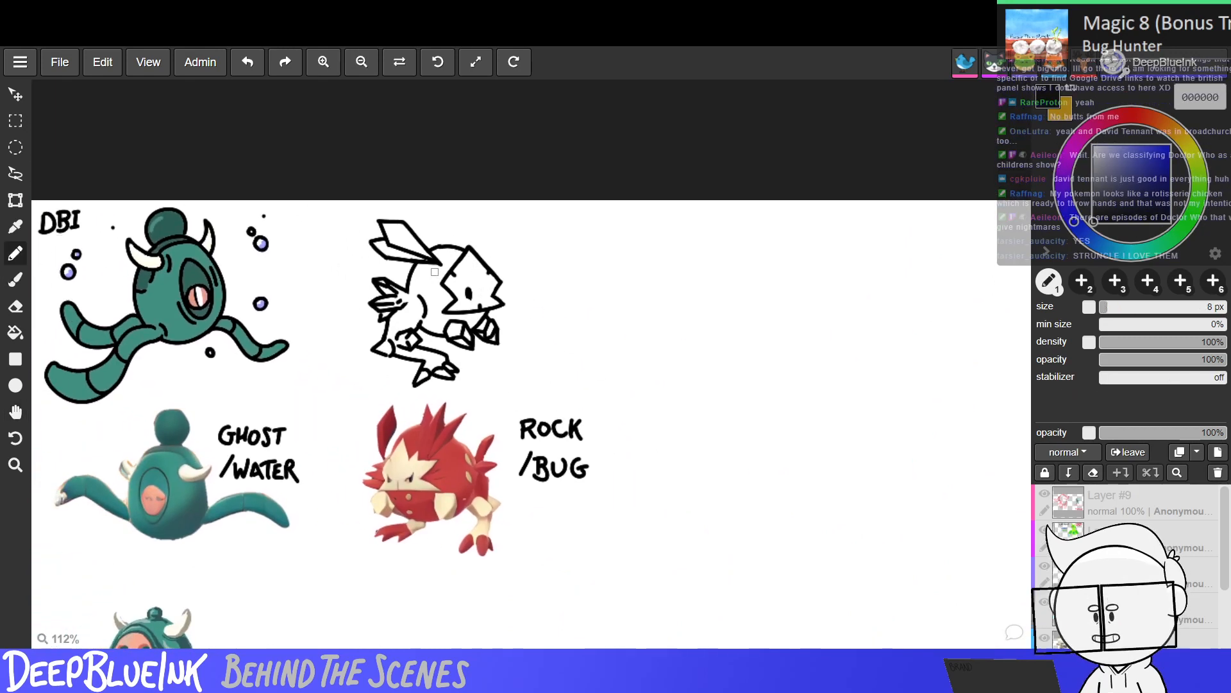
pyautogui.click(16, 279)
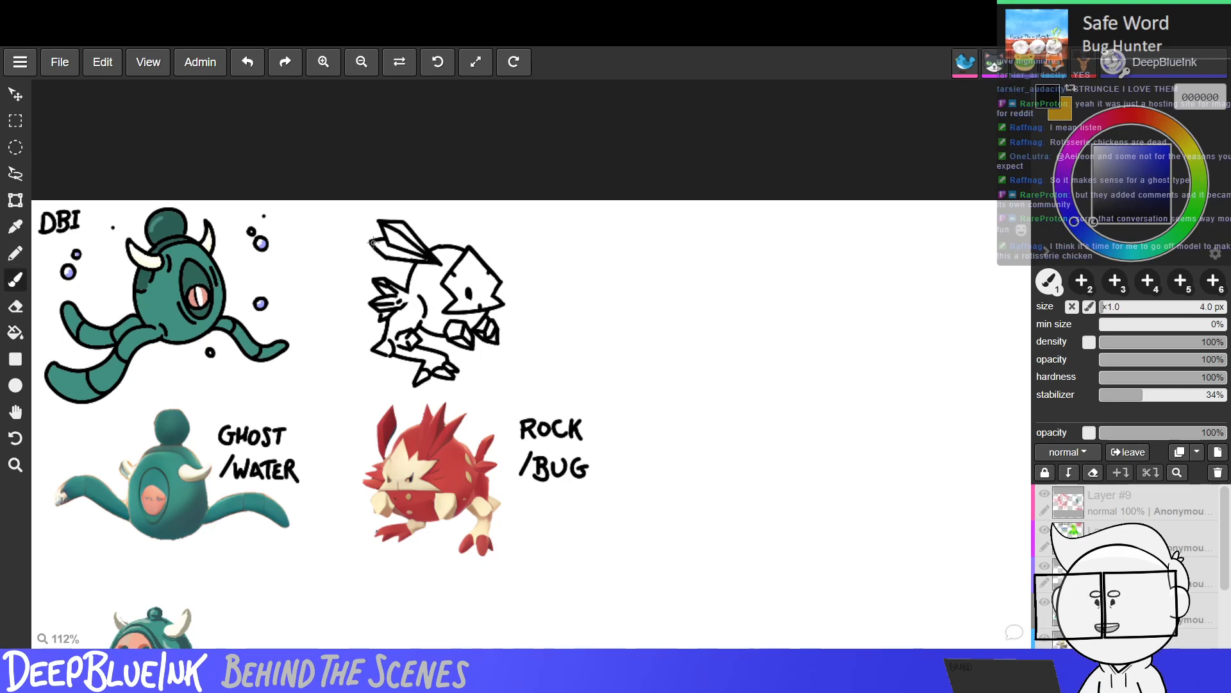
pyautogui.moveTo(373, 243); pyautogui.dragTo(397, 254)
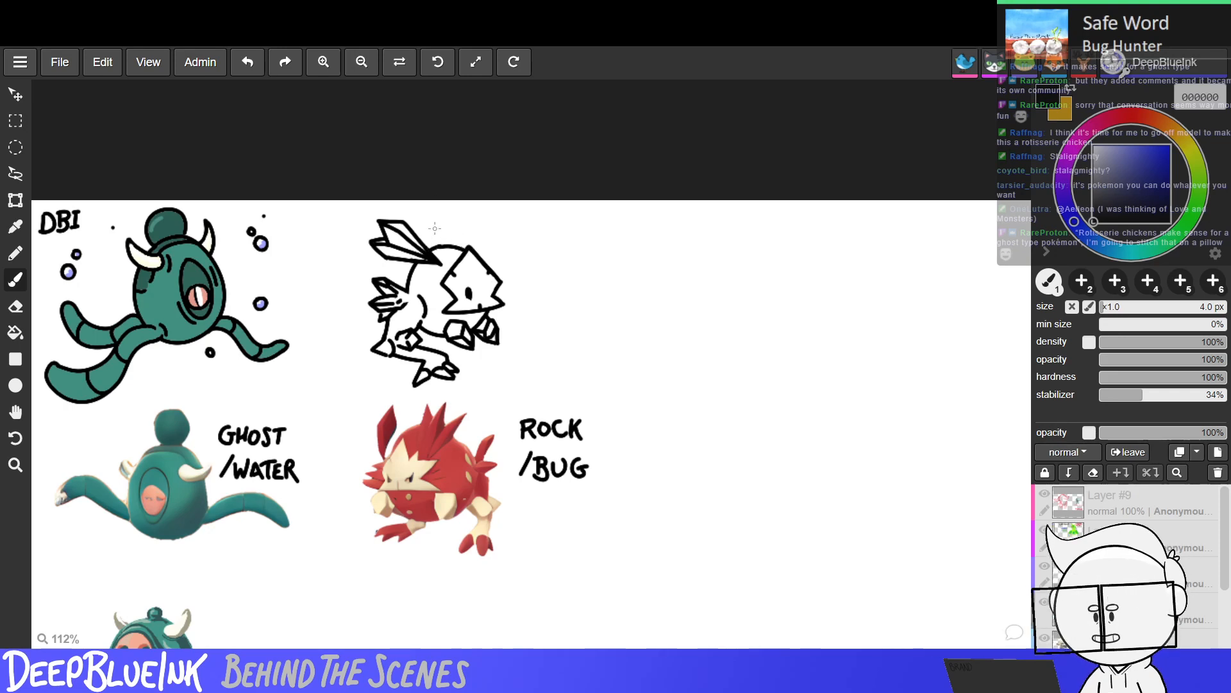
# Draw a short angular spike and a taller one beside it on top of the Rock/Bug creature's head.
pyautogui.moveTo(434, 221); pyautogui.dragTo(450, 246)
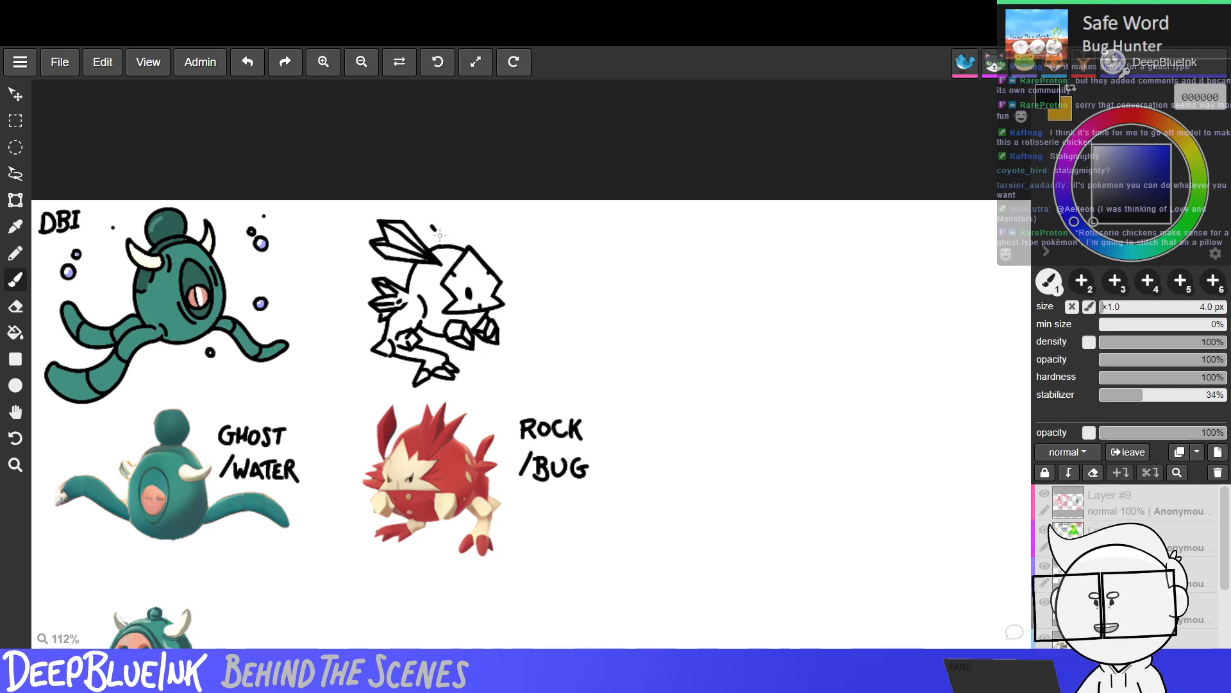
pyautogui.moveTo(435, 228); pyautogui.dragTo(469, 249)
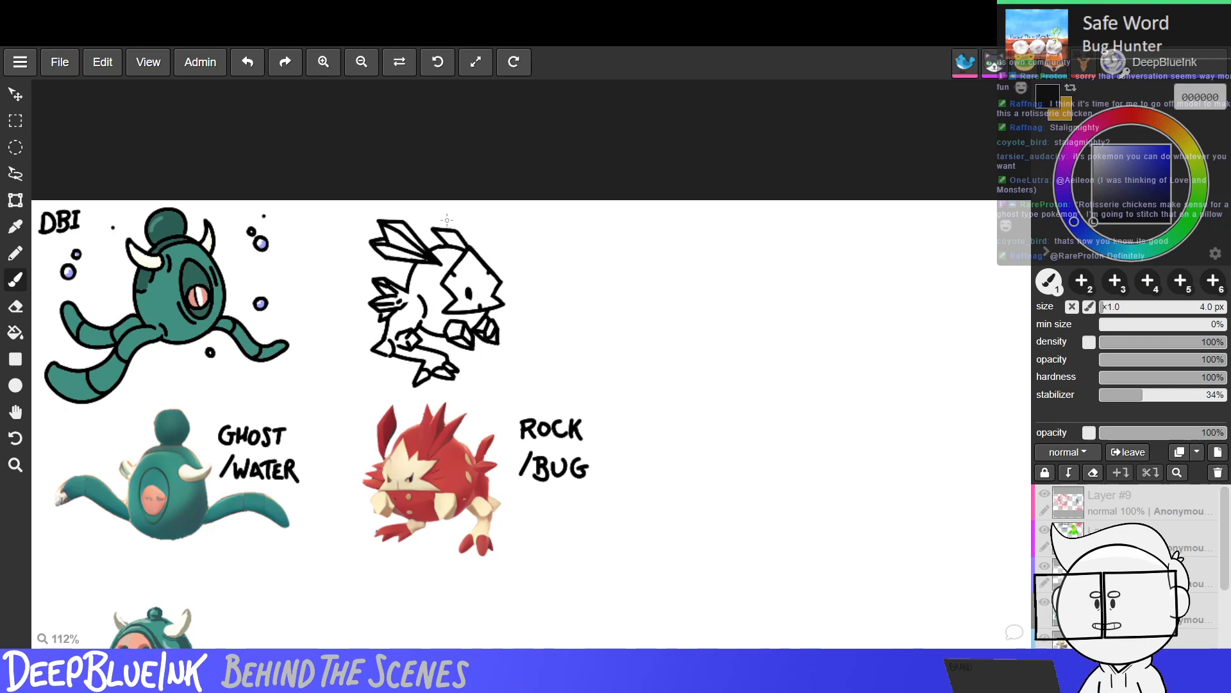
pyautogui.moveTo(451, 217)
pyautogui.mouseDown()
pyautogui.moveTo(467, 220)
pyautogui.moveTo(487, 263)
pyautogui.mouseUp()
pyautogui.hotkey('ctrl', 'z')
pyautogui.hotkey('ctrl', 'z')
pyautogui.hotkey('ctrl', 'z')
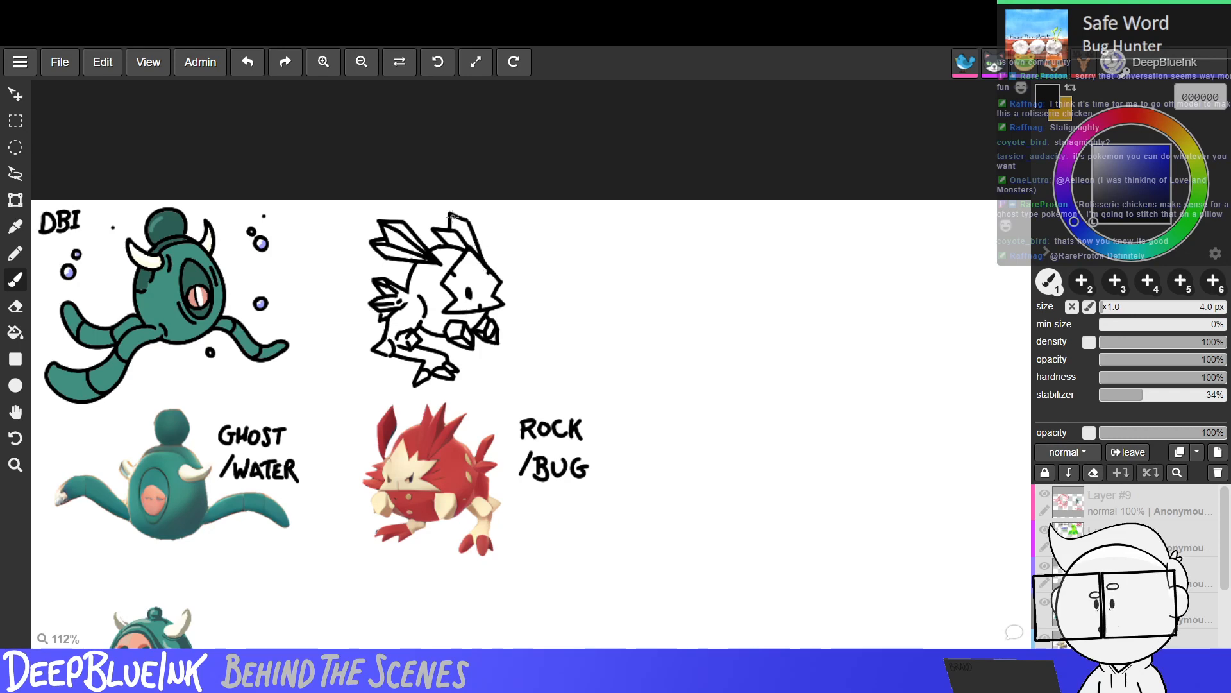
# Complete the taller head spike and shape the Rock/Bug creature's eyes into a glare using white touch-ups and black strokes.
pyautogui.moveTo(452, 216); pyautogui.dragTo(473, 252)
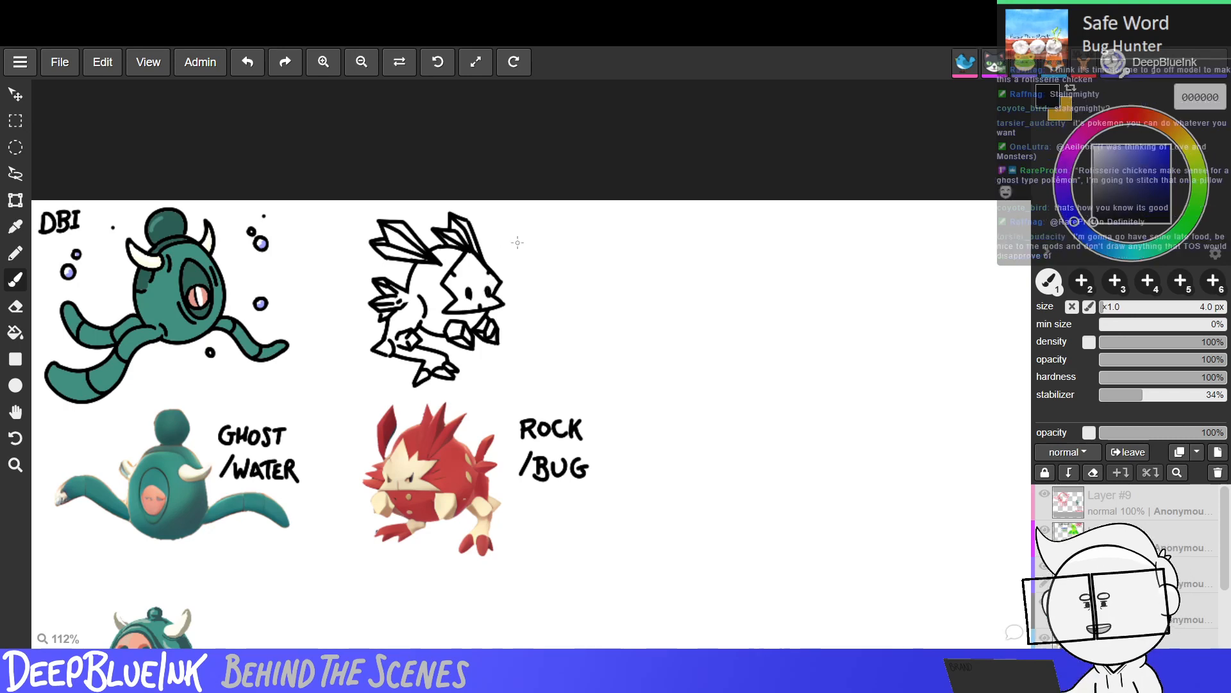
pyautogui.moveTo(1123, 163); pyautogui.dragTo(1094, 146)
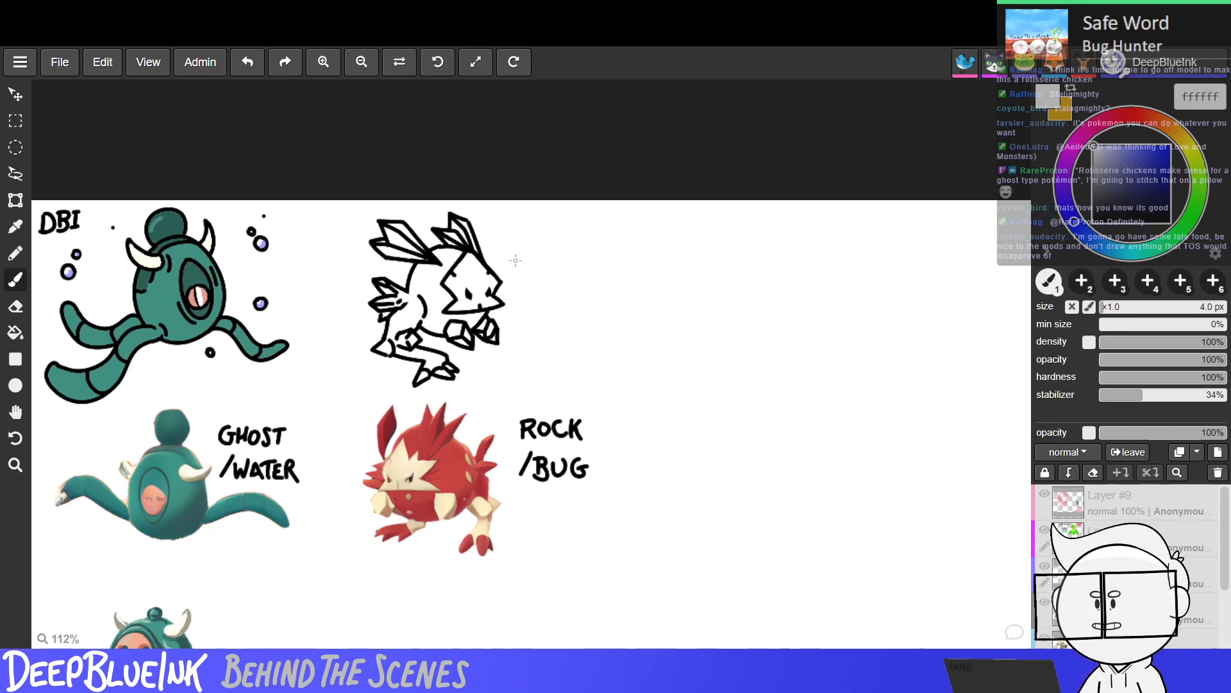
pyautogui.click(1104, 222)
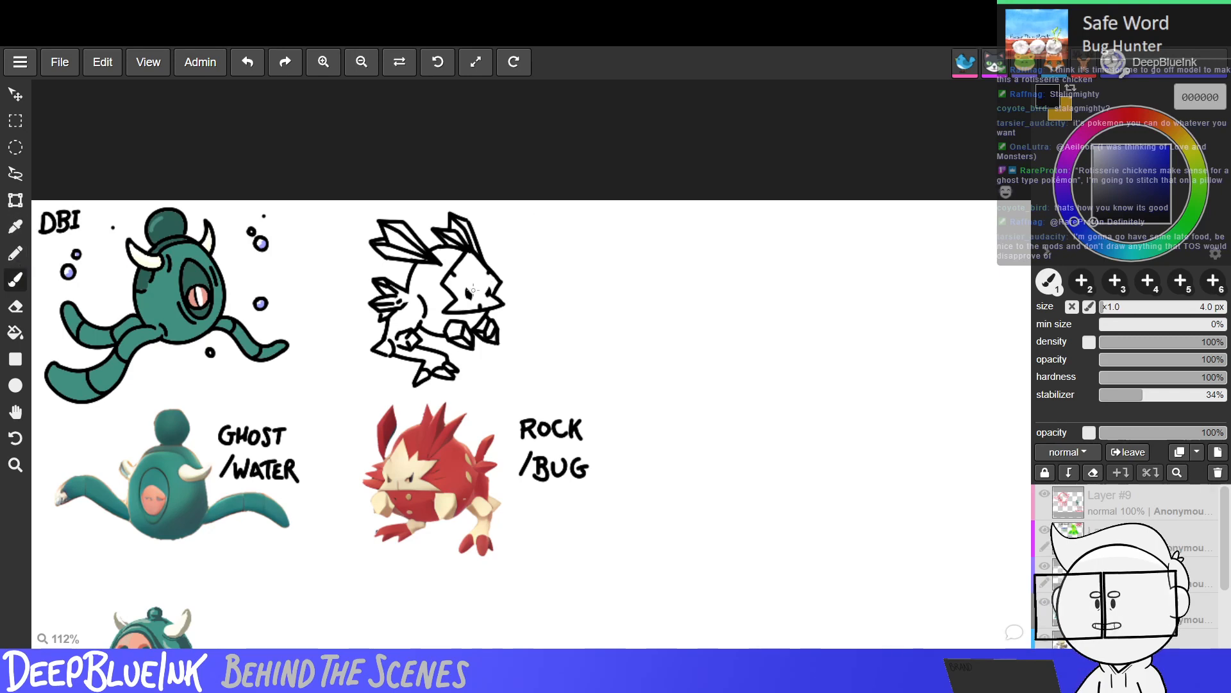
pyautogui.moveTo(468, 287)
pyautogui.mouseDown()
pyautogui.moveTo(489, 293)
pyautogui.moveTo(486, 283)
pyautogui.mouseUp()
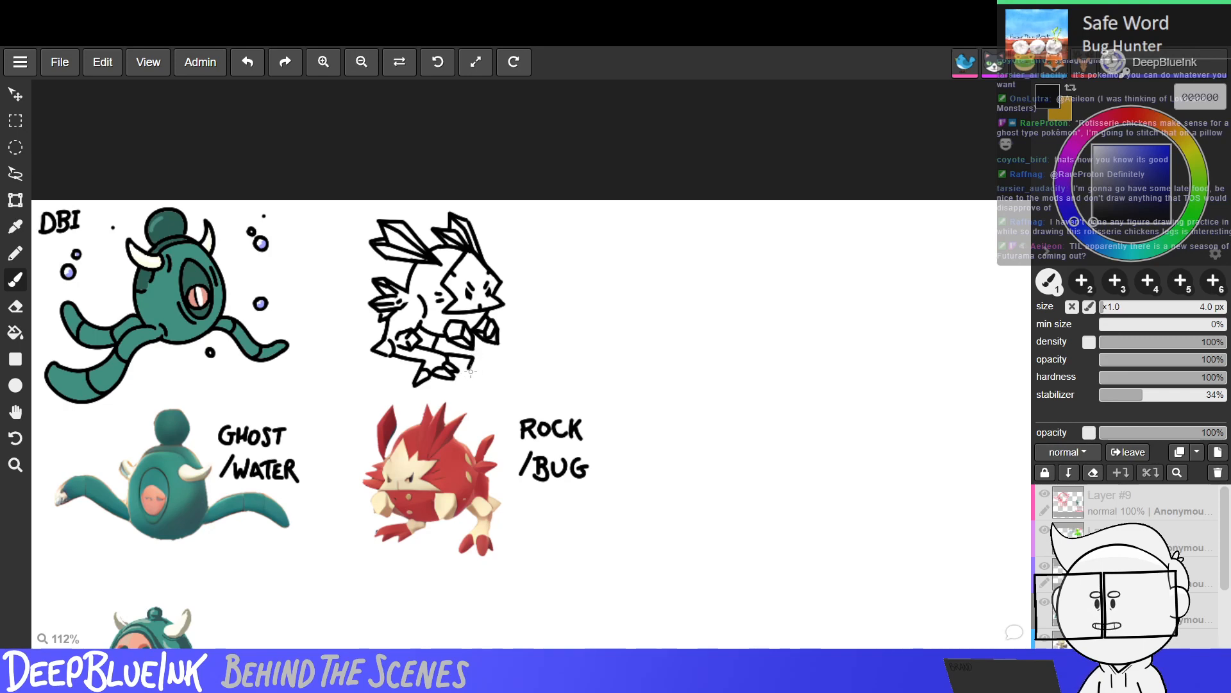
# Try to draw a second clawed foot below the crystal hands of the Rock/Bug creature.
pyautogui.moveTo(472, 361)
pyautogui.mouseDown()
pyautogui.moveTo(490, 374)
pyautogui.moveTo(480, 373)
pyautogui.moveTo(505, 366)
pyautogui.mouseUp()
pyautogui.hotkey('ctrl', 'z')
pyautogui.hotkey('ctrl', 'z')
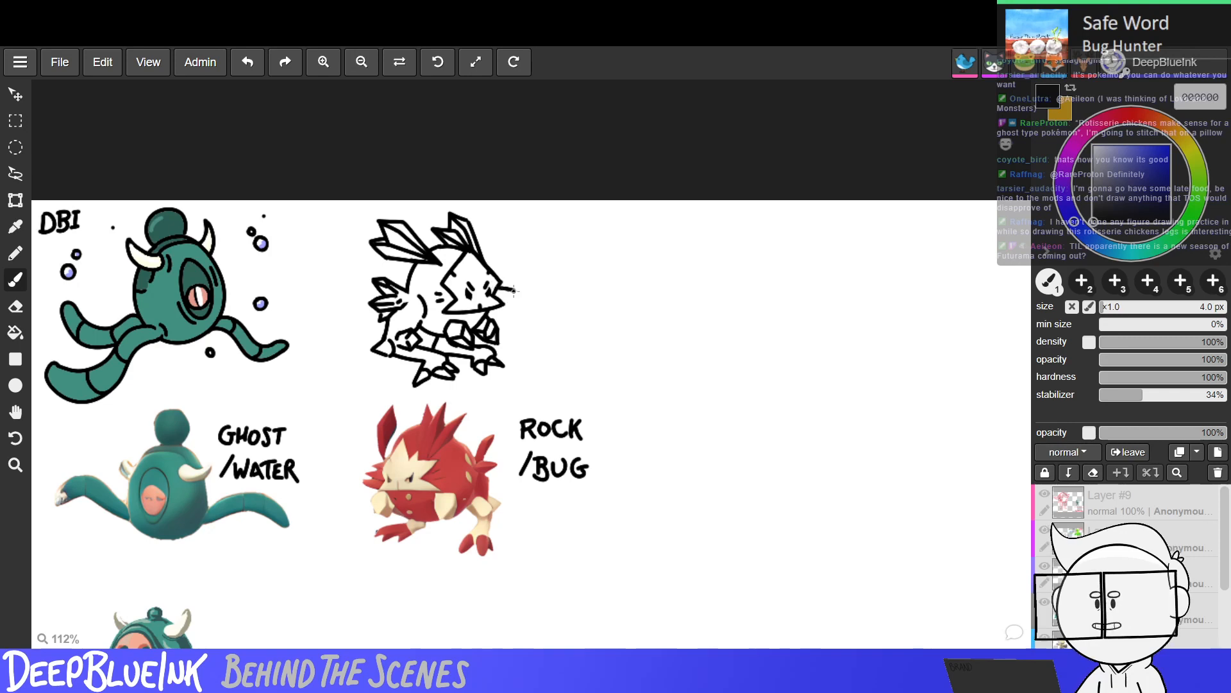
# Draw a small spiky crystal nose at the tip of the Rock/Bug creature's snout, undoing the unwanted strokes.
pyautogui.moveTo(513, 292)
pyautogui.mouseDown()
pyautogui.moveTo(485, 314)
pyautogui.moveTo(499, 292)
pyautogui.moveTo(501, 302)
pyautogui.mouseUp()
pyautogui.hotkey('ctrl', 'z')
pyautogui.hotkey('ctrl', 'z')
pyautogui.hotkey('ctrl', 'z')
pyautogui.hotkey('ctrl', 'z')
pyautogui.hotkey('ctrl', 'z')
pyautogui.hotkey('ctrl', 'z')
pyautogui.hotkey('ctrl', 'z')
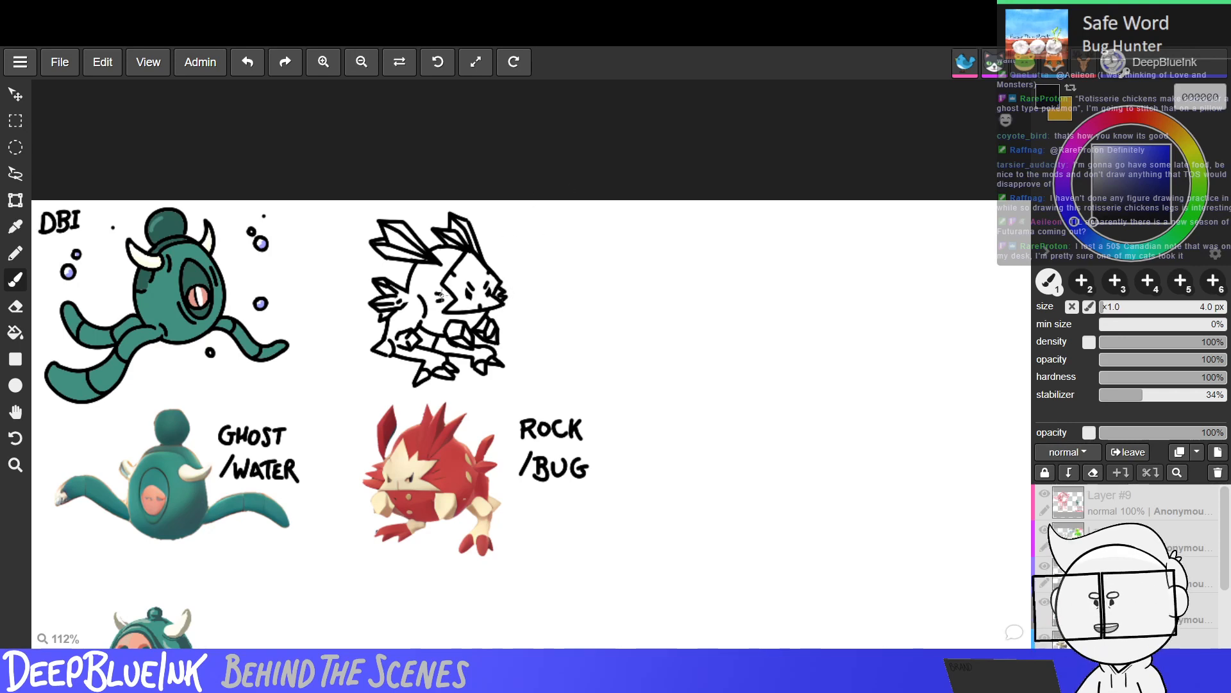
# Add small angular markings to the Rock/Bug creature's back and belly with the brush, and set the brush size to 4 px.
pyautogui.press('e')
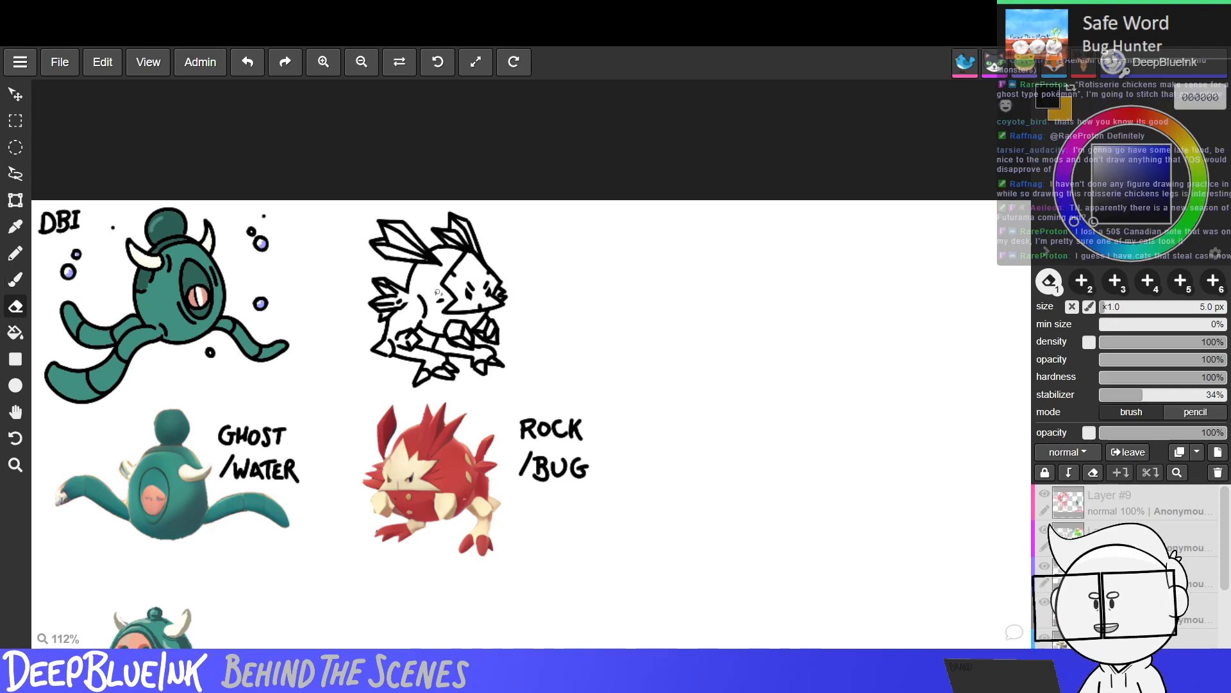
pyautogui.click(16, 254)
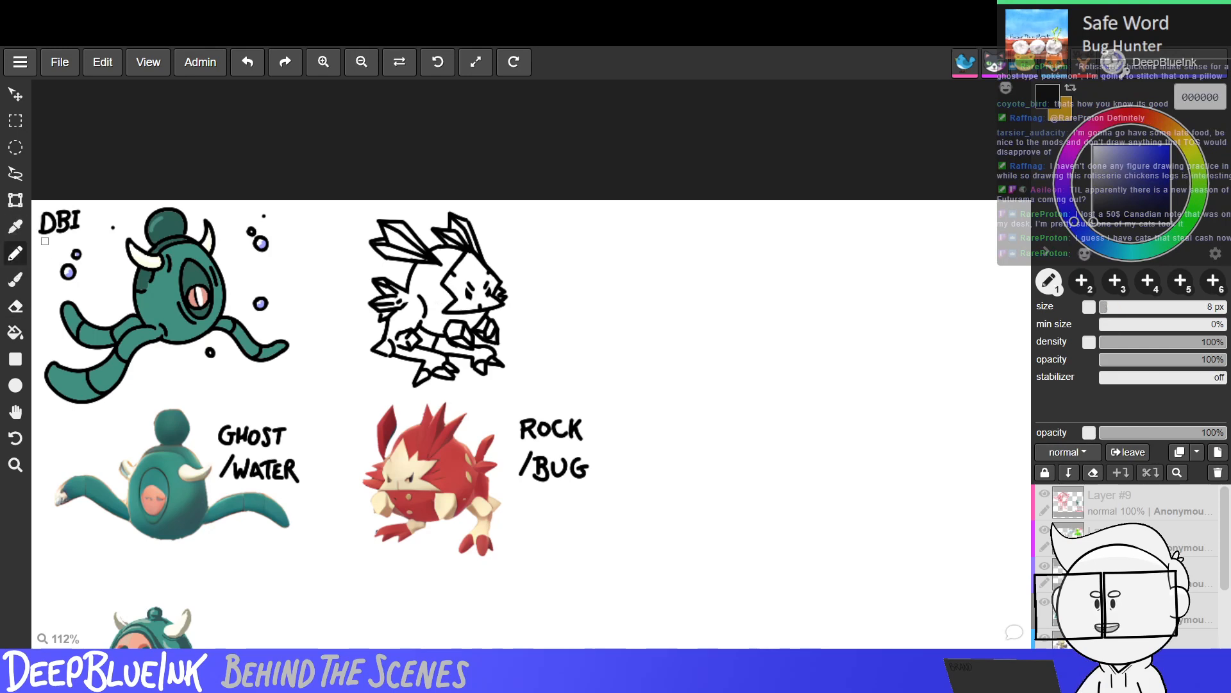
pyautogui.click(15, 285)
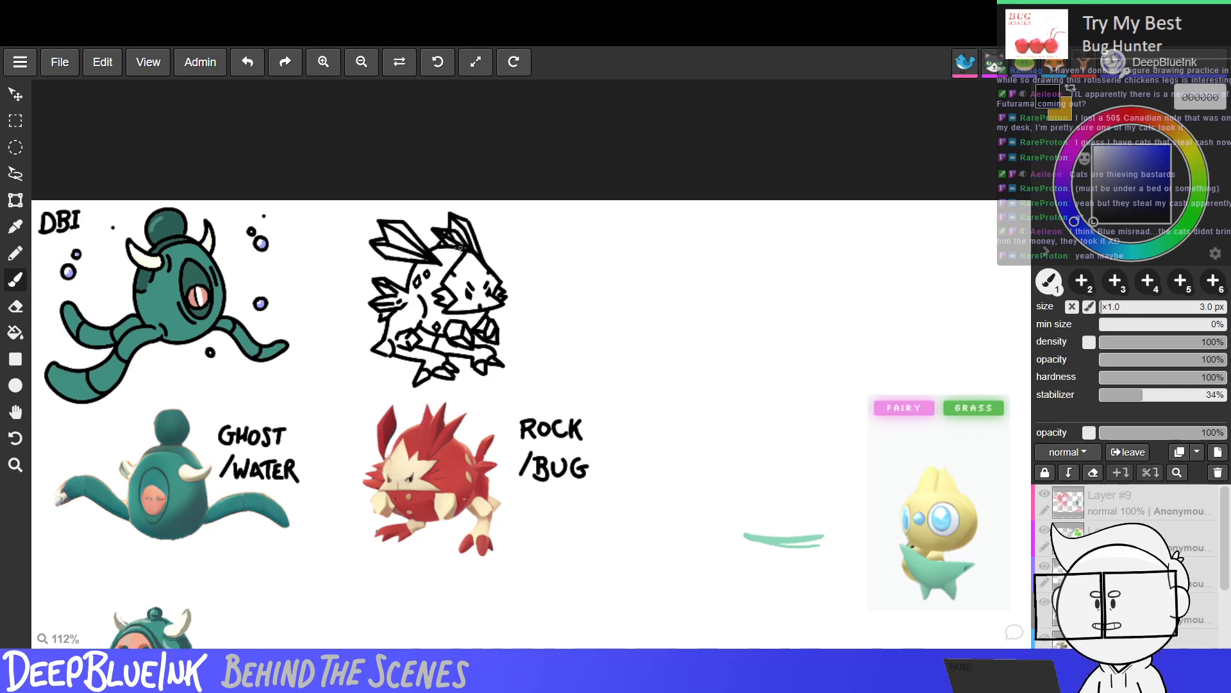
pyautogui.click(1104, 309)
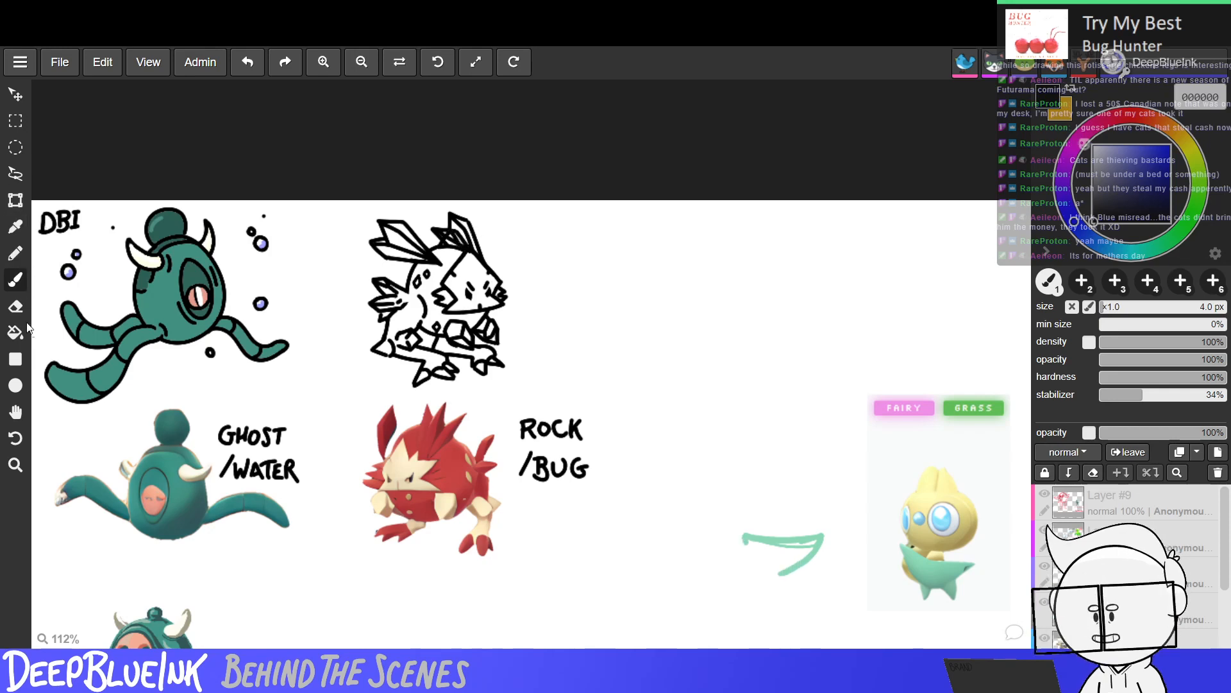
# Erase the second foot below the Rock/Bug creature's crystal hands and switch back to the brush.
pyautogui.click(15, 305)
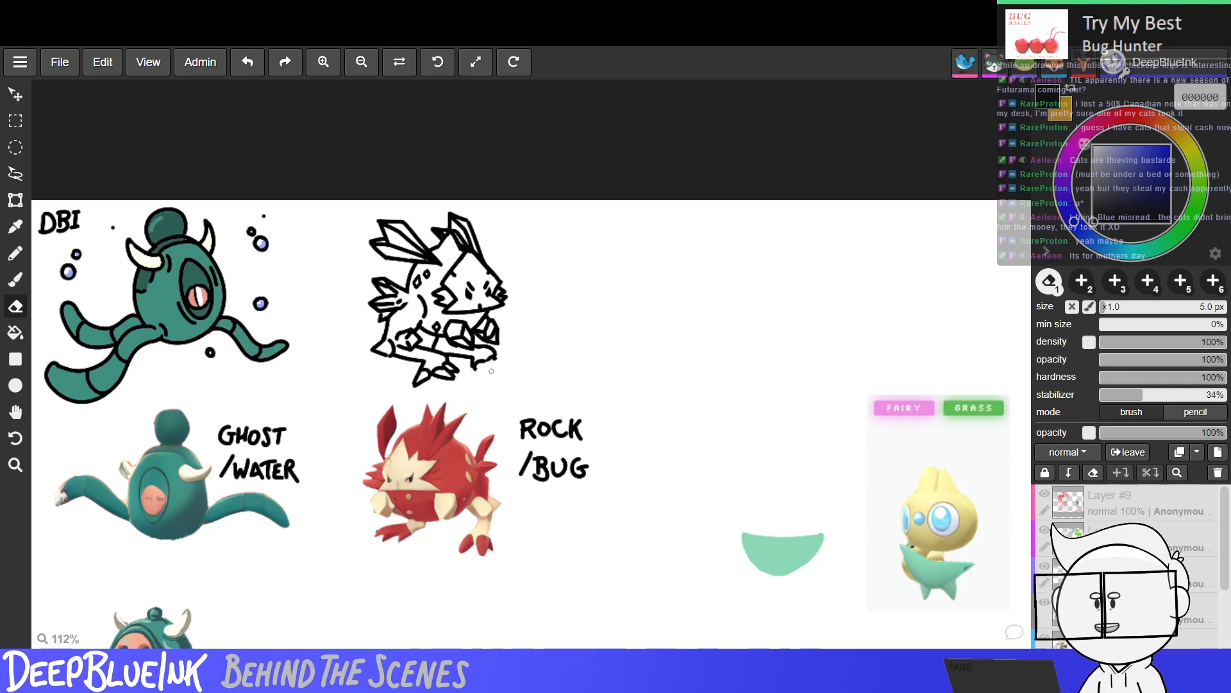
pyautogui.moveTo(487, 368)
pyautogui.mouseDown()
pyautogui.moveTo(477, 363)
pyautogui.moveTo(495, 353)
pyautogui.mouseUp()
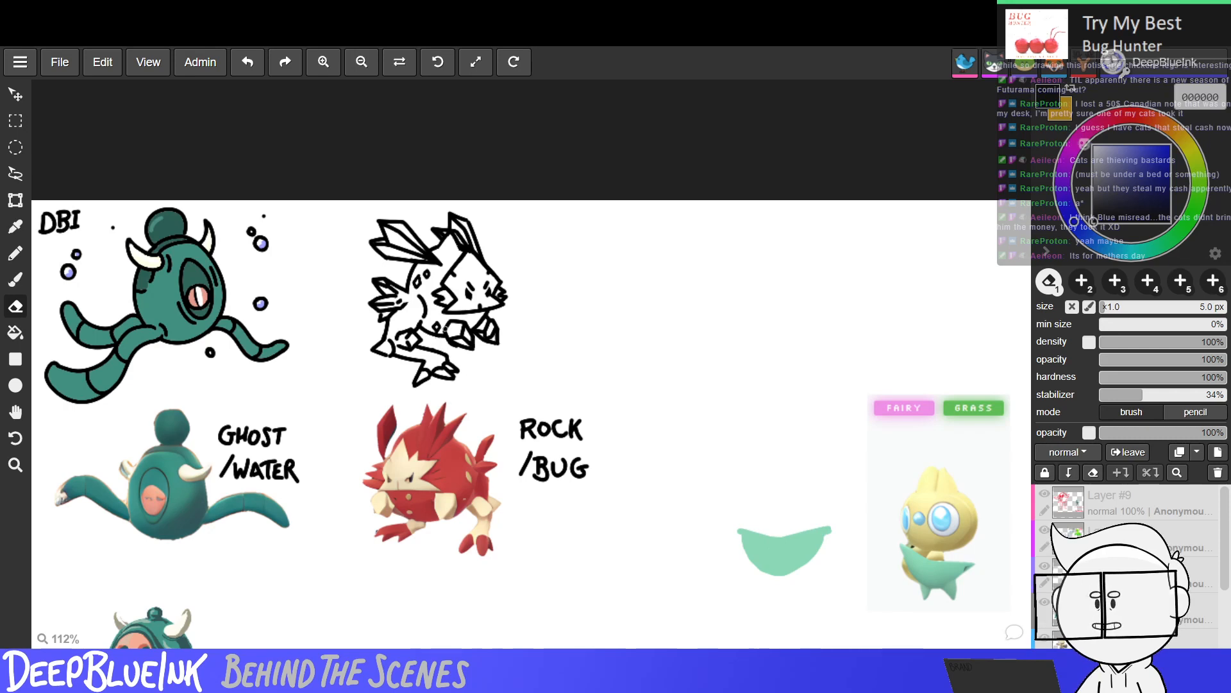
pyautogui.press('p')
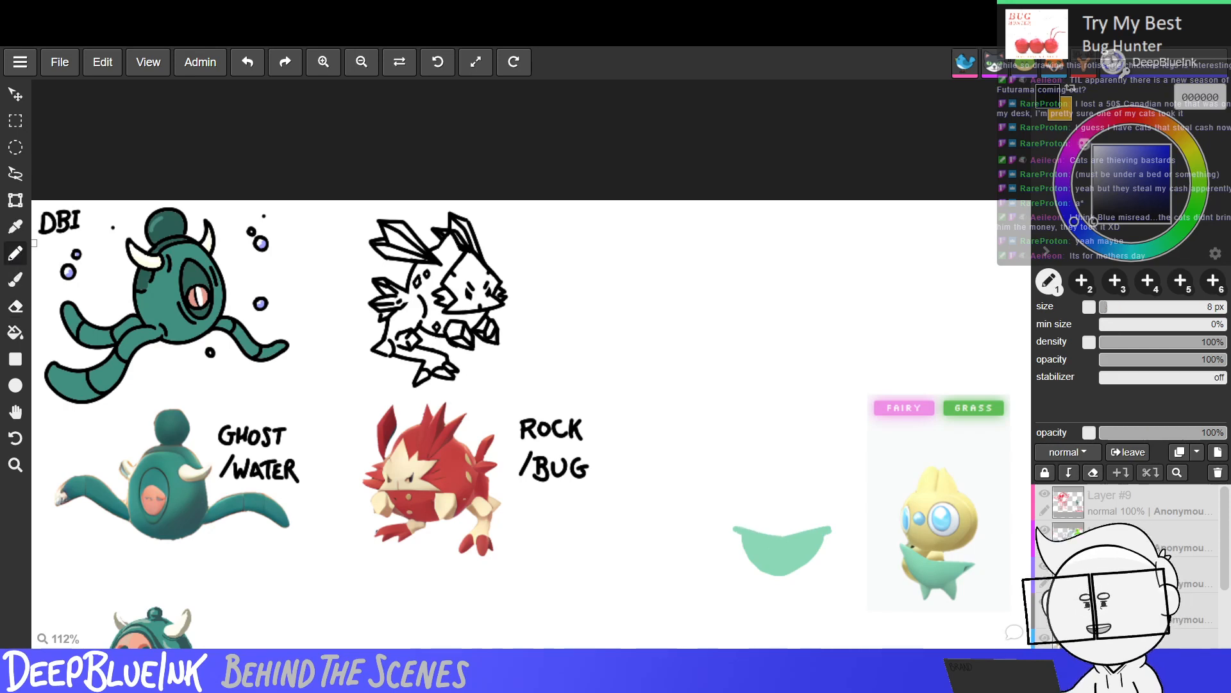
pyautogui.press('b')
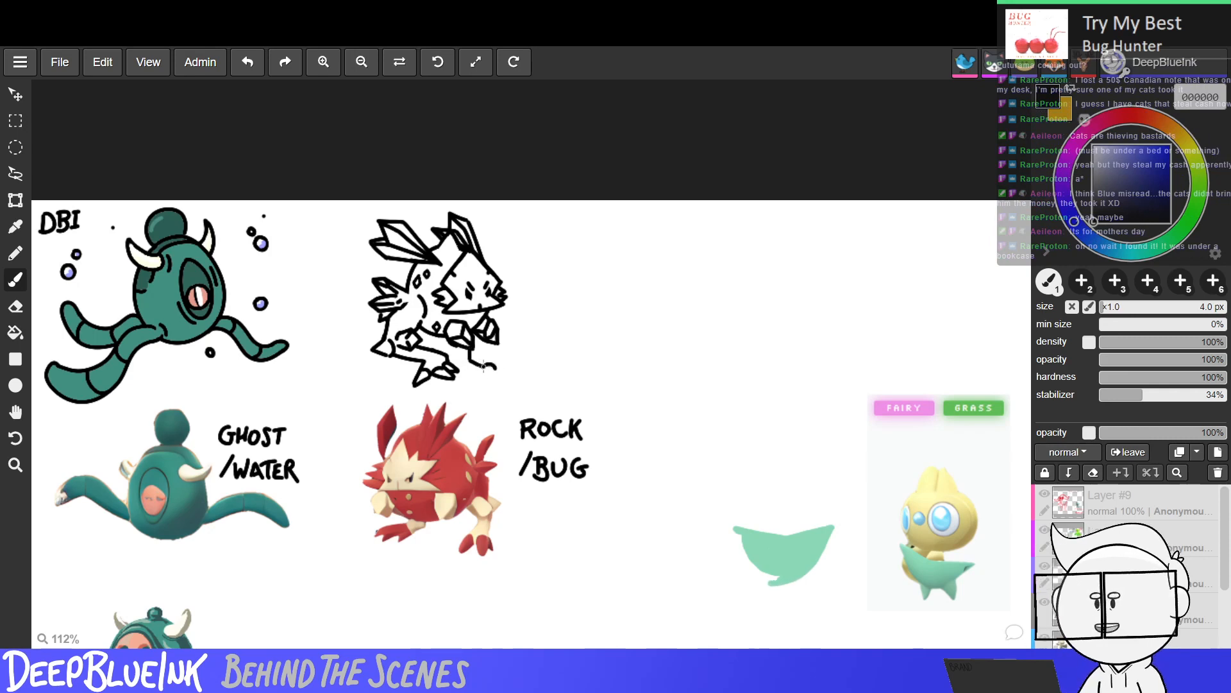
# Try to redraw the second leg and clawed foot below the crystal hands, undoing each attempt.
pyautogui.moveTo(485, 368)
pyautogui.mouseDown()
pyautogui.moveTo(491, 381)
pyautogui.moveTo(494, 356)
pyautogui.mouseUp()
pyautogui.hotkey('ctrl', 'z')
pyautogui.hotkey('ctrl', 'z')
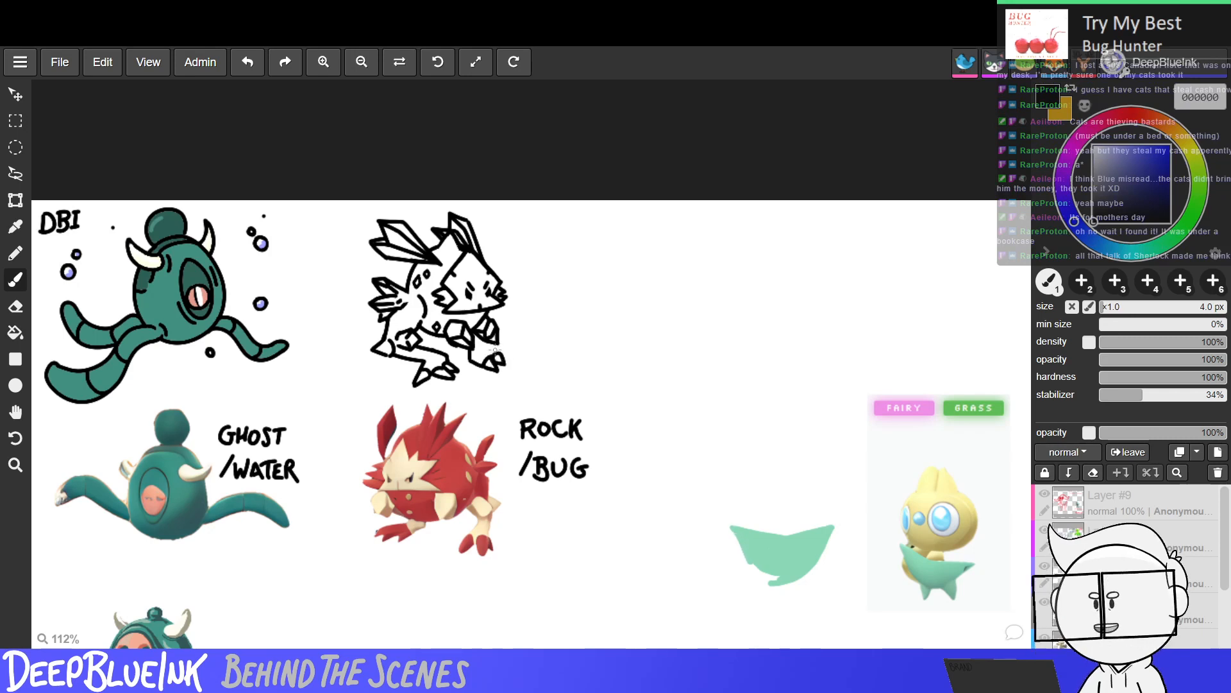
pyautogui.moveTo(499, 353); pyautogui.dragTo(490, 344)
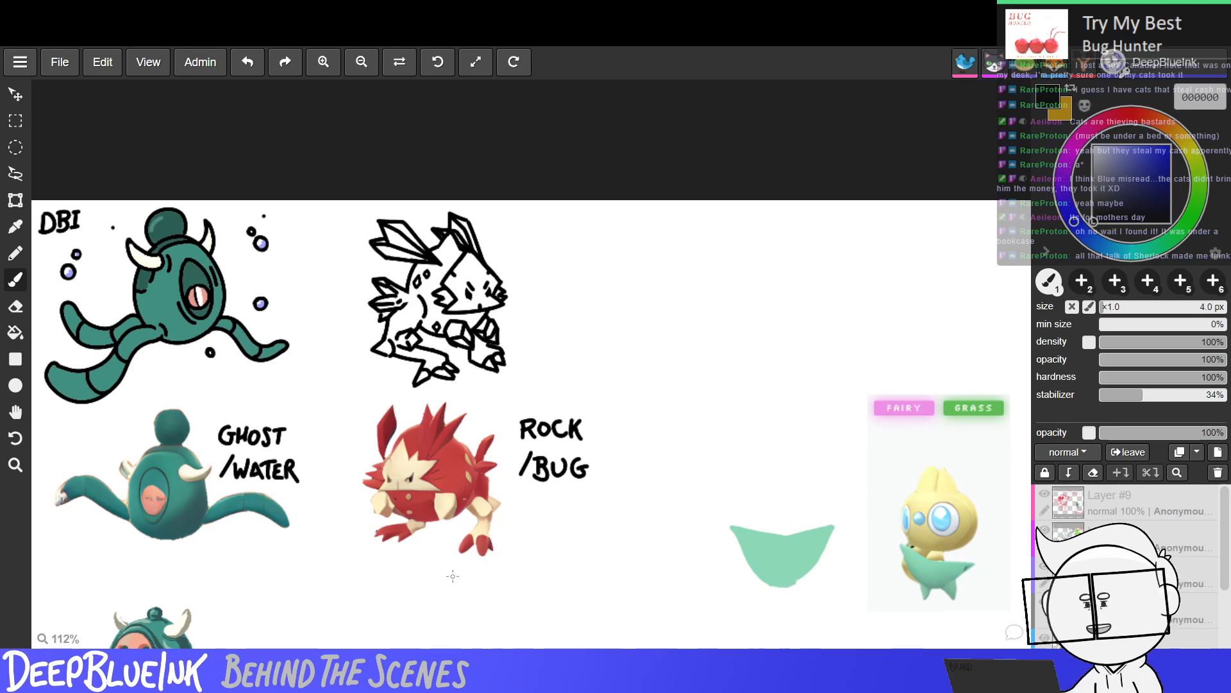
pyautogui.hotkey('ctrl', 'z')
pyautogui.hotkey('ctrl', 'z')
pyautogui.hotkey('ctrl', 'z')
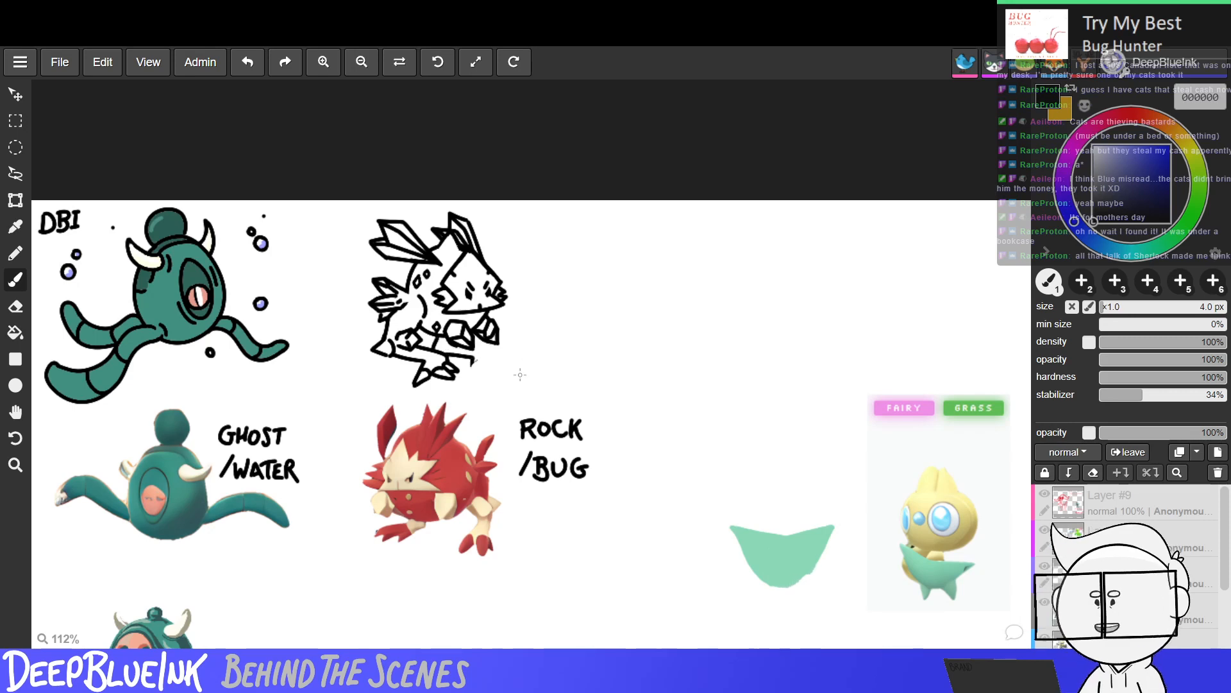
pyautogui.hotkey('ctrl', 'z')
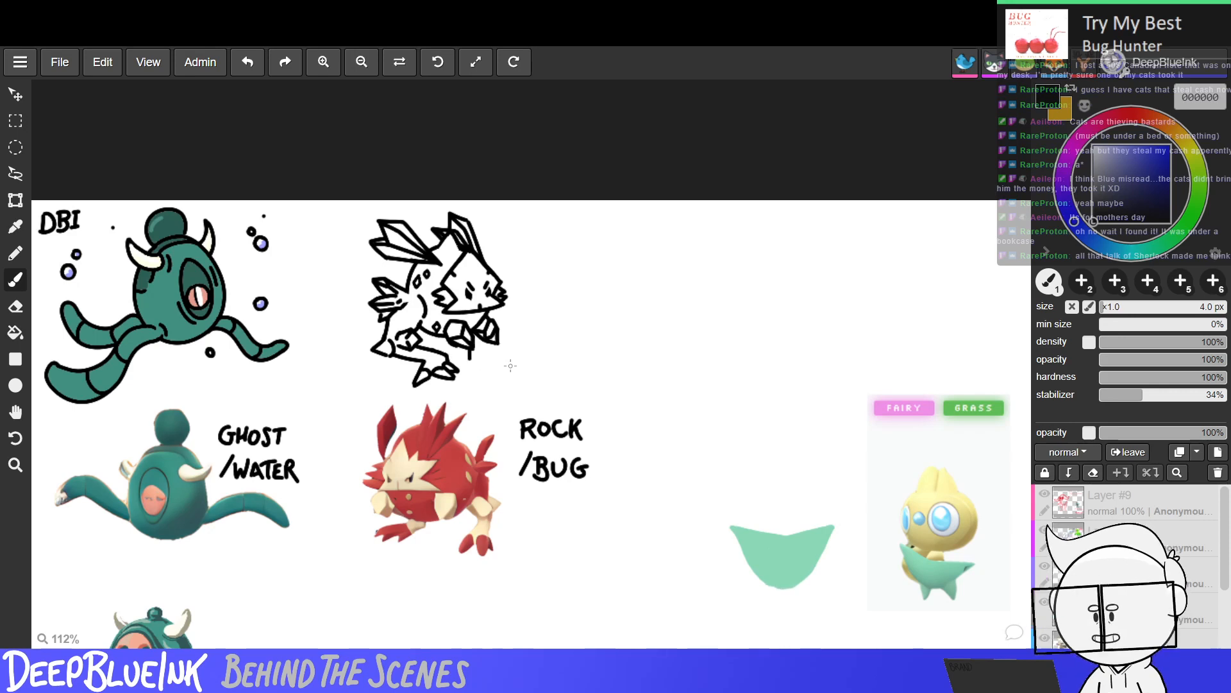
pyautogui.moveTo(469, 356); pyautogui.dragTo(510, 366)
pyautogui.hotkey('ctrl', 'z')
pyautogui.hotkey('ctrl', 'z')
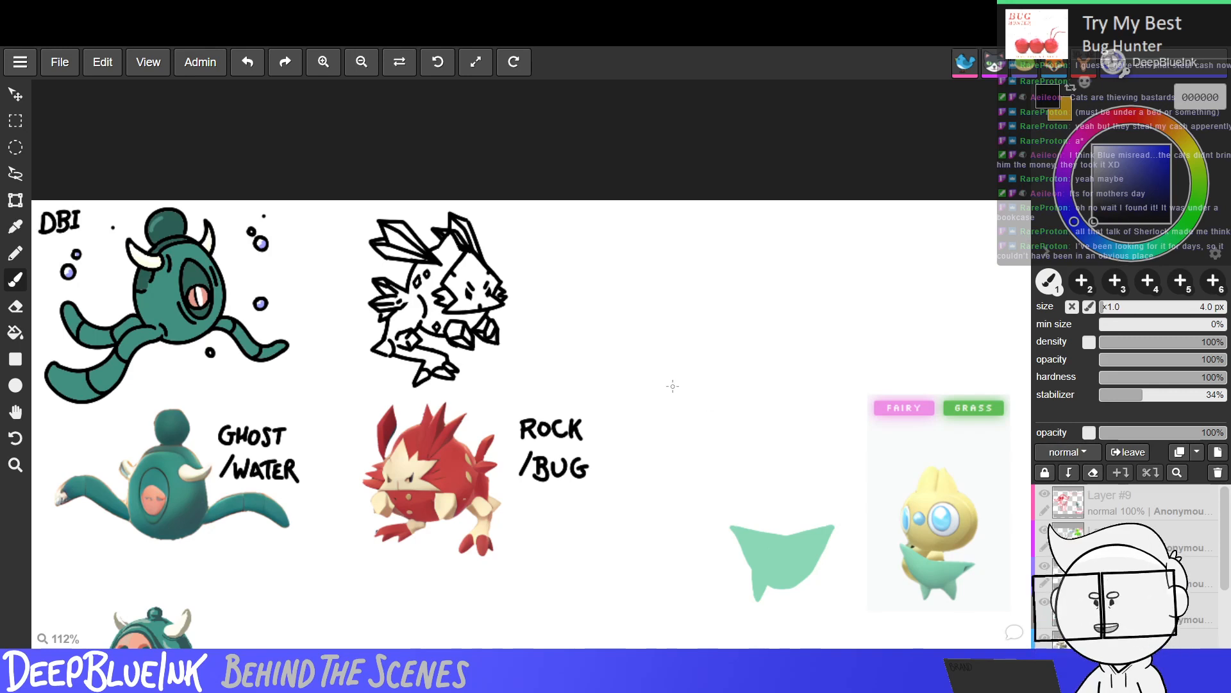
# Lasso the Rock/Bug creature's rear spikes and leg, shrink them, move them closer to the body, and return to the brush.
pyautogui.click(17, 95)
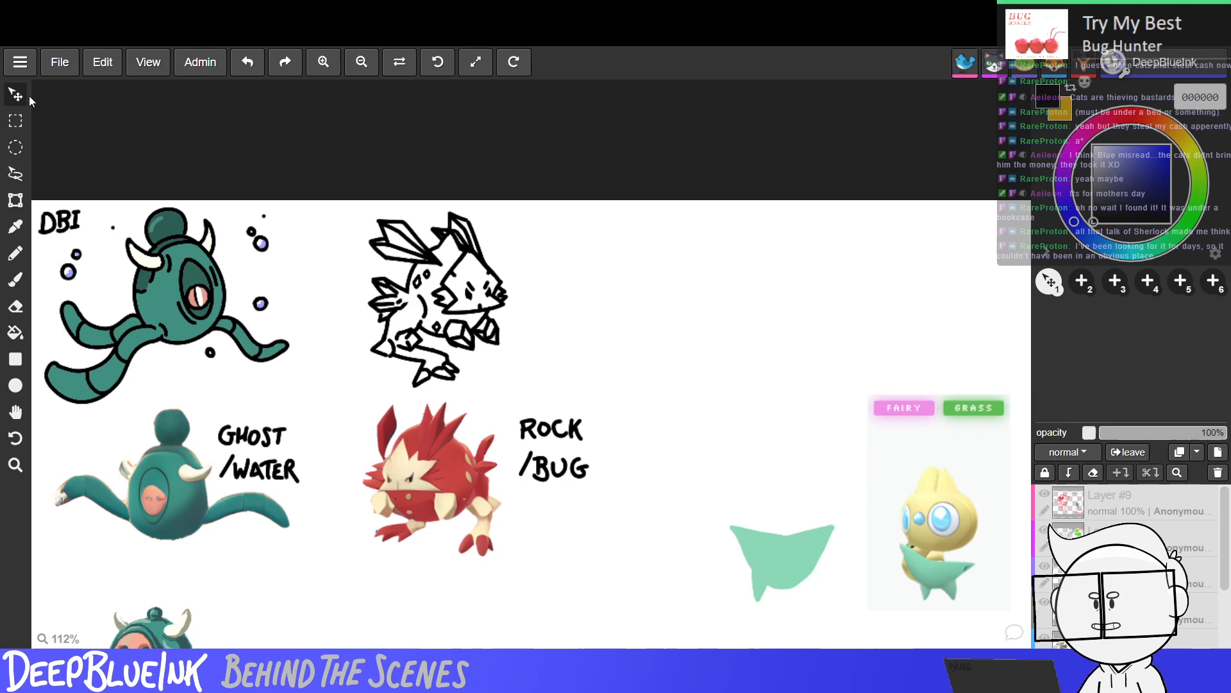
pyautogui.click(15, 173)
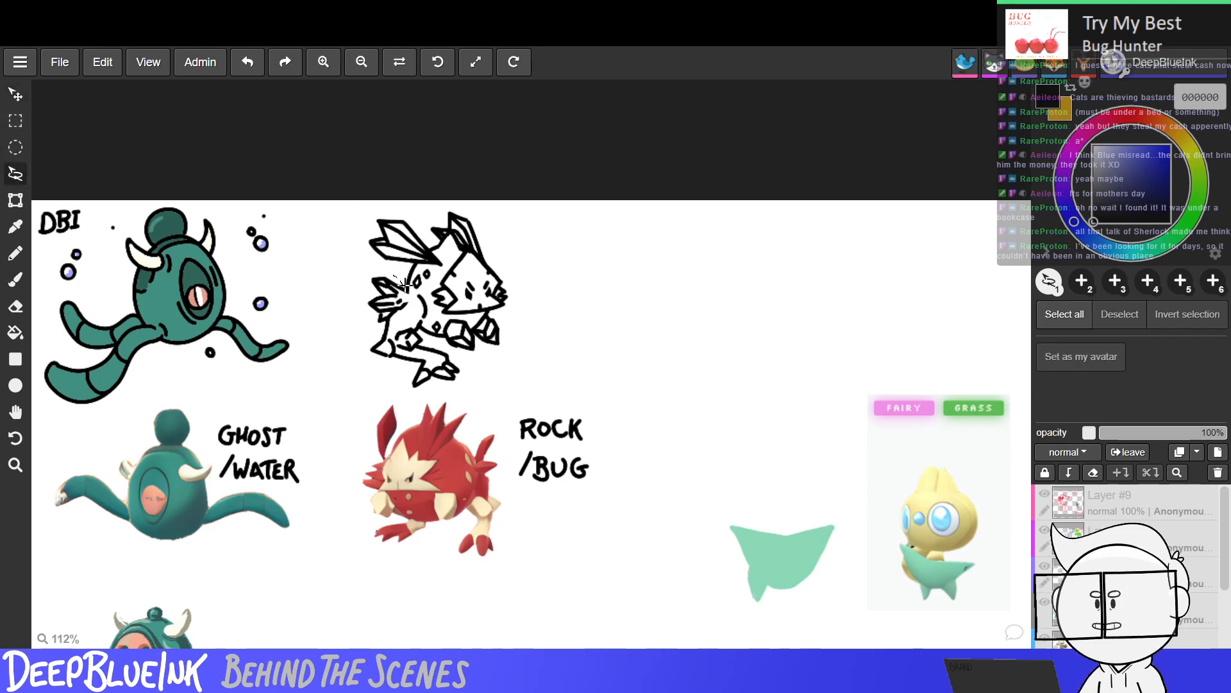
pyautogui.moveTo(404, 285)
pyautogui.mouseDown()
pyautogui.moveTo(420, 324)
pyautogui.moveTo(467, 363)
pyautogui.moveTo(452, 388)
pyautogui.moveTo(359, 358)
pyautogui.moveTo(359, 272)
pyautogui.moveTo(387, 268)
pyautogui.mouseUp()
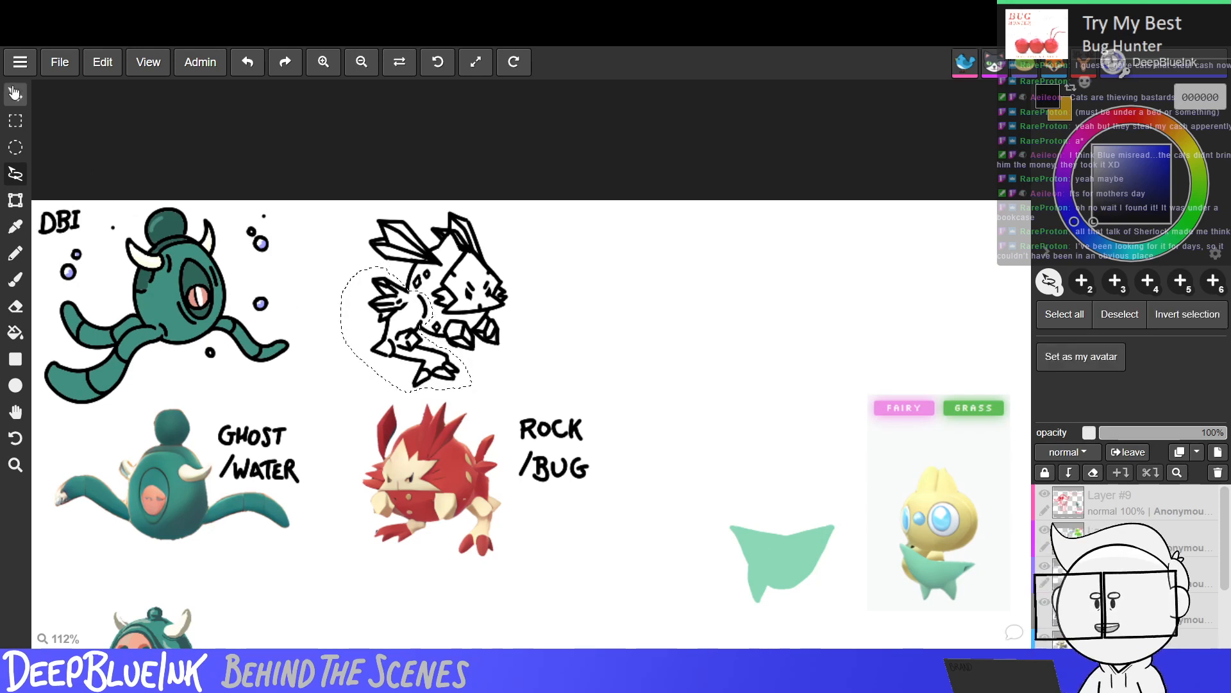
pyautogui.click(15, 201)
pyautogui.moveTo(338, 260); pyautogui.dragTo(357, 279)
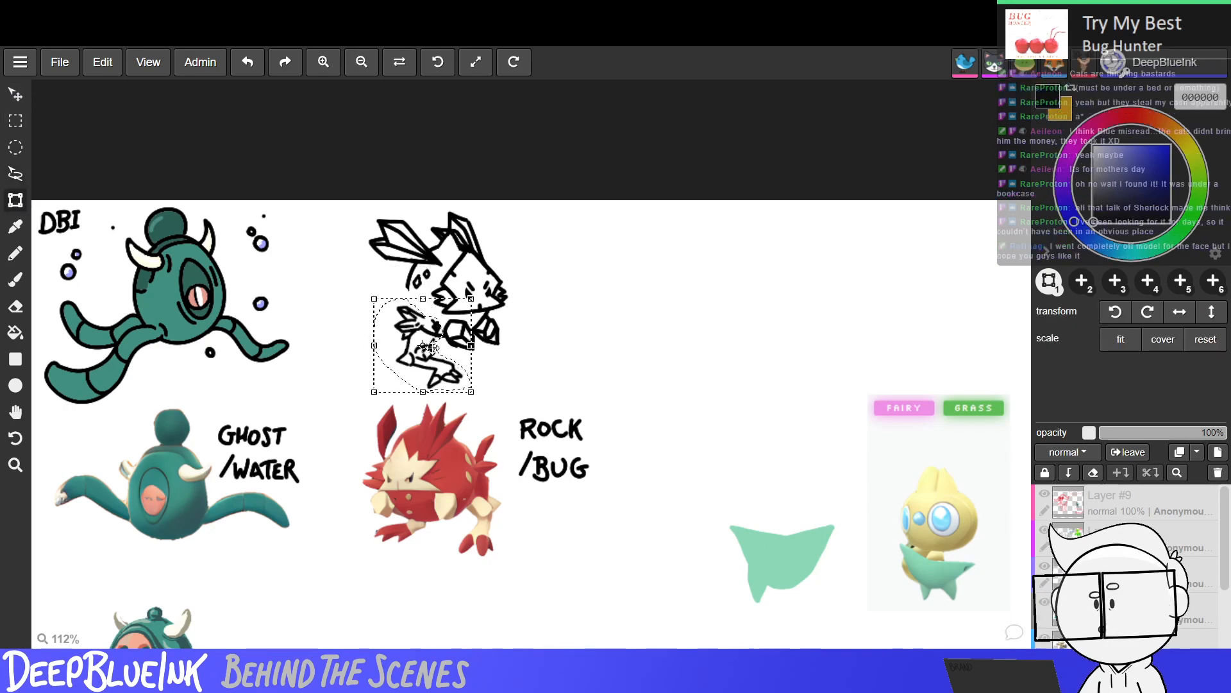
pyautogui.moveTo(445, 335)
pyautogui.mouseDown()
pyautogui.moveTo(432, 326)
pyautogui.moveTo(420, 338)
pyautogui.moveTo(432, 346)
pyautogui.mouseUp()
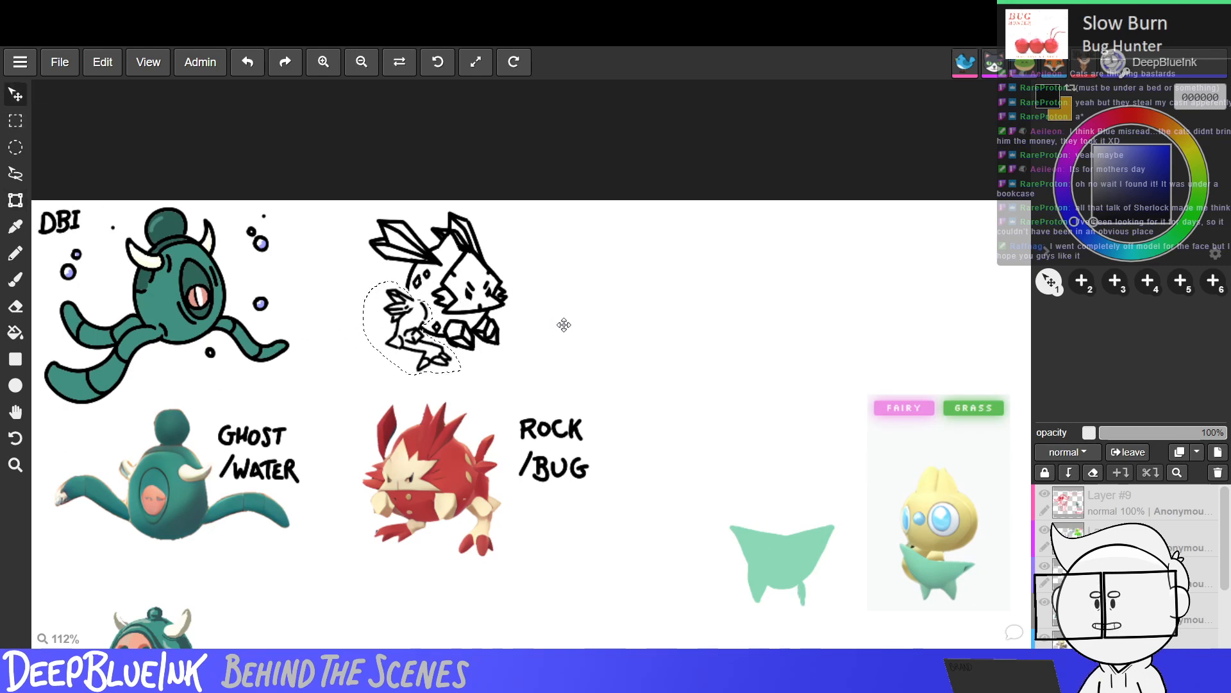
pyautogui.click(17, 129)
pyautogui.click(564, 275)
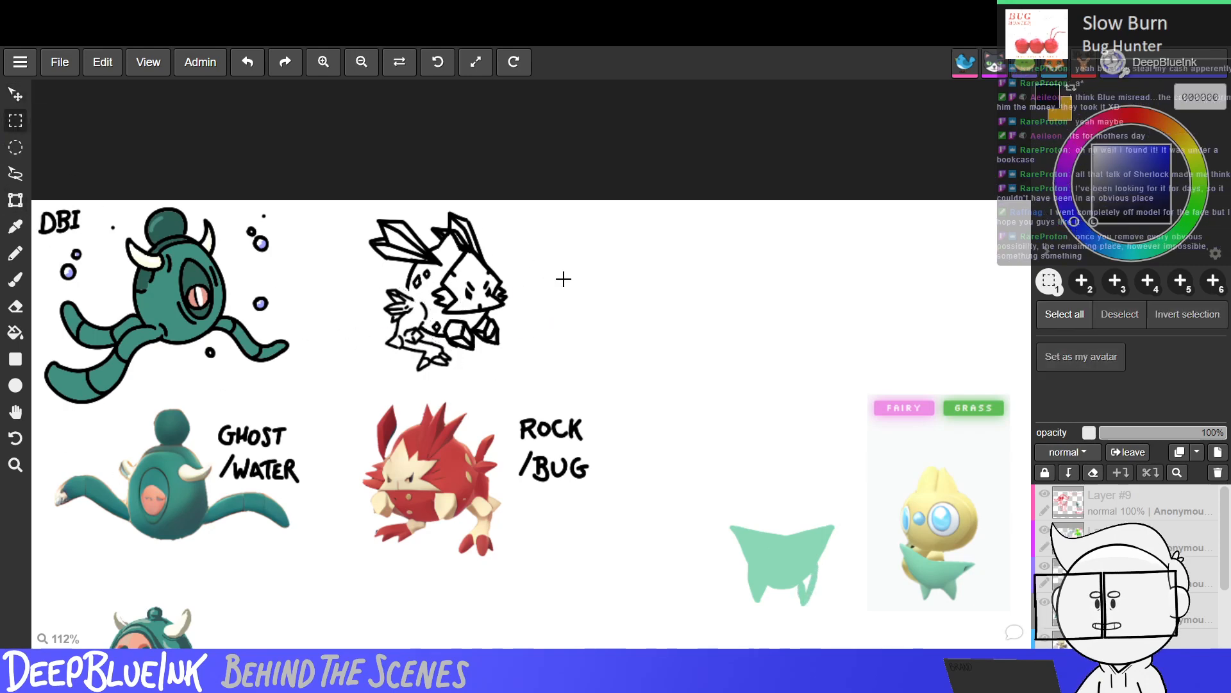
pyautogui.click(17, 283)
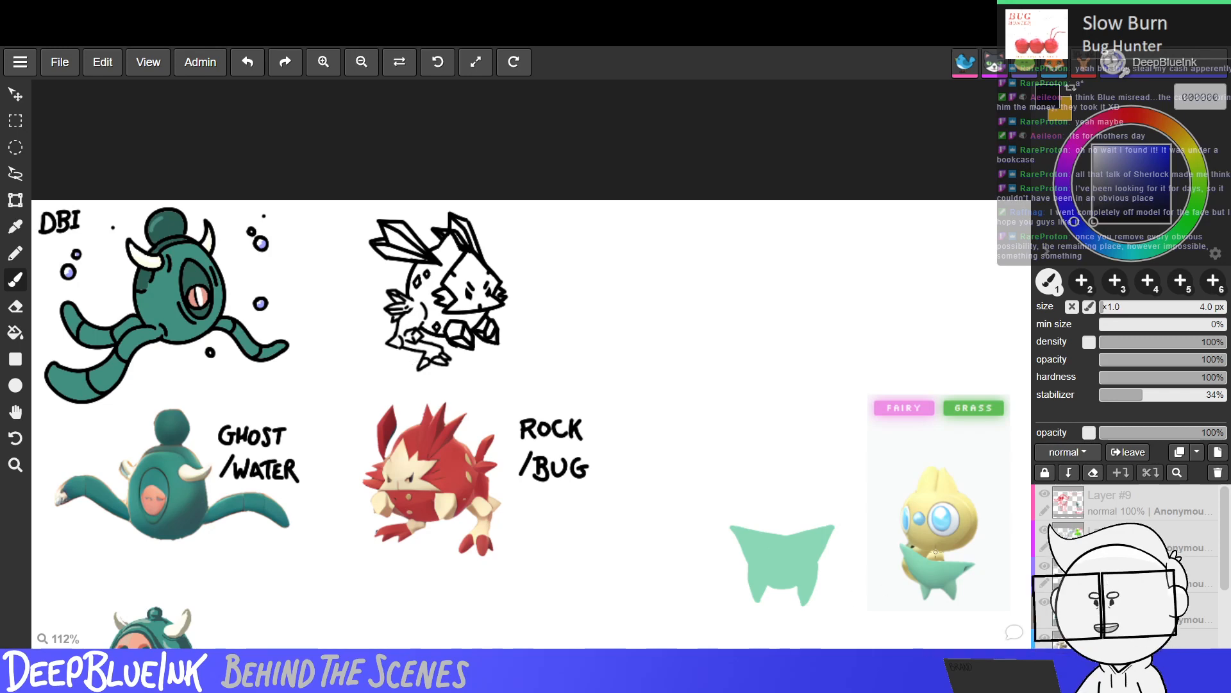
# Examine the red Fighting/Ghost figure and its reference image elsewhere on the shared canvas.
pyautogui.press('h')
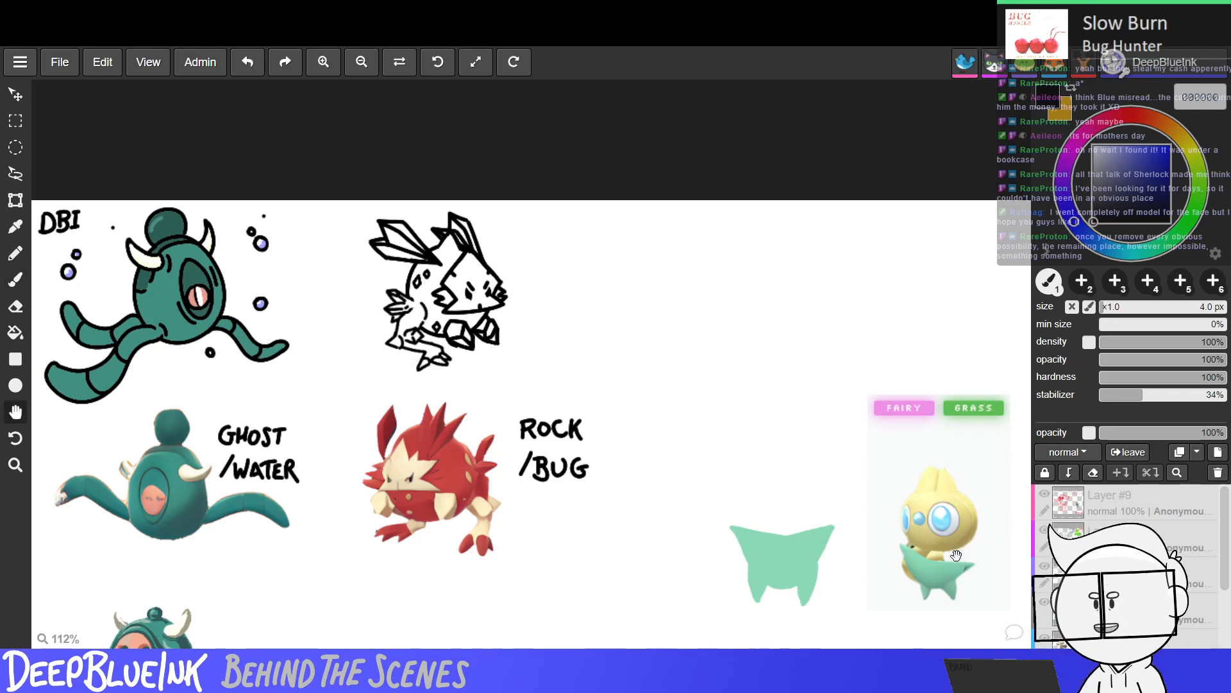
pyautogui.scroll(-5, 930, 556)
pyautogui.moveTo(880, 551); pyautogui.dragTo(890, 500)
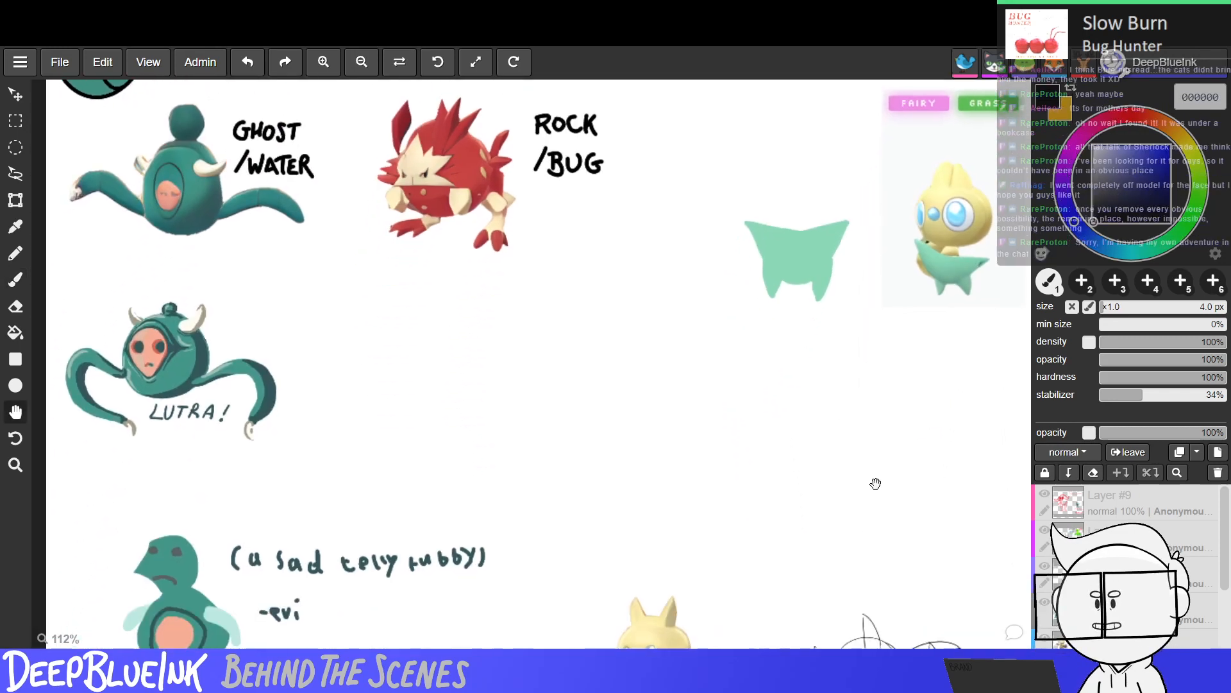
pyautogui.moveTo(807, 516); pyautogui.dragTo(527, 375)
pyautogui.moveTo(773, 445)
pyautogui.mouseDown()
pyautogui.moveTo(721, 396)
pyautogui.moveTo(550, 511)
pyautogui.moveTo(630, 541)
pyautogui.moveTo(526, 563)
pyautogui.mouseUp()
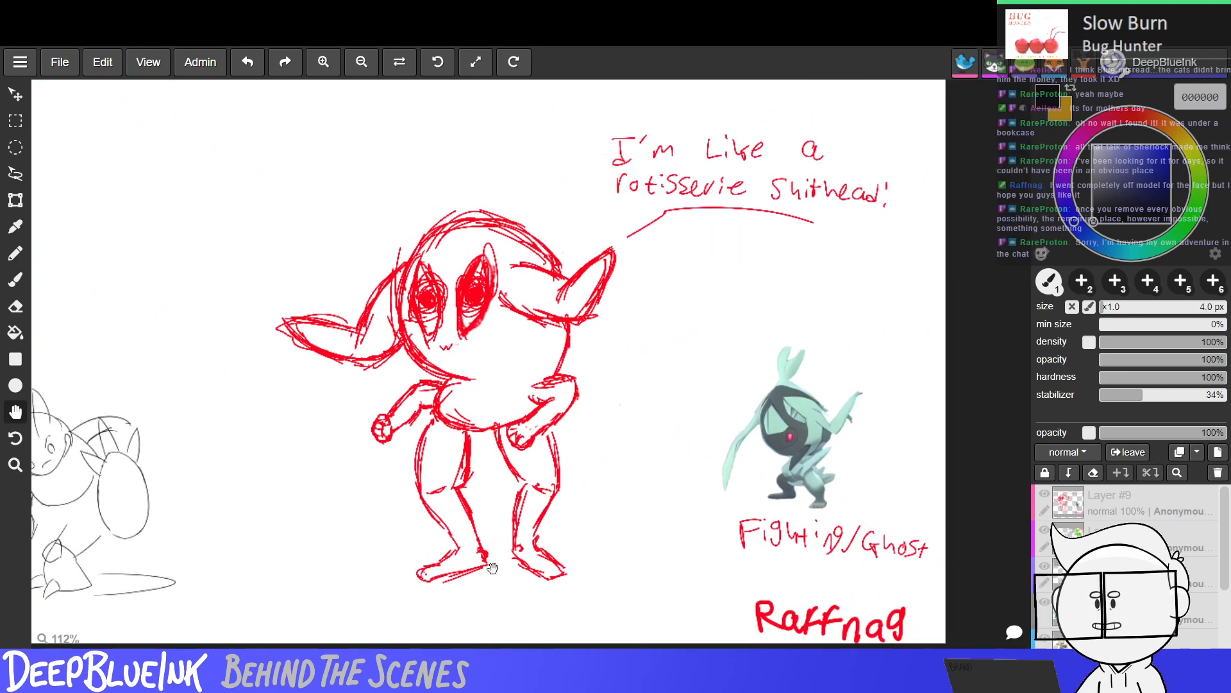
pyautogui.moveTo(673, 522); pyautogui.dragTo(647, 537)
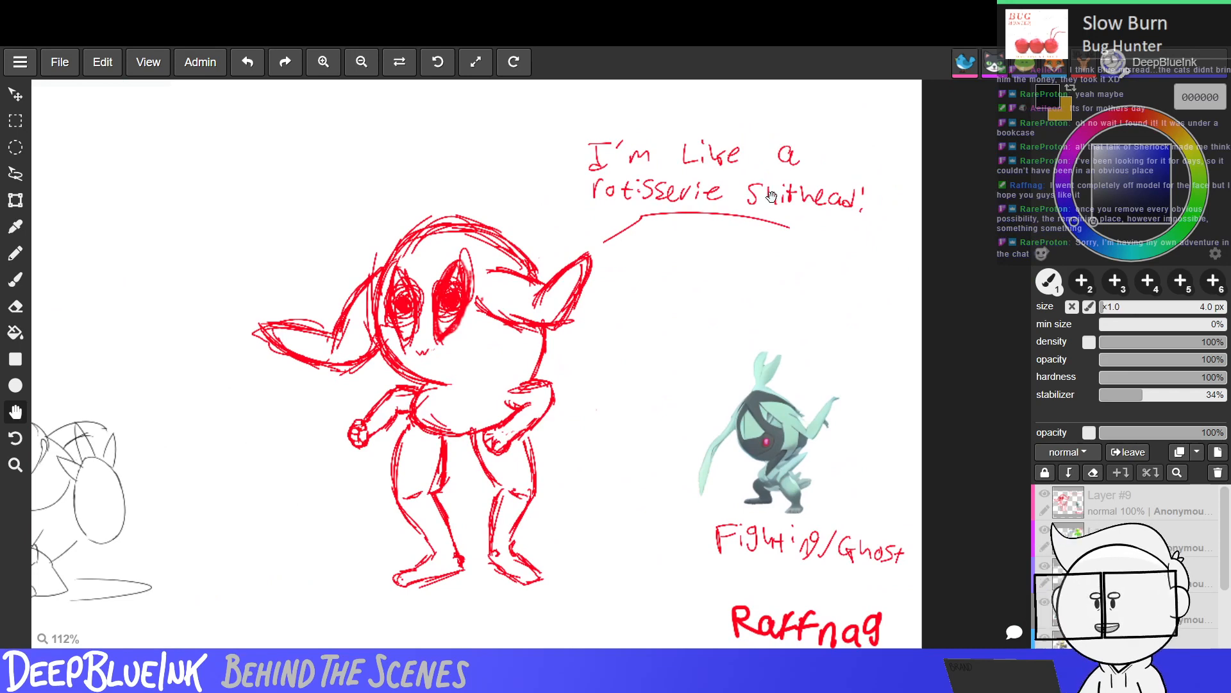
pyautogui.press('b')
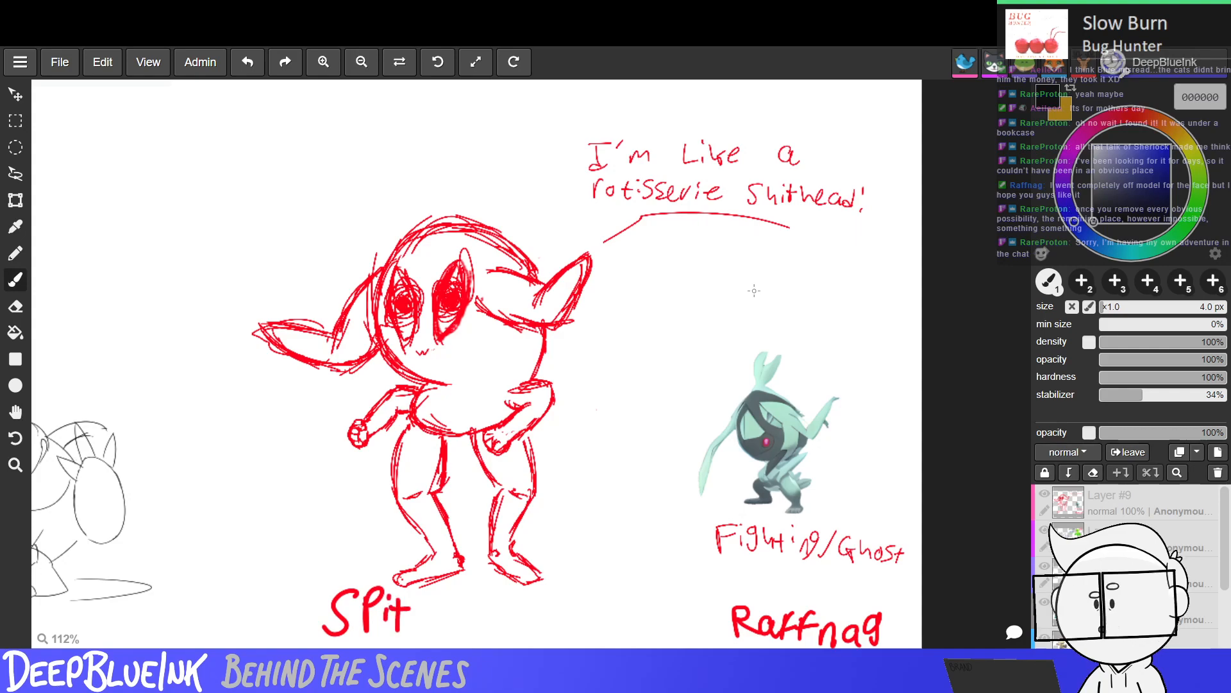
# Survey the whole shared canvas to compare the size and progress of all the participants' drawings.
pyautogui.scroll(-5, 639, 350)
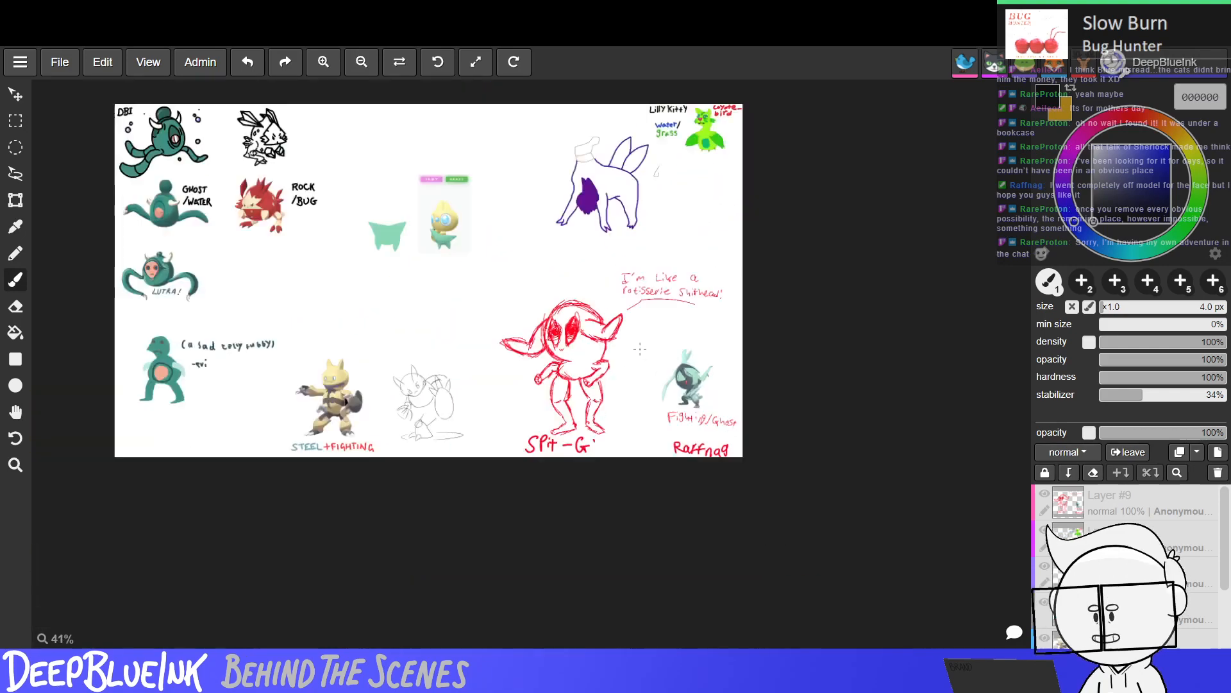
pyautogui.scroll(2, 639, 350)
pyautogui.scroll(2, 638, 353)
pyautogui.scroll(-1, 638, 352)
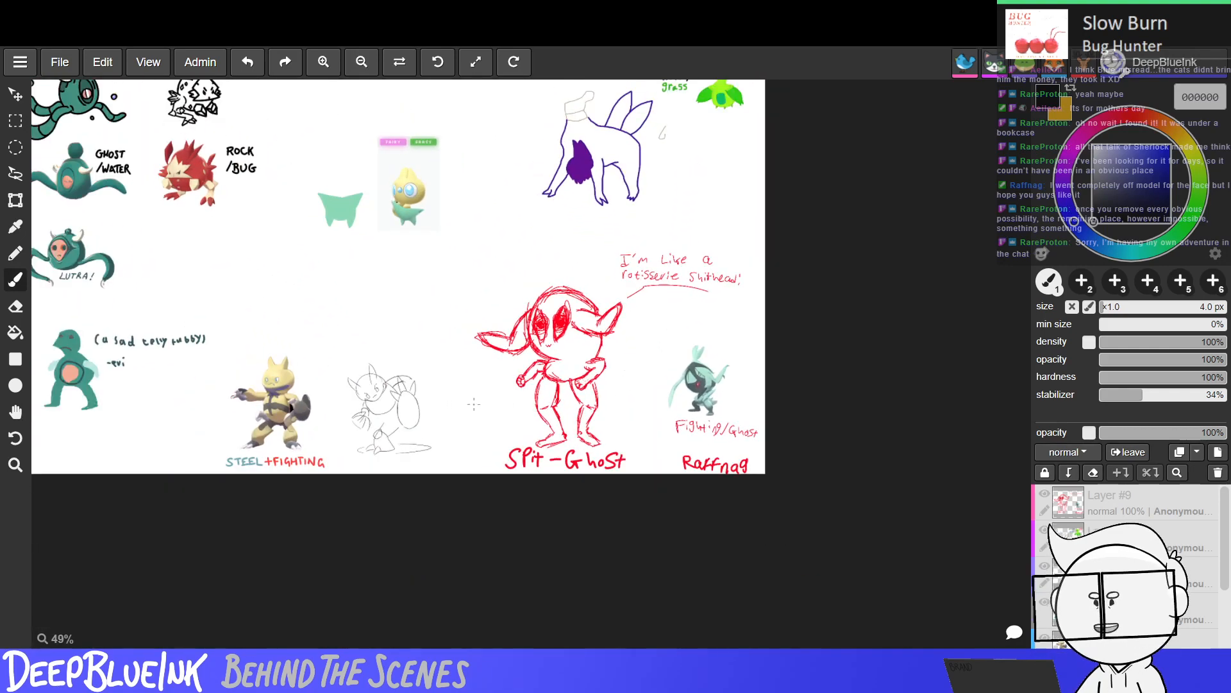
pyautogui.press('space')
pyautogui.moveTo(472, 420); pyautogui.dragTo(559, 426)
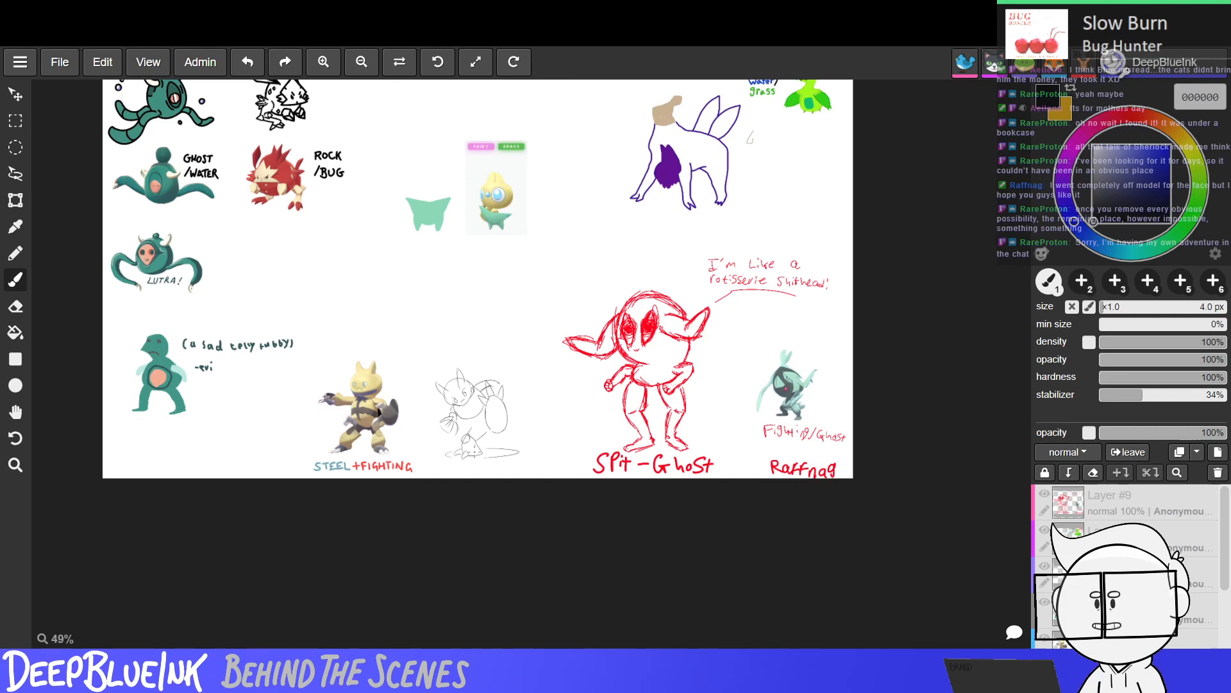
pyautogui.press('space')
pyautogui.moveTo(582, 307); pyautogui.dragTo(502, 387)
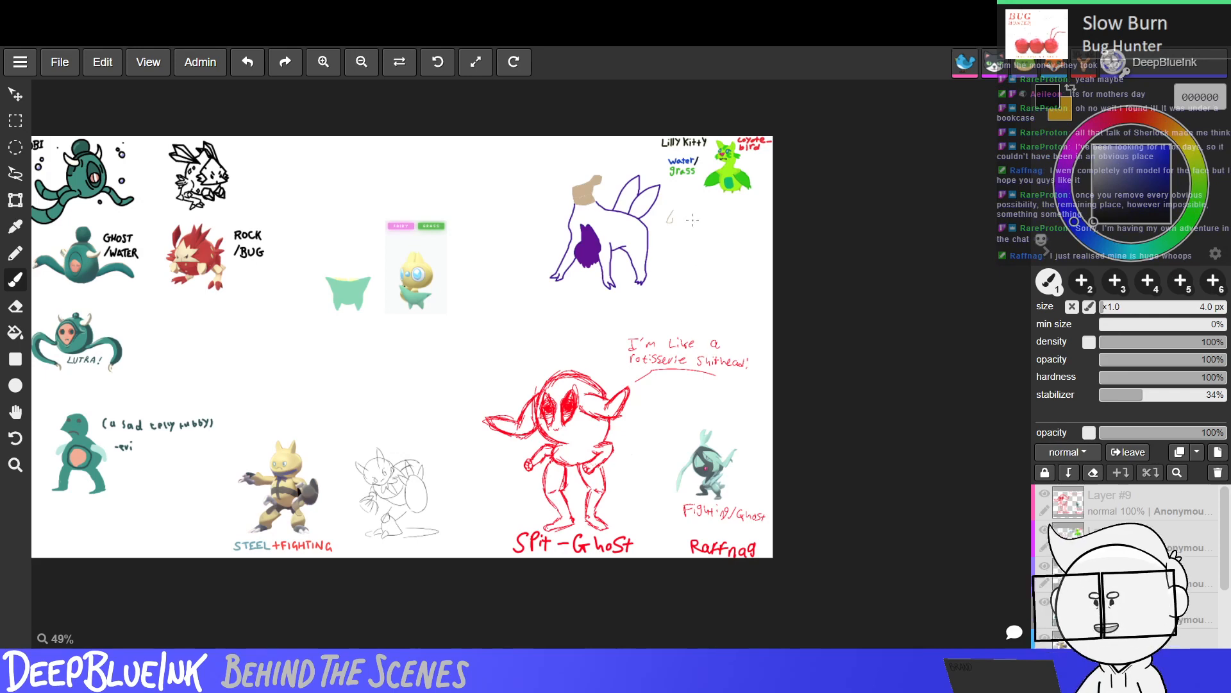
# Examine the Water/Grass drawing and the Rock/Bug line art against its reference, comparing their proportions within the whole canvas.
pyautogui.scroll(6, 752, 161)
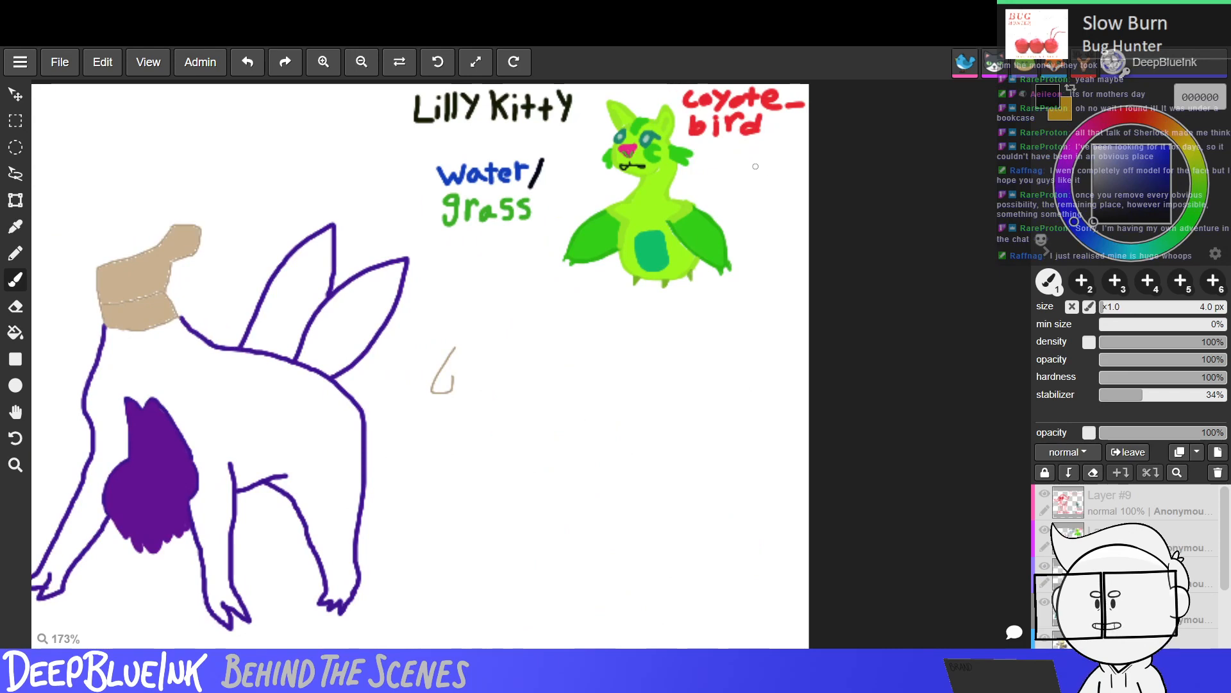
pyautogui.scroll(-6, 759, 174)
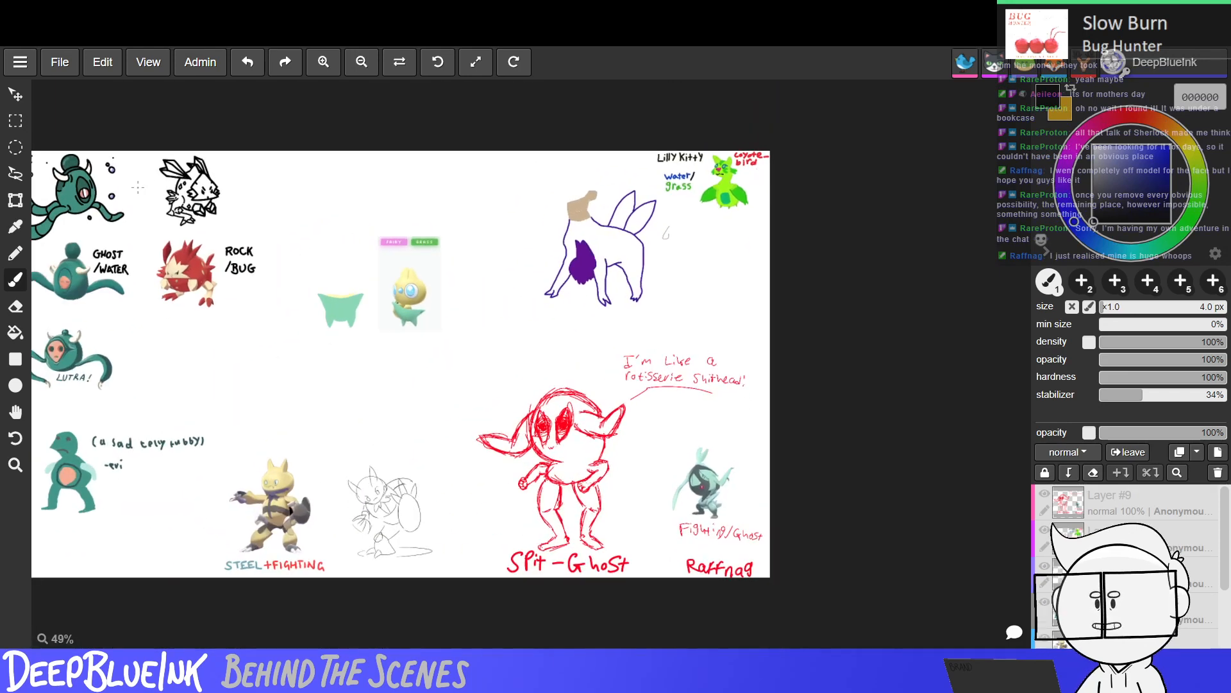
pyautogui.scroll(6, 138, 187)
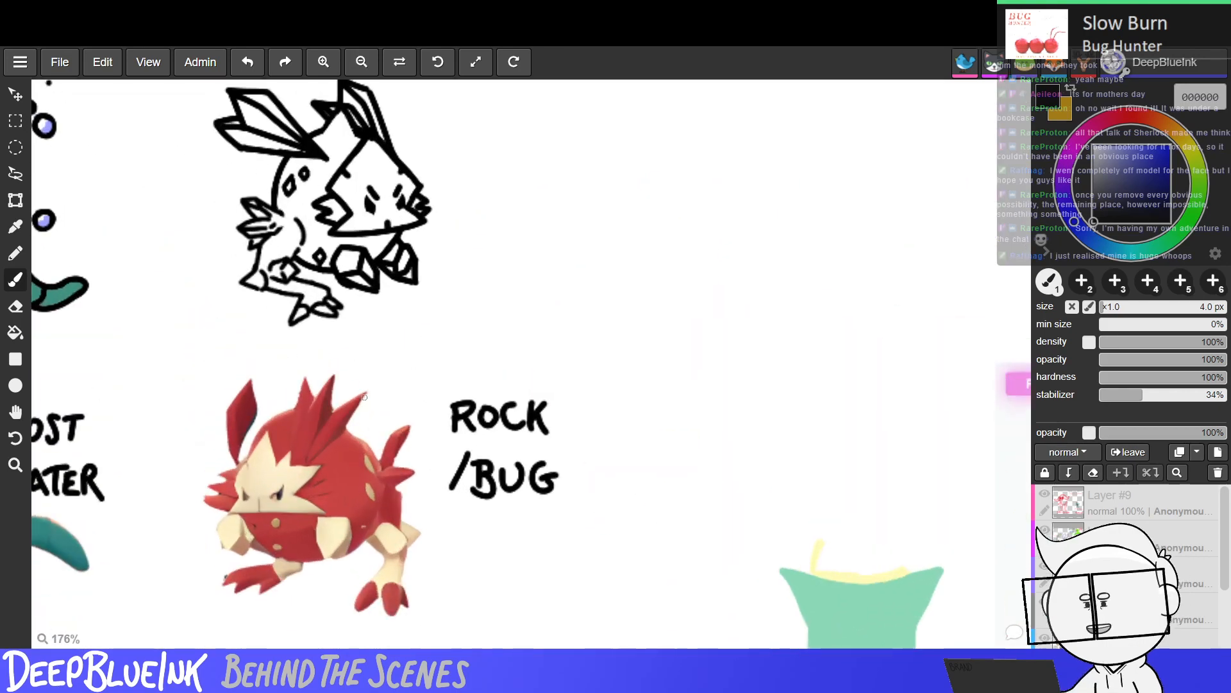
pyautogui.moveTo(354, 283); pyautogui.dragTo(306, 249, button='middle')
pyautogui.scroll(-5, 250, 329)
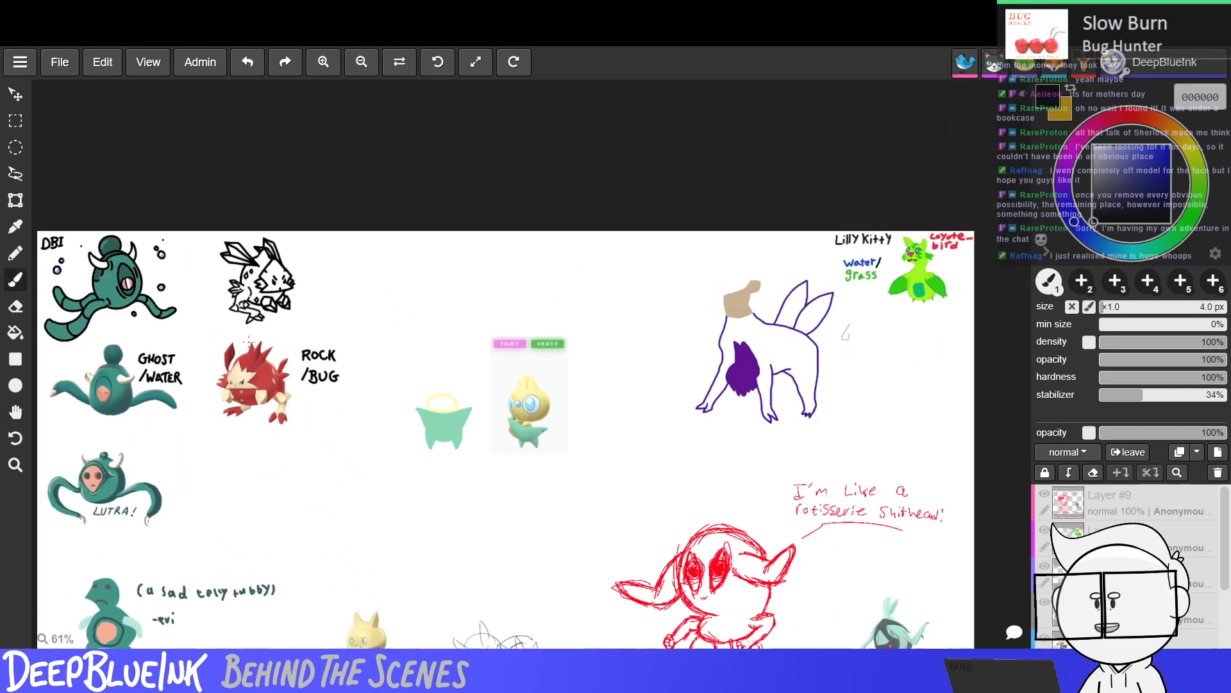
pyautogui.scroll(1, 250, 329)
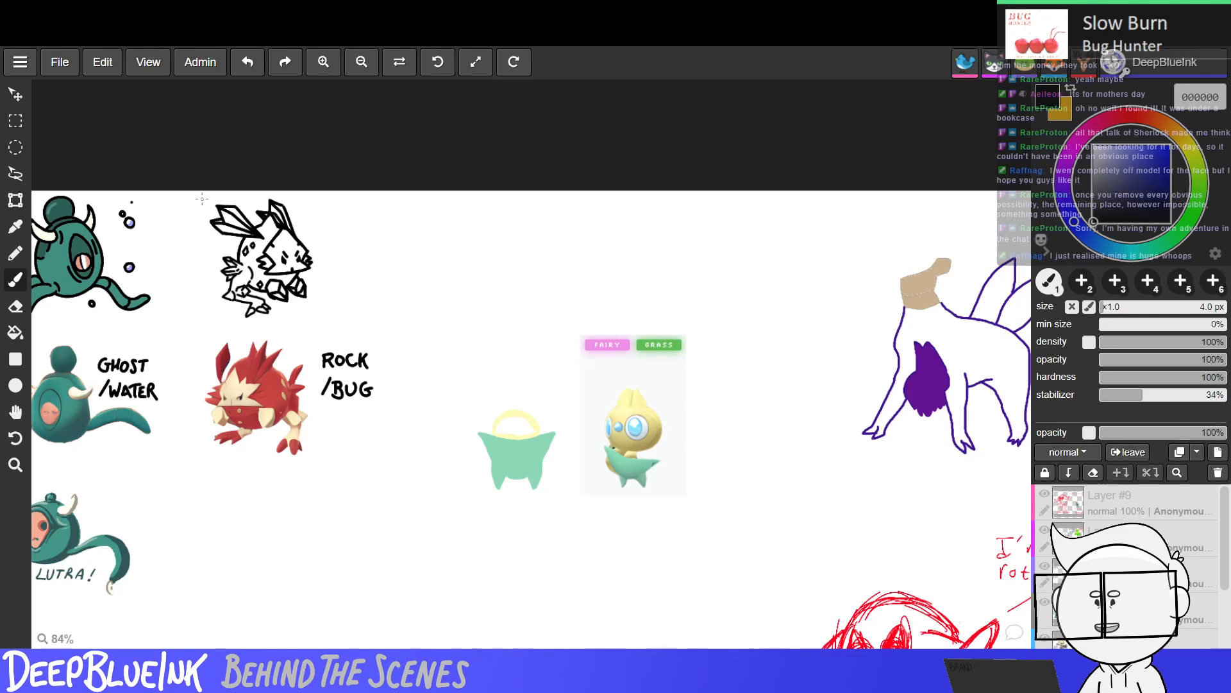
pyautogui.scroll(5, 209, 215)
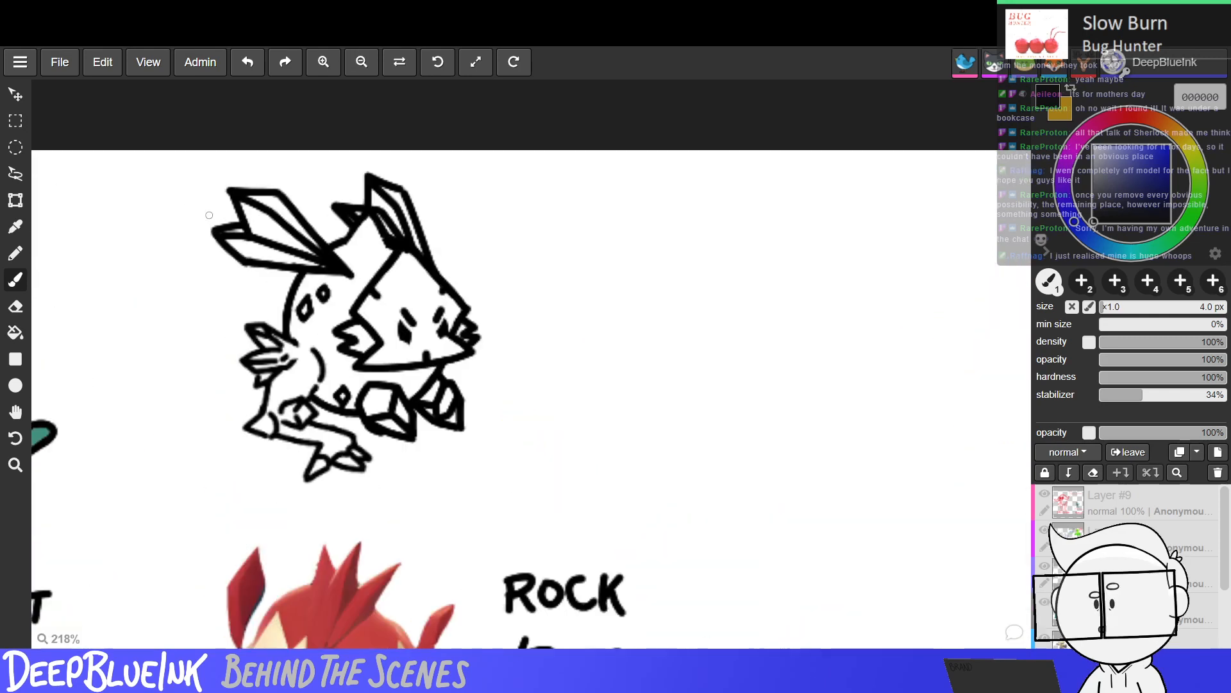
pyautogui.scroll(-3, 423, 291)
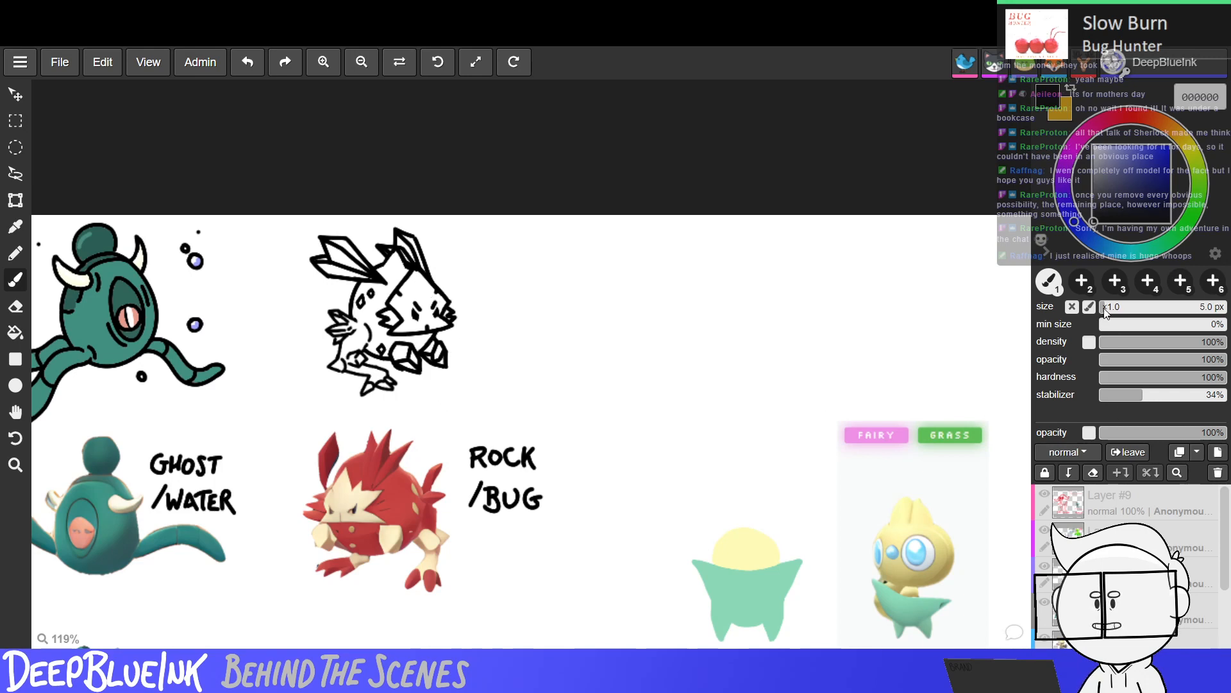
# Set the brush size to 3 px.
pyautogui.moveTo(1105, 307); pyautogui.dragTo(1103, 310)
pyautogui.click(1110, 306)
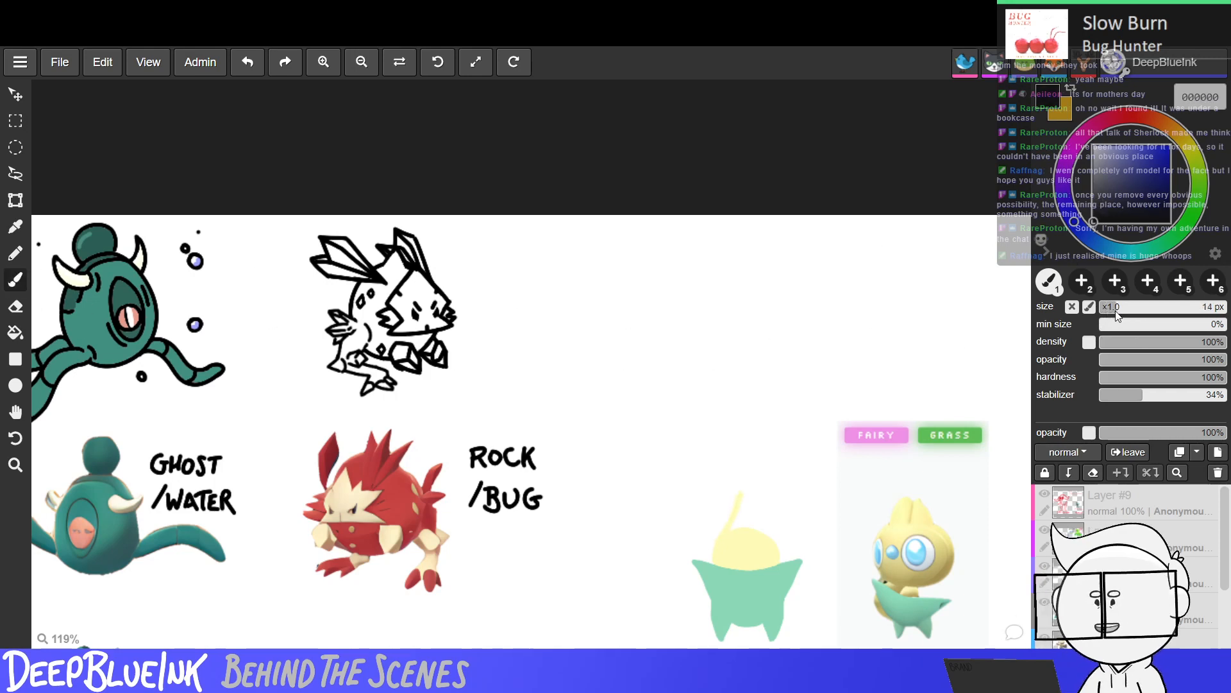
pyautogui.press('[')
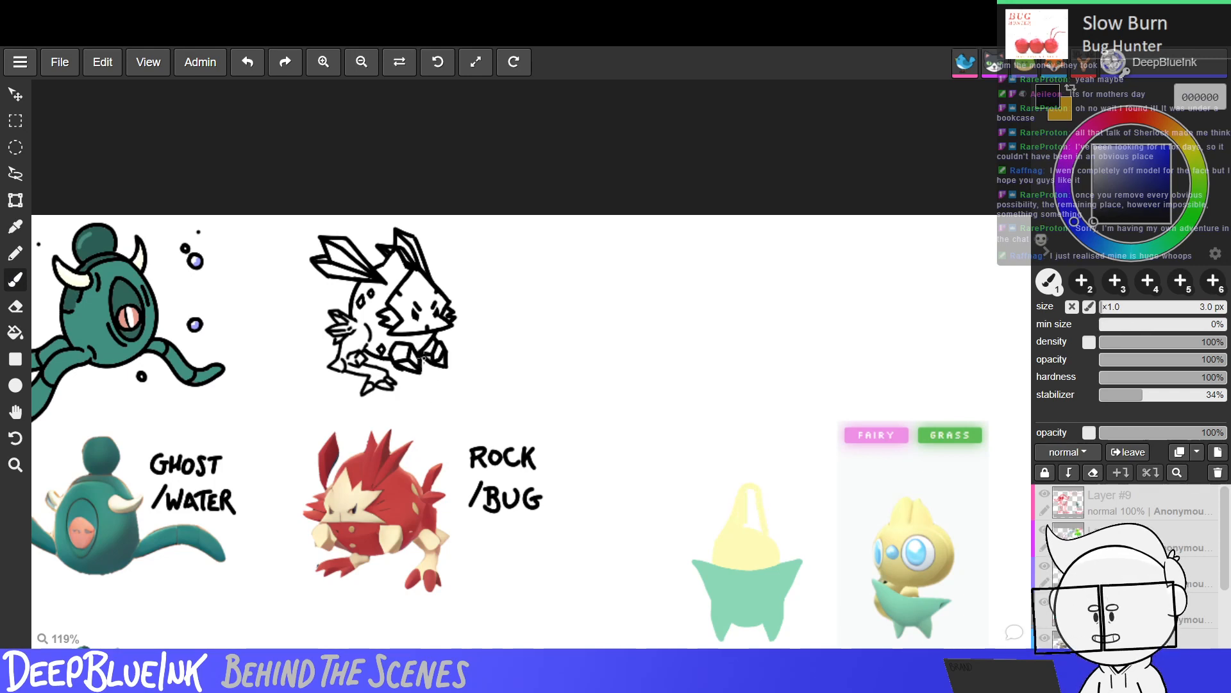
# Try drawing a small clawed second foot beneath the Rock/Bug creature's crystal hands with the thinner brush.
pyautogui.scroll(3, 424, 357)
pyautogui.scroll(-1, 424, 353)
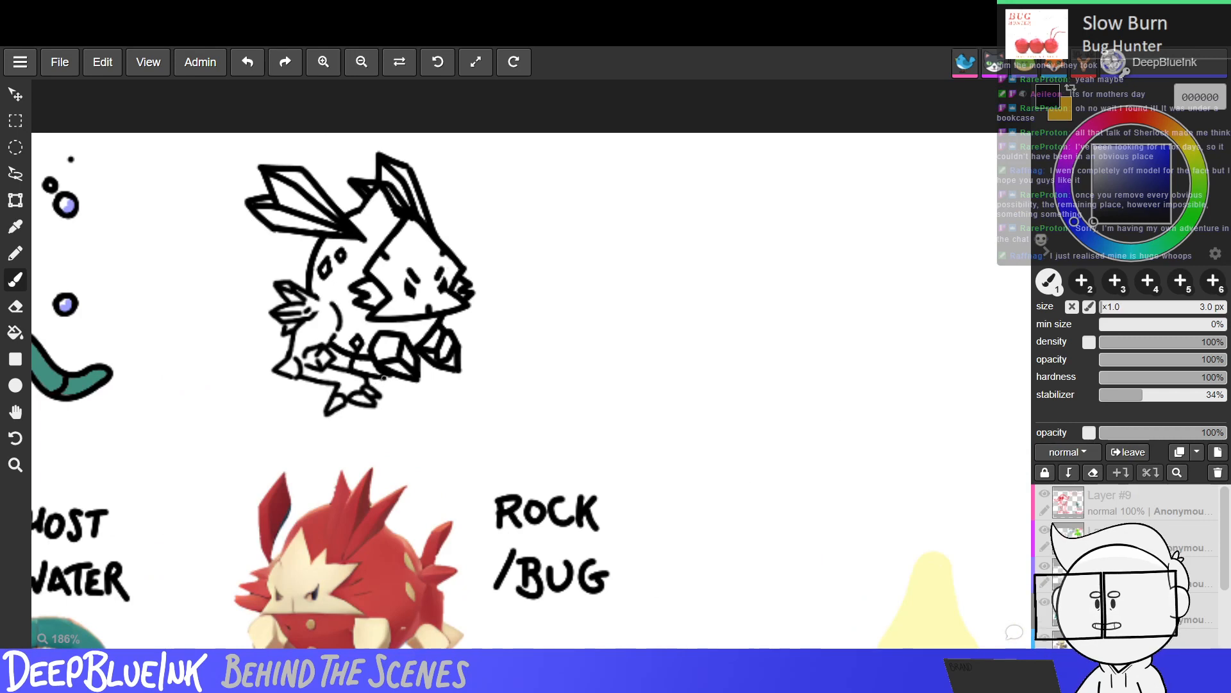
pyautogui.moveTo(385, 382)
pyautogui.mouseDown()
pyautogui.moveTo(411, 396)
pyautogui.moveTo(422, 386)
pyautogui.mouseUp()
pyautogui.hotkey('ctrl', 'z')
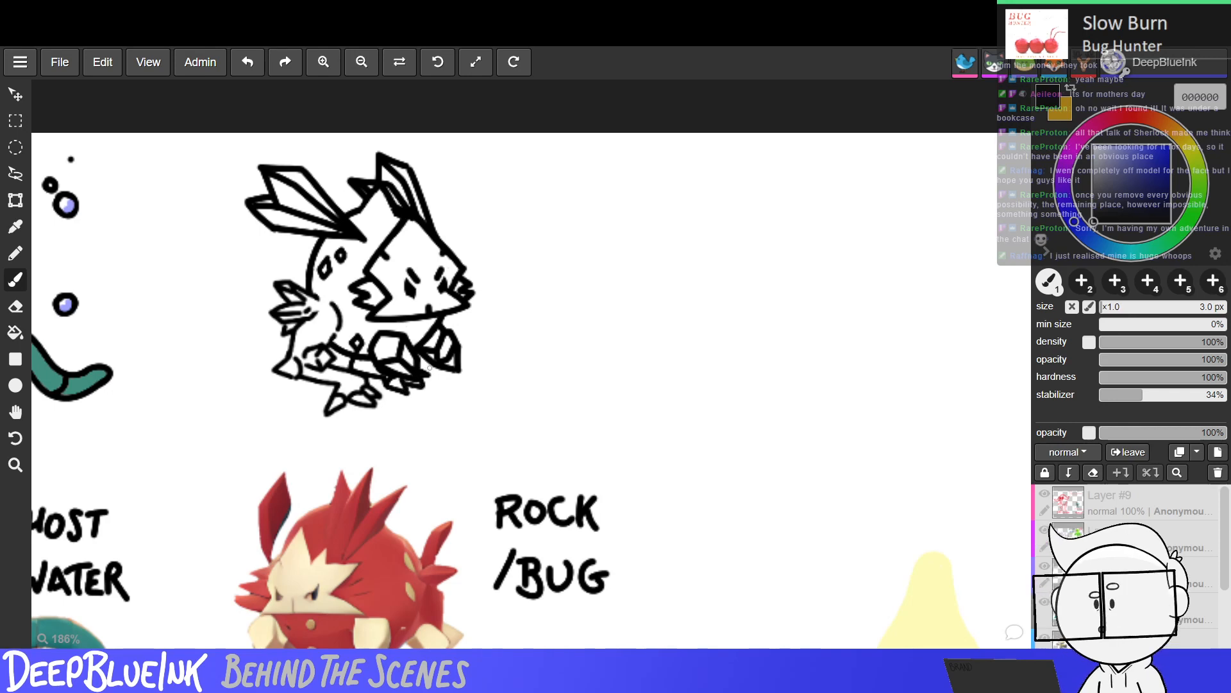
pyautogui.scroll(-4, 460, 346)
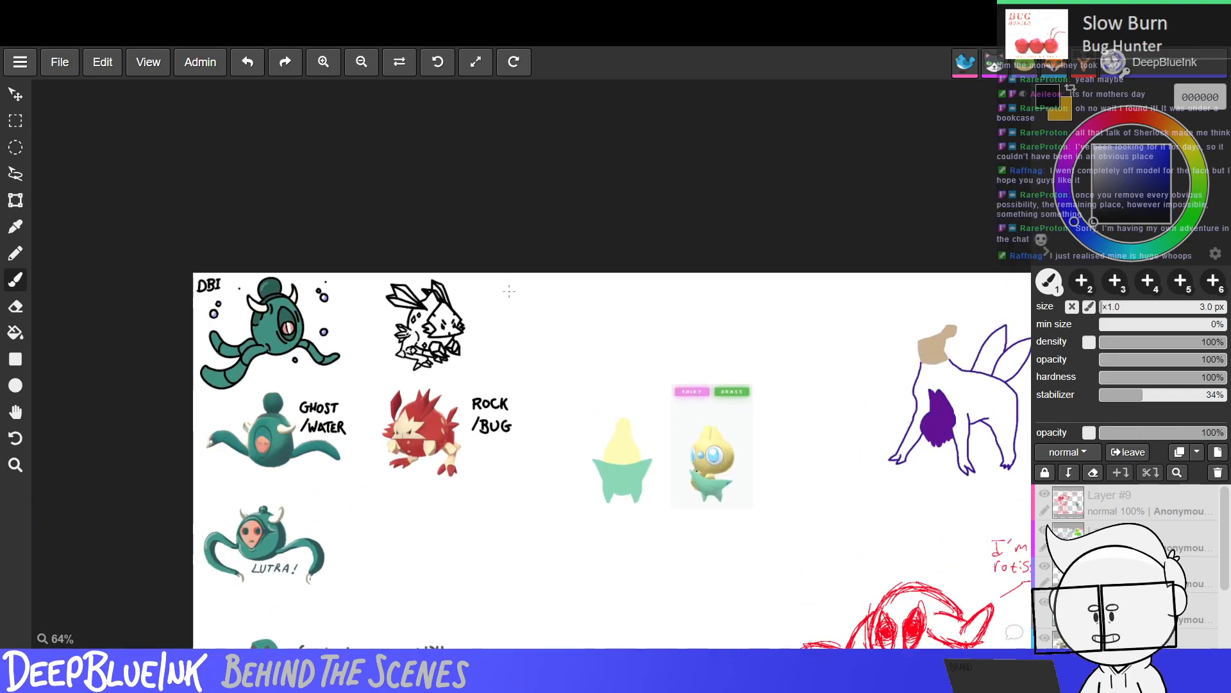
pyautogui.scroll(6, 485, 336)
pyautogui.scroll(-1, 452, 354)
pyautogui.scroll(-3, 452, 355)
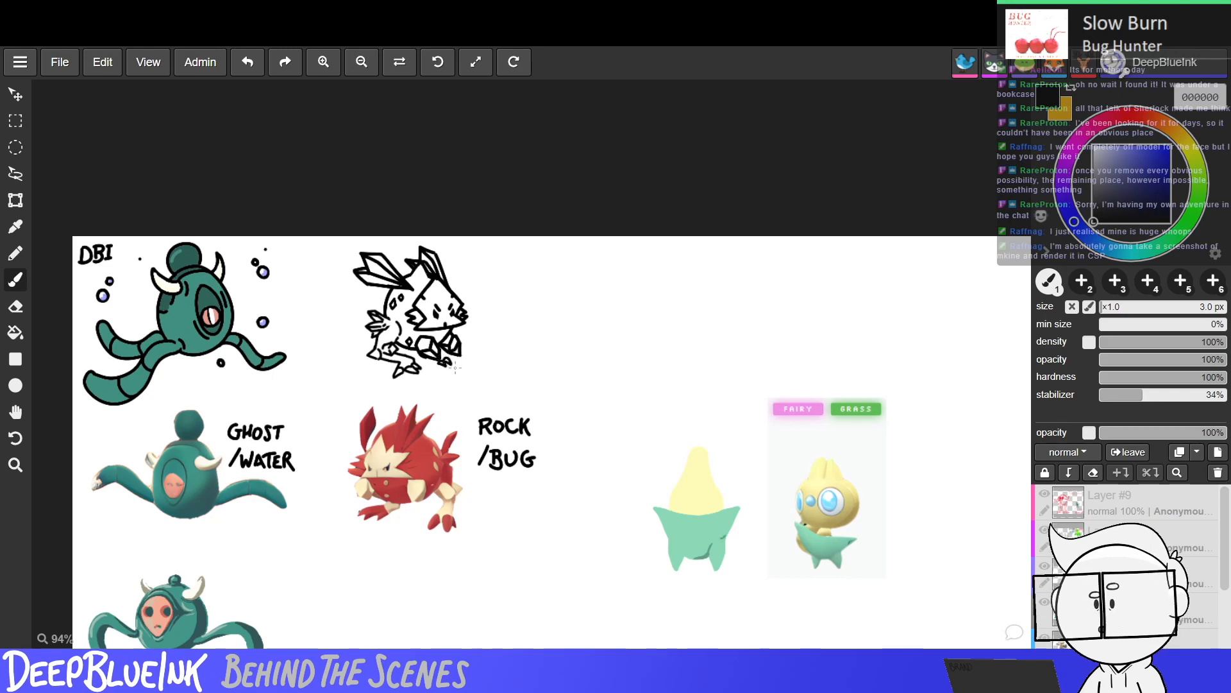
pyautogui.scroll(5, 474, 376)
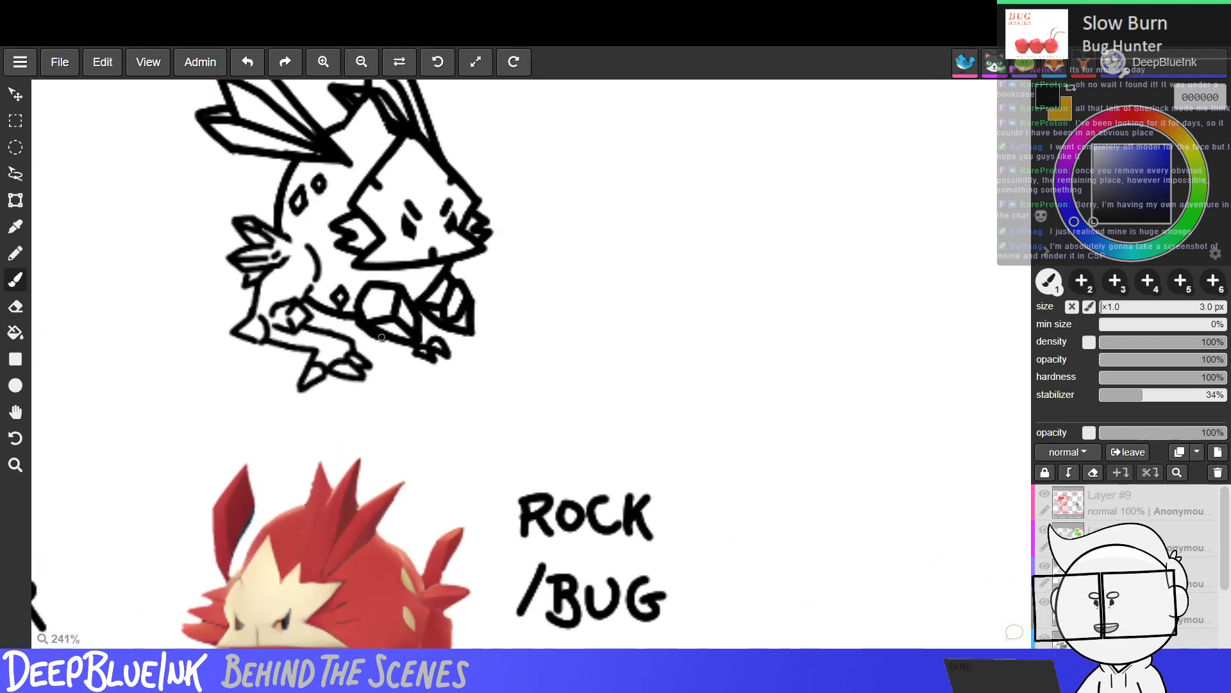
# Try to rework the second leg and foot under the crystal hands, undoing its strokes.
pyautogui.moveTo(379, 336)
pyautogui.mouseDown()
pyautogui.moveTo(420, 351)
pyautogui.moveTo(435, 340)
pyautogui.moveTo(451, 363)
pyautogui.mouseUp()
pyautogui.hotkey('ctrl', 'z')
pyautogui.hotkey('ctrl', 'z')
pyautogui.hotkey('ctrl', 'z')
pyautogui.hotkey('ctrl', 'z')
pyautogui.hotkey('ctrl', 'z')
pyautogui.hotkey('ctrl', 'z')
pyautogui.hotkey('ctrl', 'z')
pyautogui.hotkey('ctrl', 'z')
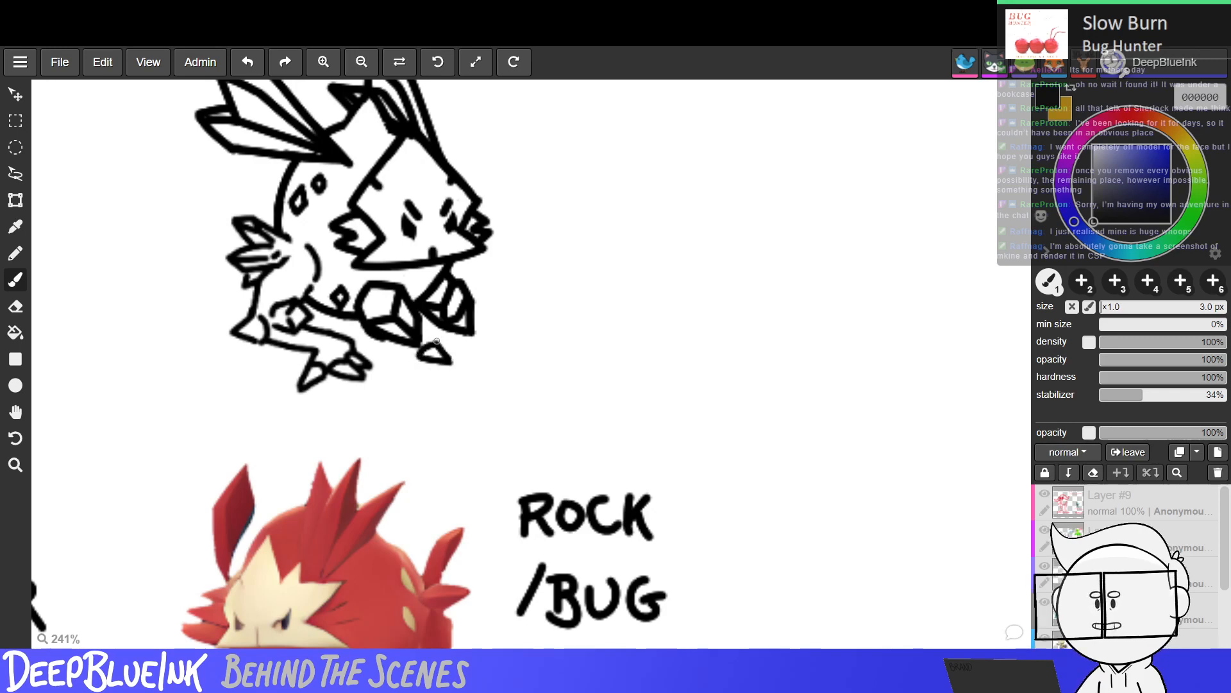
# Try adding more claws and an ankle between the single claw and the crystal hands, undoing all of the second foot.
pyautogui.moveTo(438, 343)
pyautogui.mouseDown()
pyautogui.moveTo(450, 331)
pyautogui.moveTo(467, 350)
pyautogui.mouseUp()
pyautogui.hotkey('ctrl', 'z')
pyautogui.moveTo(420, 316); pyautogui.dragTo(446, 329)
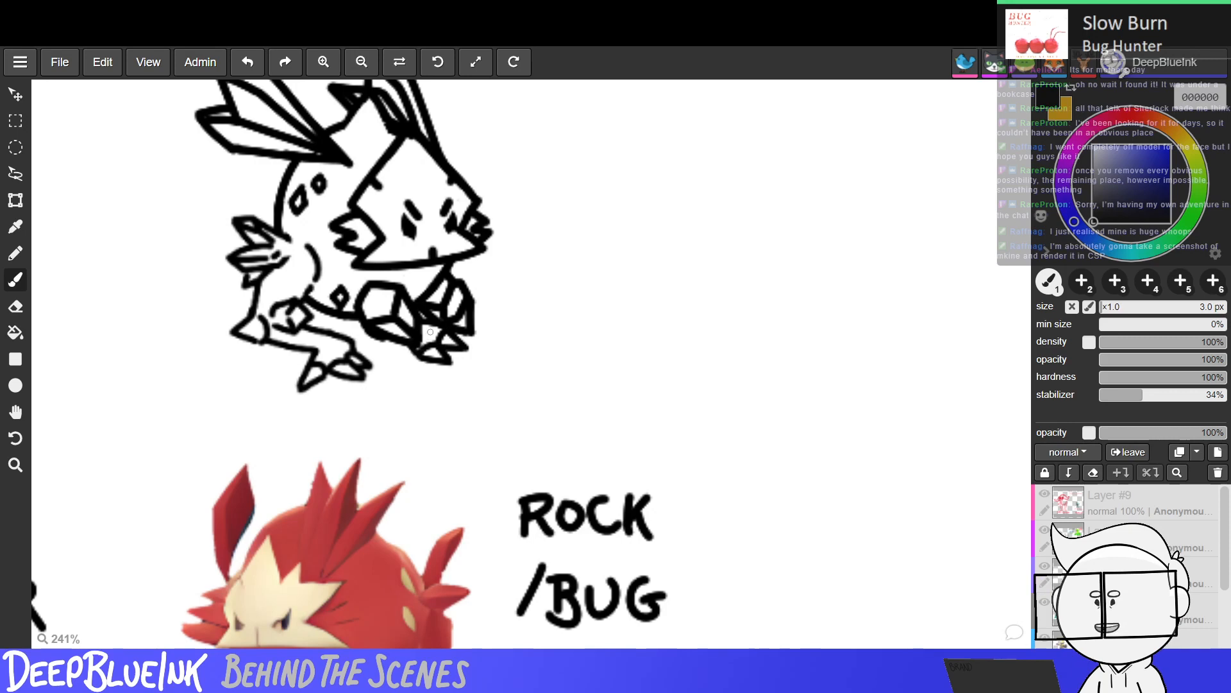
pyautogui.moveTo(355, 317); pyautogui.dragTo(372, 331)
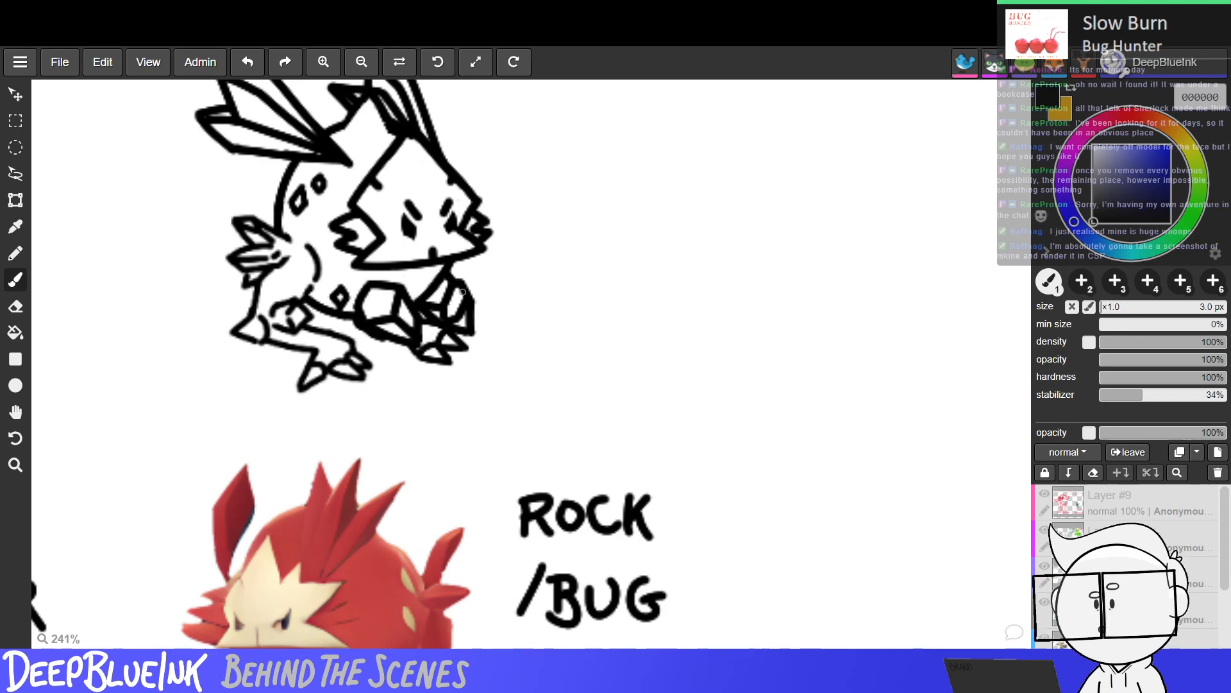
pyautogui.hotkey('ctrl', 'z')
pyautogui.hotkey('ctrl', 'z')
pyautogui.hotkey('ctrl', 'z')
pyautogui.hotkey('ctrl', 'z')
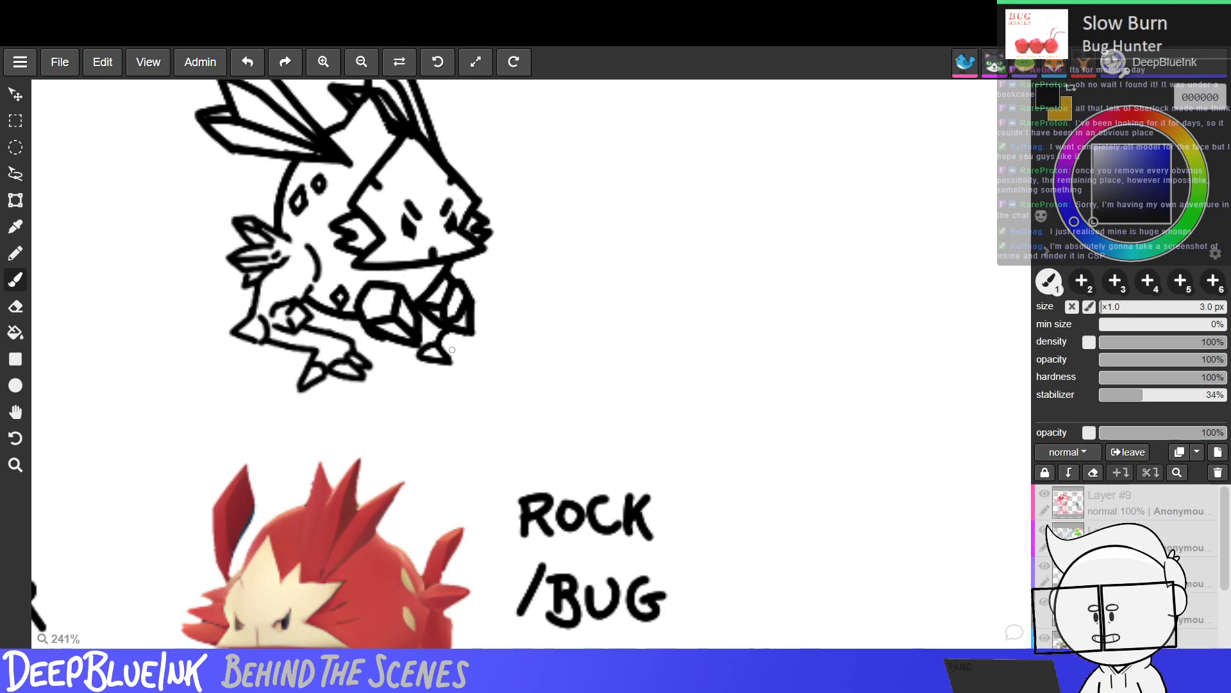
pyautogui.moveTo(412, 348)
pyautogui.mouseDown()
pyautogui.moveTo(447, 372)
pyautogui.moveTo(416, 357)
pyautogui.moveTo(428, 341)
pyautogui.moveTo(456, 343)
pyautogui.mouseUp()
pyautogui.hotkey('ctrl', 'z')
pyautogui.hotkey('ctrl', 'z')
pyautogui.hotkey('ctrl', 'z')
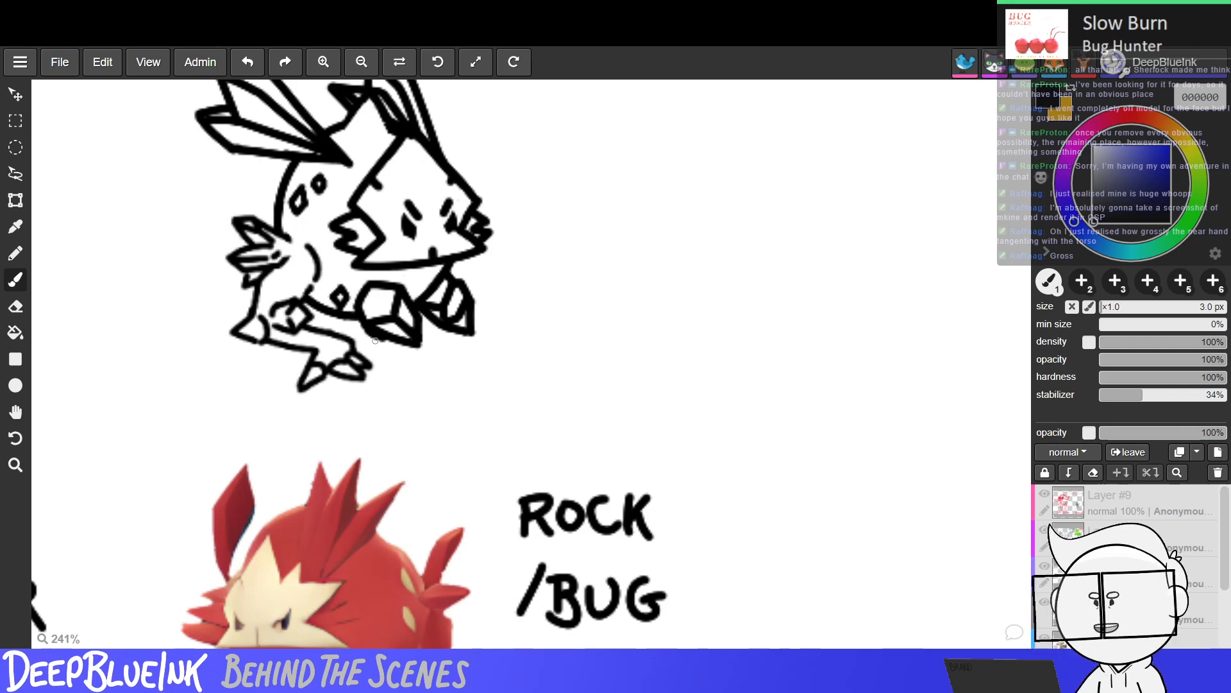
# Survey the other participants' drawings across the shared canvas and return to the area below the Rock/Bug creature's crystal hands.
pyautogui.scroll(-4, 360, 317)
pyautogui.scroll(-2, 360, 317)
pyautogui.press('space')
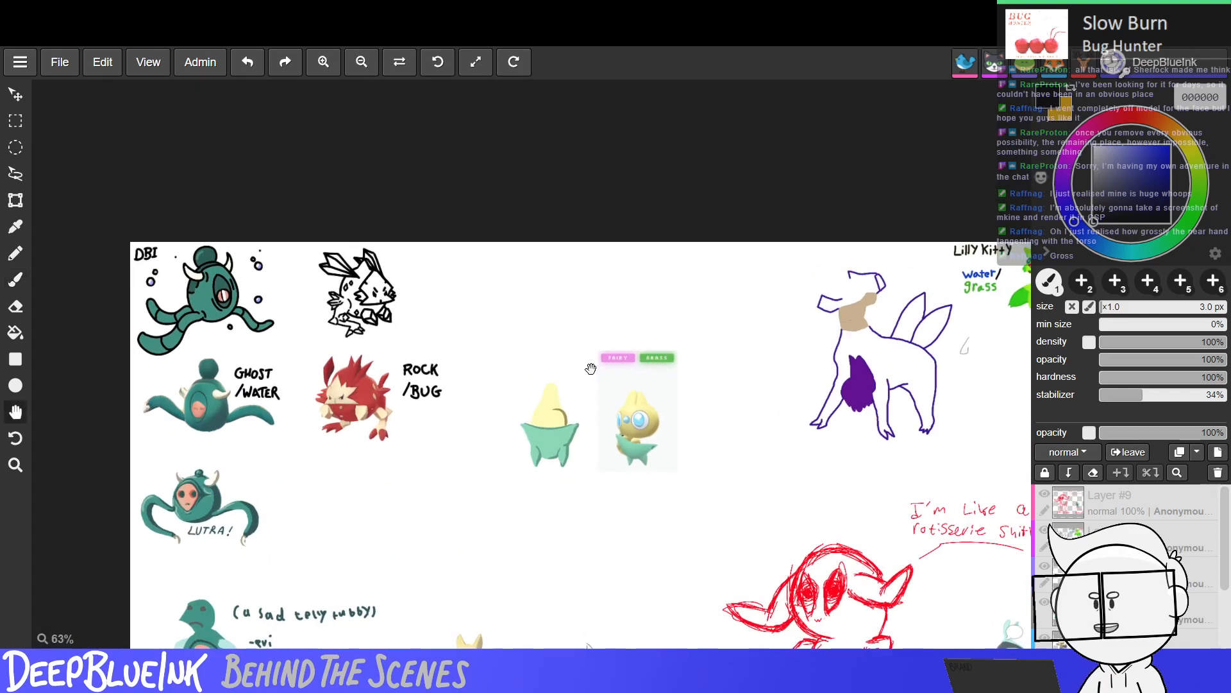
pyautogui.moveTo(595, 330)
pyautogui.mouseDown()
pyautogui.moveTo(506, 233)
pyautogui.moveTo(464, 143)
pyautogui.mouseUp()
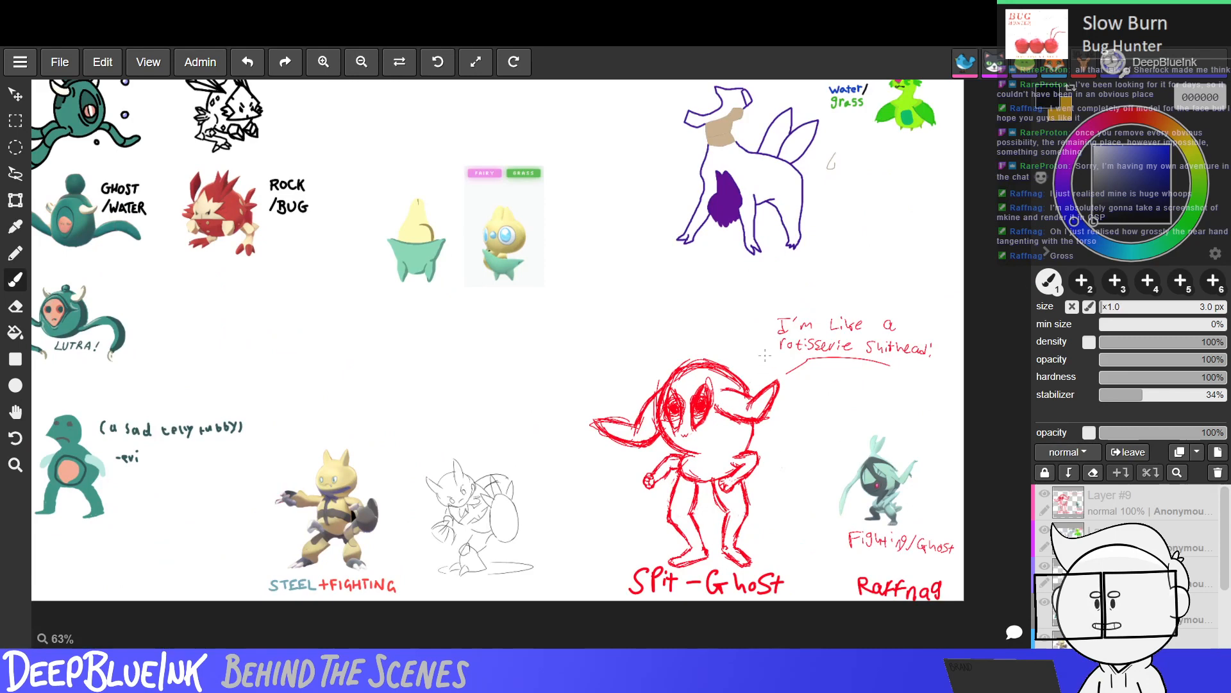
pyautogui.press('space')
pyautogui.moveTo(463, 300); pyautogui.dragTo(592, 435)
pyautogui.scroll(8, 377, 278)
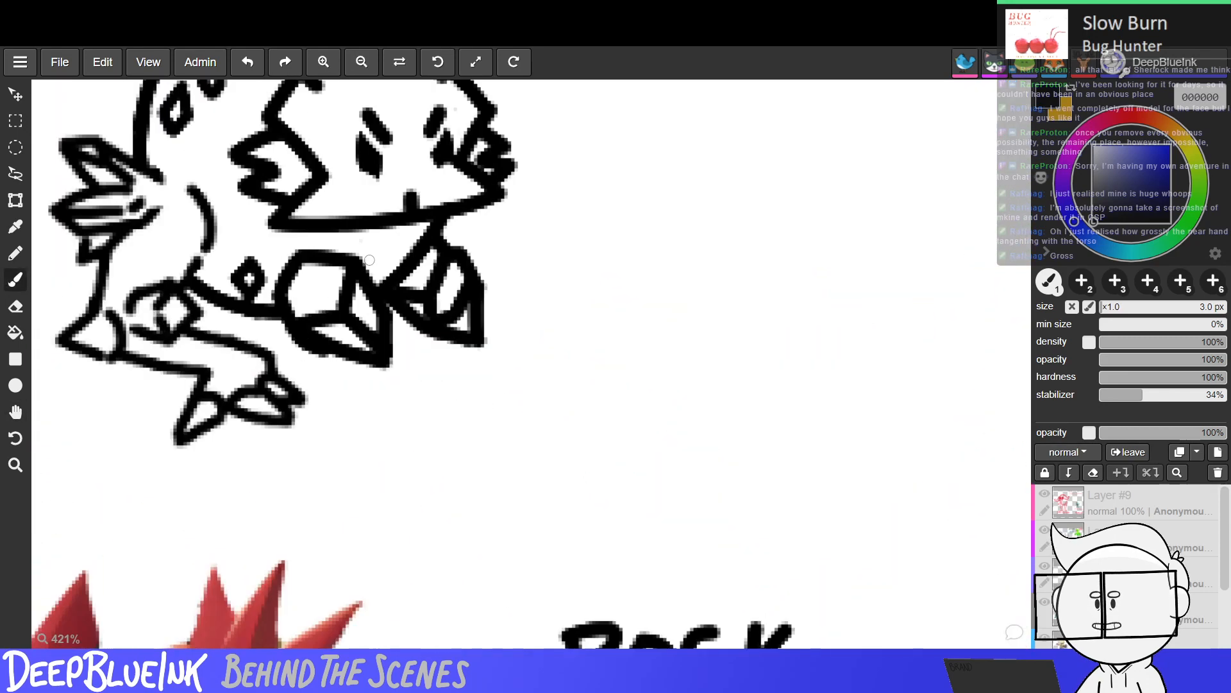
pyautogui.scroll(-1, 379, 280)
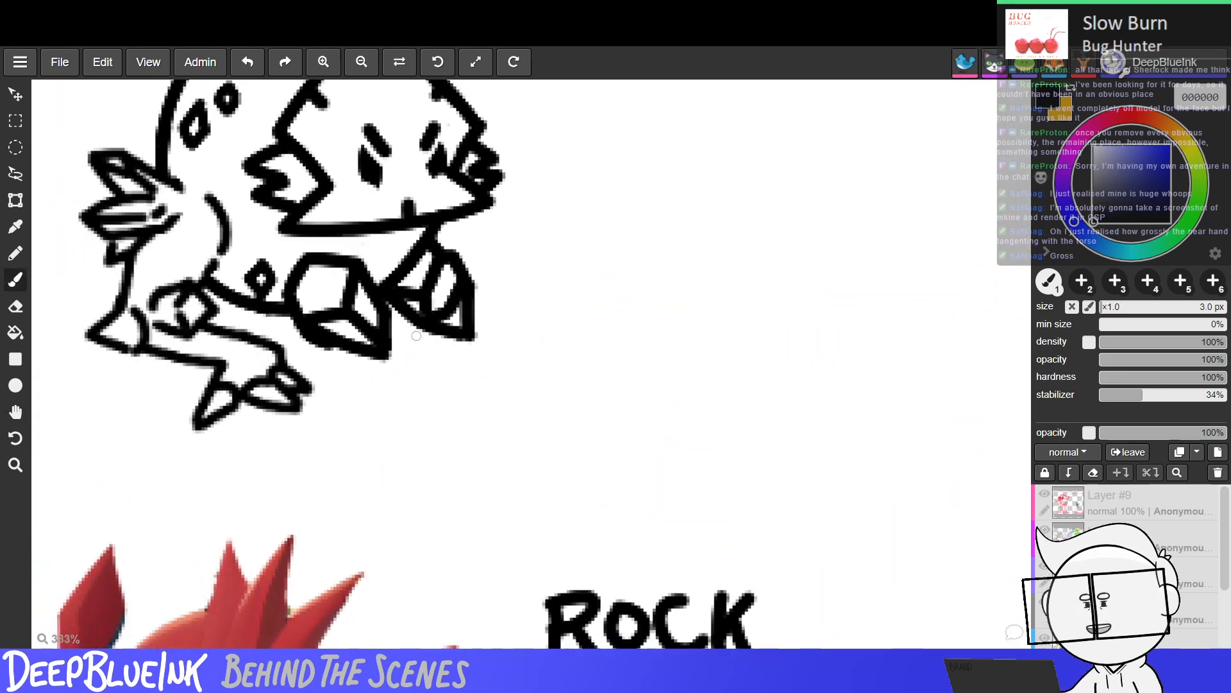
pyautogui.scroll(-3, 410, 327)
pyautogui.scroll(2, 415, 337)
pyautogui.press('space')
pyautogui.moveTo(415, 337); pyautogui.dragTo(503, 428)
pyautogui.scroll(-2, 504, 419)
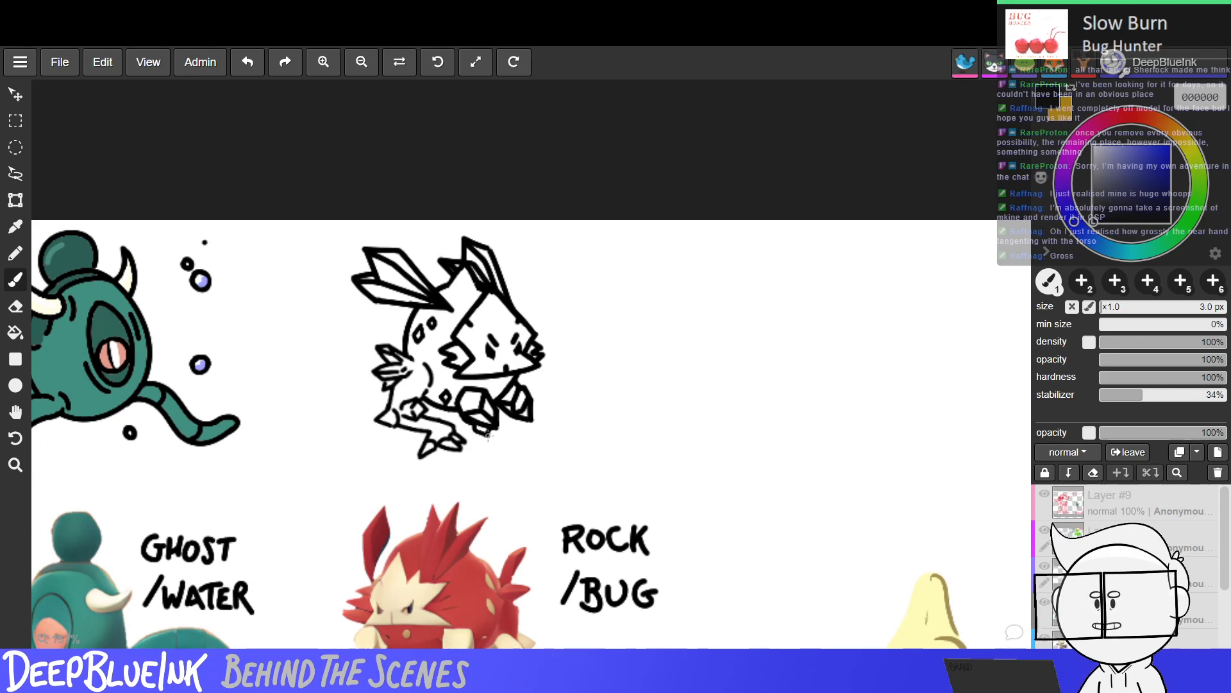
# Try drawing the second foot tucked directly against the underside of the crystal hands, and undo it.
pyautogui.moveTo(488, 437); pyautogui.dragTo(513, 423)
pyautogui.hotkey('ctrl', 'z')
pyautogui.hotkey('ctrl', 'z')
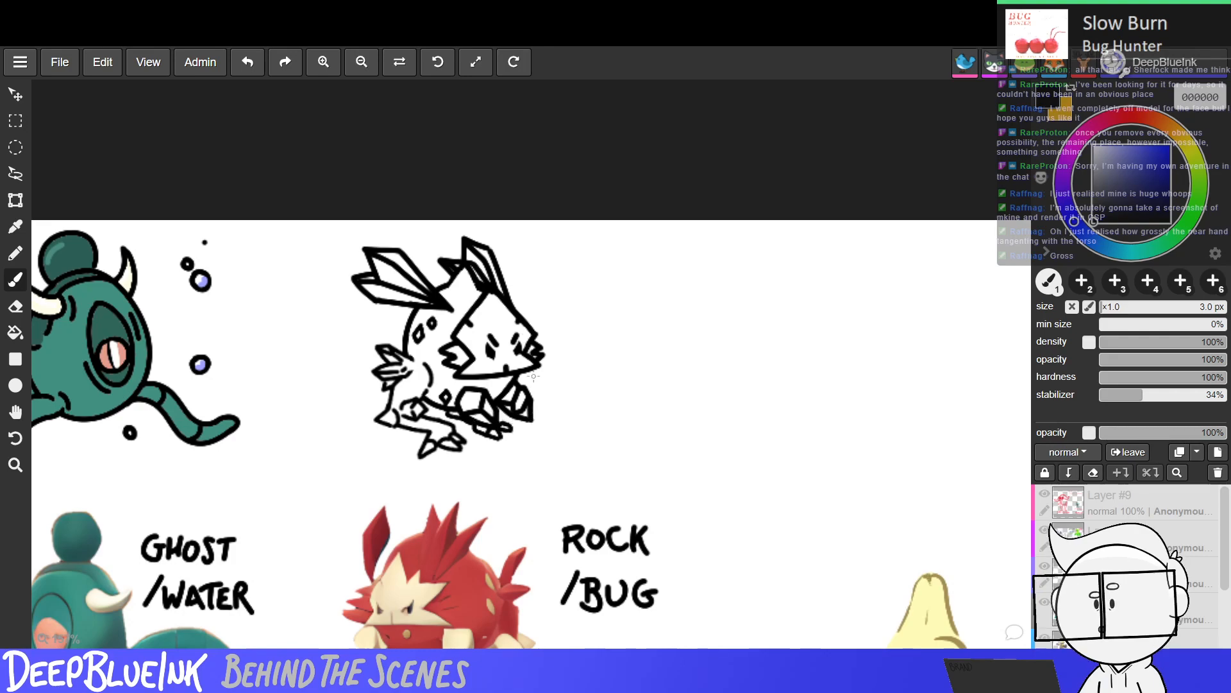
pyautogui.scroll(-6, 507, 398)
pyautogui.scroll(3, 540, 373)
pyautogui.scroll(1, 540, 373)
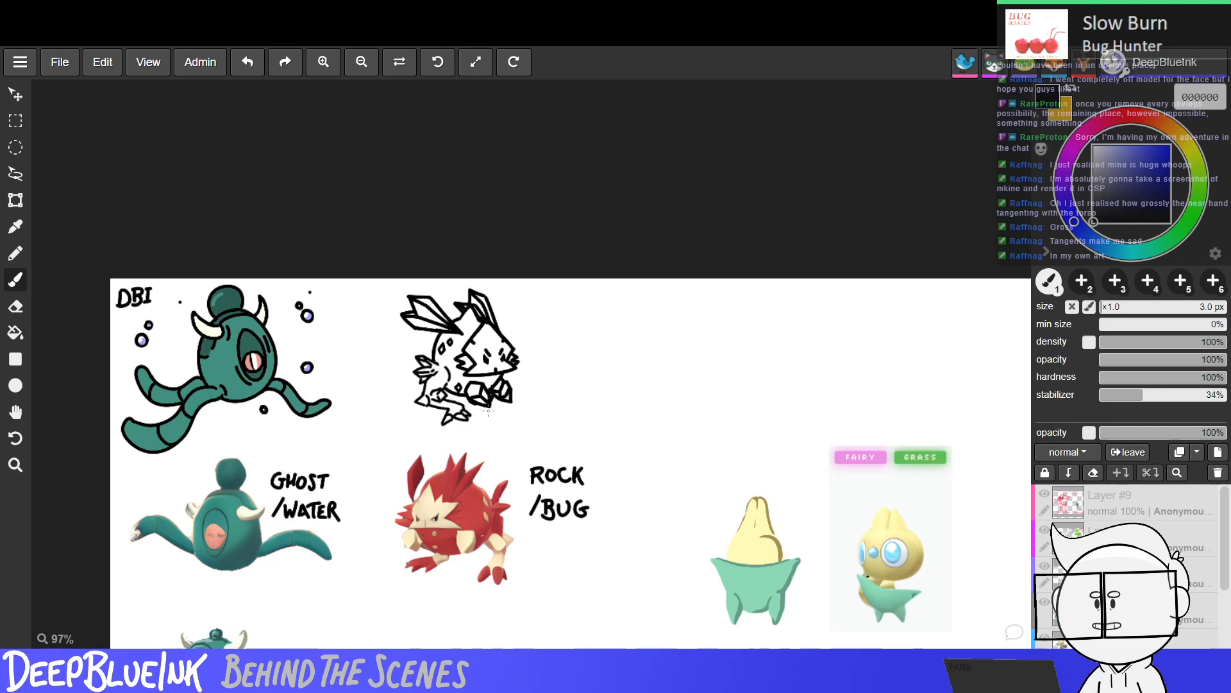
# Draw the second foot with two claws and a short ankle line slightly below the crystal hands.
pyautogui.scroll(5, 492, 417)
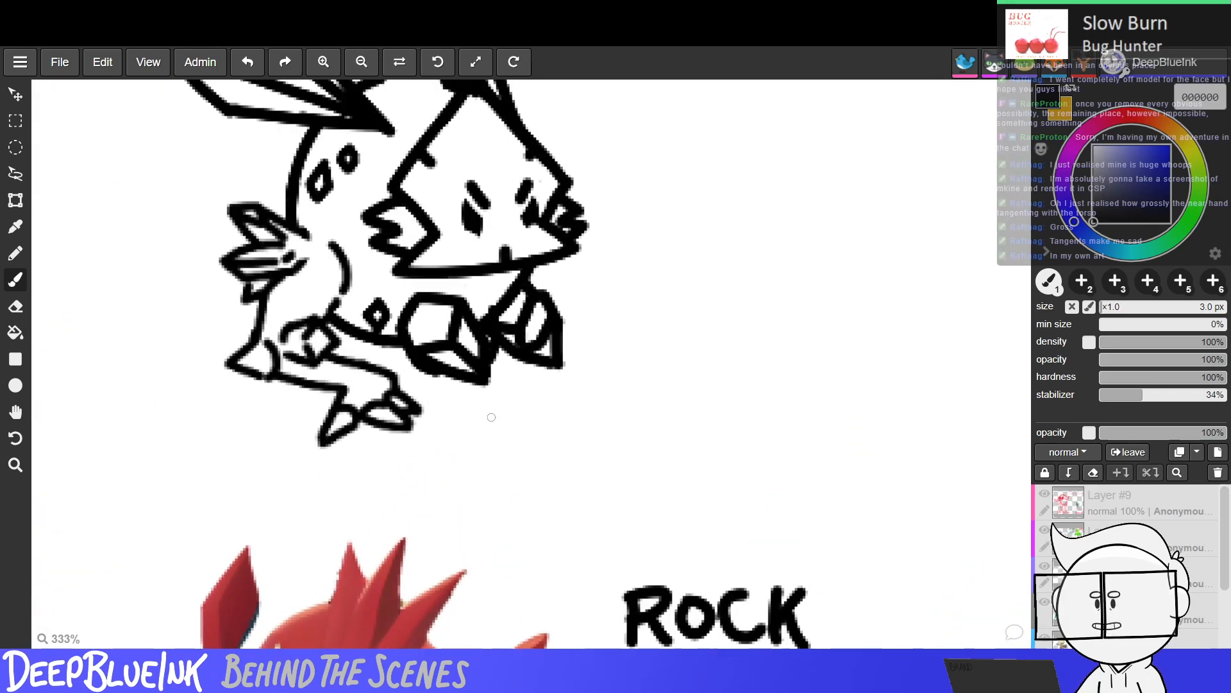
pyautogui.scroll(-3, 491, 416)
pyautogui.scroll(3, 491, 416)
pyautogui.scroll(-2, 491, 415)
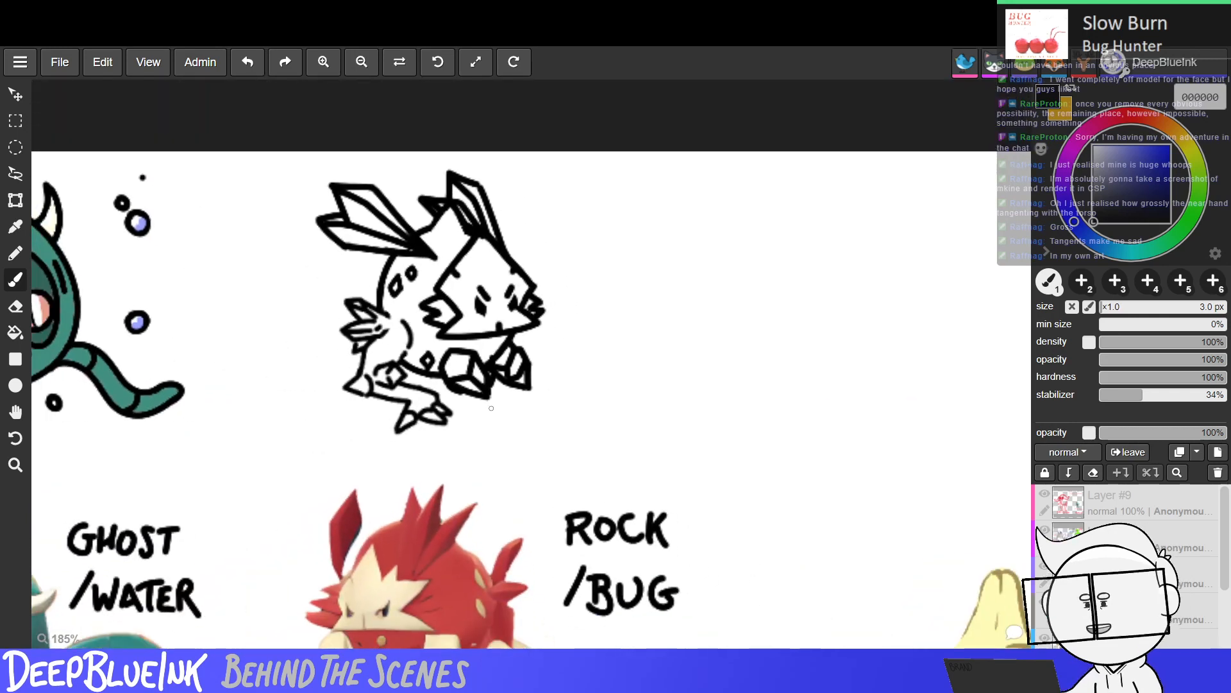
pyautogui.moveTo(491, 410)
pyautogui.mouseDown()
pyautogui.moveTo(503, 398)
pyautogui.moveTo(488, 398)
pyautogui.moveTo(503, 414)
pyautogui.mouseUp()
pyautogui.hotkey('ctrl', 'z')
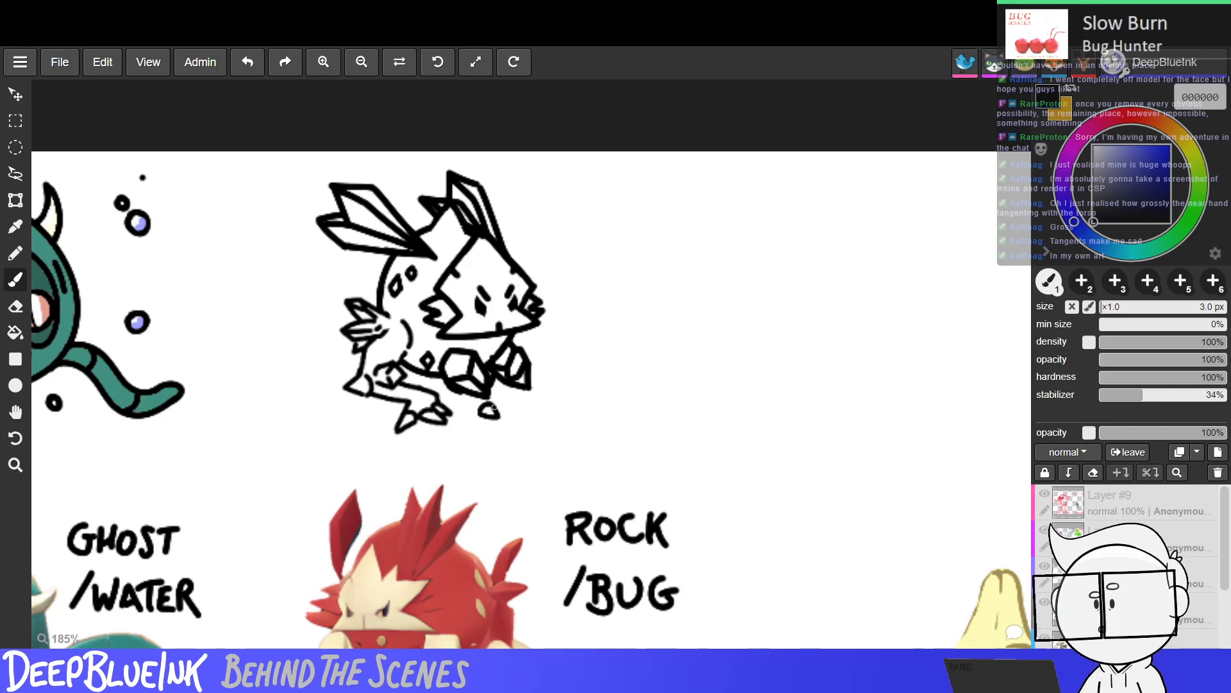
pyautogui.moveTo(495, 410)
pyautogui.mouseDown()
pyautogui.moveTo(512, 408)
pyautogui.moveTo(490, 416)
pyautogui.mouseUp()
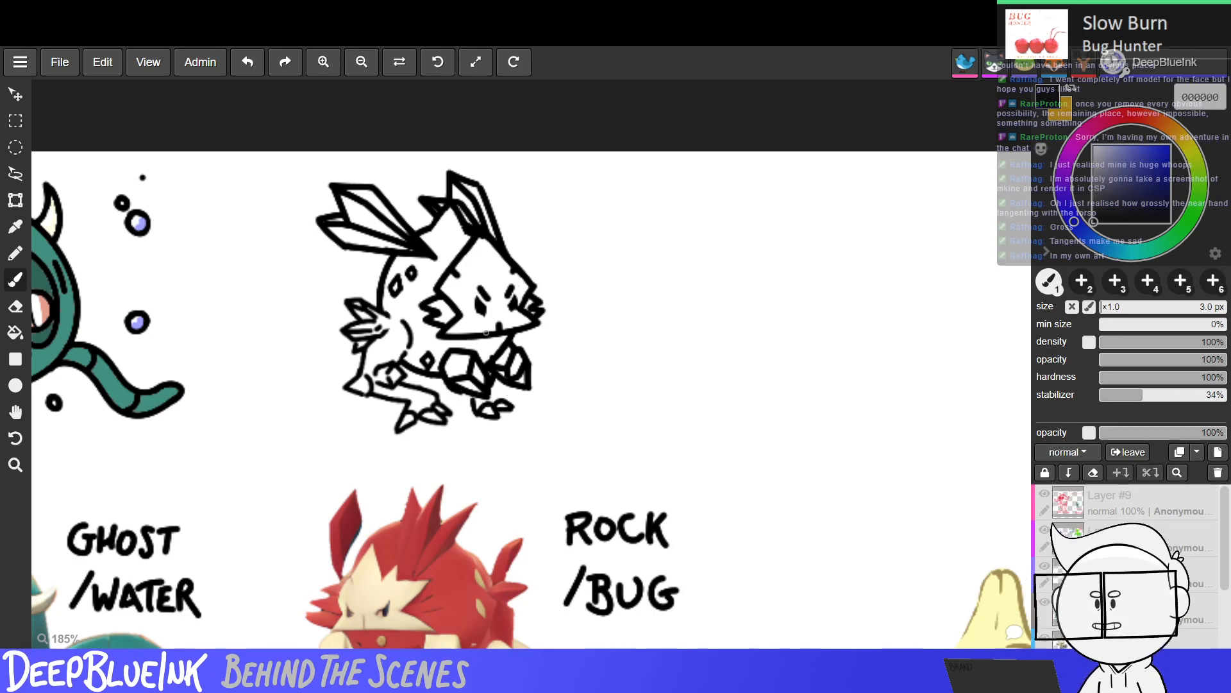
# Erase the short ankle line beside the second foot's claws with the 5 px eraser.
pyautogui.scroll(-5, 486, 333)
pyautogui.scroll(3, 510, 339)
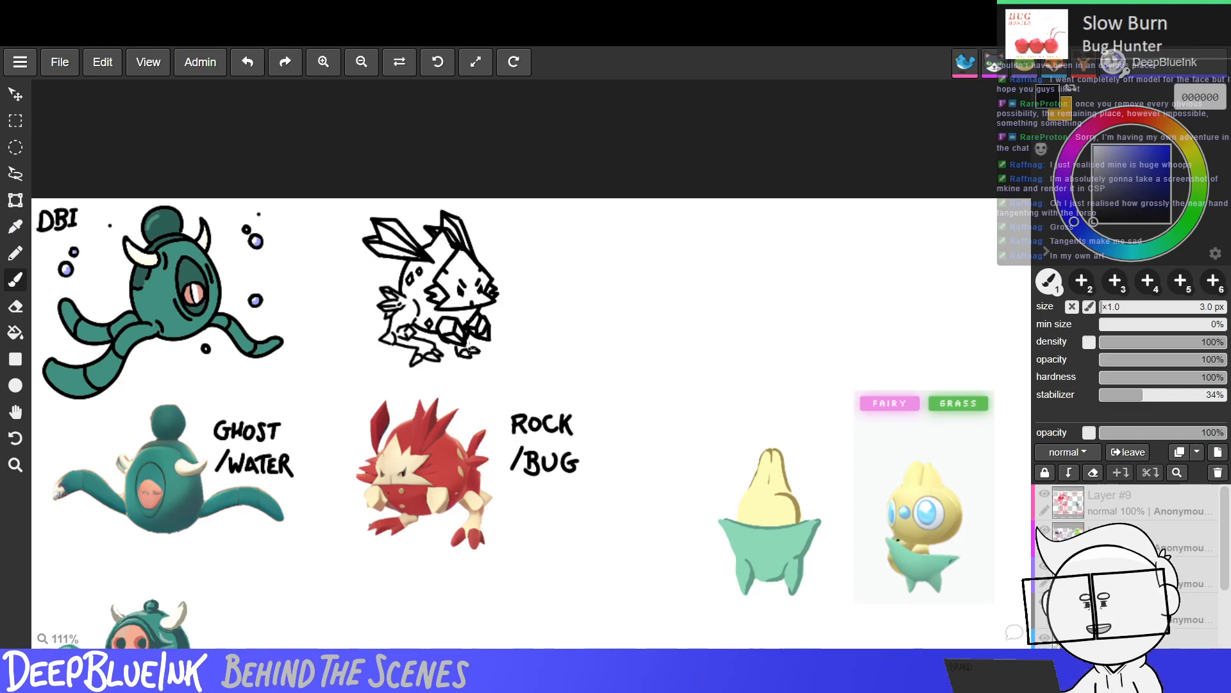
pyautogui.scroll(7, 470, 347)
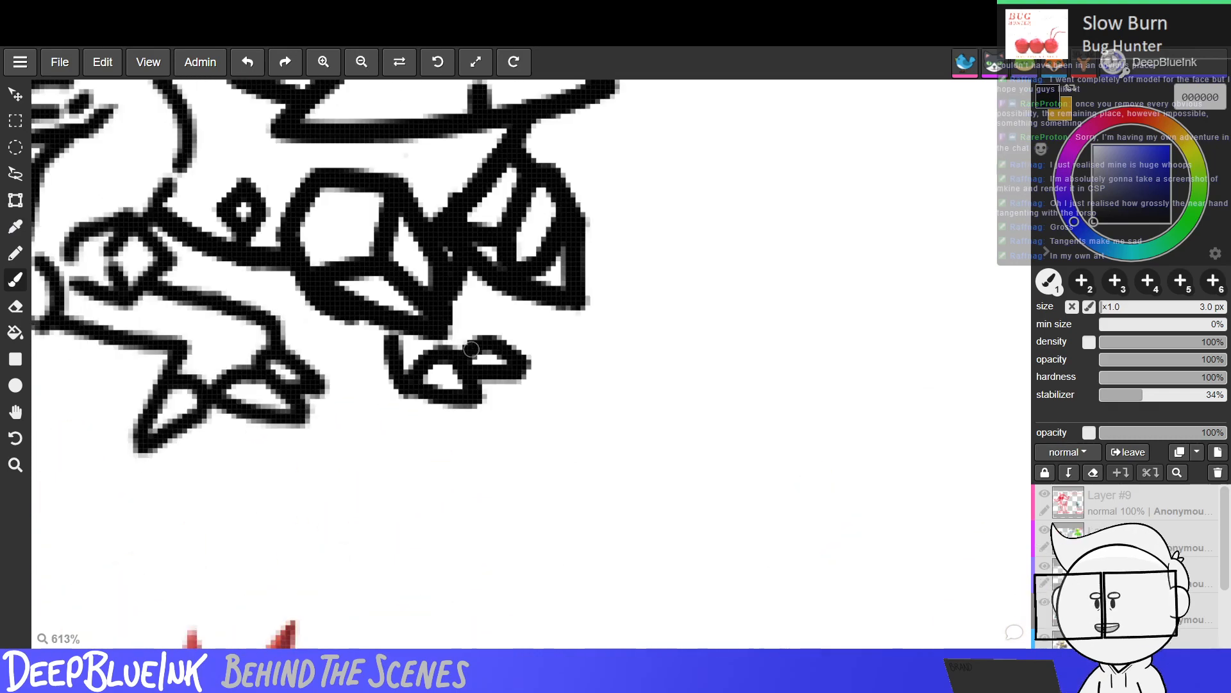
pyautogui.scroll(-1, 472, 348)
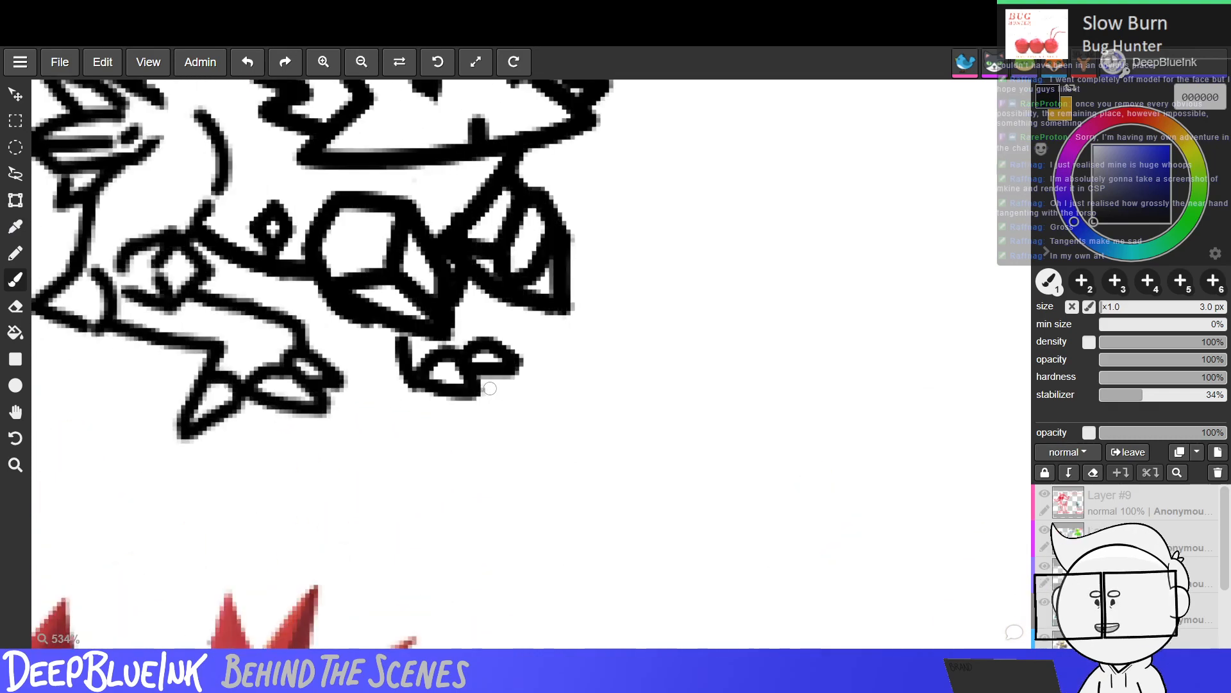
pyautogui.scroll(-1, 489, 388)
pyautogui.click(15, 253)
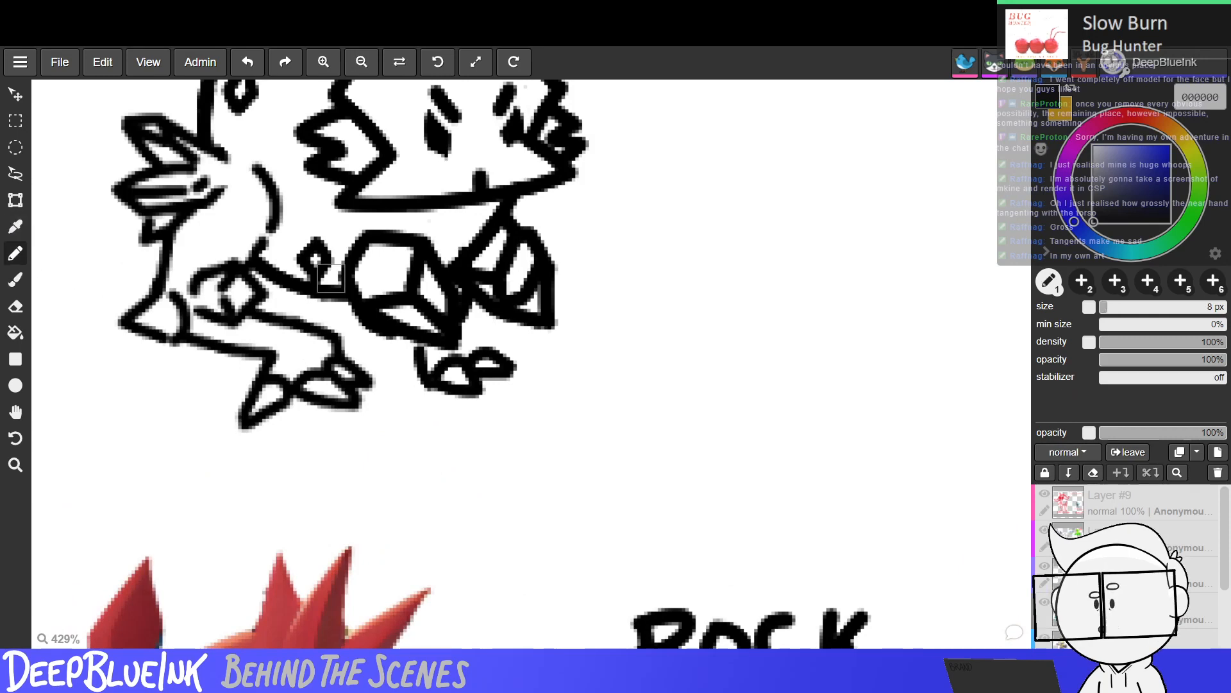
pyautogui.scroll(-5, 445, 332)
pyautogui.press('e')
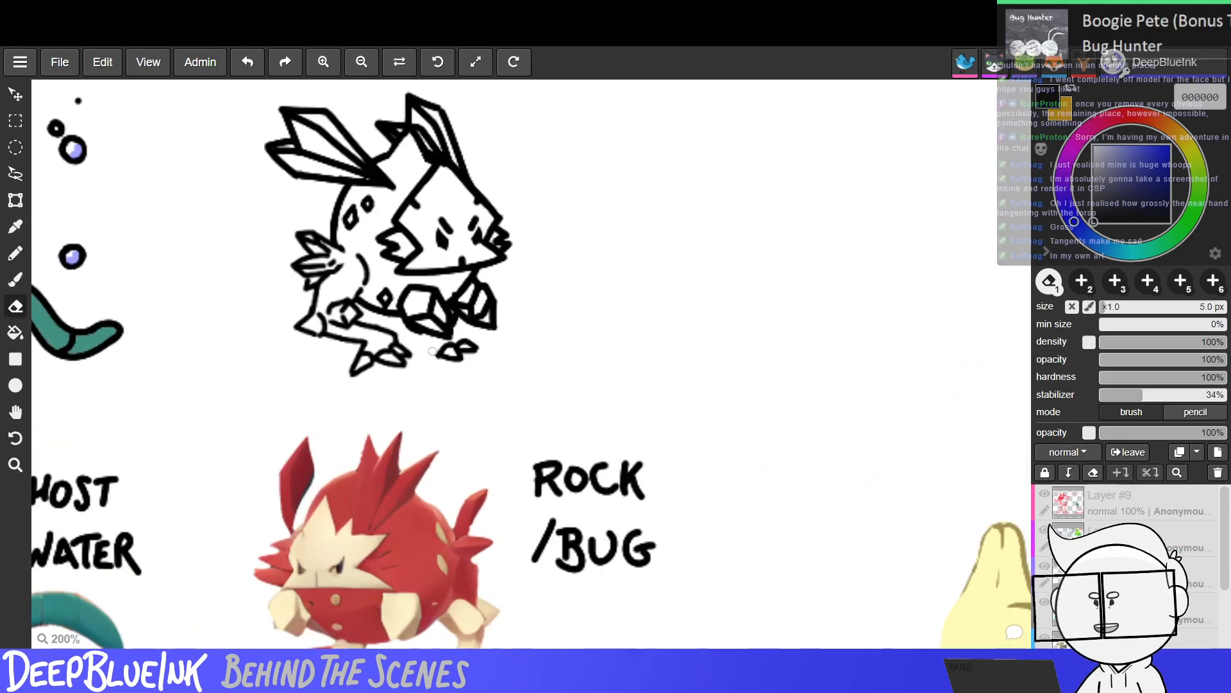
# Erase the lower outline of the first leg and redraw it with the 3 px brush as a line from heel to claws.
pyautogui.moveTo(360, 345); pyautogui.dragTo(334, 331)
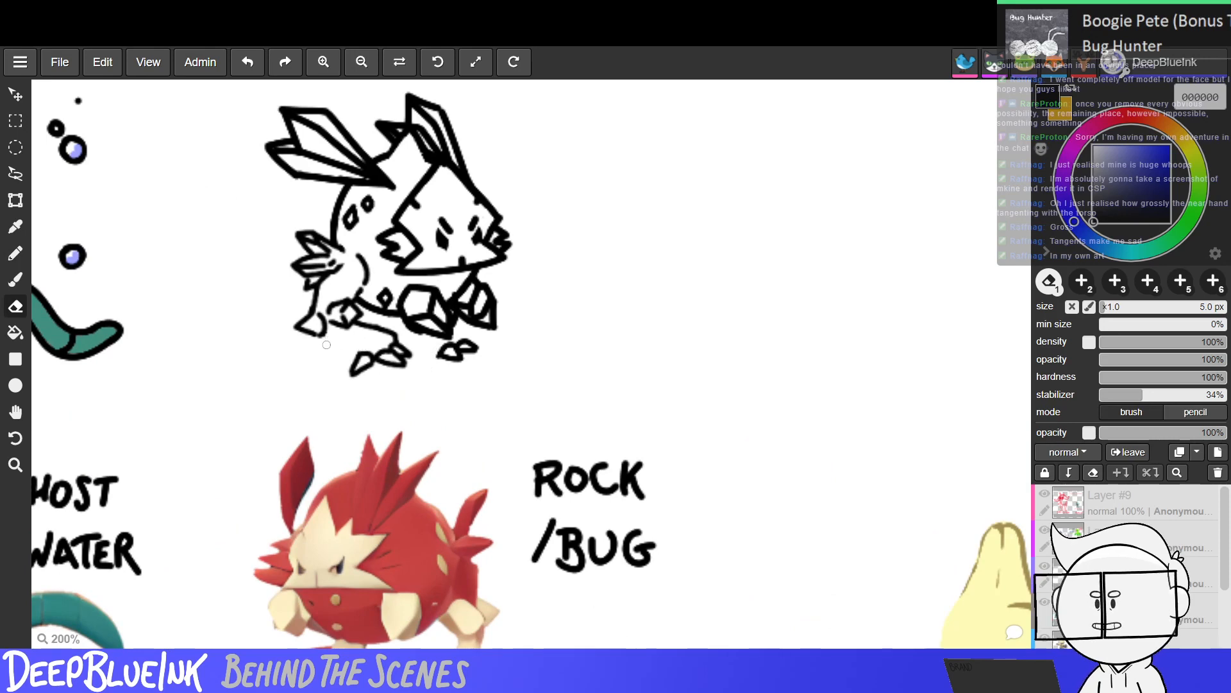
pyautogui.click(15, 255)
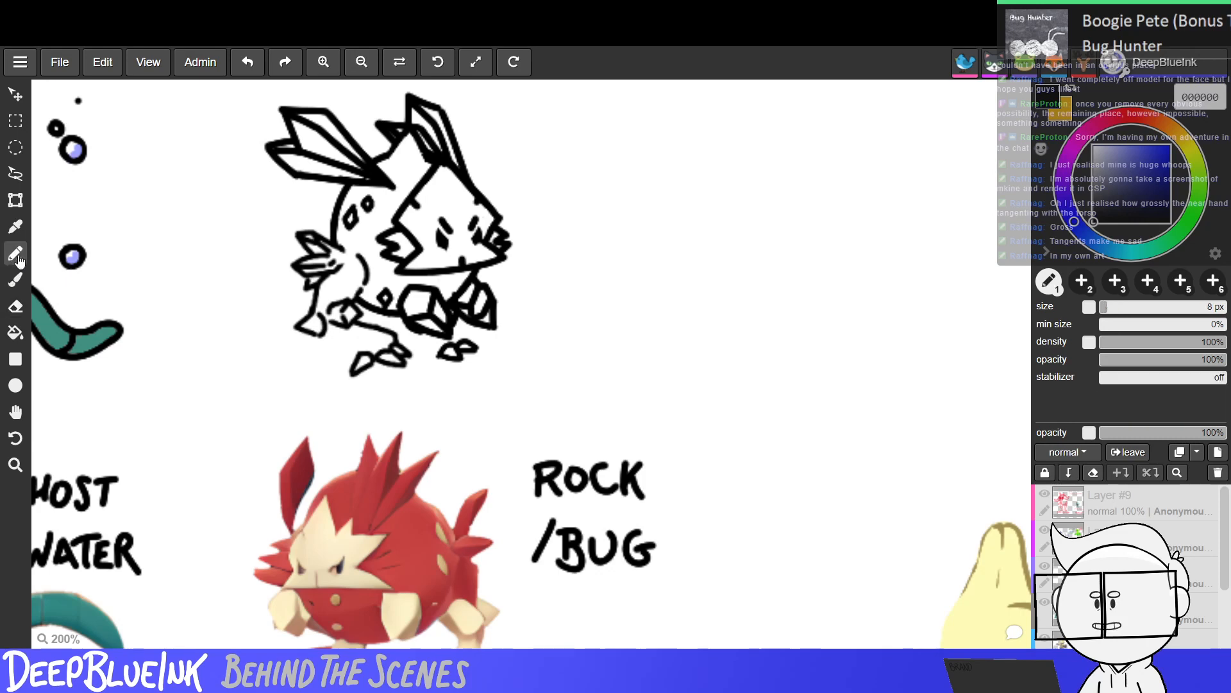
pyautogui.press('b')
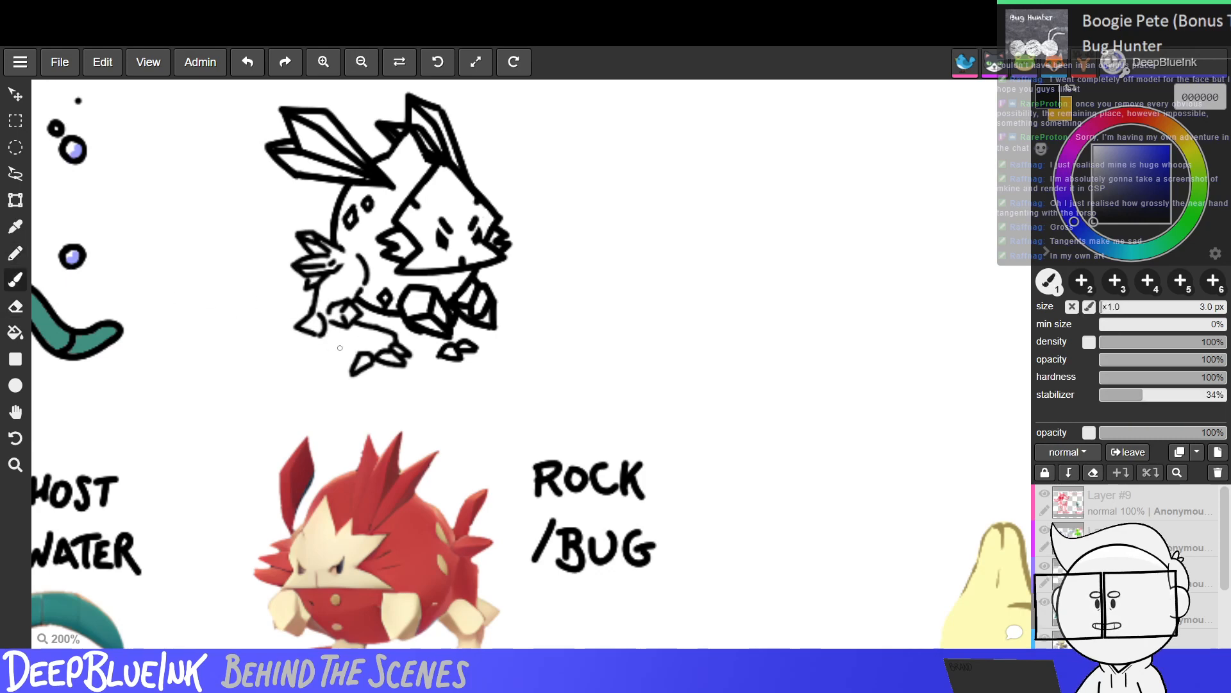
pyautogui.moveTo(320, 338)
pyautogui.mouseDown()
pyautogui.moveTo(359, 359)
pyautogui.moveTo(376, 335)
pyautogui.mouseUp()
pyautogui.hotkey('ctrl', 'z')
pyautogui.hotkey('ctrl', 'z')
pyautogui.hotkey('ctrl', 'z')
pyautogui.hotkey('ctrl', 'z')
pyautogui.hotkey('ctrl', 'z')
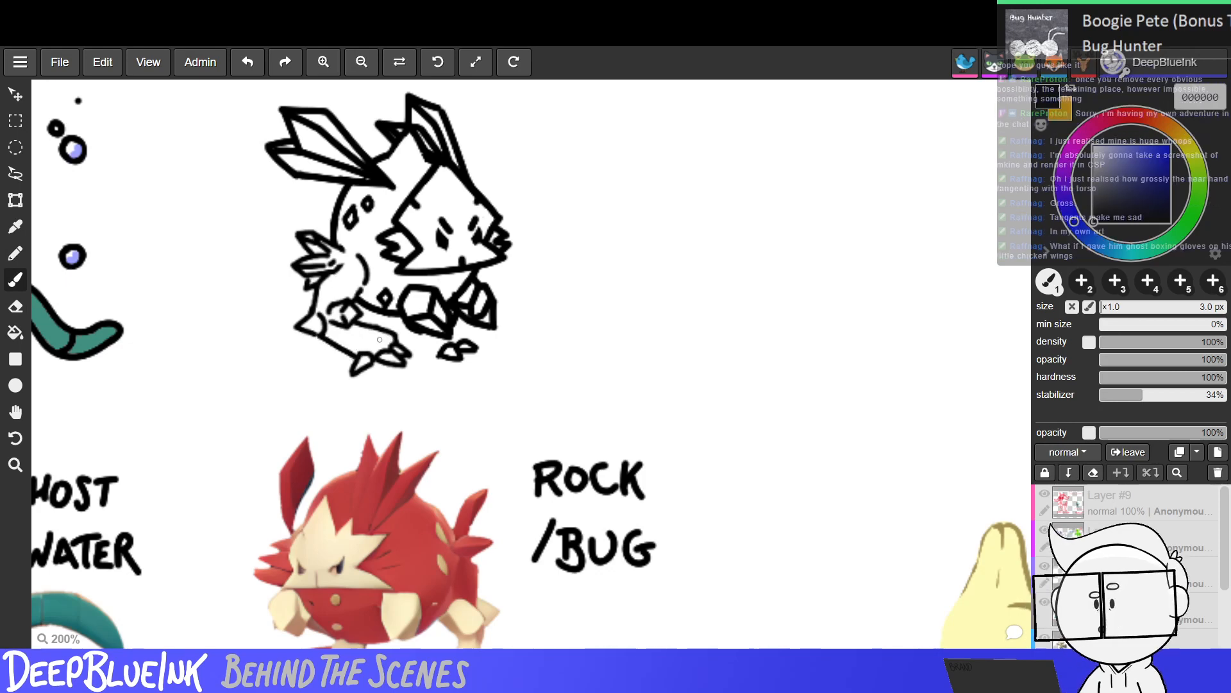
# Erase the upper outline of the first leg and redraw it from below the knee crystal down to the claws.
pyautogui.press('e')
pyautogui.moveTo(397, 333); pyautogui.dragTo(359, 327)
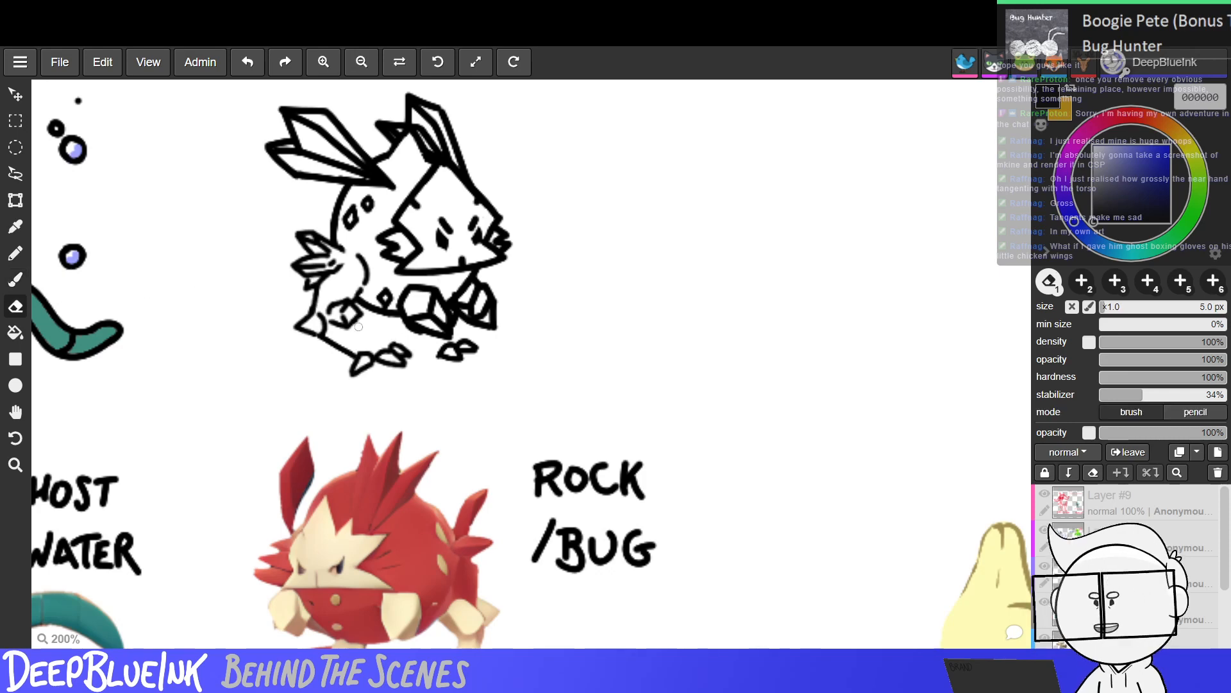
pyautogui.press('b')
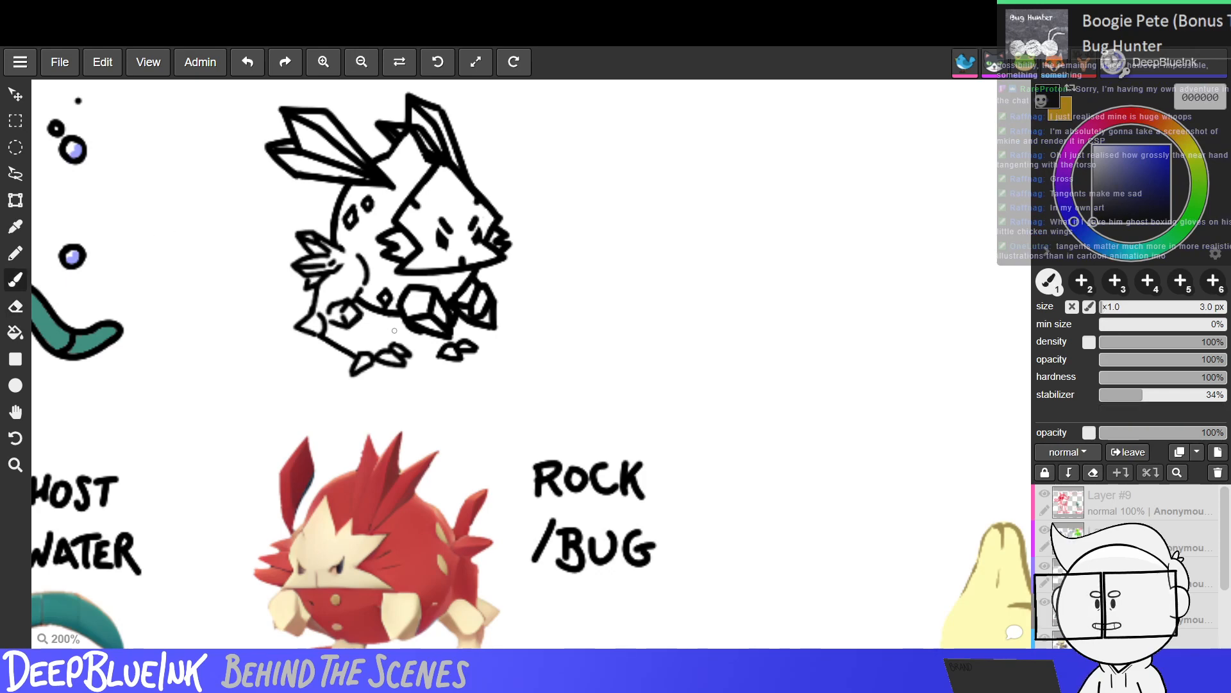
pyautogui.moveTo(390, 341); pyautogui.dragTo(404, 345)
pyautogui.moveTo(357, 328); pyautogui.dragTo(394, 339)
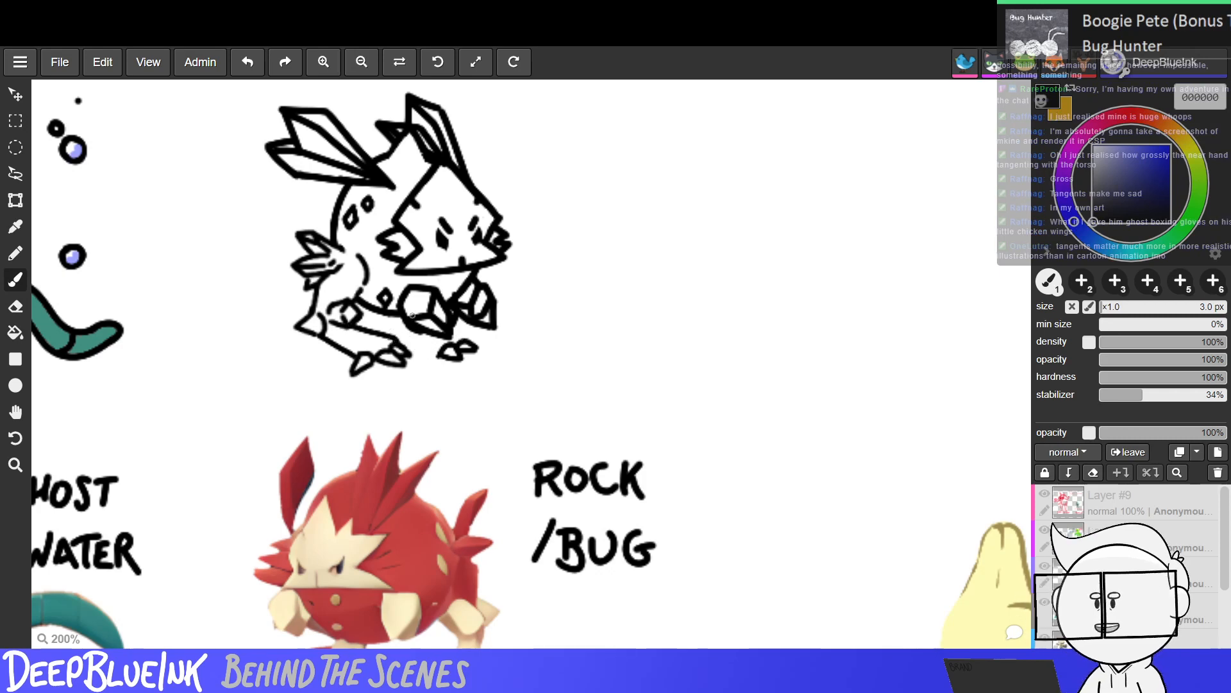
# Draw the second leg's outline from beneath the body to the second foot's claws, undoing the strokes that miss.
pyautogui.moveTo(465, 340)
pyautogui.mouseDown()
pyautogui.moveTo(420, 345)
pyautogui.moveTo(394, 331)
pyautogui.moveTo(439, 353)
pyautogui.mouseUp()
pyautogui.hotkey('ctrl', 'z')
pyautogui.hotkey('ctrl', 'z')
pyautogui.moveTo(376, 327); pyautogui.dragTo(441, 356)
pyautogui.hotkey('ctrl', 'z')
pyautogui.hotkey('ctrl', 'z')
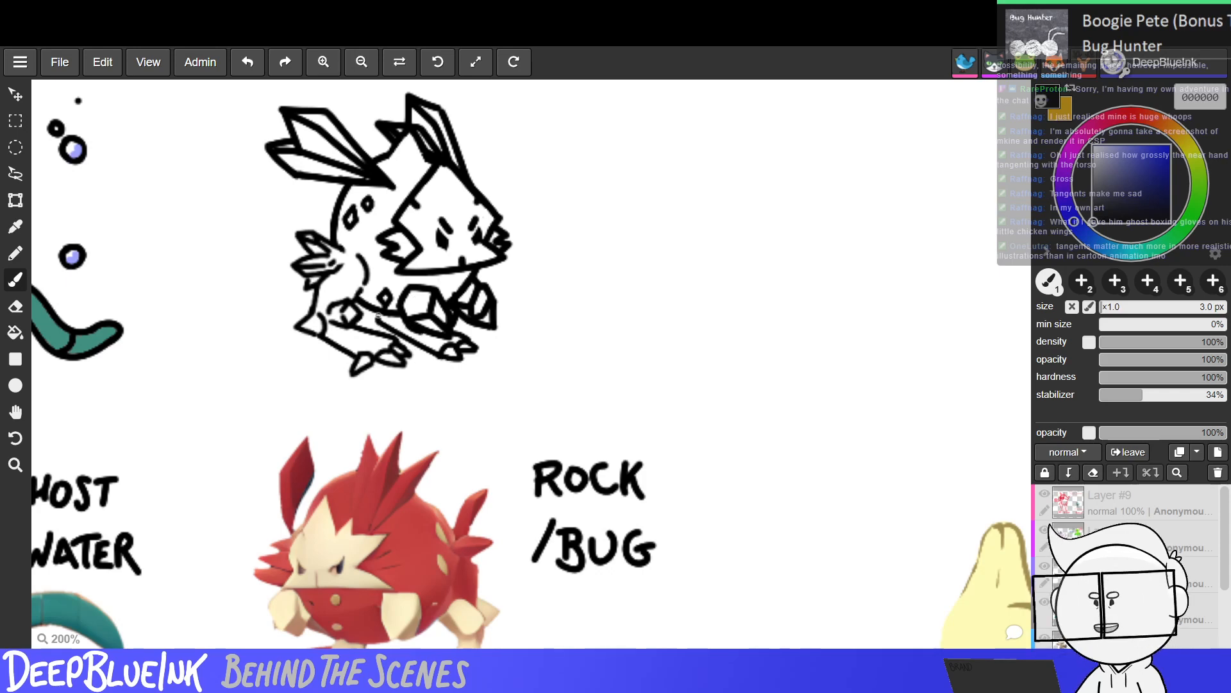
pyautogui.hotkey('ctrl', 'z')
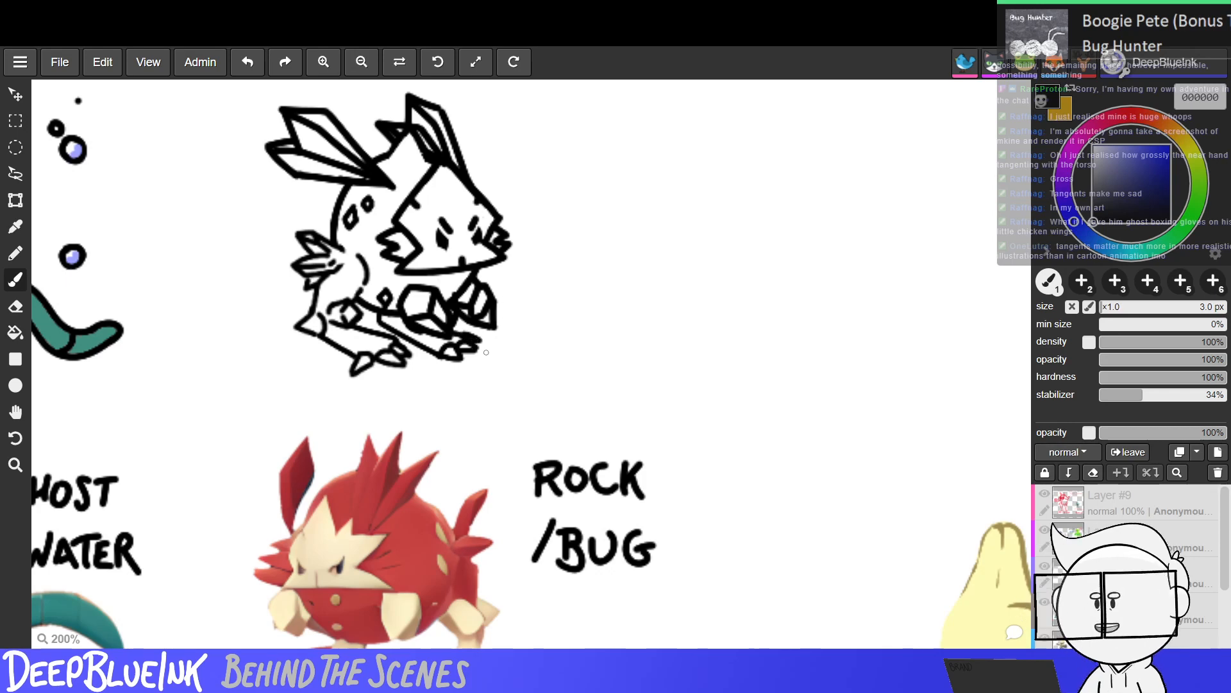
# Sample red c74341 from the reference creature and fill the drawing's body and legs with it at tolerance 106.
pyautogui.scroll(-3, 486, 352)
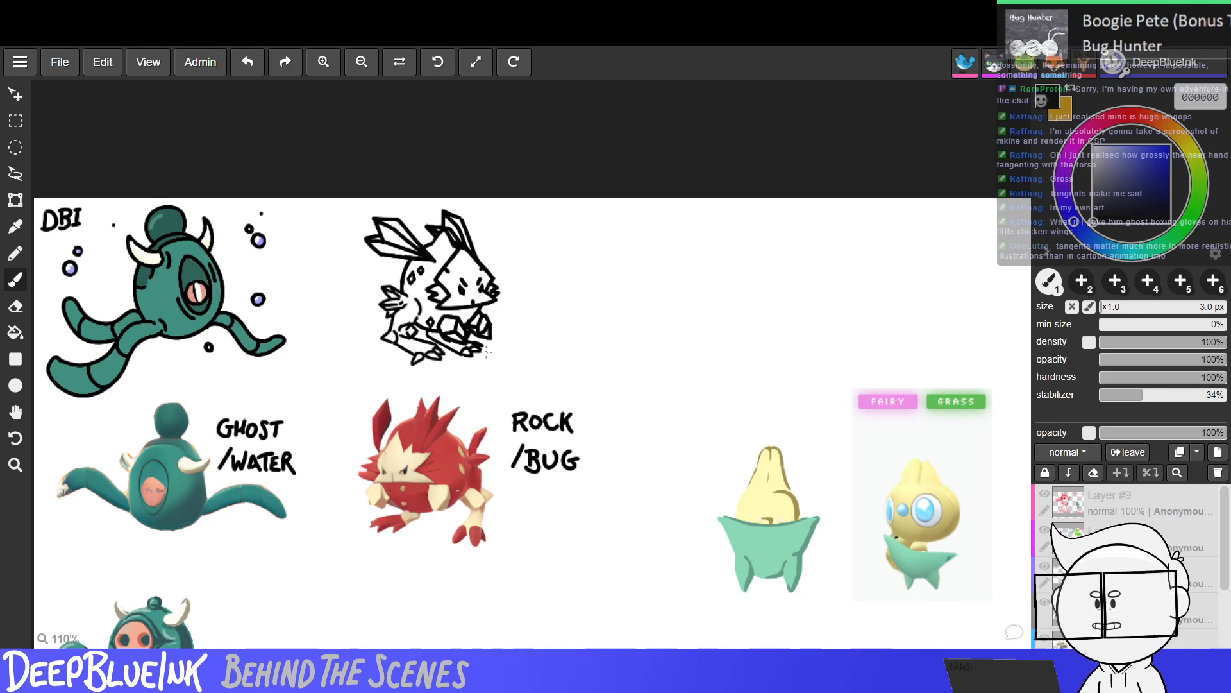
pyautogui.press('i')
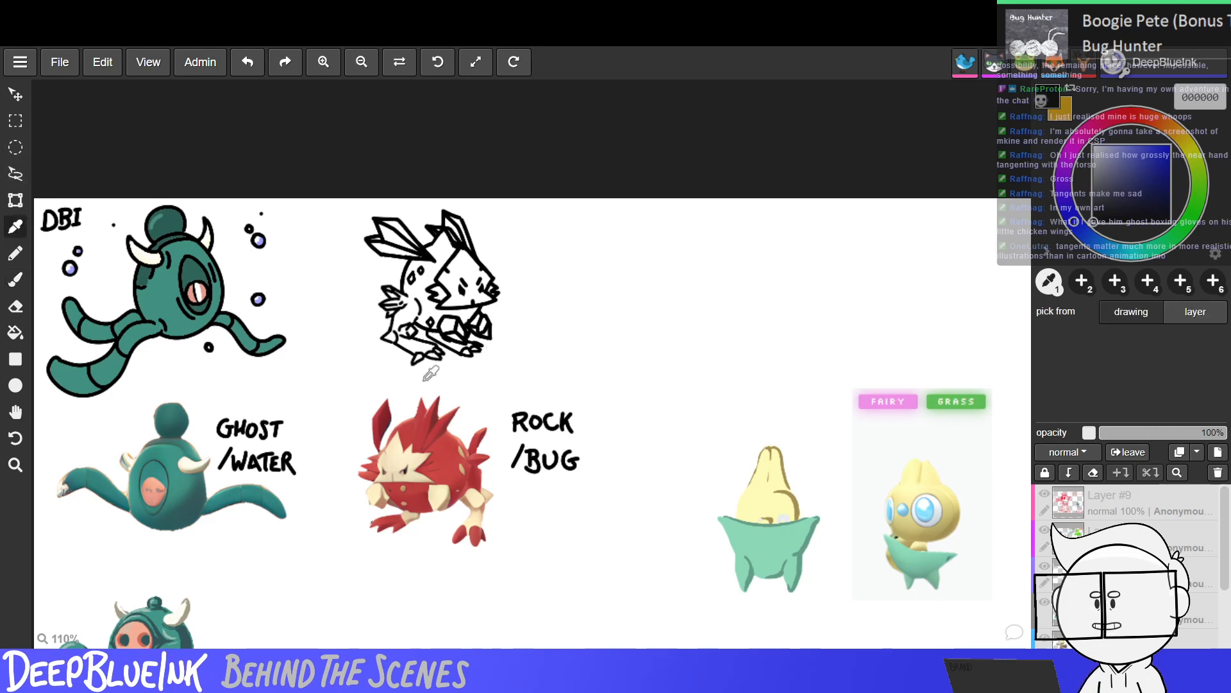
pyautogui.click(449, 455)
pyautogui.press('g')
pyautogui.click(425, 310)
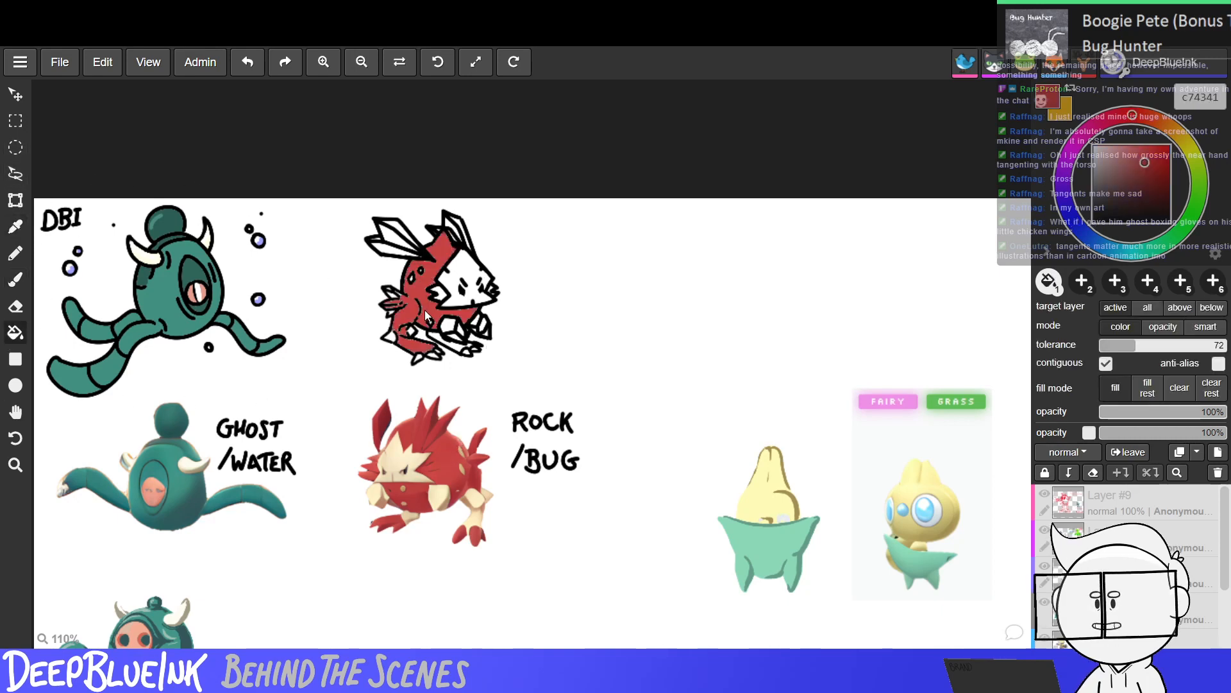
pyautogui.hotkey('ctrl', 'z')
pyautogui.moveTo(1127, 345); pyautogui.dragTo(1152, 344)
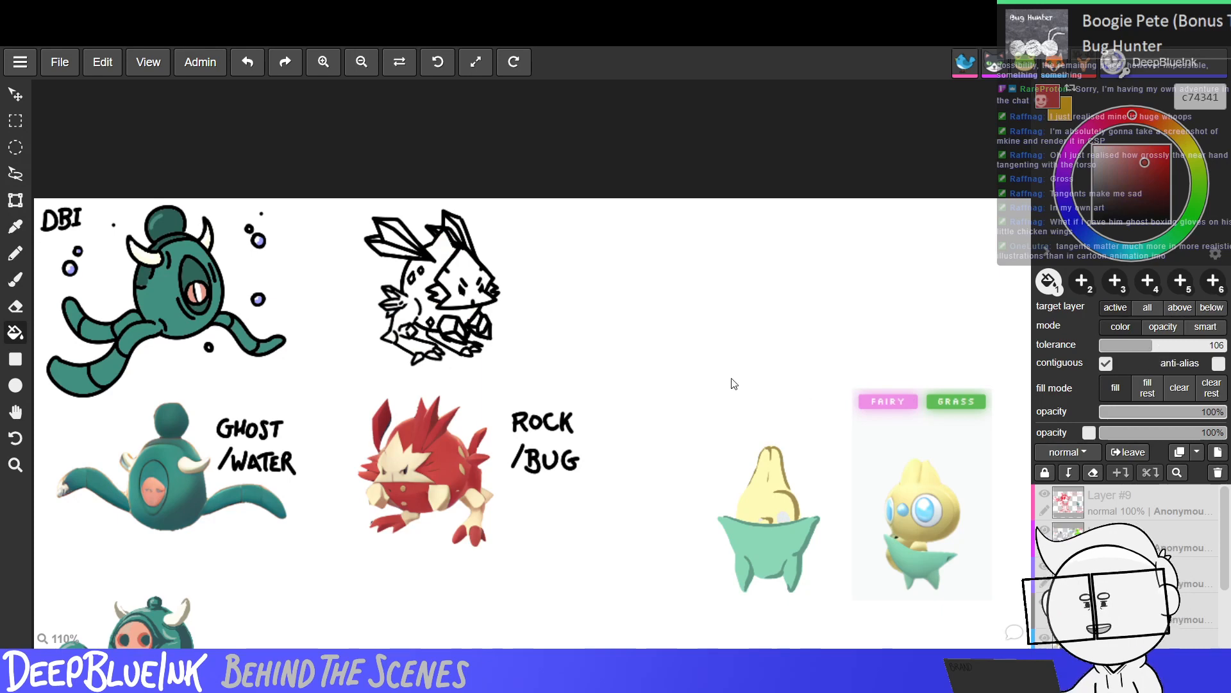
pyautogui.click(414, 311)
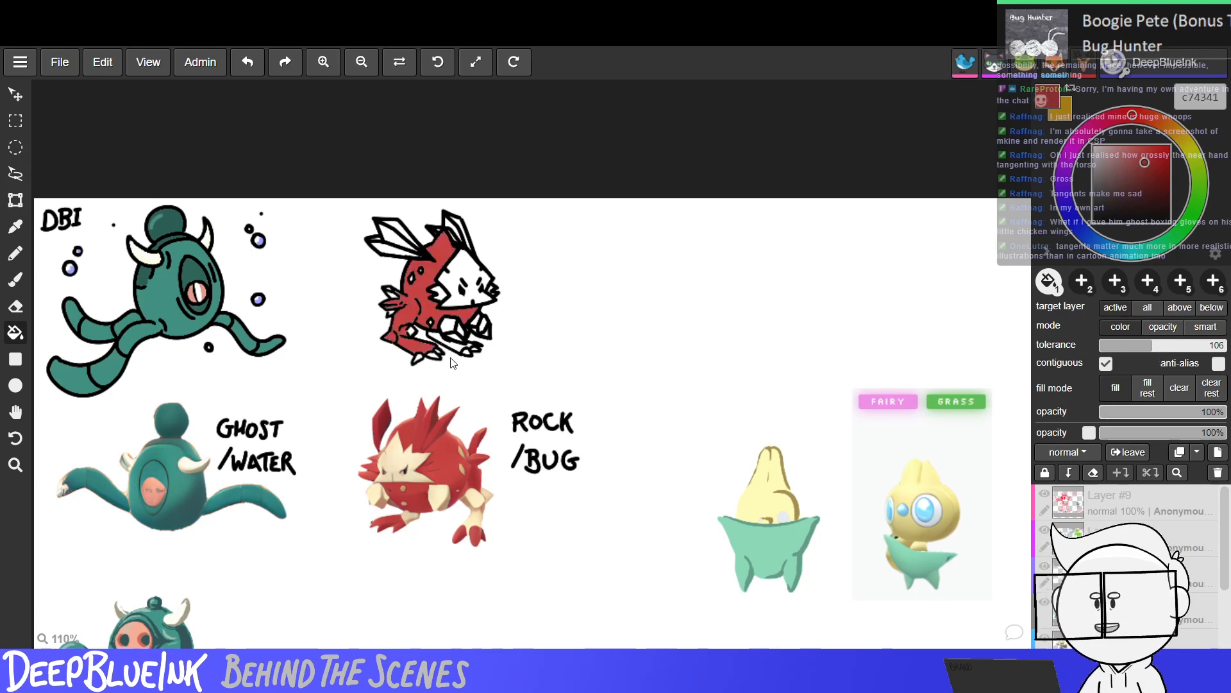
pyautogui.click(460, 356)
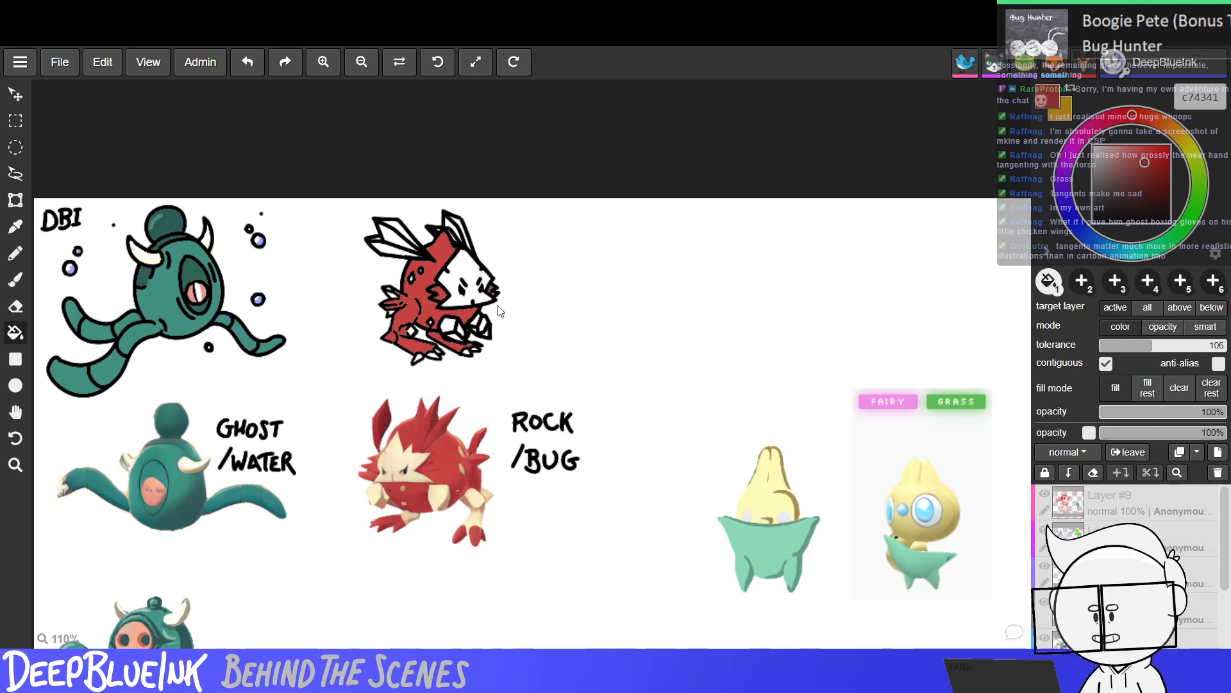
# Fill the facets of both crystal ears with the same red c74341.
pyautogui.scroll(4, 495, 299)
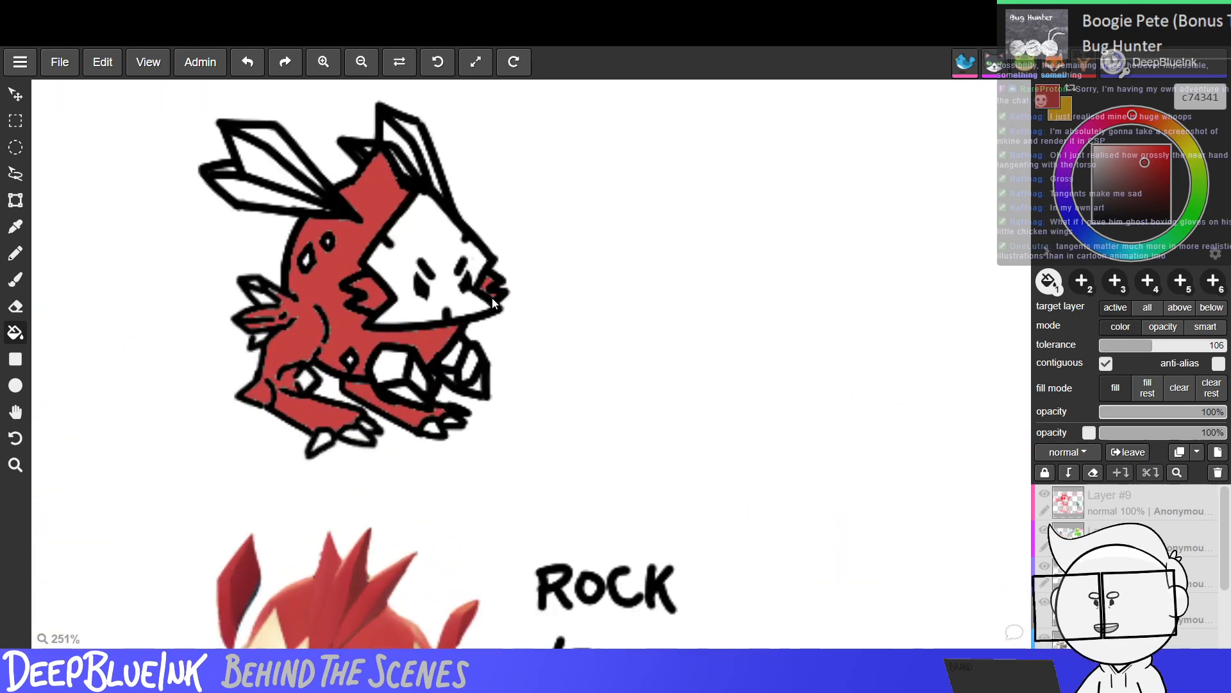
pyautogui.scroll(-4, 491, 298)
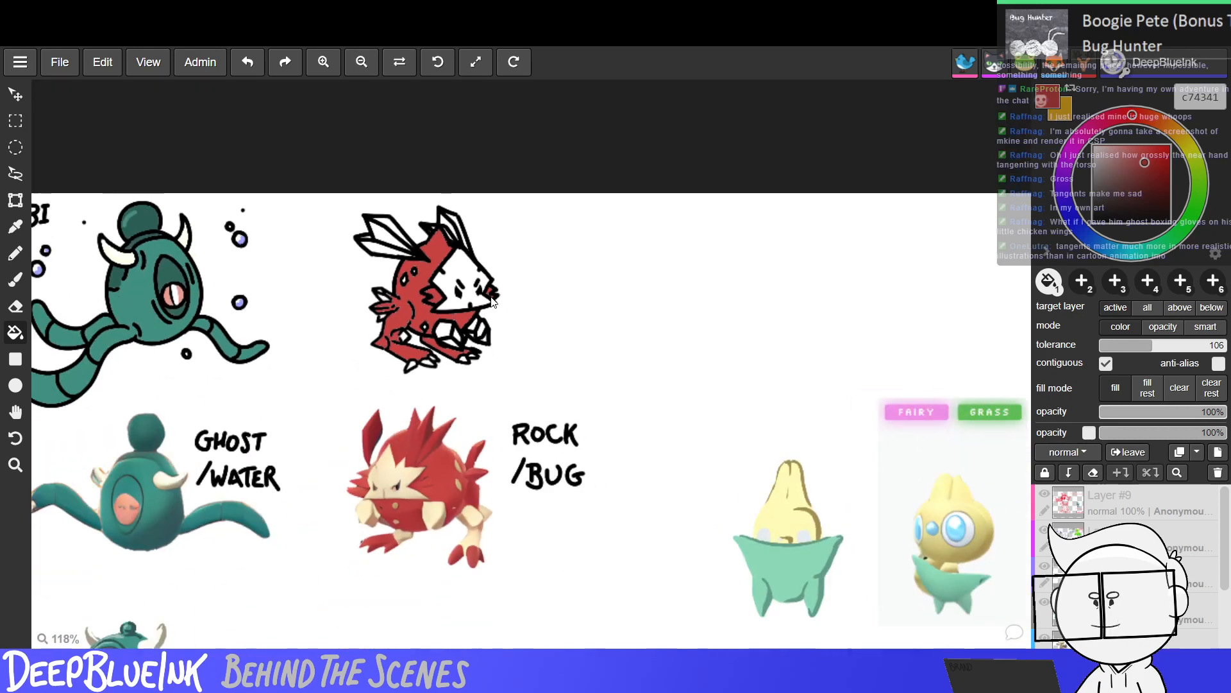
pyautogui.click(393, 257)
pyautogui.click(385, 239)
pyautogui.click(402, 237)
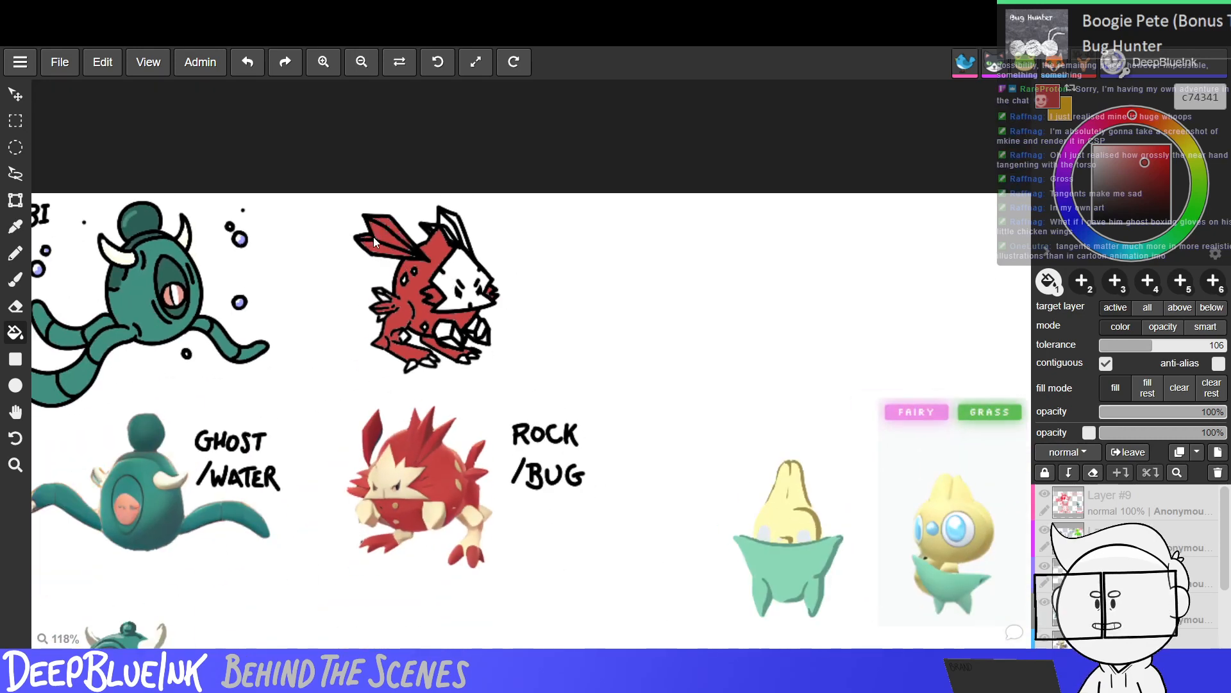
pyautogui.click(460, 229)
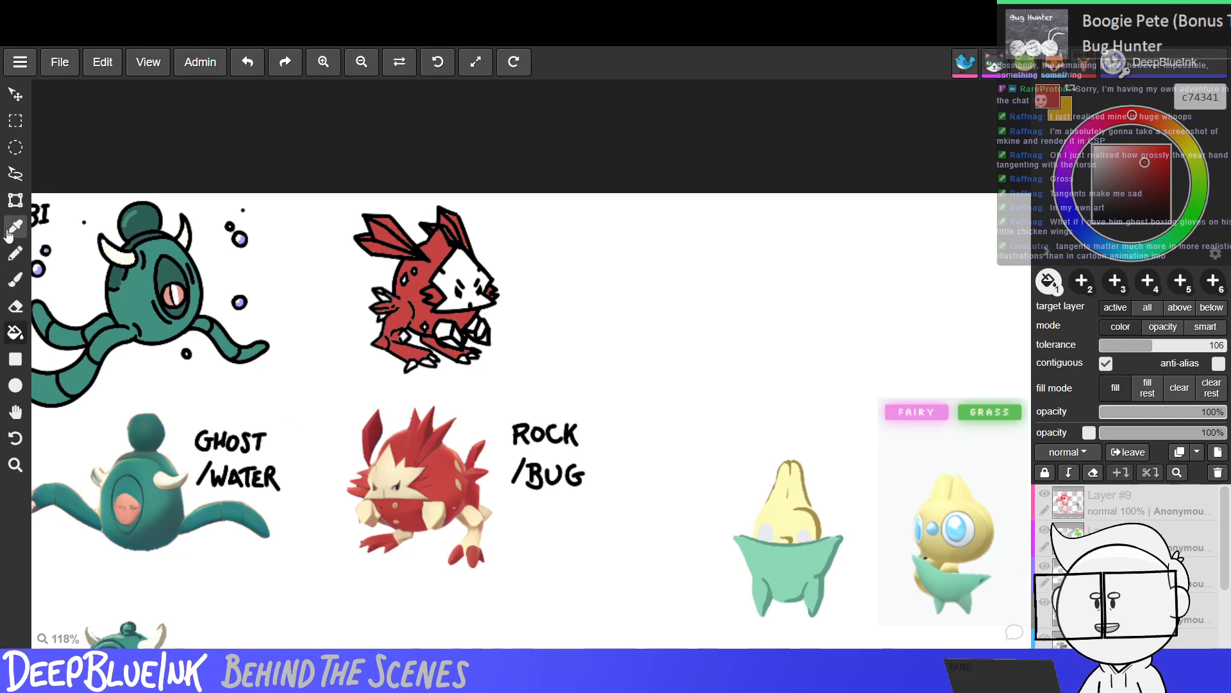
pyautogui.click(1135, 154)
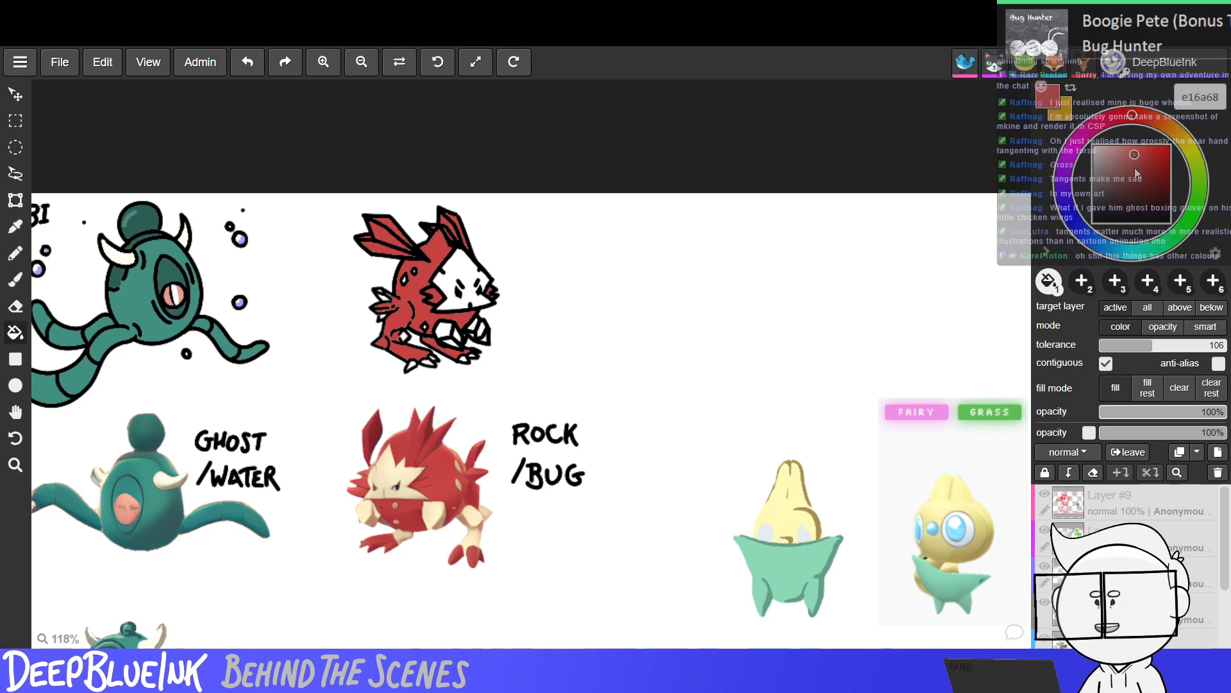
pyautogui.click(18, 254)
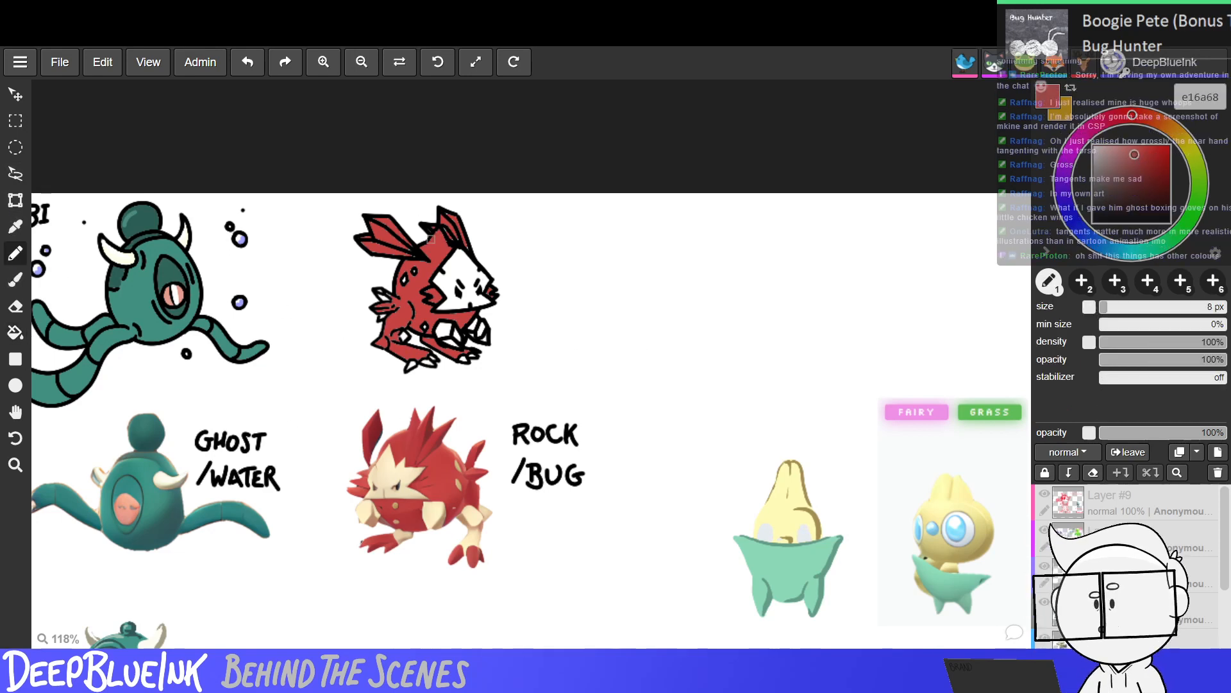
pyautogui.click(15, 279)
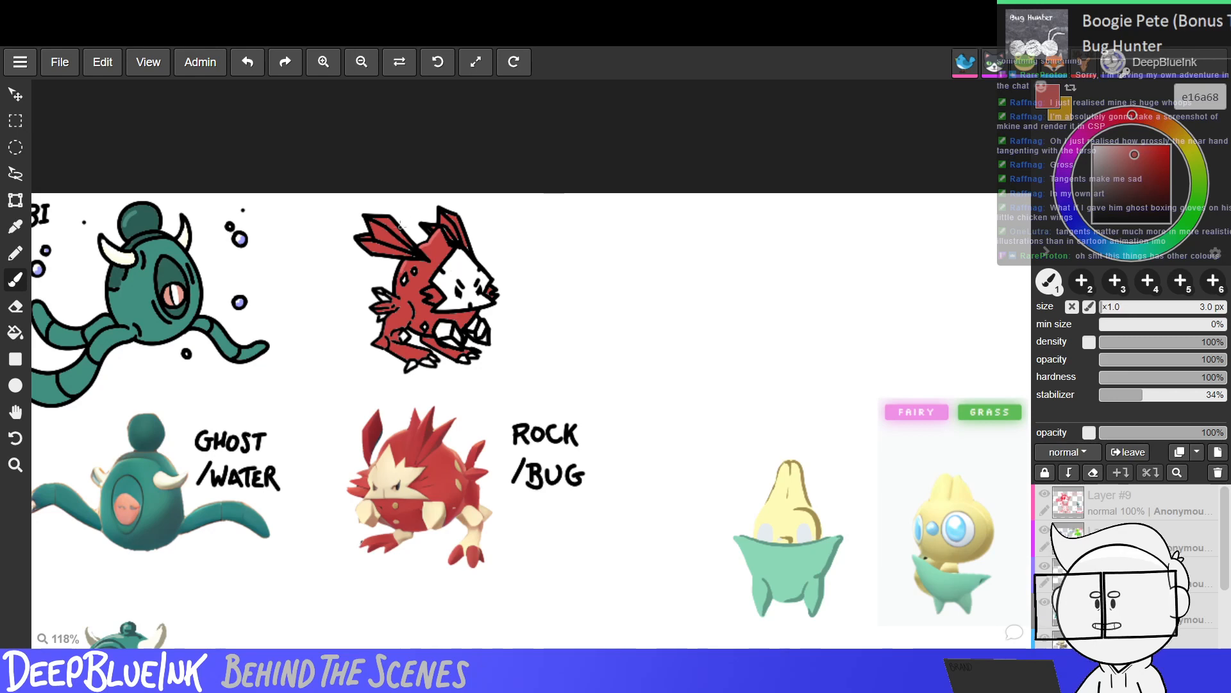
pyautogui.click(1138, 169)
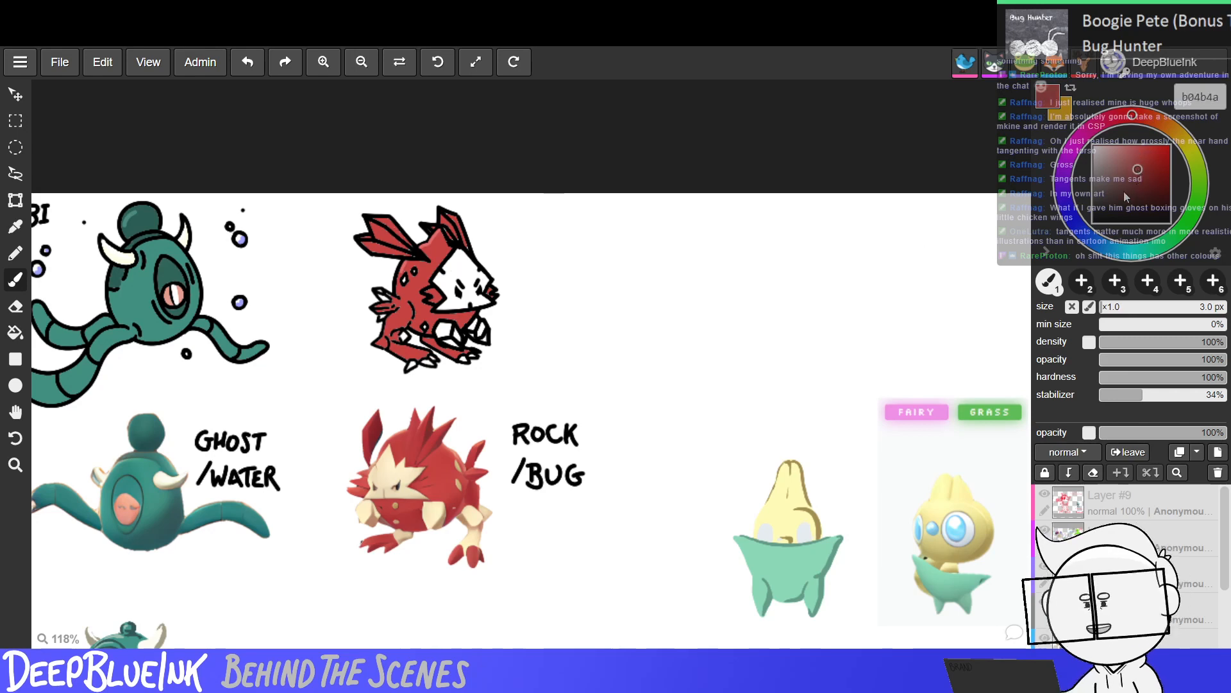
pyautogui.click(14, 333)
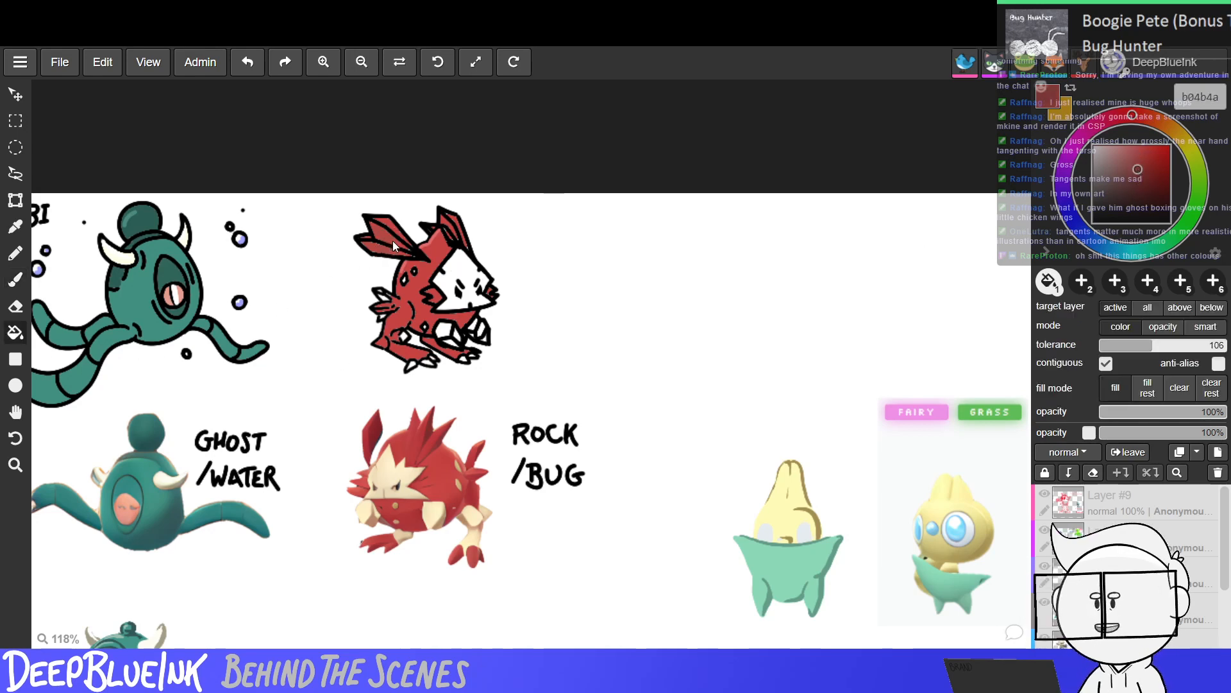
# Shade the ears' inner facets by filling them with the darker red 8e2e2d at tolerance 120.
pyautogui.click(1145, 179)
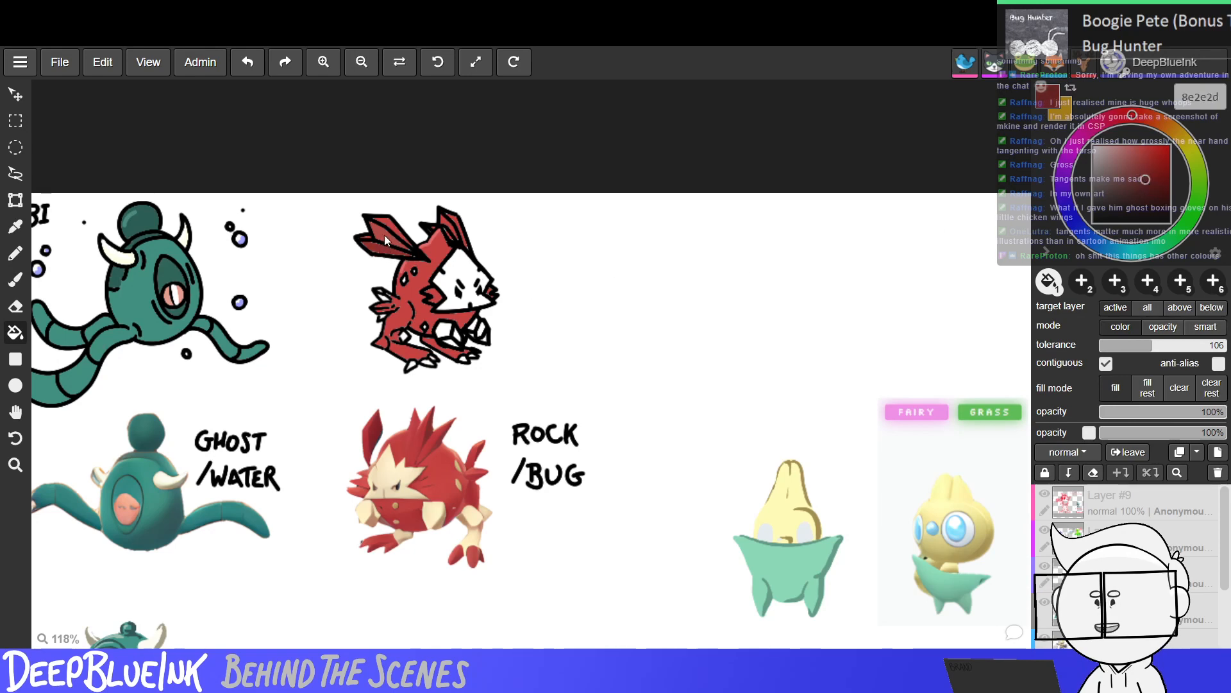
pyautogui.click(1160, 345)
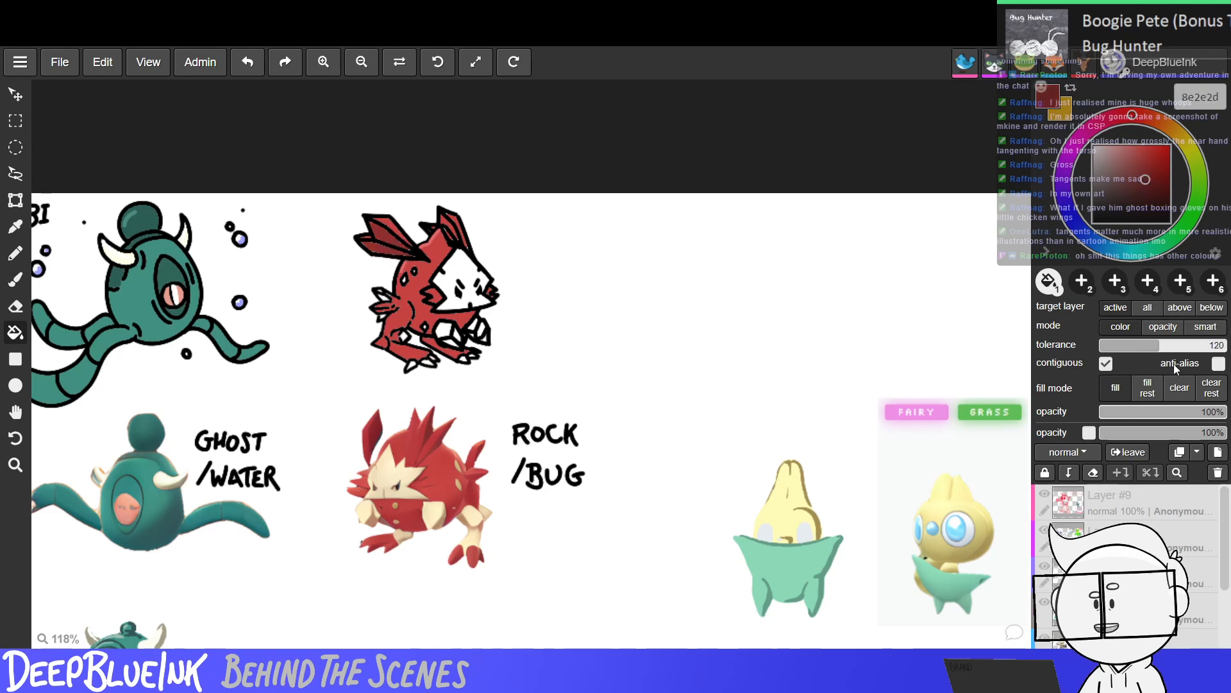
pyautogui.click(388, 240)
pyautogui.hotkey('ctrl', 'z')
pyautogui.hotkey('ctrl', 'z')
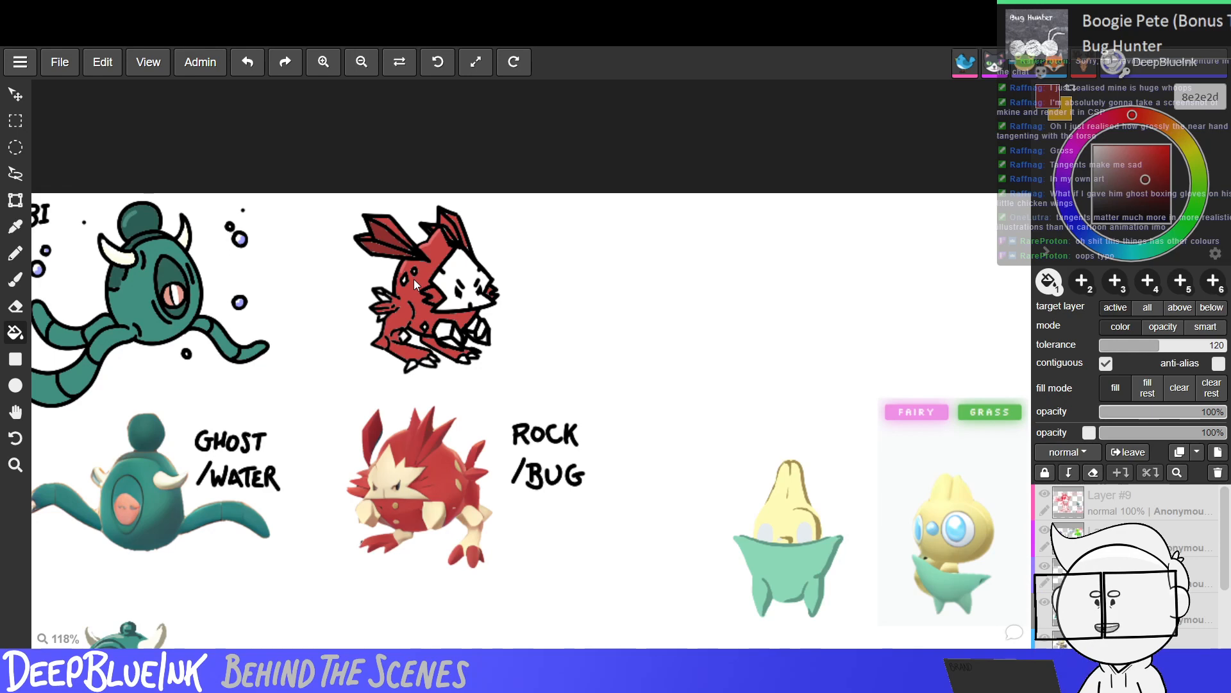
pyautogui.click(445, 232)
pyautogui.hotkey('ctrl', 'z')
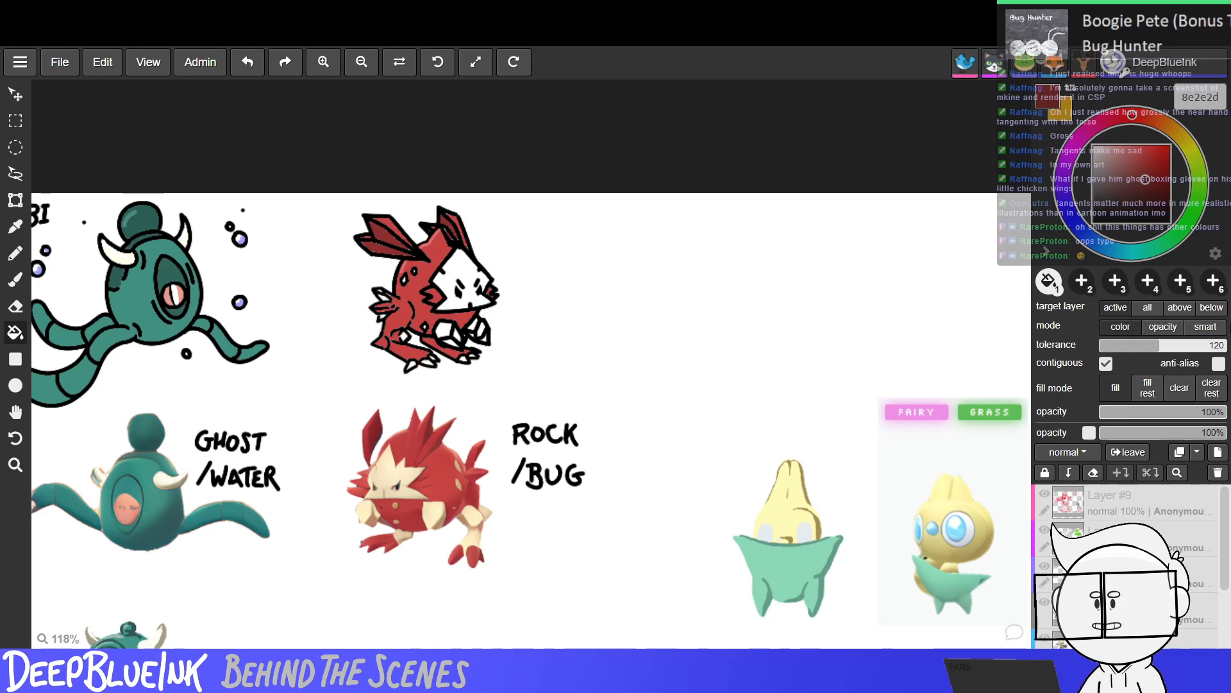
# Try filling the ear with dark red at tolerance 253, and undo the fill.
pyautogui.click(1193, 345)
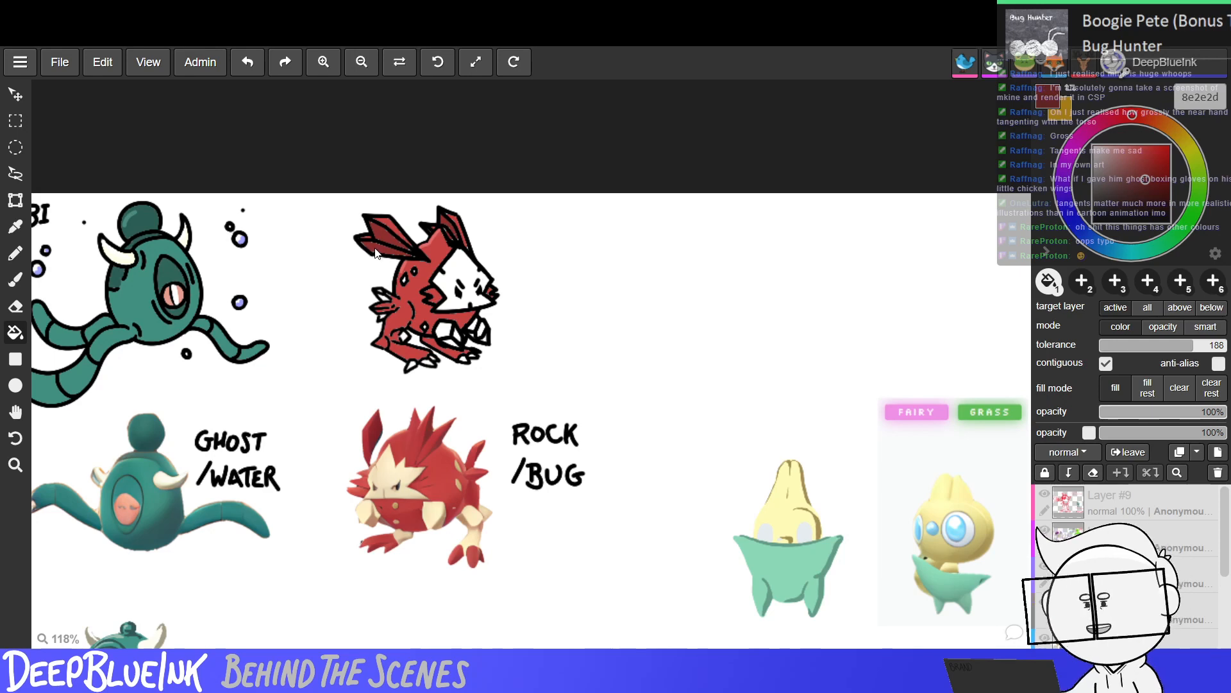
pyautogui.click(1223, 345)
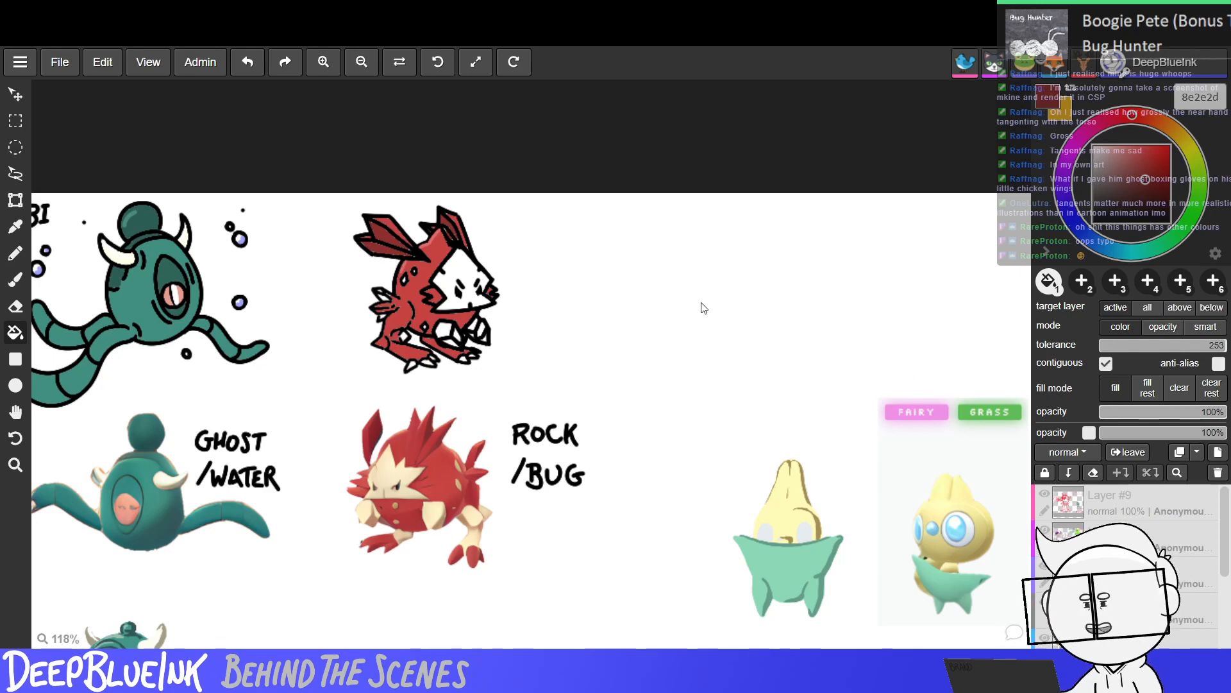
pyautogui.click(384, 260)
pyautogui.hotkey('ctrl', 'z')
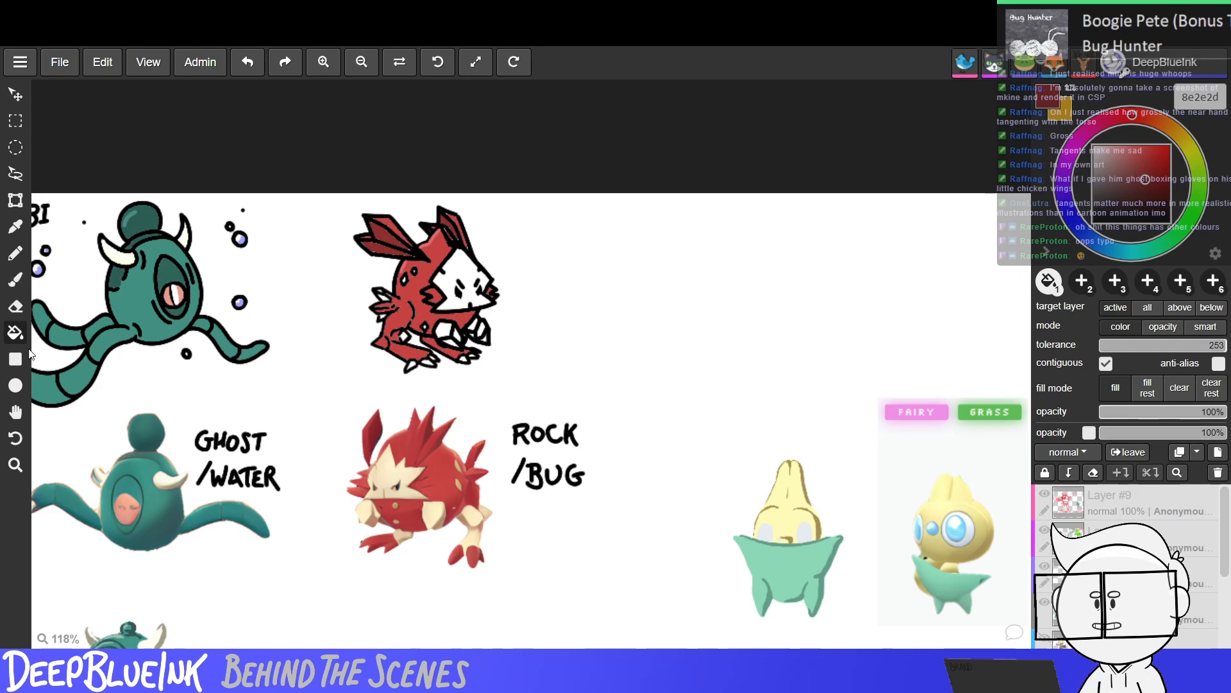
# Sample cream f7e9c7 from the reference creature's face and fill the drawing's face with it at tolerance 114.
pyautogui.click(13, 227)
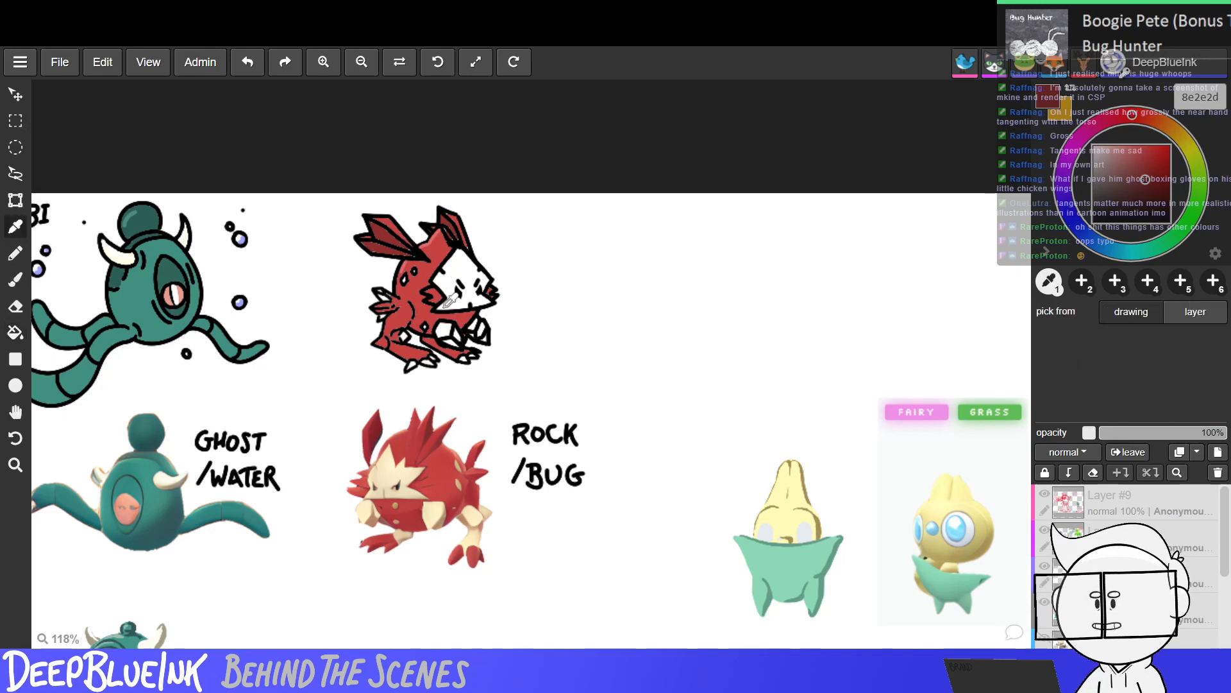
pyautogui.click(395, 480)
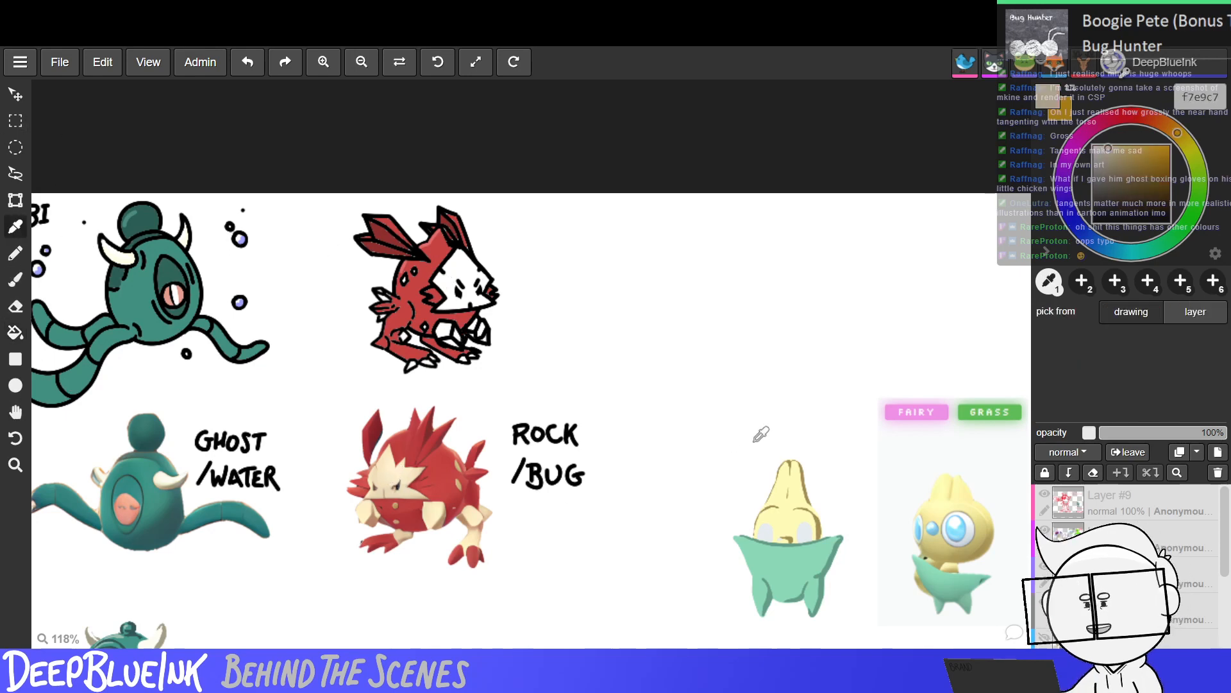
pyautogui.press('g')
pyautogui.click(454, 277)
pyautogui.hotkey('ctrl', 'z')
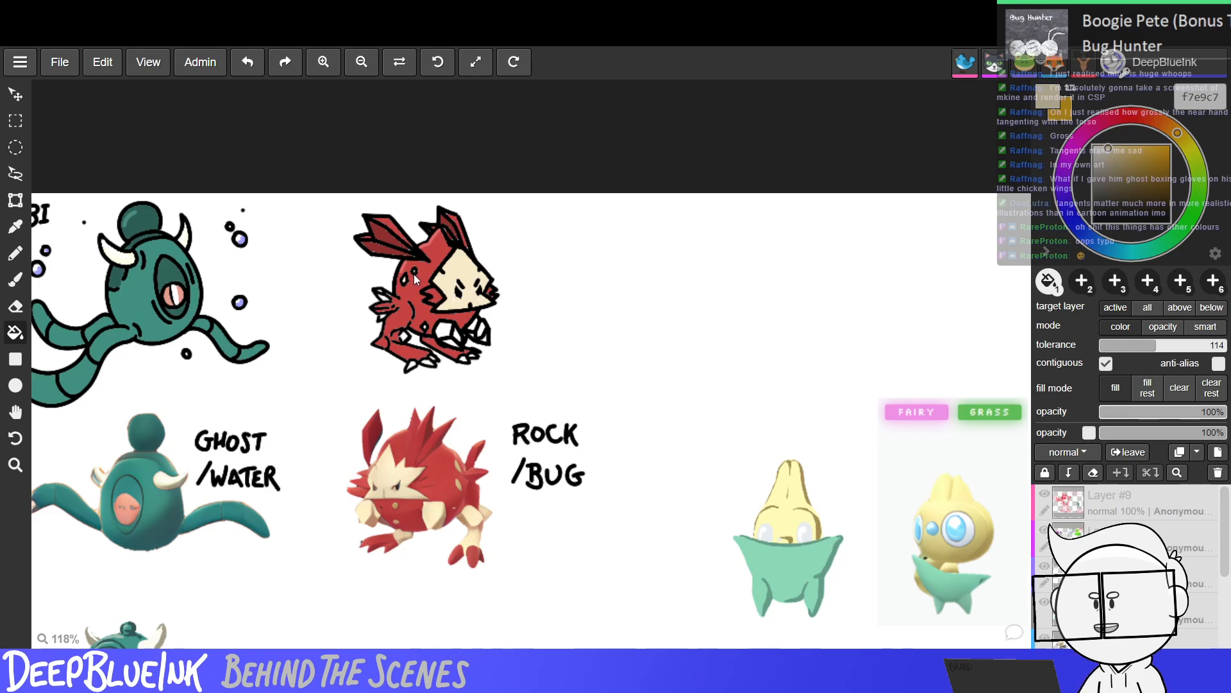
# Fill the creature's two rocky fists with cream f7e9c7, undoing any fills that spread over the line art.
pyautogui.click(404, 341)
pyautogui.hotkey('ctrl', 'z')
pyautogui.click(457, 342)
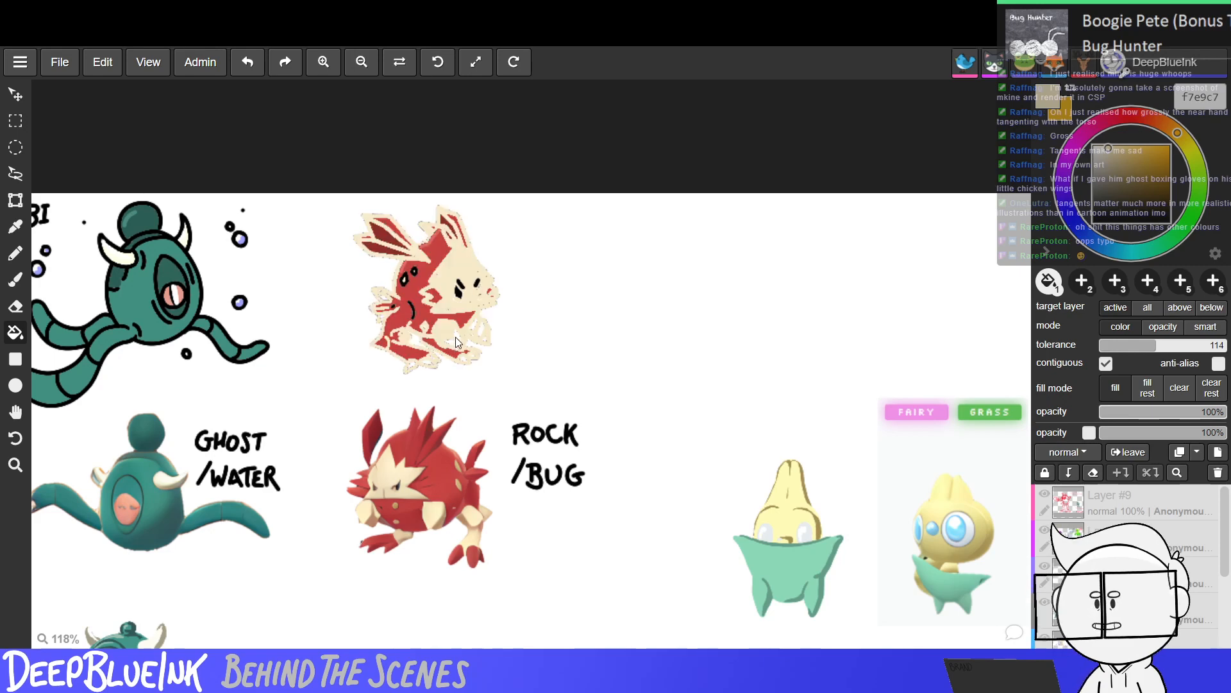
pyautogui.hotkey('ctrl', 'z')
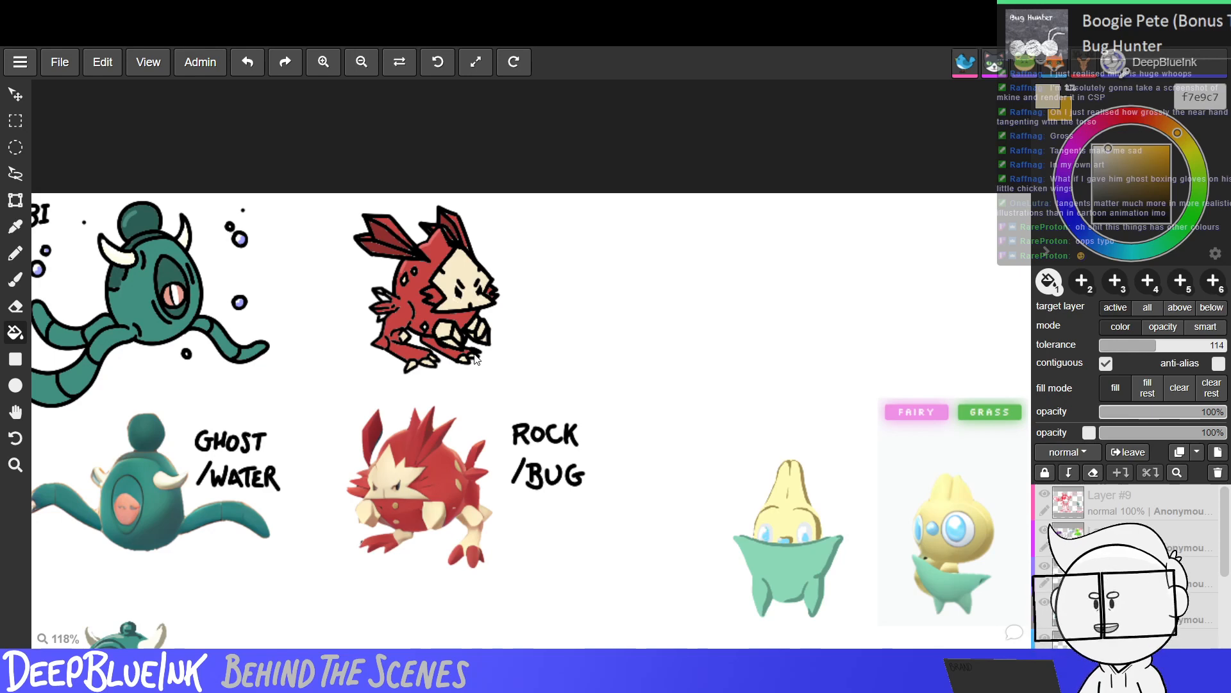
pyautogui.click(411, 367)
pyautogui.hotkey('ctrl', 'z')
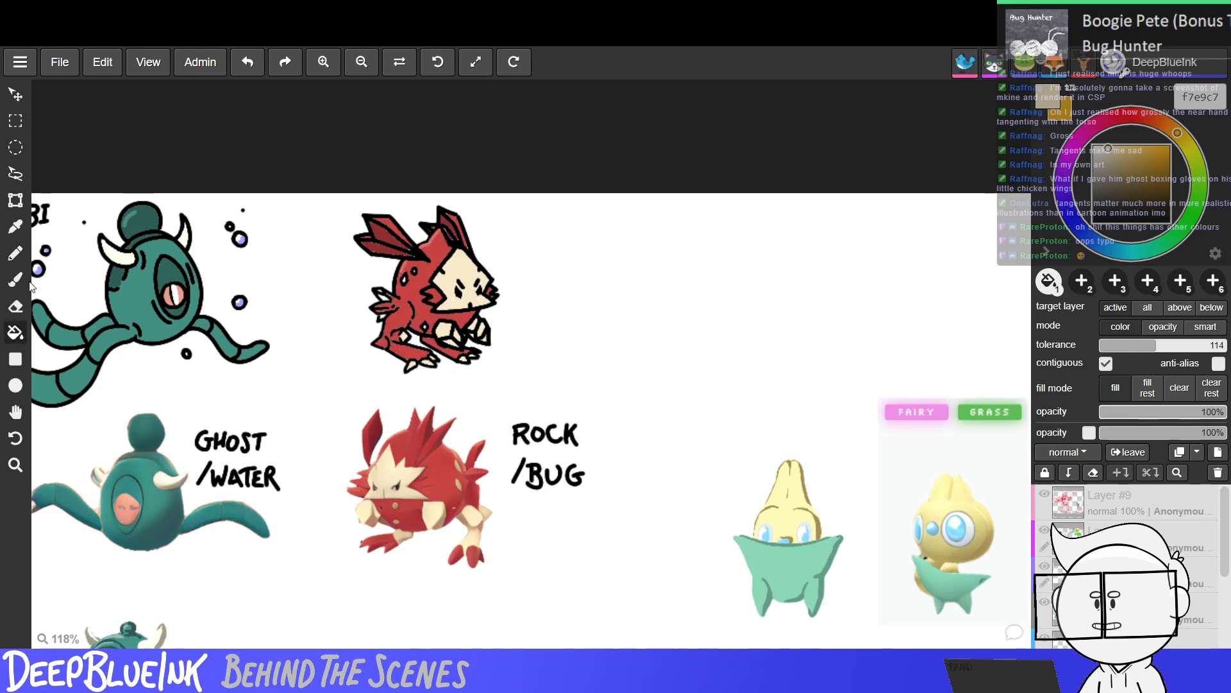
# Sample red c74341 from the ear and fill the claws of both feet with it.
pyautogui.click(15, 227)
pyautogui.click(379, 240)
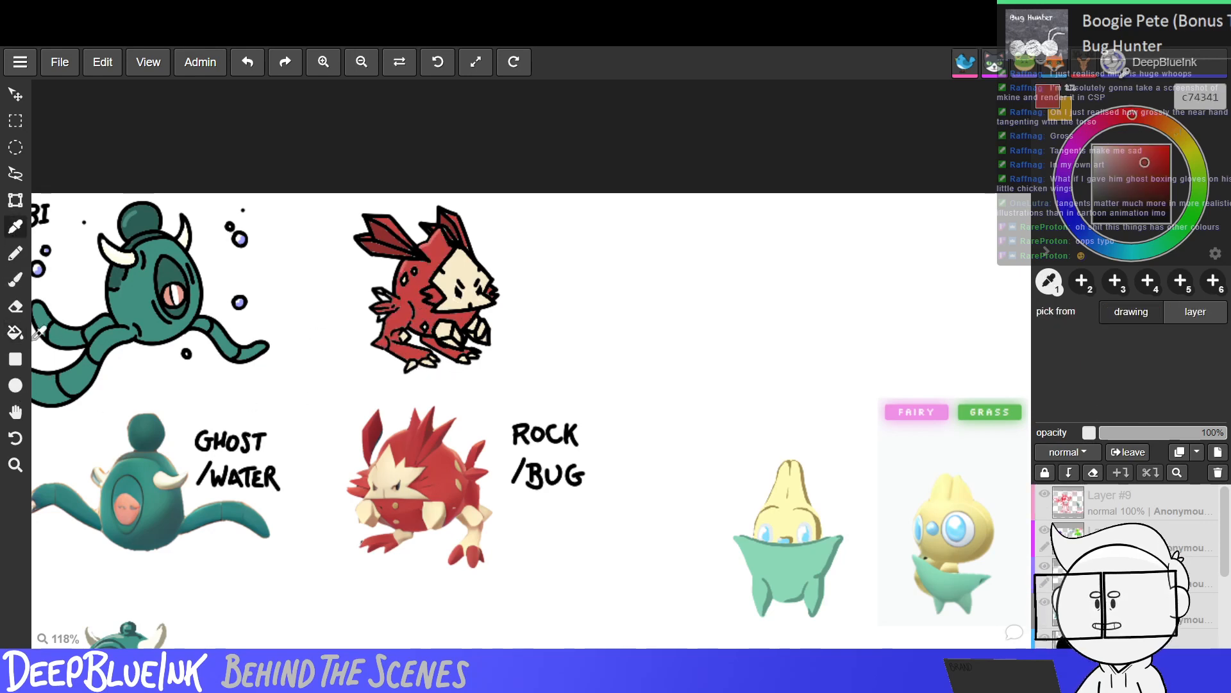
pyautogui.click(15, 332)
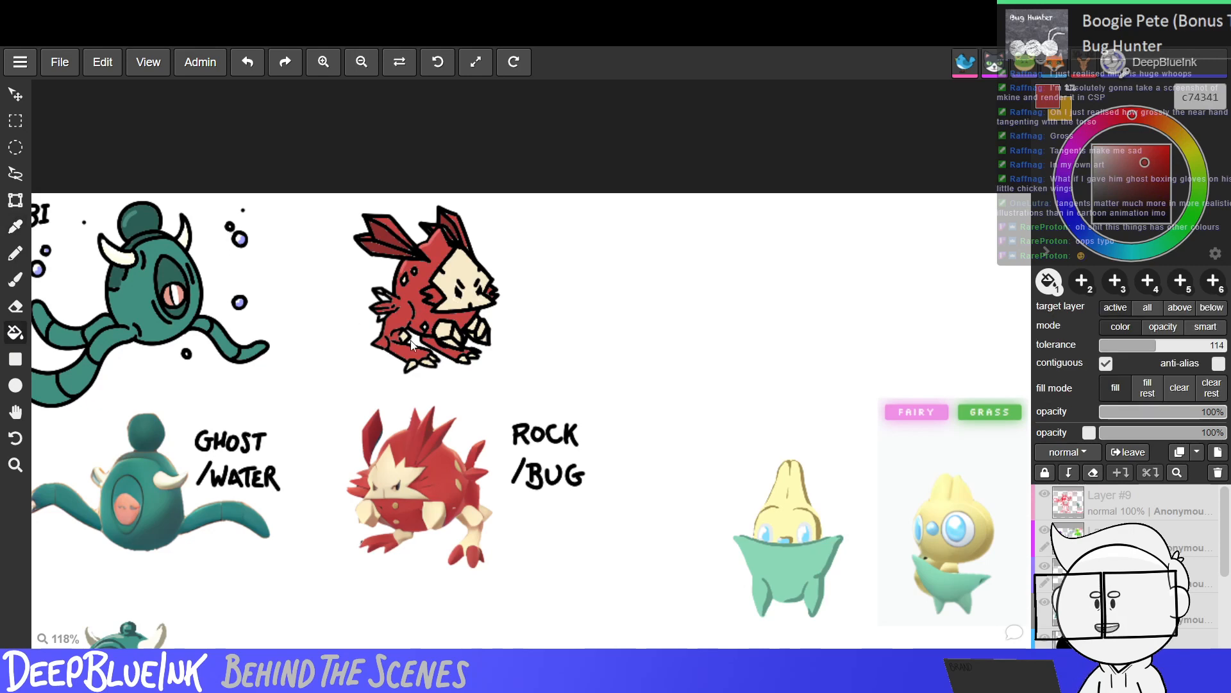
pyautogui.click(463, 359)
pyautogui.click(471, 356)
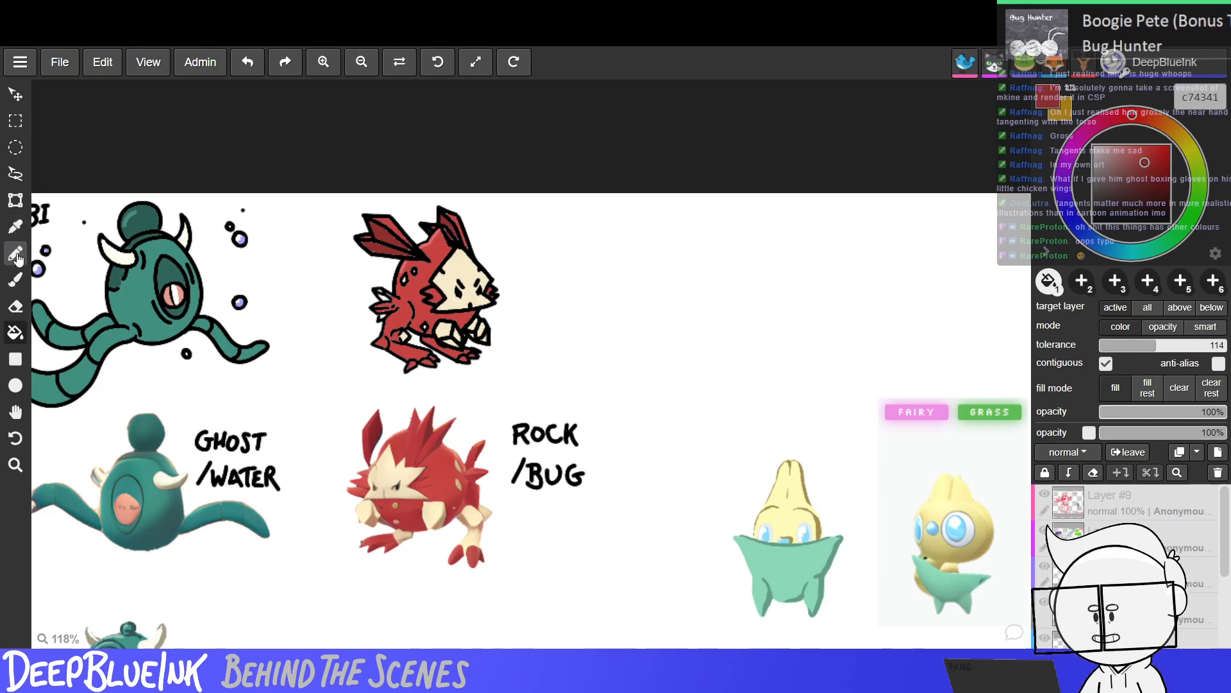
# Sample cream f7e9c7 from the face and fill the far foot with it.
pyautogui.click(14, 233)
pyautogui.click(469, 294)
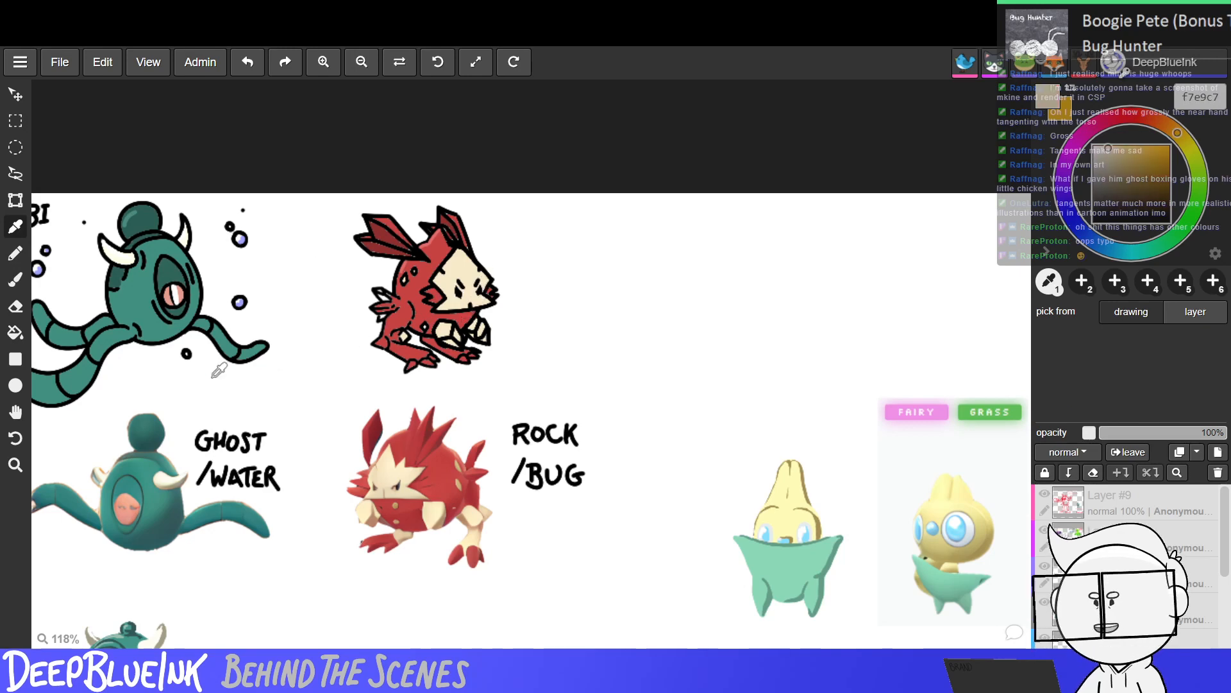
pyautogui.click(16, 333)
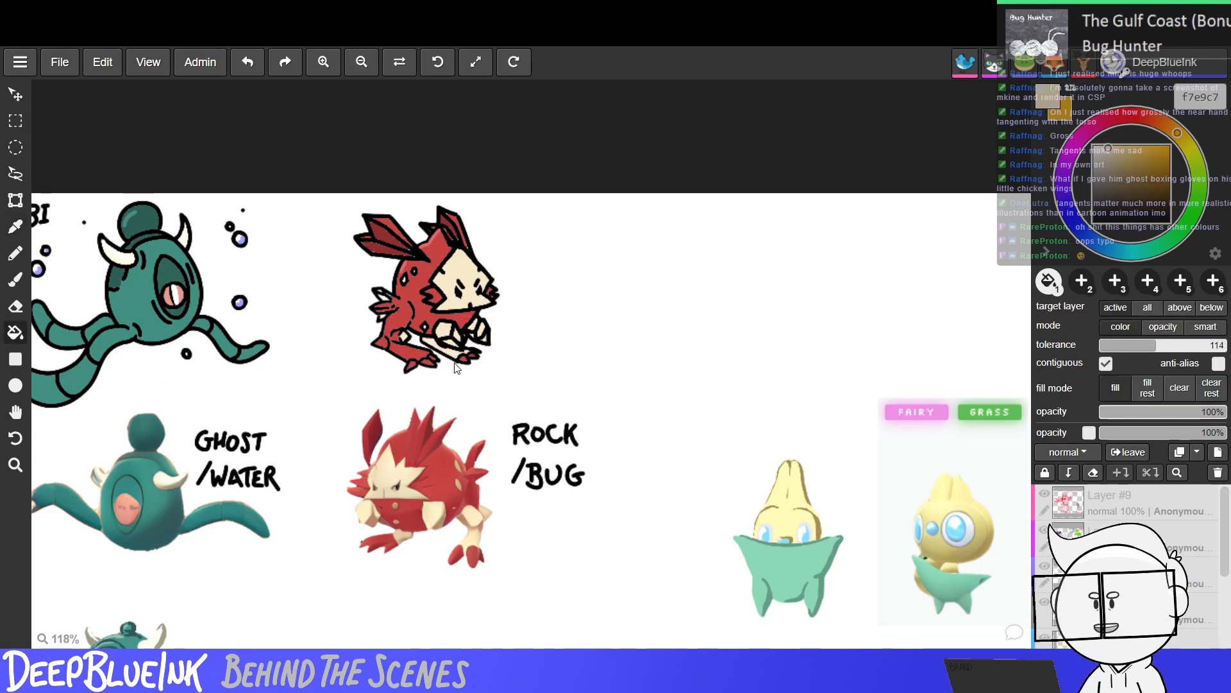
# Touch up the near leg's outline in black 000000, and fill its foot with cream f7e9c7 sampled from the fist, undoing the fill that spreads over the body.
pyautogui.click(16, 279)
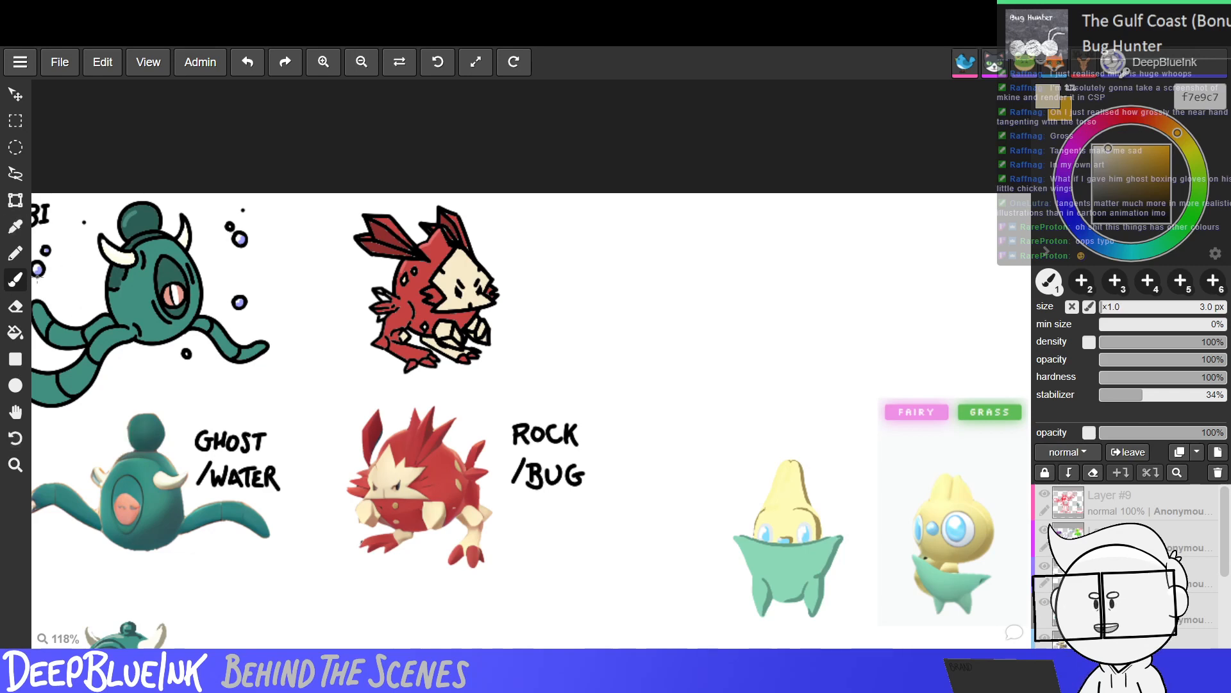
pyautogui.click(16, 254)
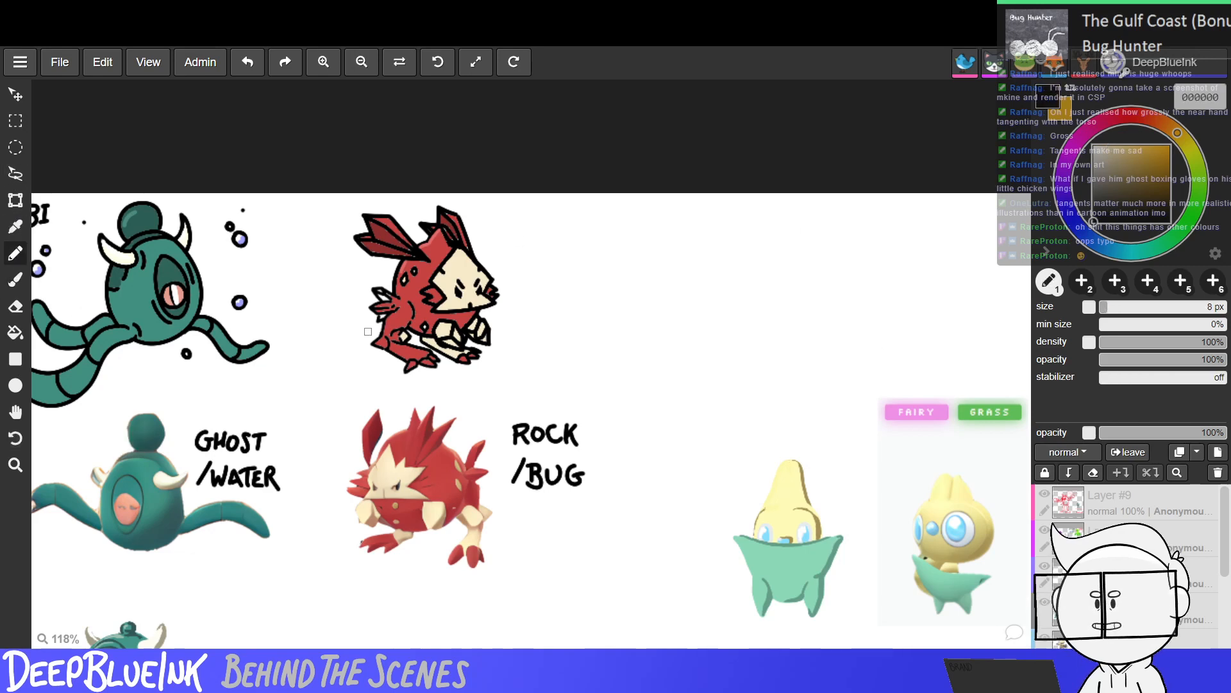
pyautogui.press('b')
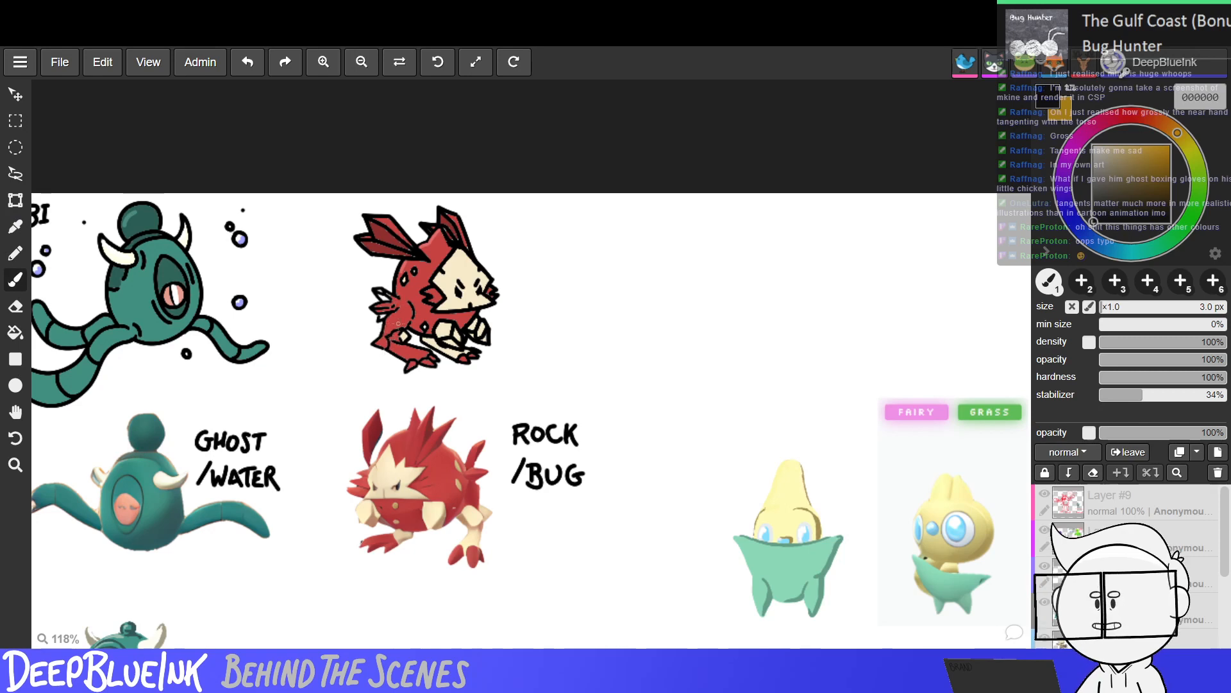
pyautogui.click(15, 228)
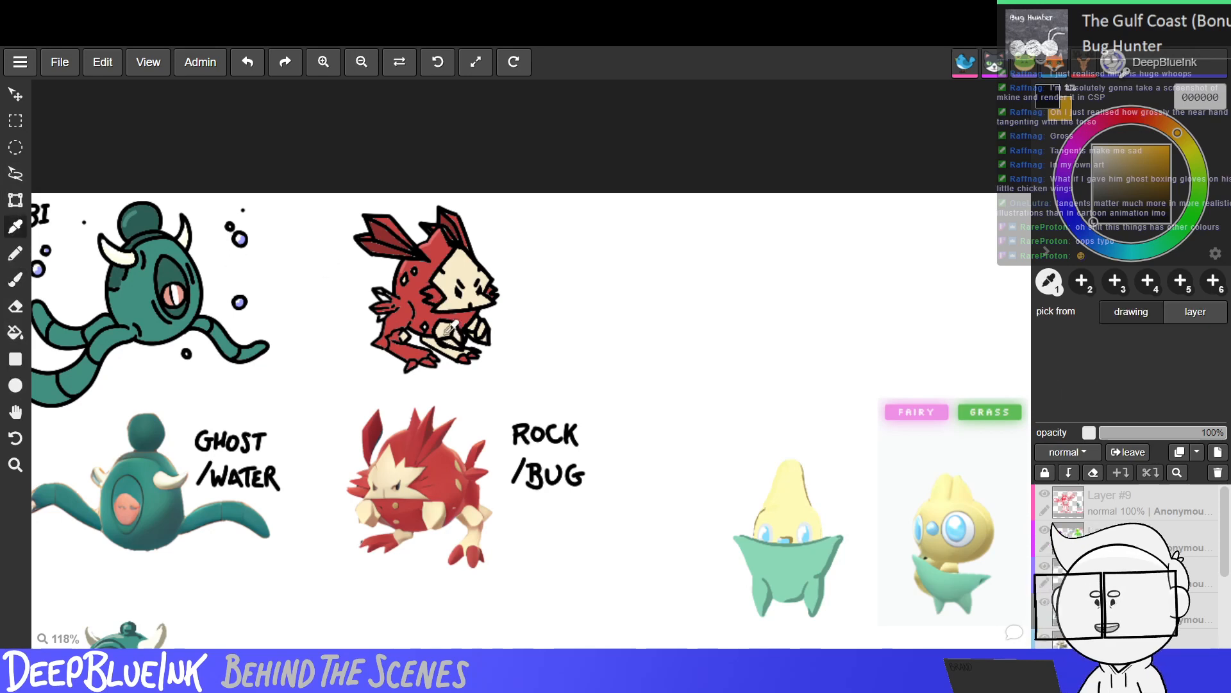
pyautogui.click(450, 324)
pyautogui.click(15, 333)
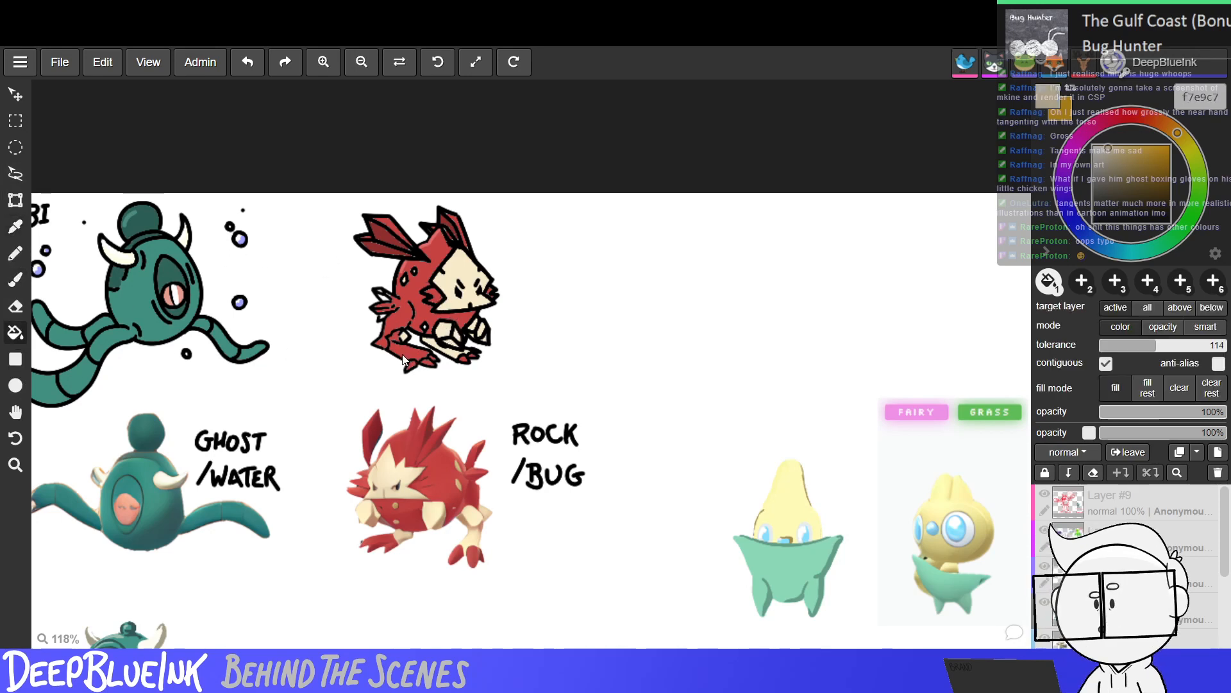
pyautogui.click(383, 351)
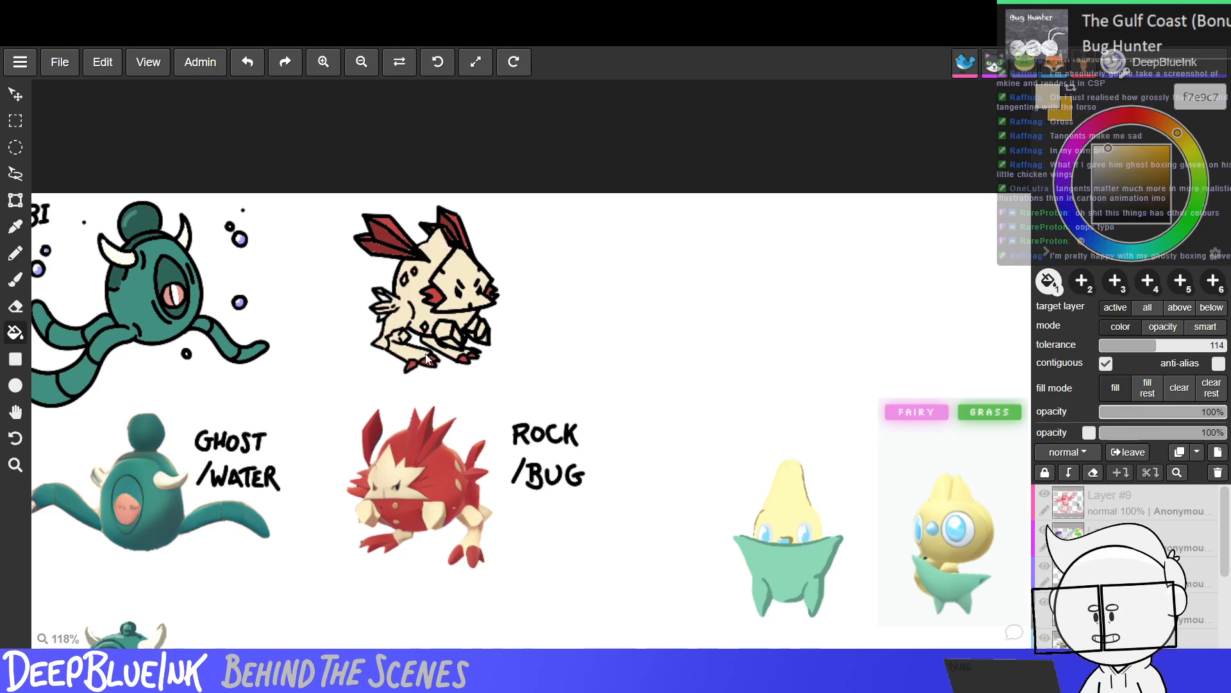
pyautogui.hotkey('ctrl', 'z')
# Finish colouring the near leg's heel cream f7e9c7 using the 3 px brush and Fill tool, undoing fills that spread over the line art.
pyautogui.click(16, 252)
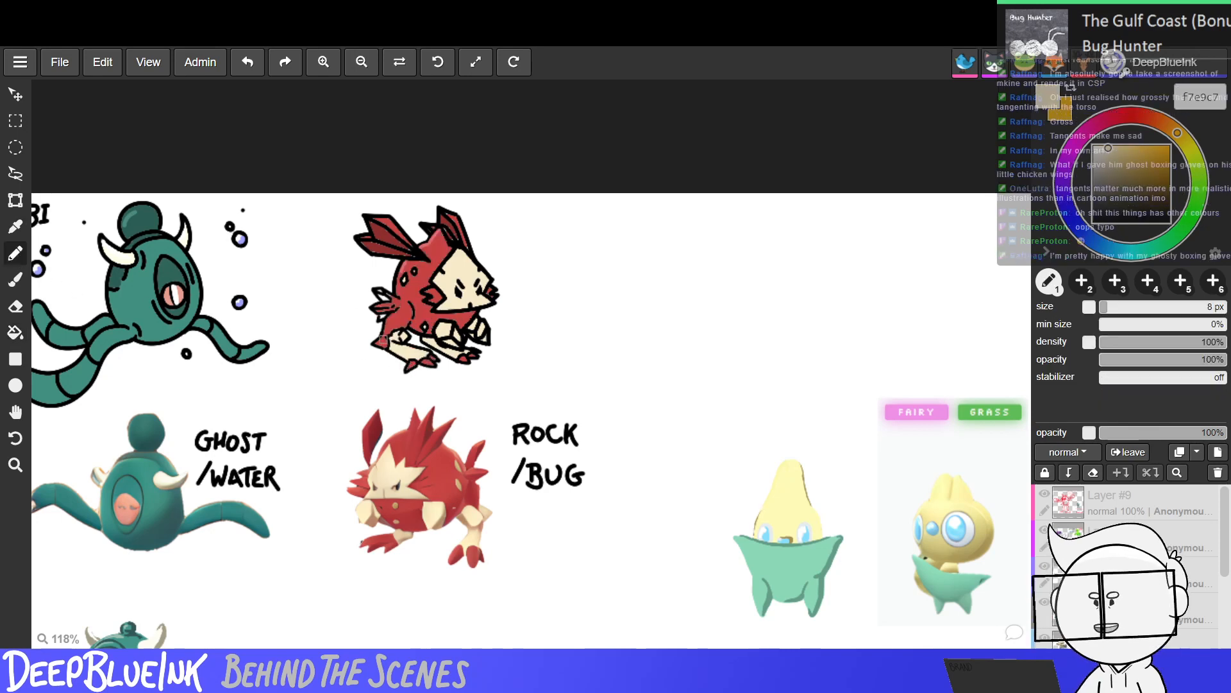
pyautogui.click(15, 279)
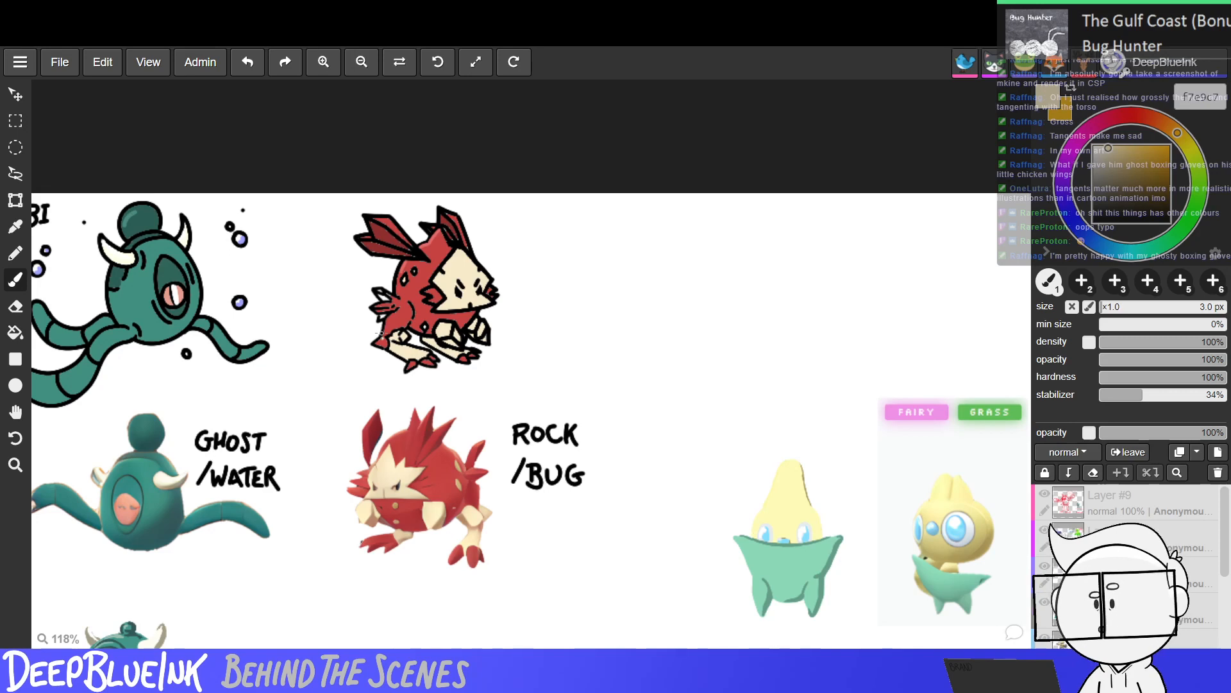
pyautogui.press('g')
pyautogui.click(385, 347)
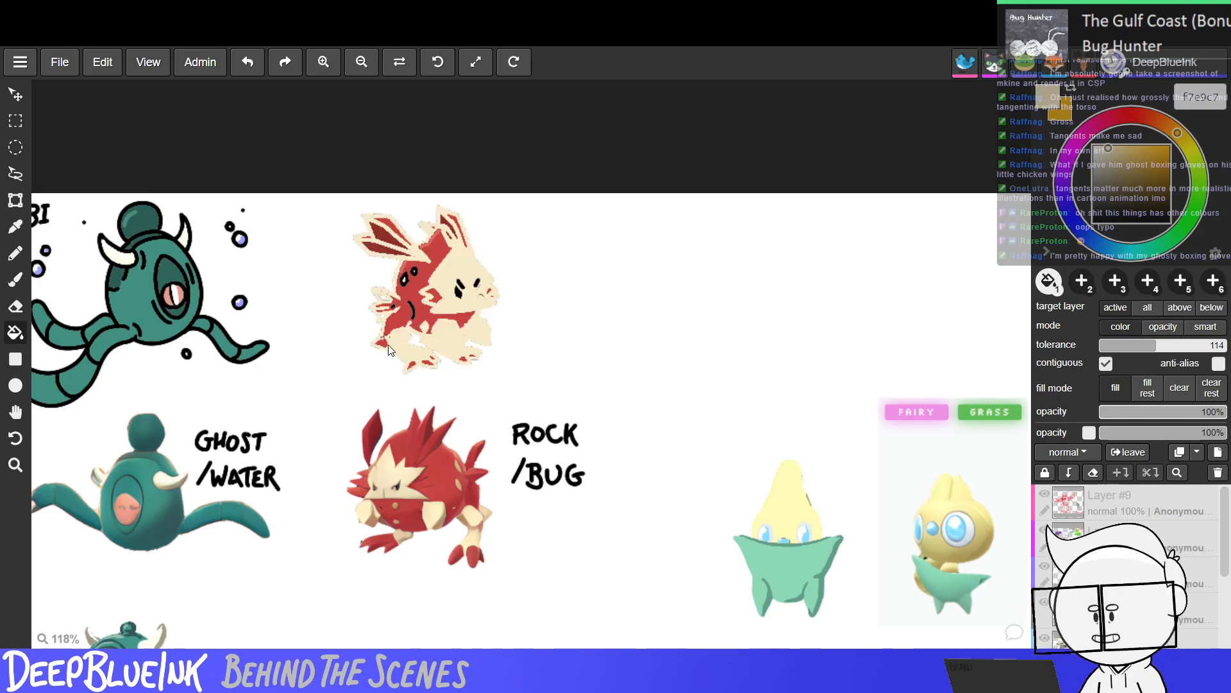
pyautogui.hotkey('ctrl', 'z')
pyautogui.click(385, 349)
pyautogui.hotkey('ctrl', 'z')
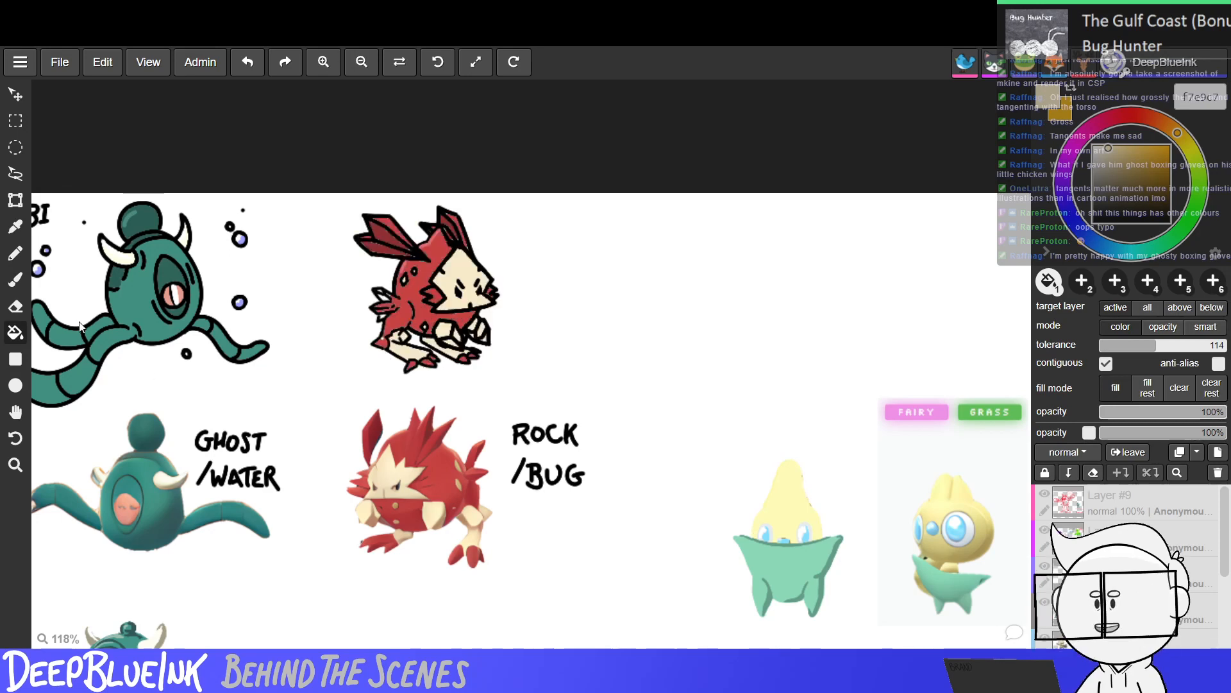
pyautogui.click(16, 279)
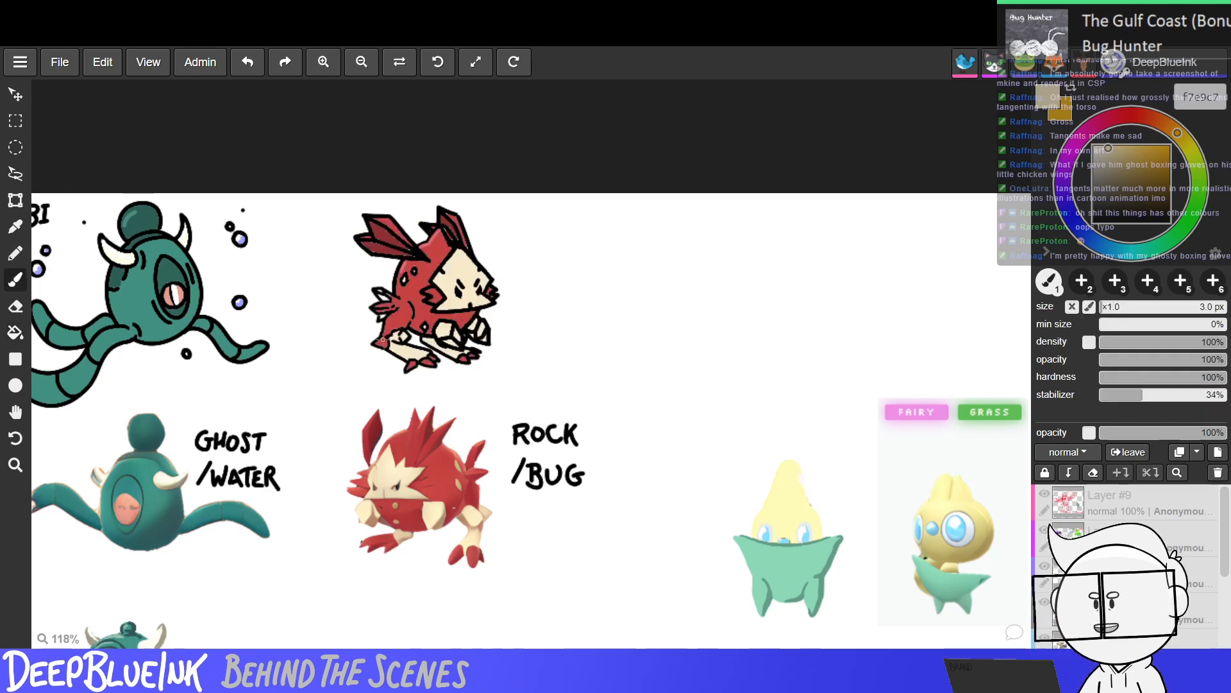
pyautogui.press('f')
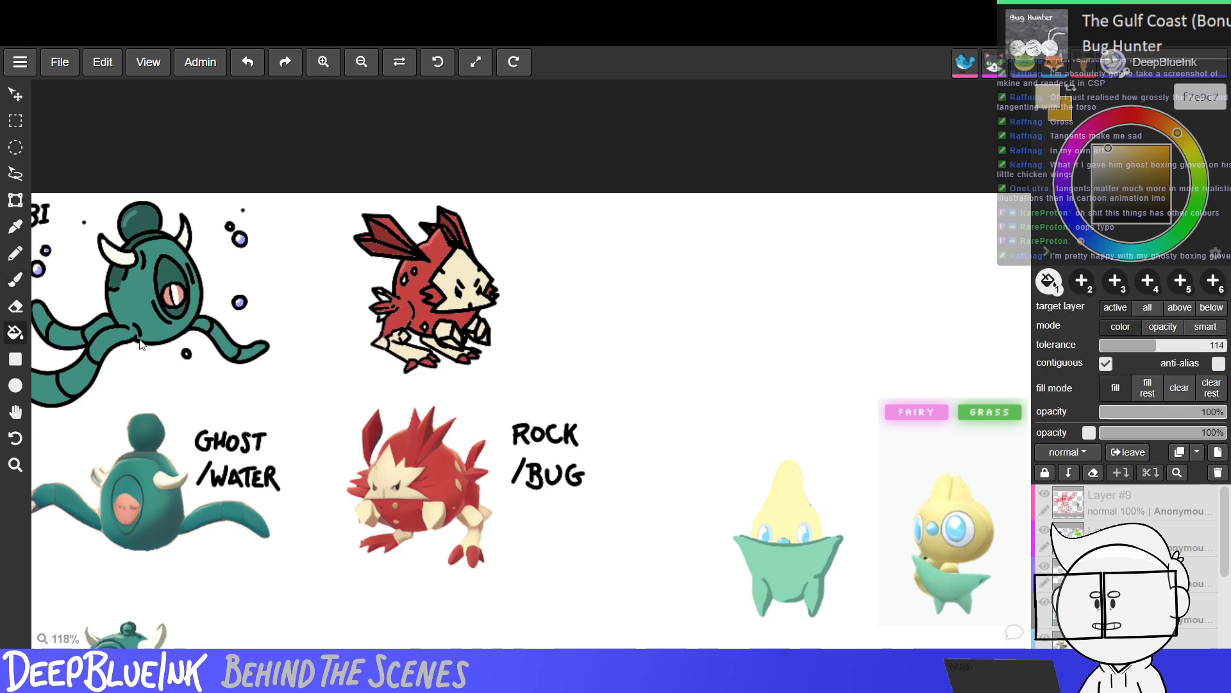
pyautogui.click(16, 279)
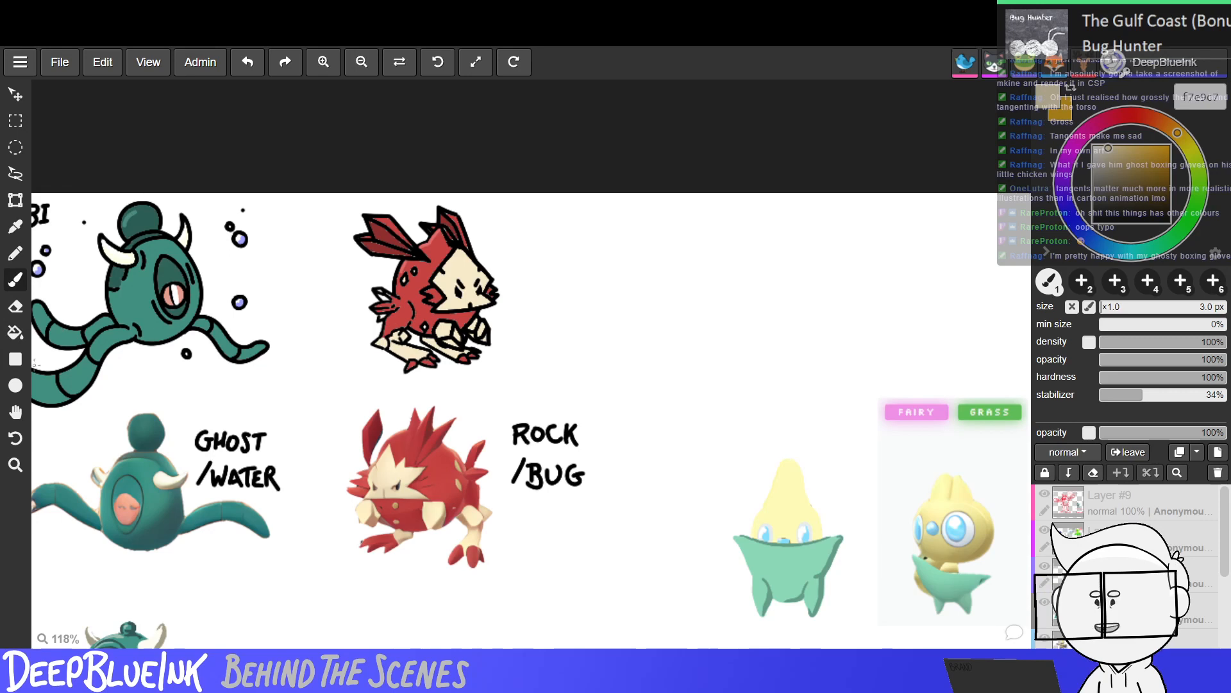
# Sample red c74341 from the body and fill the tail tufts with it, undoing the fill that covers the outlines.
pyautogui.press('i')
pyautogui.click(400, 297)
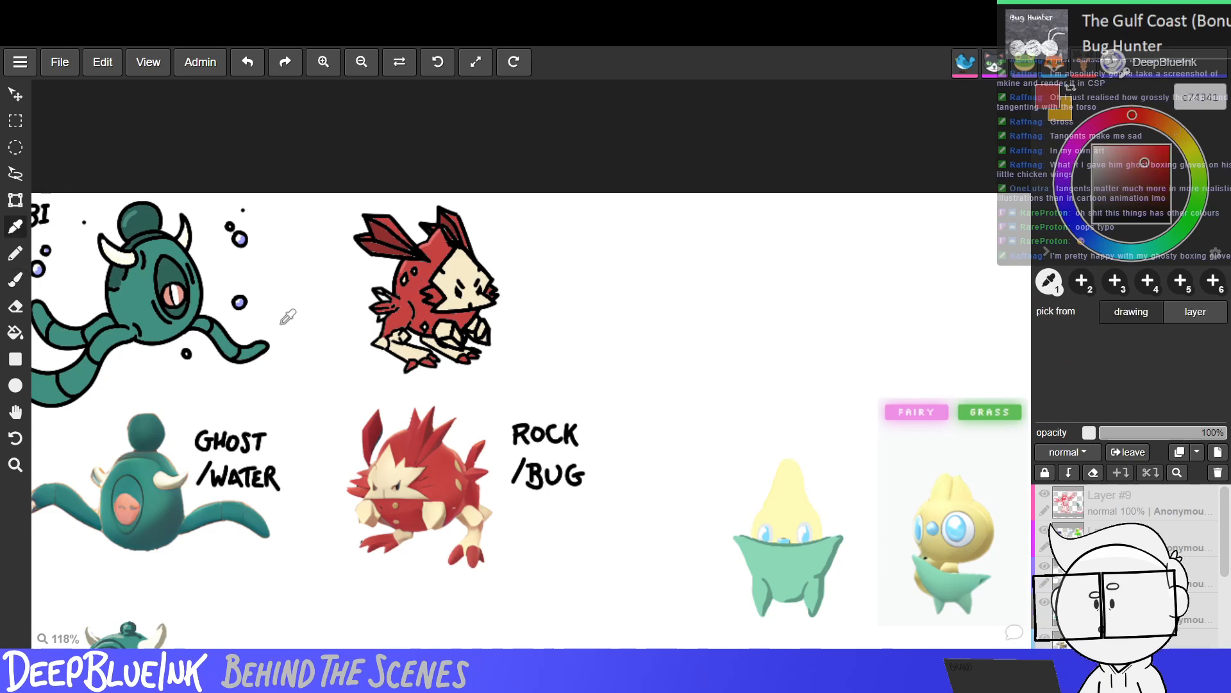
pyautogui.press('e')
pyautogui.press('f')
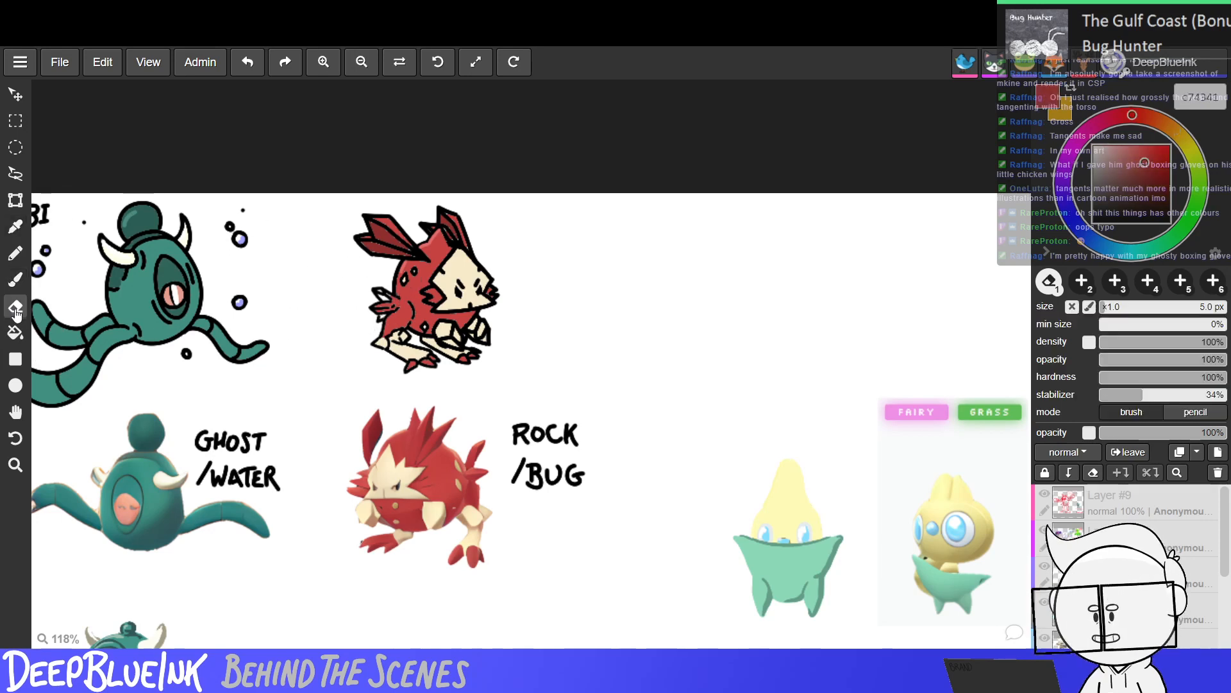
pyautogui.click(388, 295)
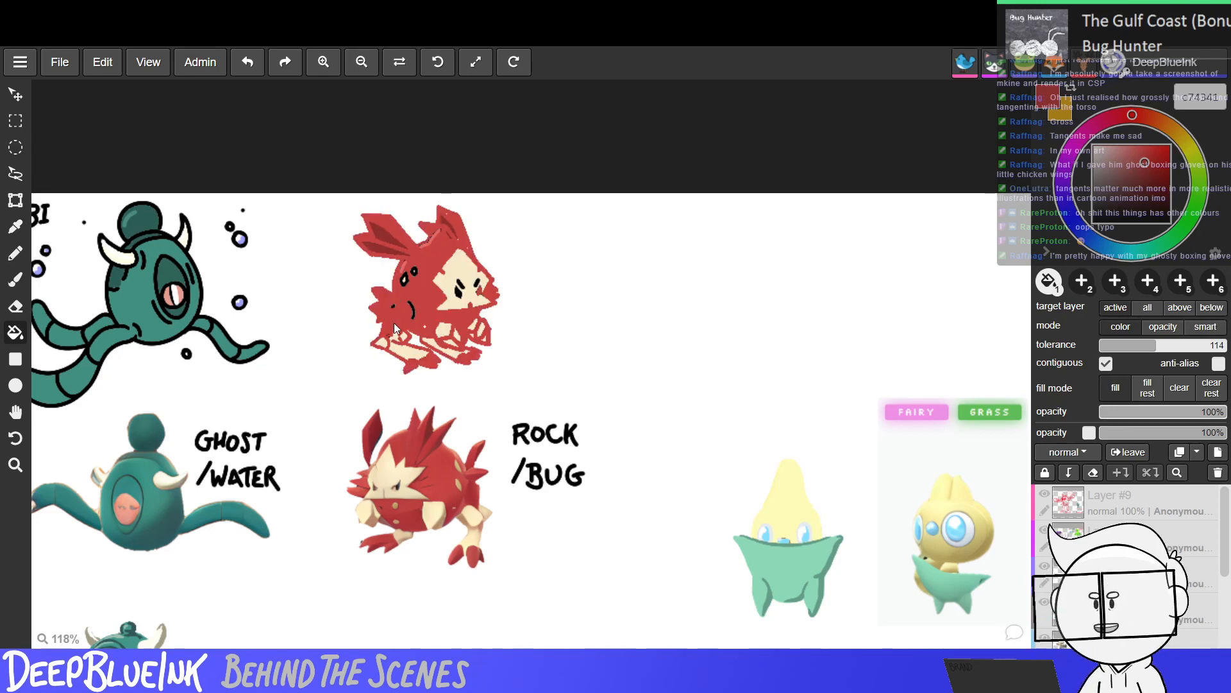
pyautogui.hotkey('ctrl', 'z')
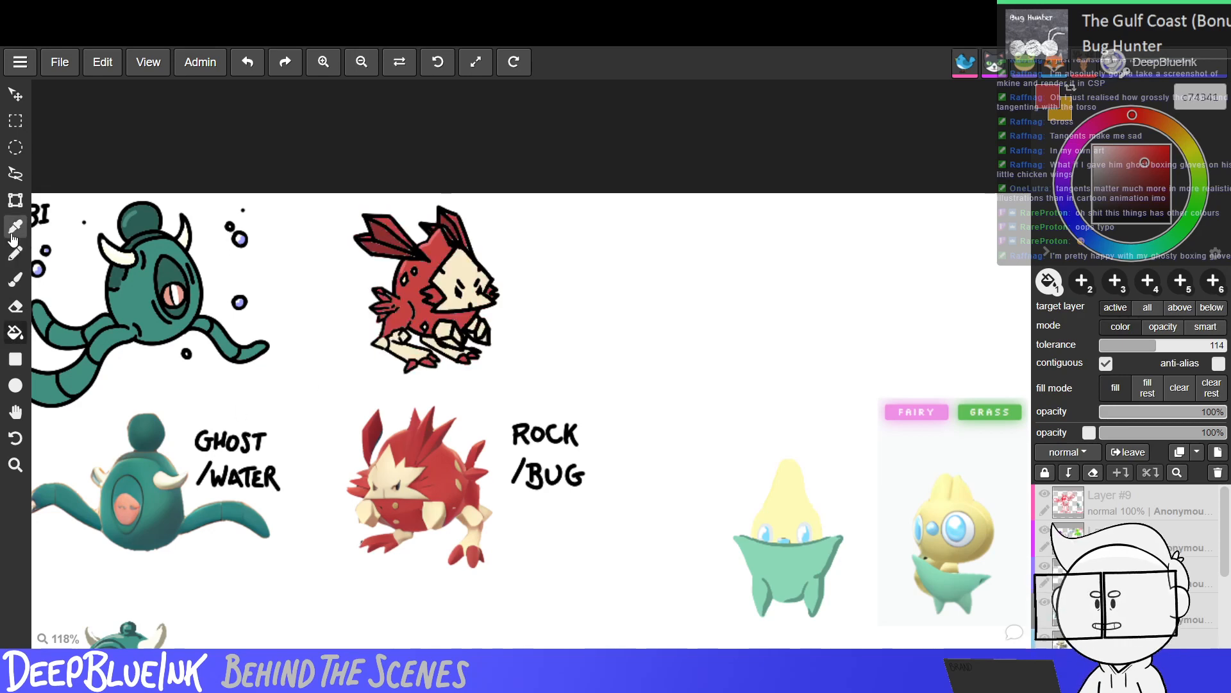
# Try filling the area beneath the belly with cream f7e9c7 sampled from the face, undo the fill, and switch the colour to white ffffff.
pyautogui.keyDown('alt'); pyautogui.click(463, 294); pyautogui.keyUp('alt')
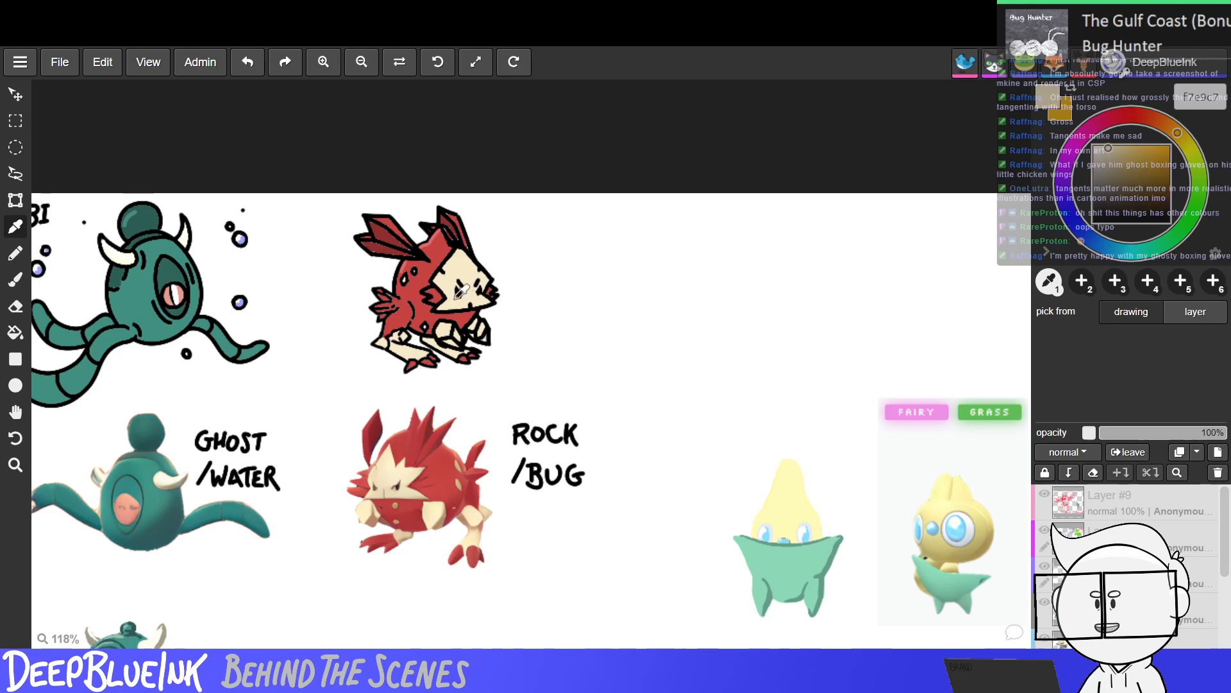
pyautogui.click(425, 332)
pyautogui.hotkey('ctrl', 'z')
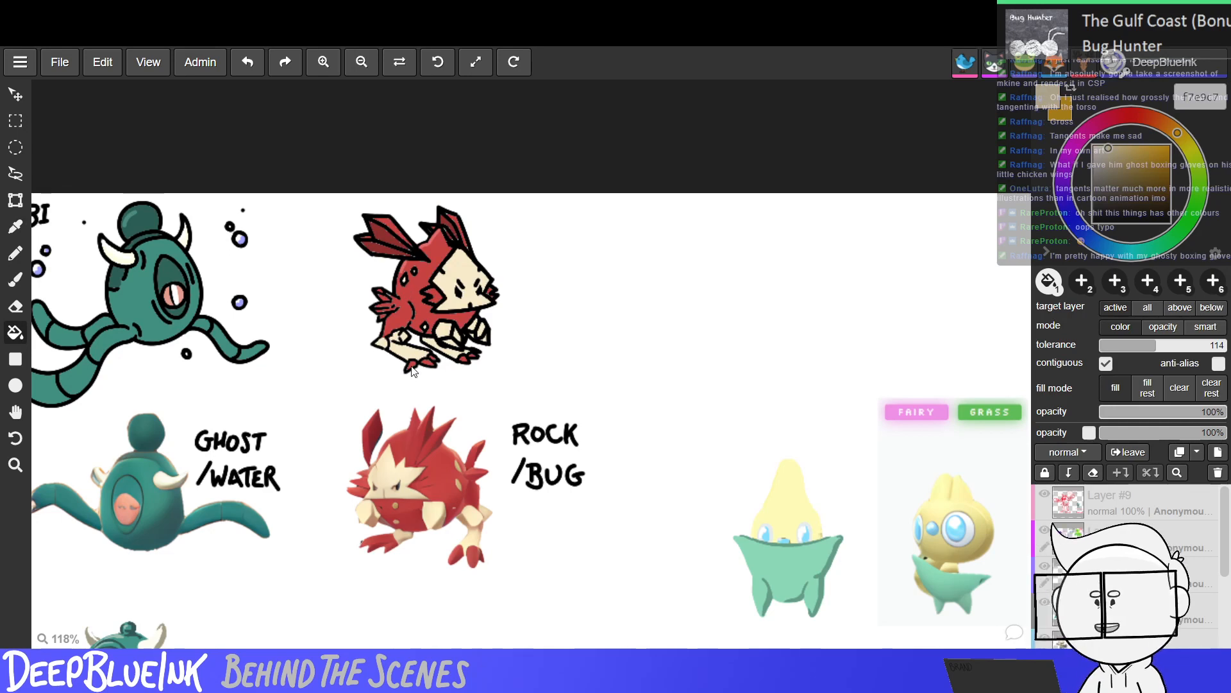
pyautogui.click(1094, 146)
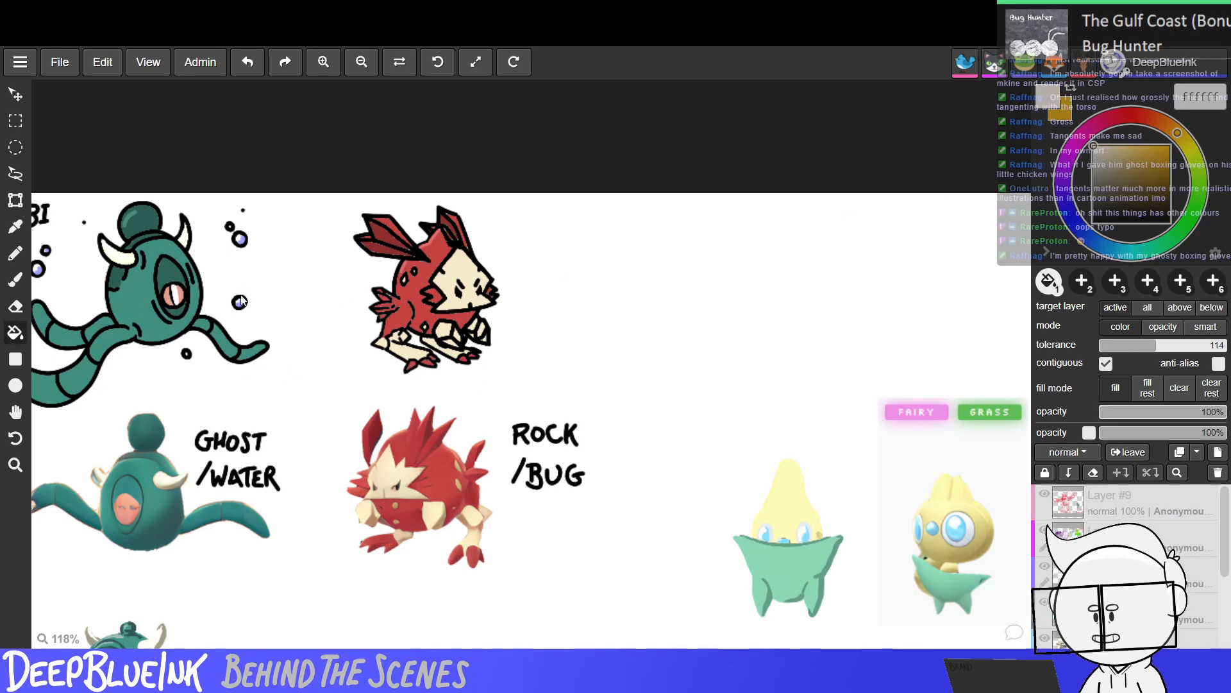
pyautogui.click(16, 280)
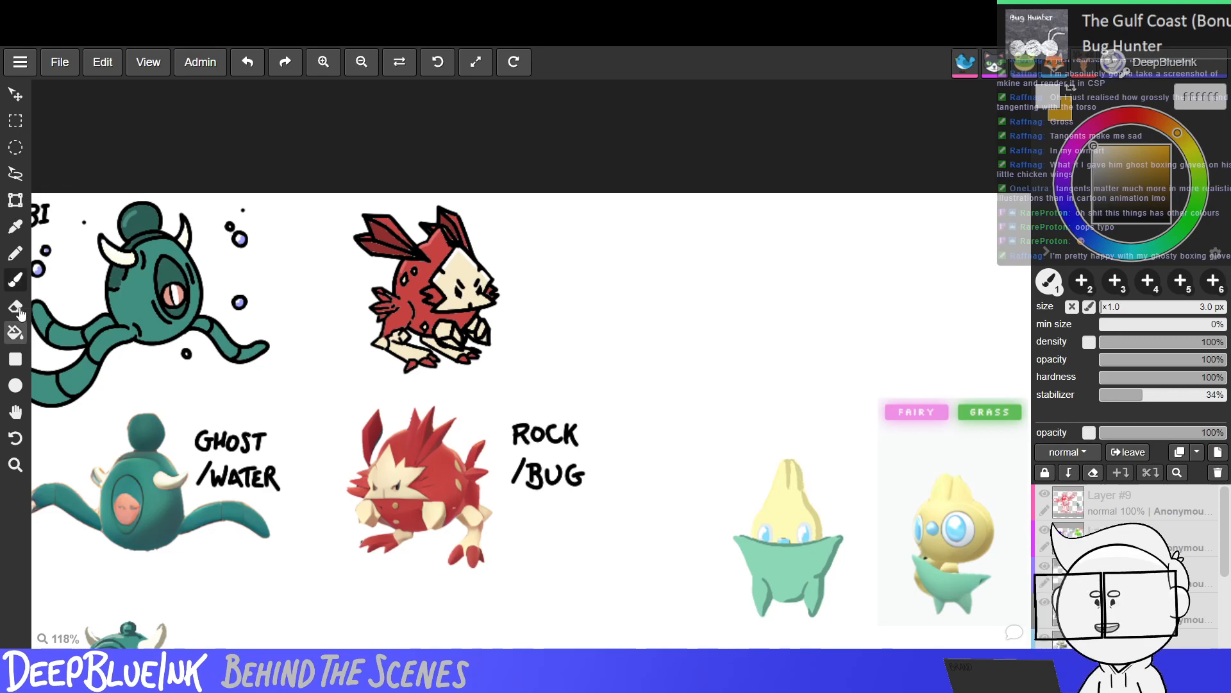
# Sample the body's red, darken it to 9f302f, and shade the body beneath the face with the 3 px brush.
pyautogui.click(15, 226)
pyautogui.click(422, 283)
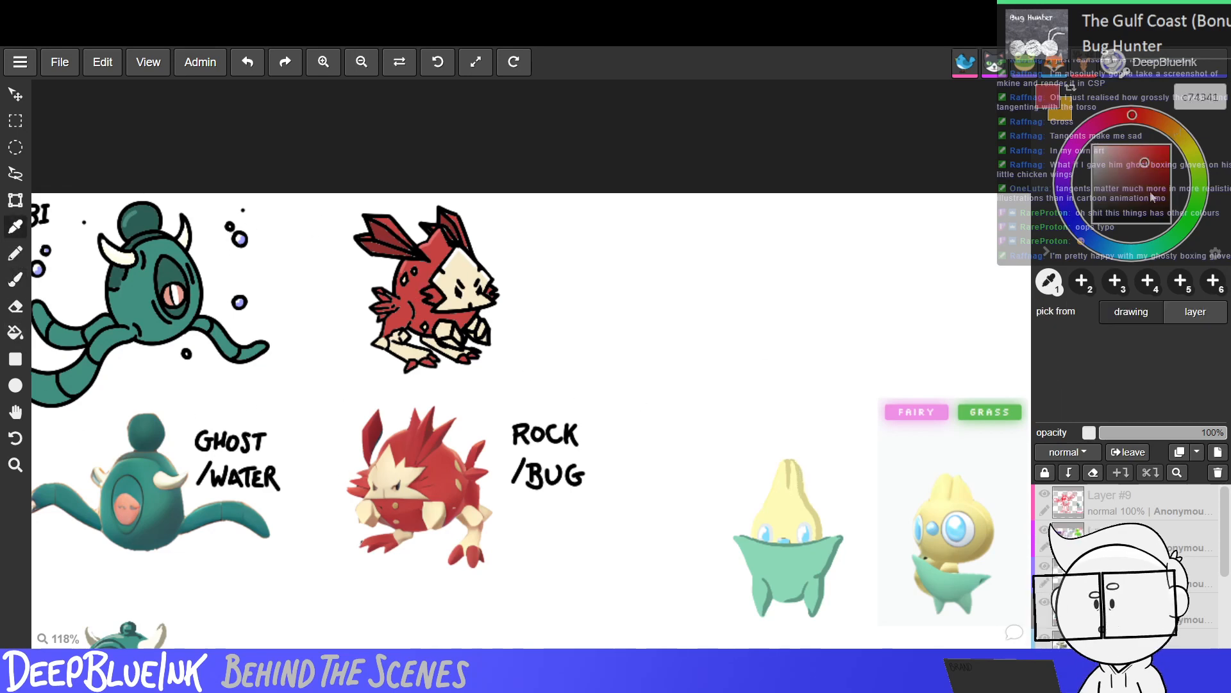
pyautogui.click(1147, 174)
pyautogui.click(16, 280)
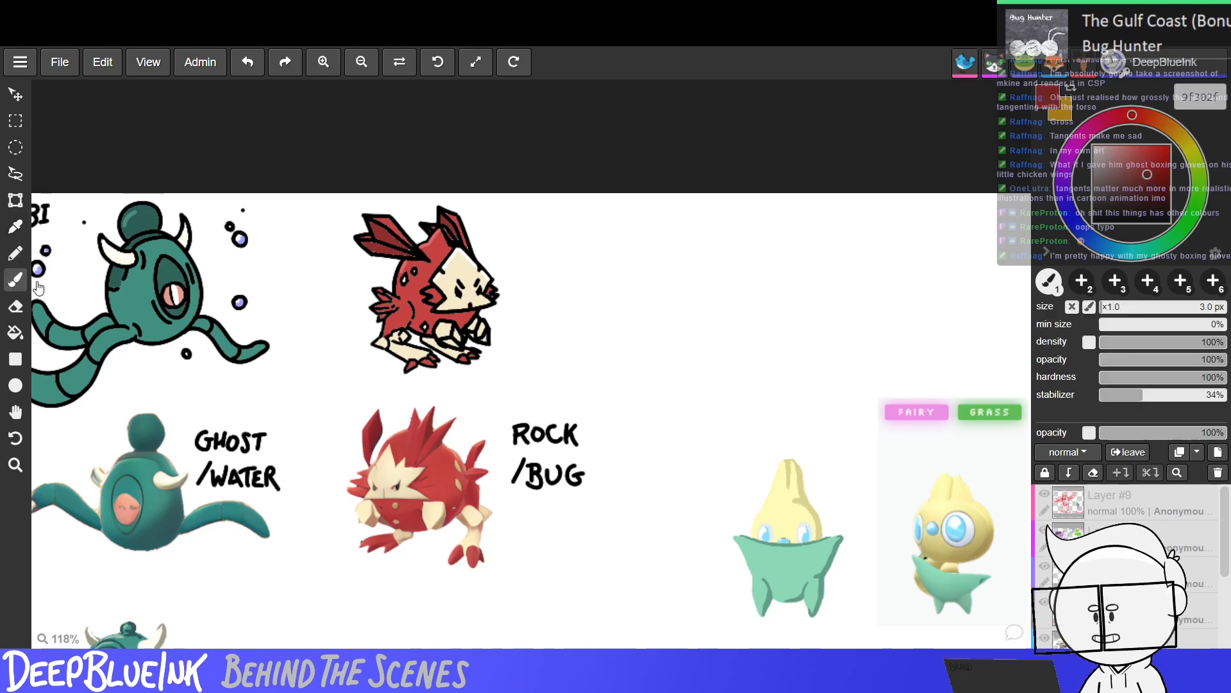
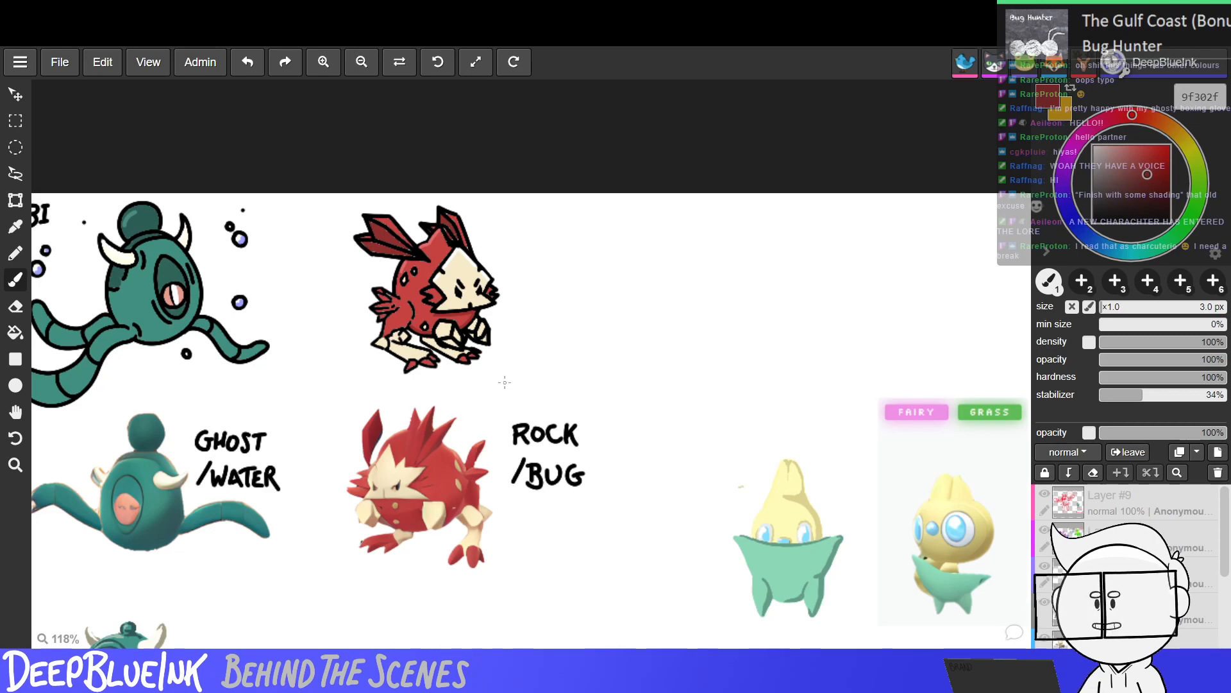
# Sample the face's cream, darken it to e1d2ac, and shade the creature's cream parts with the 3 px brush, undoing the Fill tool attempt.
pyautogui.click(15, 226)
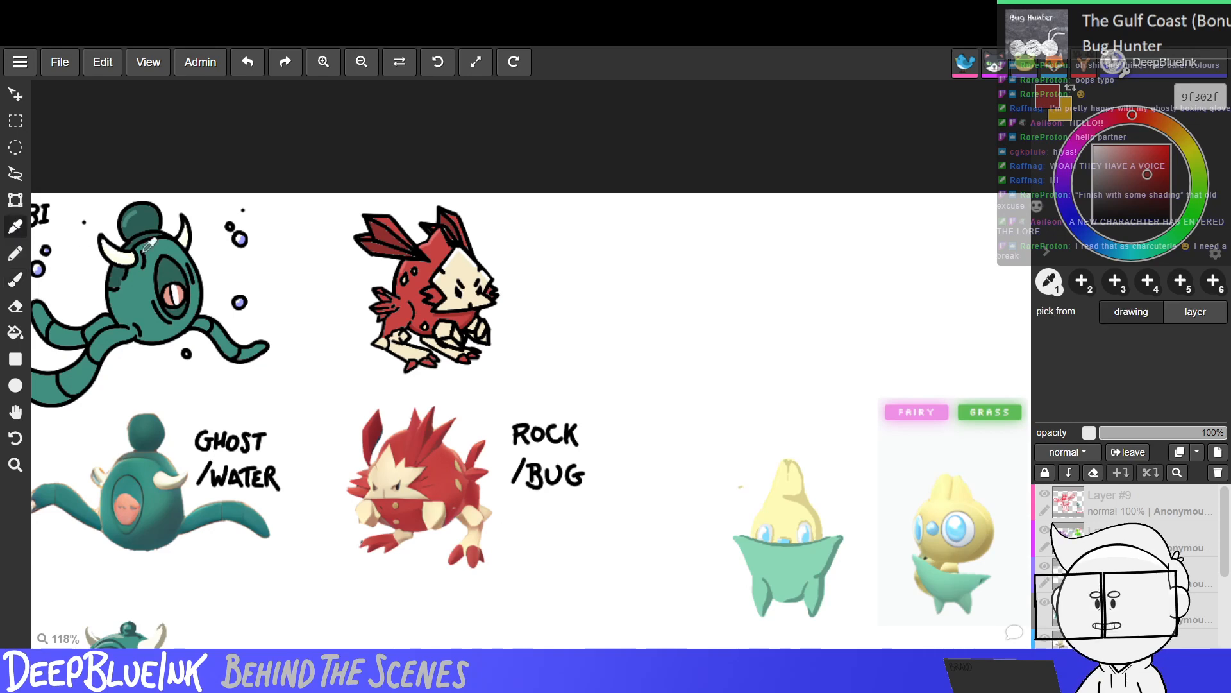
pyautogui.click(454, 295)
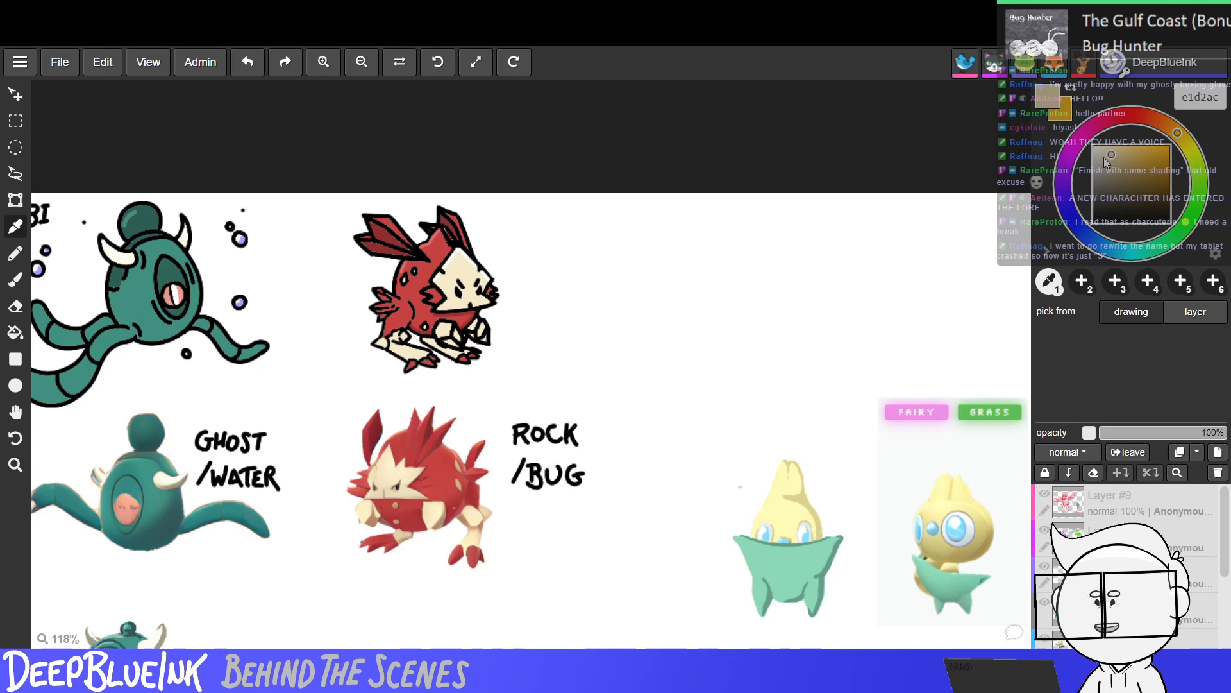
pyautogui.press('b')
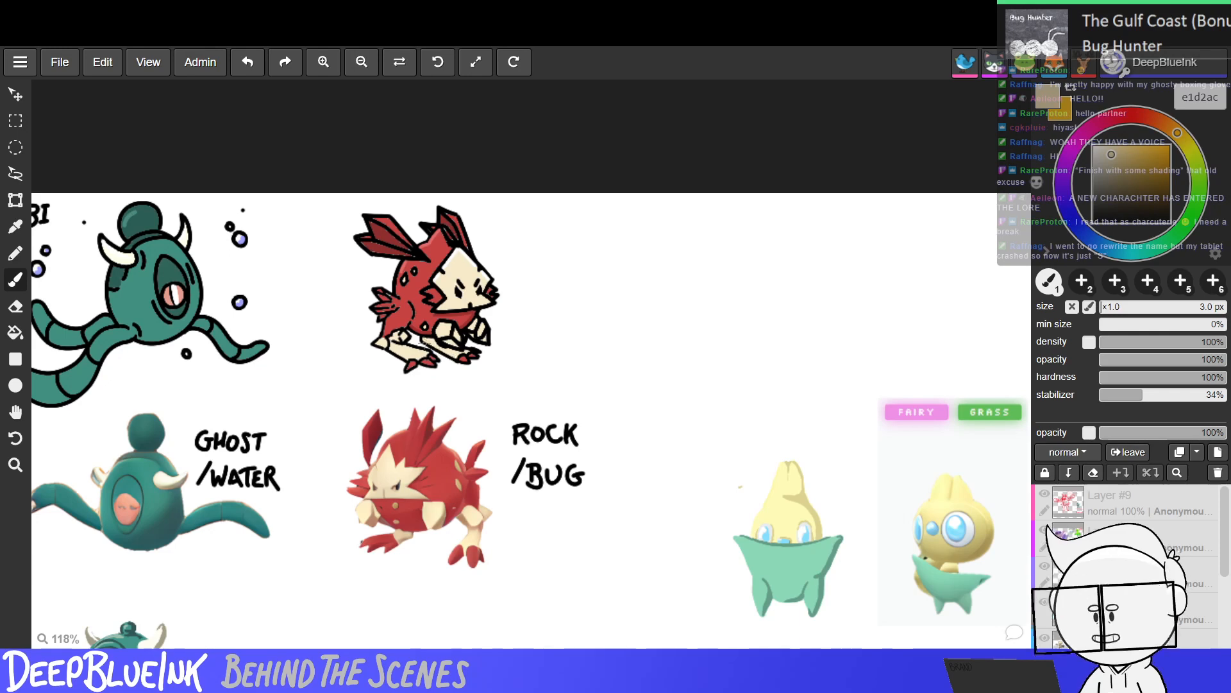
pyautogui.press('g')
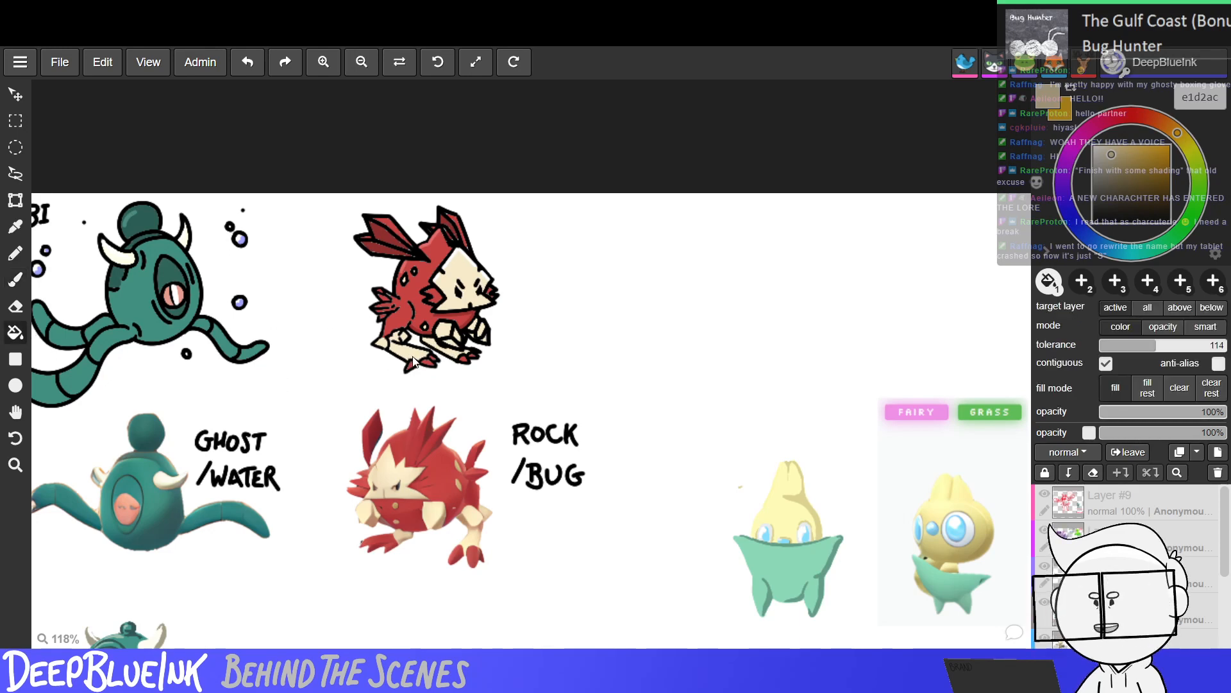
pyautogui.click(23, 275)
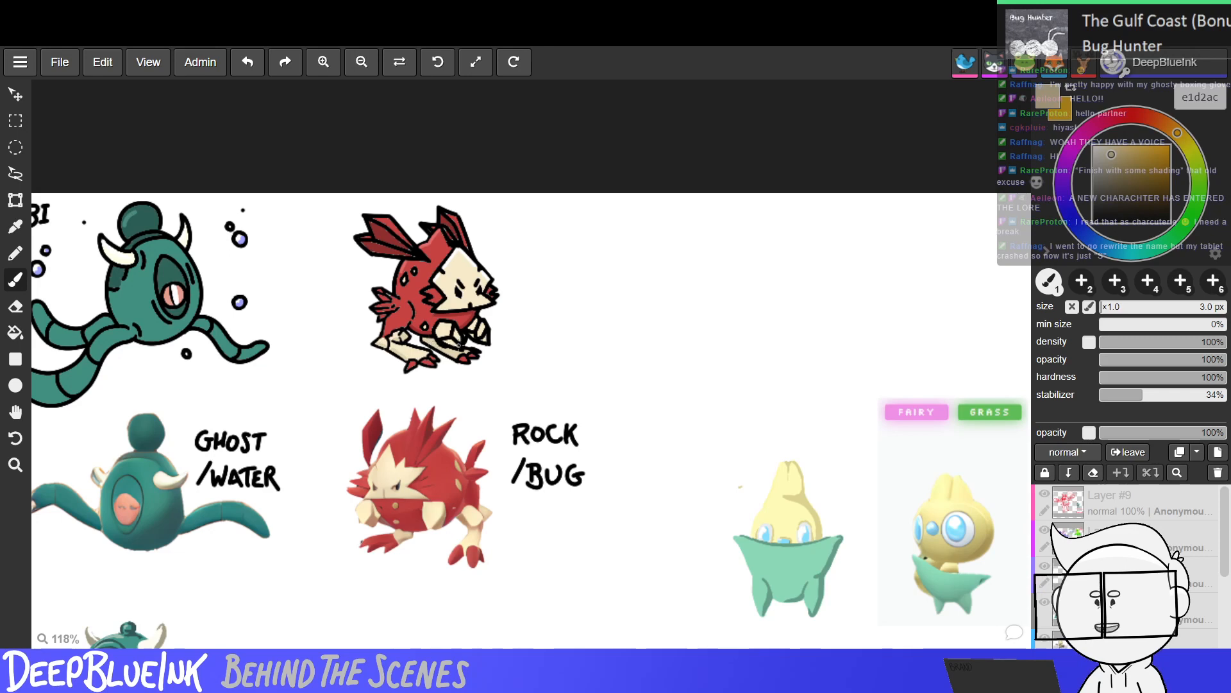
pyautogui.press('g')
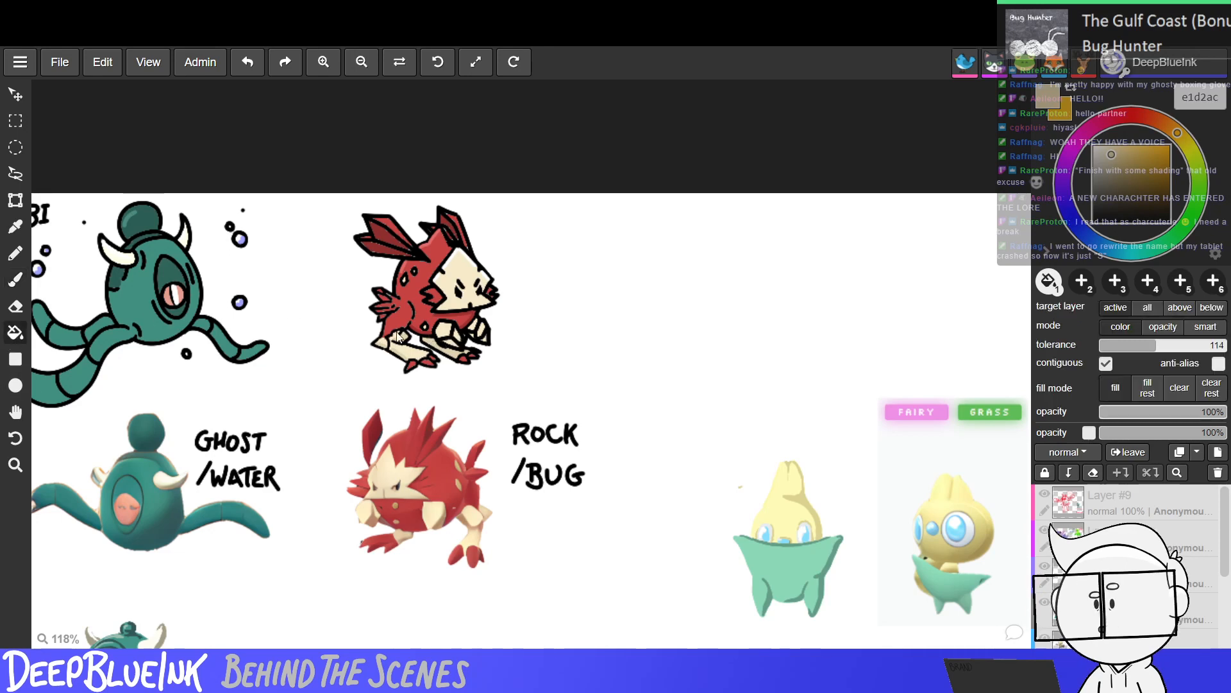
pyautogui.click(431, 354)
pyautogui.hotkey('ctrl', 'z')
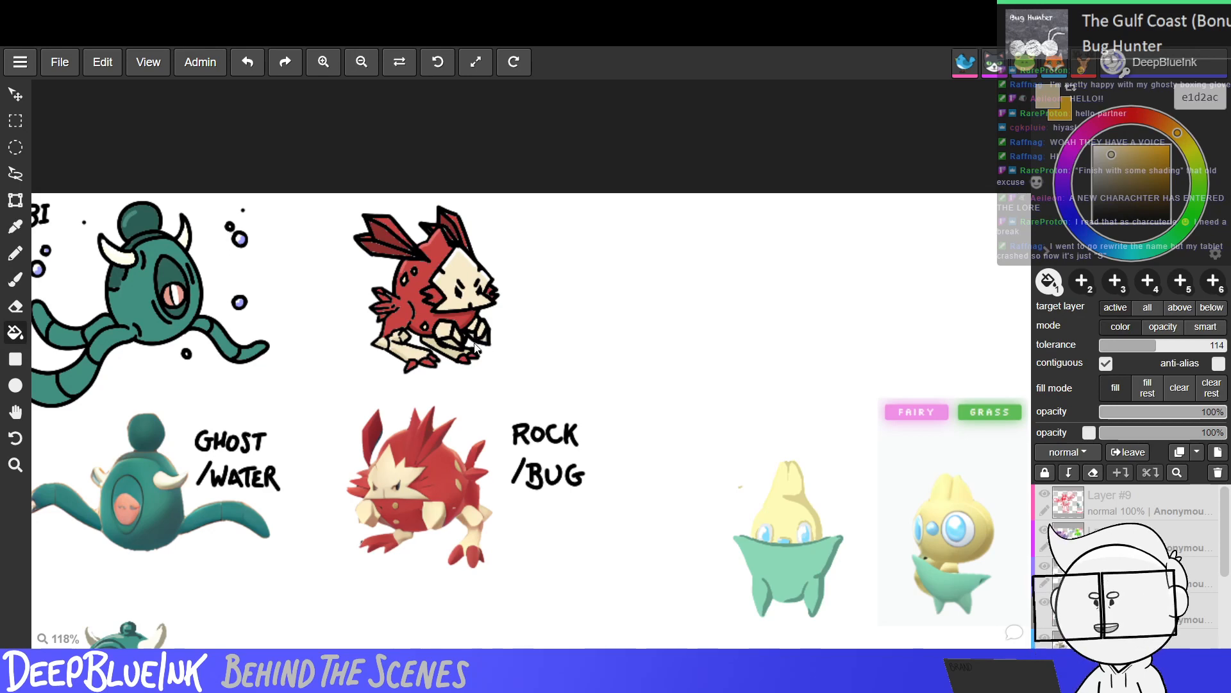
pyautogui.click(14, 254)
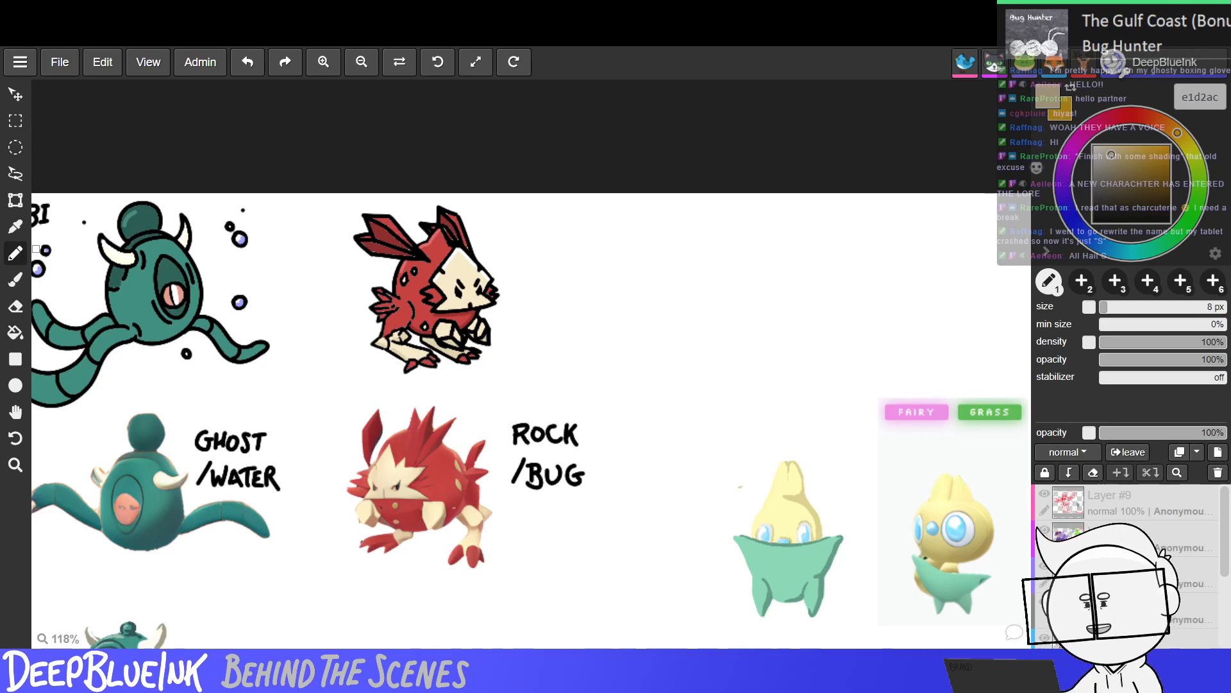
pyautogui.press('b')
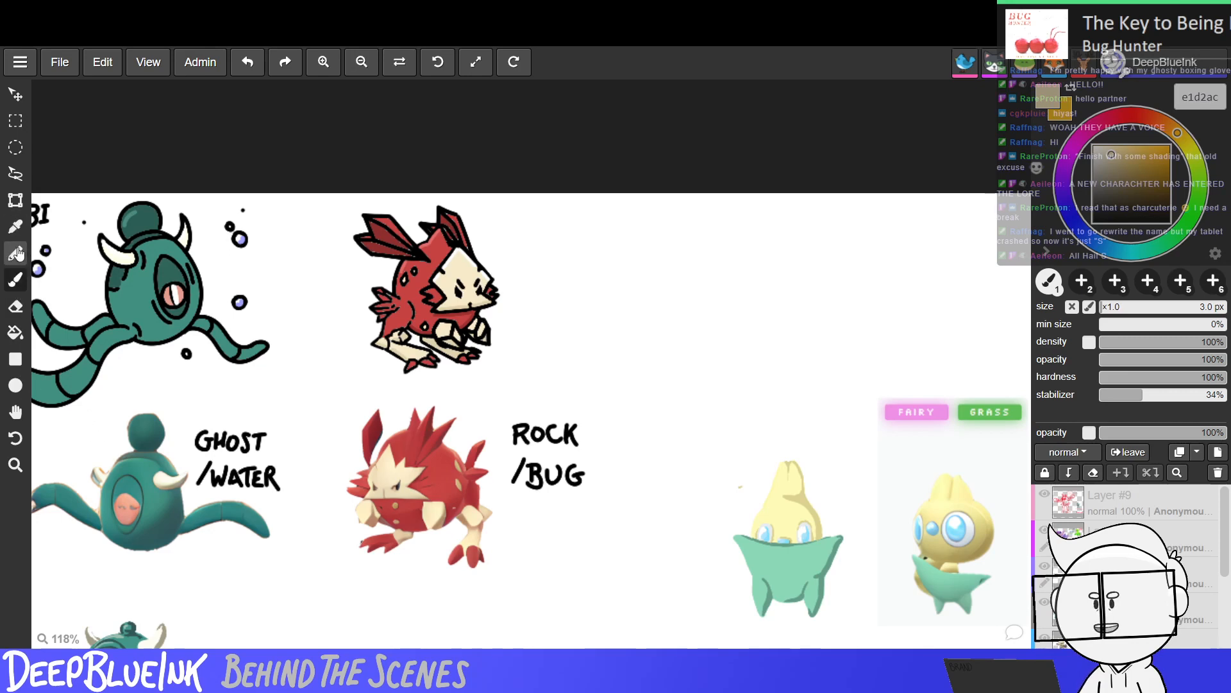
# Sample dark red 8e2e2d from the ear and shade the hind leg area with the 3 px brush and Fill tool.
pyautogui.click(14, 227)
pyautogui.click(394, 245)
pyautogui.press('b')
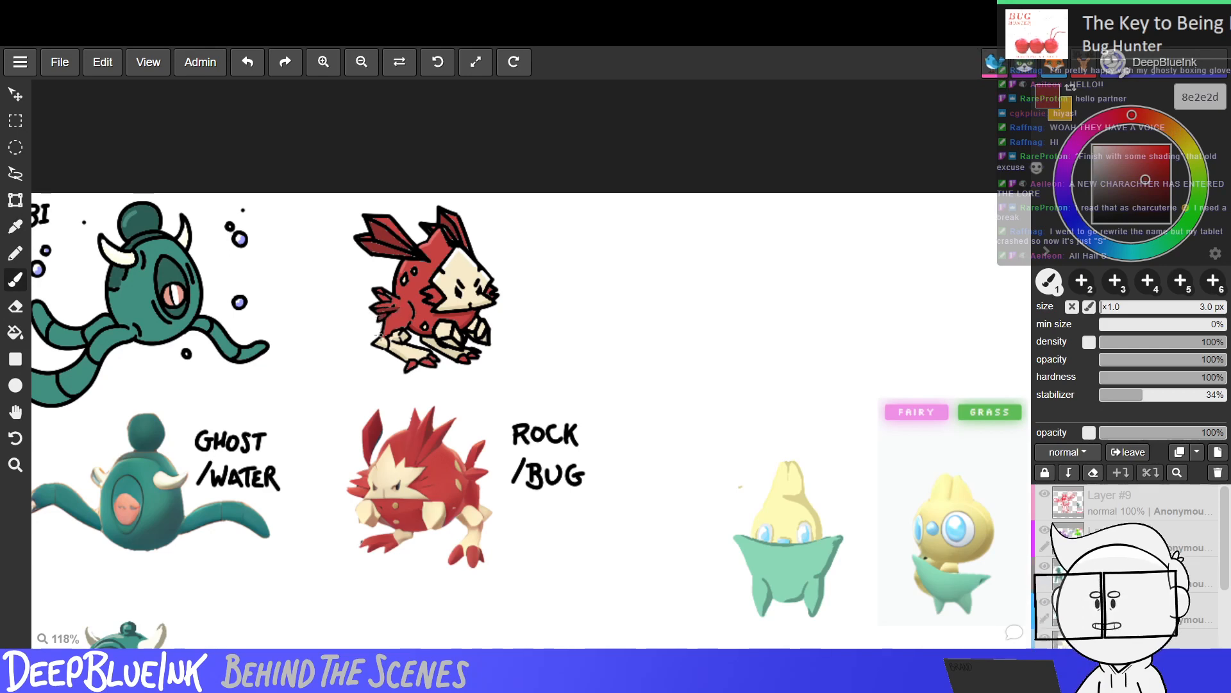
pyautogui.press('g')
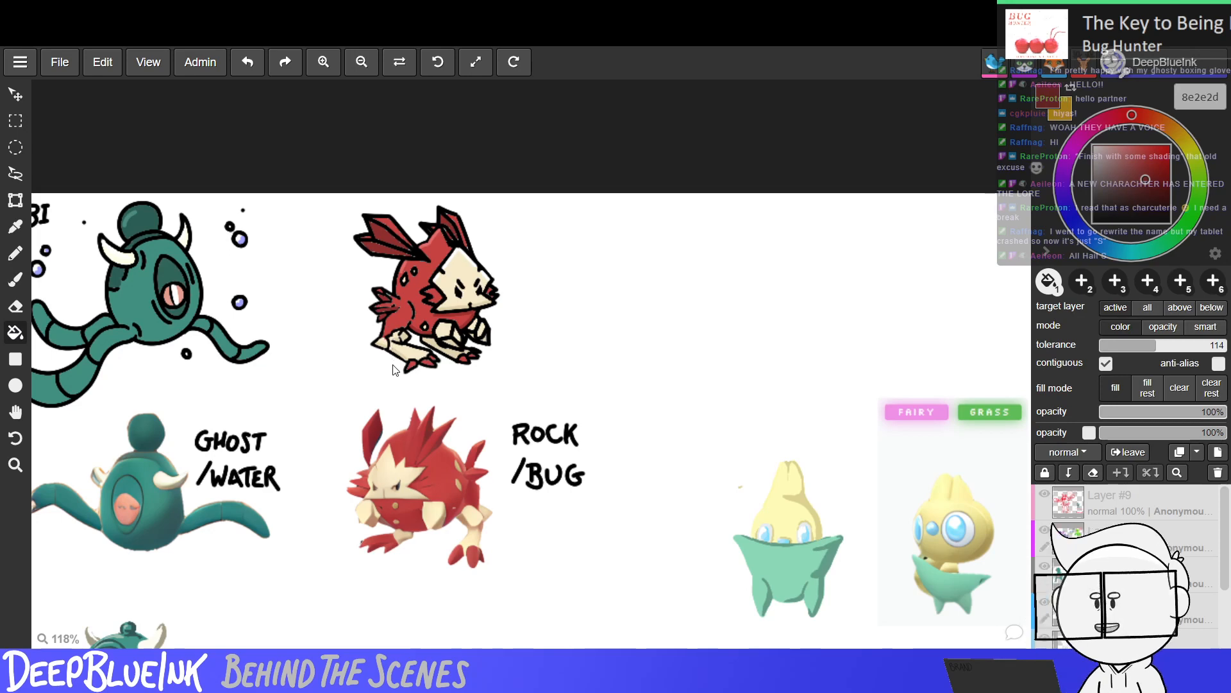
# Sample red c74341 from the body and black 000000 from the outlines, and touch up the line art between the ears with the brush.
pyautogui.click(15, 226)
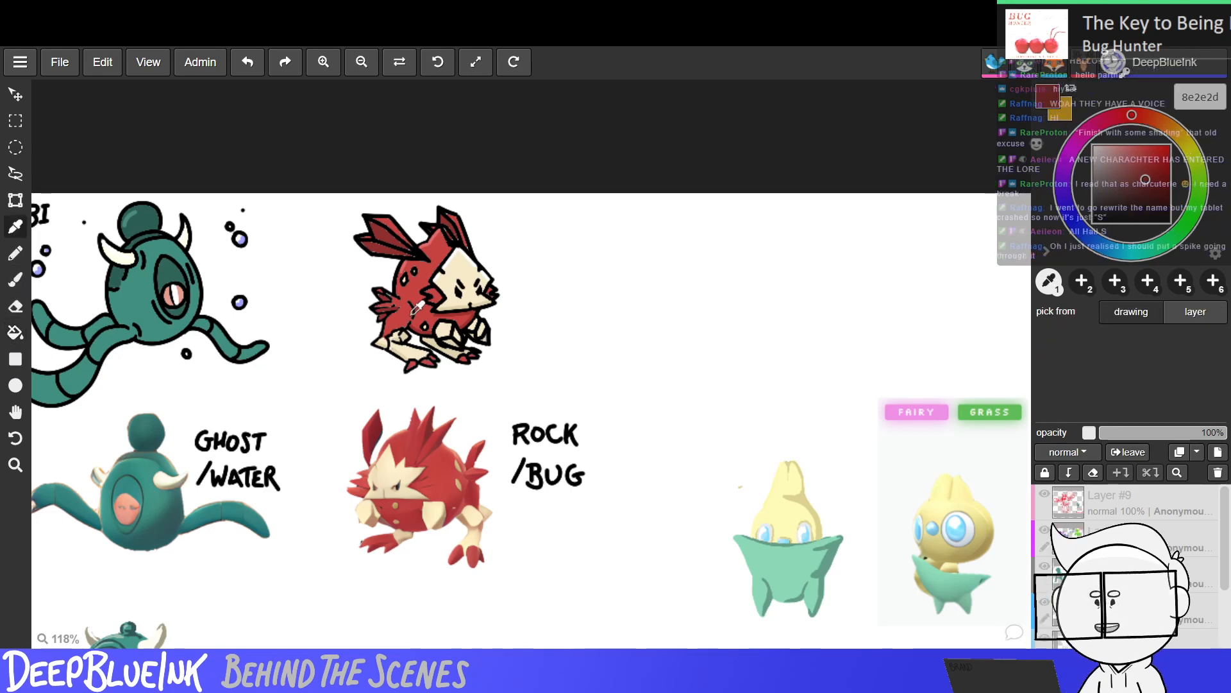
pyautogui.click(414, 306)
pyautogui.click(14, 279)
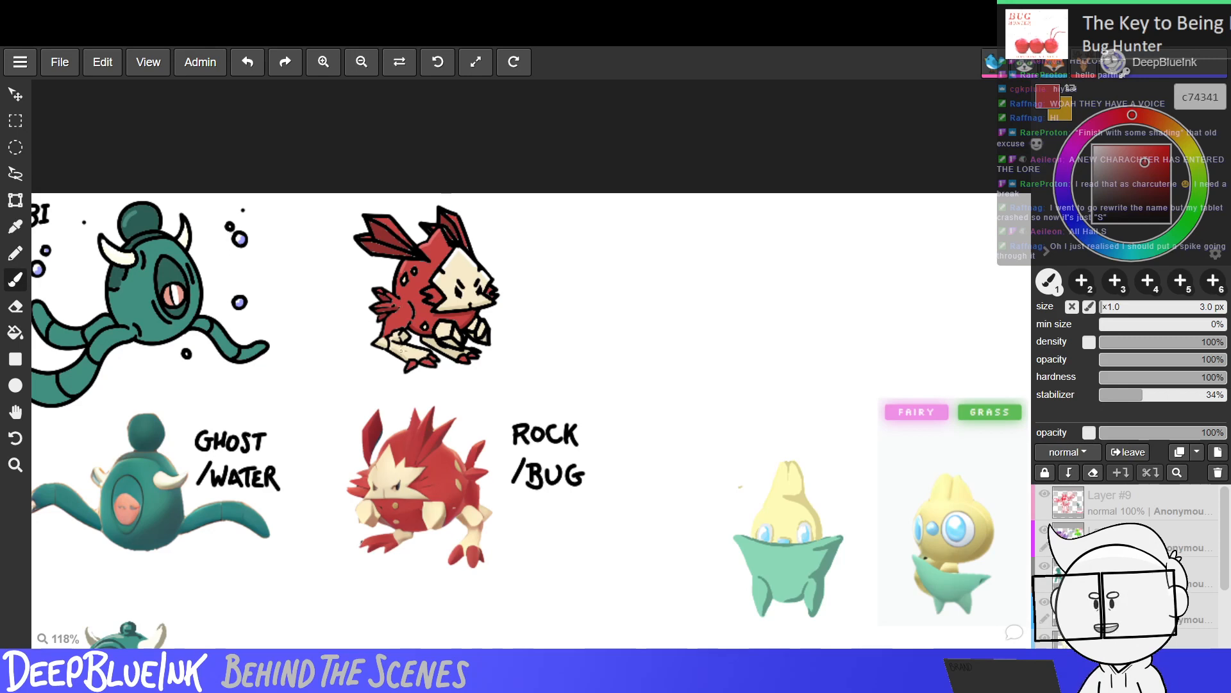
pyautogui.keyDown('alt'); pyautogui.click(426, 242); pyautogui.keyUp('alt')
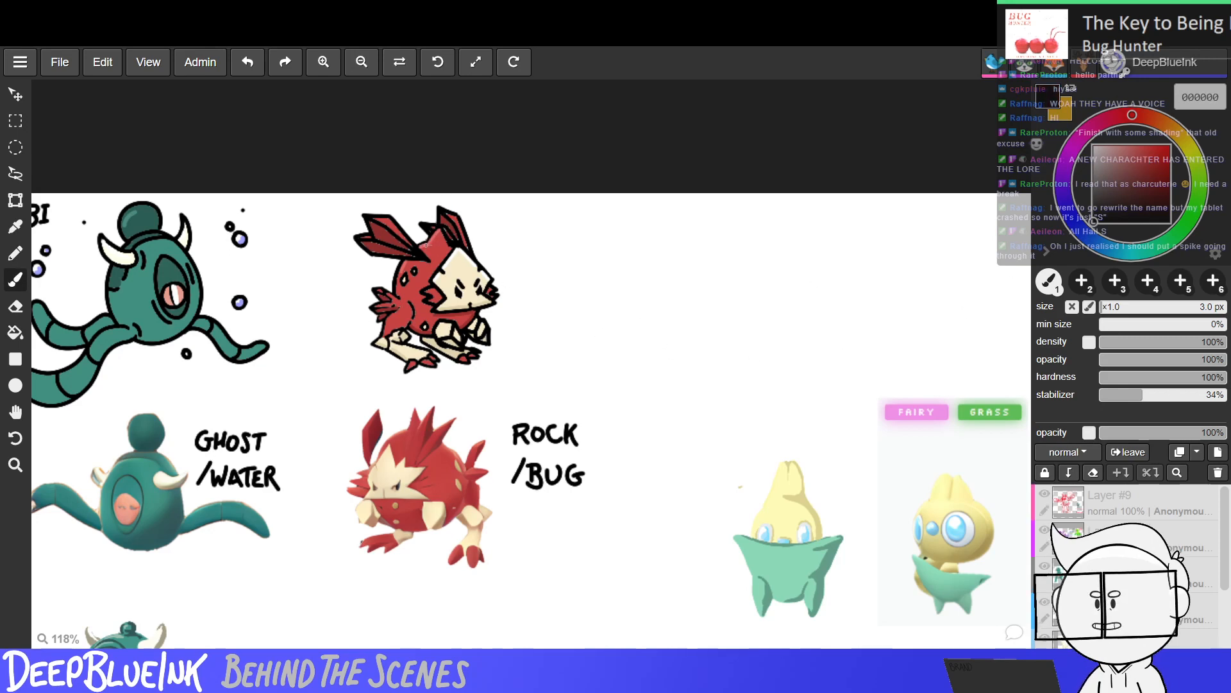
pyautogui.moveTo(426, 244); pyautogui.dragTo(441, 226)
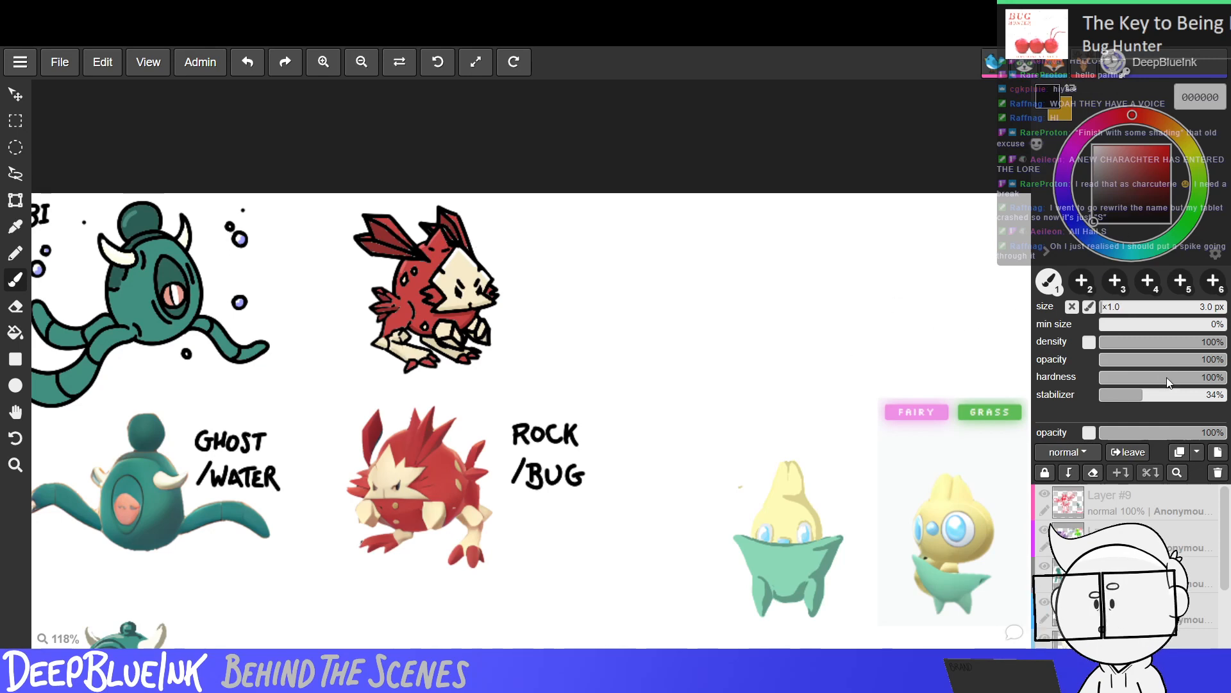
# Set the colour to grey a1a1a1 and try outlining a ground shadow beneath the creature's feet, undoing the unwanted brush strokes.
pyautogui.moveTo(1096, 207); pyautogui.dragTo(1093, 174)
pyautogui.moveTo(378, 353)
pyautogui.mouseDown()
pyautogui.moveTo(399, 384)
pyautogui.moveTo(467, 375)
pyautogui.mouseUp()
pyautogui.hotkey('ctrl', 'z')
pyautogui.moveTo(393, 358); pyautogui.dragTo(489, 360)
pyautogui.hotkey('ctrl', 'z')
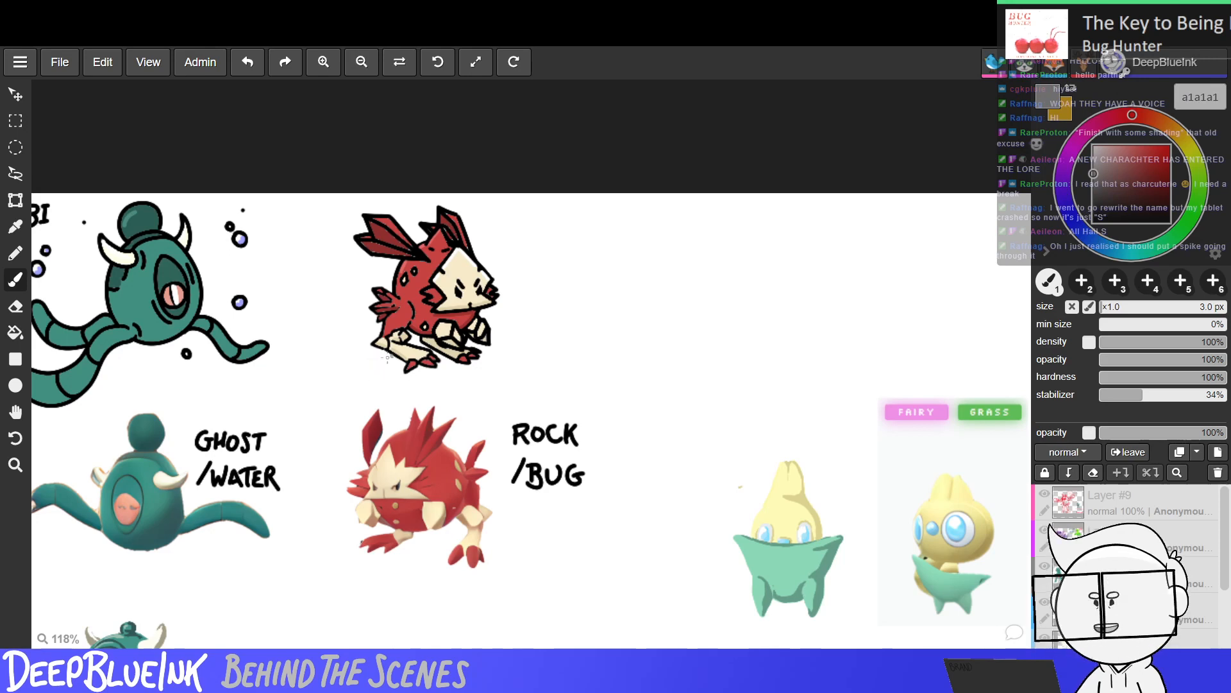
pyautogui.moveTo(399, 354)
pyautogui.mouseDown()
pyautogui.moveTo(469, 354)
pyautogui.moveTo(396, 372)
pyautogui.moveTo(491, 354)
pyautogui.mouseUp()
pyautogui.hotkey('ctrl', 'z')
pyautogui.hotkey('ctrl', 'z')
pyautogui.hotkey('ctrl', 'z')
pyautogui.hotkey('ctrl', 'z')
pyautogui.hotkey('ctrl', 'z')
pyautogui.hotkey('ctrl', 'z')
pyautogui.hotkey('ctrl', 'z')
pyautogui.moveTo(402, 366); pyautogui.dragTo(482, 351)
pyautogui.hotkey('ctrl', 'z')
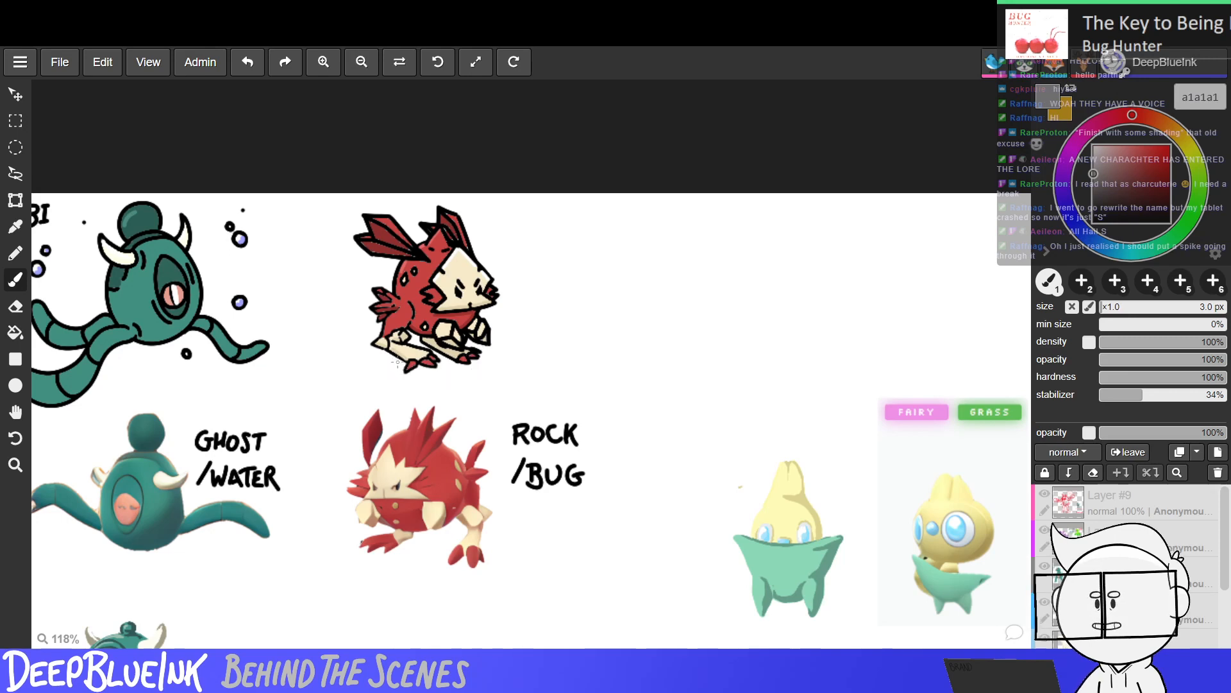
# Outline a flat oval ground shadow around the Rock/Bug creature's feet in grey a1a1a1 with the 3 px brush, undoing stray strokes.
pyautogui.moveTo(401, 363)
pyautogui.mouseDown()
pyautogui.moveTo(408, 374)
pyautogui.moveTo(475, 367)
pyautogui.moveTo(405, 370)
pyautogui.moveTo(429, 373)
pyautogui.moveTo(496, 359)
pyautogui.mouseUp()
pyautogui.hotkey('ctrl', 'z')
pyautogui.hotkey('ctrl', 'z')
pyautogui.hotkey('ctrl', 'z')
pyautogui.hotkey('ctrl', 'z')
pyautogui.hotkey('ctrl', 'z')
pyautogui.hotkey('ctrl', 'z')
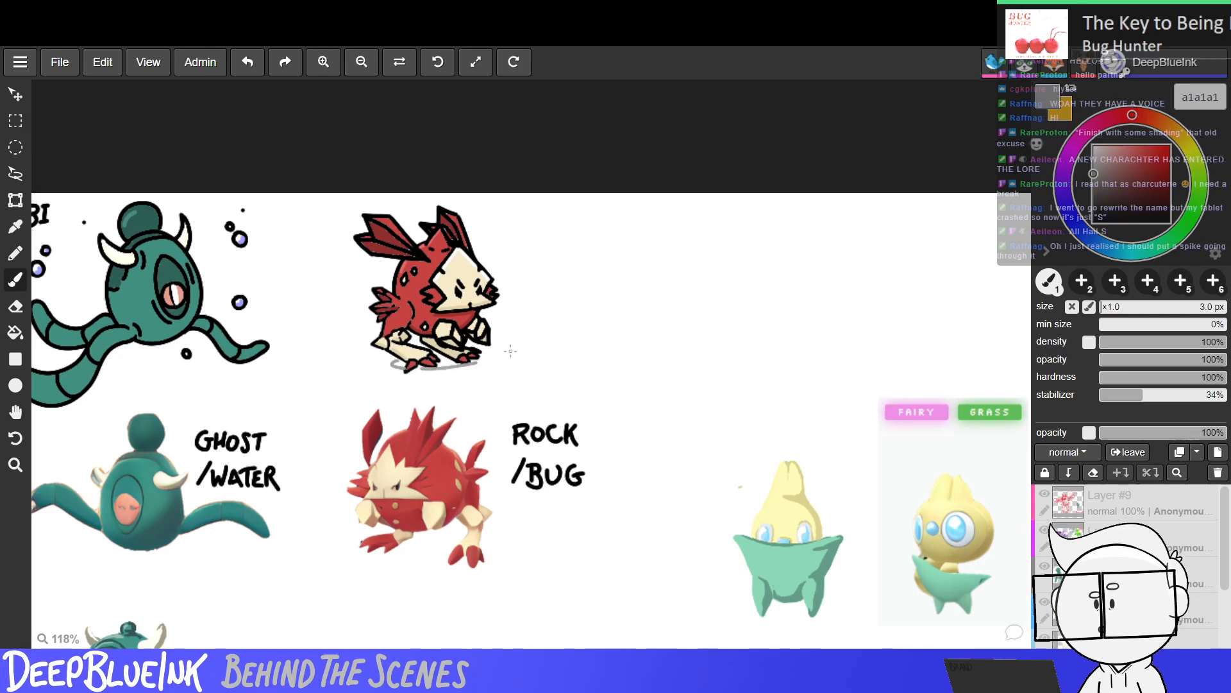
pyautogui.moveTo(418, 372); pyautogui.dragTo(482, 356)
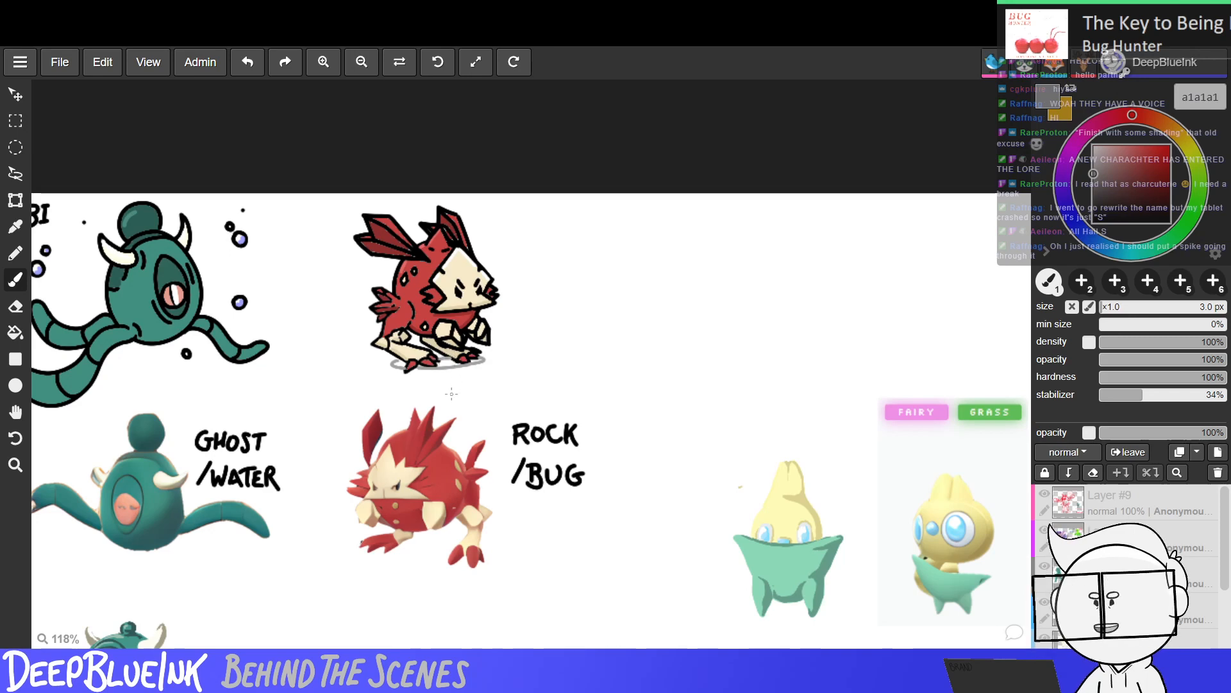
# Fill the outlined ground shadow beneath the creature with grey a1a1a1.
pyautogui.press('g')
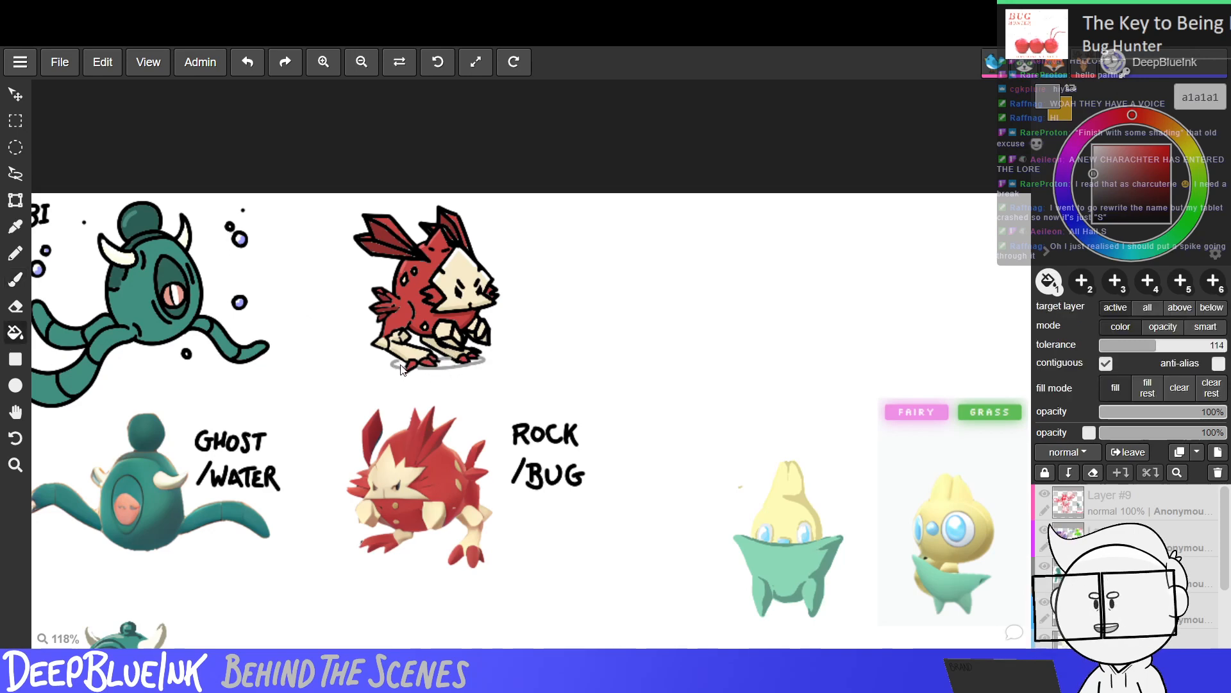
pyautogui.click(399, 367)
pyautogui.click(449, 368)
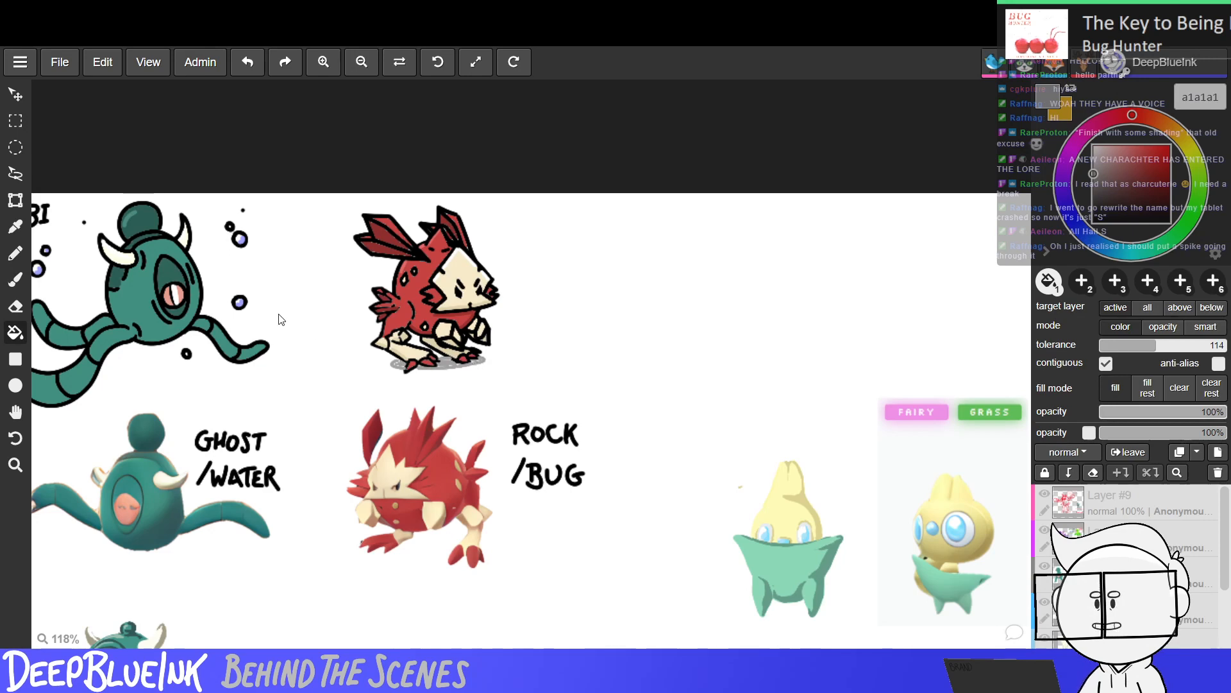
# Set the 3 px brush's colour to black 000000, and sample white ffffff from the blank canvas.
pyautogui.click(16, 254)
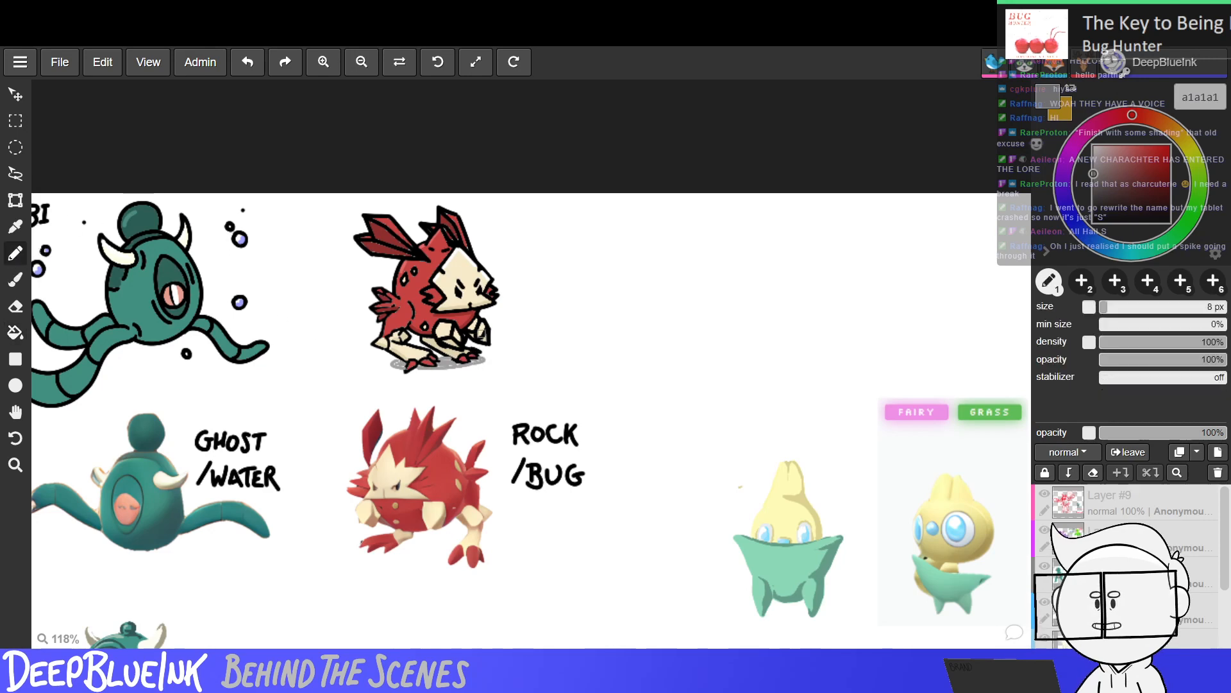
pyautogui.click(18, 280)
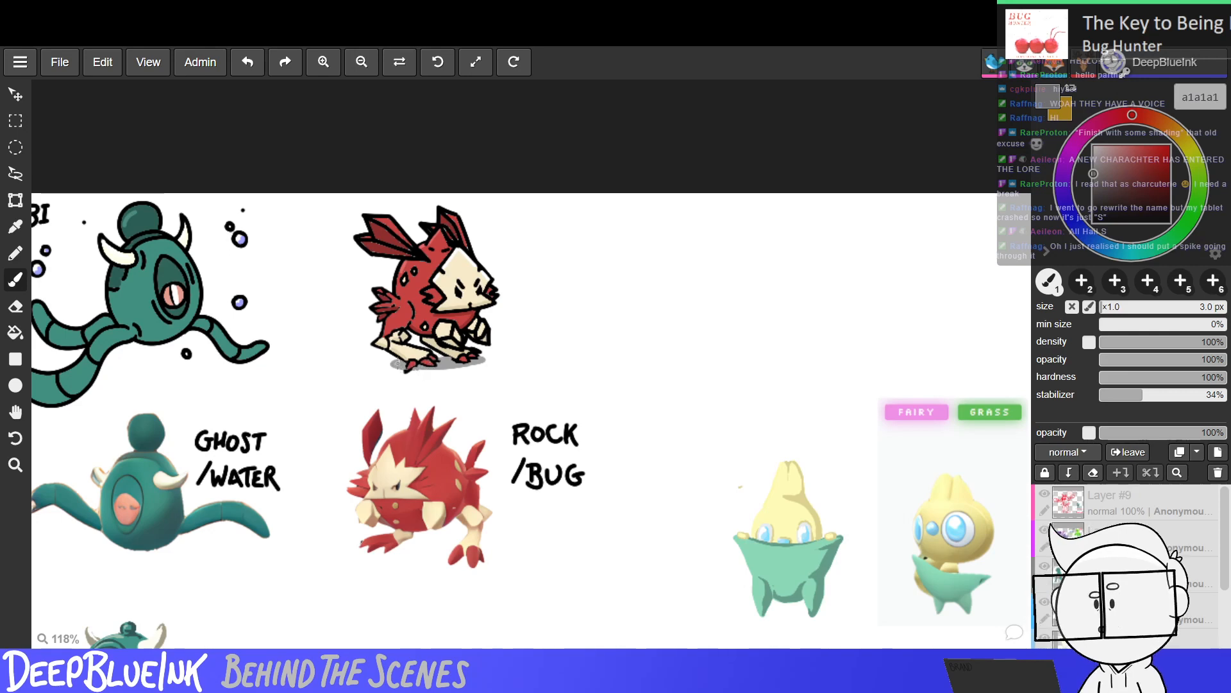
pyautogui.moveTo(1079, 199); pyautogui.dragTo(1094, 224)
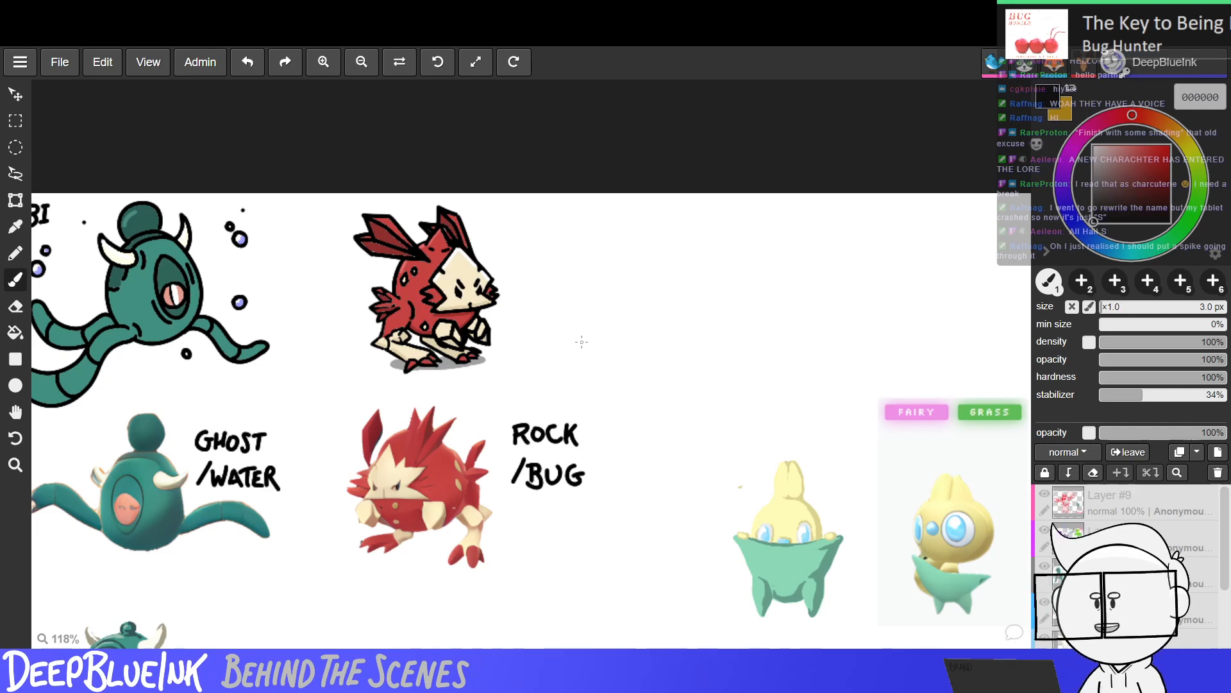
pyautogui.keyDown('alt'); pyautogui.click(598, 356); pyautogui.keyUp('alt')
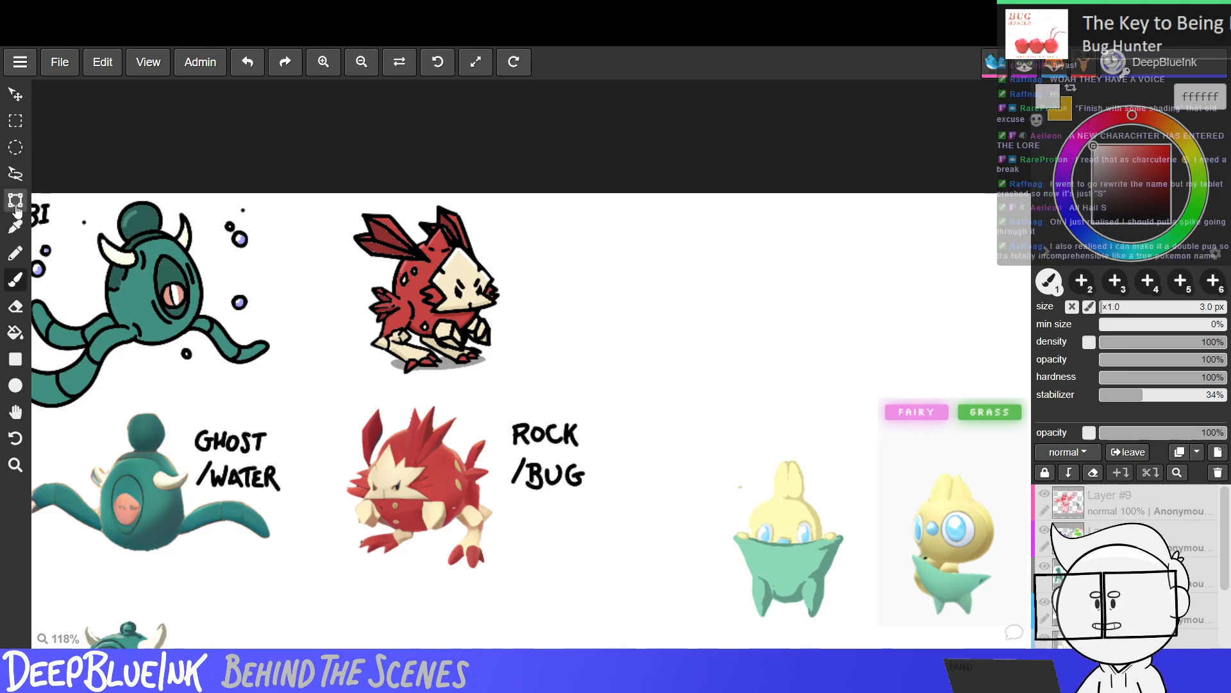
# Select the finished Rock/Bug drawing with a rectangular selection enclosing its ears and ground shadow, and start transforming it.
pyautogui.click(16, 121)
pyautogui.moveTo(330, 188); pyautogui.dragTo(521, 382)
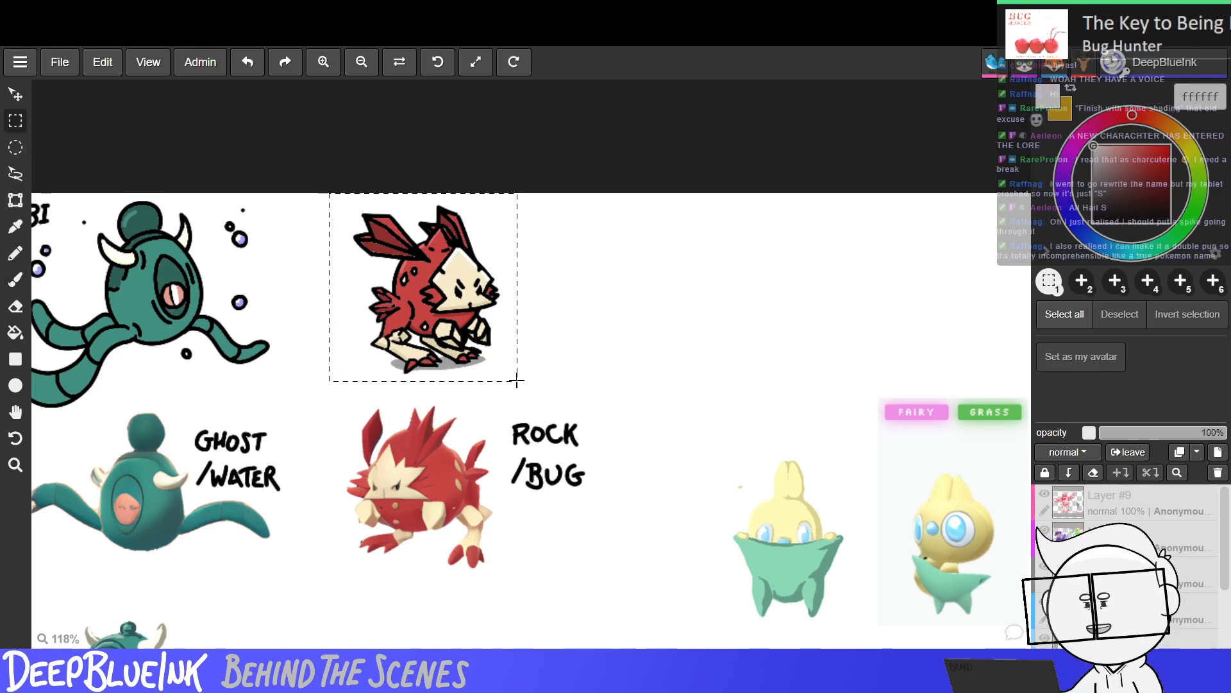
pyautogui.click(15, 201)
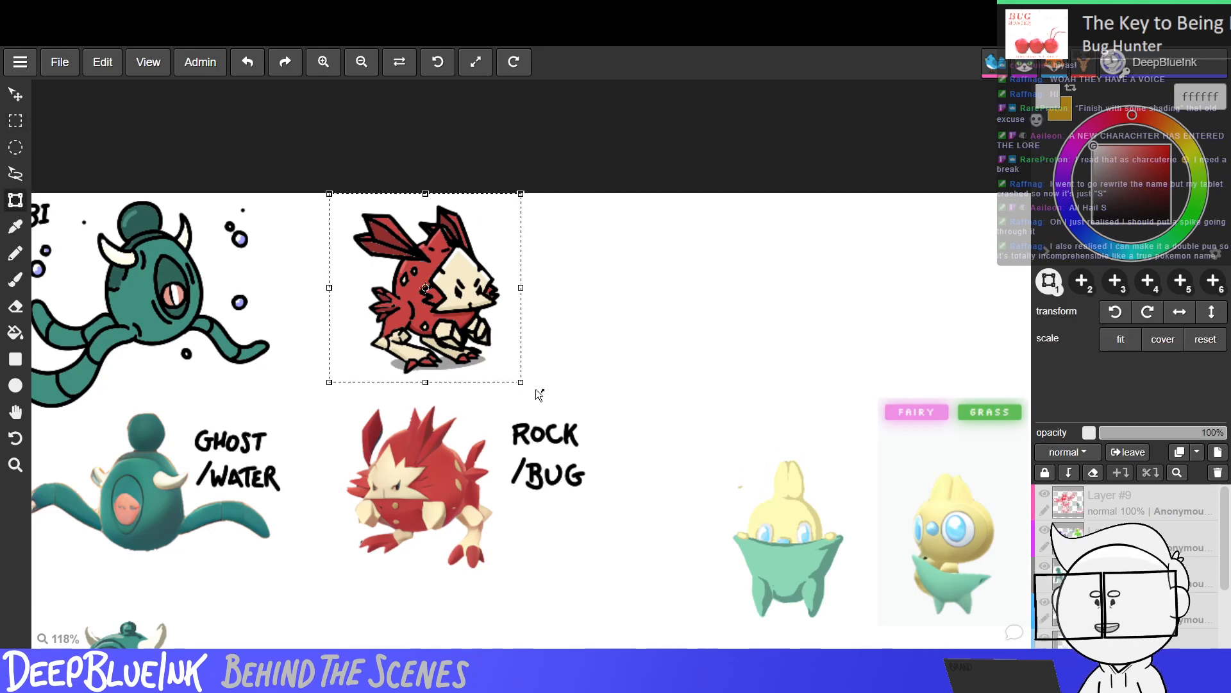
pyautogui.moveTo(546, 394); pyautogui.dragTo(540, 401)
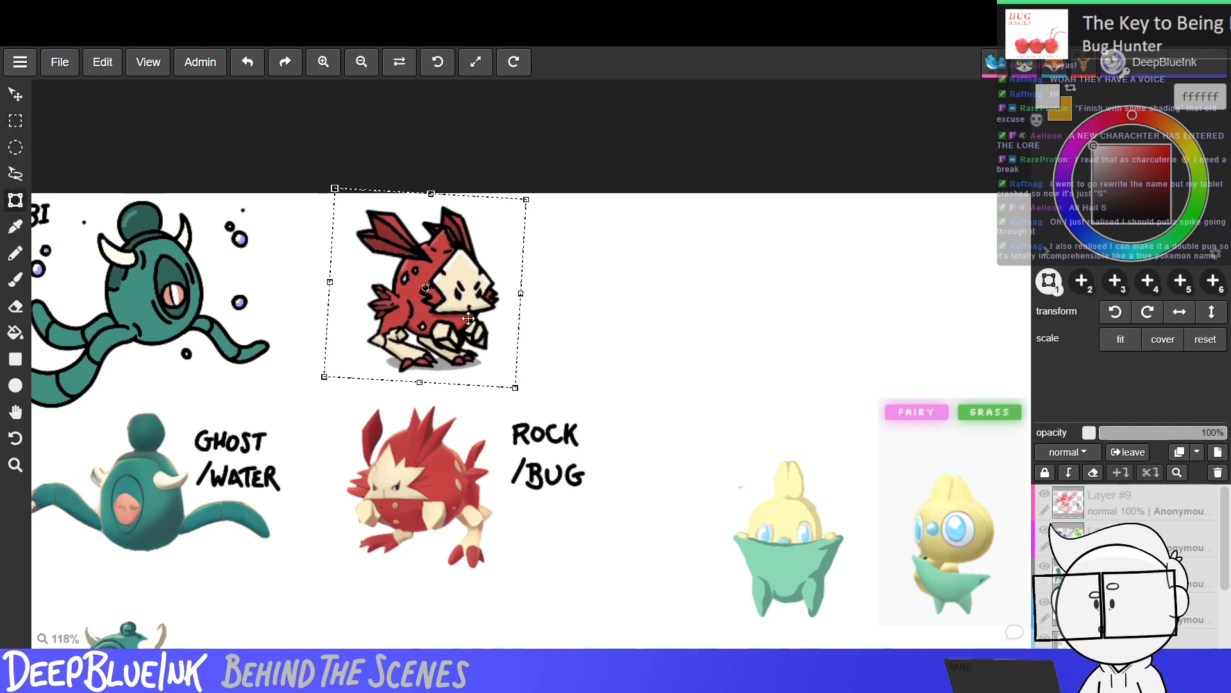
pyautogui.moveTo(468, 318); pyautogui.dragTo(445, 325)
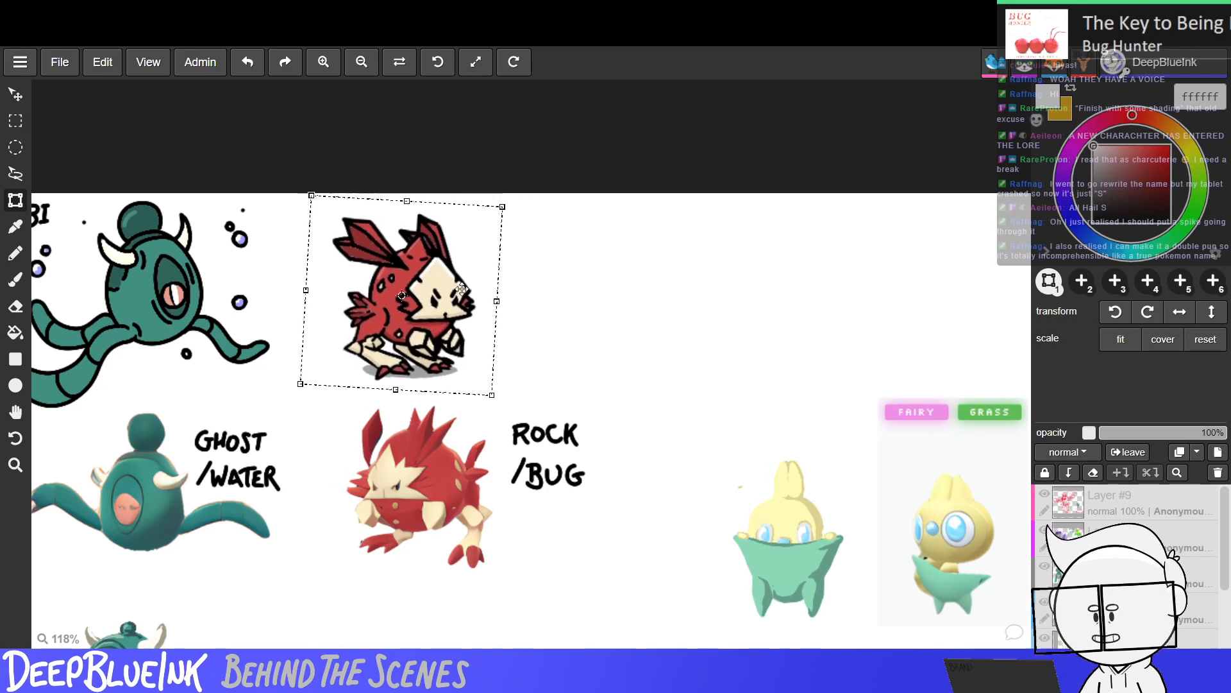
pyautogui.moveTo(503, 207); pyautogui.dragTo(464, 248)
pyautogui.press('Escape')
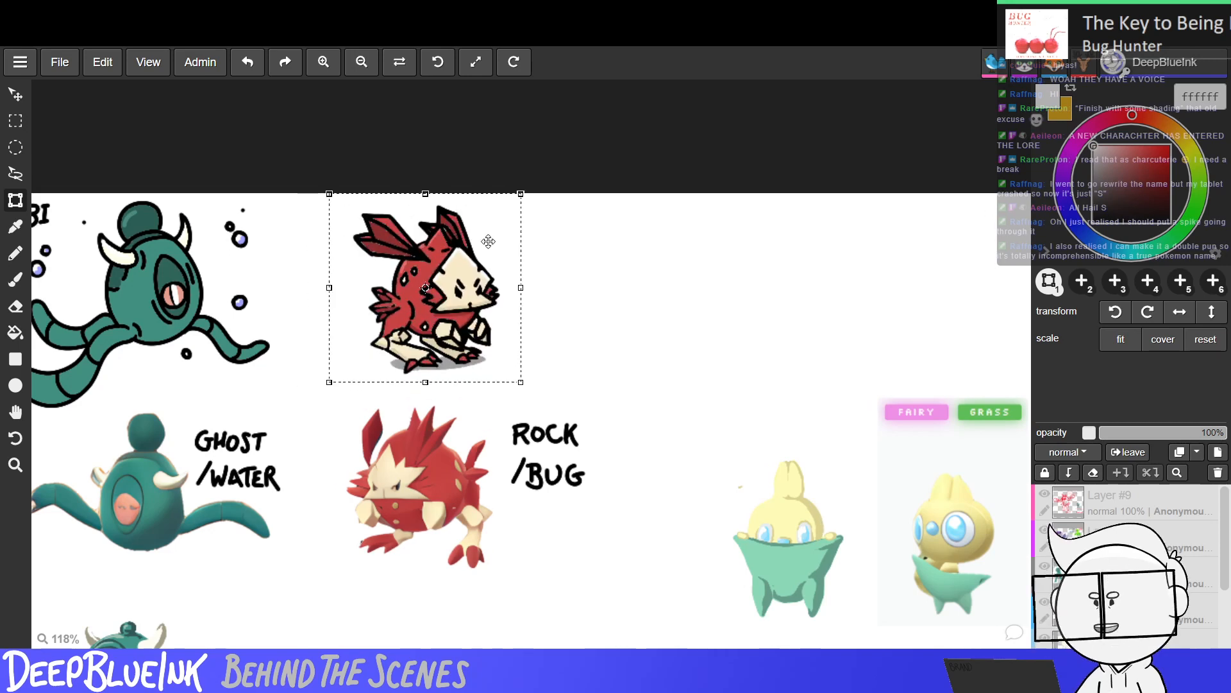
# Shrink the selected Rock/Bug drawing slightly, rotate it a few degrees clockwise, move it closer above its reference, and deselect it.
pyautogui.moveTo(520, 194); pyautogui.dragTo(501, 215)
pyautogui.moveTo(514, 388); pyautogui.dragTo(505, 393)
pyautogui.moveTo(453, 329); pyautogui.dragTo(440, 340)
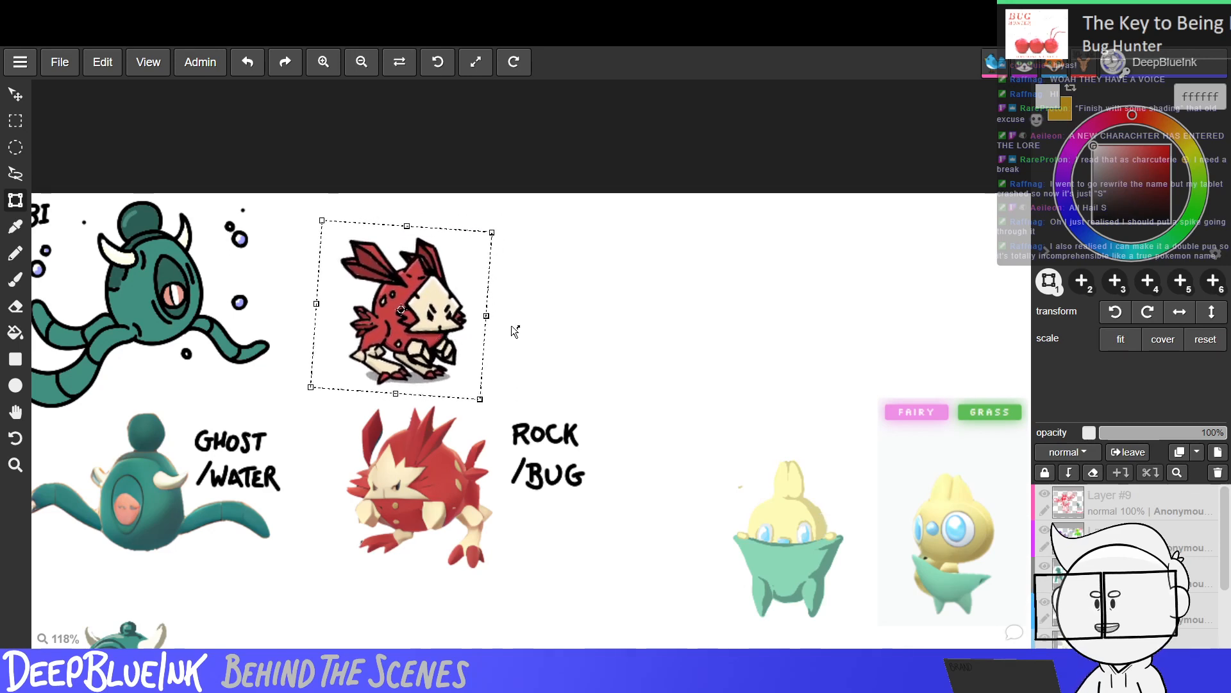
pyautogui.click(13, 120)
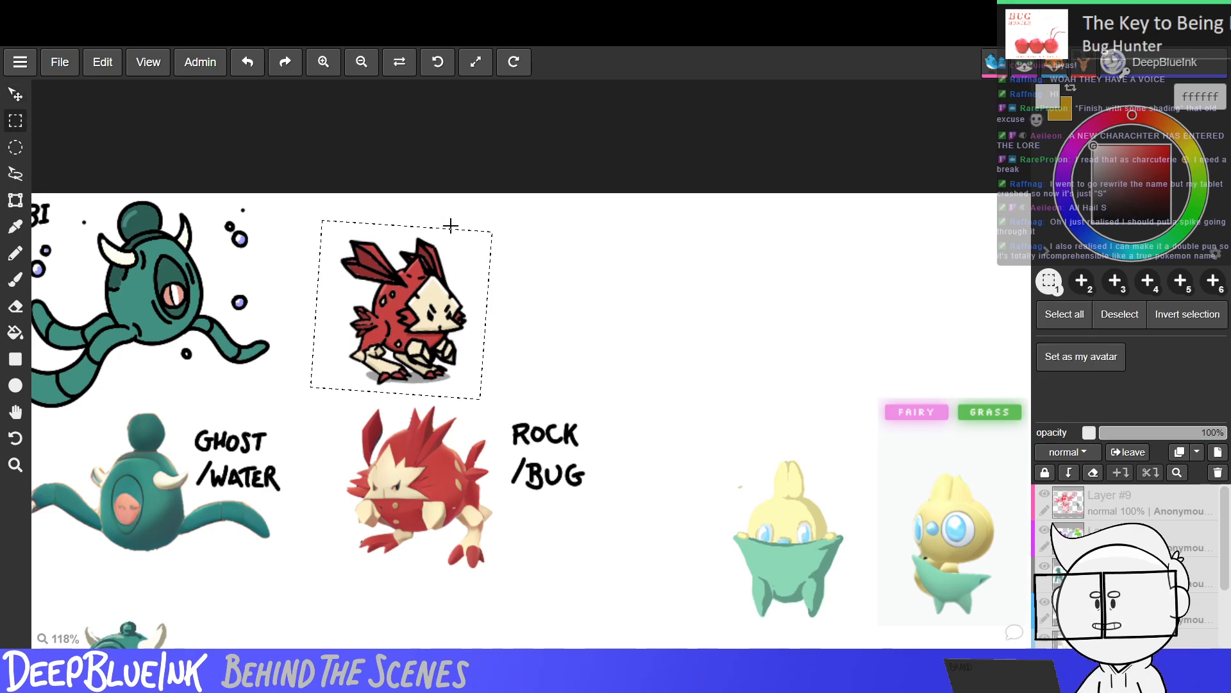
pyautogui.click(562, 286)
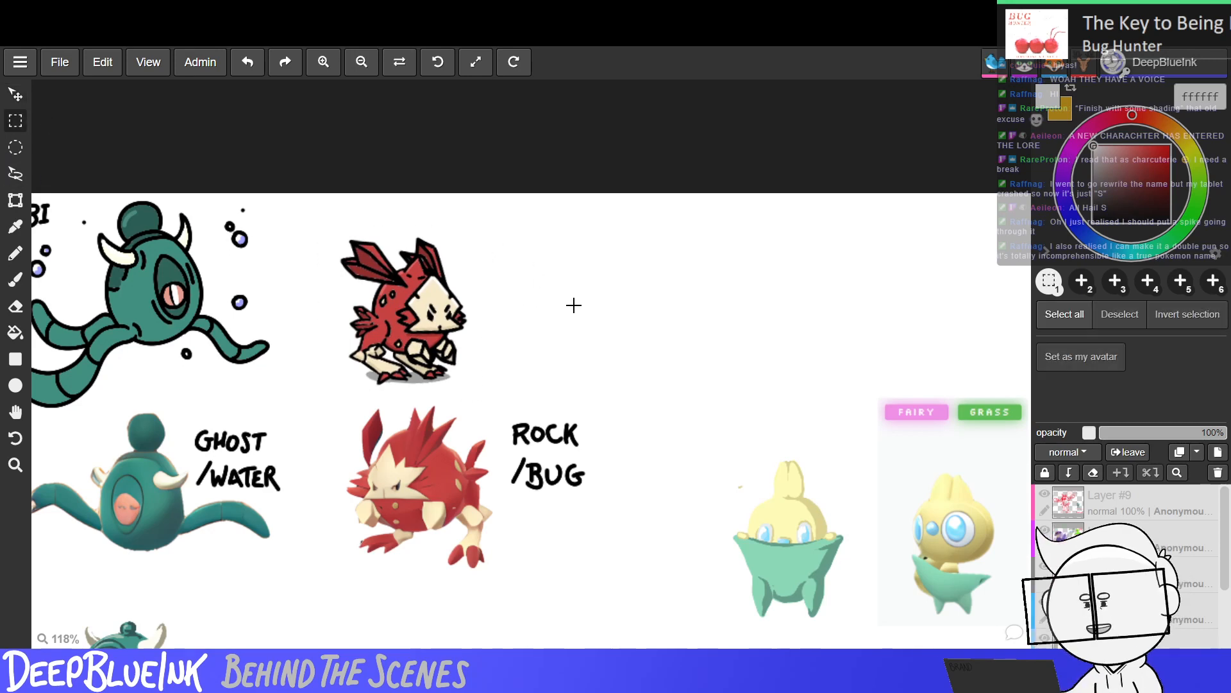
# Select the finished Rock/Bug drawing with a rectangular selection, nudge it slightly up and to the right above its reference, and deselect it.
pyautogui.moveTo(311, 225); pyautogui.dragTo(495, 392)
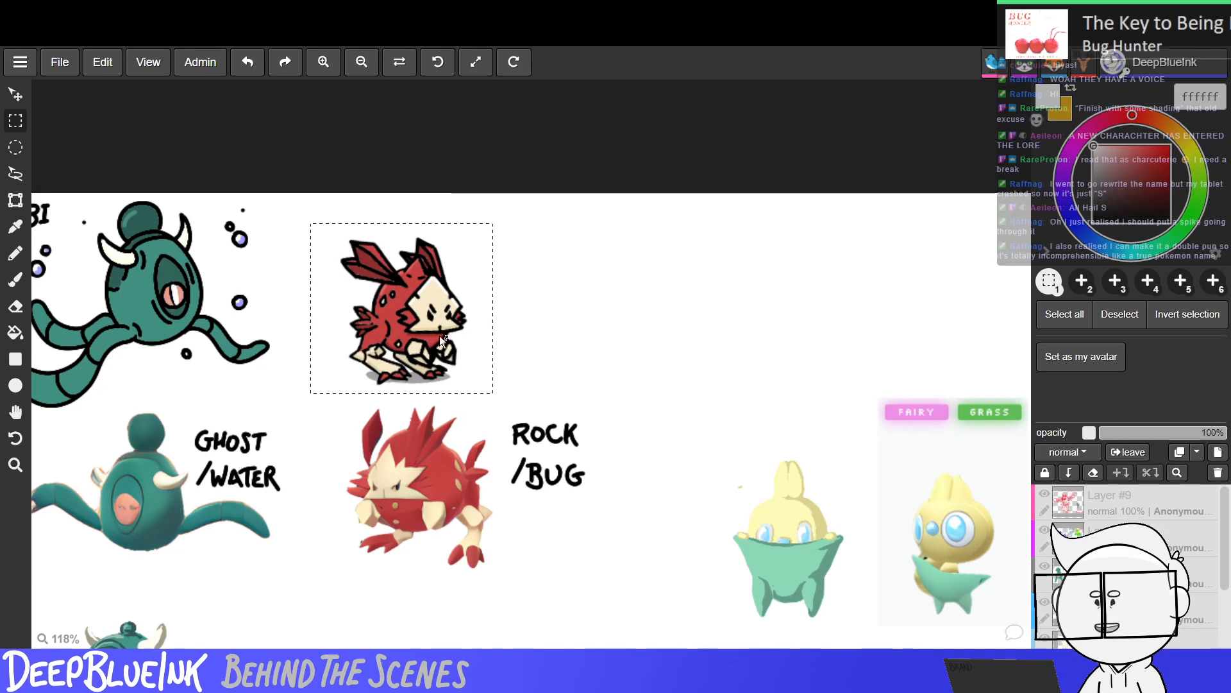
pyautogui.press('t')
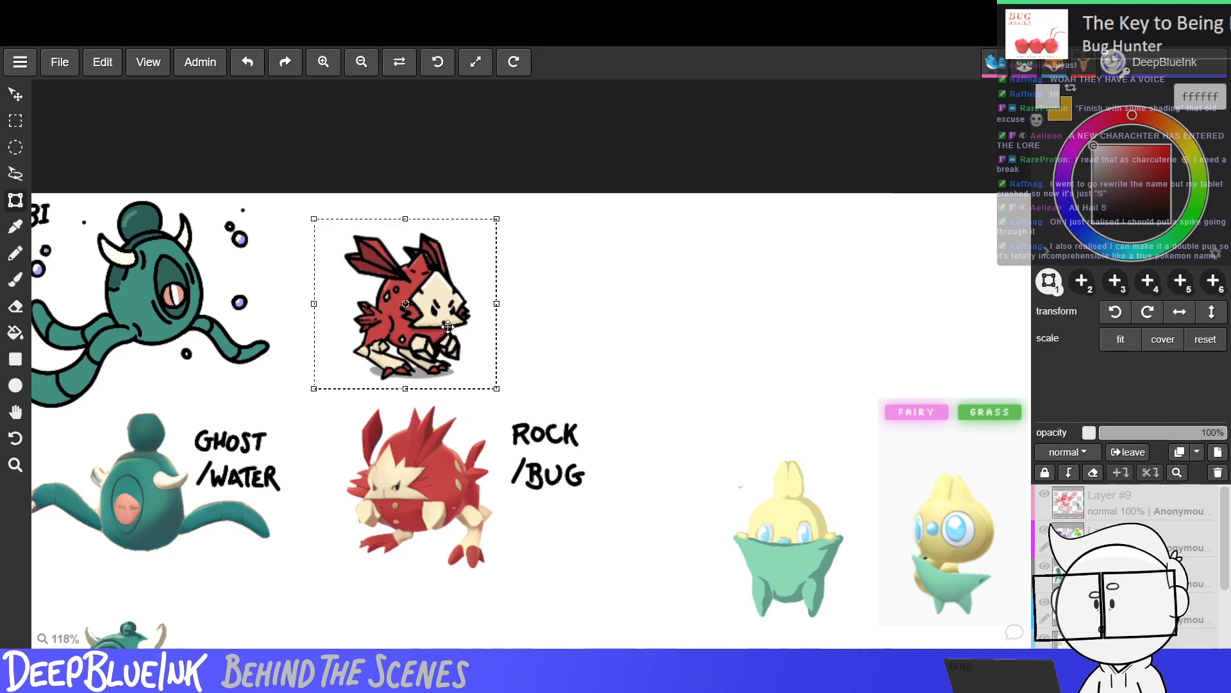
pyautogui.press('h')
pyautogui.moveTo(565, 339); pyautogui.dragTo(665, 316)
pyautogui.press('t')
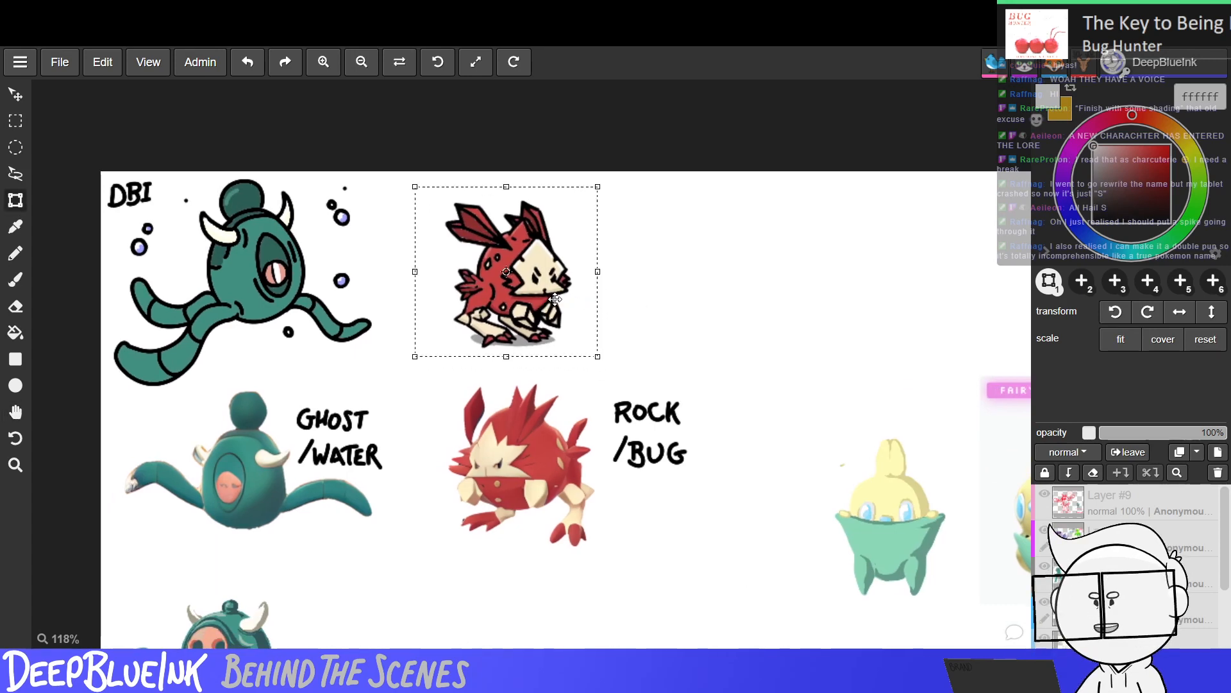
pyautogui.moveTo(557, 303); pyautogui.dragTo(560, 303)
pyautogui.click(12, 228)
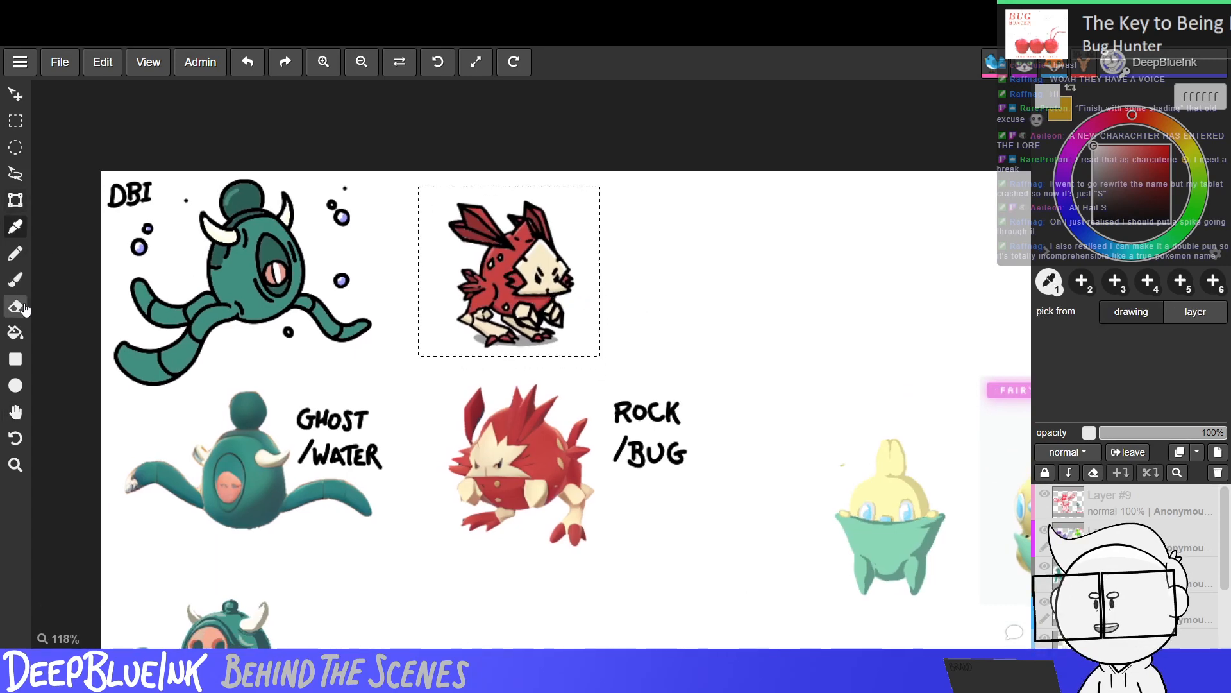
pyautogui.click(15, 120)
pyautogui.click(678, 319)
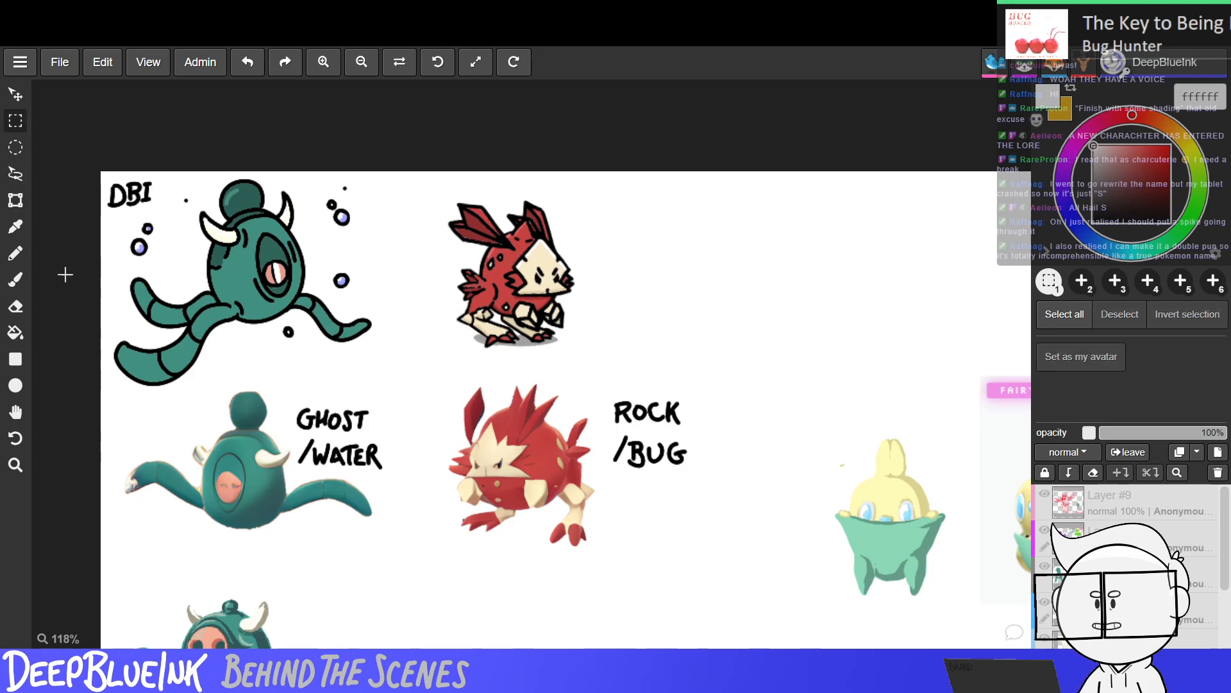
# Switch to the Brush tool and look over the other participants' creature drawings across the shared canvas.
pyautogui.click(15, 279)
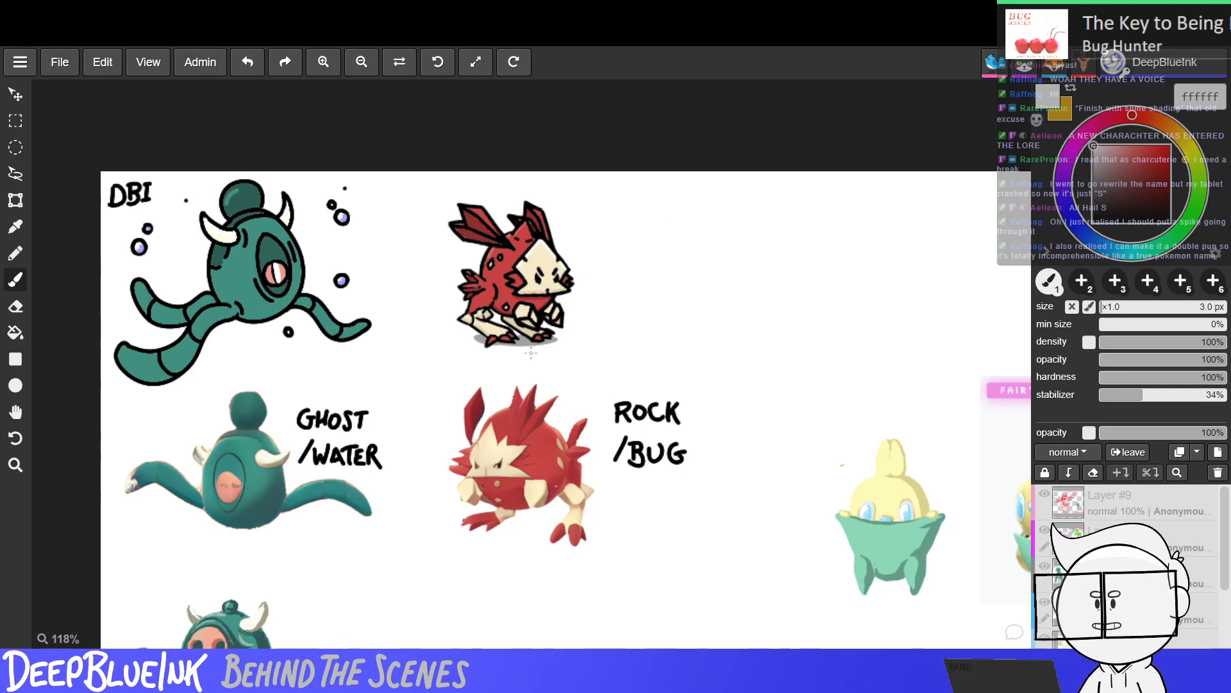
pyautogui.scroll(-3, 531, 352)
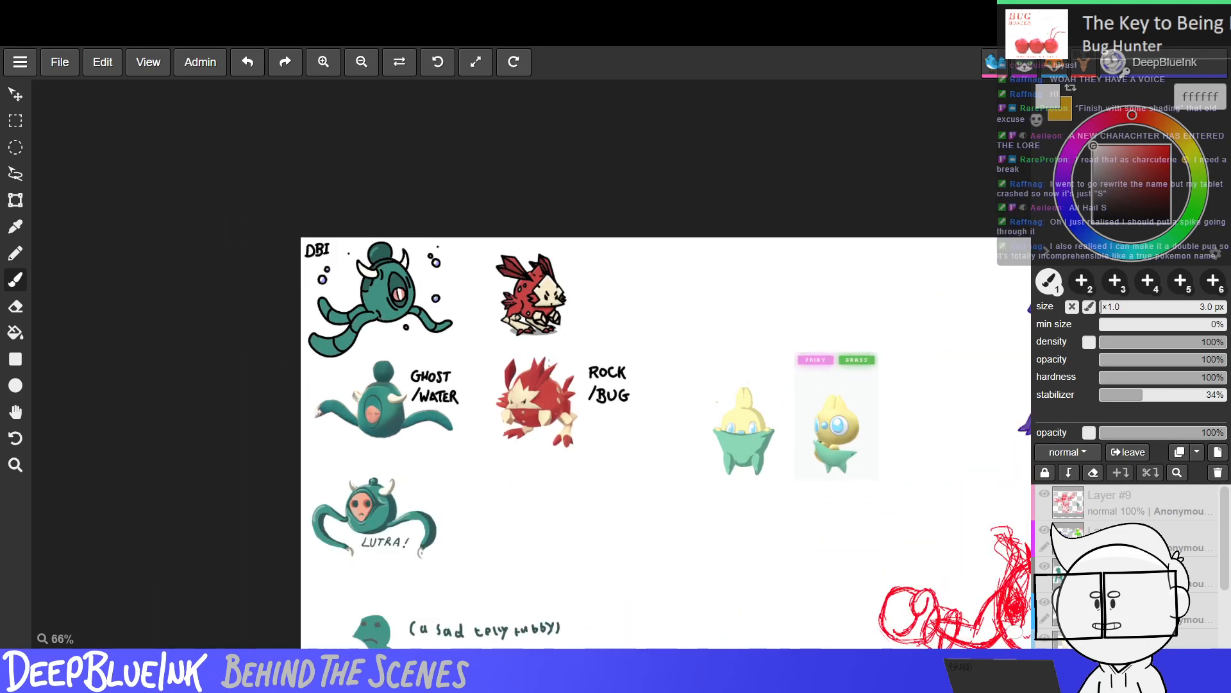
pyautogui.press('space')
pyautogui.moveTo(493, 539); pyautogui.dragTo(456, 492)
pyautogui.moveTo(549, 504); pyautogui.dragTo(495, 484)
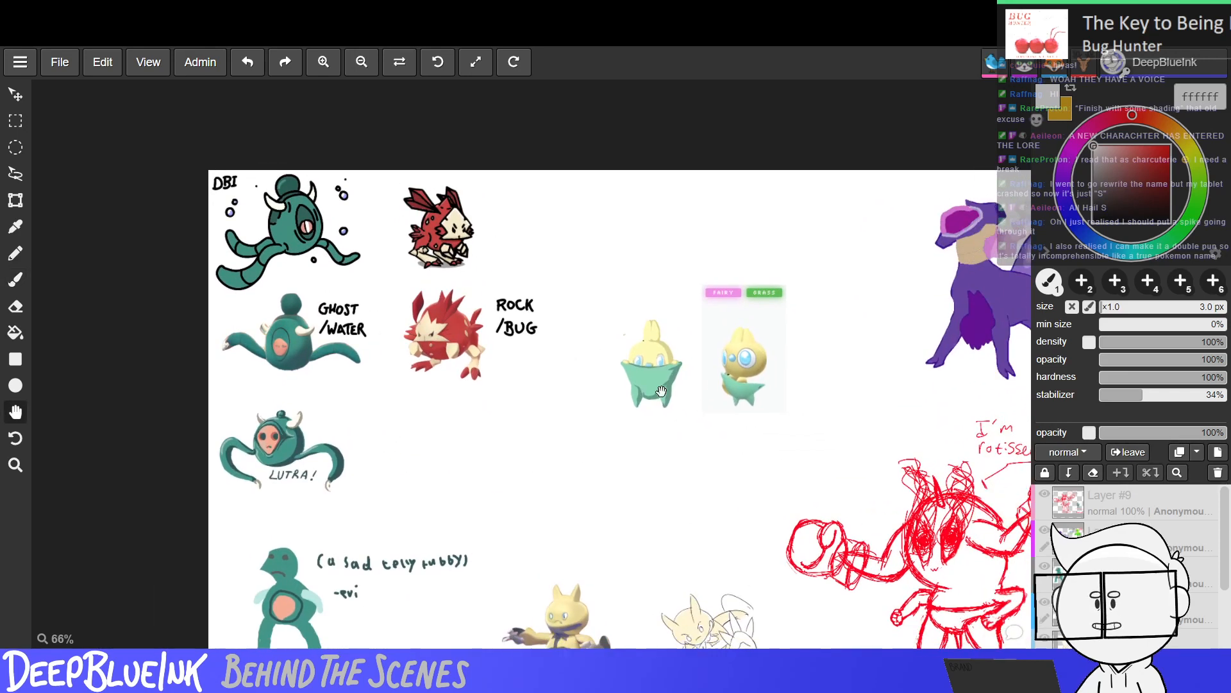
pyautogui.press('space')
pyautogui.moveTo(708, 384); pyautogui.dragTo(665, 370)
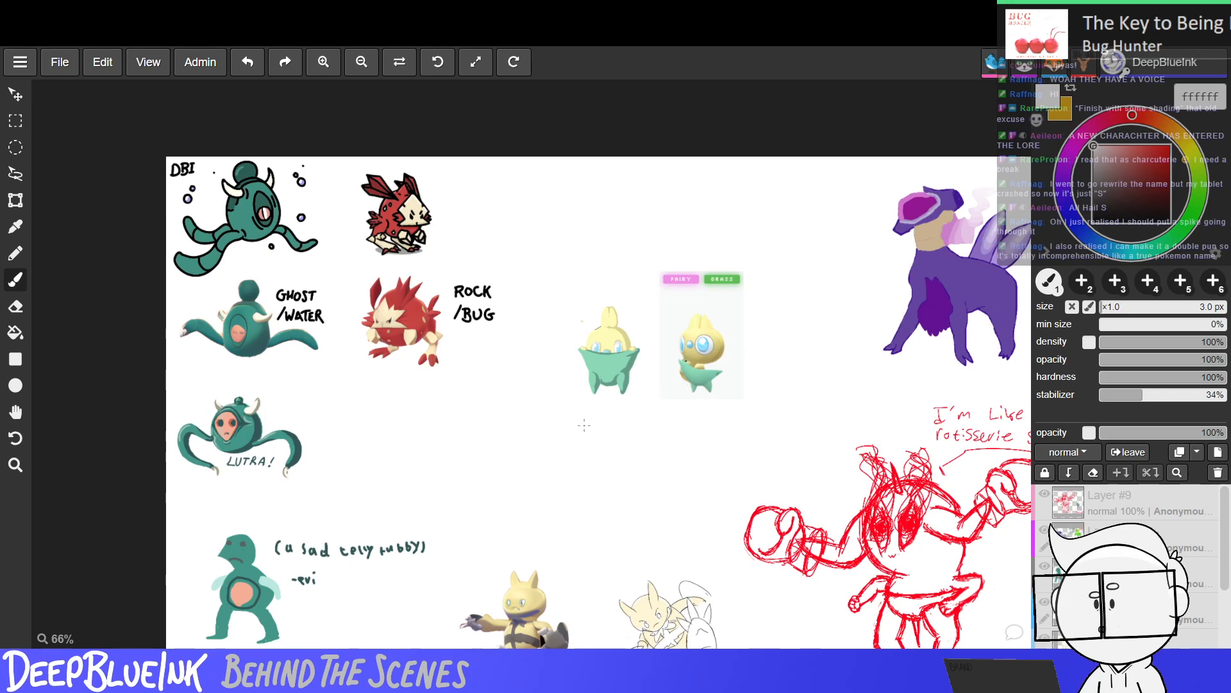
pyautogui.press('h')
pyautogui.moveTo(612, 403); pyautogui.dragTo(476, 461)
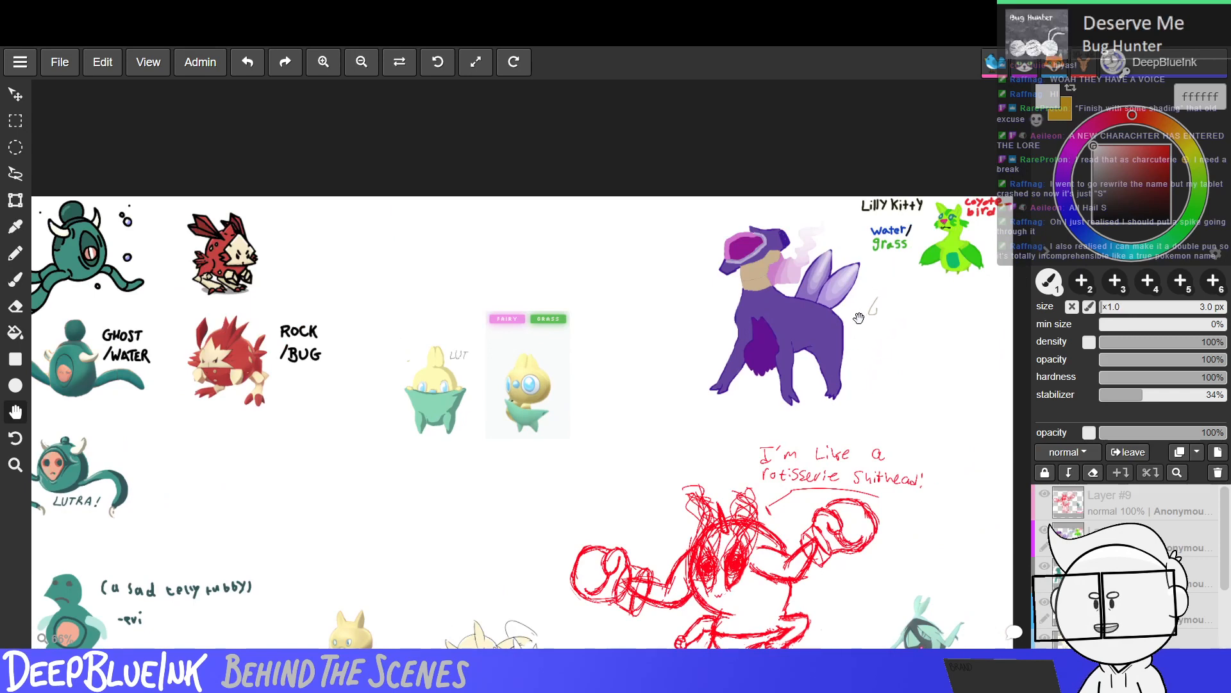
pyautogui.press('b')
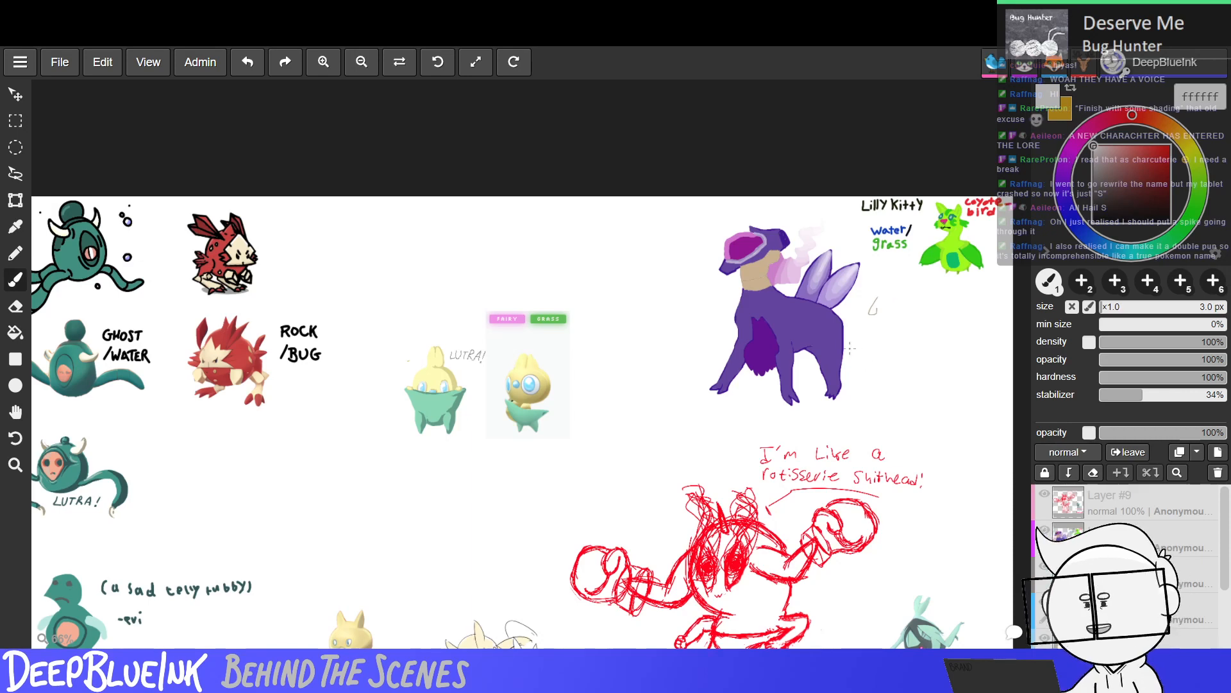
pyautogui.press('space')
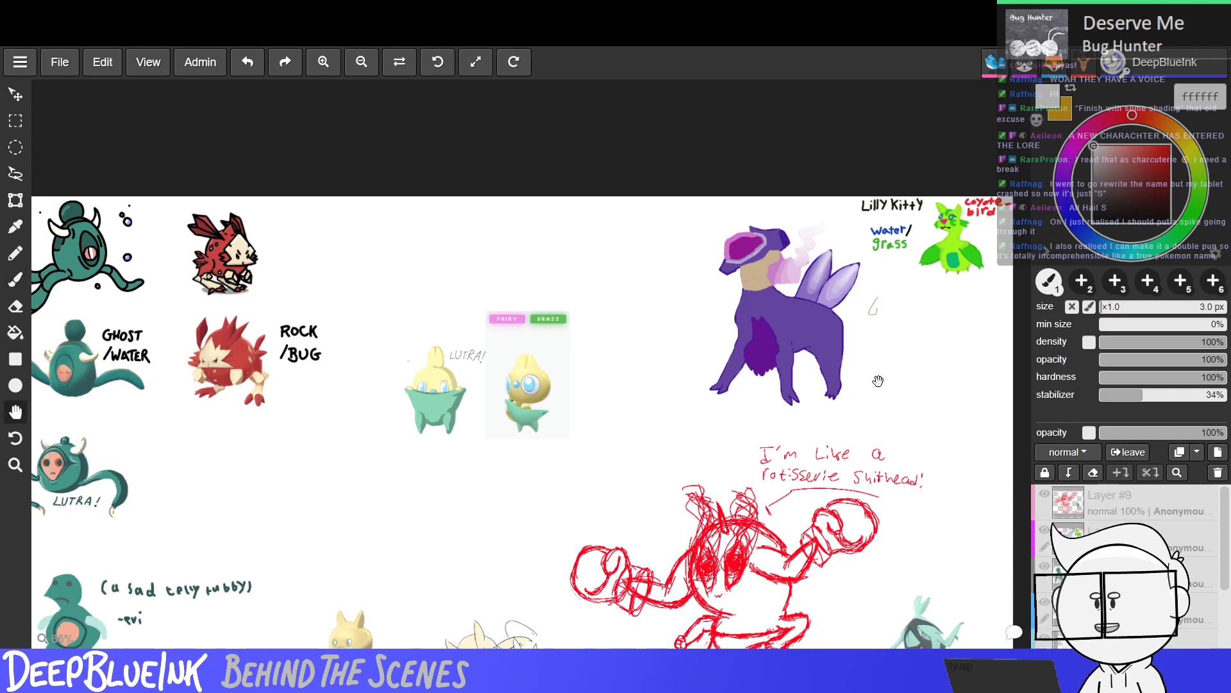
pyautogui.moveTo(884, 447); pyautogui.dragTo(880, 286)
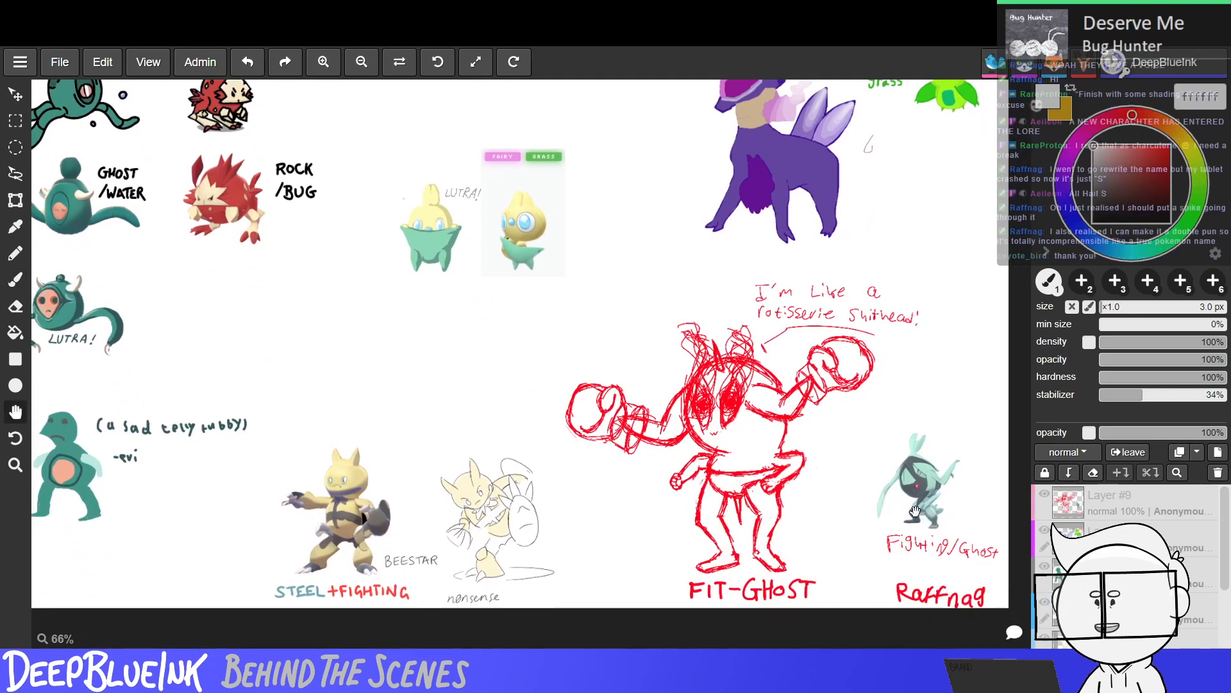
pyautogui.moveTo(726, 507); pyautogui.dragTo(792, 475)
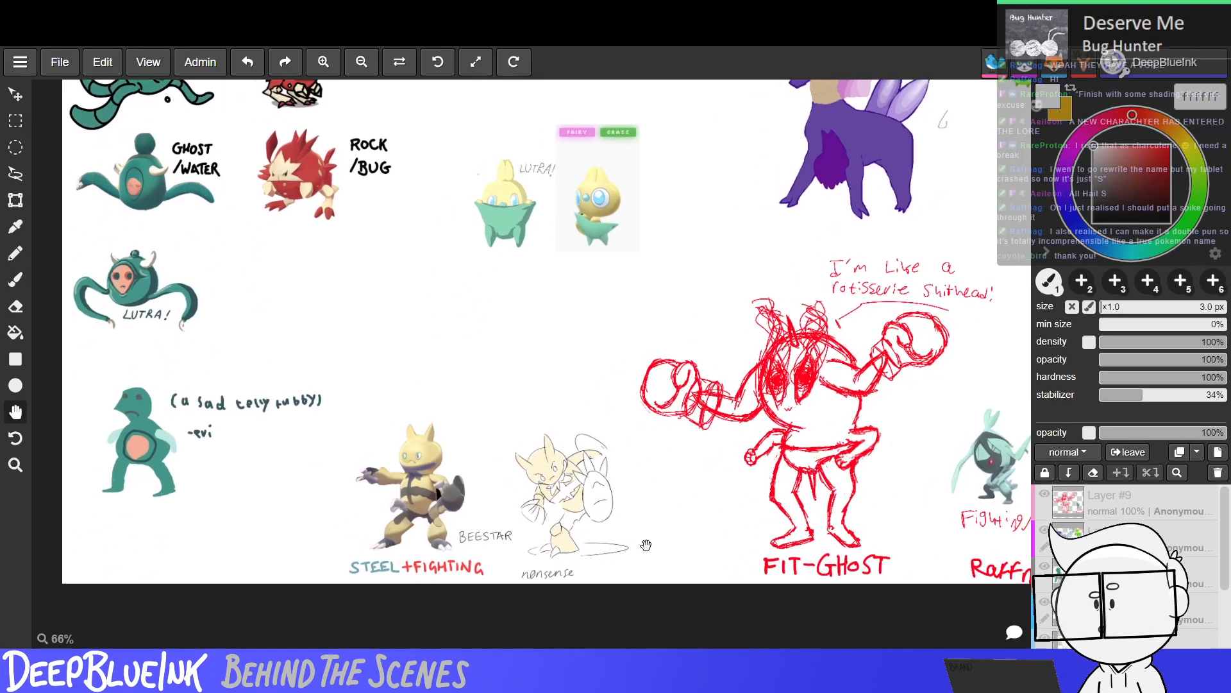
pyautogui.moveTo(645, 494); pyautogui.dragTo(676, 532)
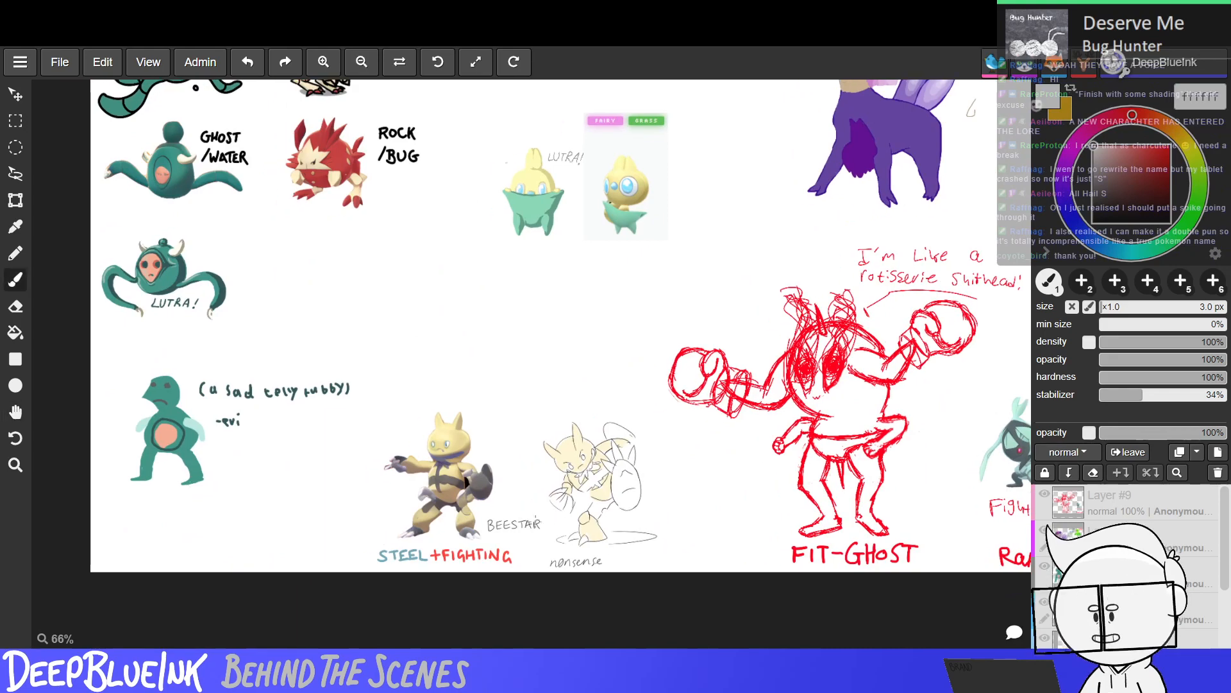
# Examine the Steel+Fighting reference and the sketch beside it up close, and review the shared canvas as a whole.
pyautogui.scroll(3, 536, 531)
pyautogui.scroll(-3, 536, 532)
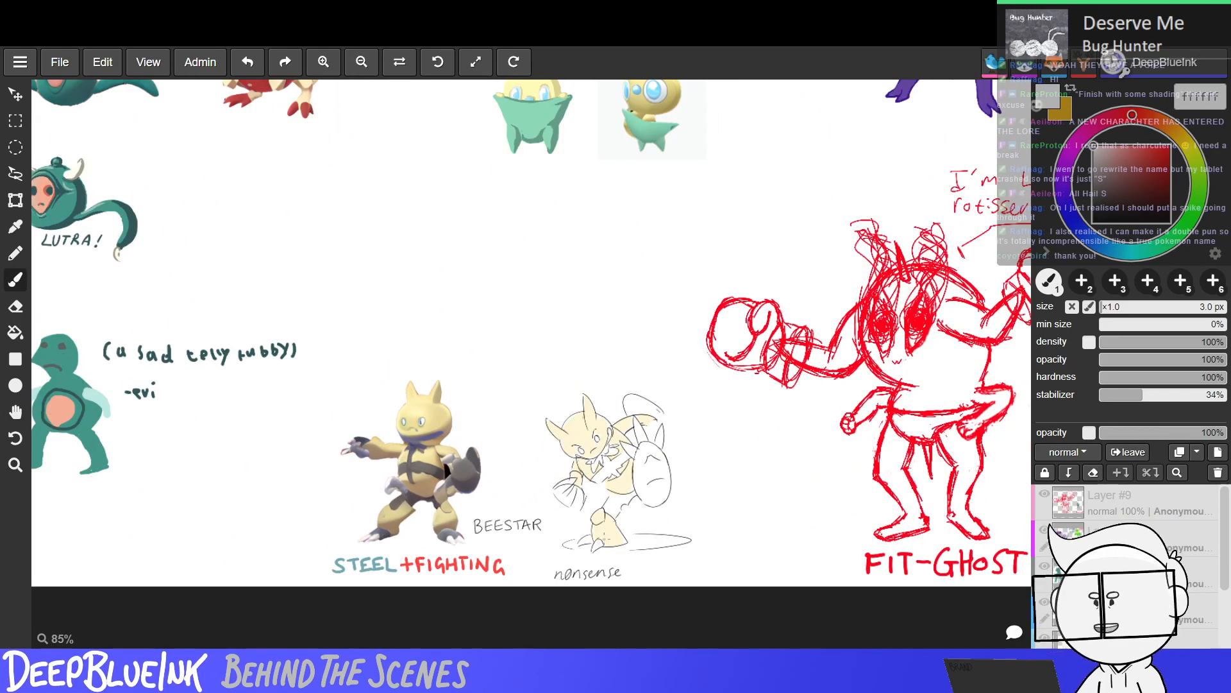
pyautogui.scroll(5, 606, 531)
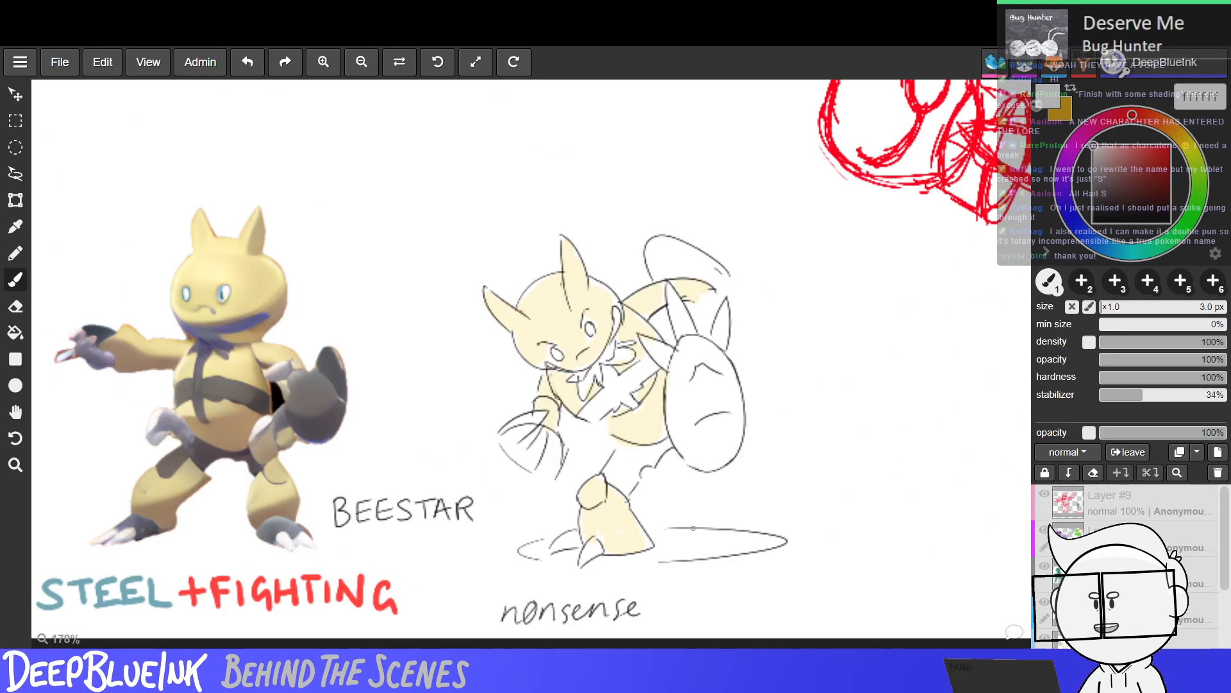
pyautogui.scroll(-3, 692, 517)
pyautogui.scroll(-3, 692, 517)
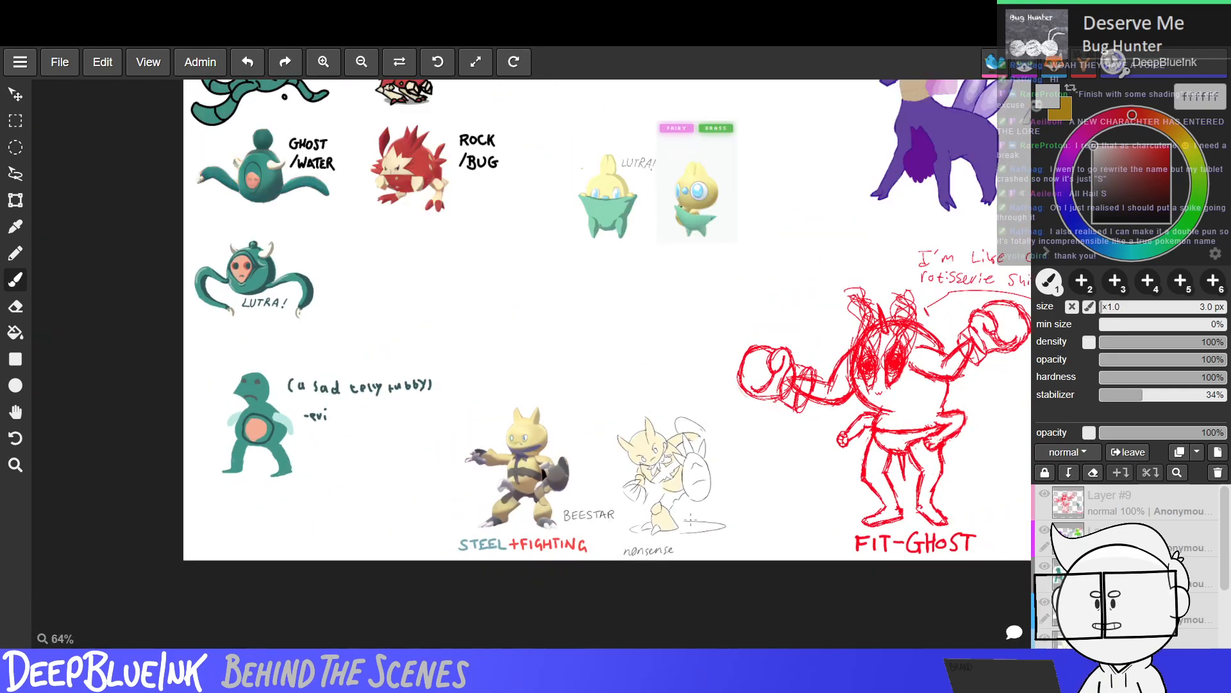
pyautogui.scroll(3, 690, 521)
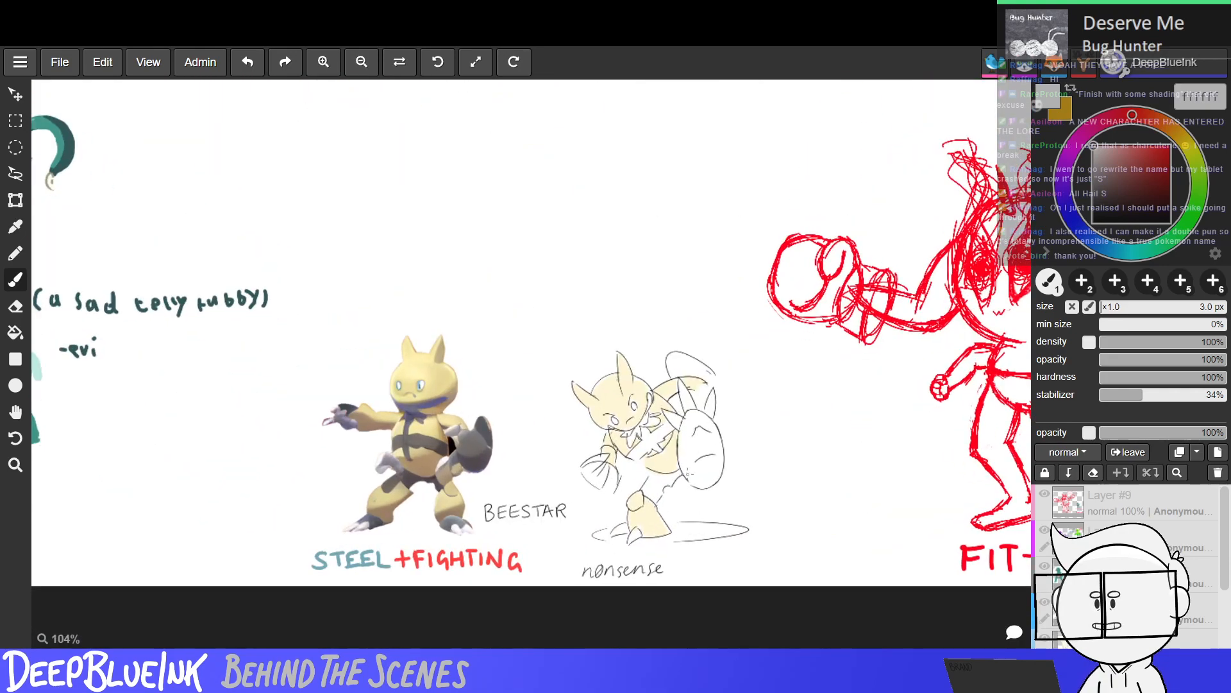
pyautogui.scroll(-6, 688, 474)
pyautogui.scroll(3, 687, 477)
pyautogui.press('space')
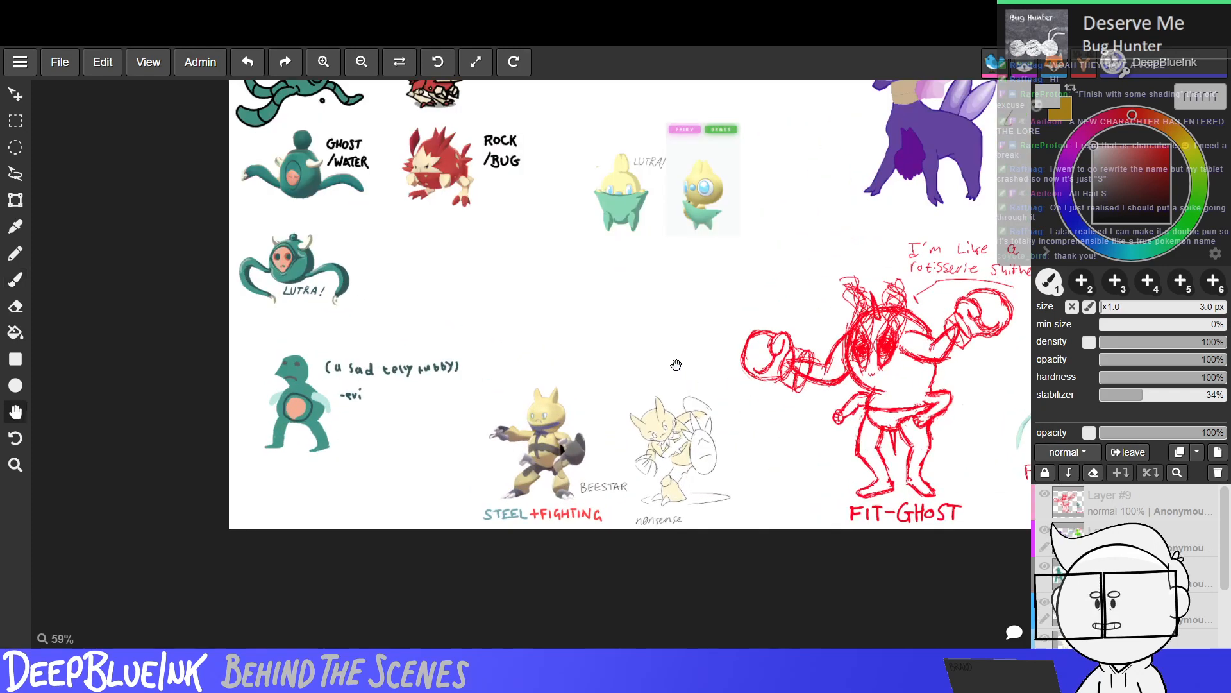
pyautogui.moveTo(633, 299); pyautogui.dragTo(624, 385)
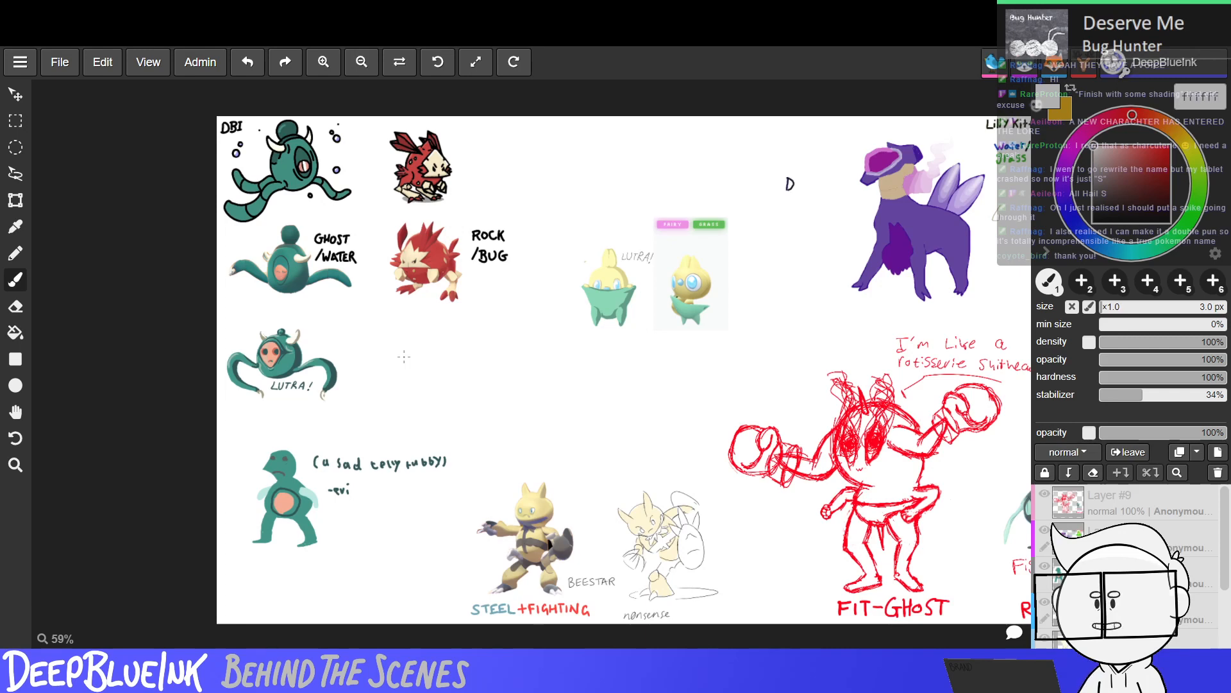
pyautogui.press('h')
pyautogui.moveTo(599, 379)
pyautogui.mouseDown()
pyautogui.moveTo(561, 366)
pyautogui.moveTo(489, 406)
pyautogui.mouseUp()
pyautogui.press('b')
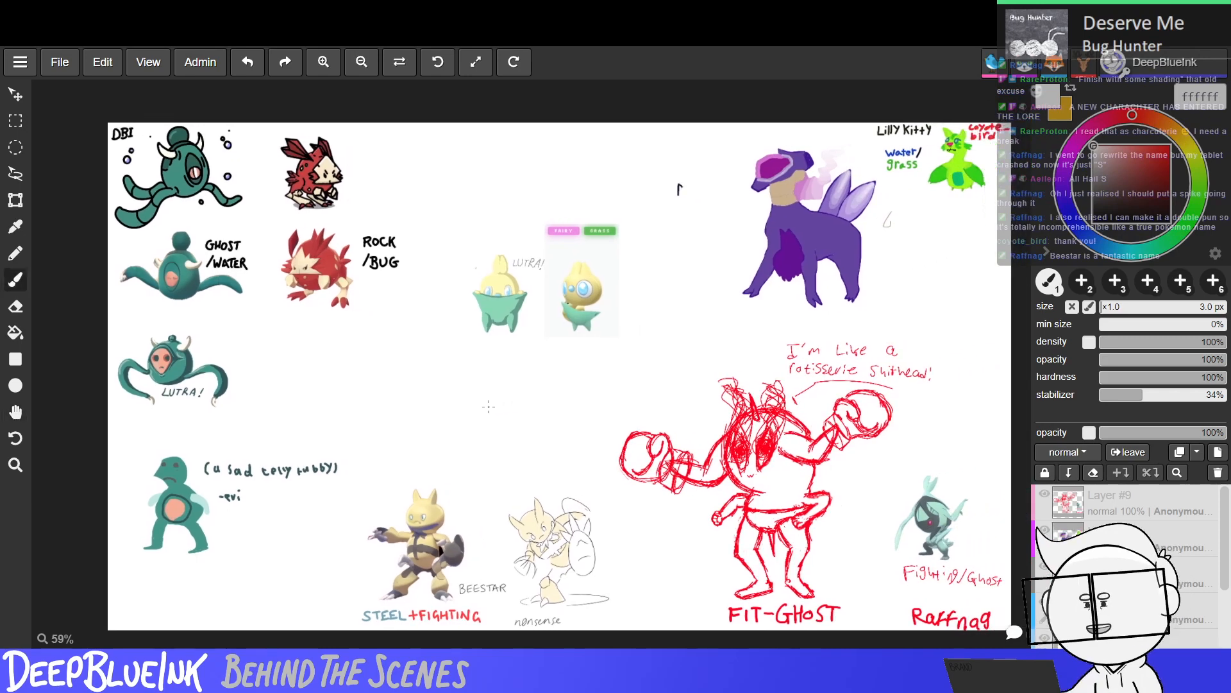